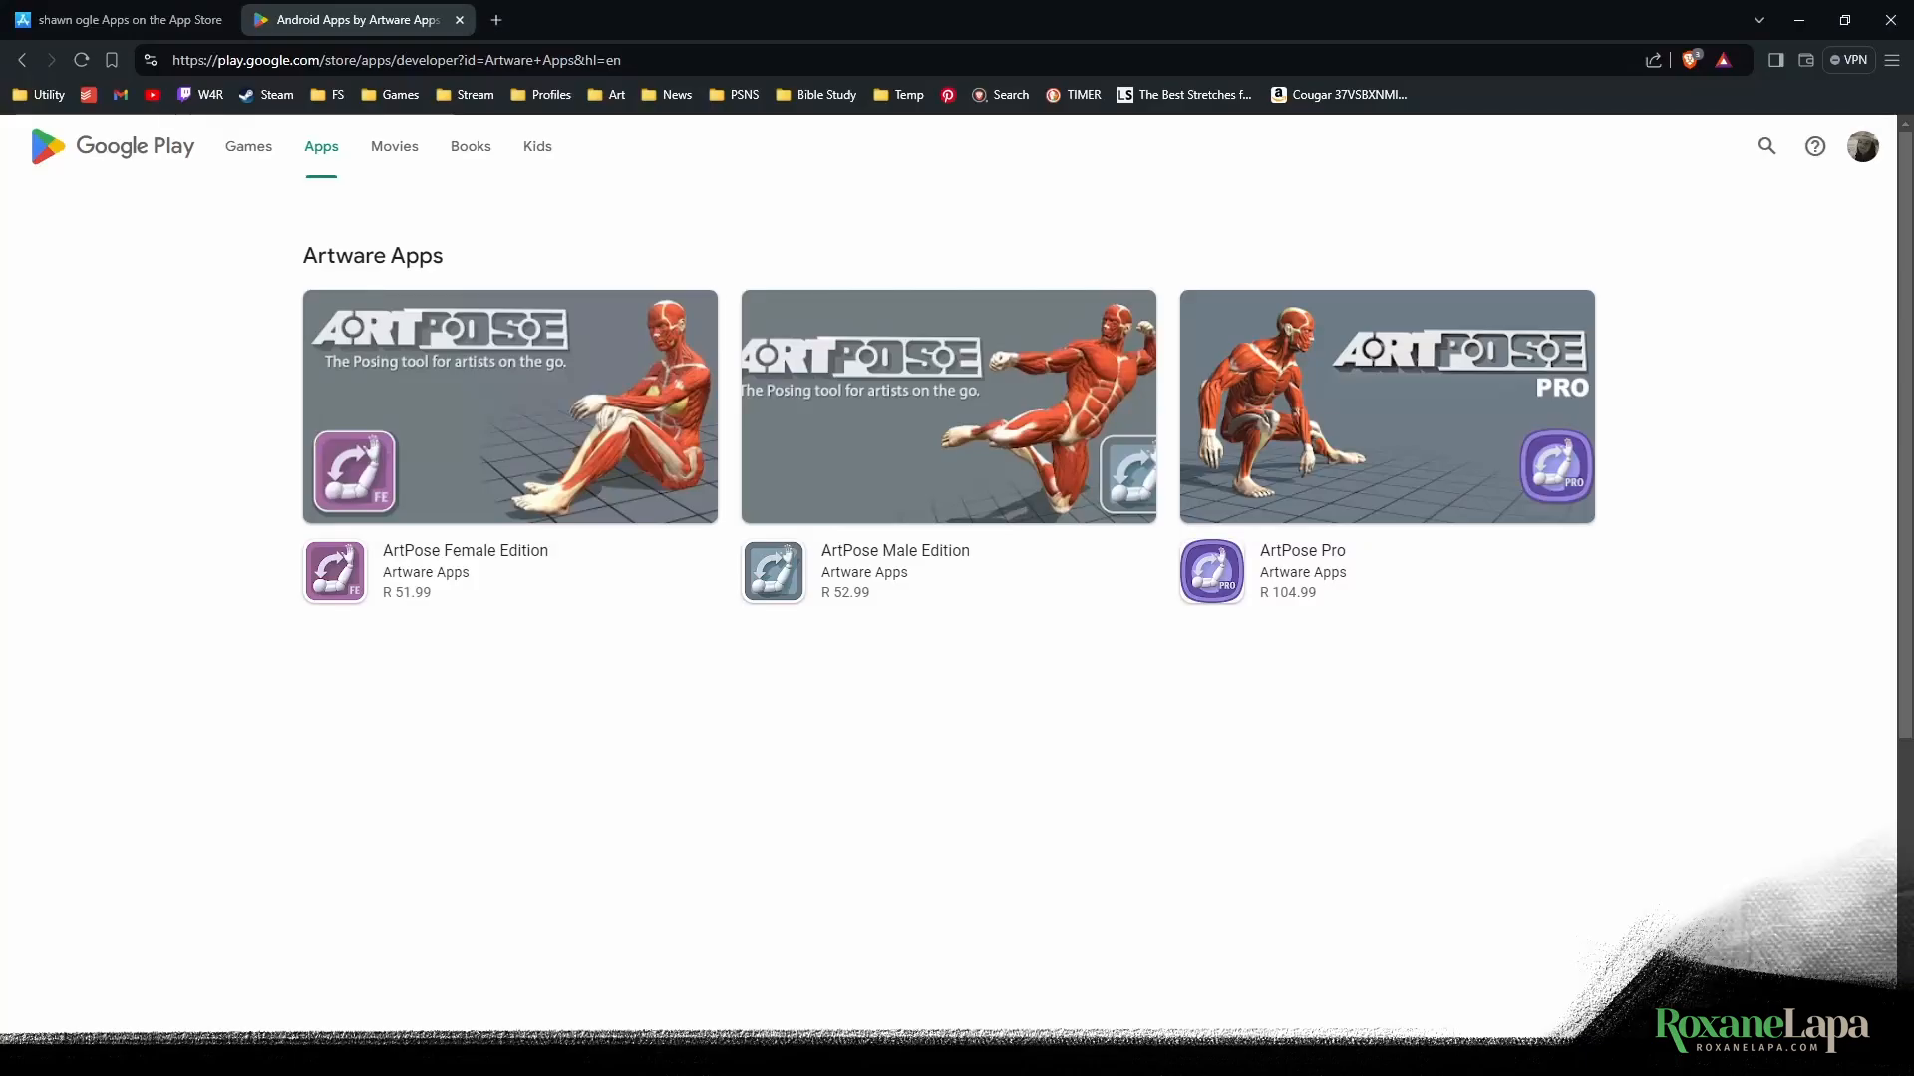
- Compare the ArtPose apps offered on the developer's App Store page with those on the Artware Apps Google Play page
key("ctrl+shift+Tab")
scroll(77, 261, "down", 1)
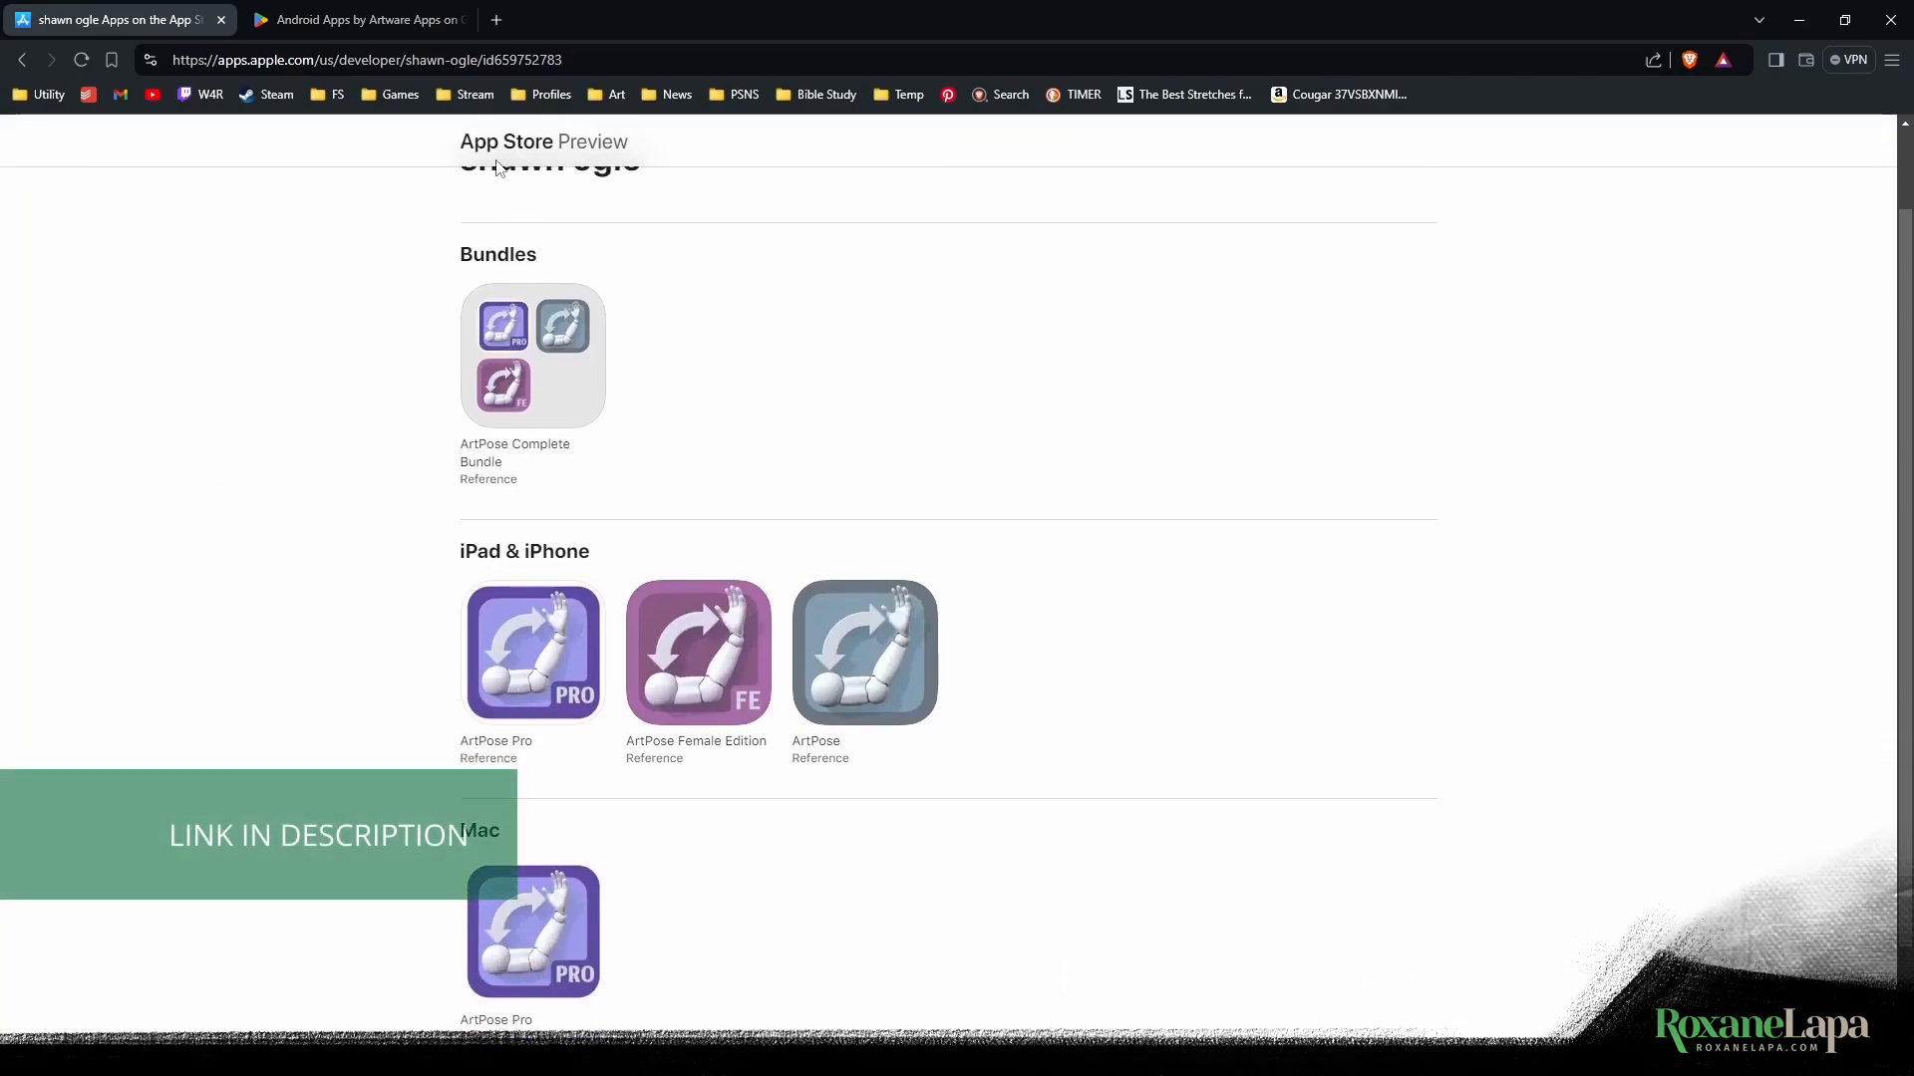
left_click(376, 20)
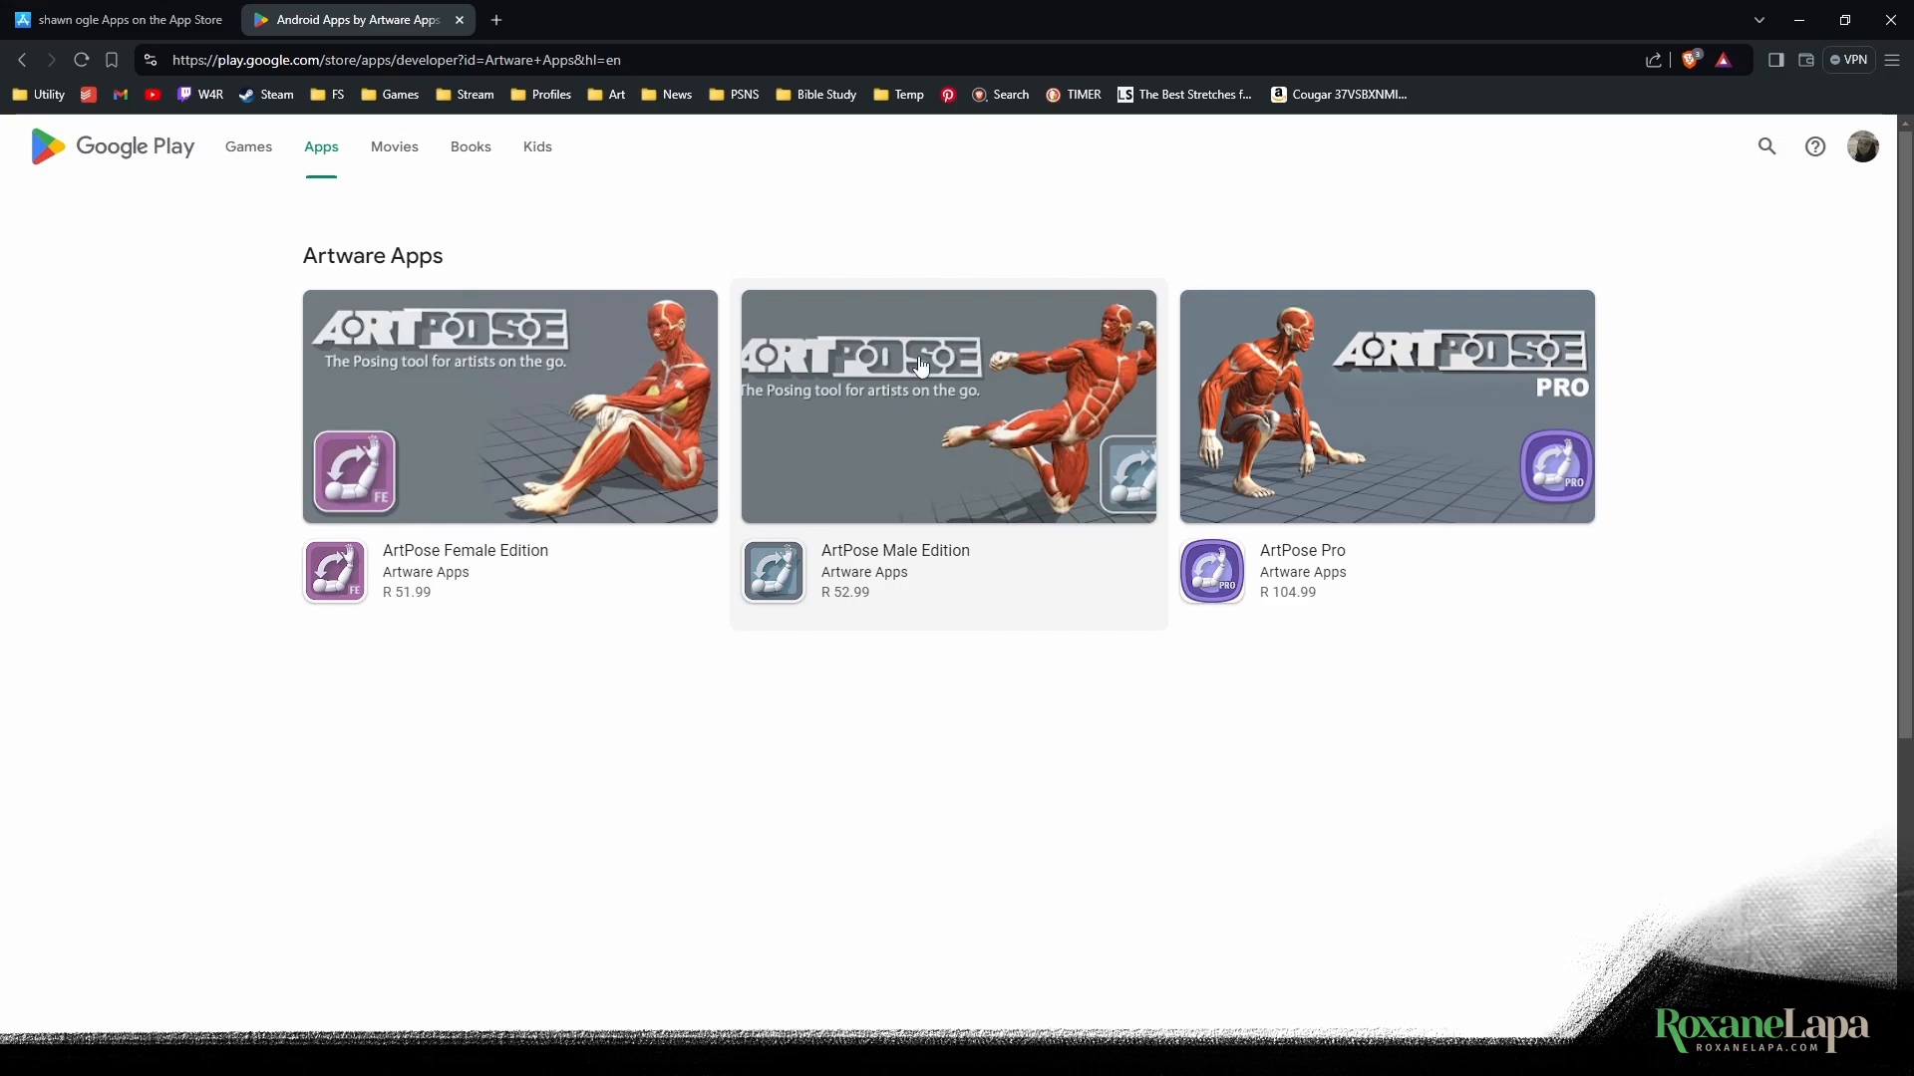
left_click(165, 20)
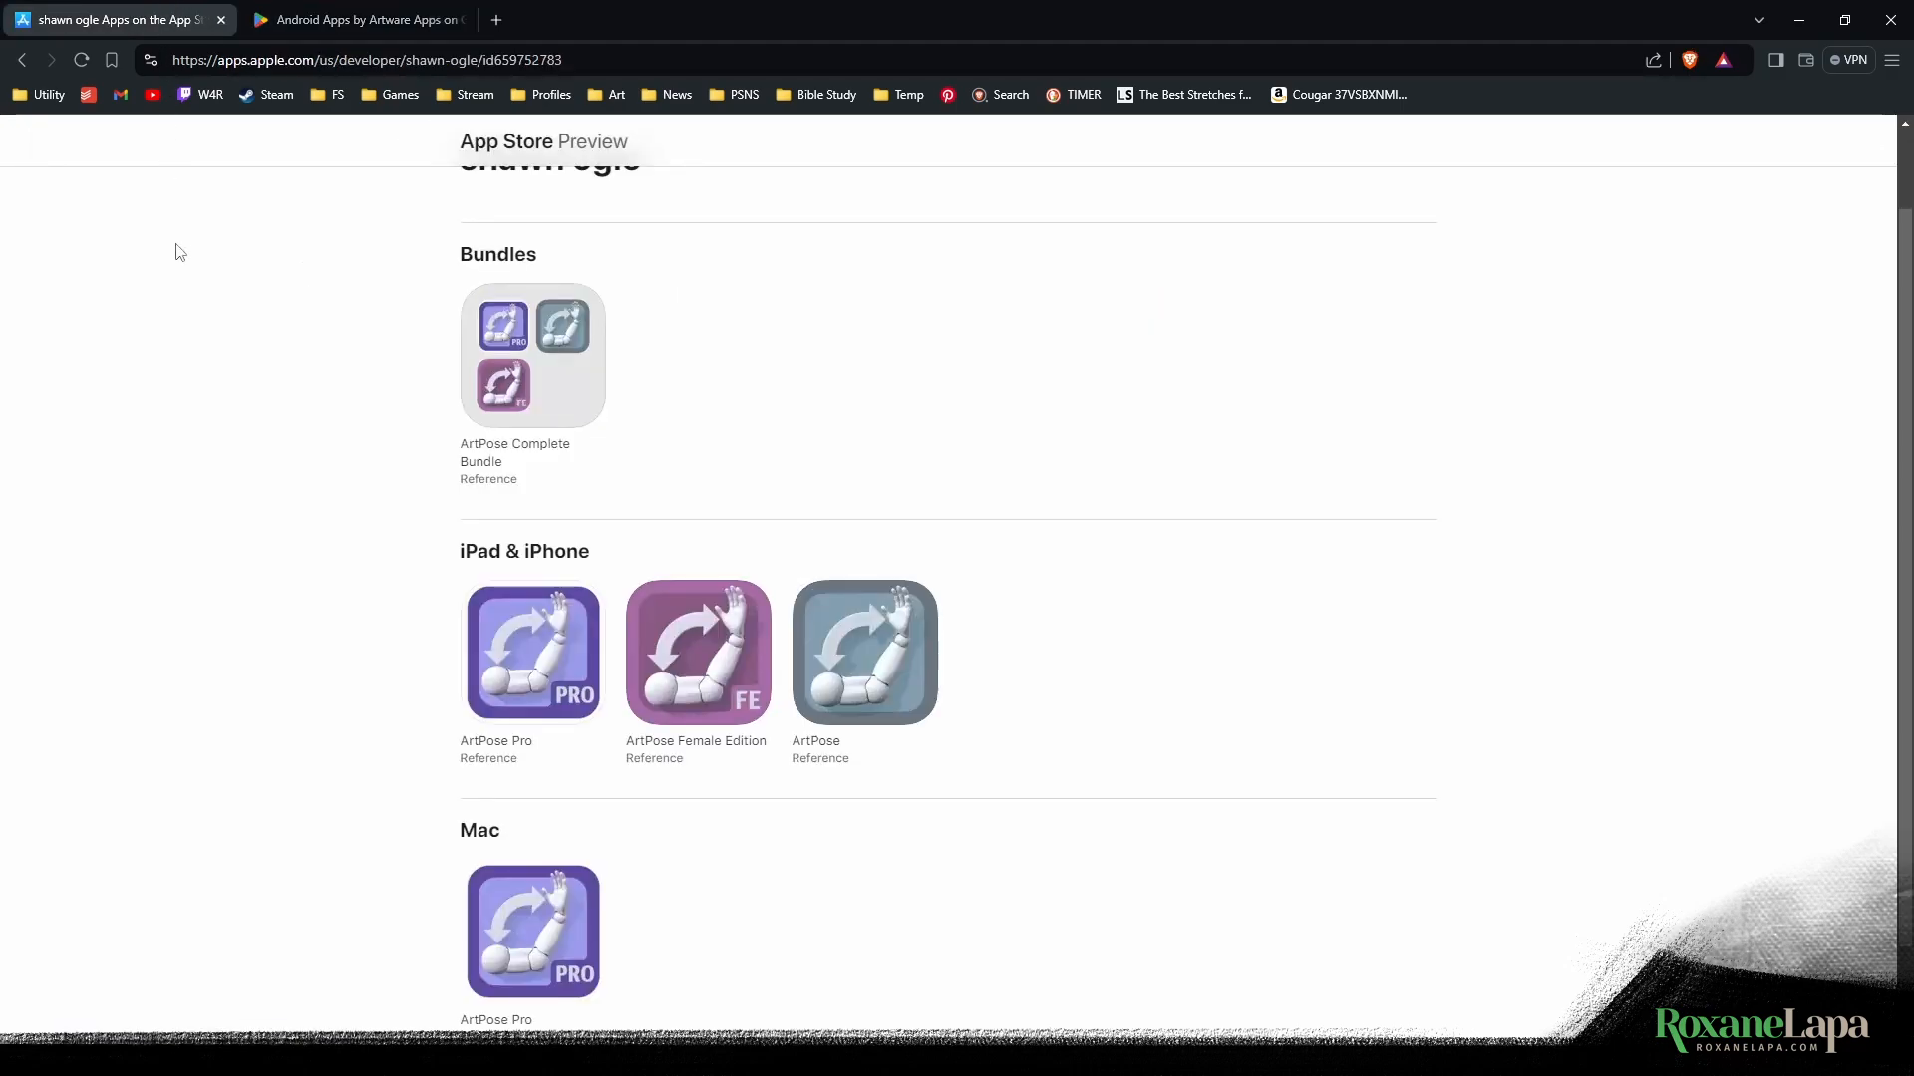
left_click_drag(678, 277, 255, 272)
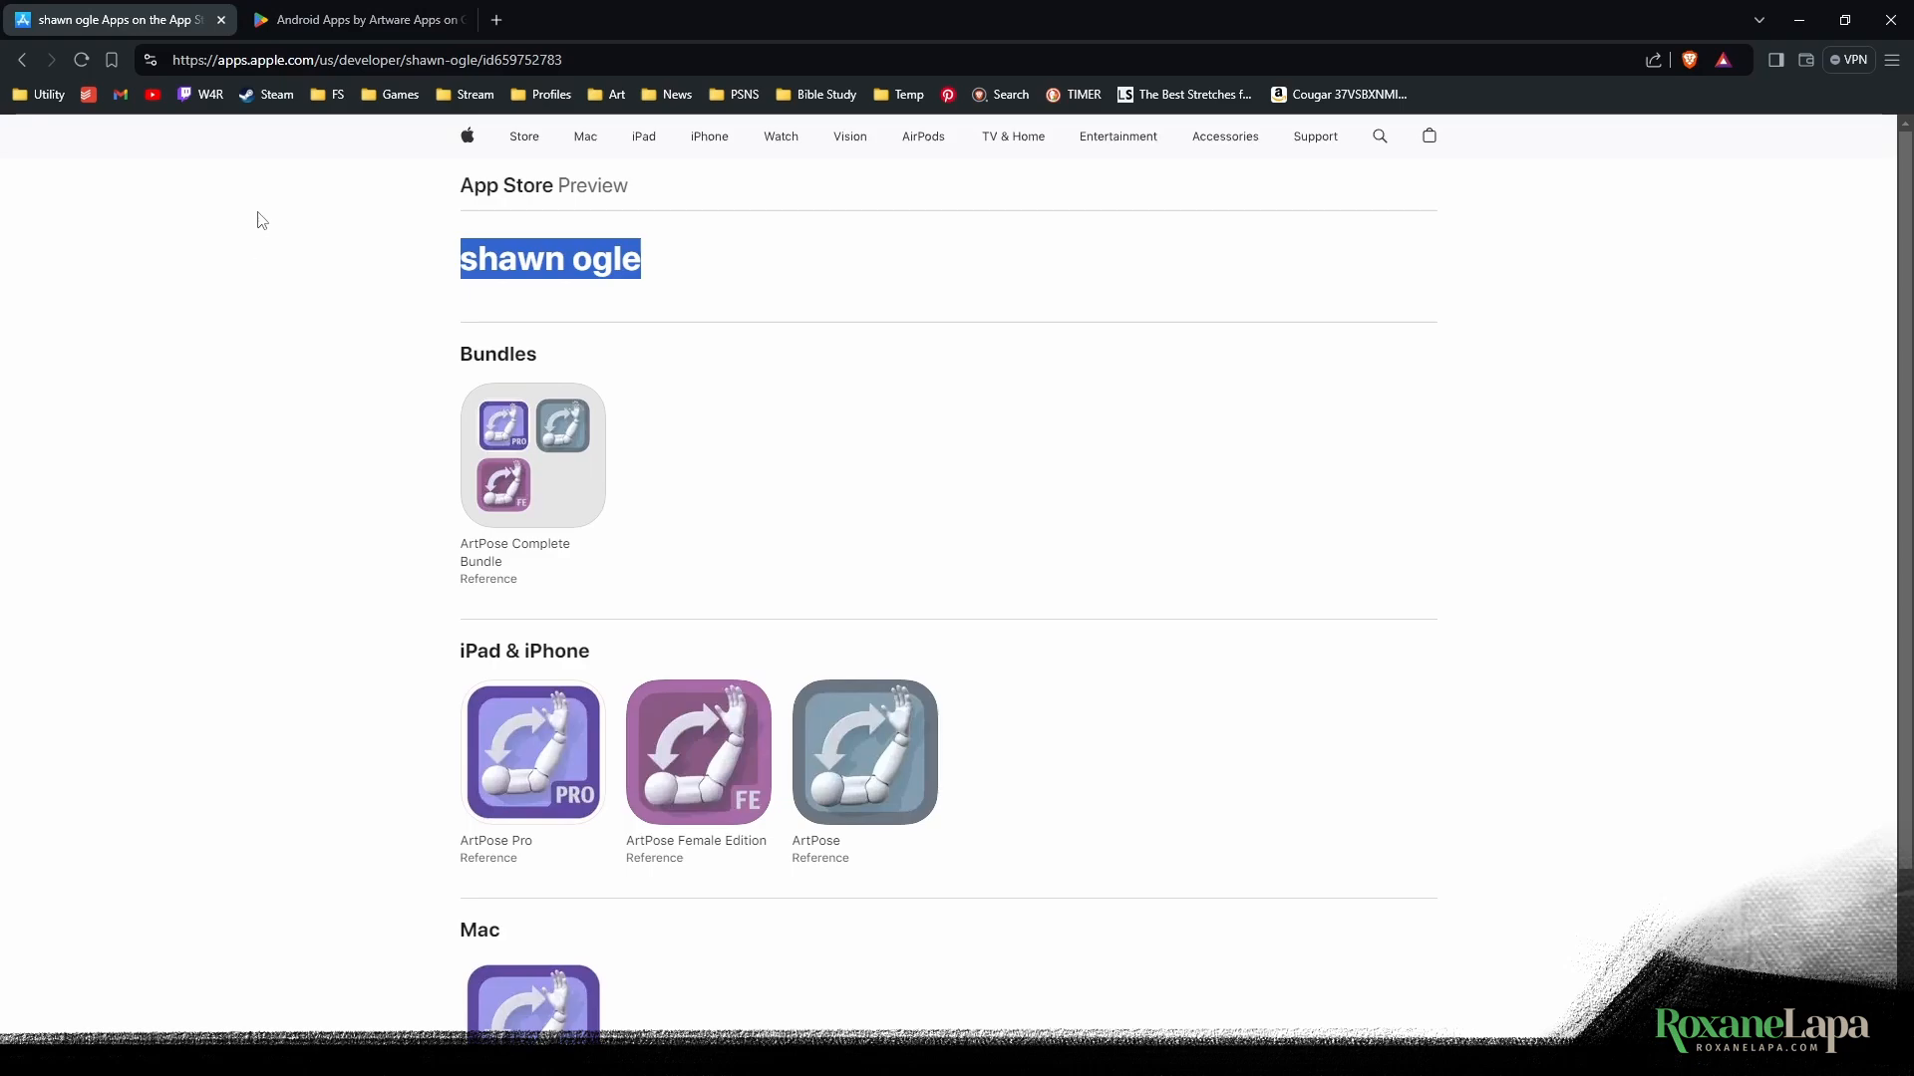
left_click(359, 20)
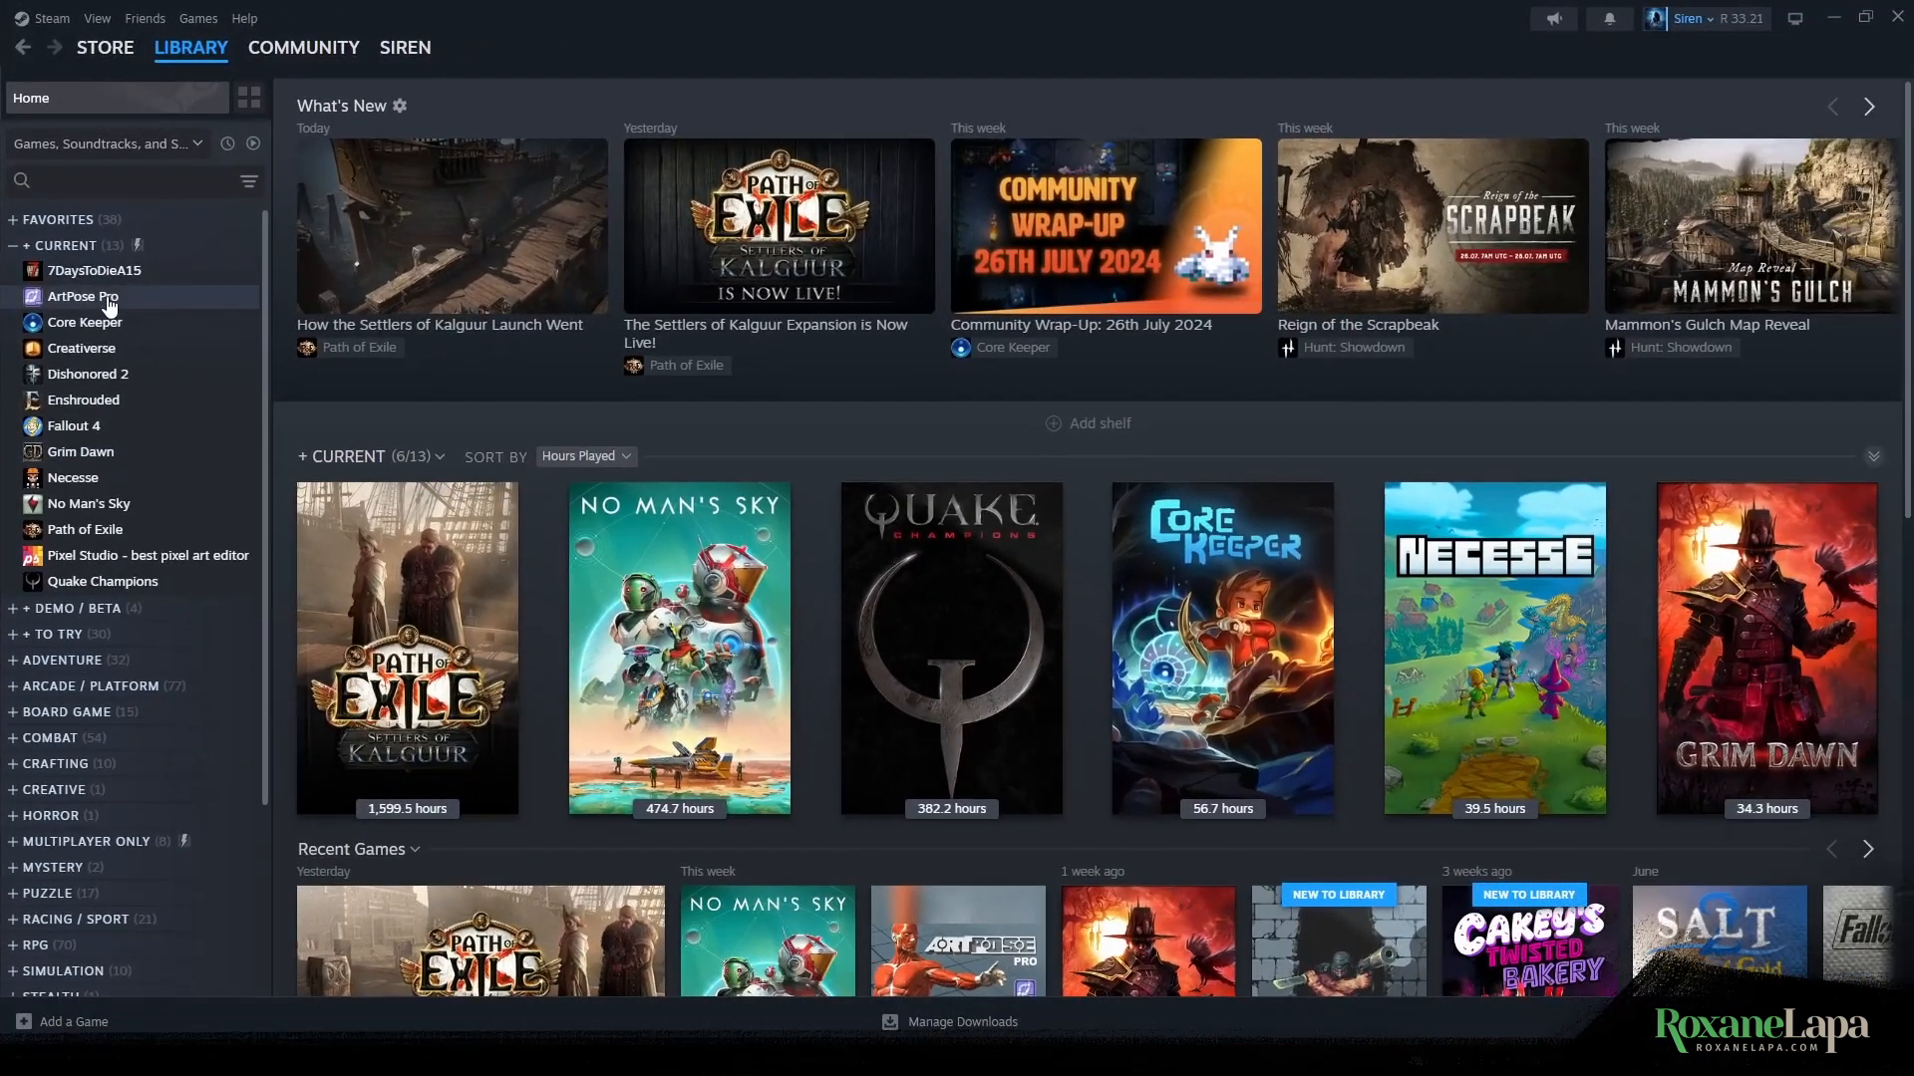
- Switch to the Steam library and launch ArtPose Pro
left_click(119, 298)
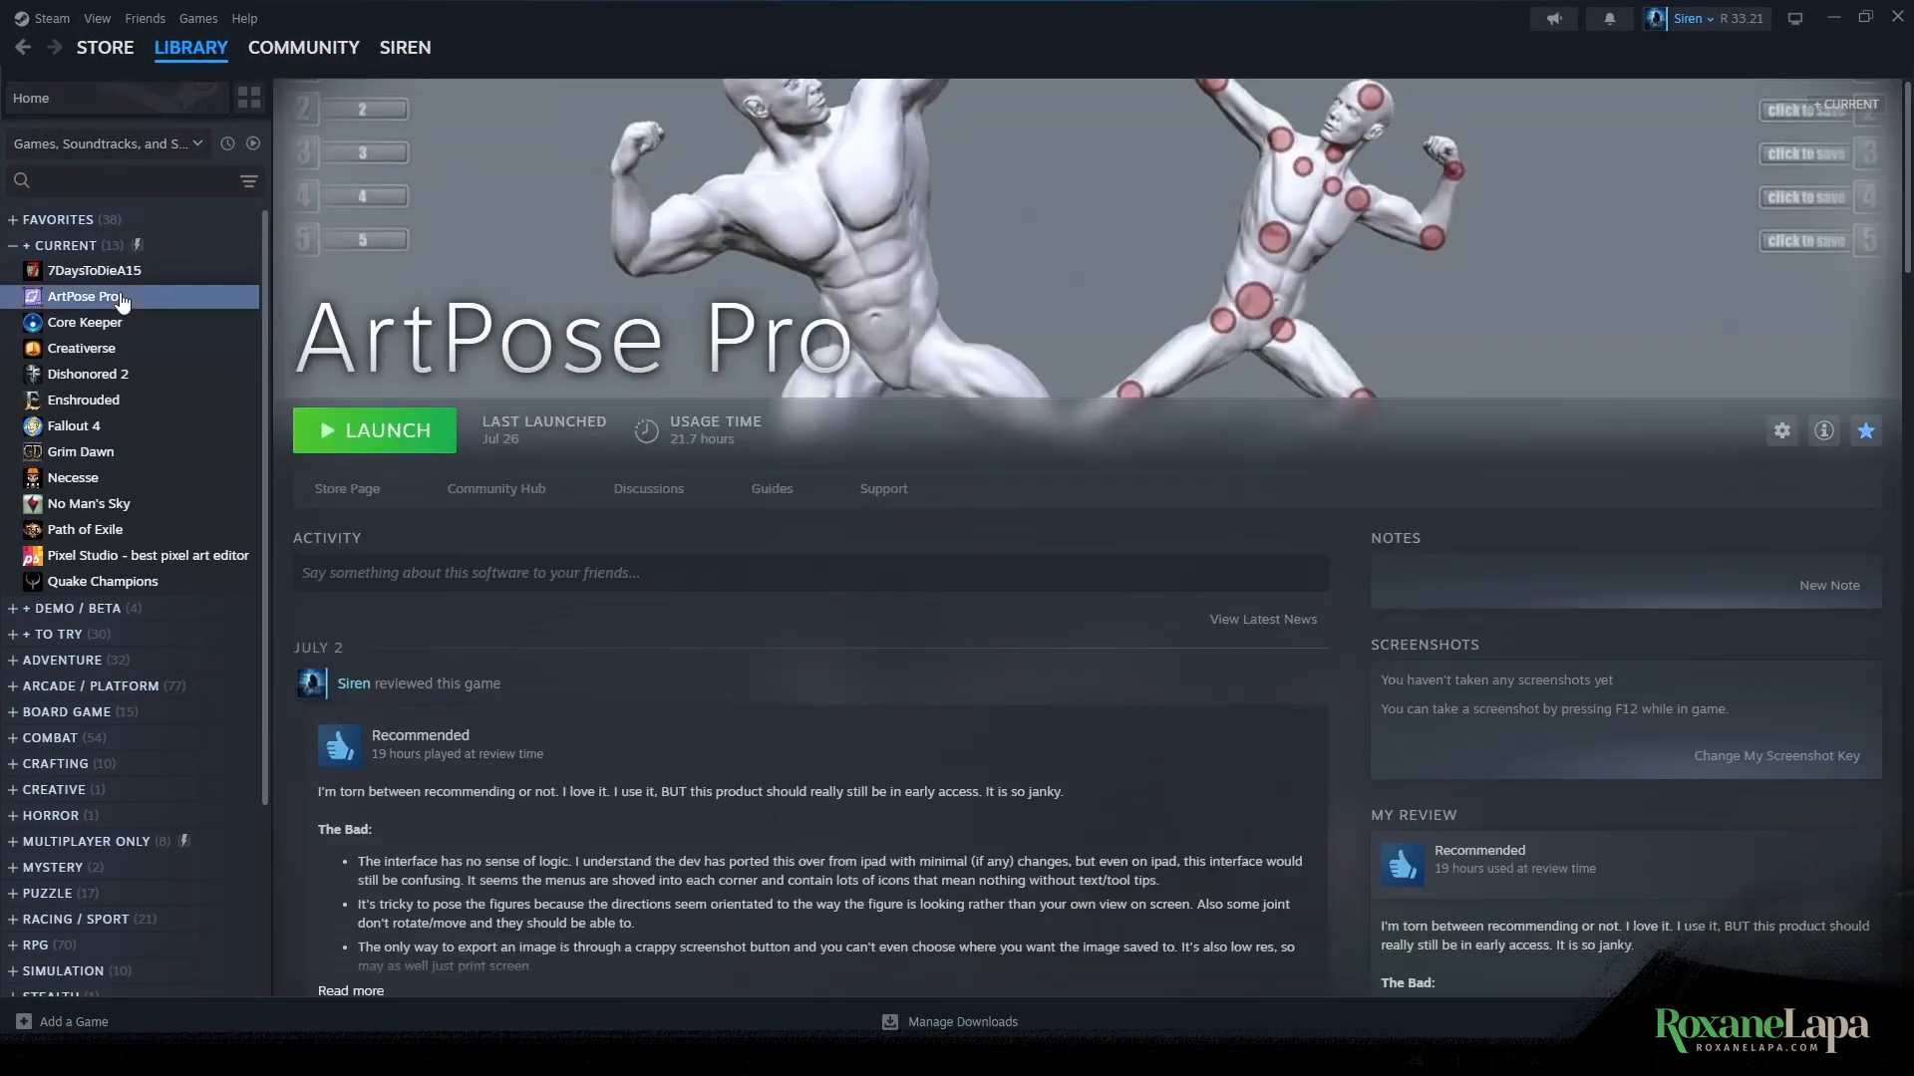
left_click(417, 444)
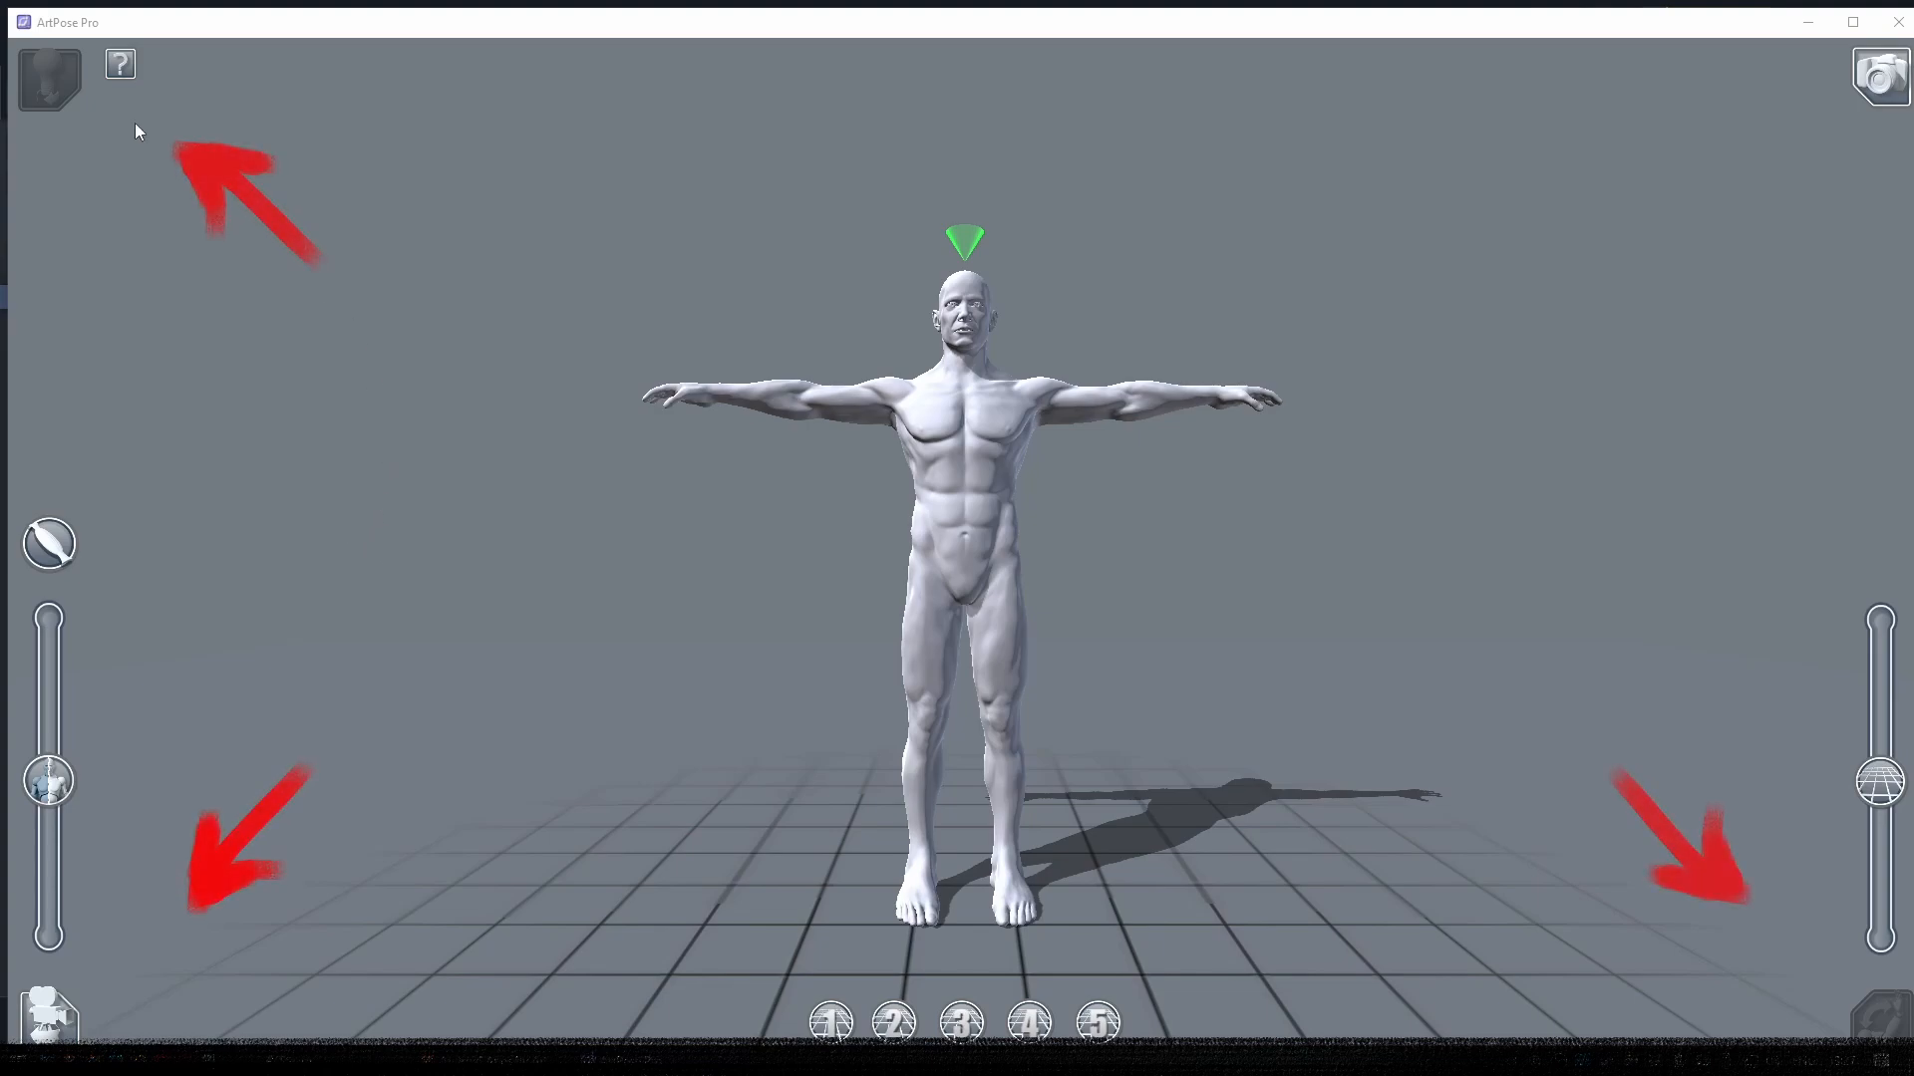
- Look through the light, camera and pose modes, ending in camera mode
left_click(50, 88)
left_click(45, 1015)
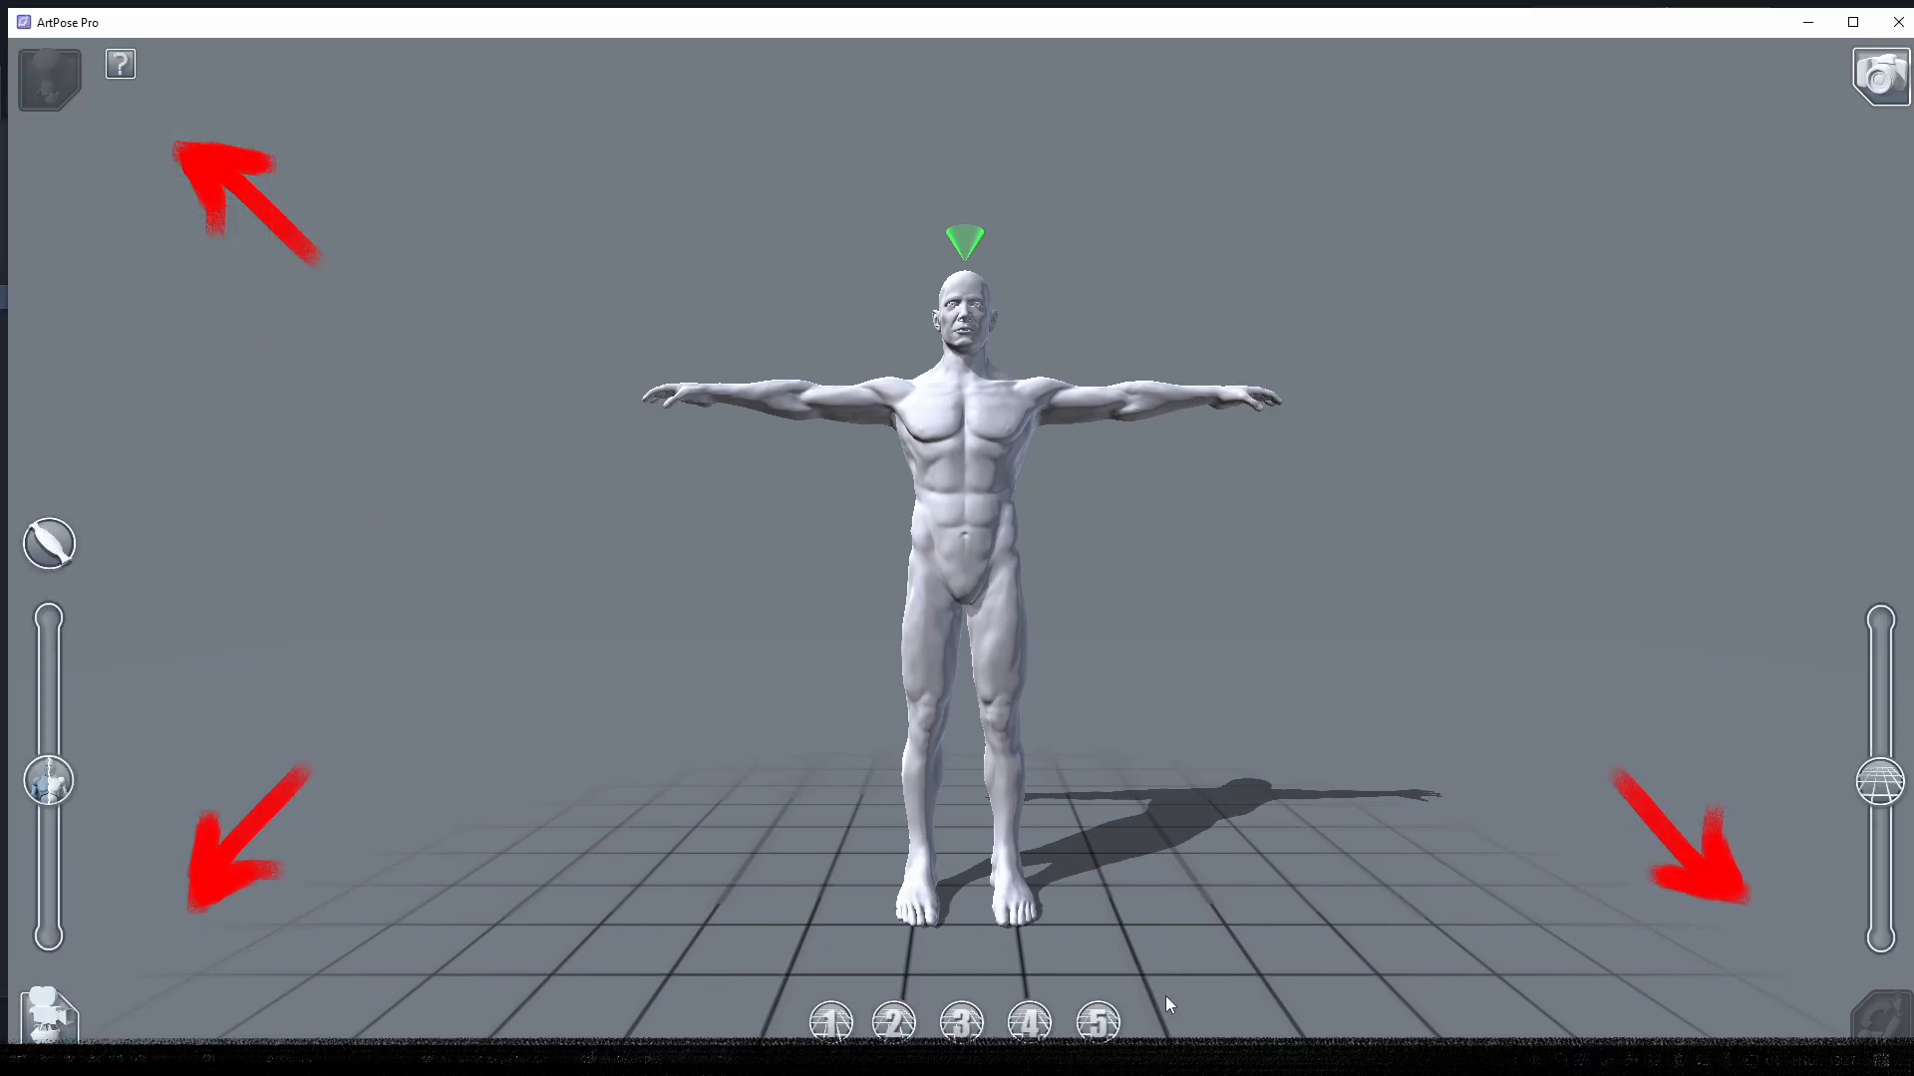
left_click(1884, 1019)
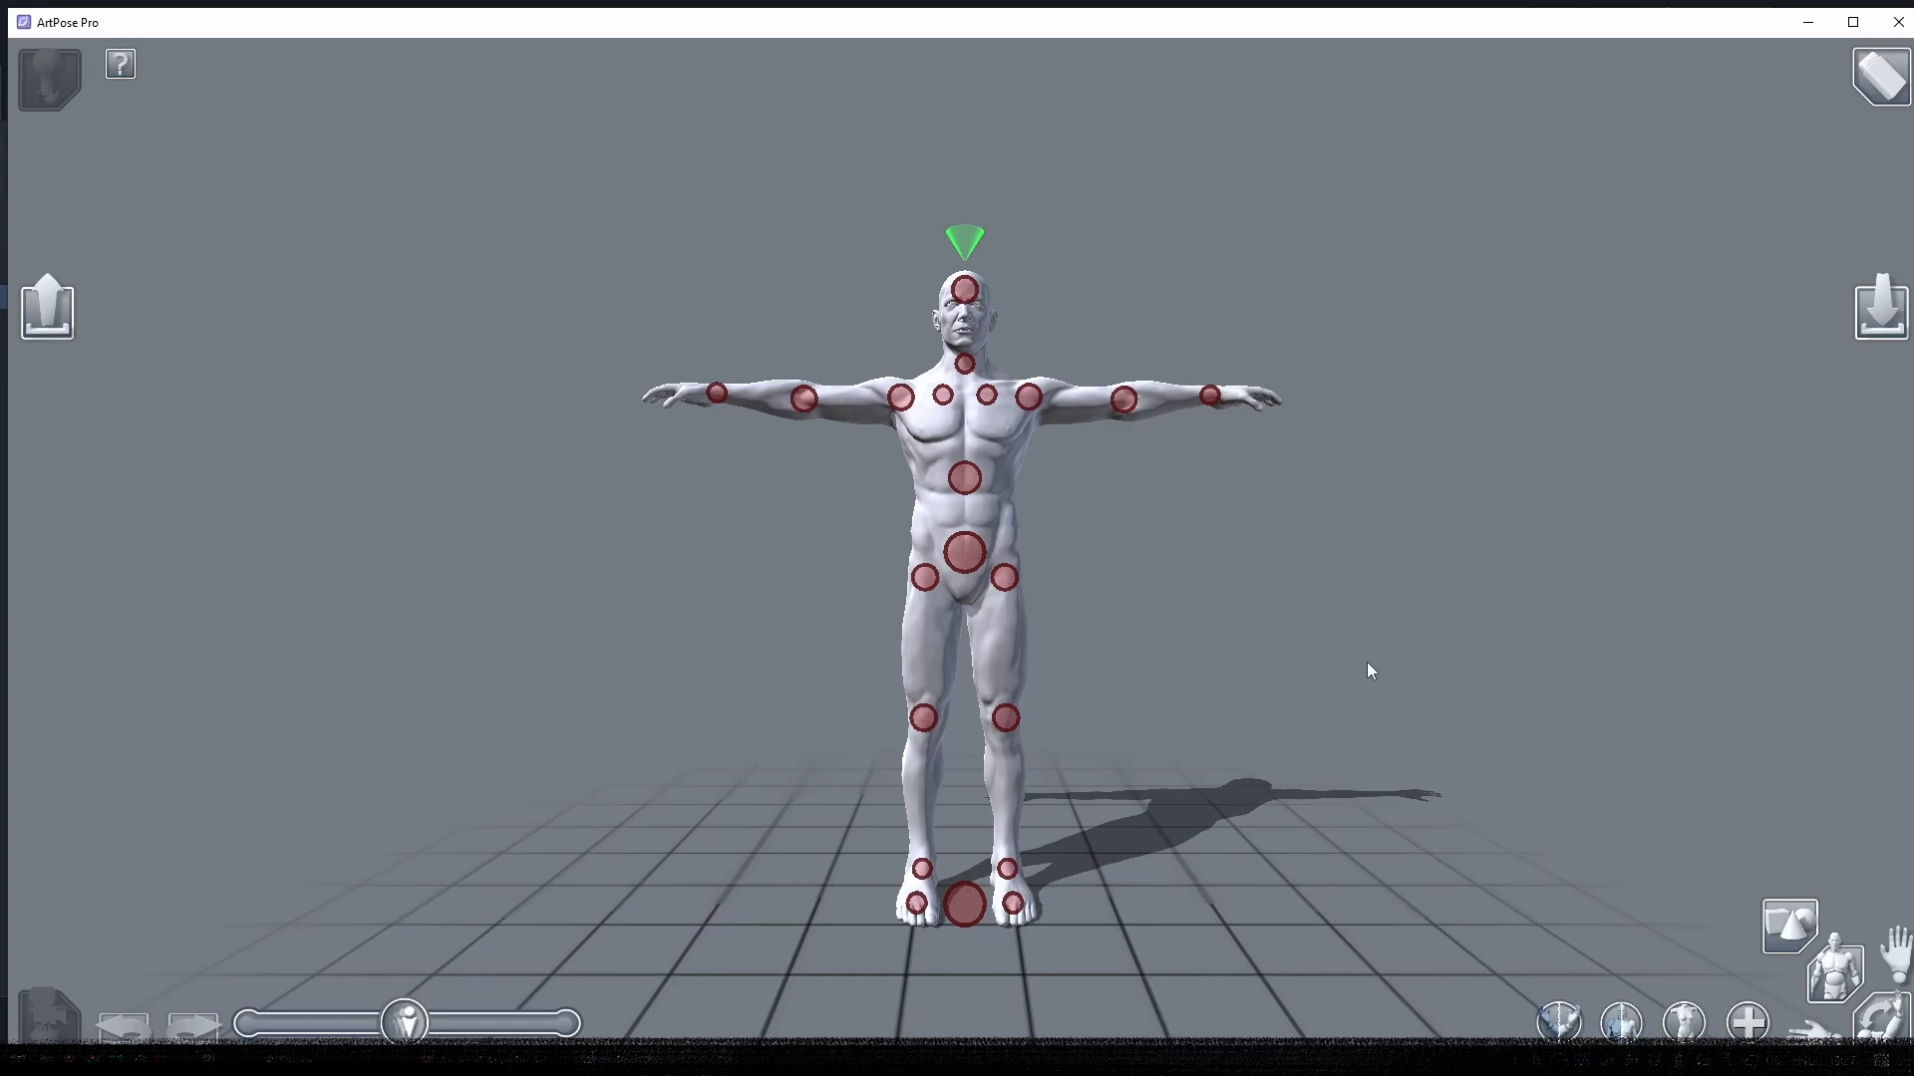
left_click(48, 1017)
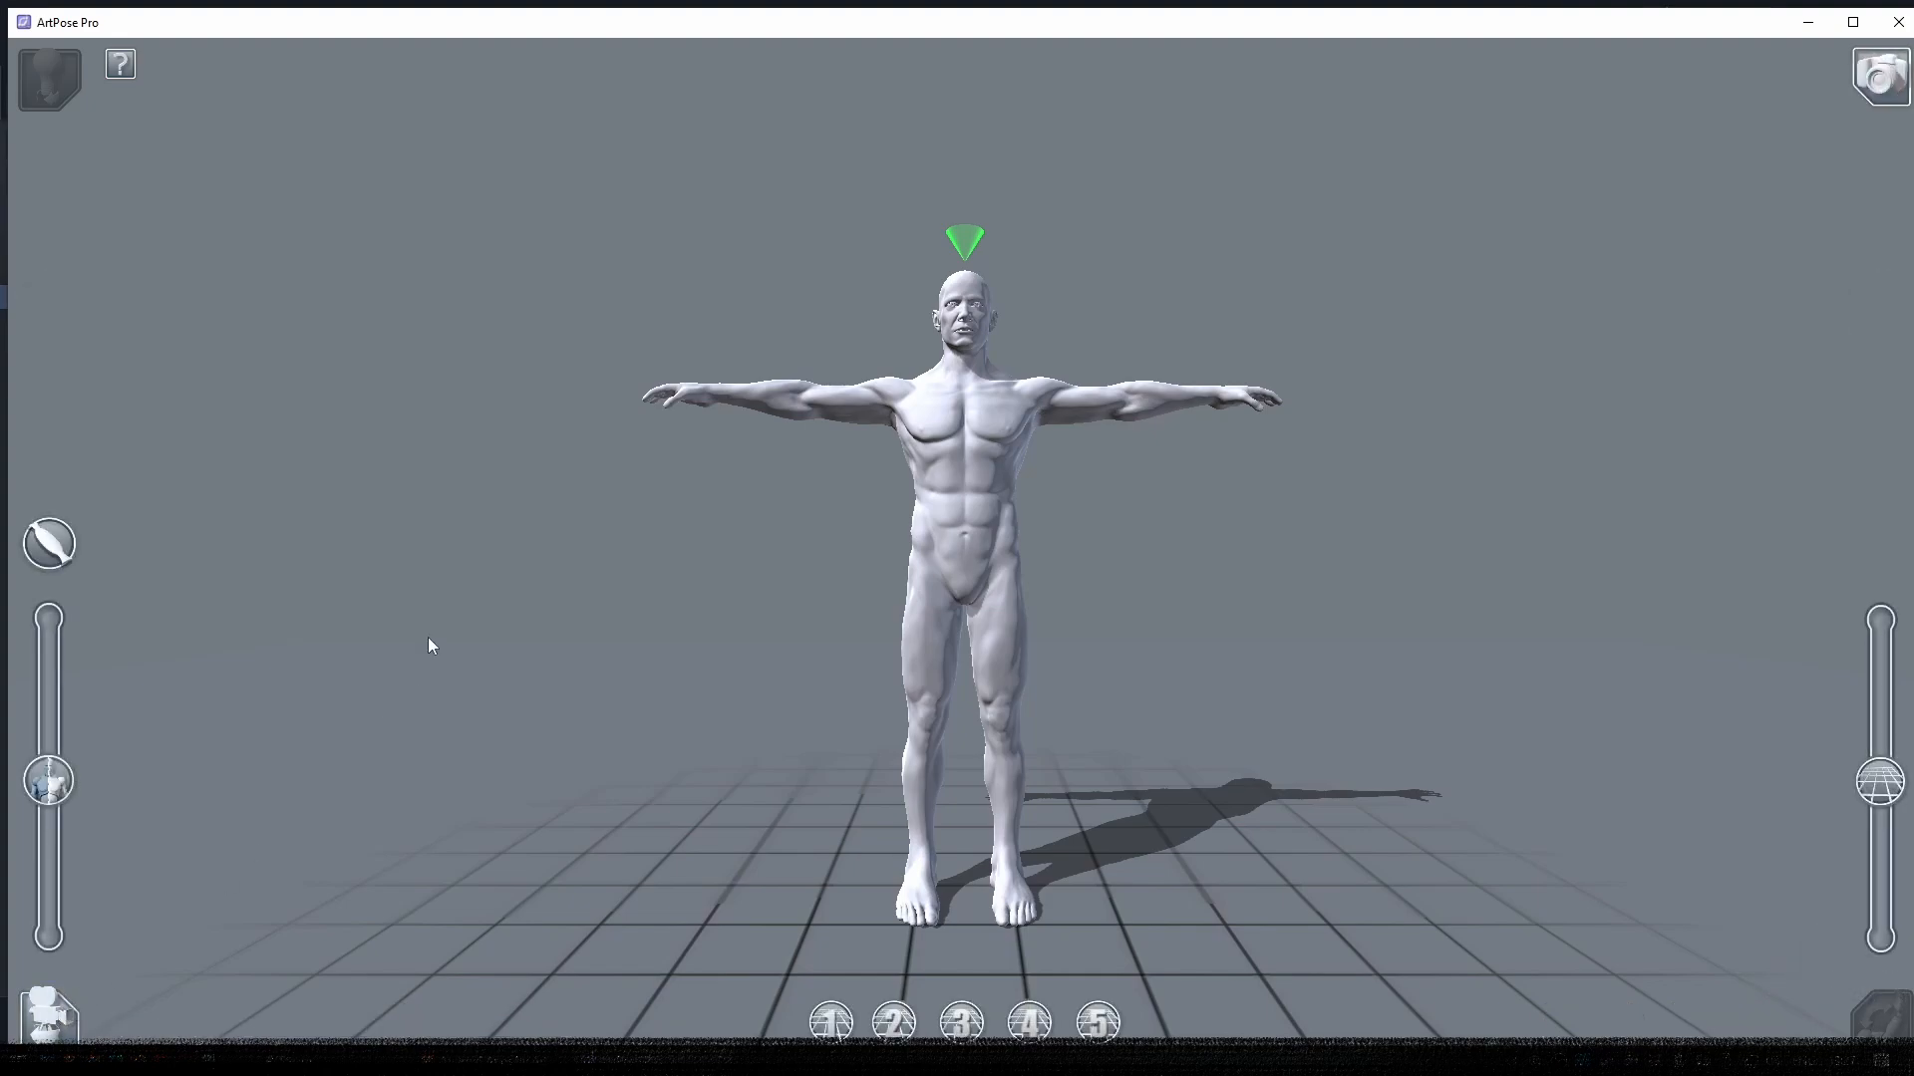
- Read the built-in help on Camera Mode and Light Mode, and close it
left_click(122, 67)
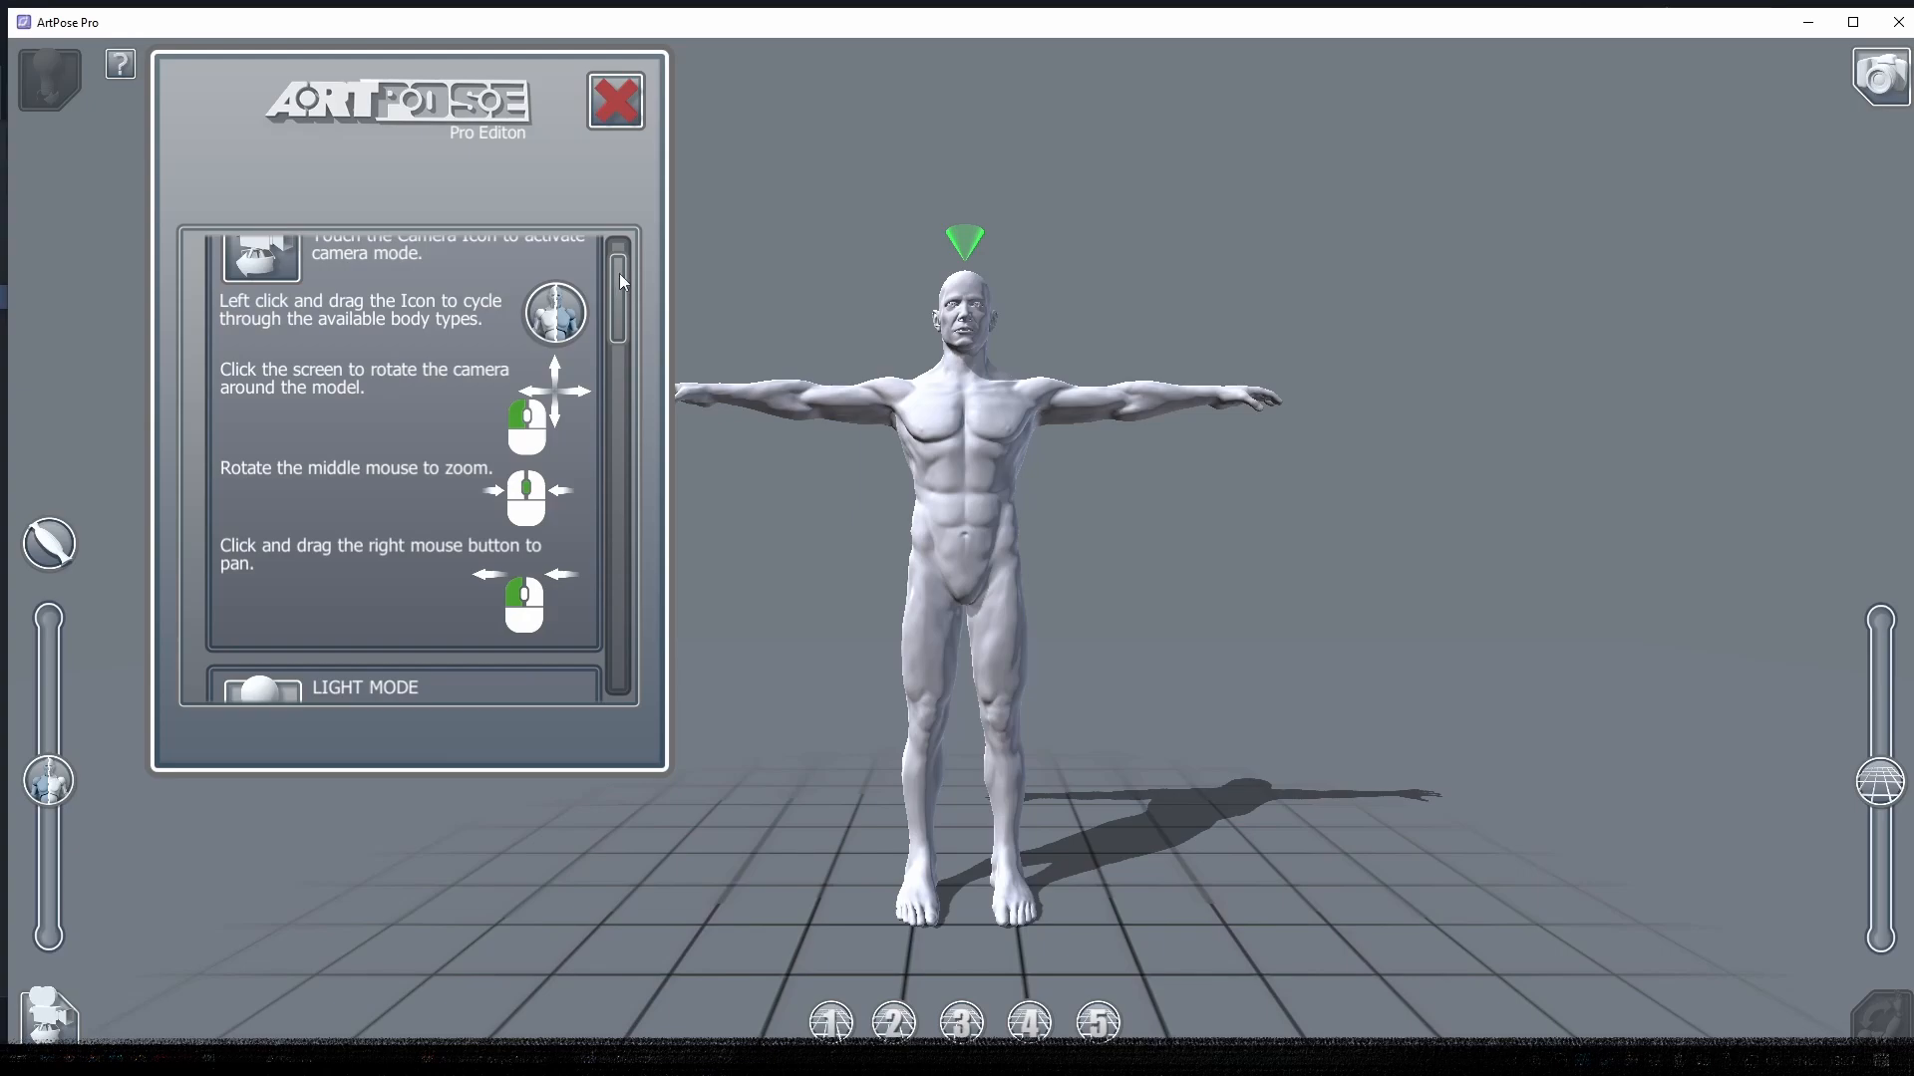
mouse_move(619, 273)
left_mouse_down()
mouse_move(613, 622)
mouse_move(631, 541)
mouse_move(628, 237)
left_mouse_up()
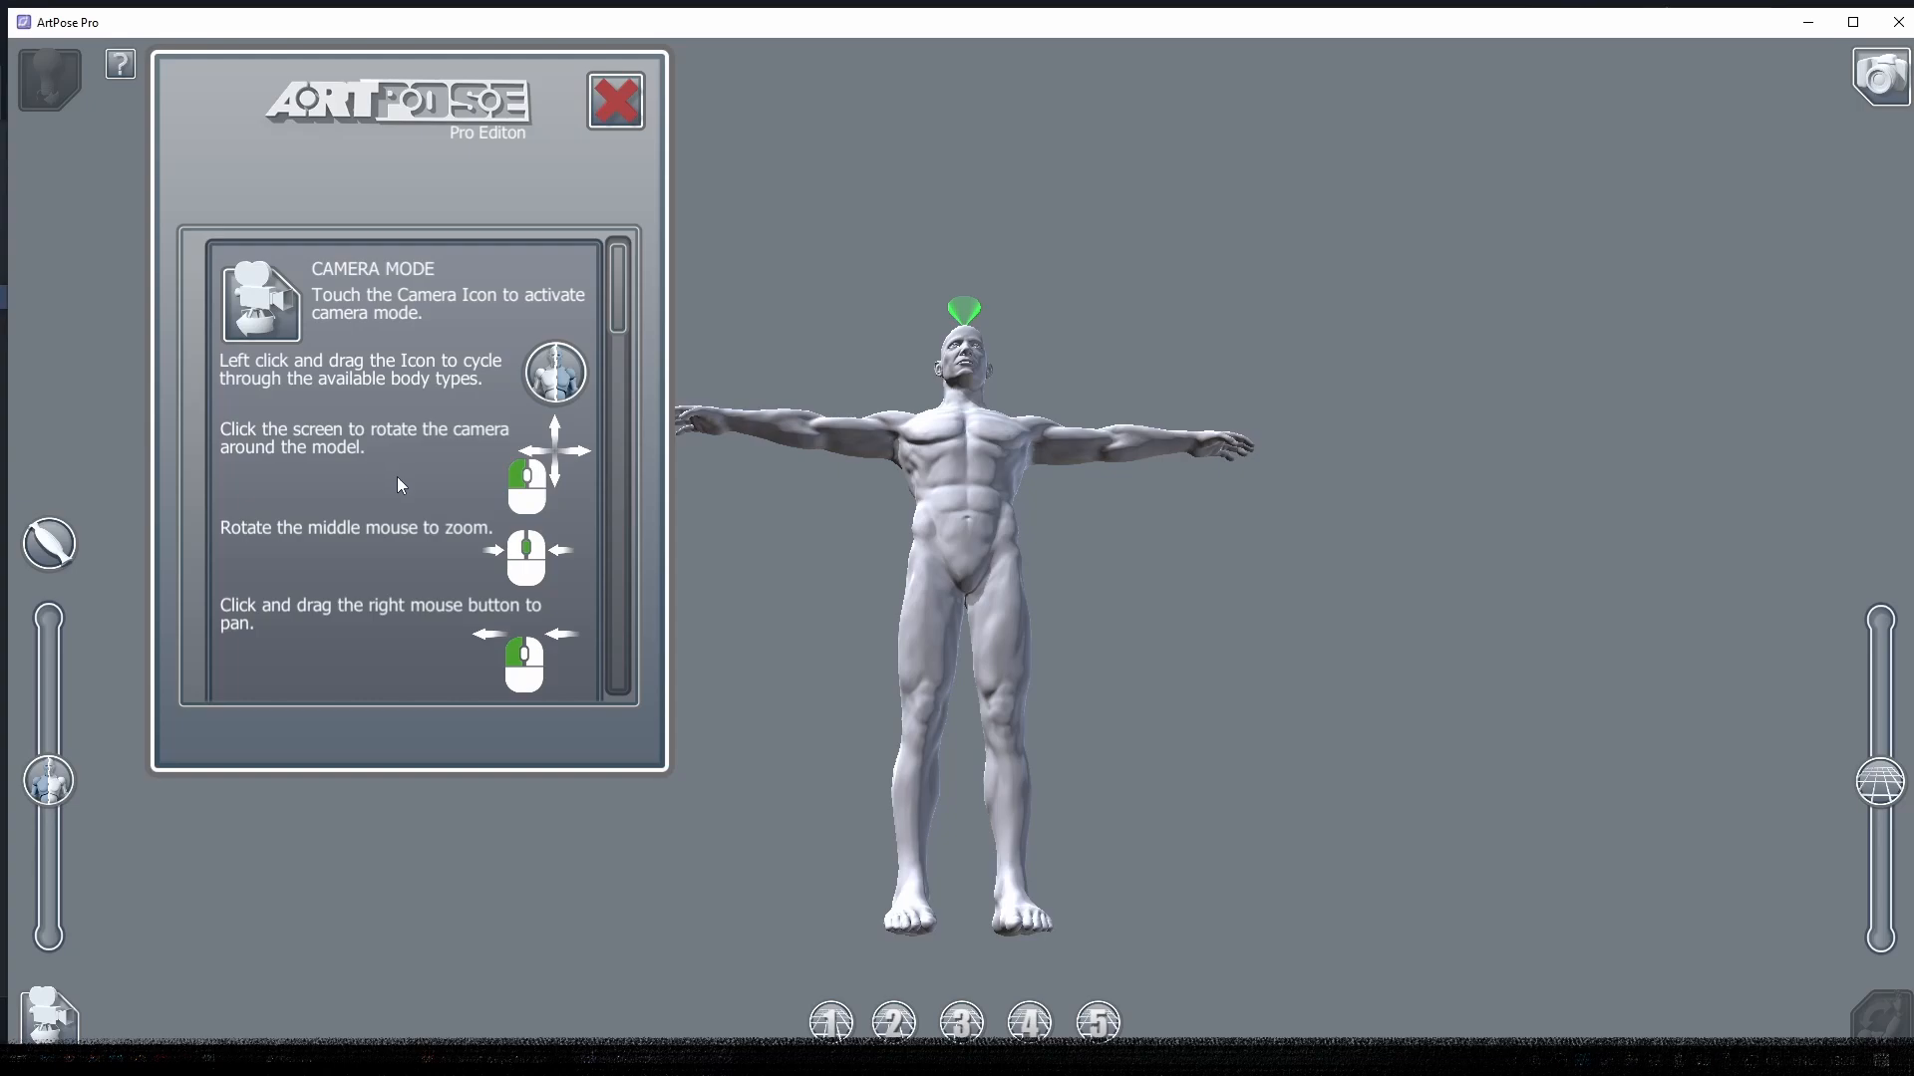
scroll(397, 477, "down", 6)
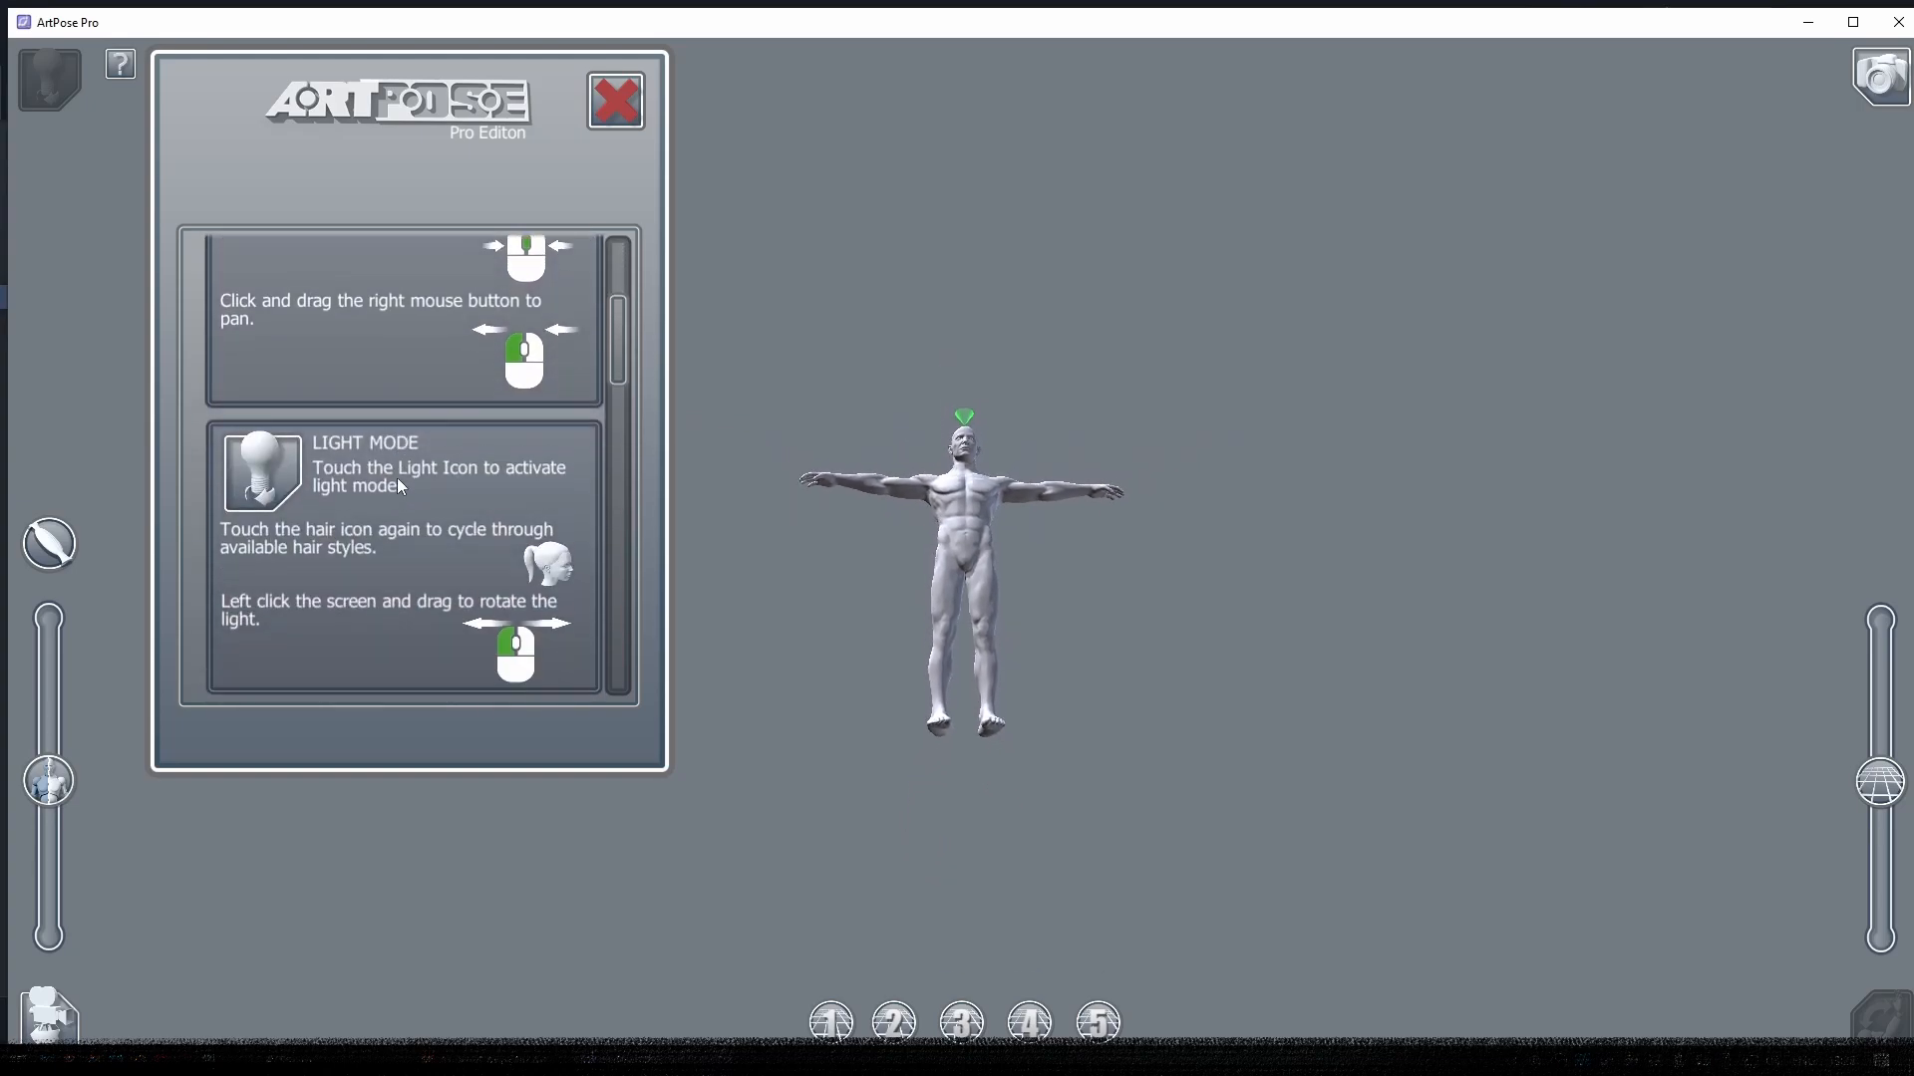
scroll(397, 478, "up", 6)
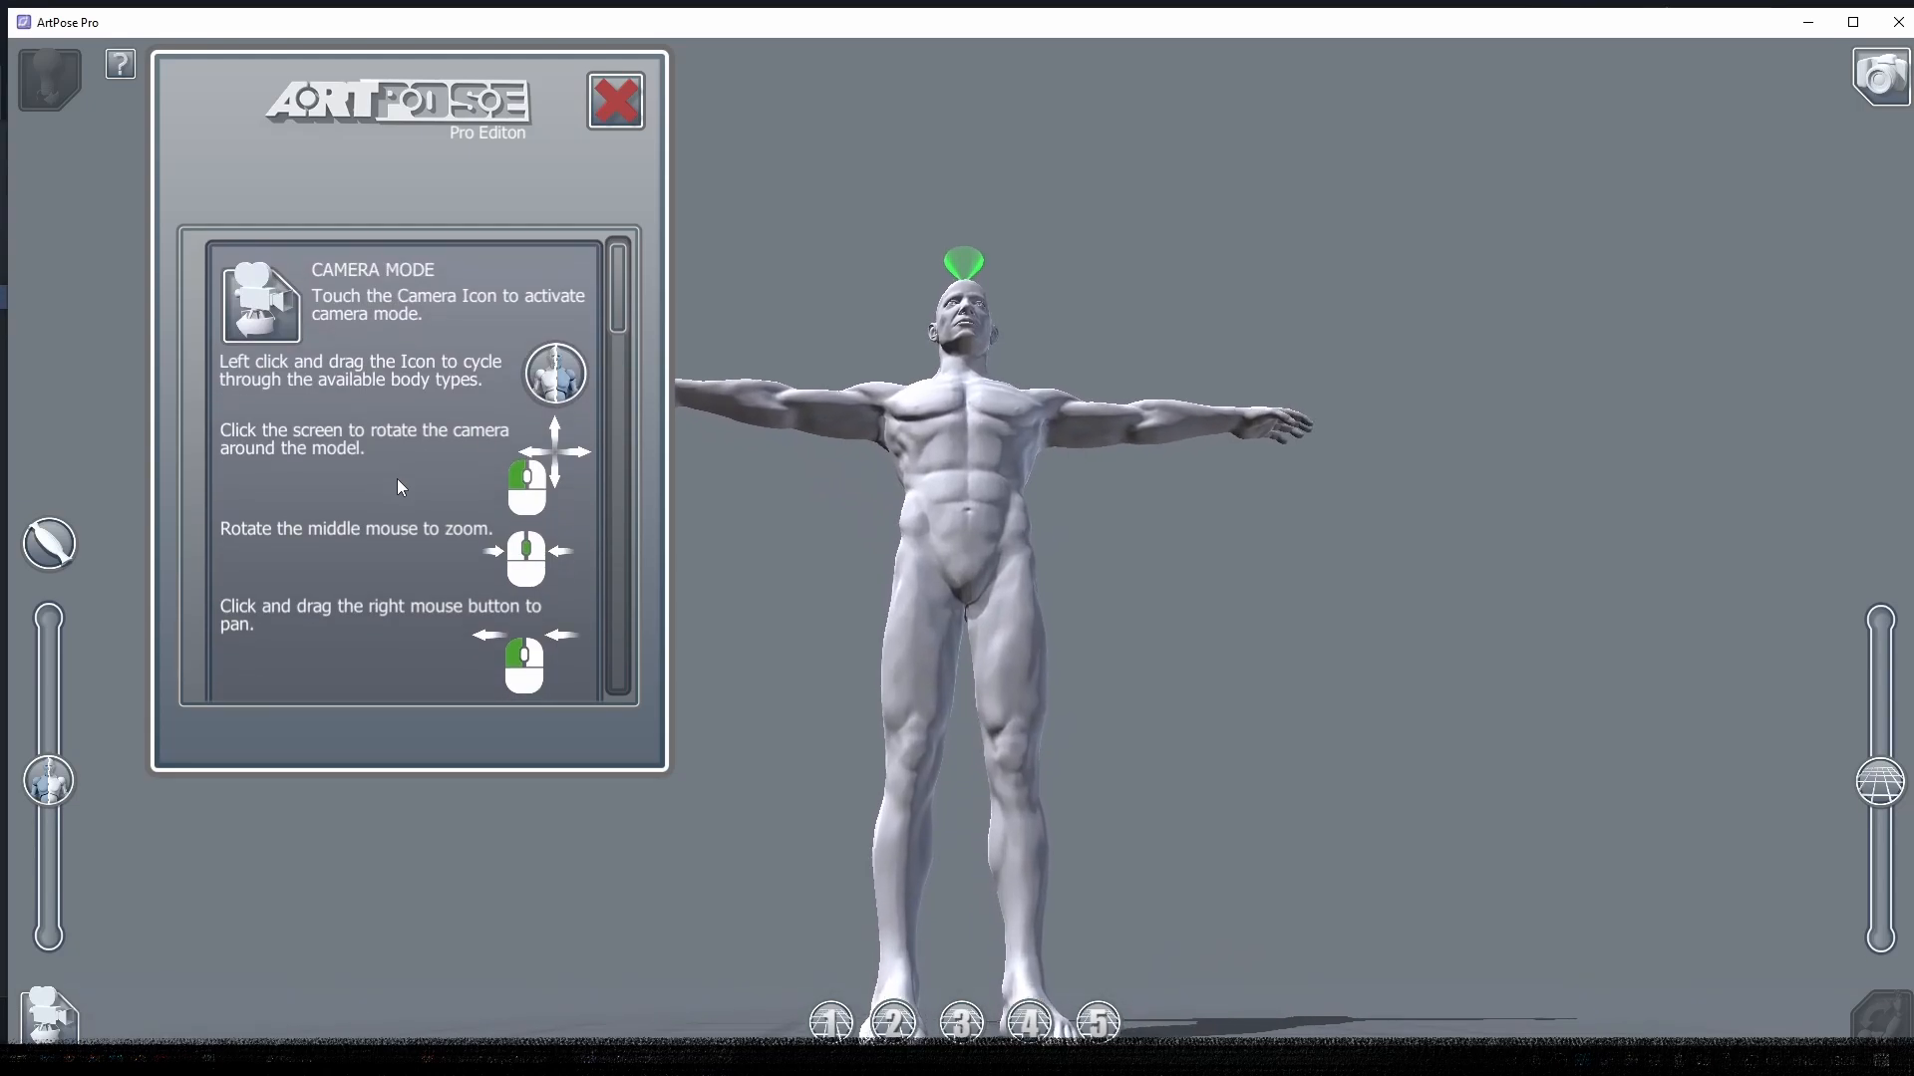
left_click(615, 100)
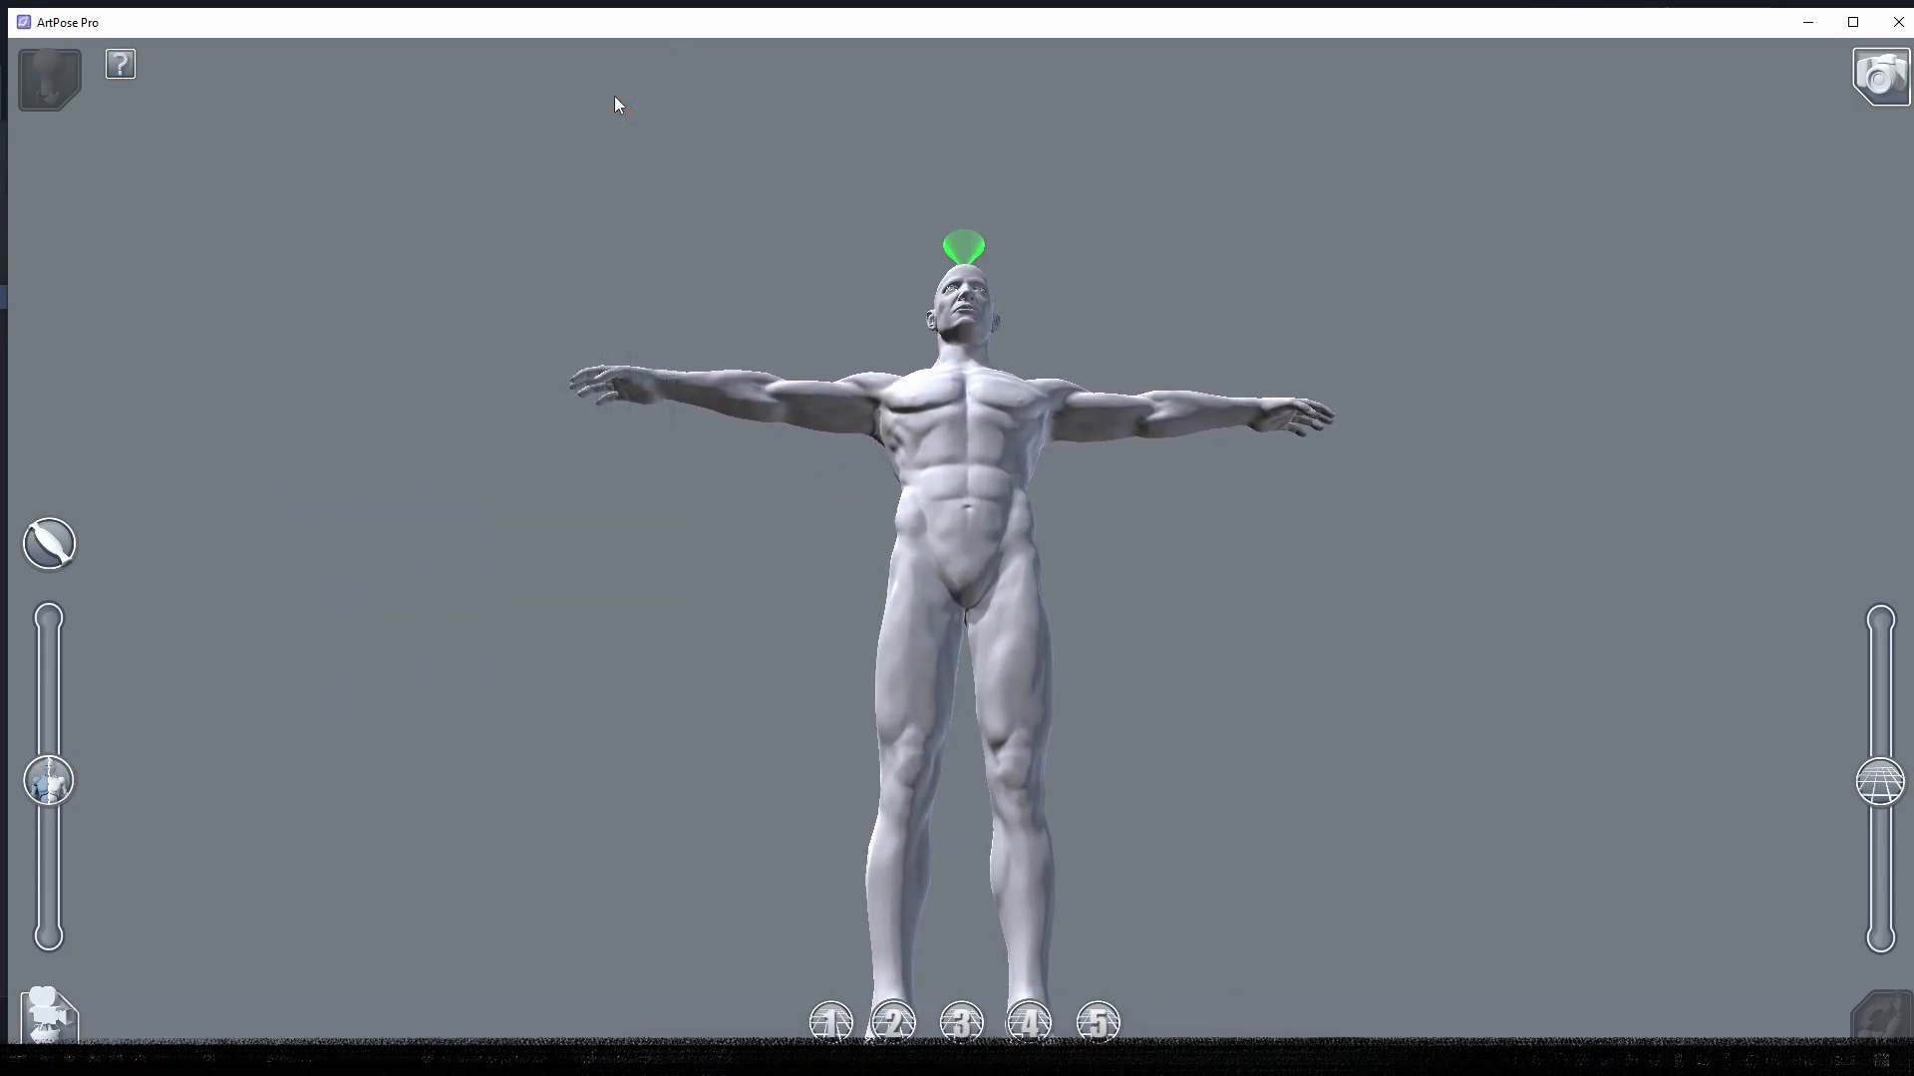
- Zoom out, rotate and pan the camera to view the standing figure from different positions
scroll(608, 229, "down", 4)
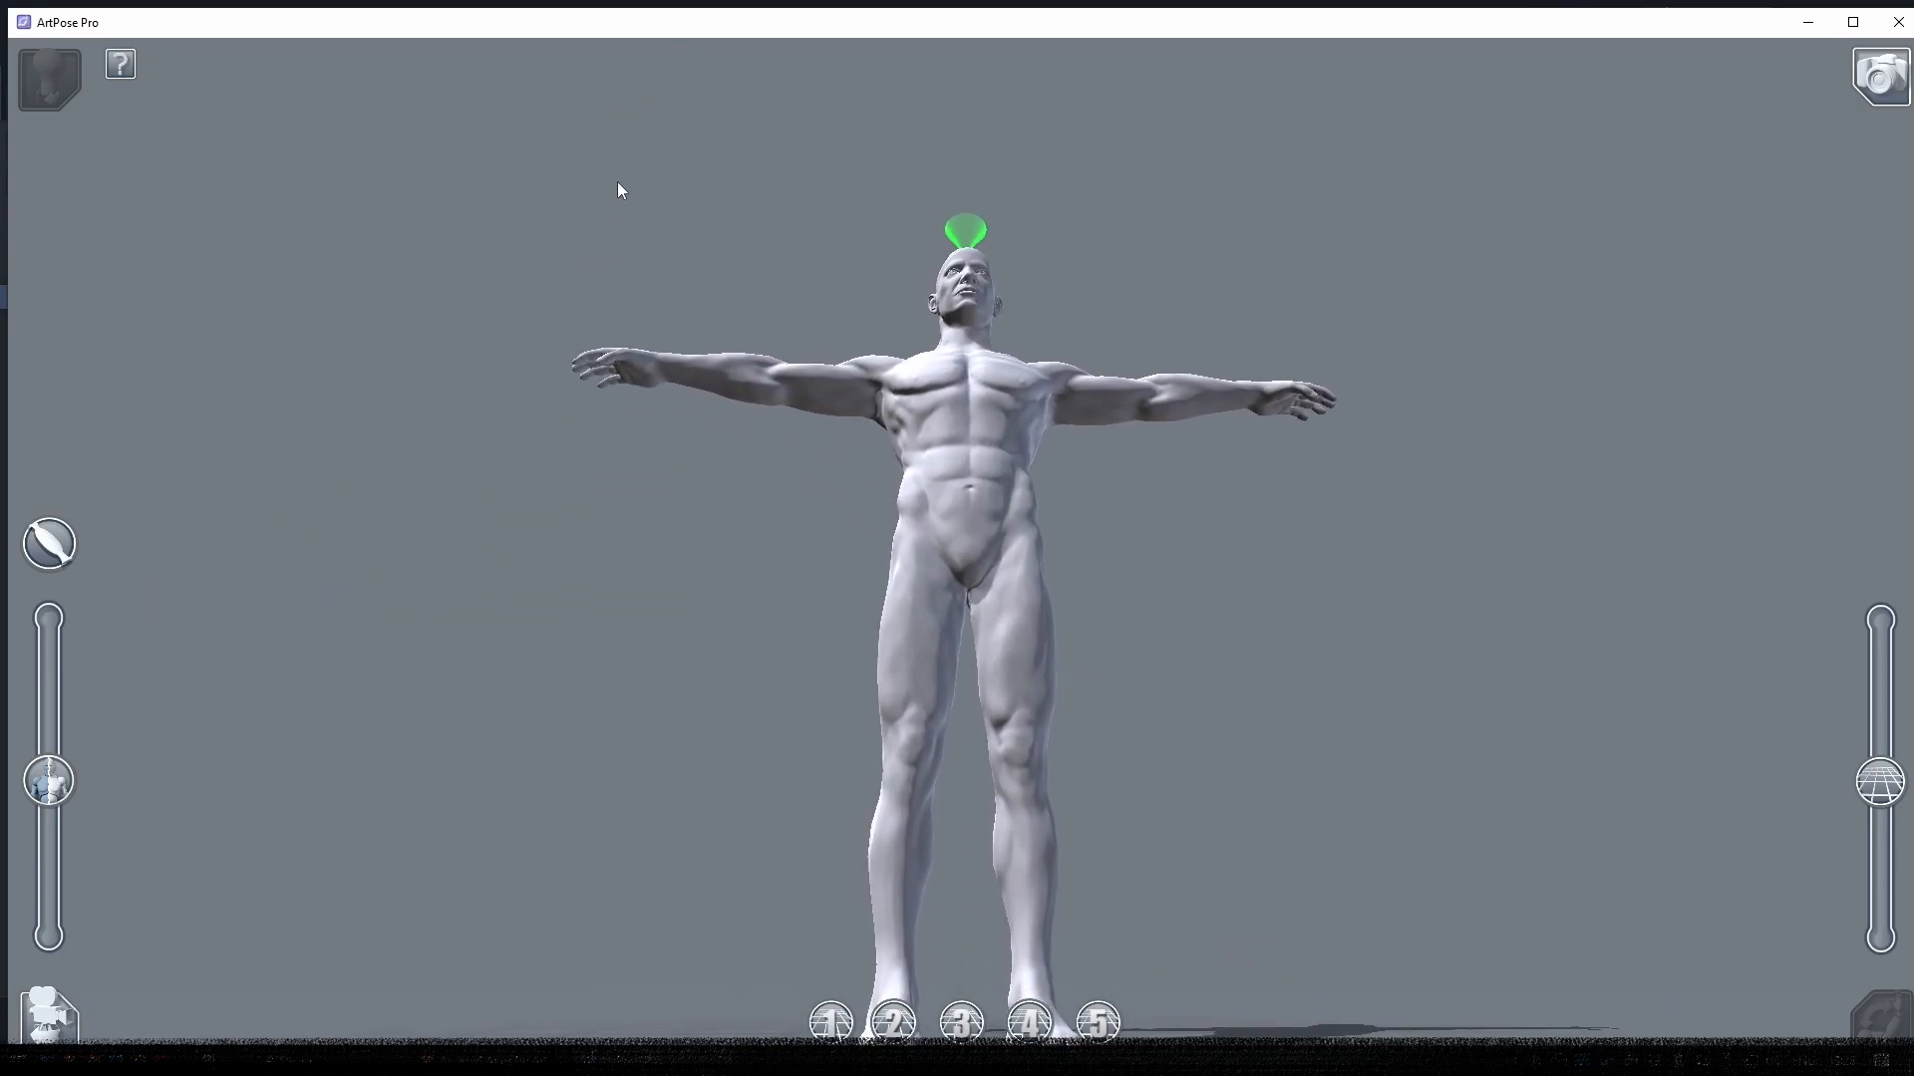
left_click_drag(611, 214, 611, 317)
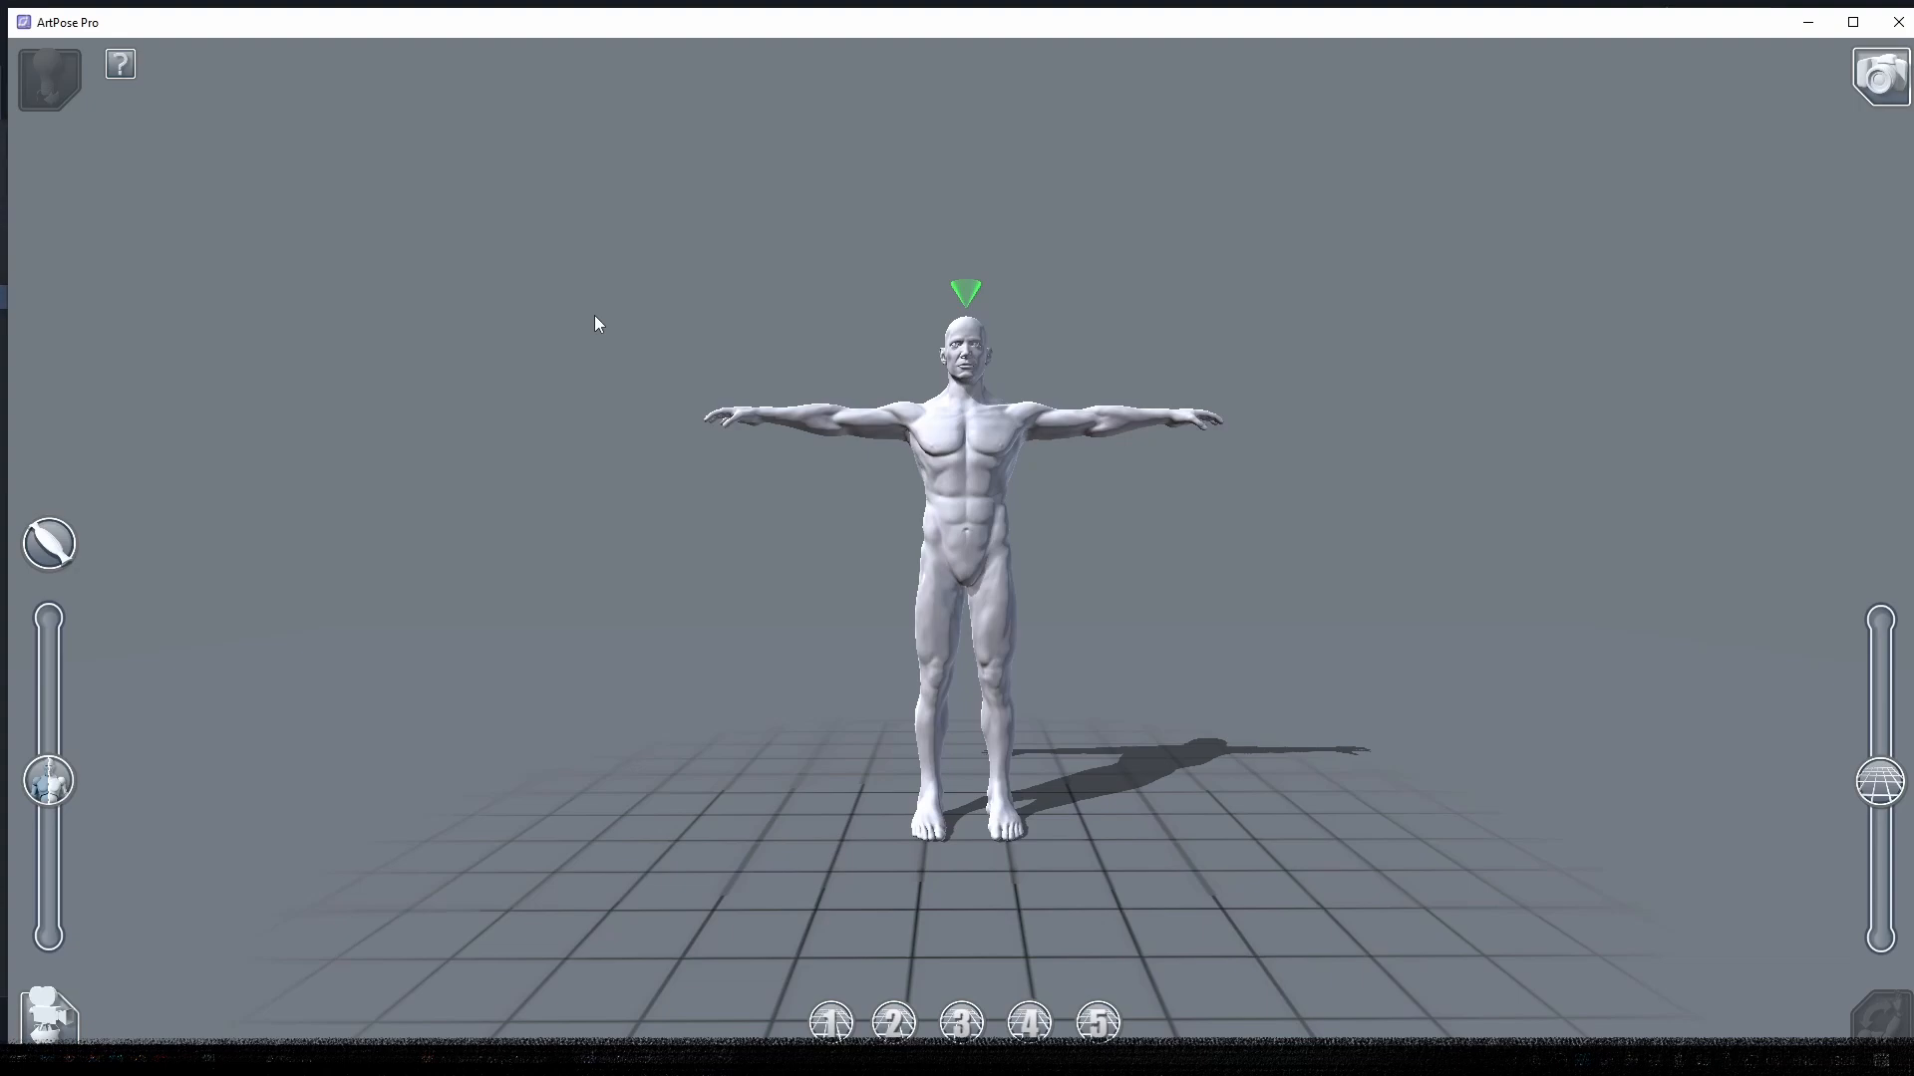
right_click_drag(594, 315, 634, 543)
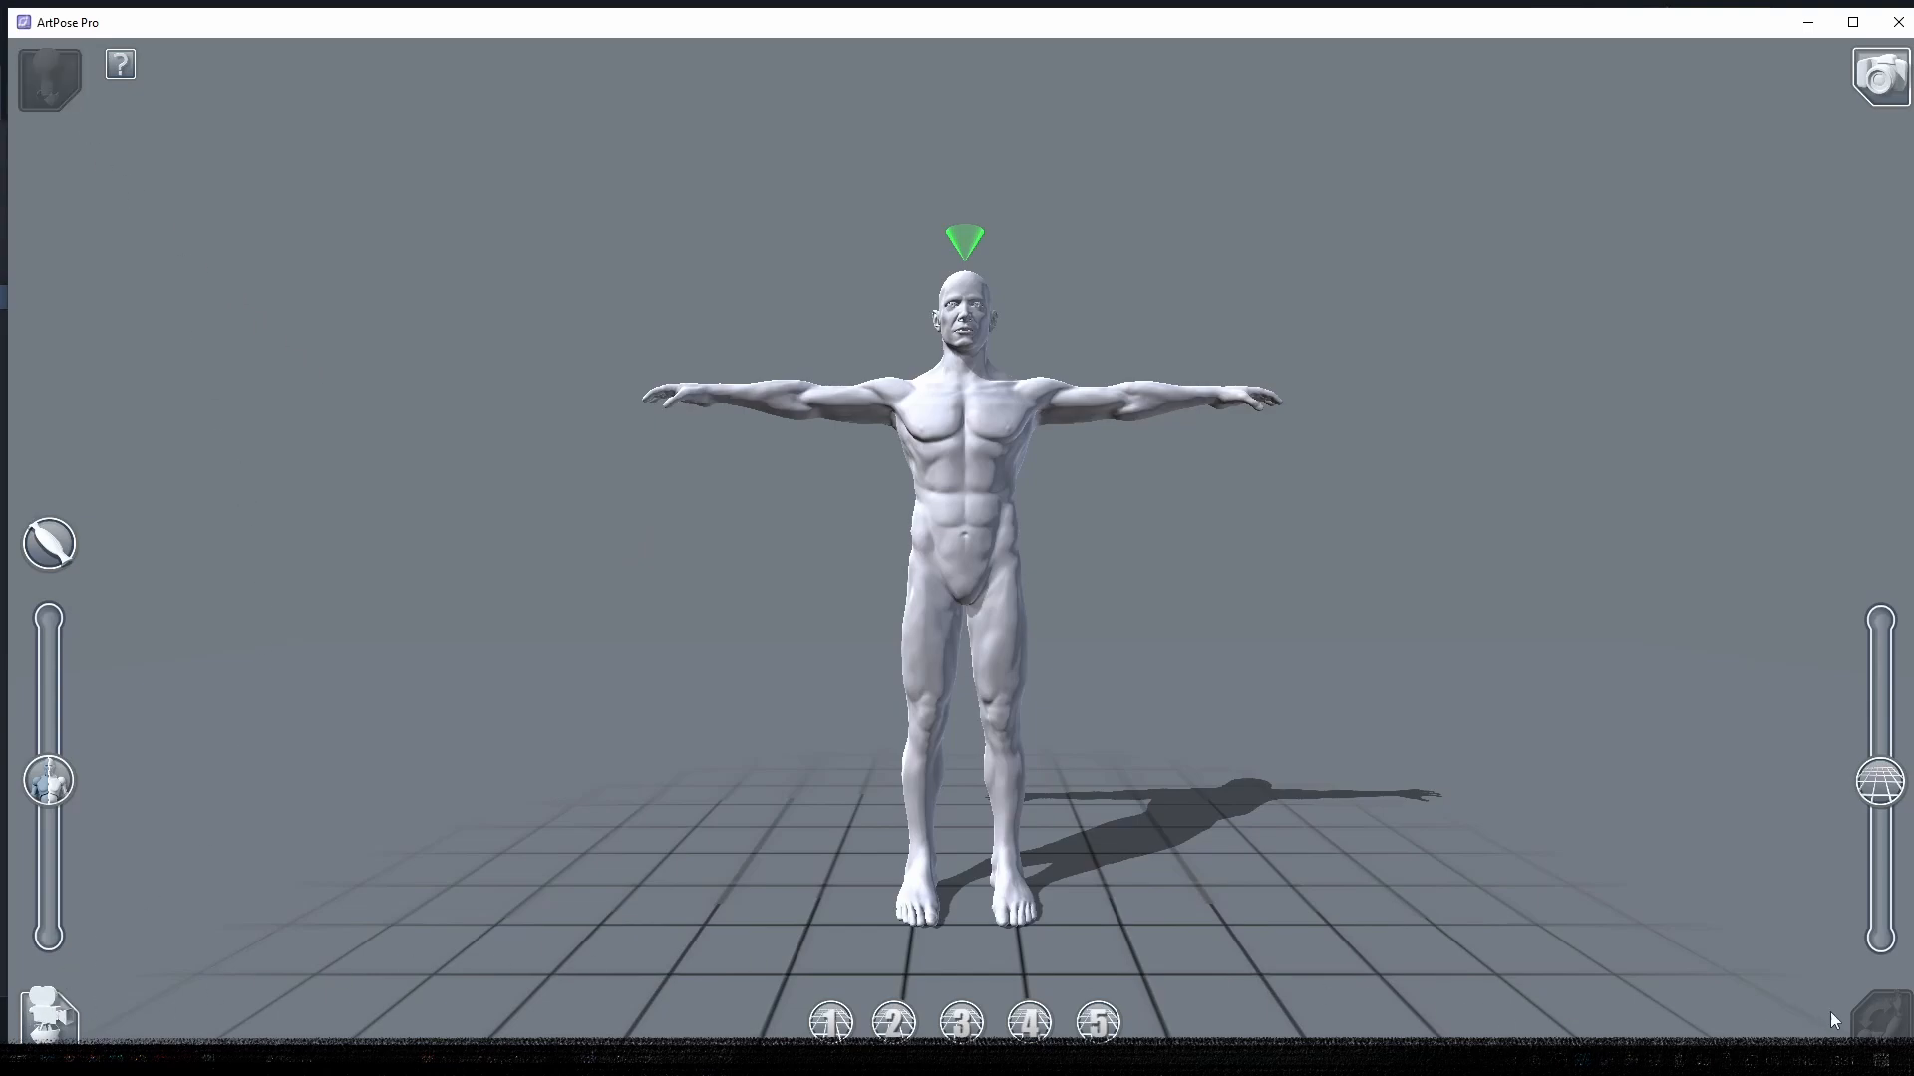
- Compare the controls offered in light mode and pose mode, returning to camera mode after each
left_click(44, 76)
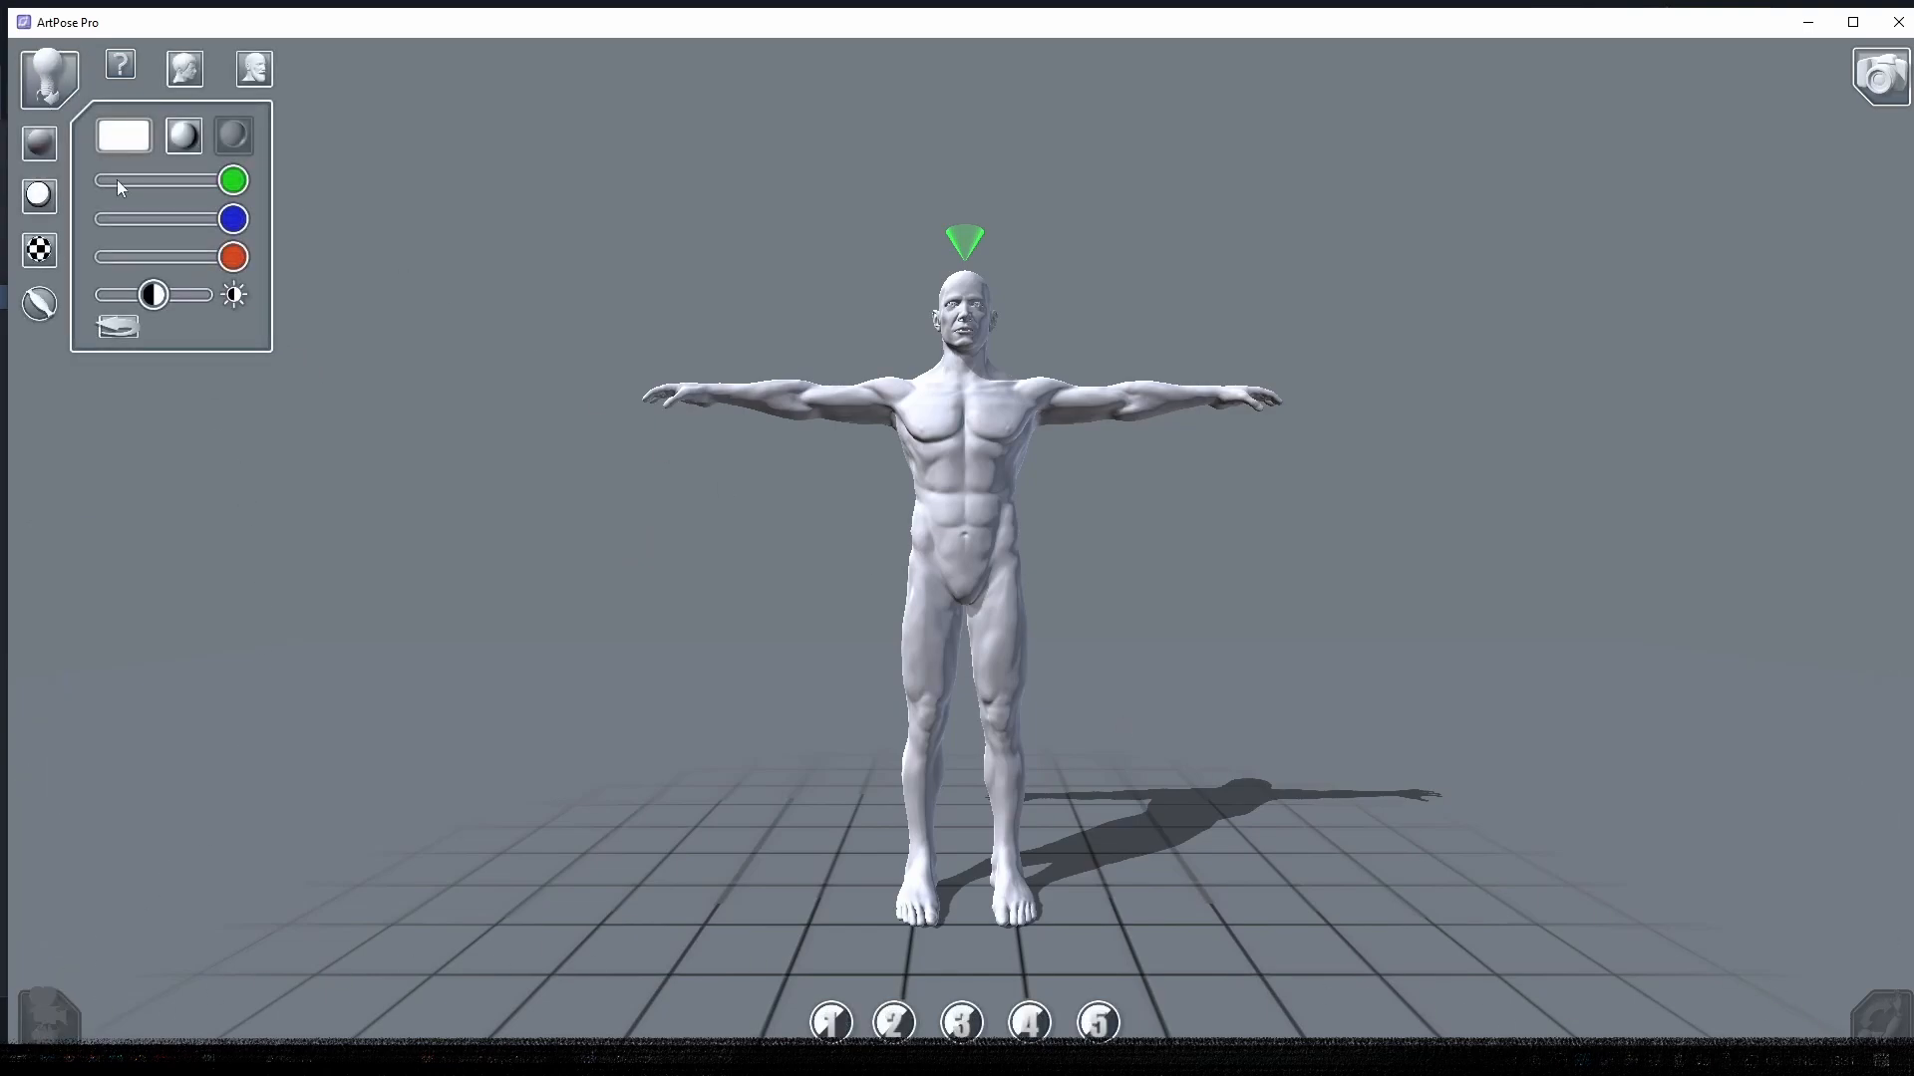
left_click(40, 1017)
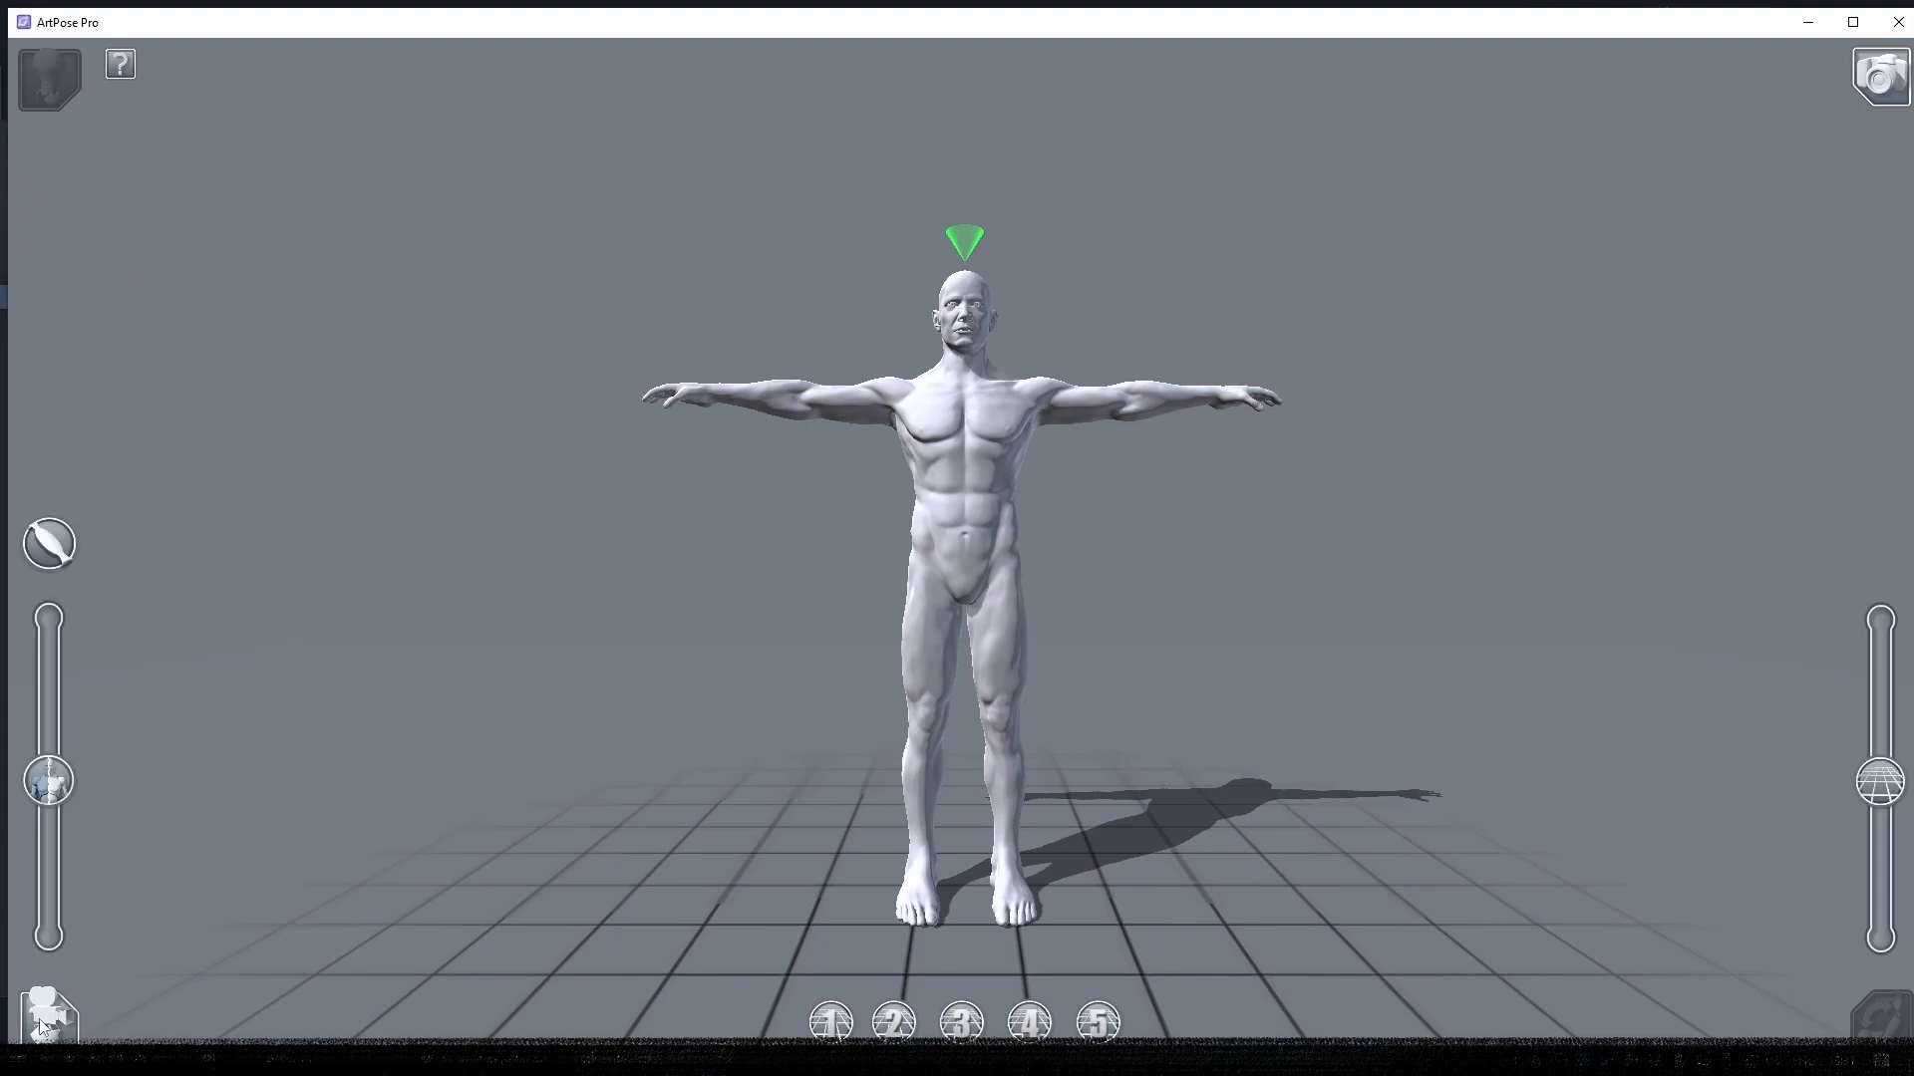
left_click(1893, 1011)
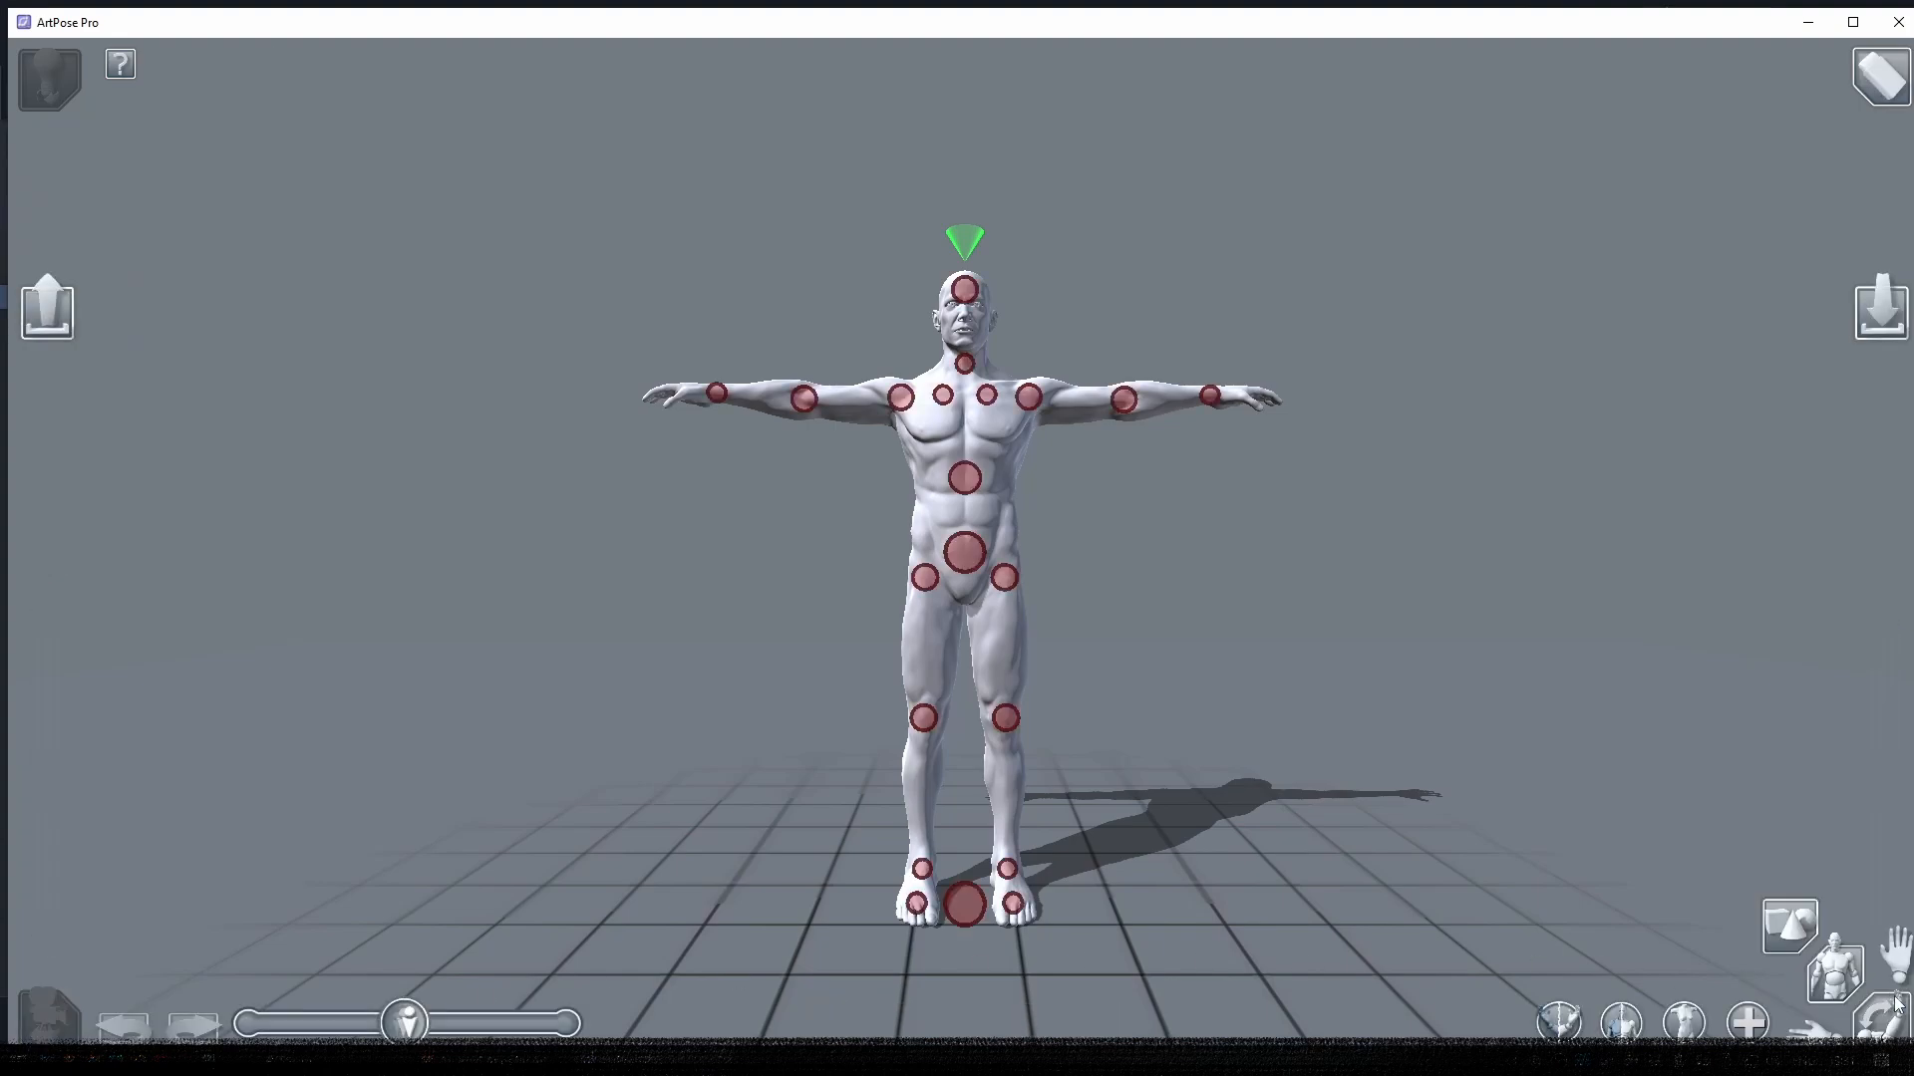
left_click(49, 1016)
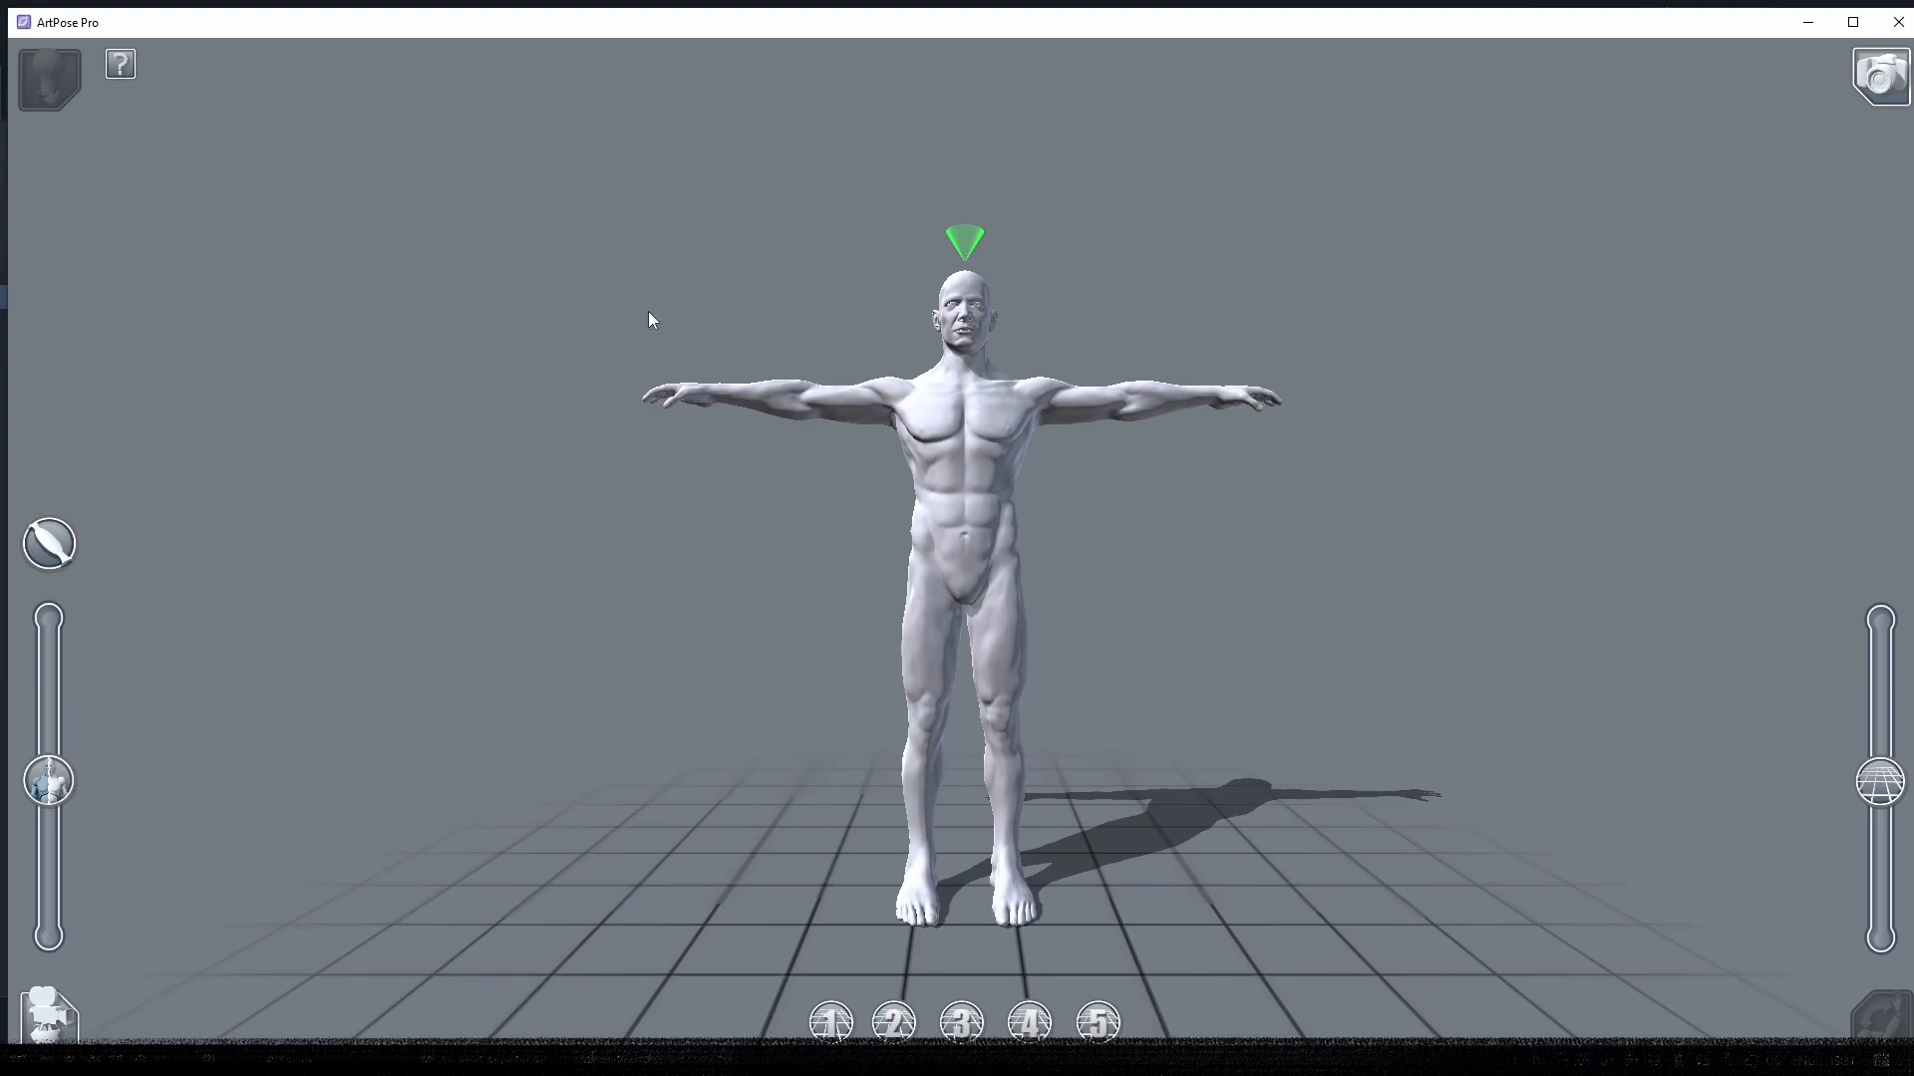
left_click(1874, 1016)
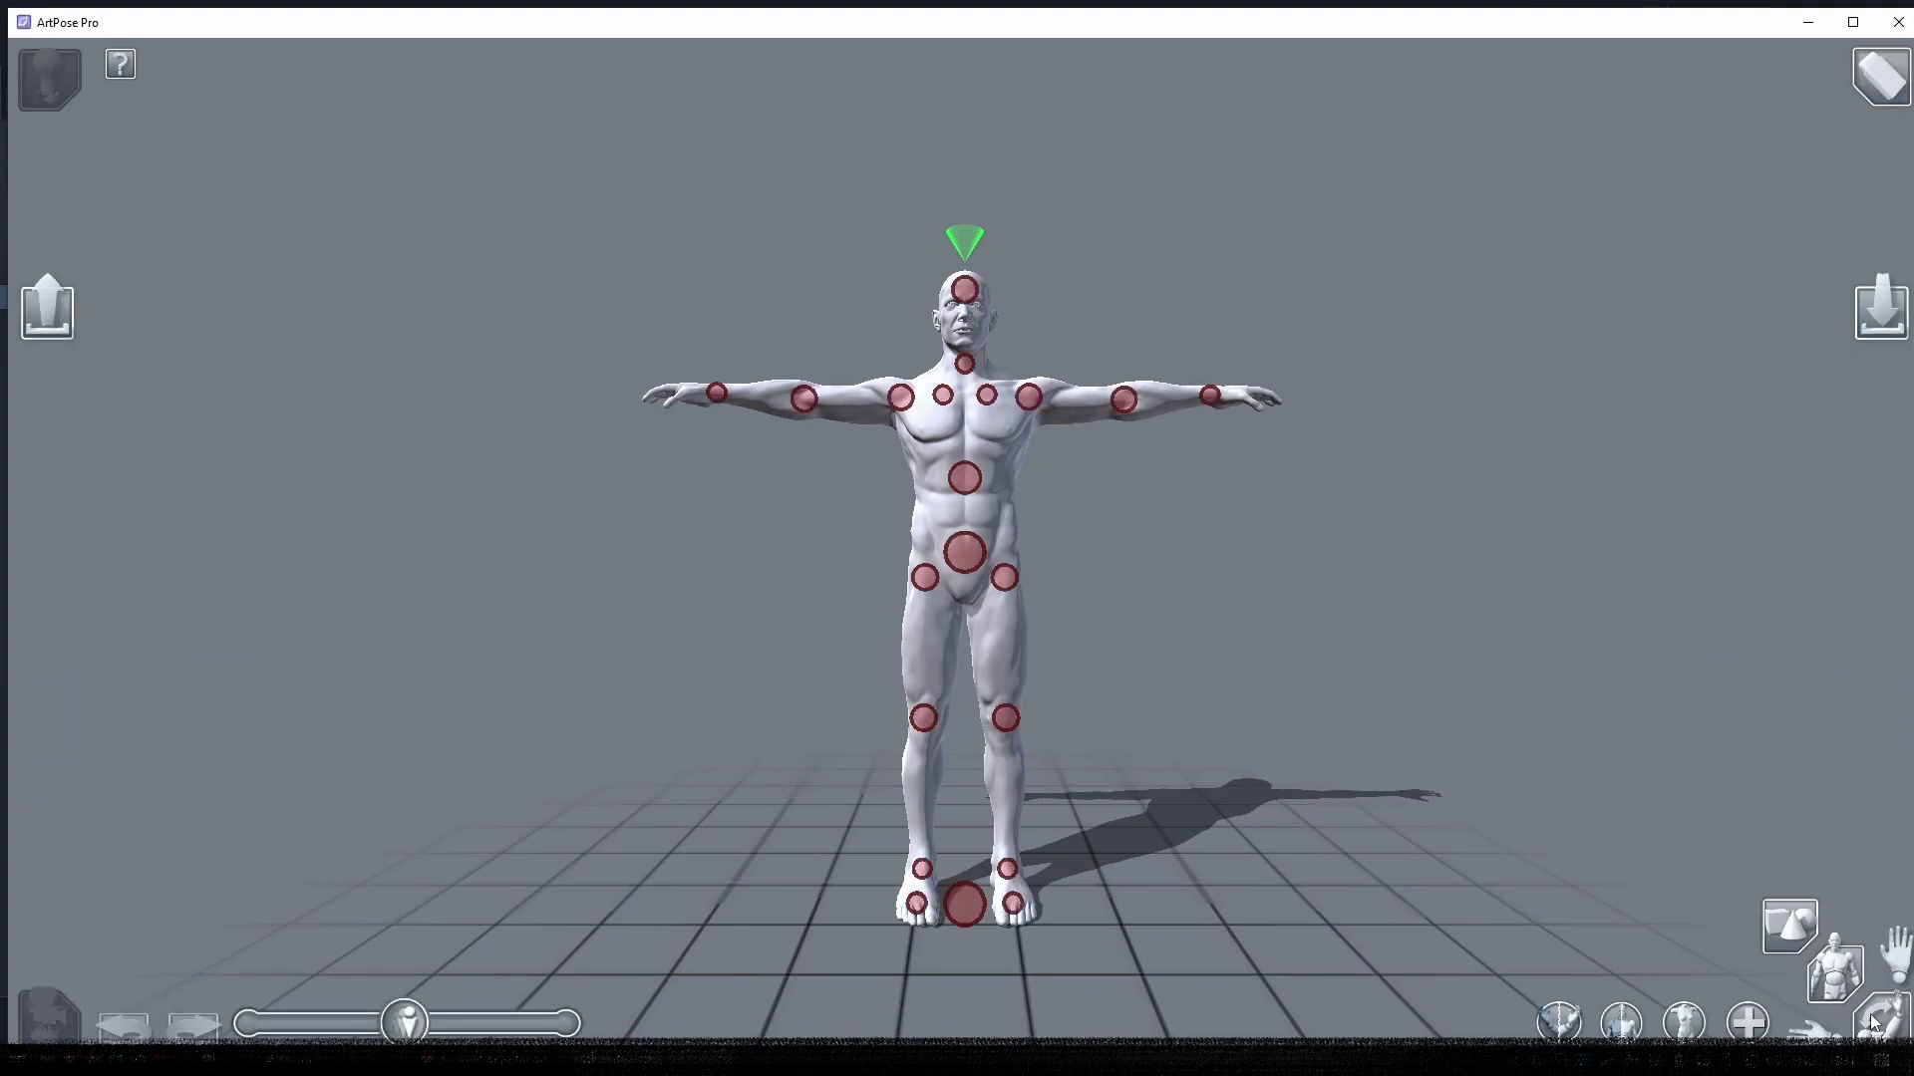
left_click(45, 1021)
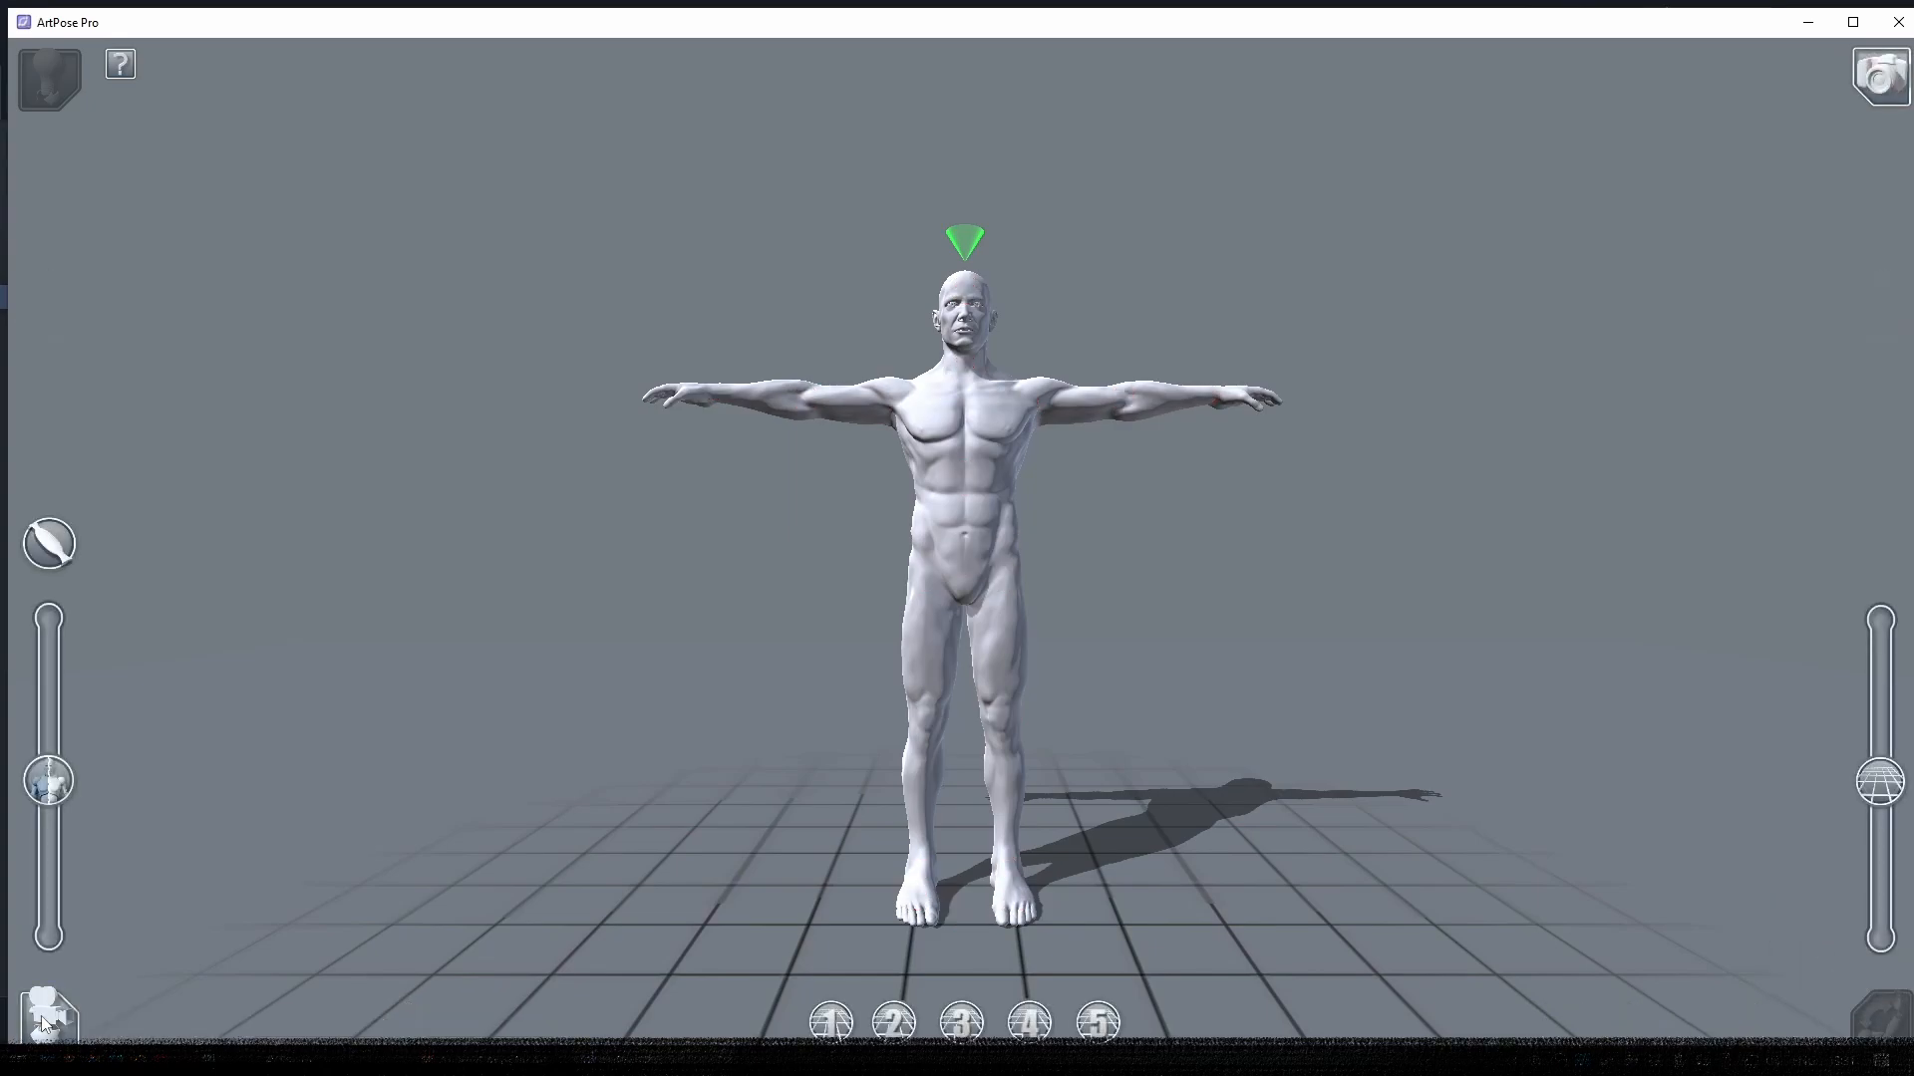
left_click(53, 88)
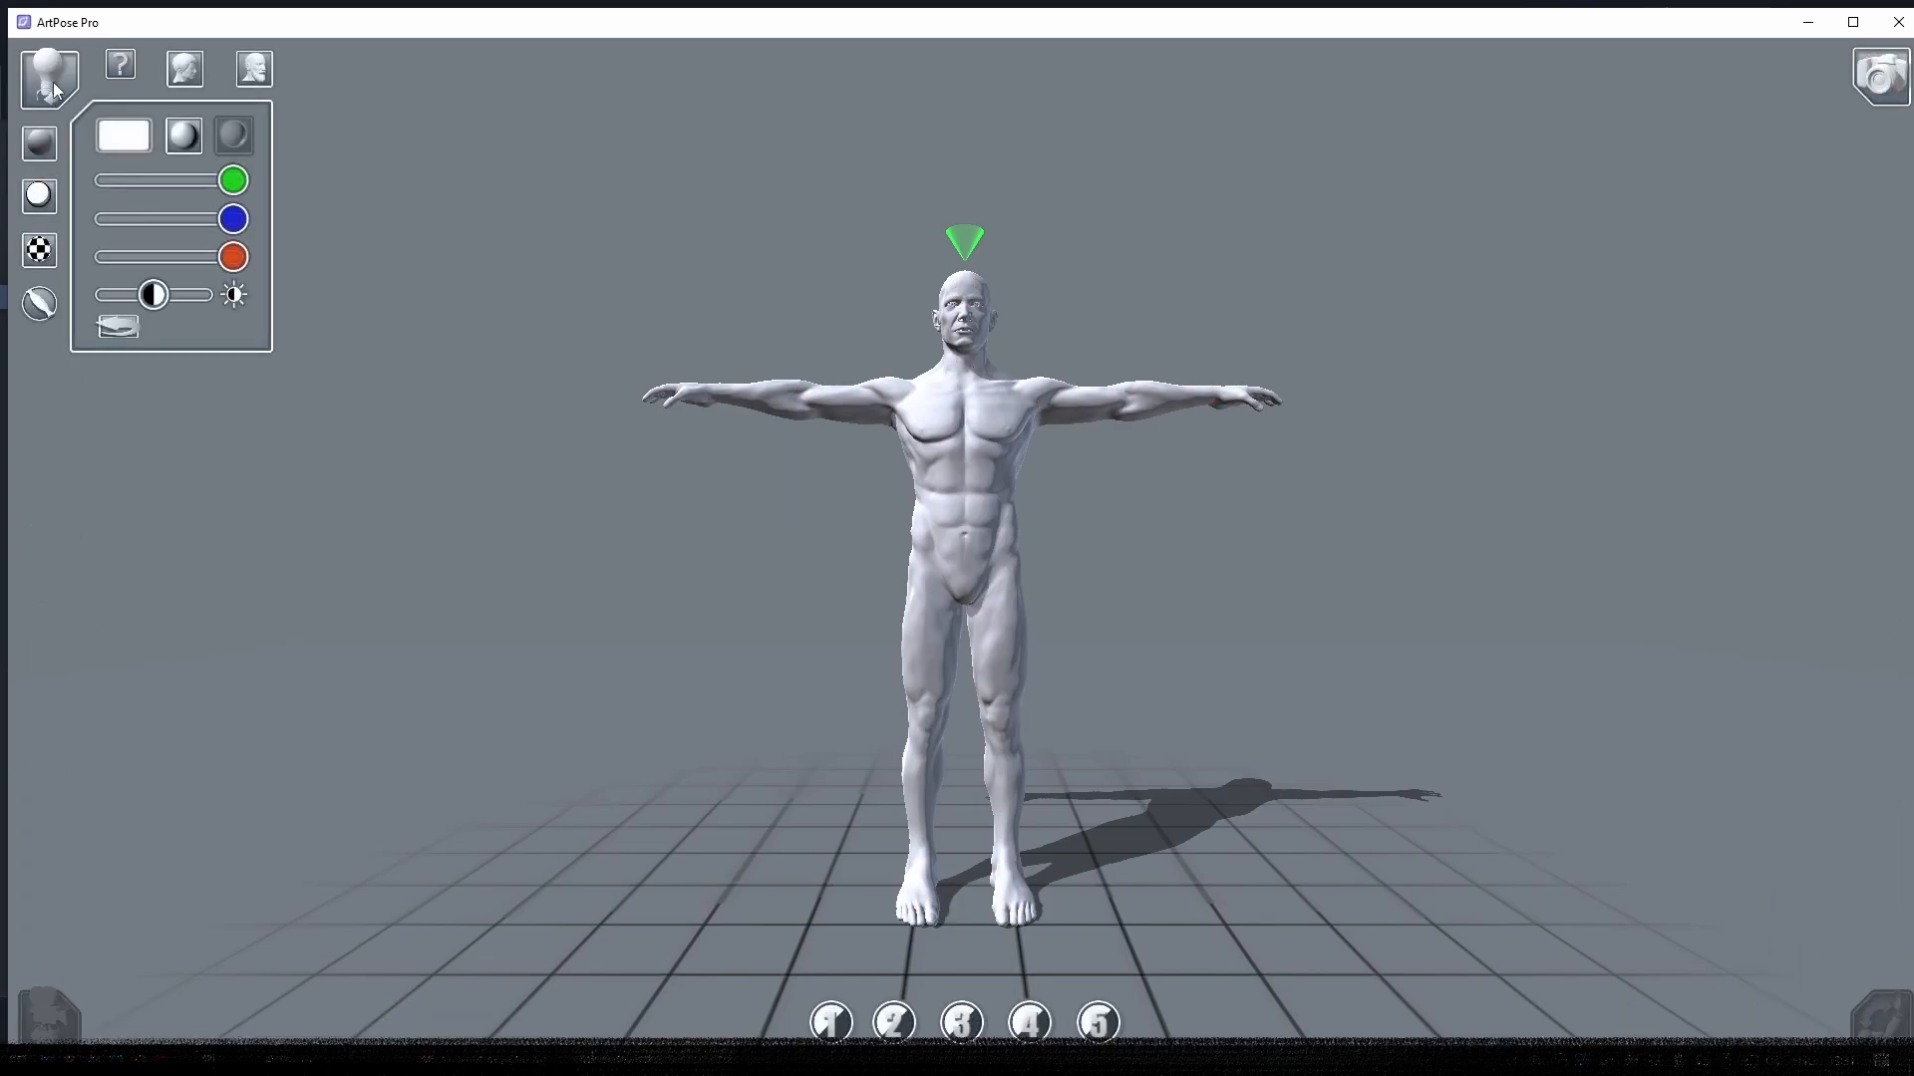
left_click(48, 1016)
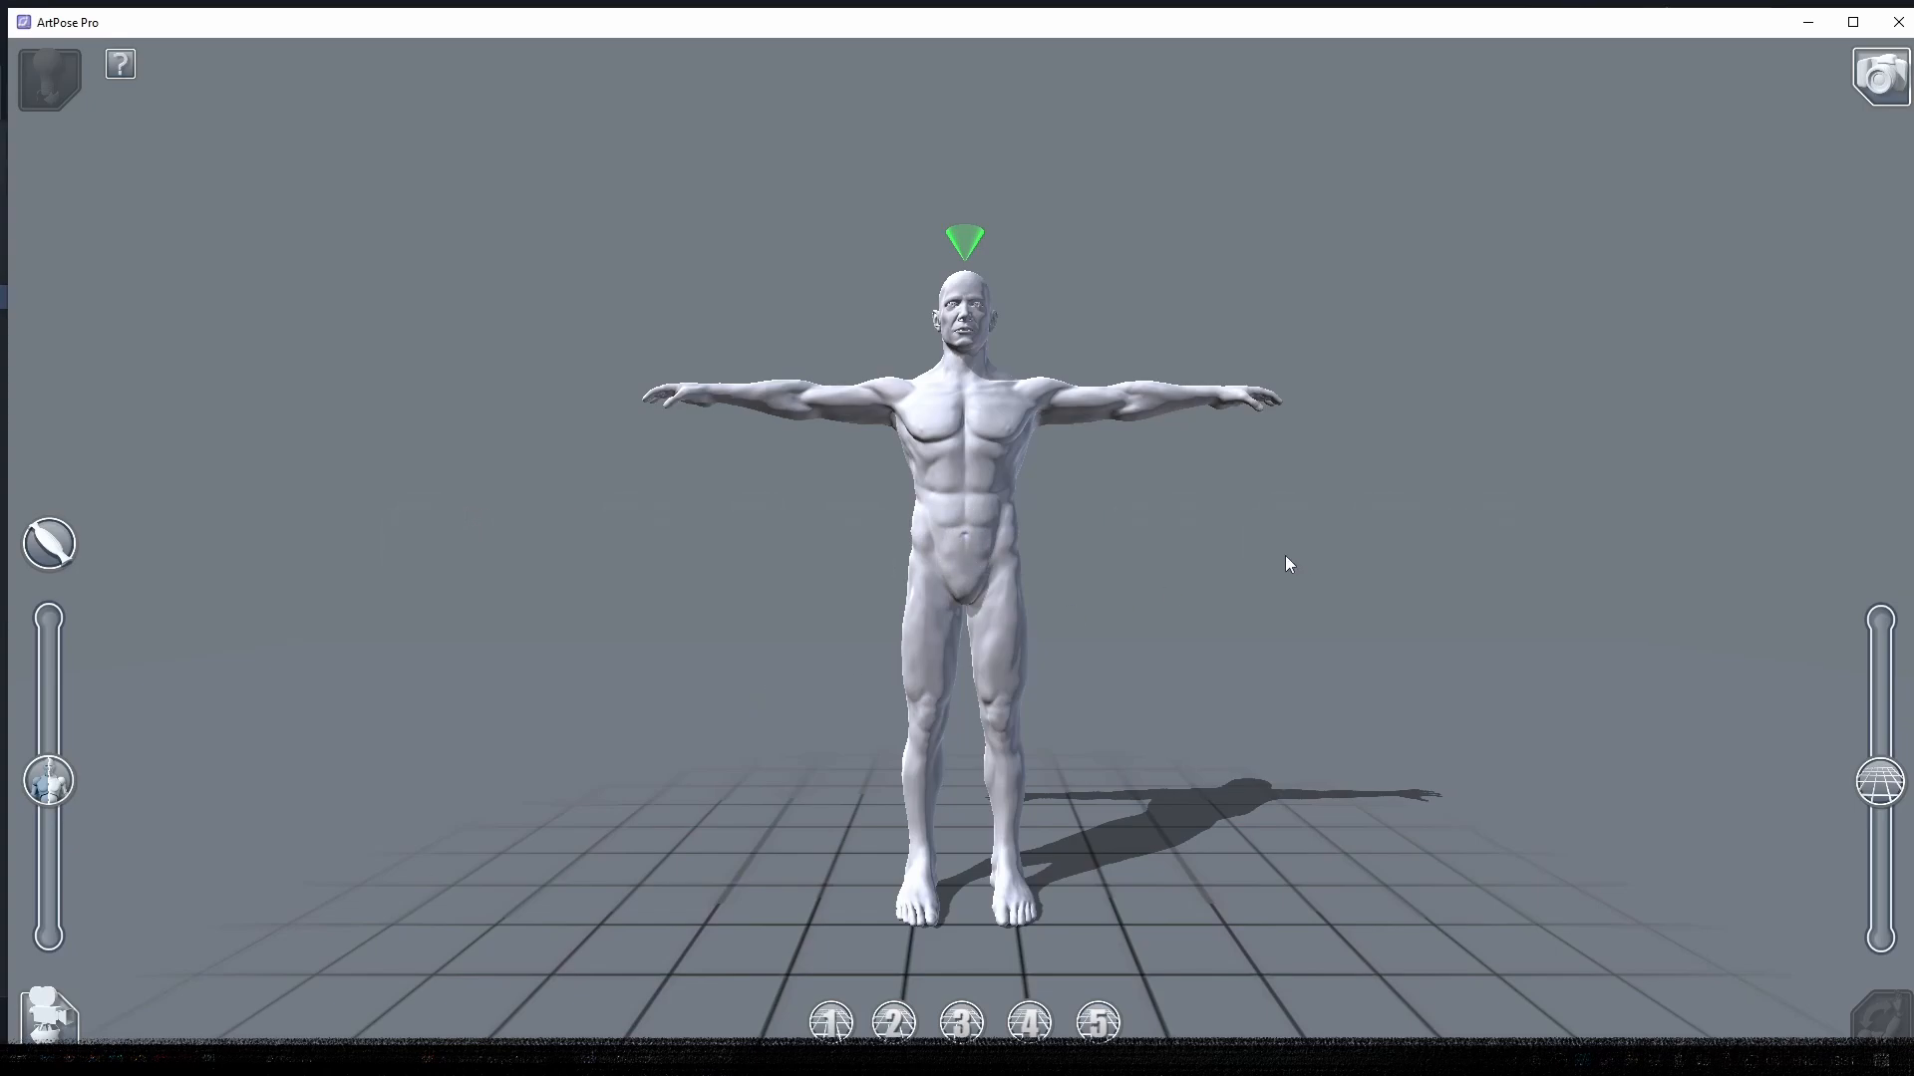
- Orbit and zoom the camera around the figure, and try the ground grid adjustment
left_click_drag(1365, 543, 1208, 466)
scroll(1100, 508, "down", 3)
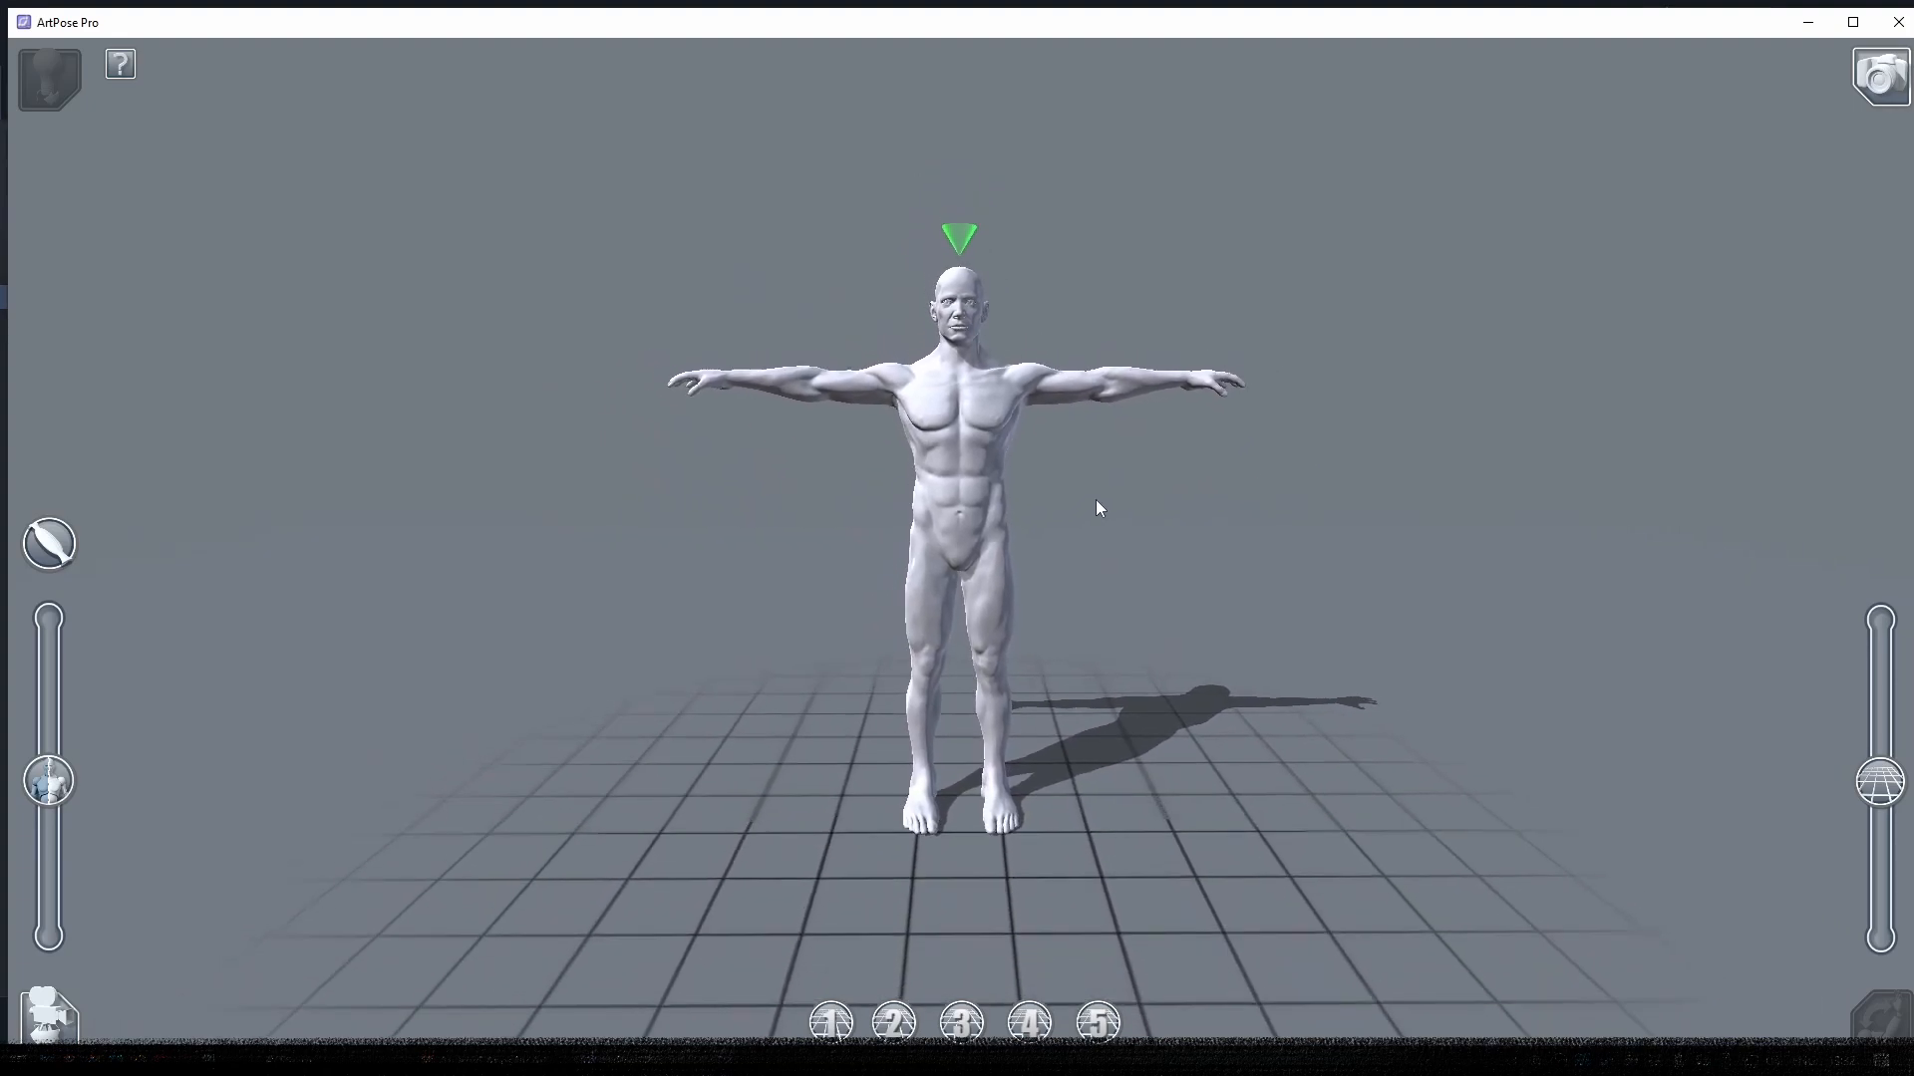
scroll(1100, 511, "up", 2)
scroll(1103, 510, "up", 4)
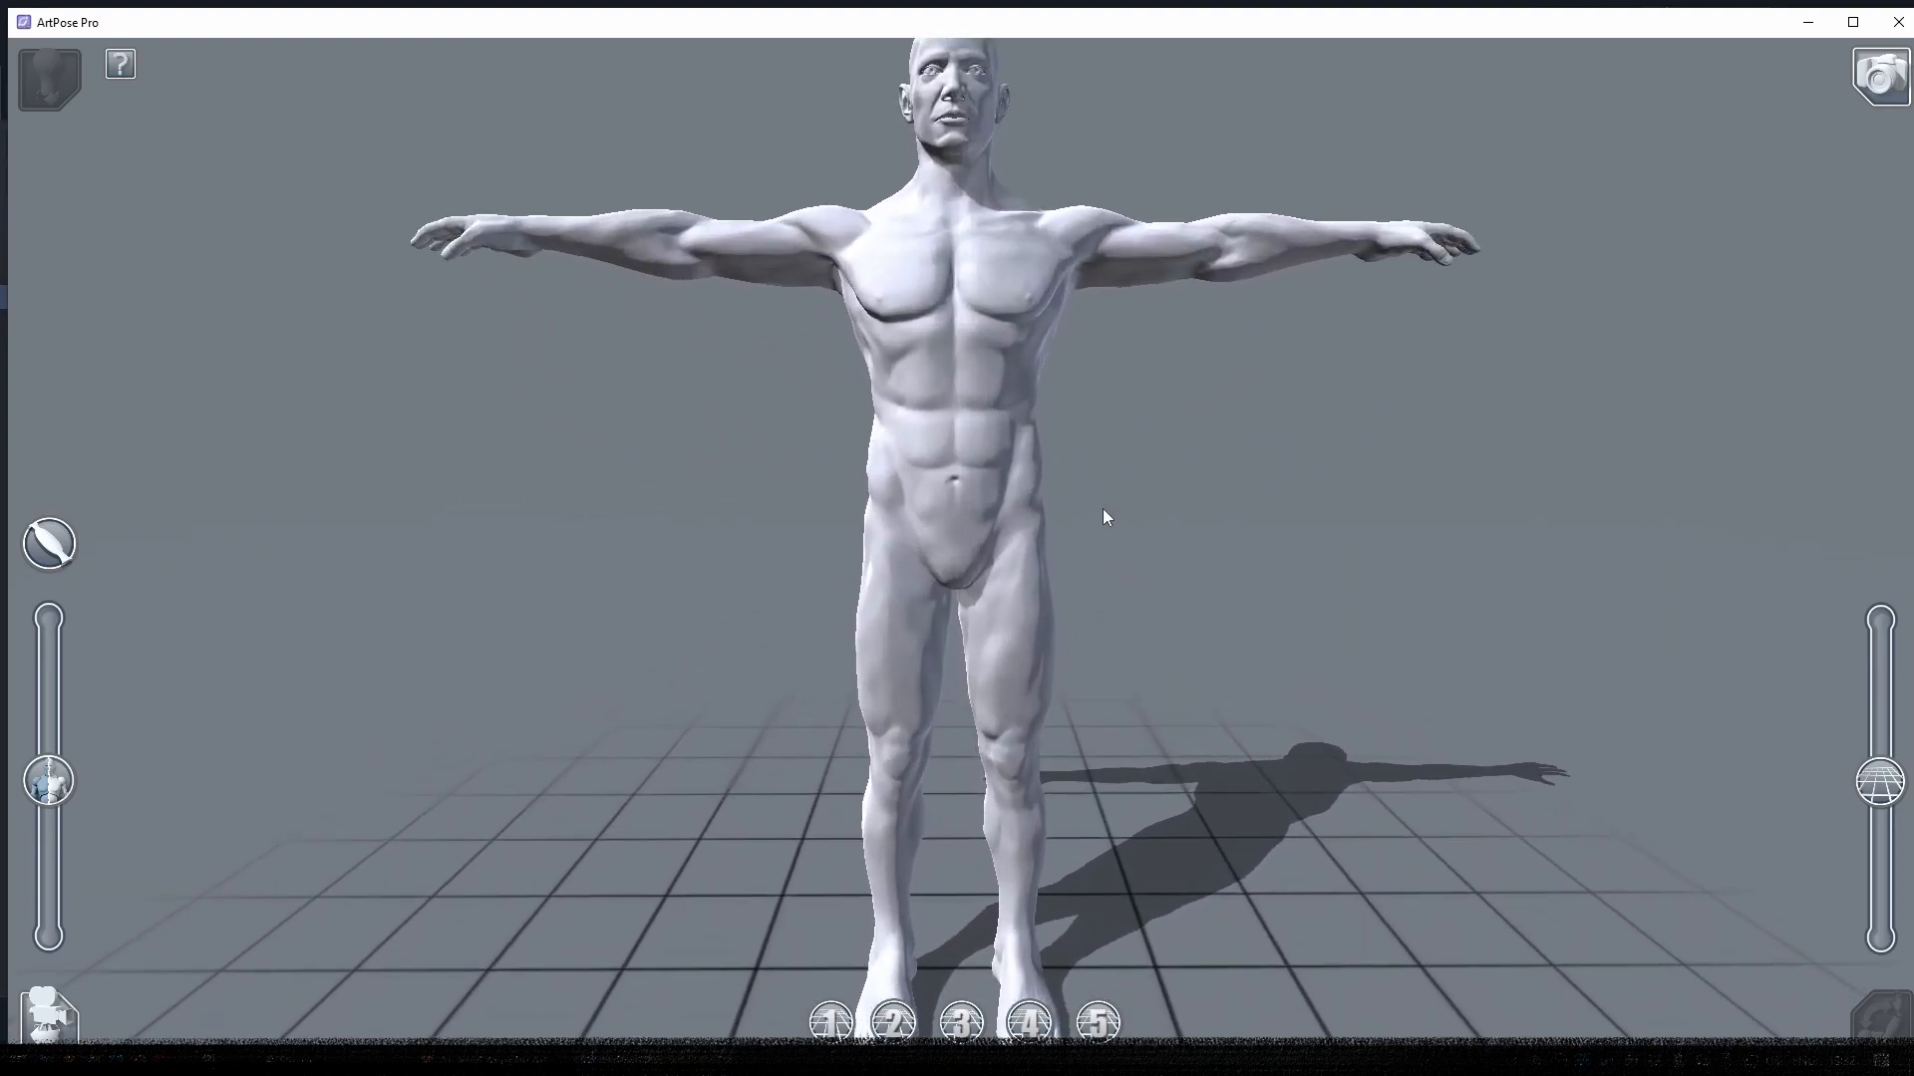
scroll(1102, 511, "down", 3)
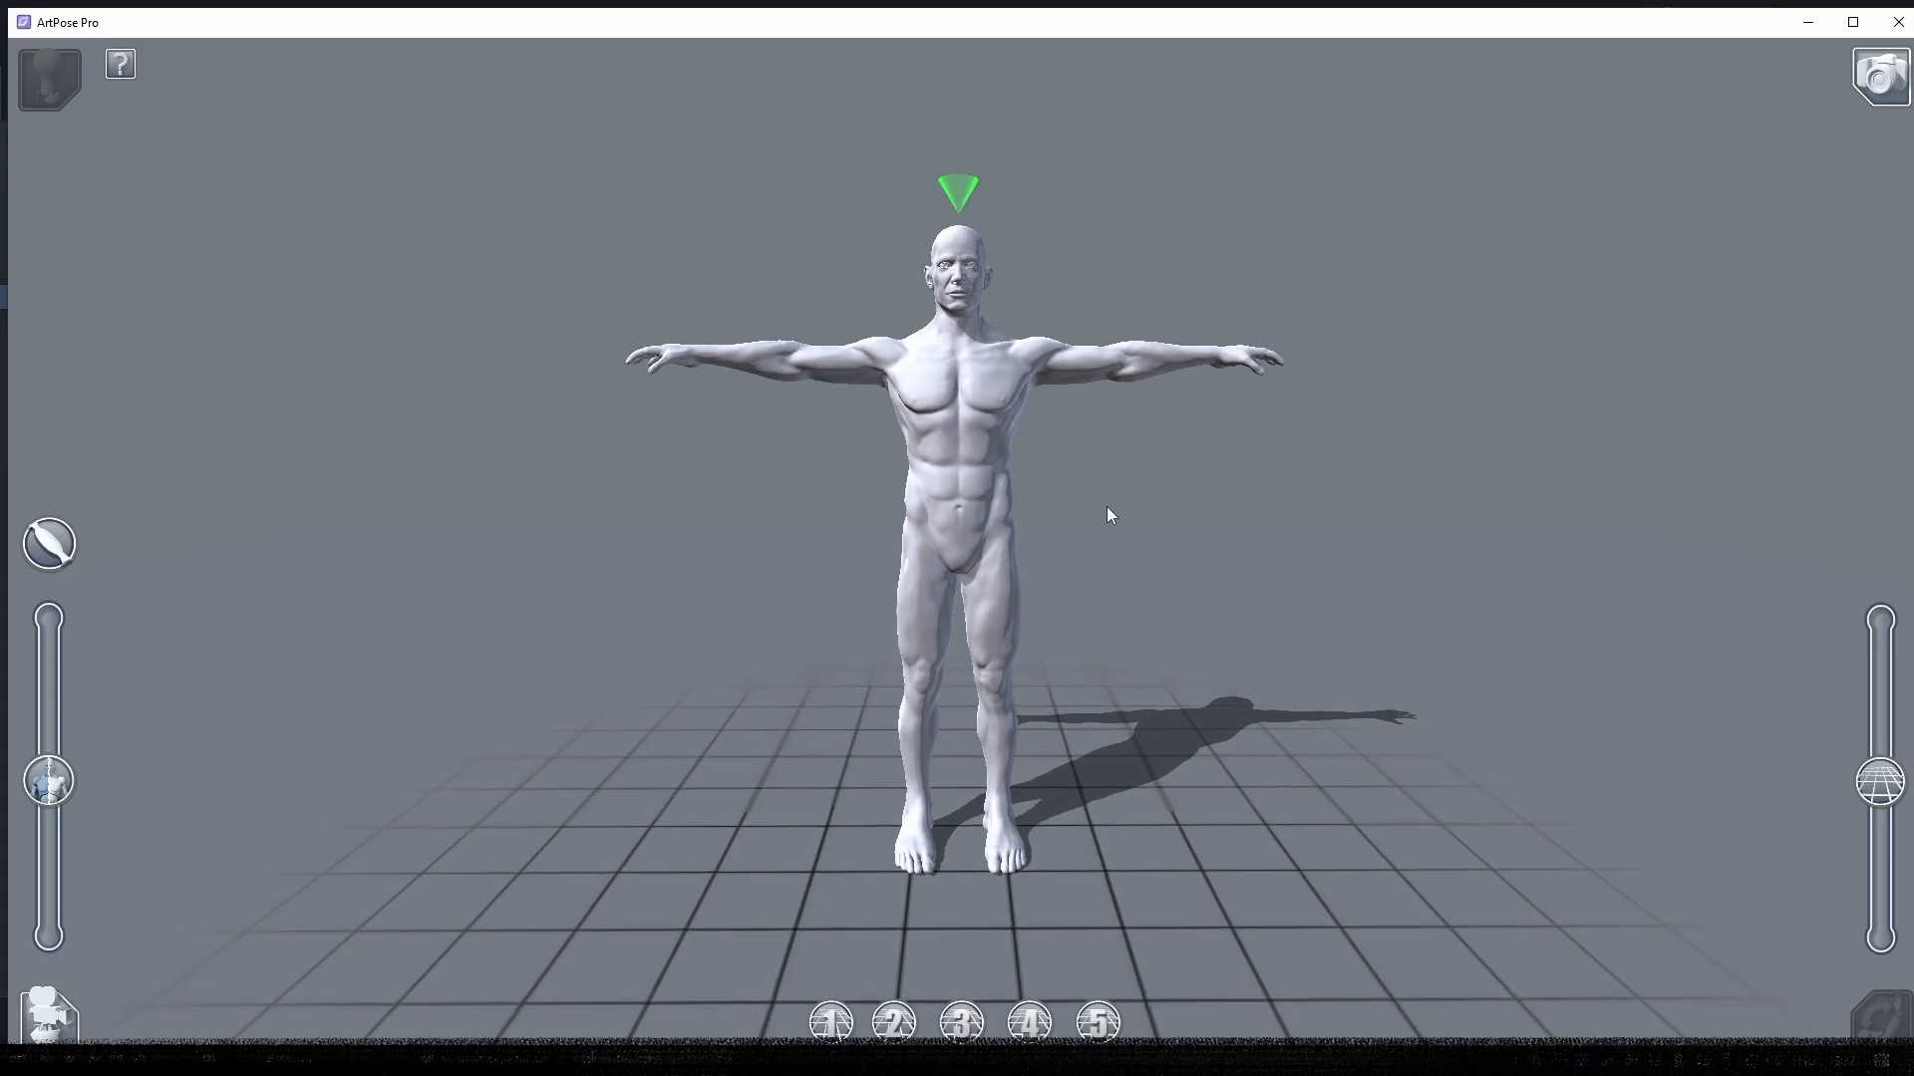
left_click_drag(1881, 782, 1887, 698)
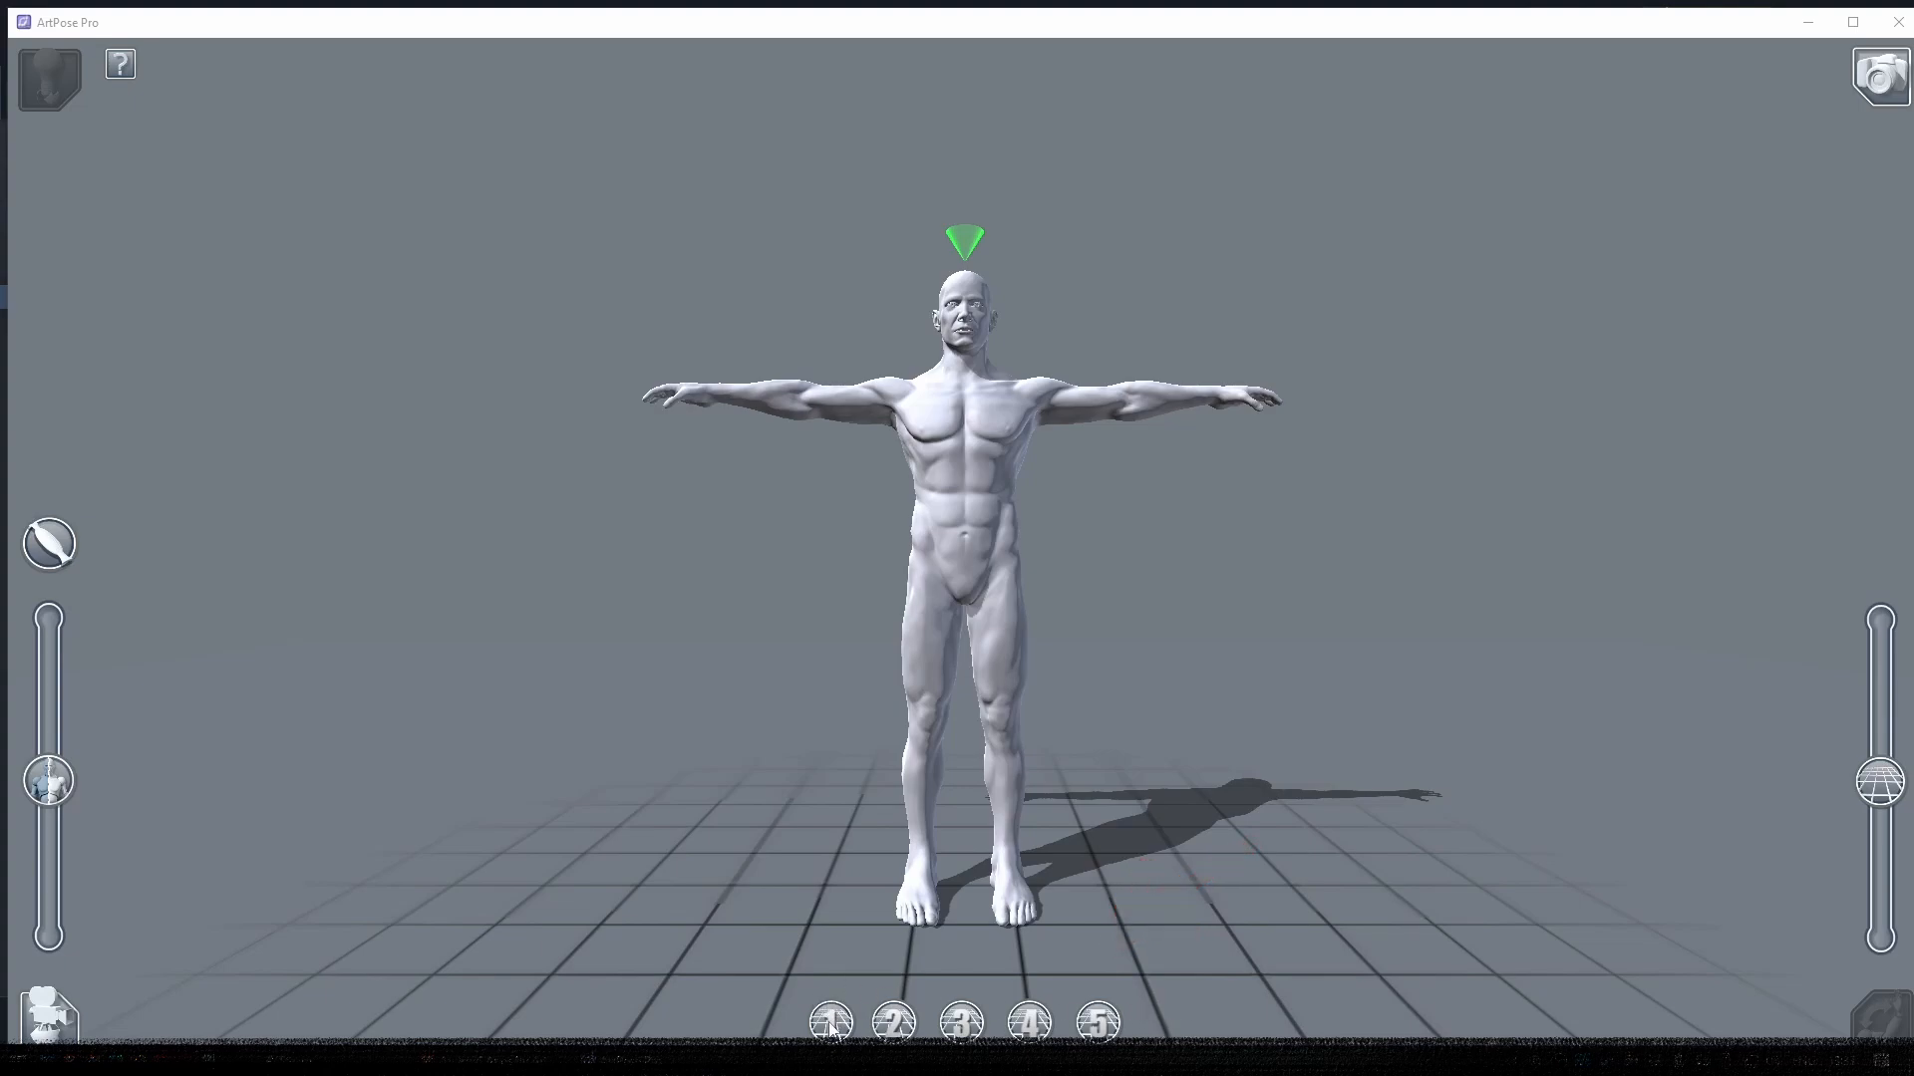
- Try the numbered view presets 1 to 4, orbiting to a high side view of the figure in between
left_click(896, 1022)
left_click(833, 1021)
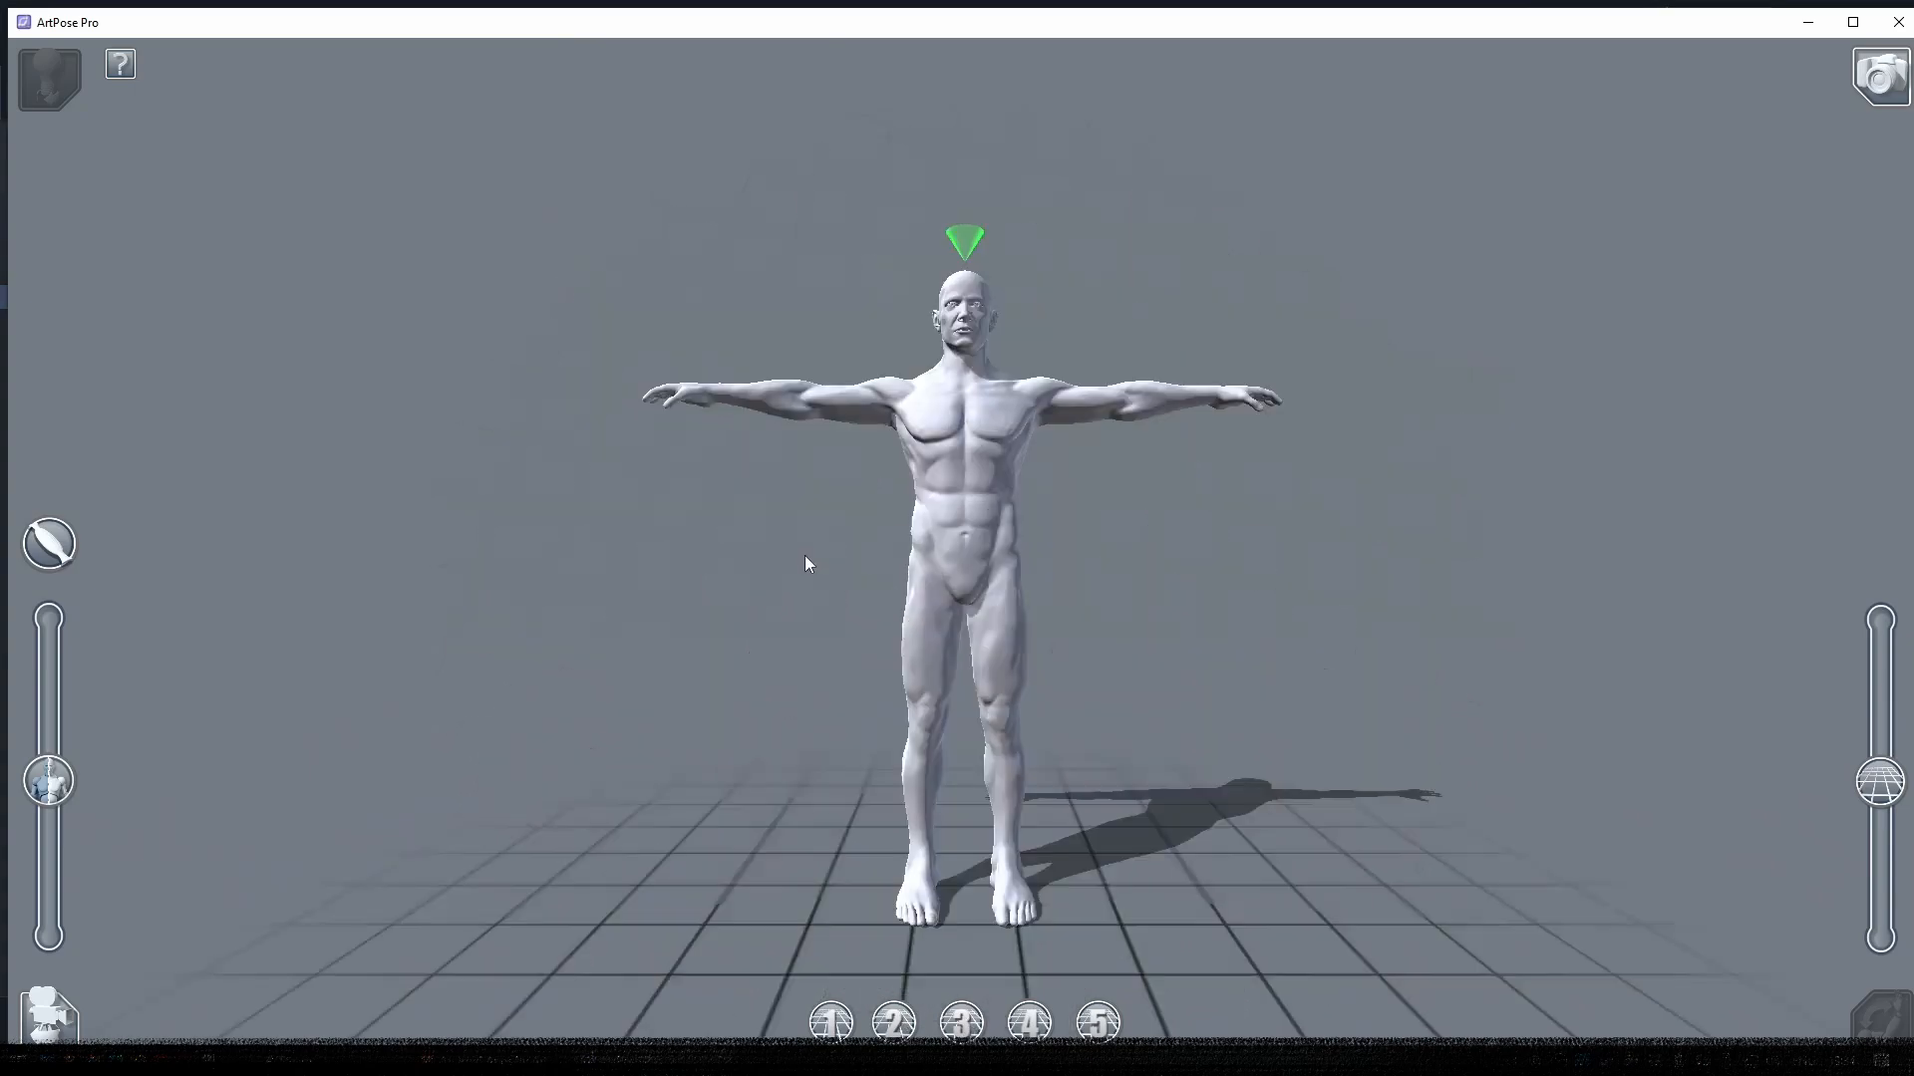
left_click_drag(809, 501, 907, 547)
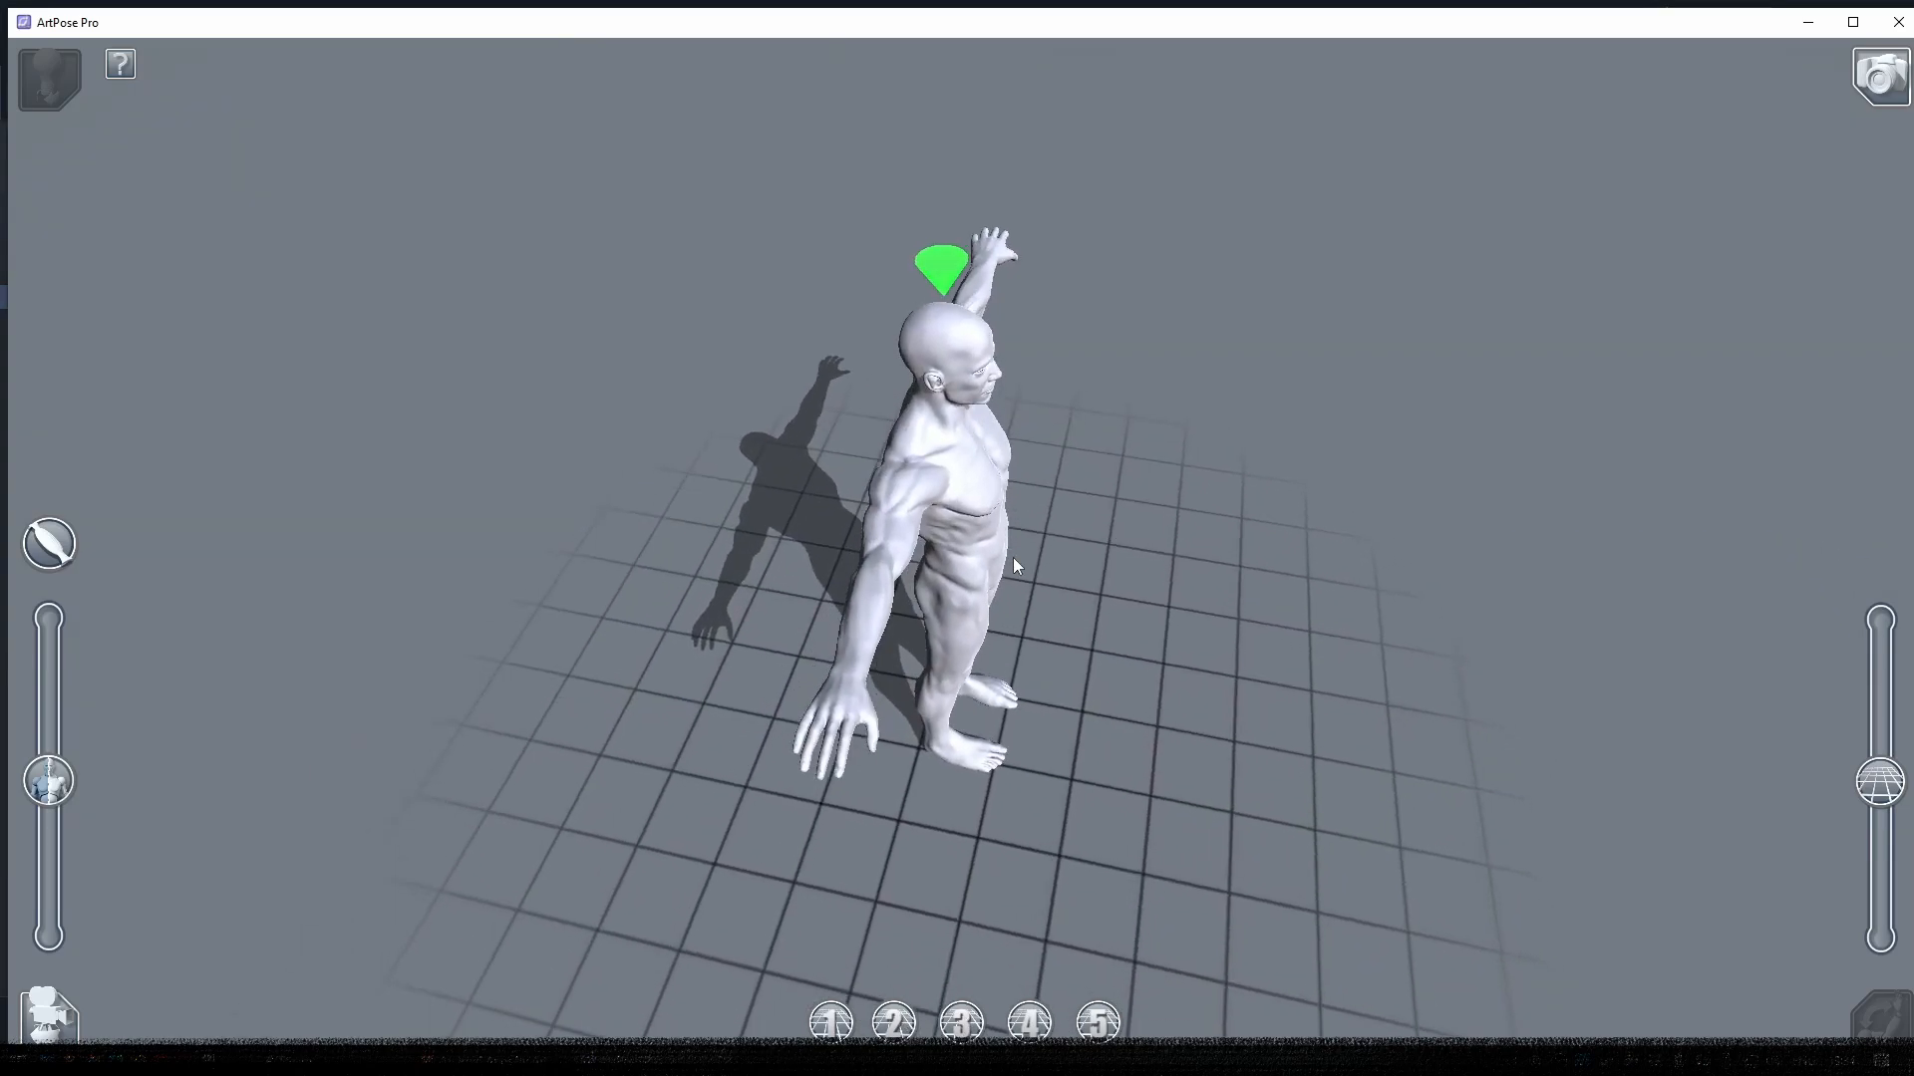
left_click(962, 1023)
left_click(1031, 1024)
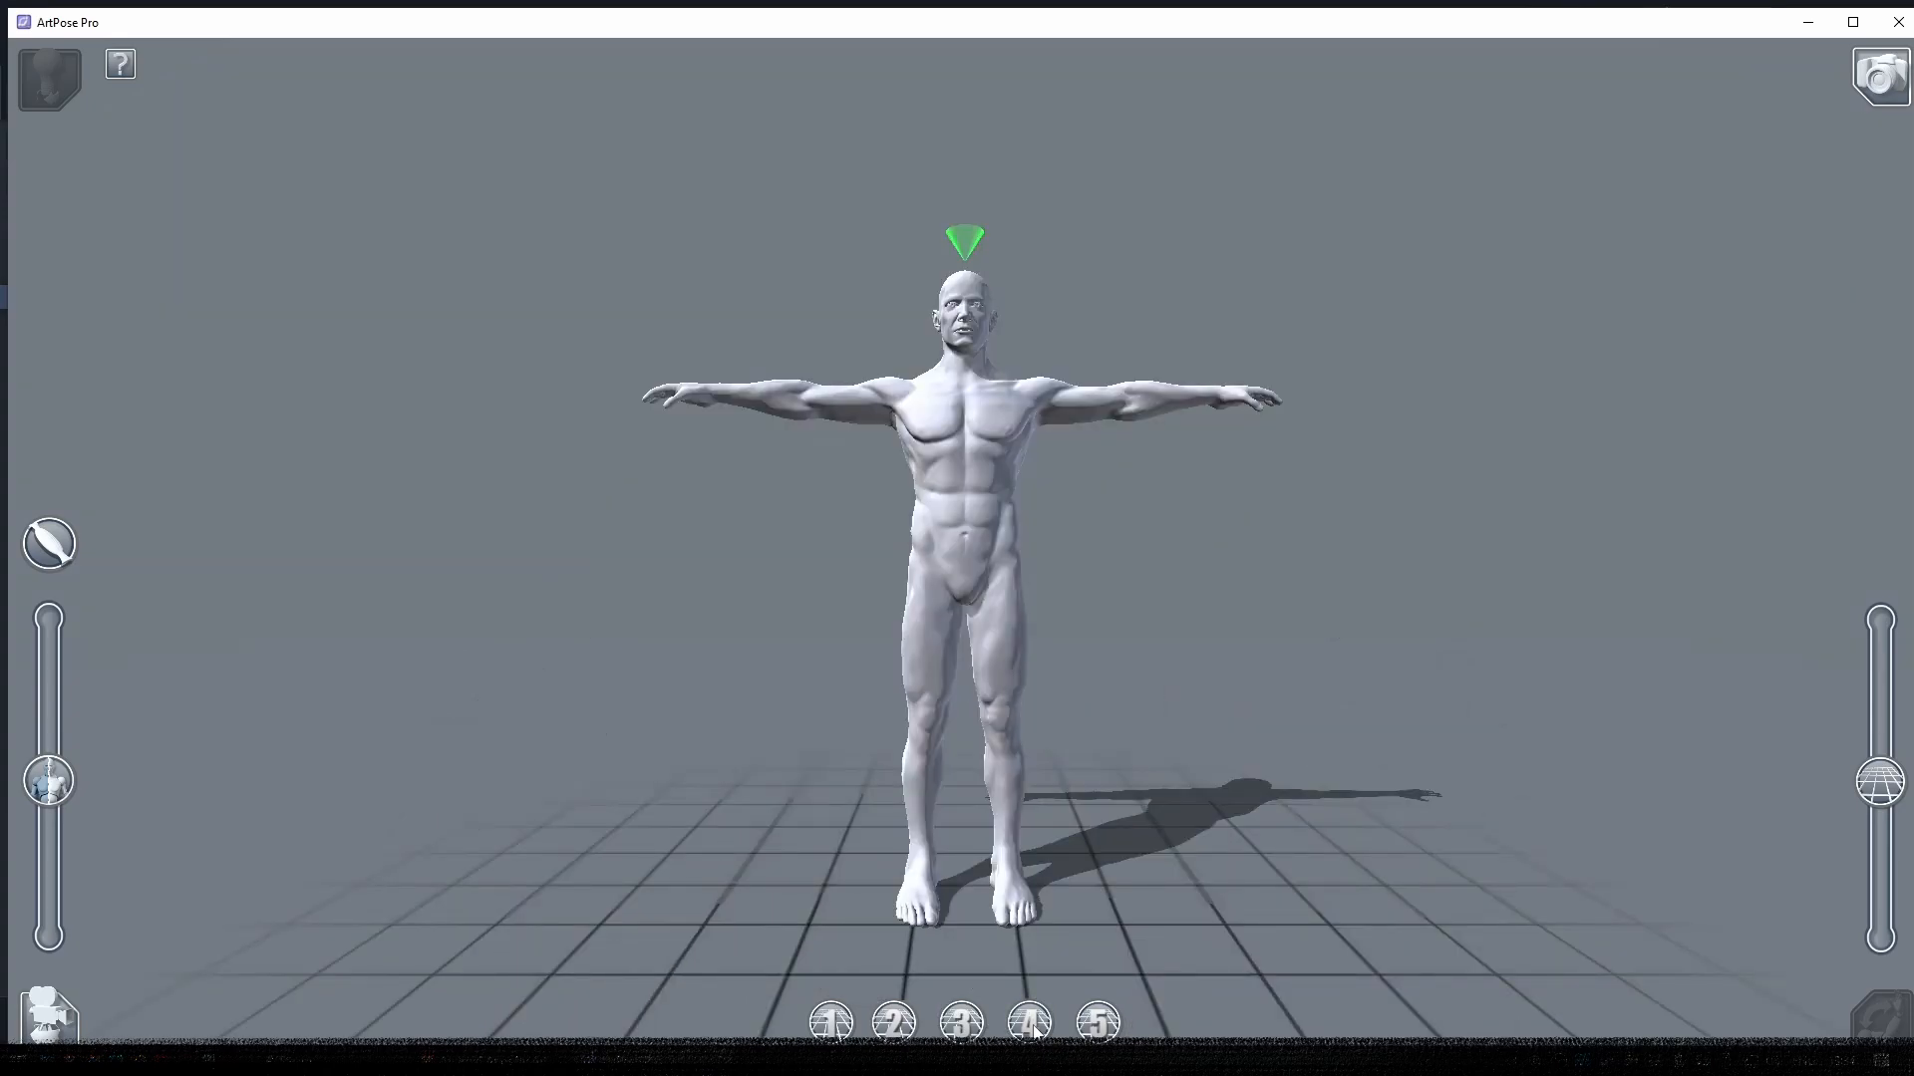
left_click(963, 1024)
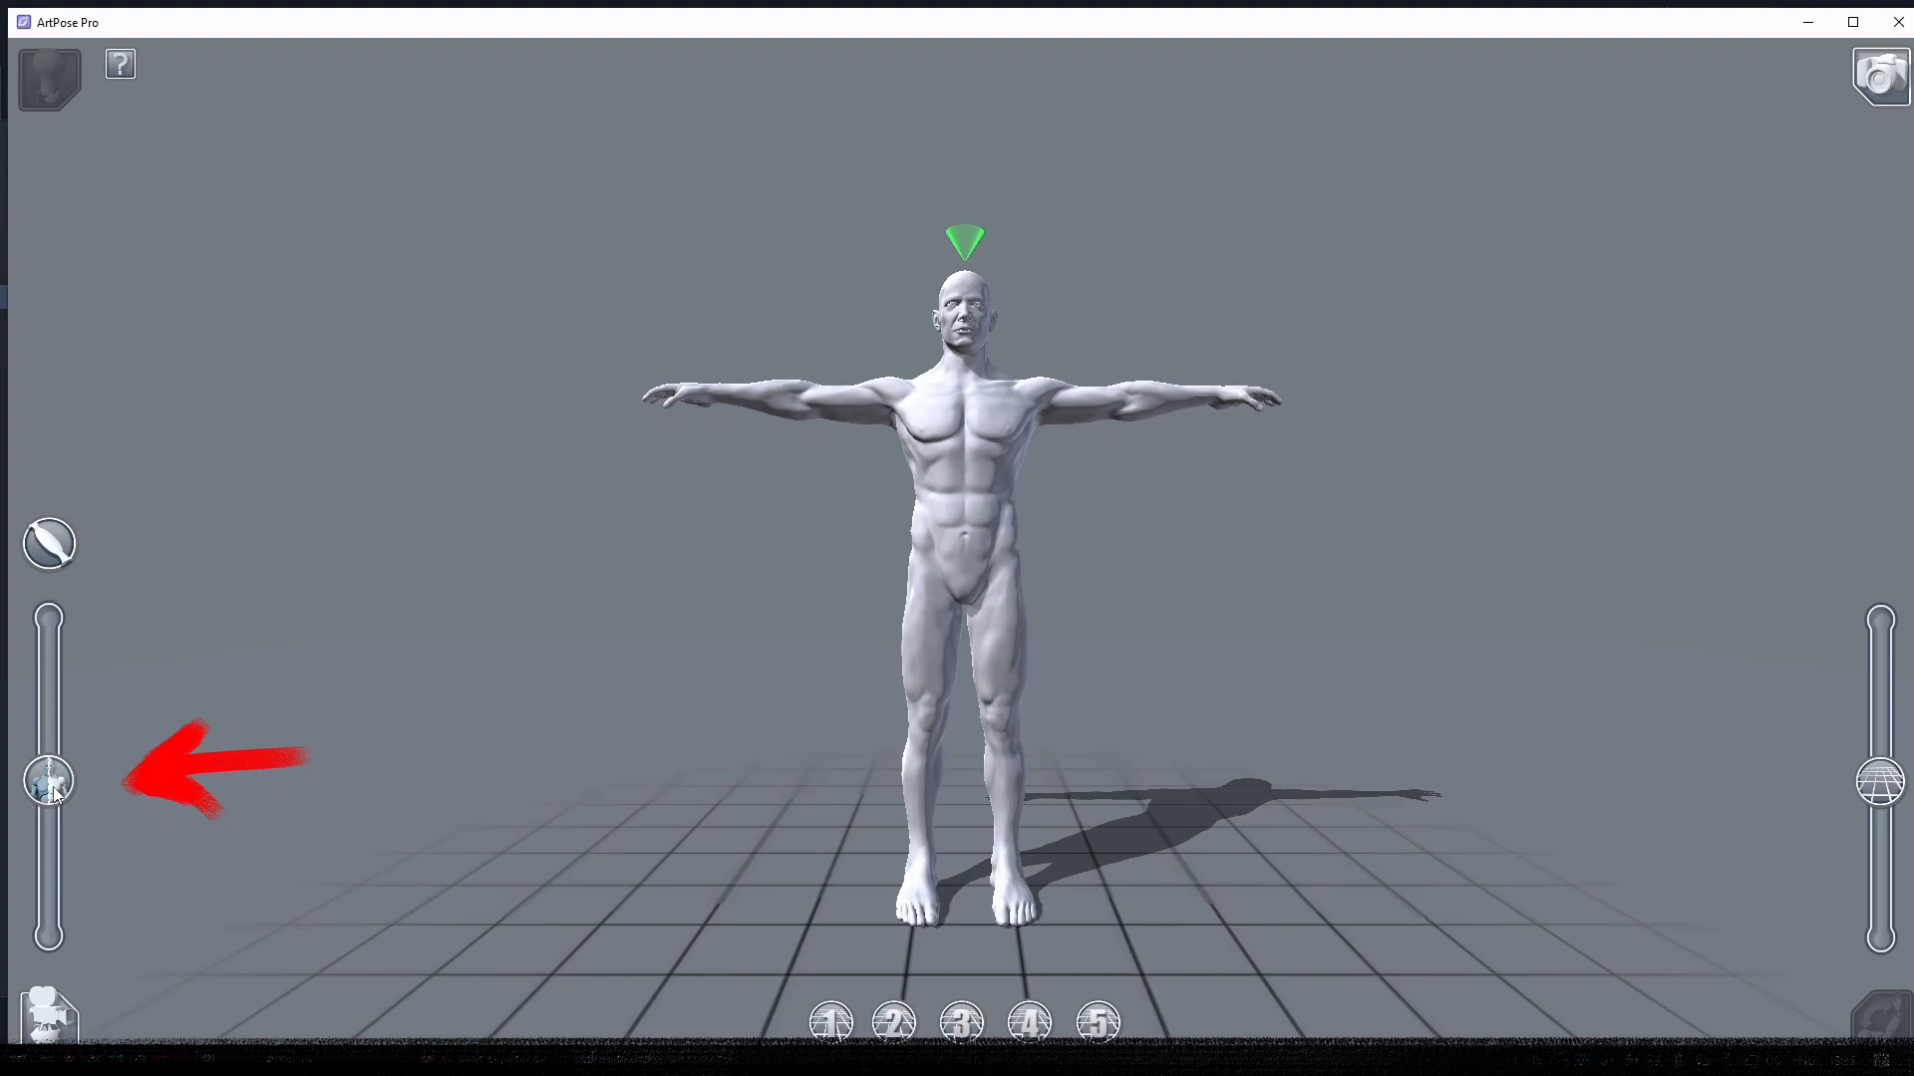
- Try the body type adjustment on the male figure
mouse_move(51, 795)
left_mouse_down()
mouse_move(52, 620)
mouse_move(86, 939)
mouse_move(90, 863)
mouse_move(43, 790)
left_mouse_up()
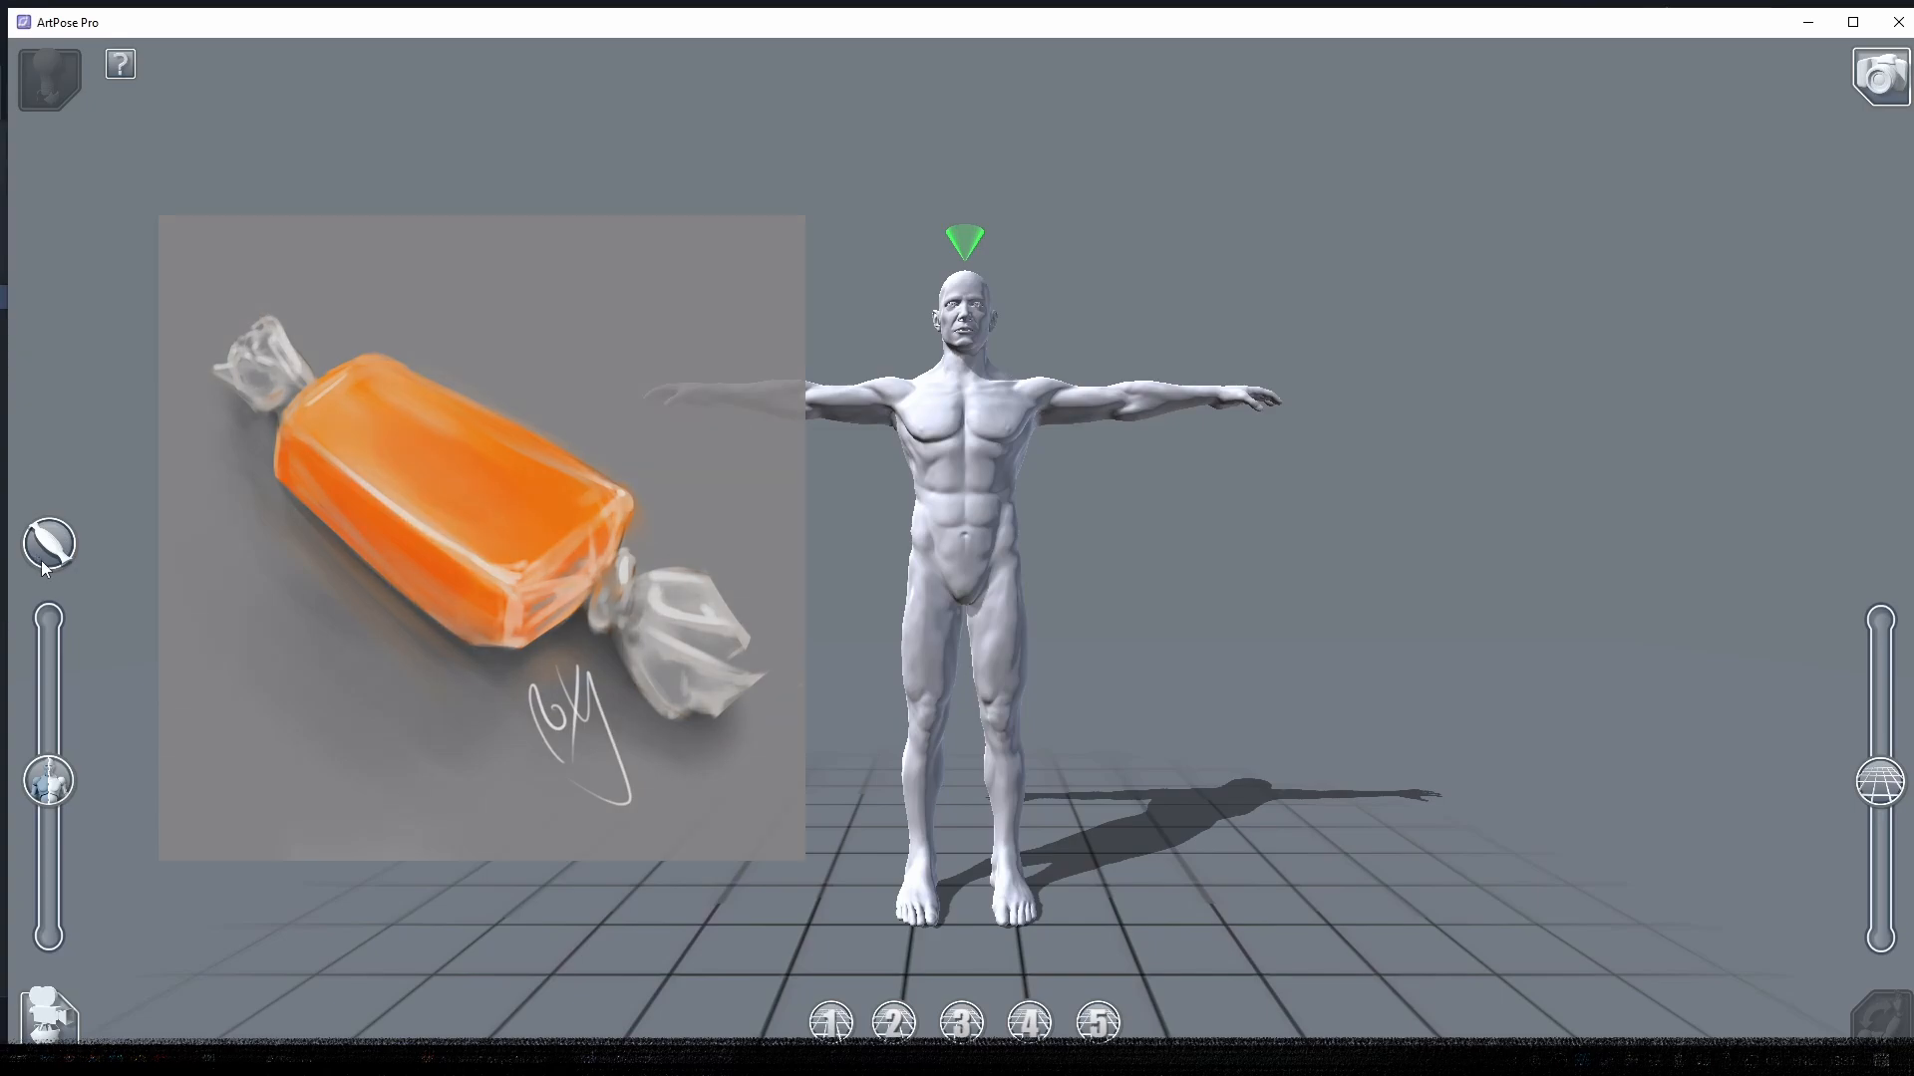
- Cycle the male figure's surface display through the coloured and grey muscle anatomy views, returning to plain skin
left_click(48, 546)
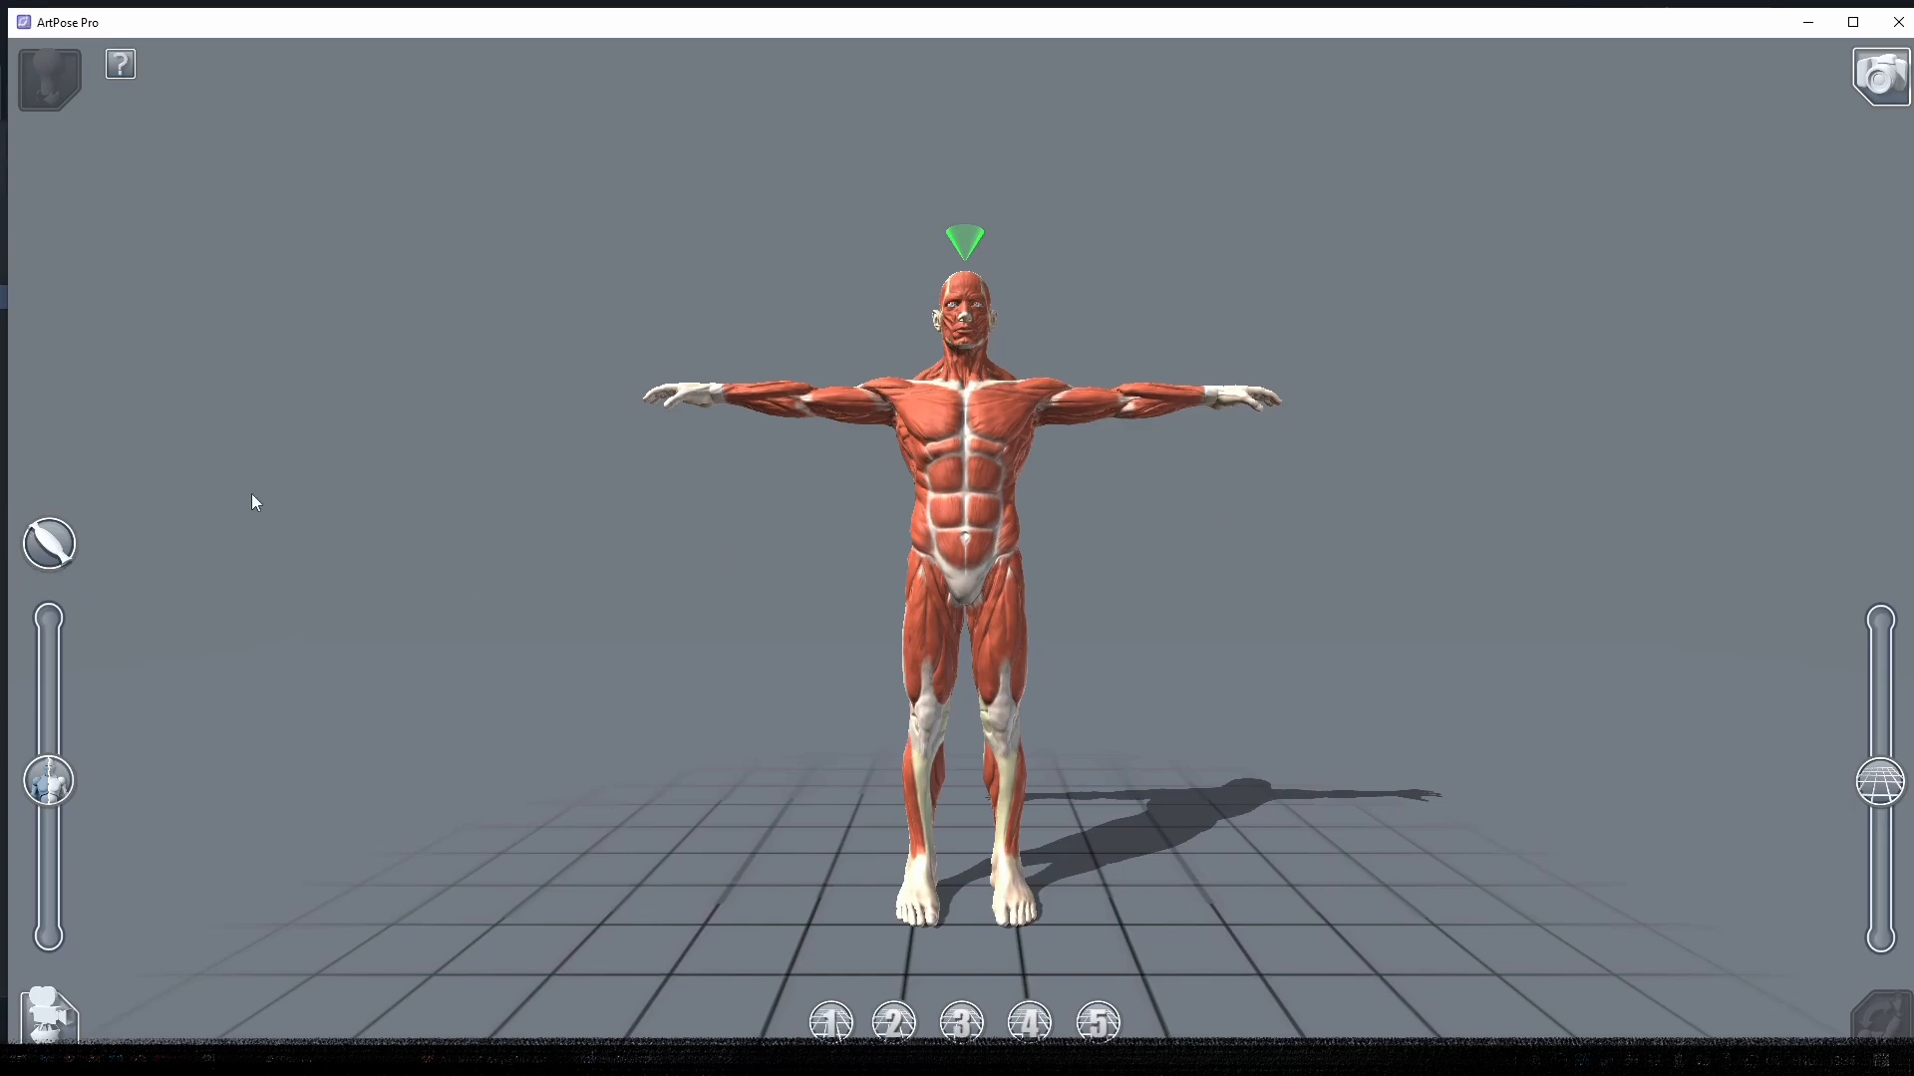
left_click(53, 546)
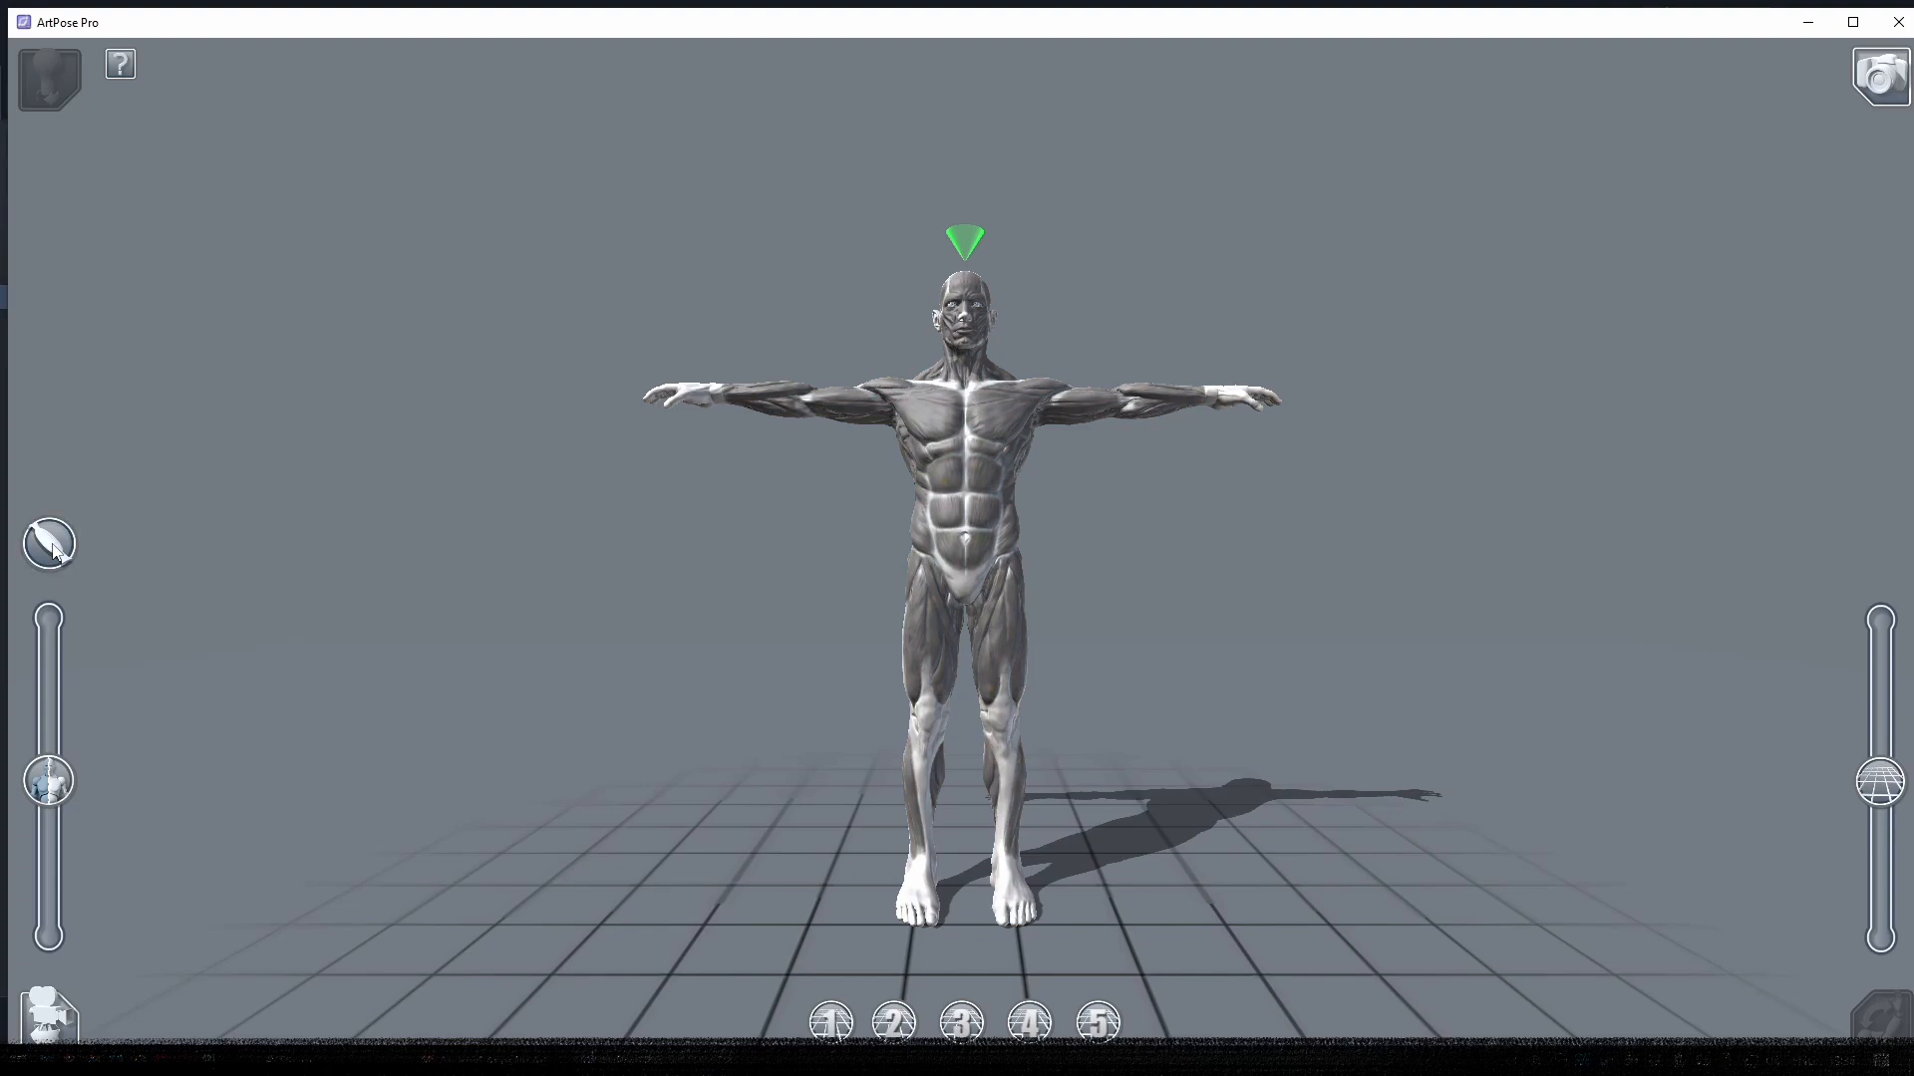
left_click(50, 546)
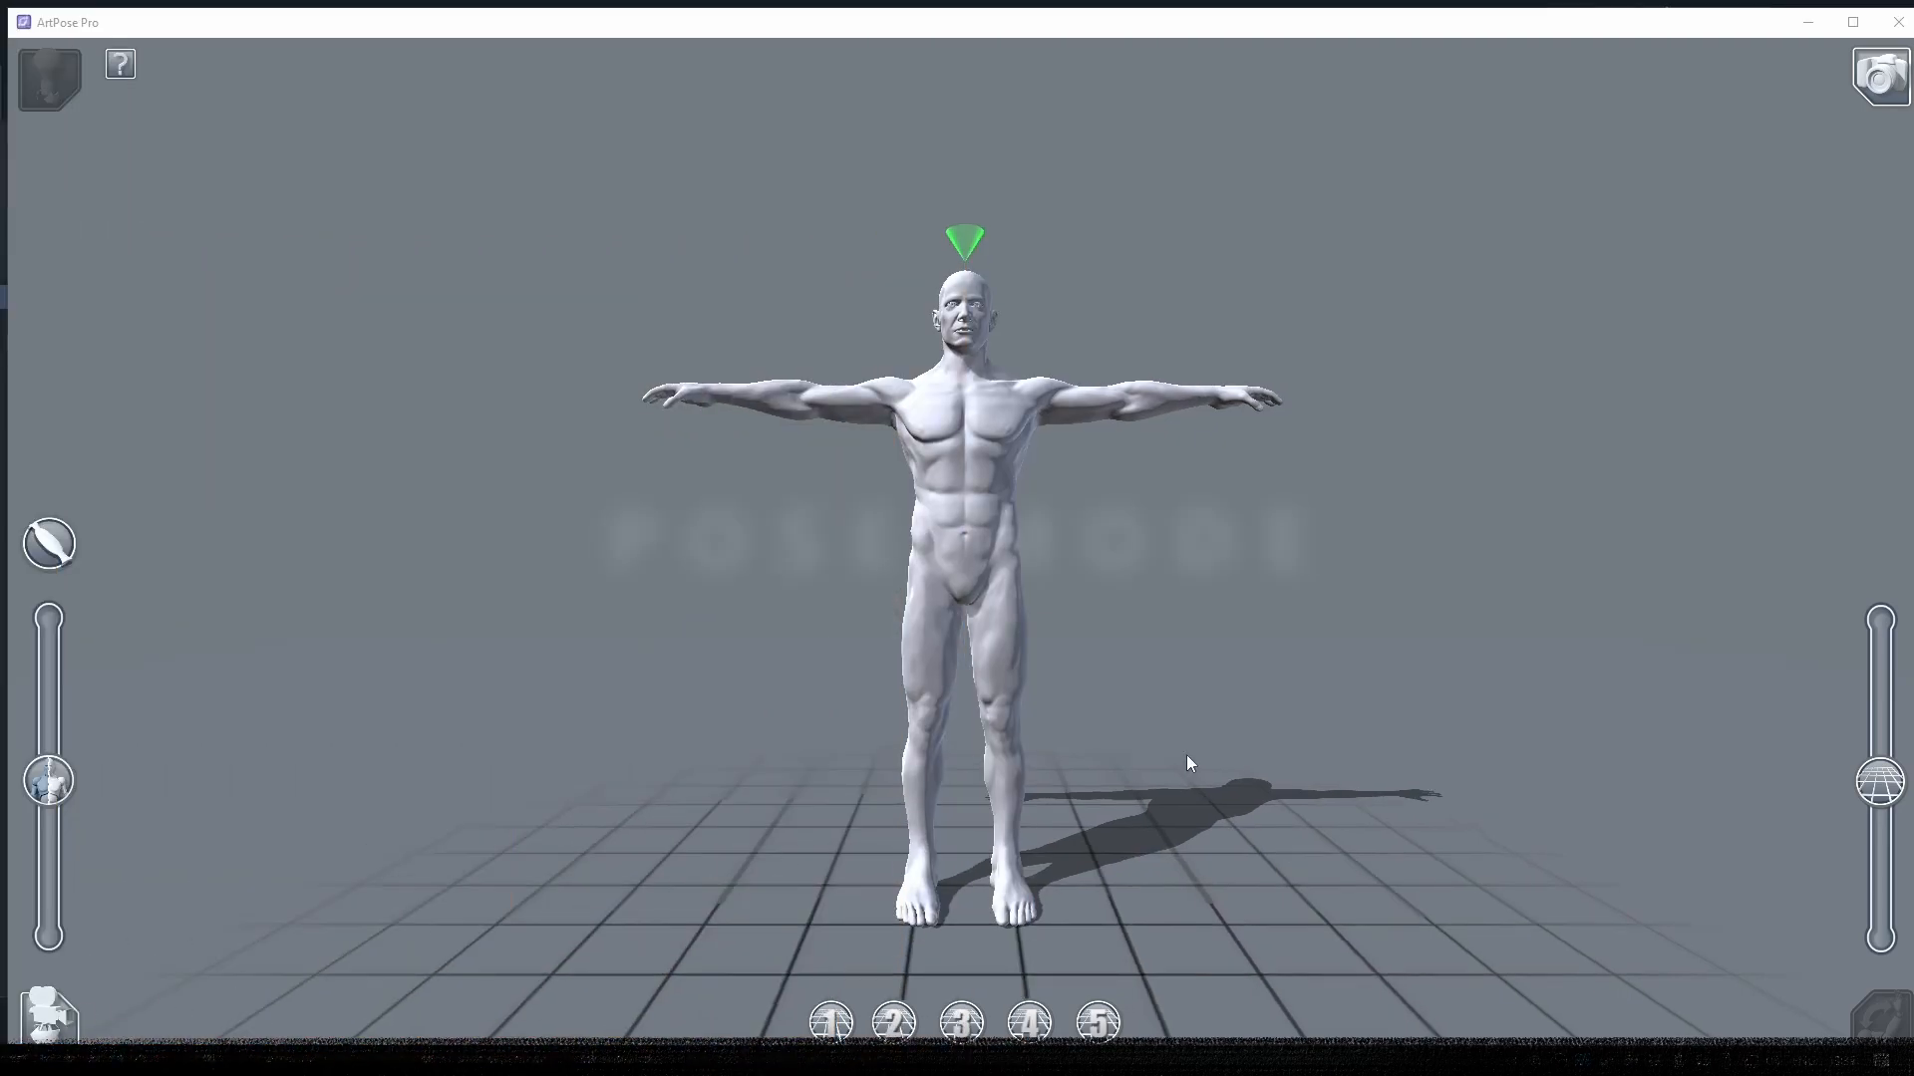
- Enter pose mode and change the male figure into the female figure
left_click(1860, 1008)
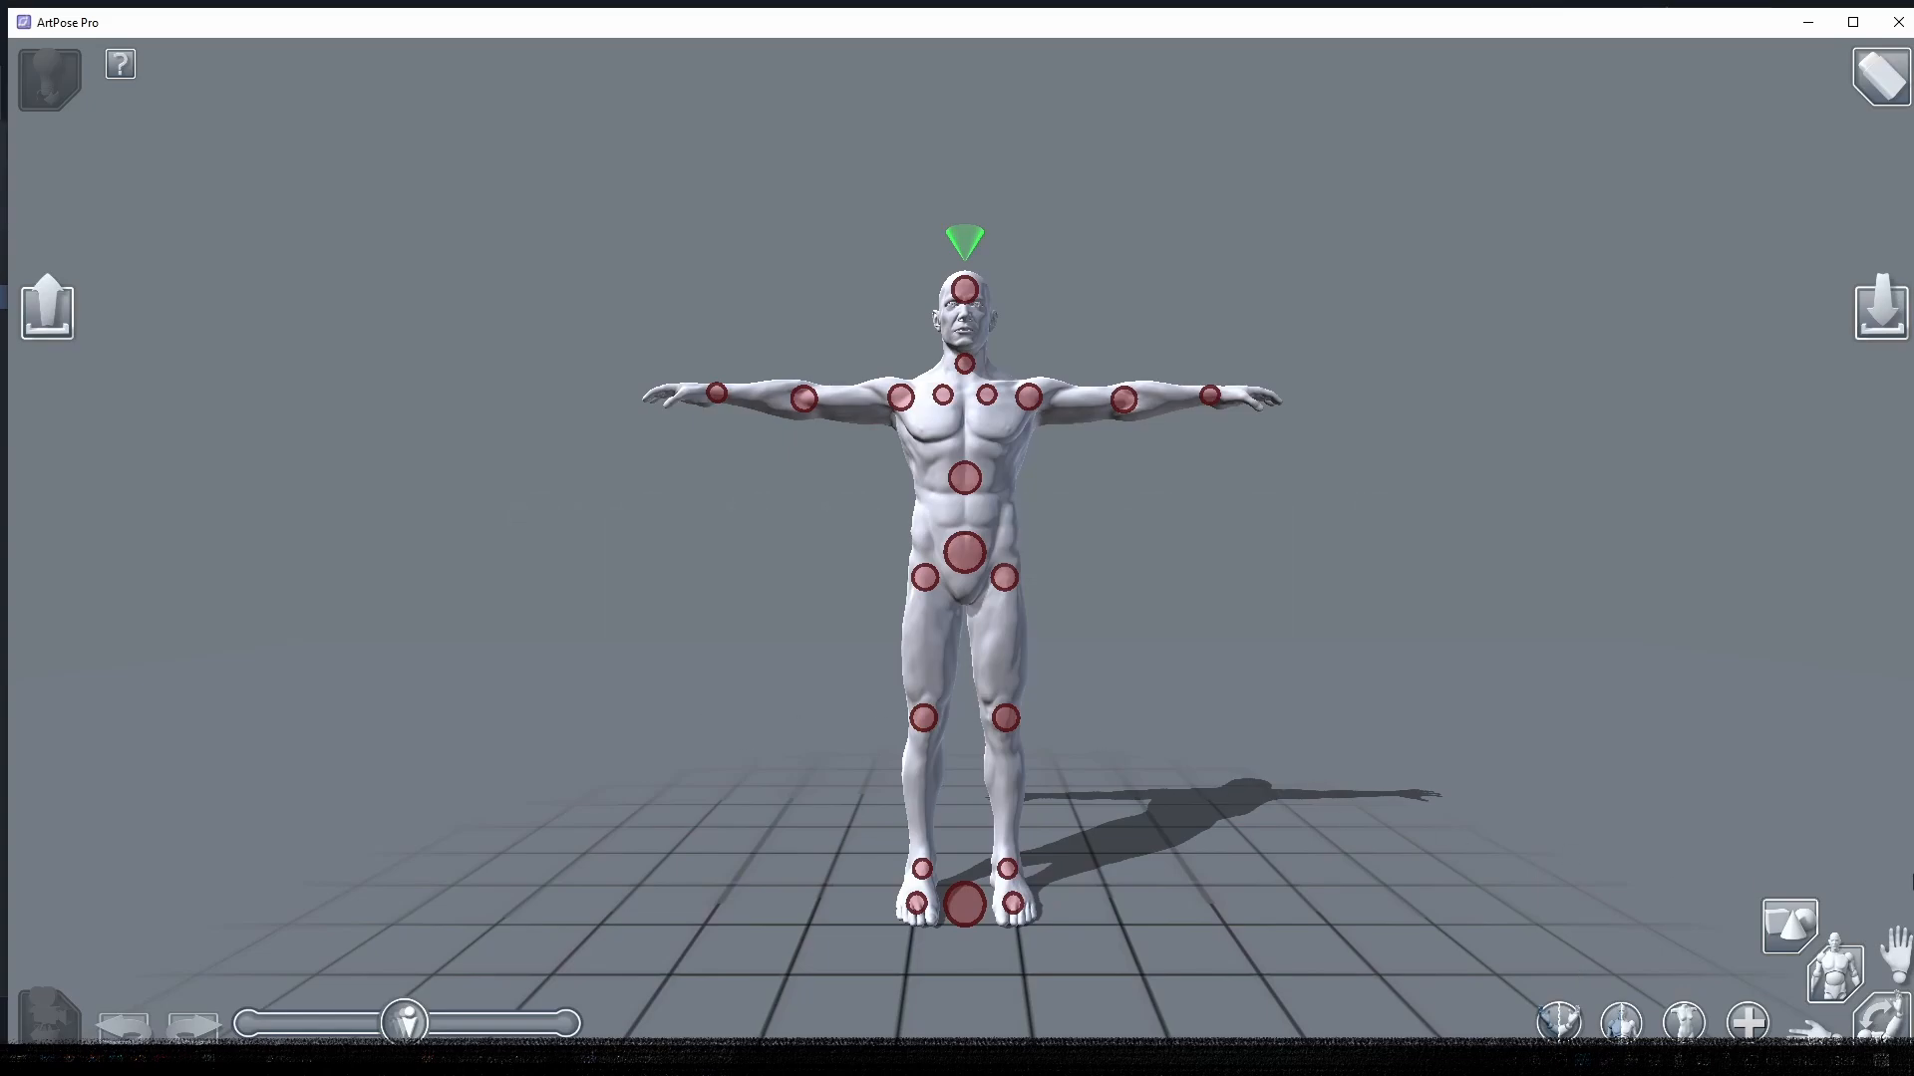
left_click(1687, 1022)
left_click(1687, 1023)
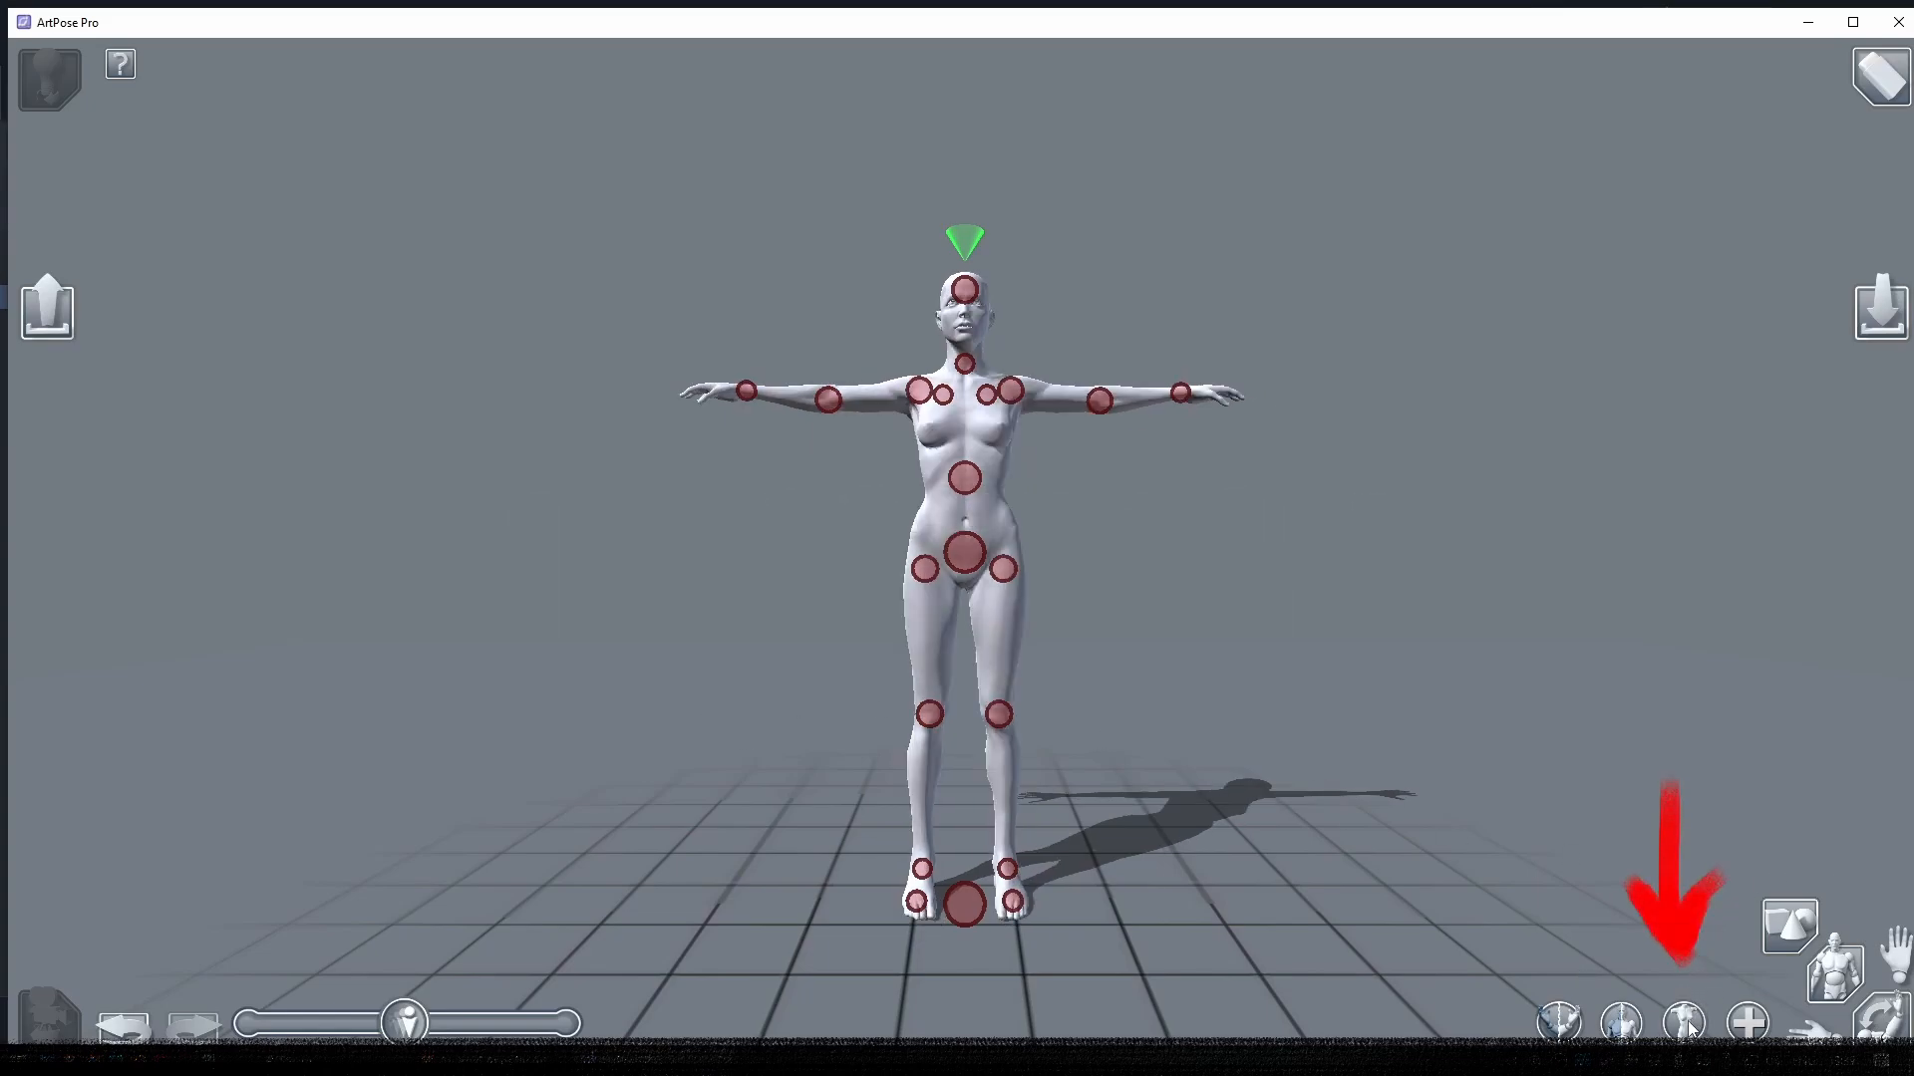
left_click(1687, 1023)
left_click(1686, 1023)
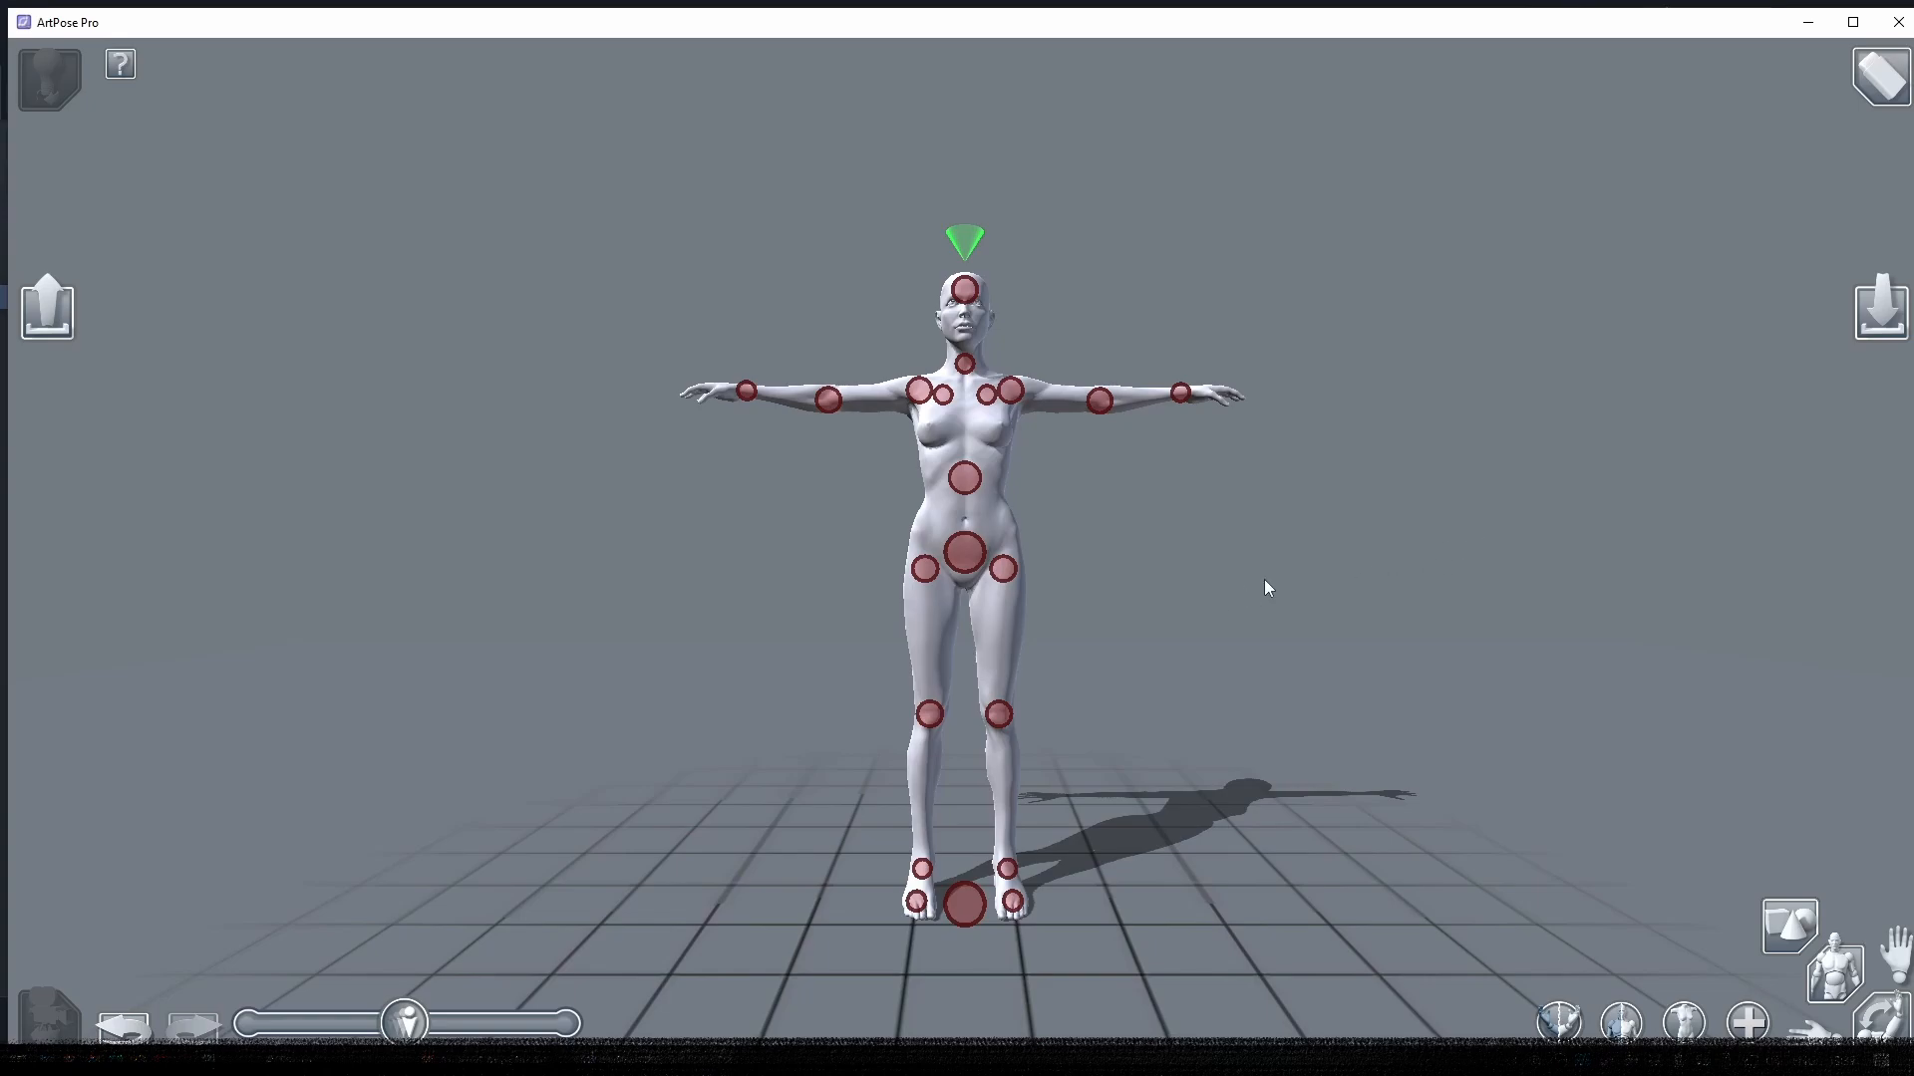
left_click_drag(1366, 556, 1127, 578)
scroll(1129, 584, "up", 3)
scroll(1142, 586, "down", 4)
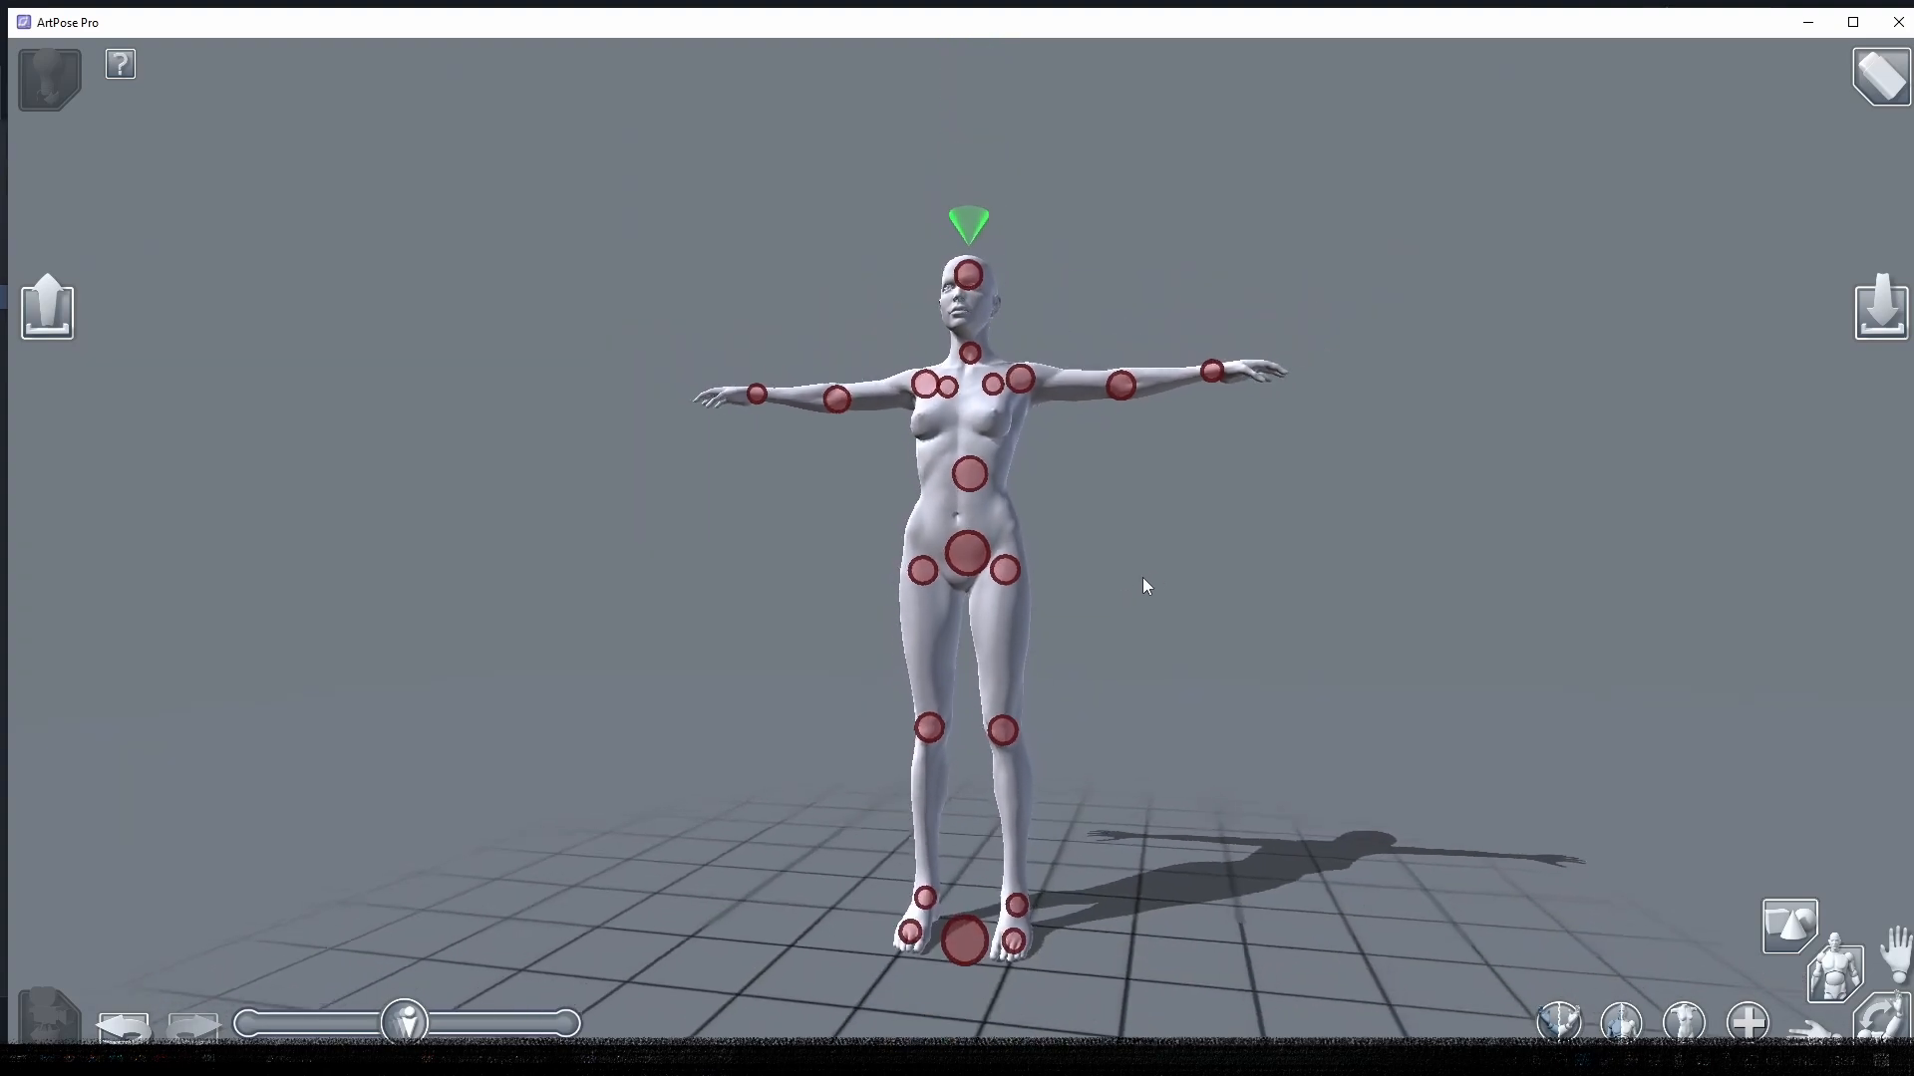
scroll(1152, 578, "up", 2)
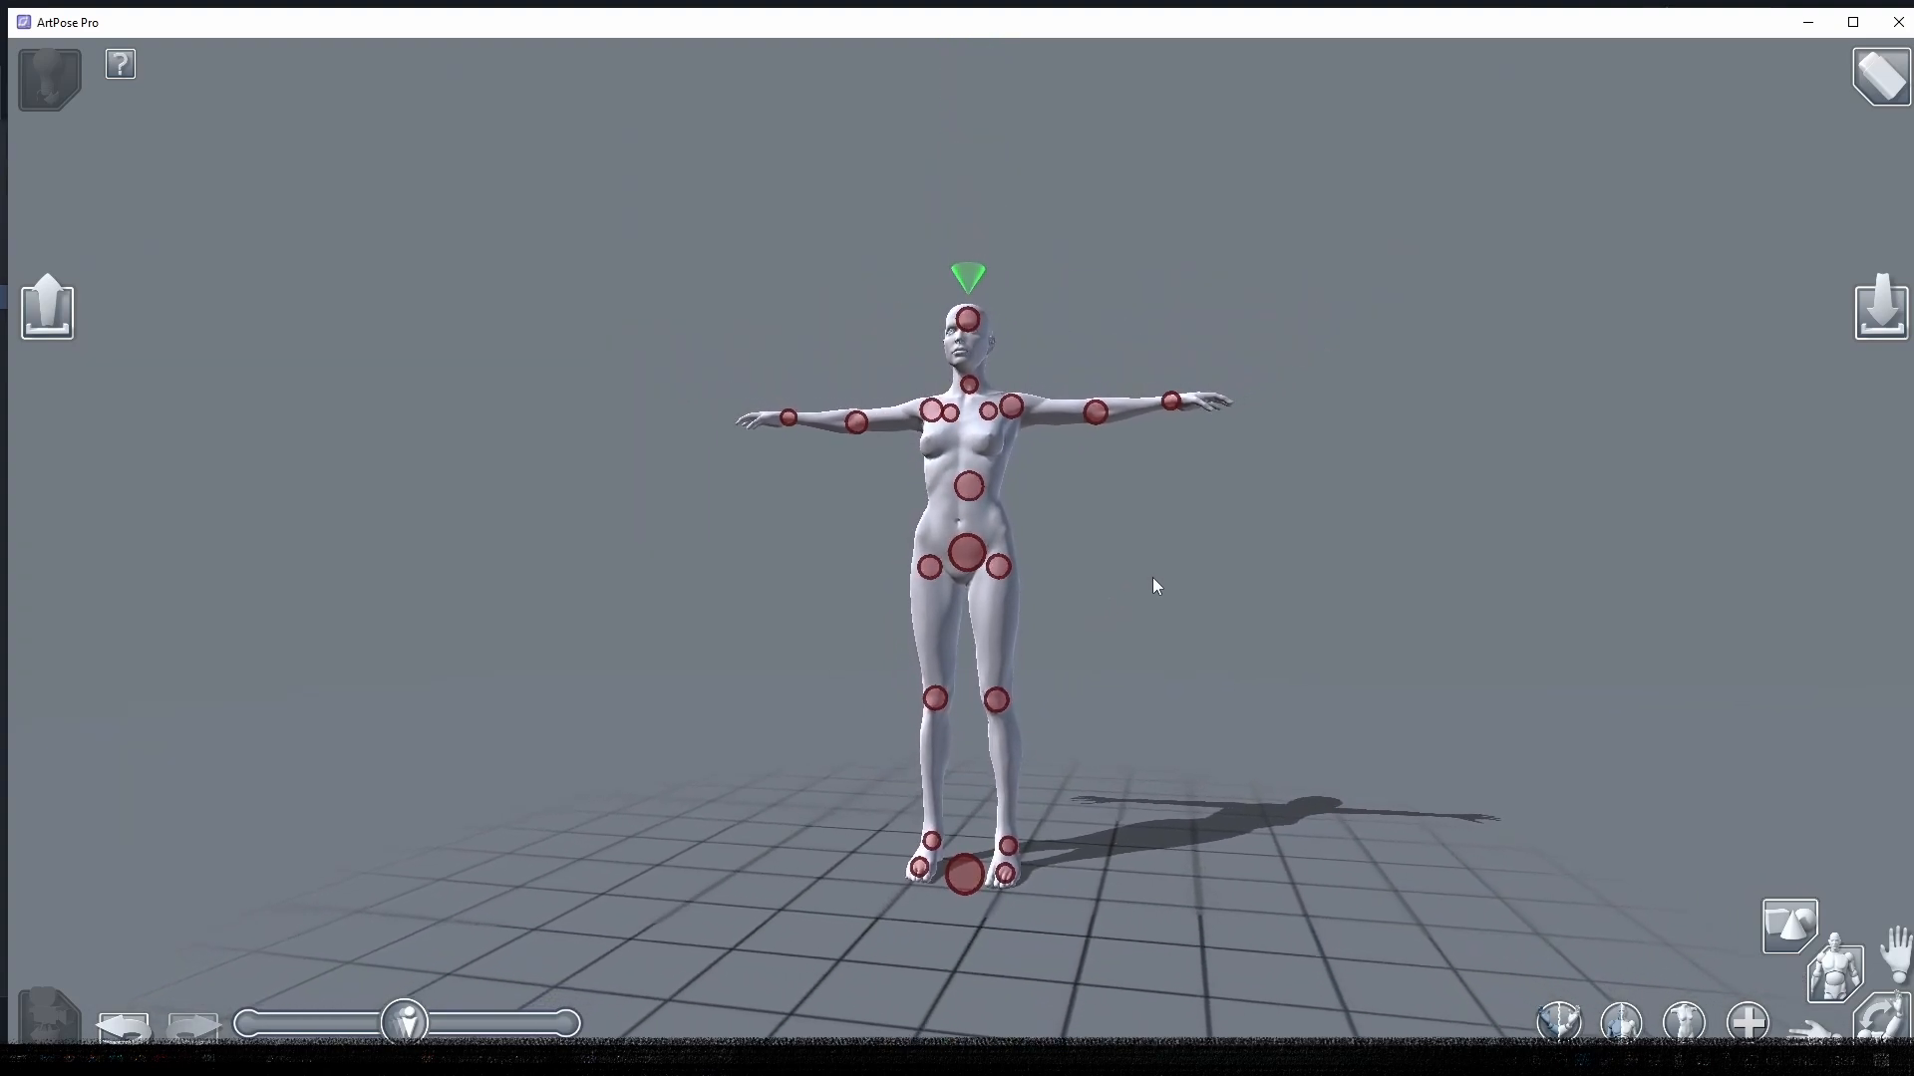
- Try out a second, male figure beside the female one by switching the active figure between them, and remove the male figure
left_click(1749, 1023)
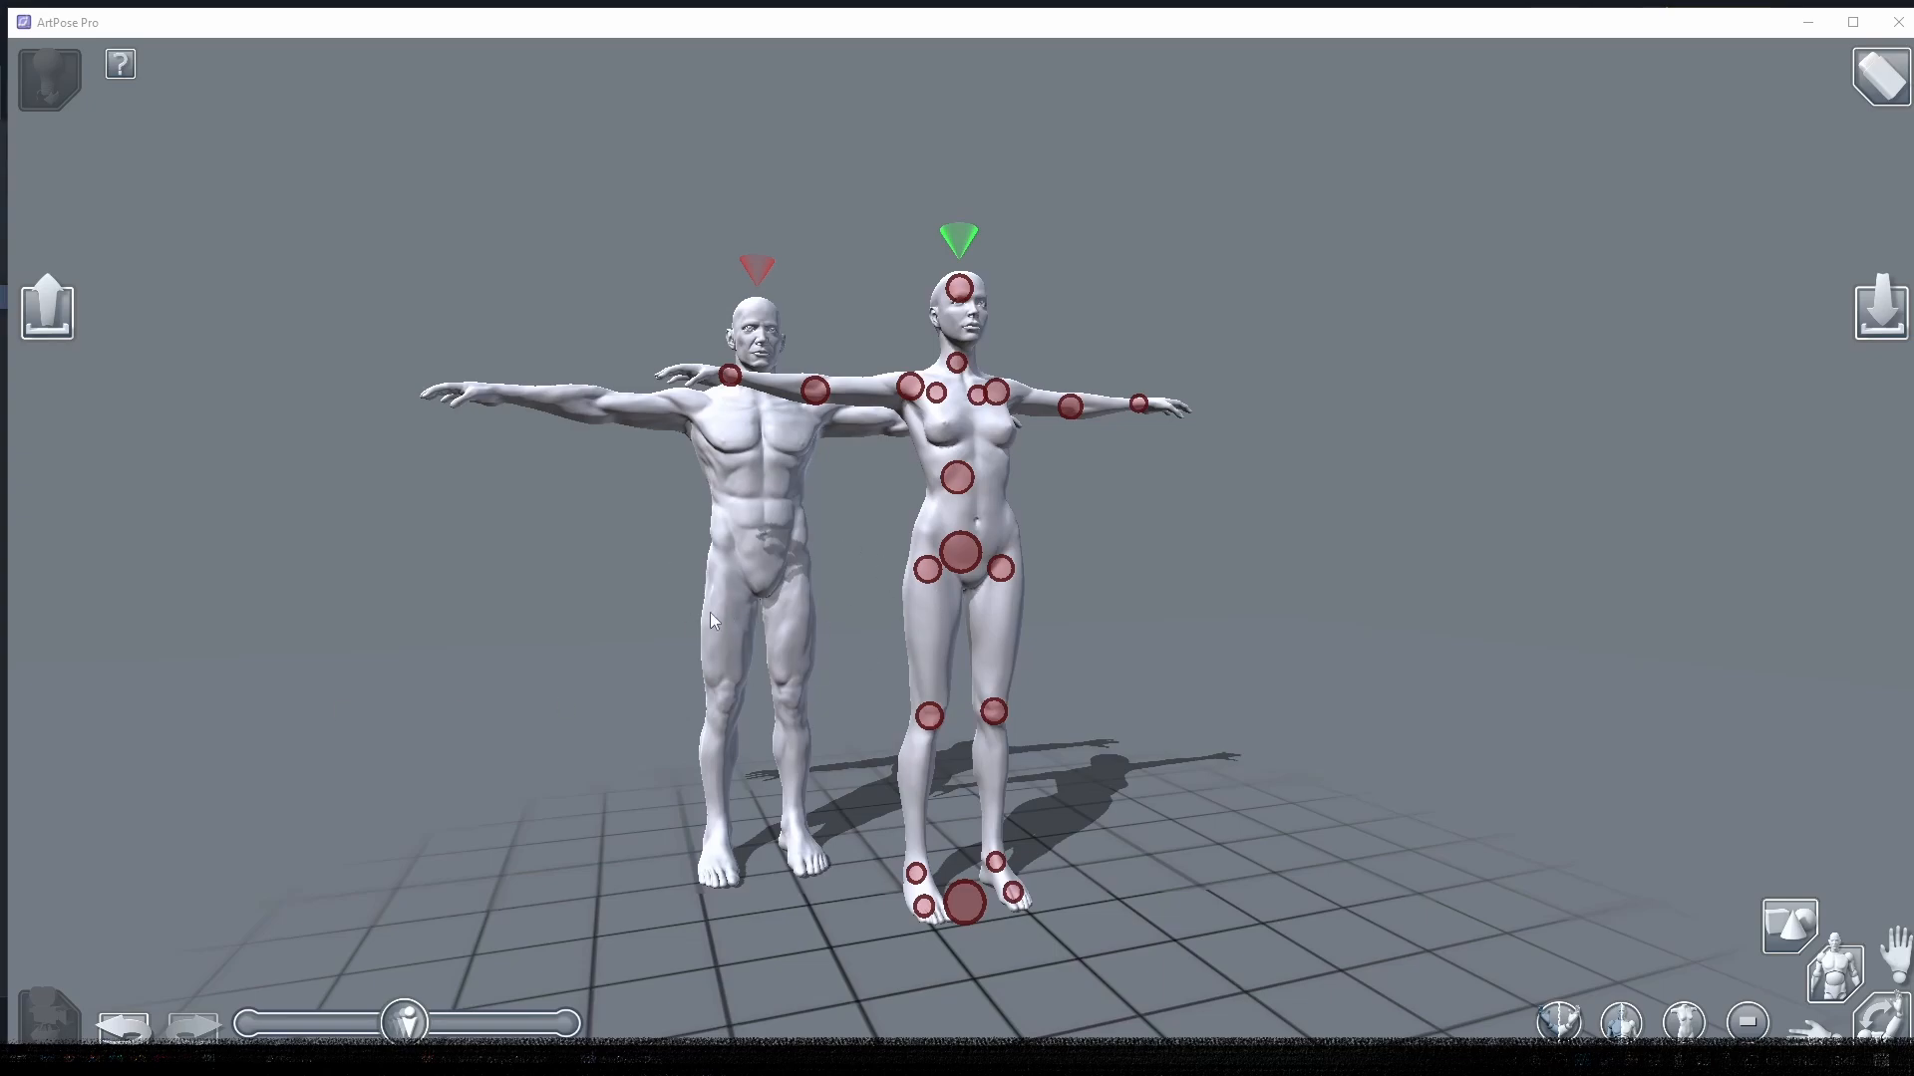
left_click(754, 269)
left_click(962, 241)
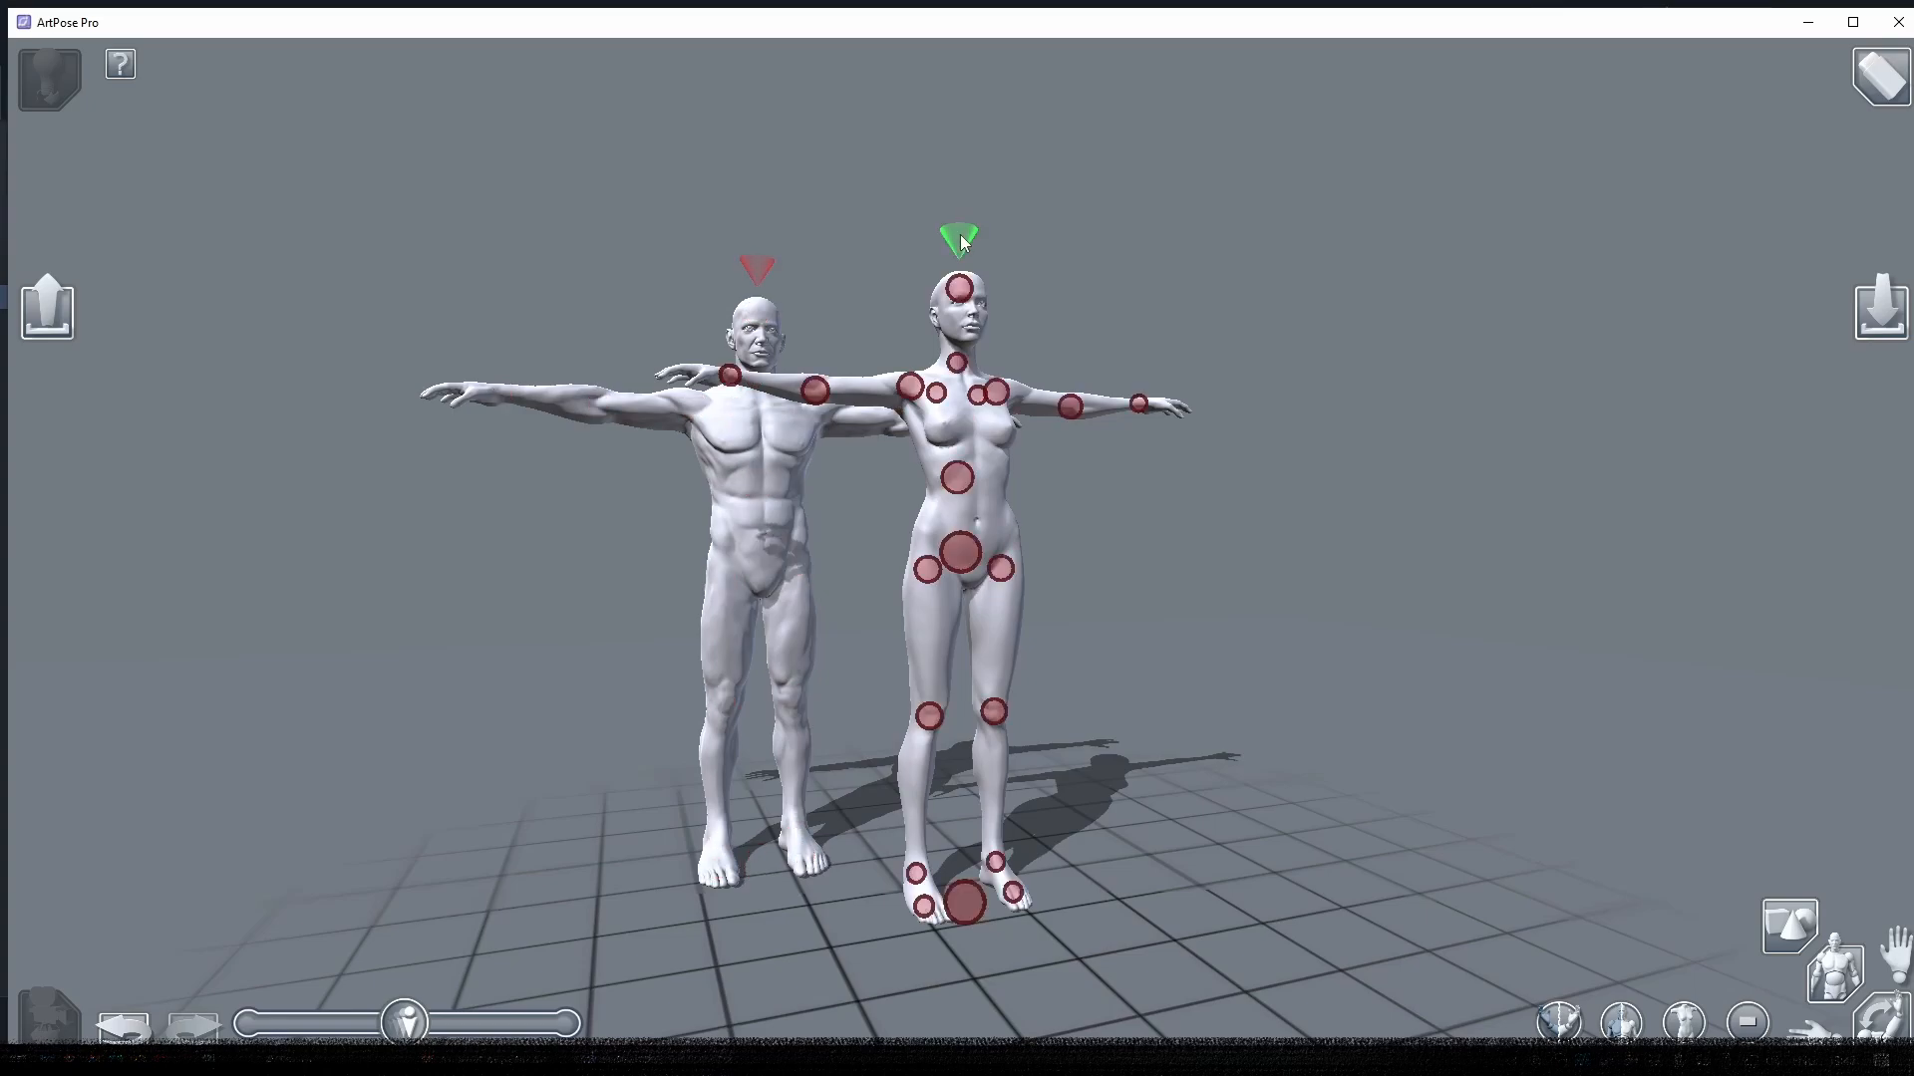
left_click(754, 269)
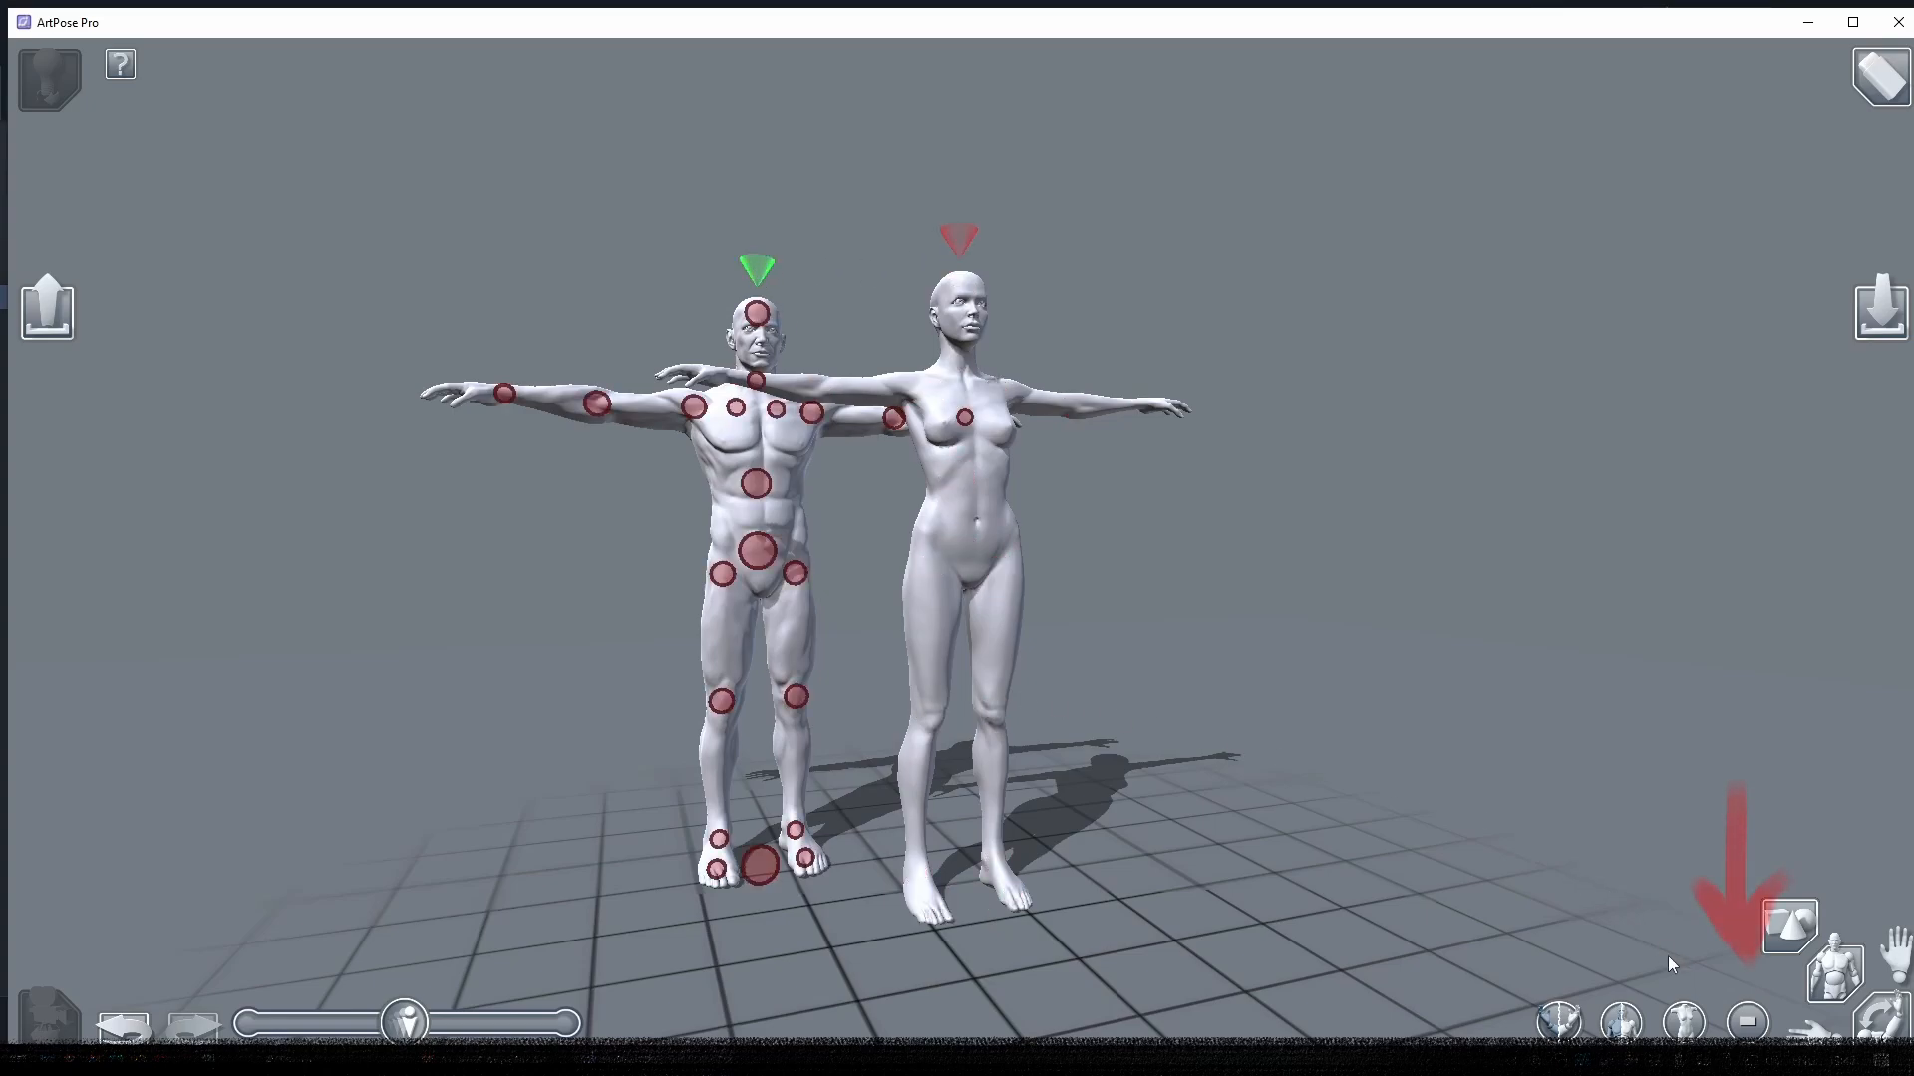
left_click(1751, 1024)
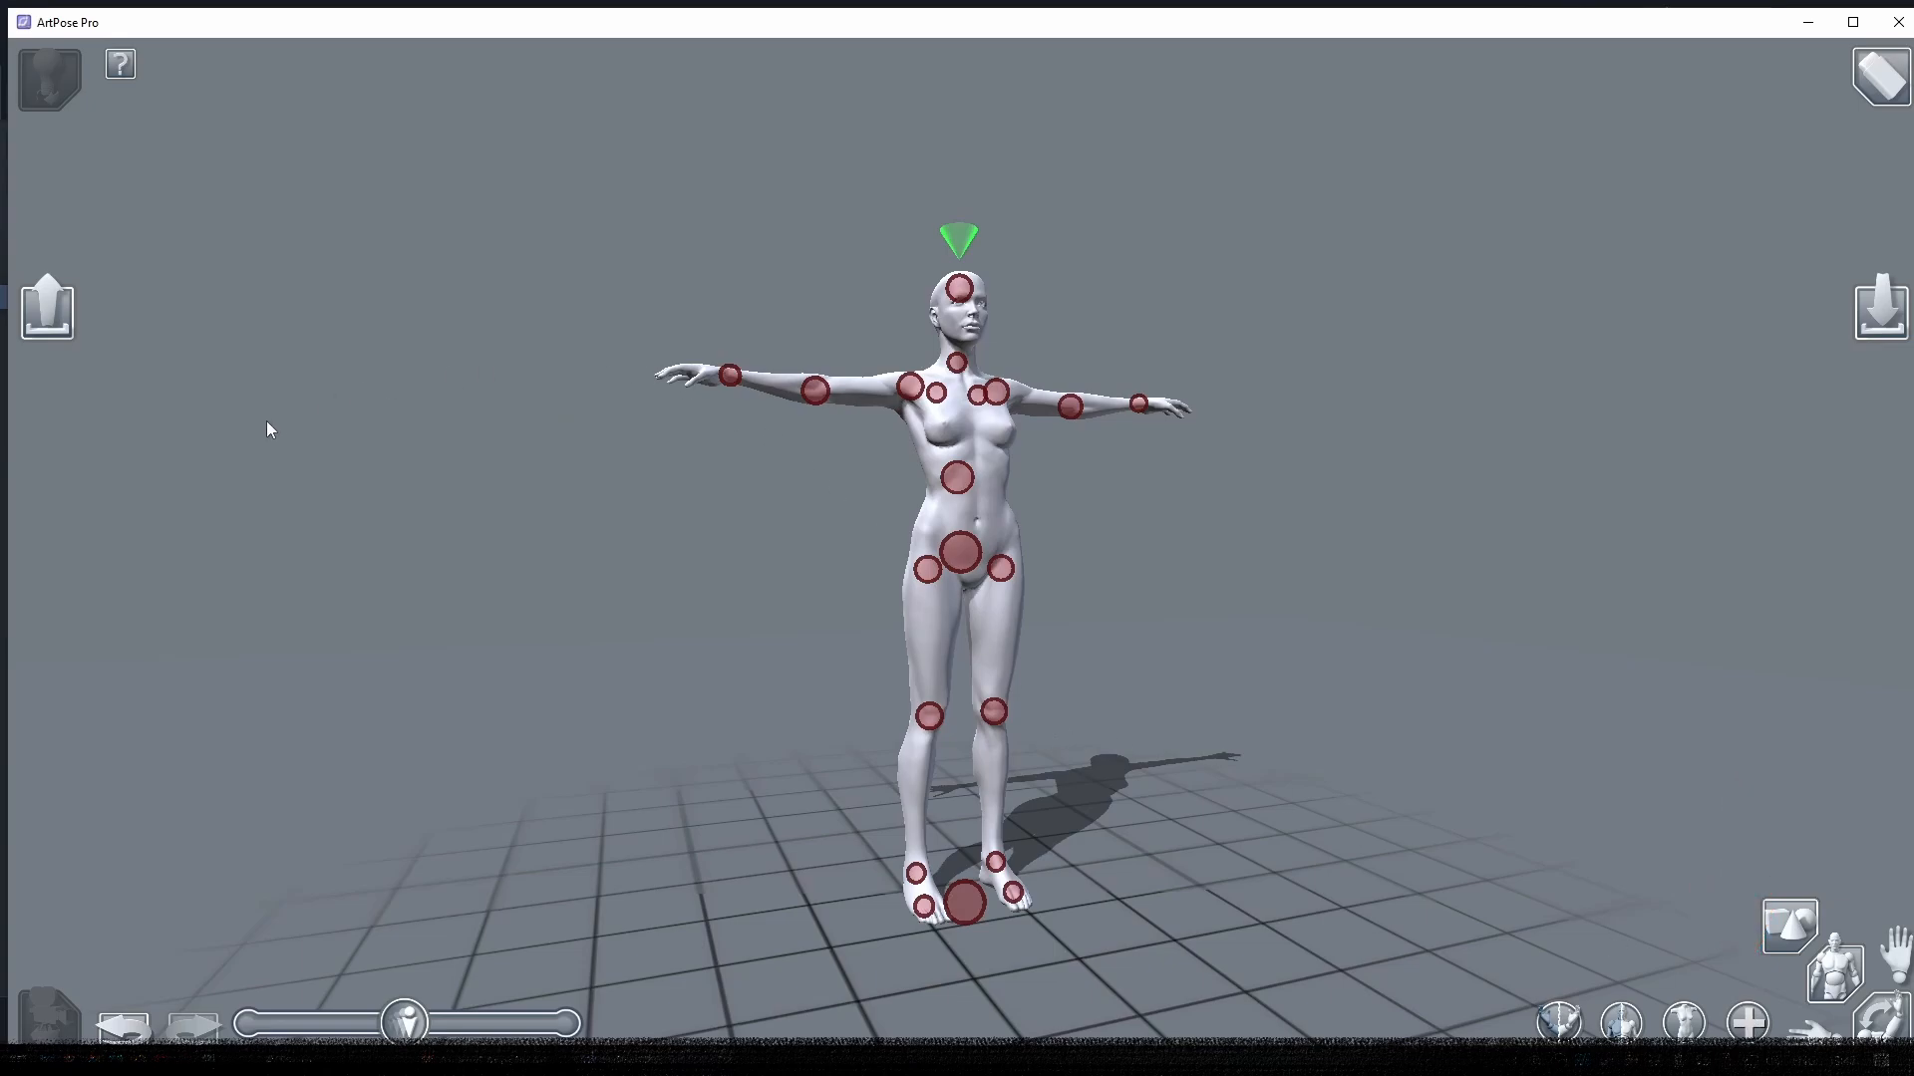
- Show the pose loading and saving lists to examine the import, export and quick save slots
left_click(50, 302)
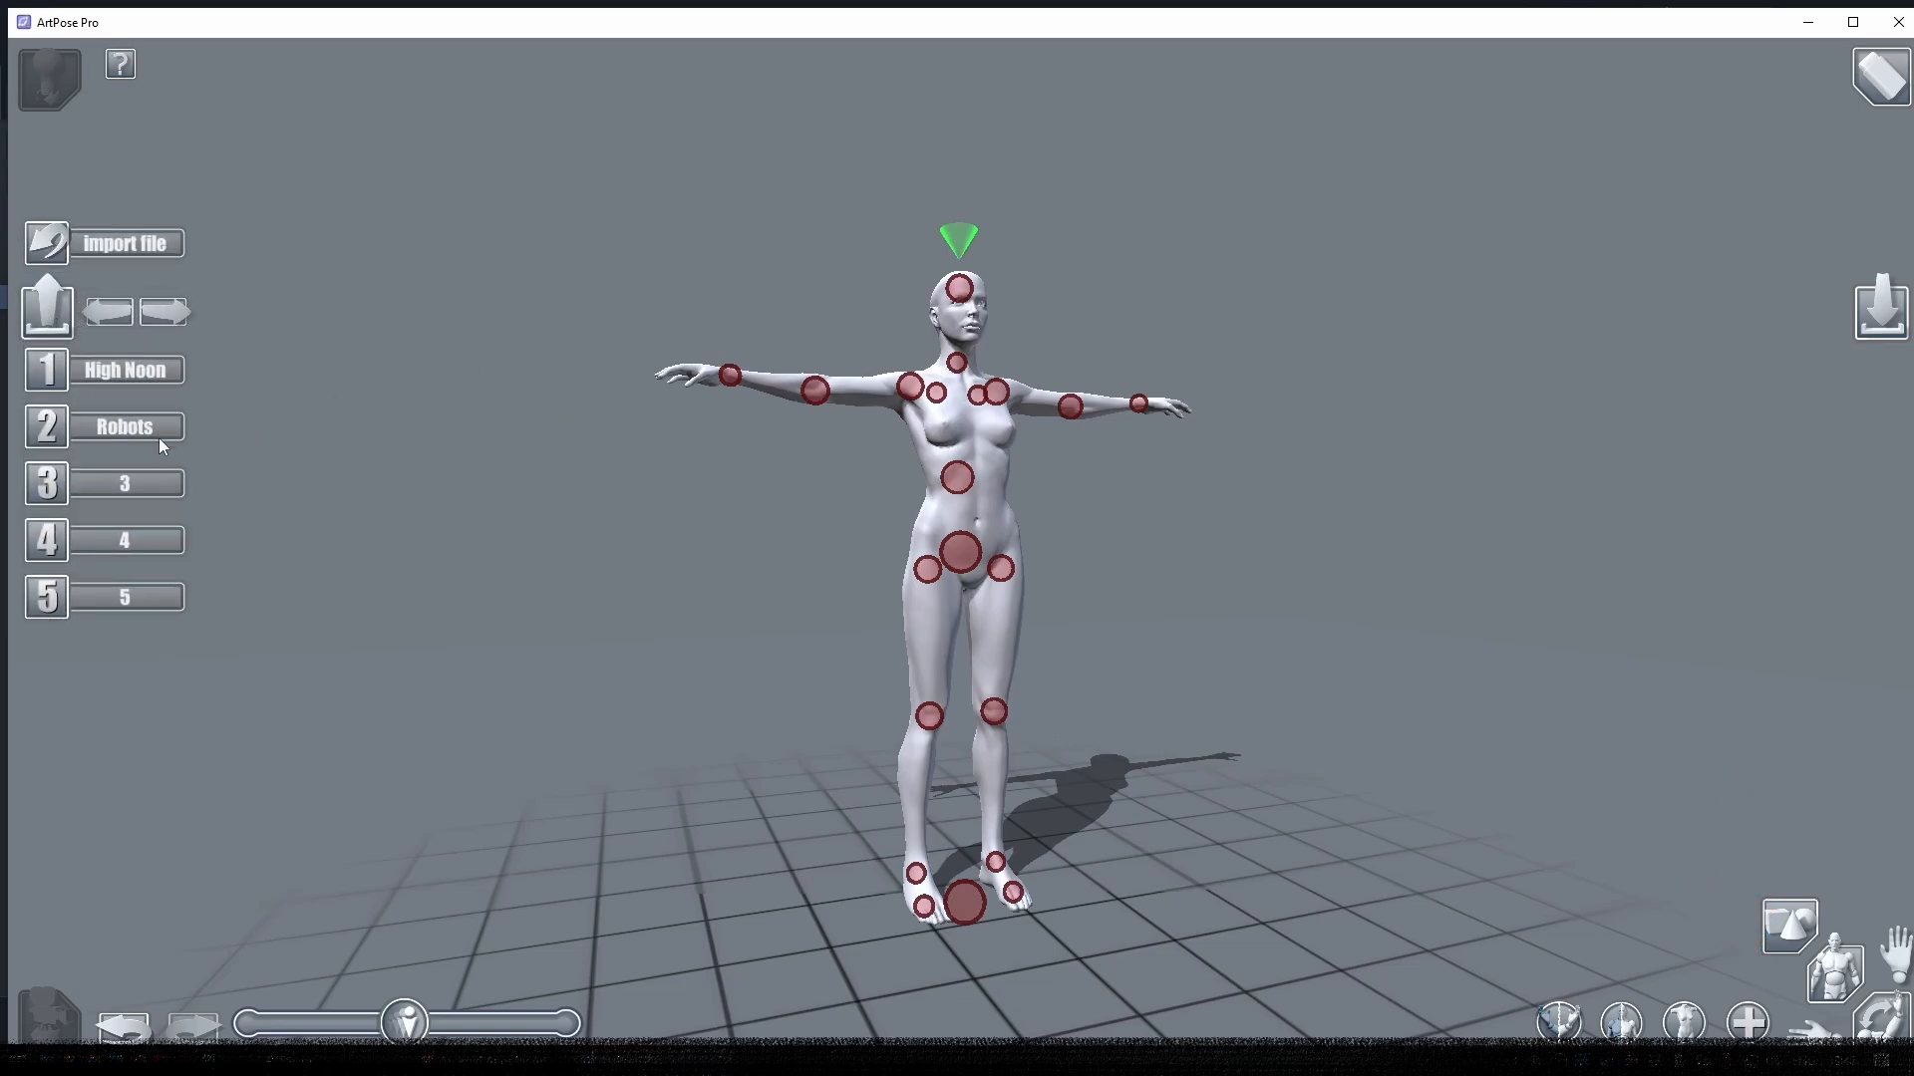
scroll(957, 548, "down", 3)
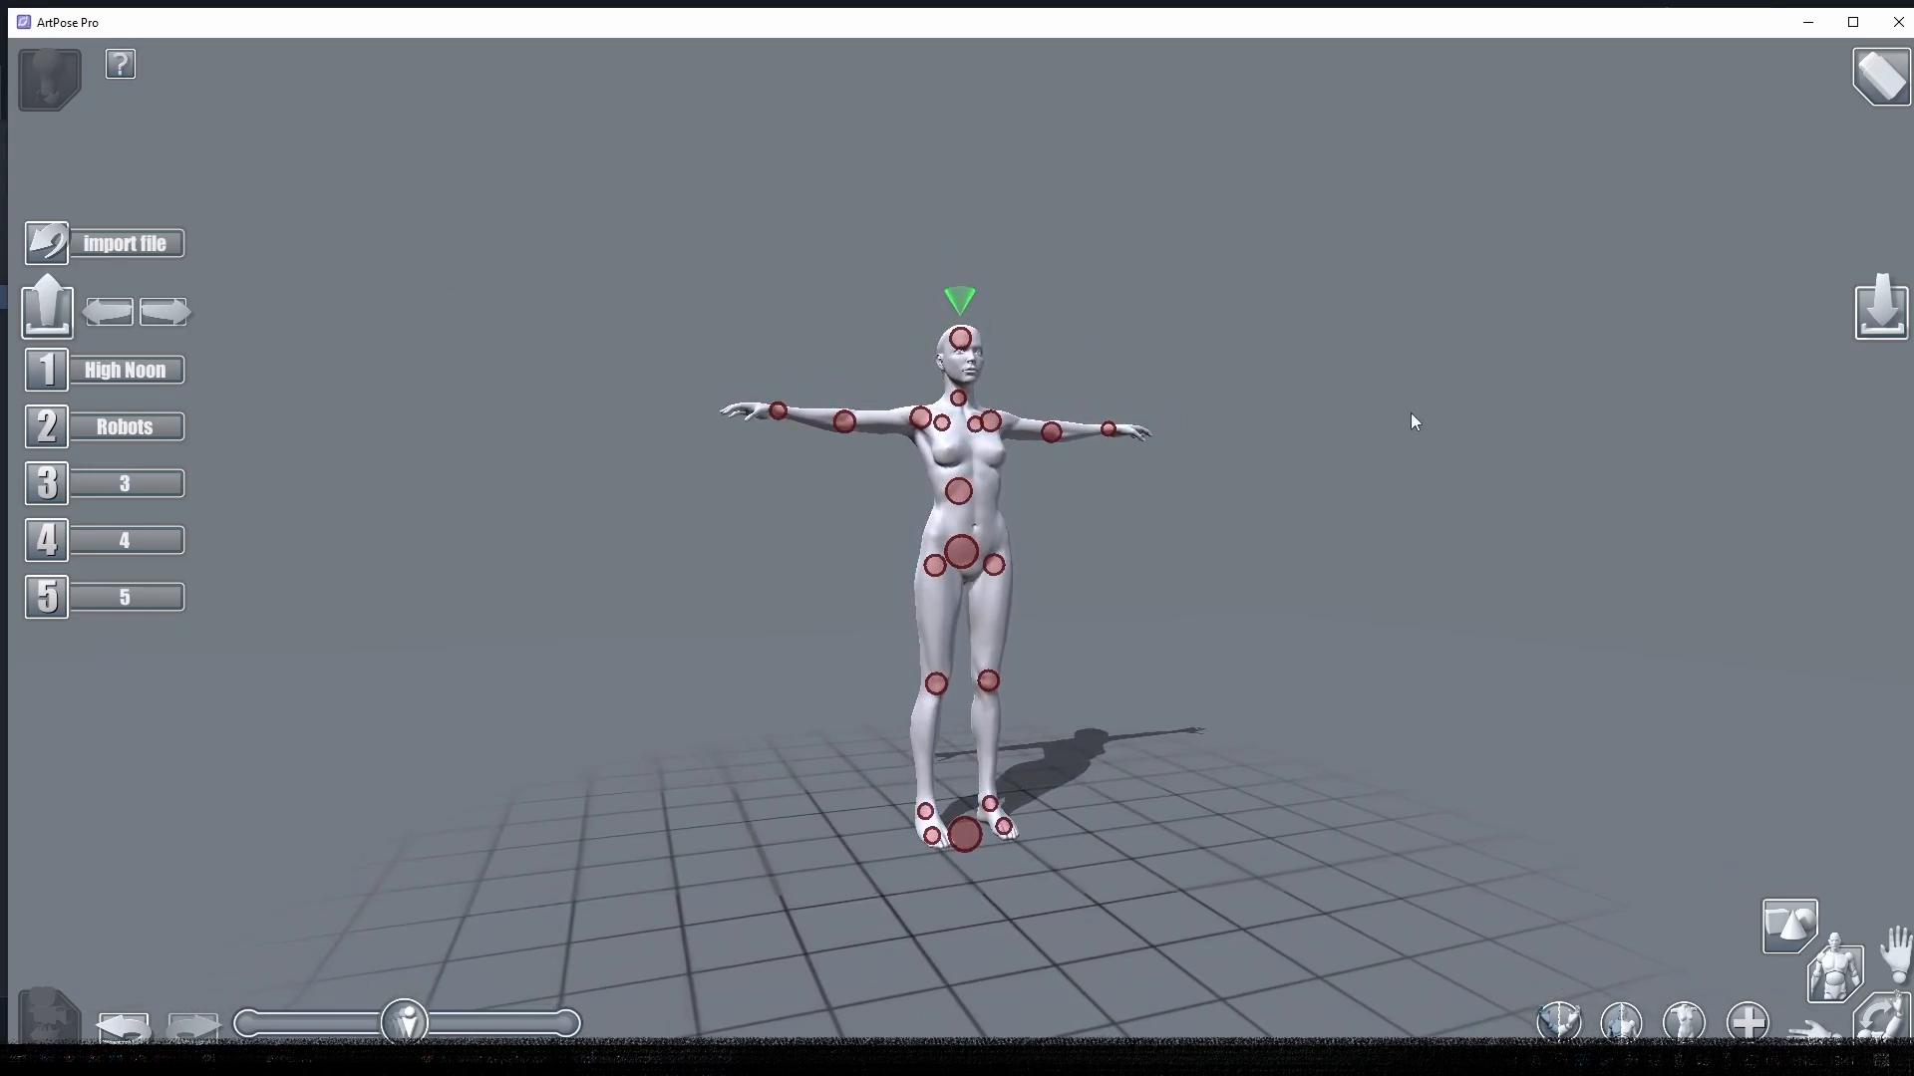
left_click(1881, 309)
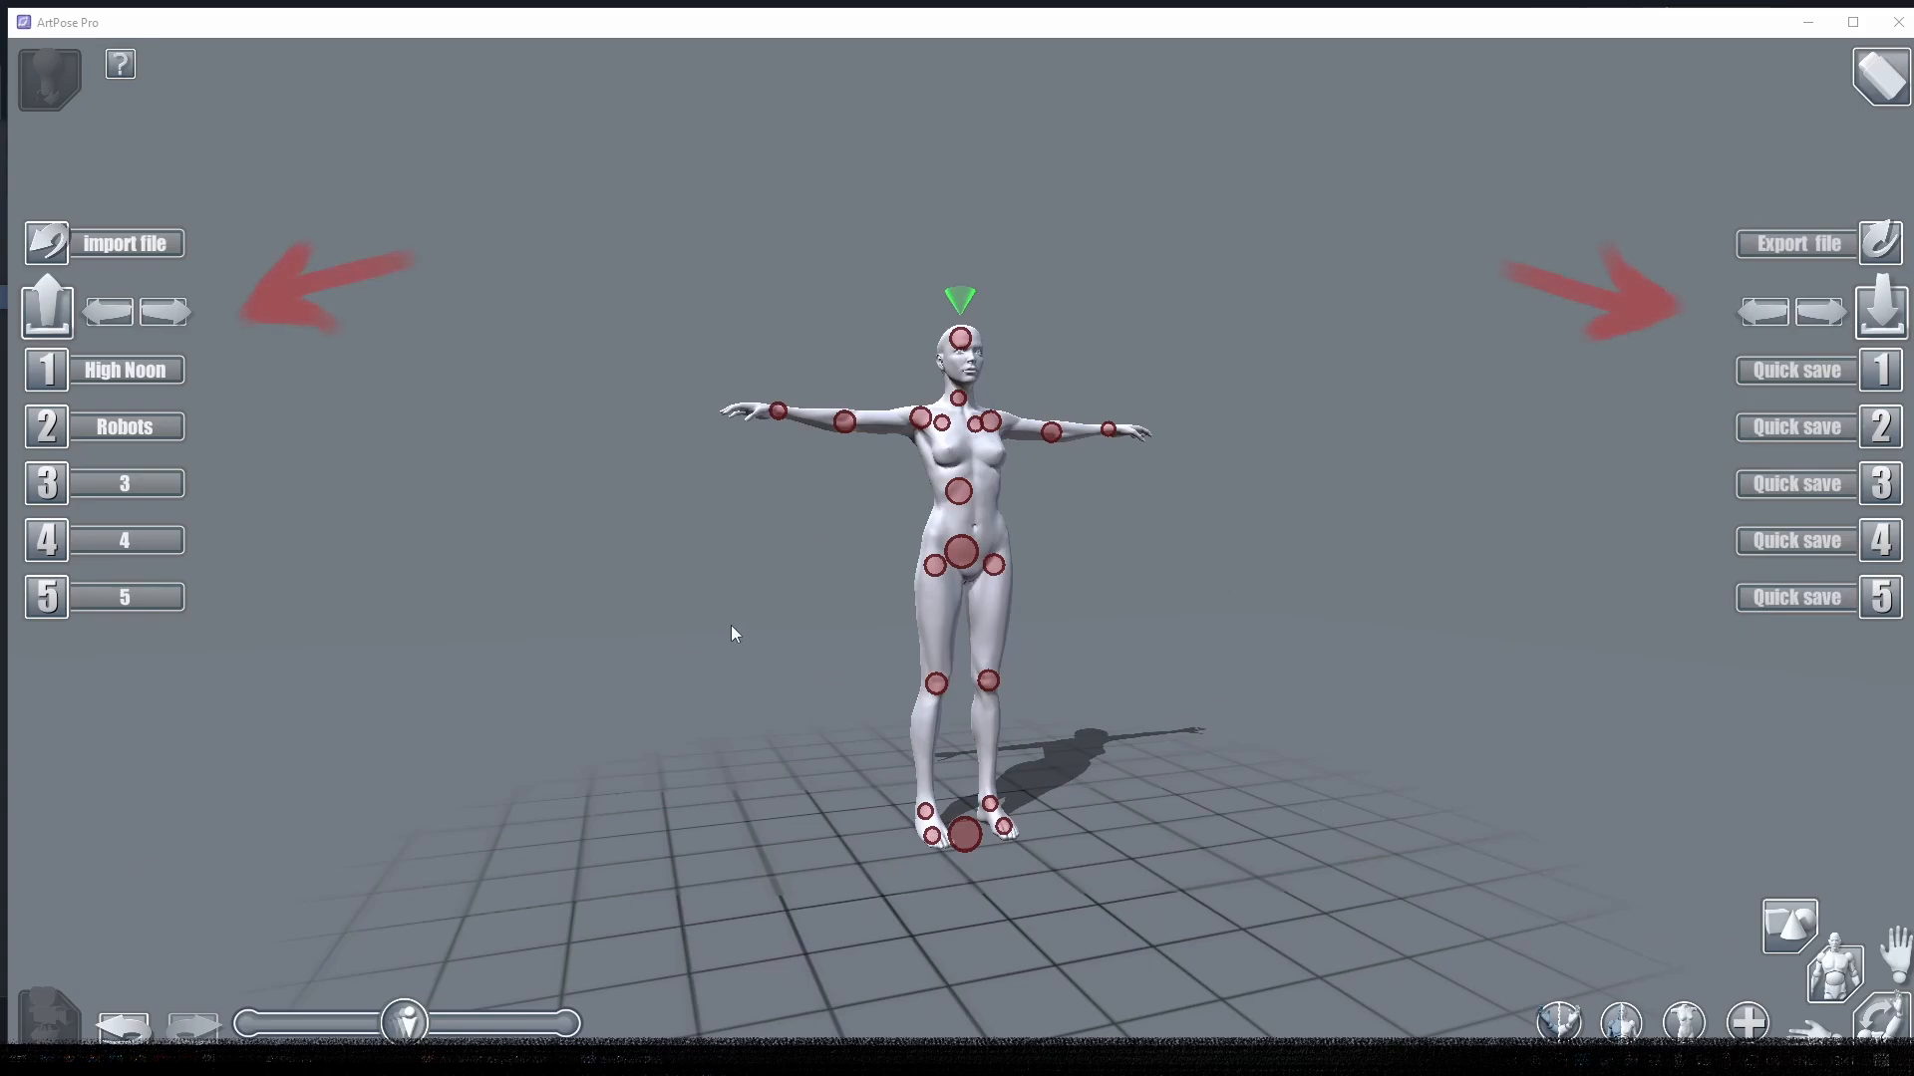
left_click(47, 309)
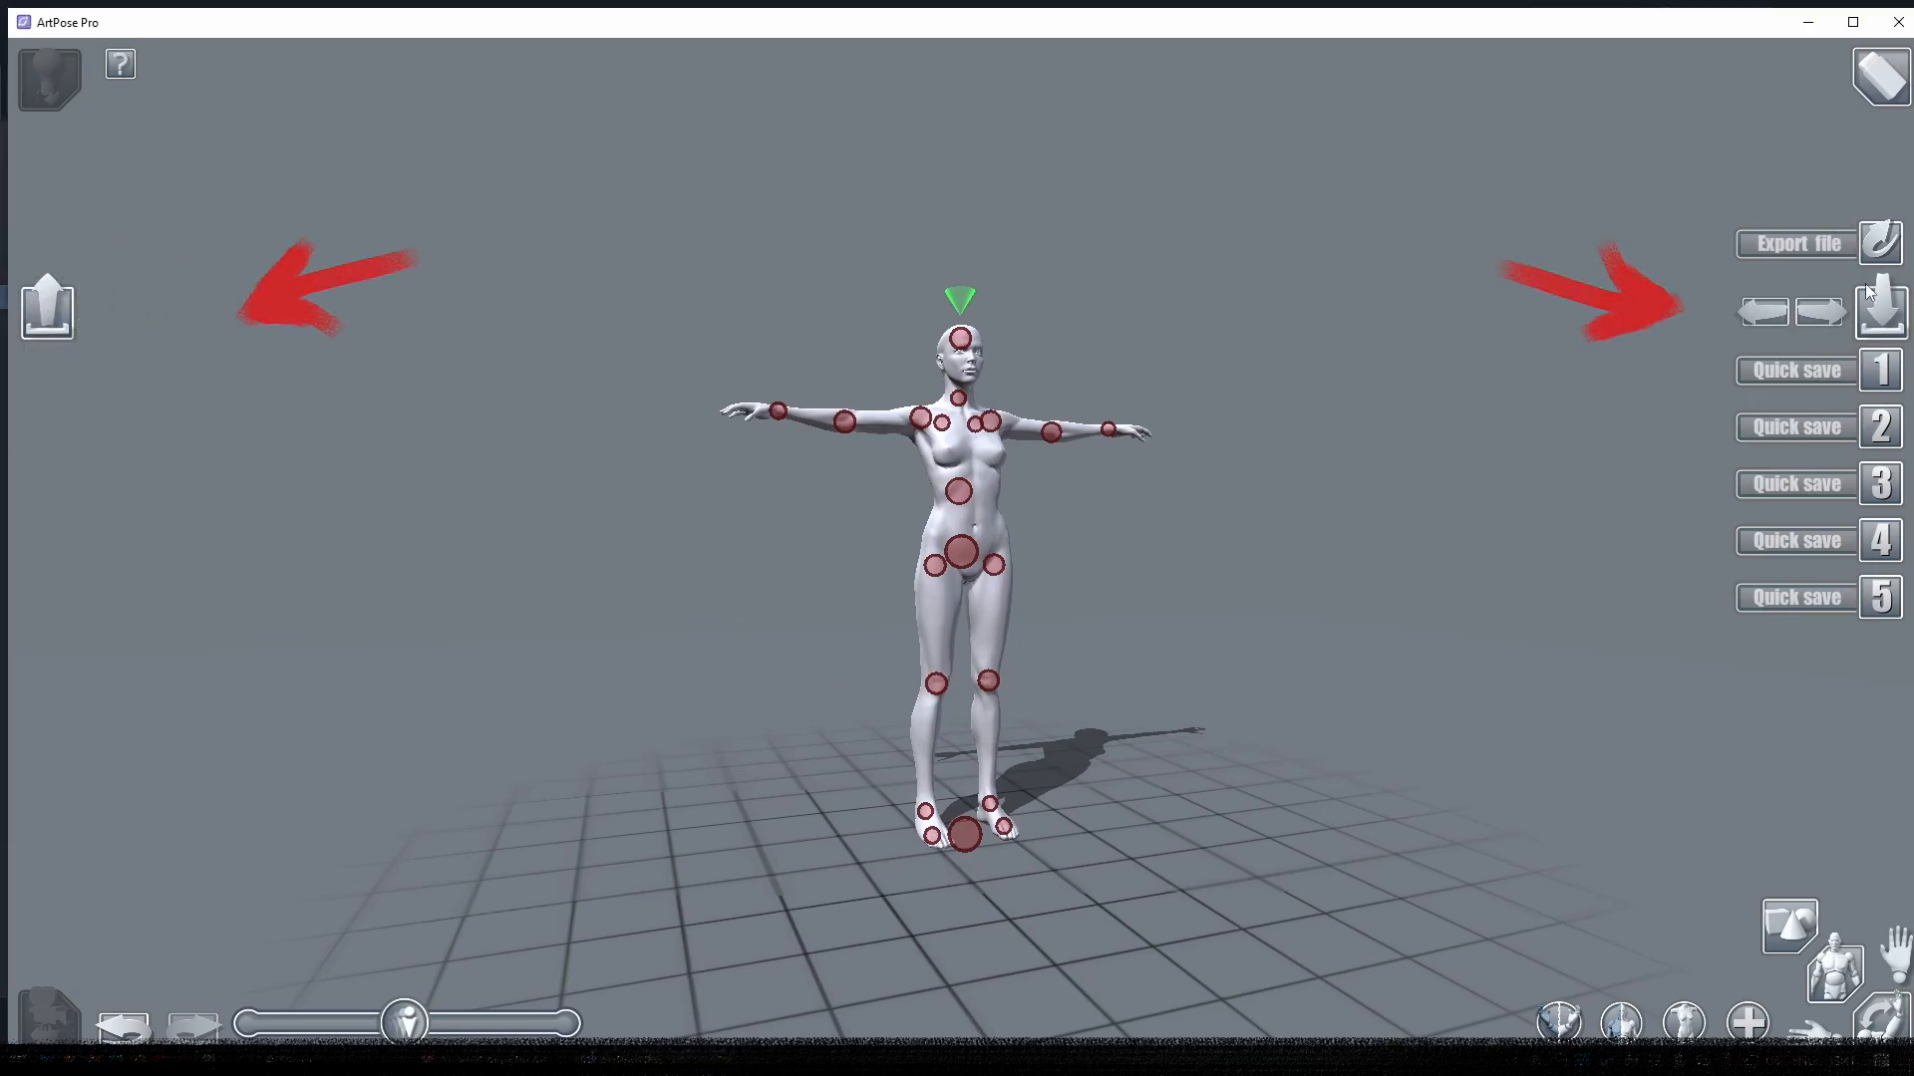
left_click(1882, 314)
left_click(1883, 315)
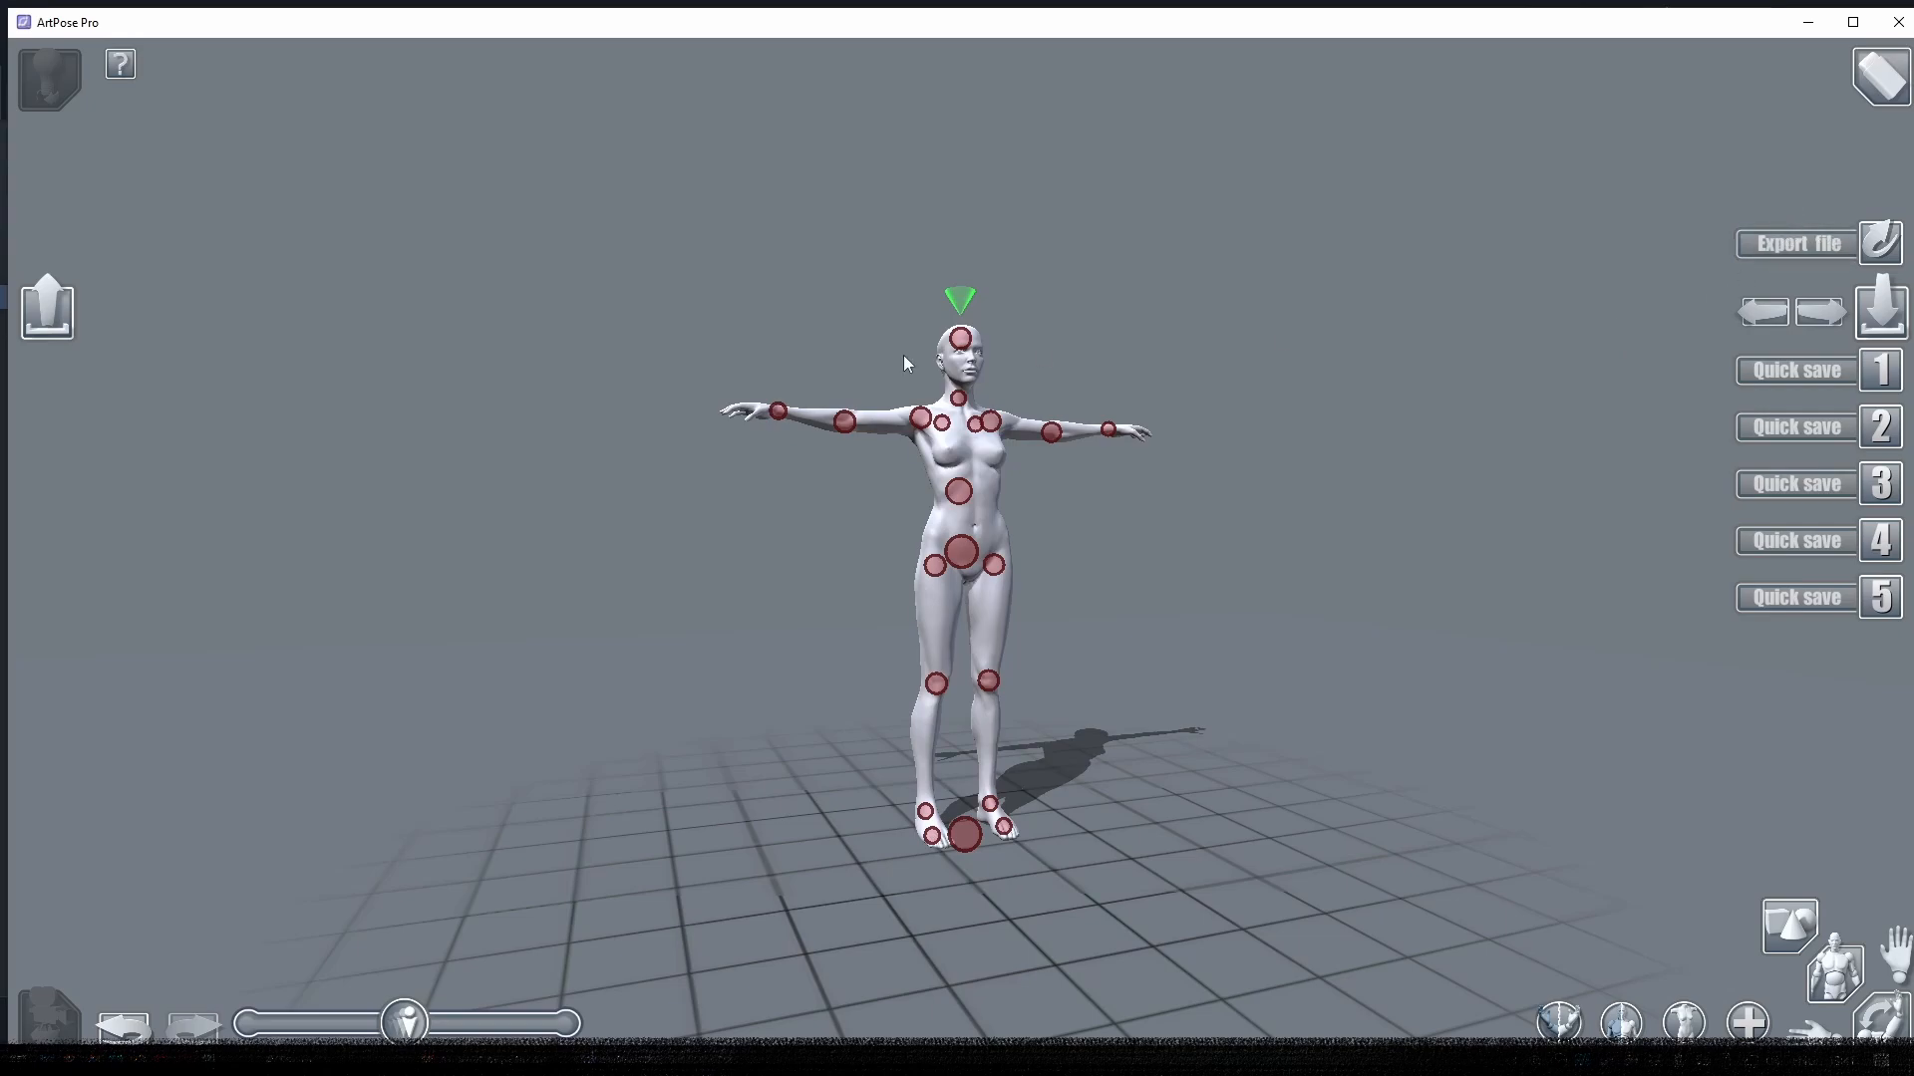
left_click(54, 319)
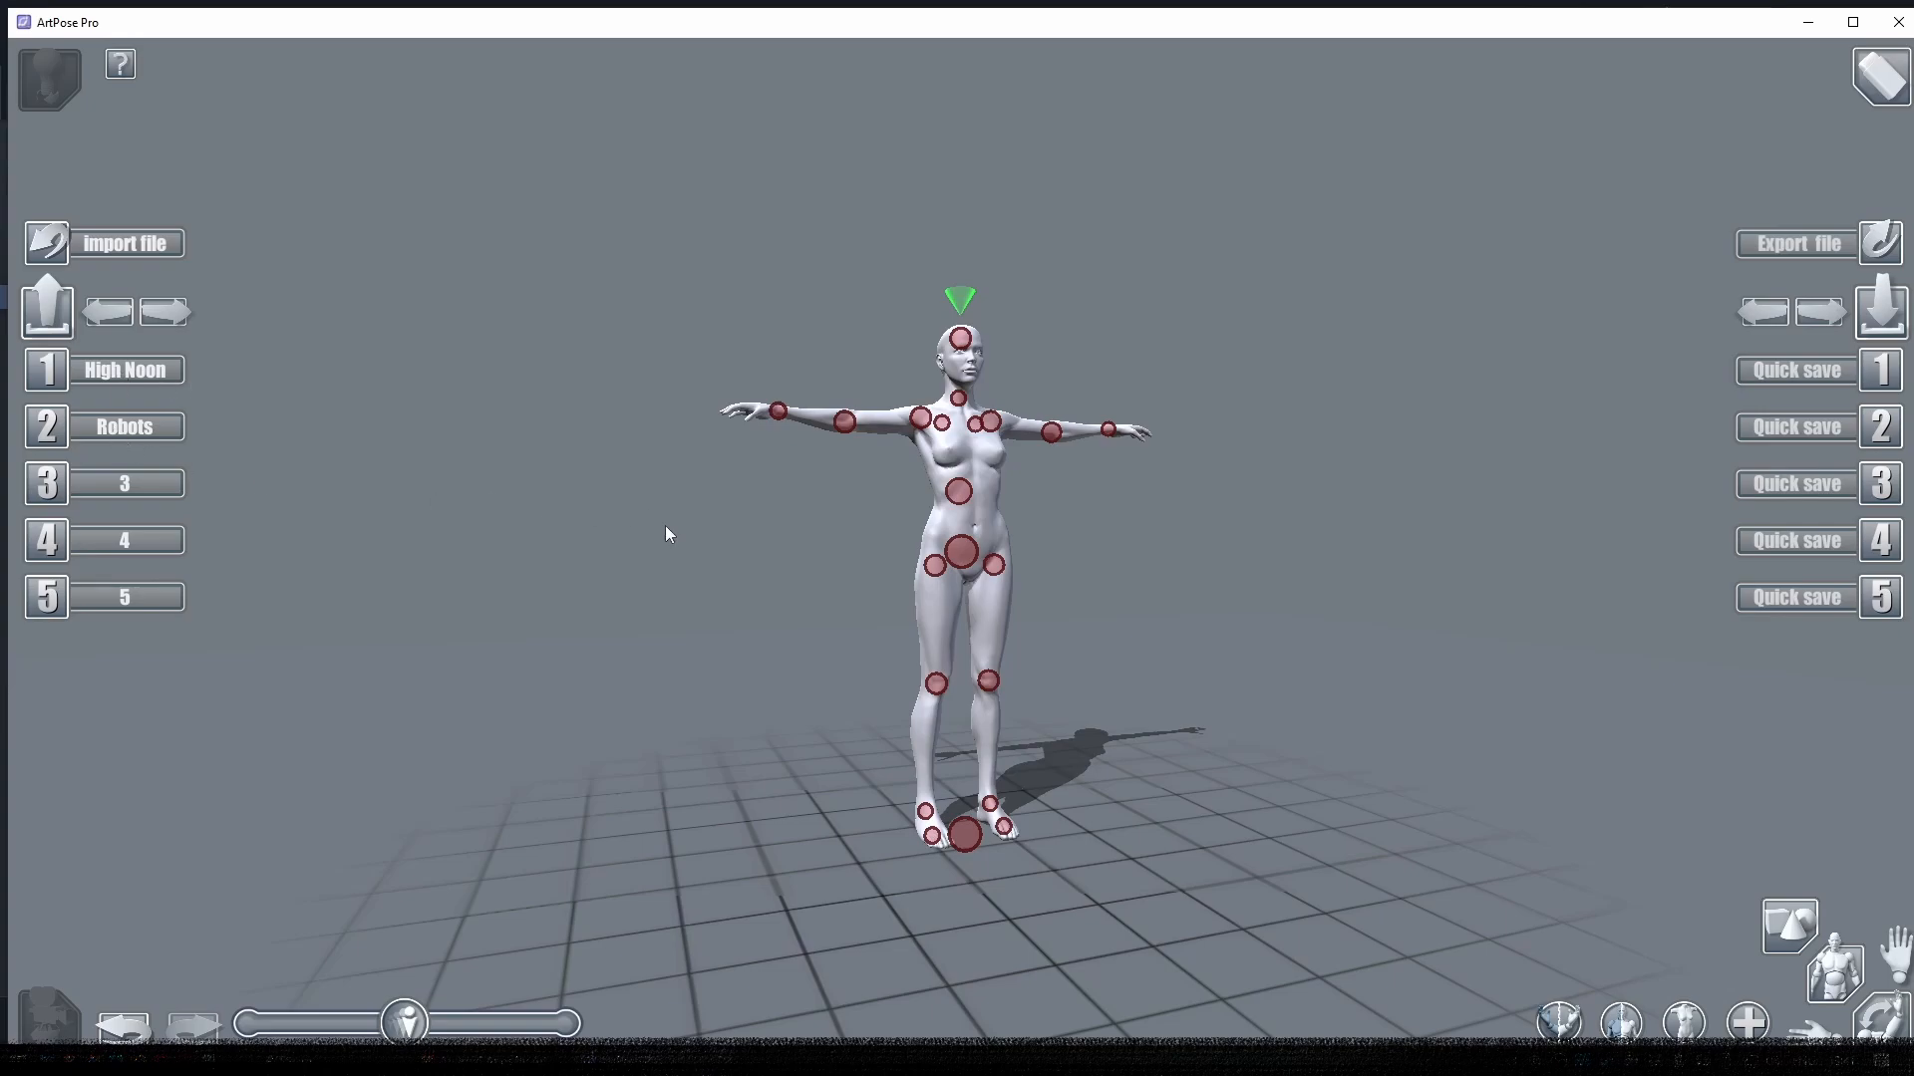
- Quick save the female figure's current pose to slot 3 with the name TPose
left_click(1827, 486)
left_click(839, 476)
type("T")
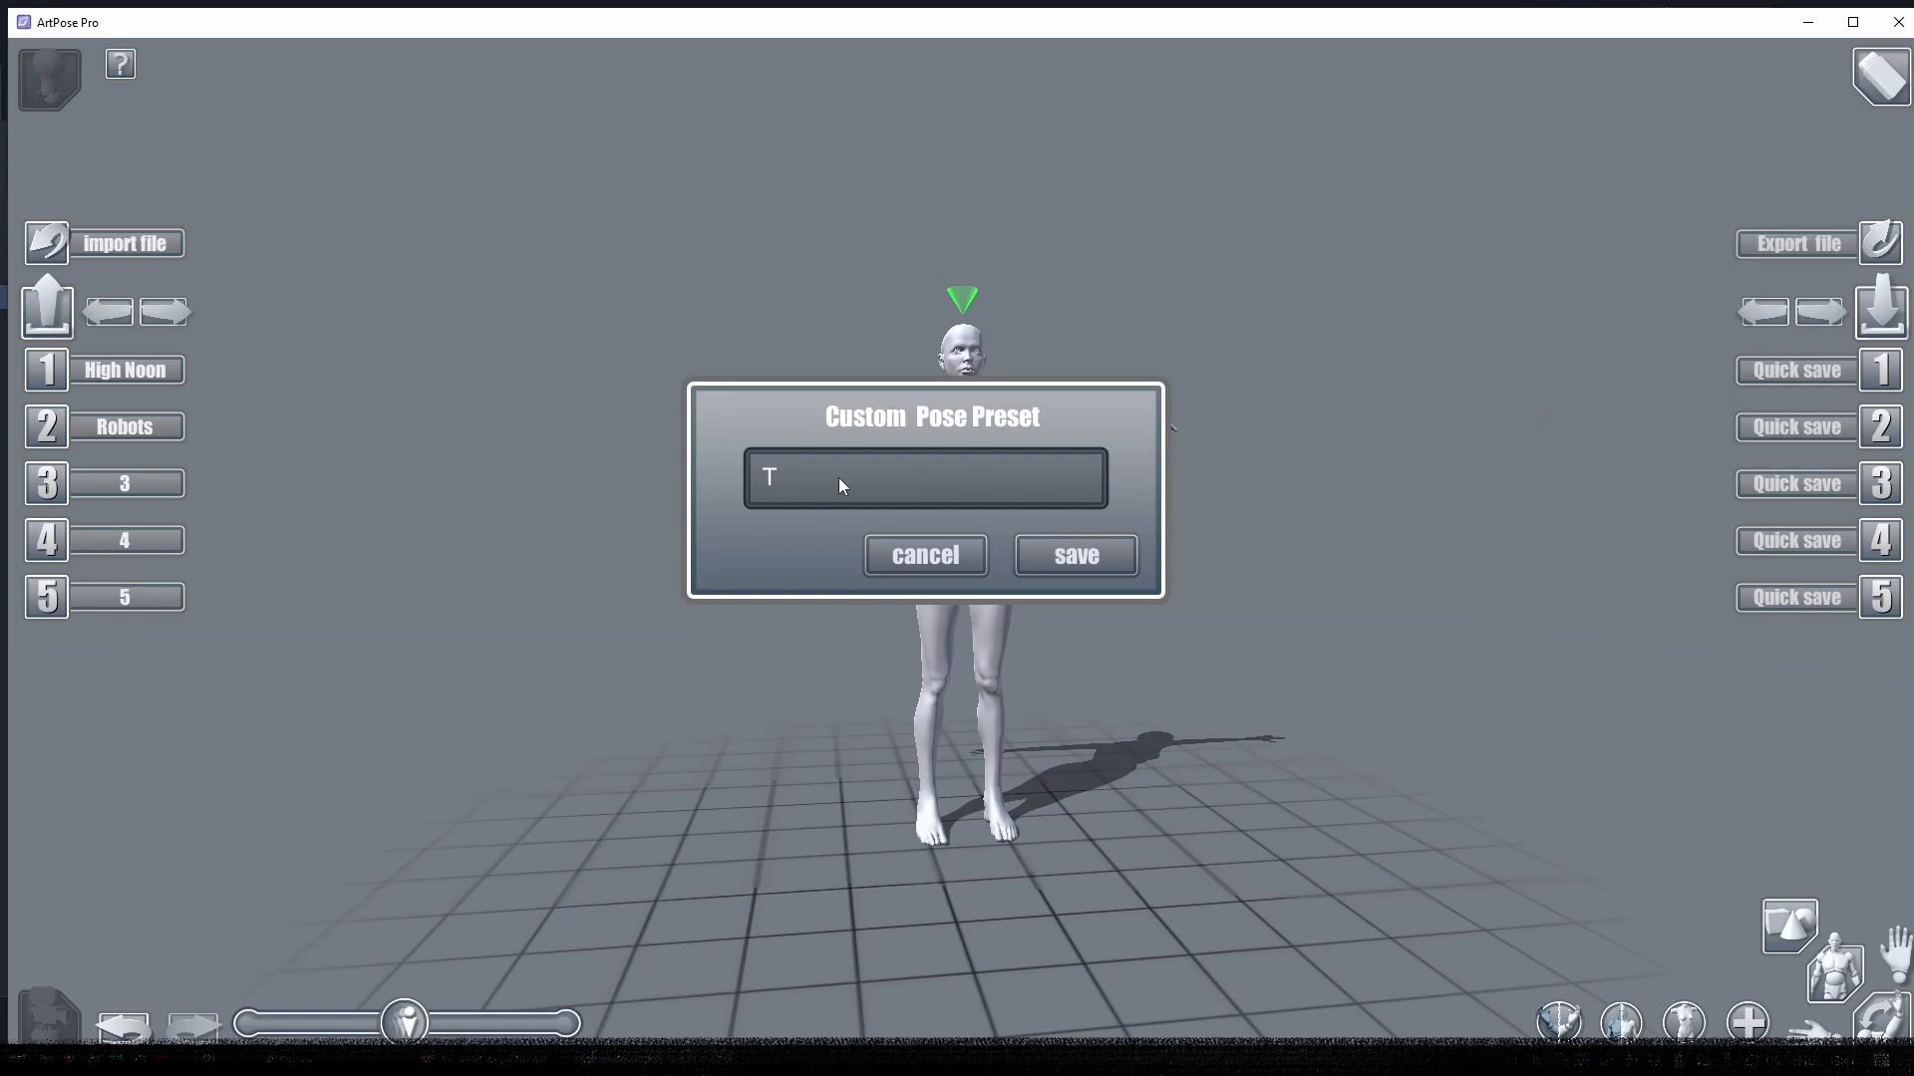
type("Pose")
left_click(1134, 563)
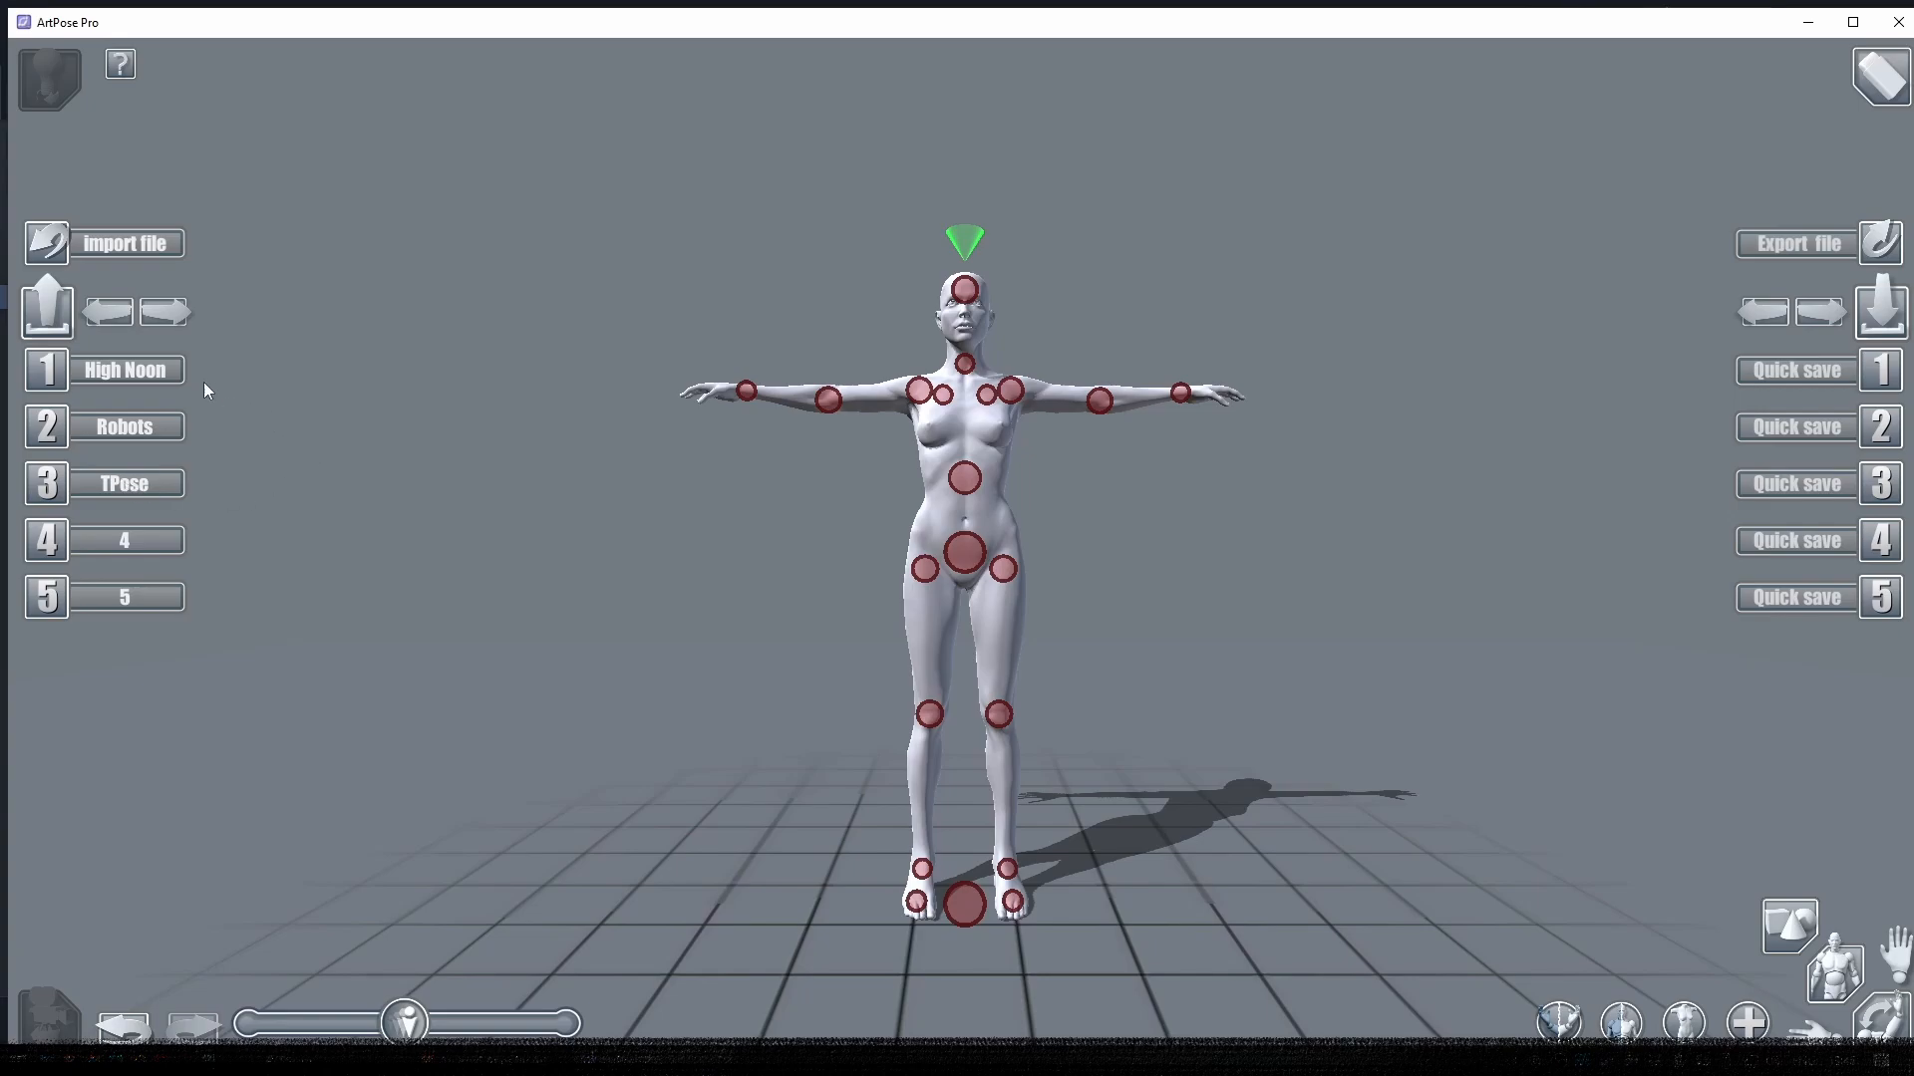
- Load the High Noon pose preset, and replace it with the Robots preset
left_click(147, 368)
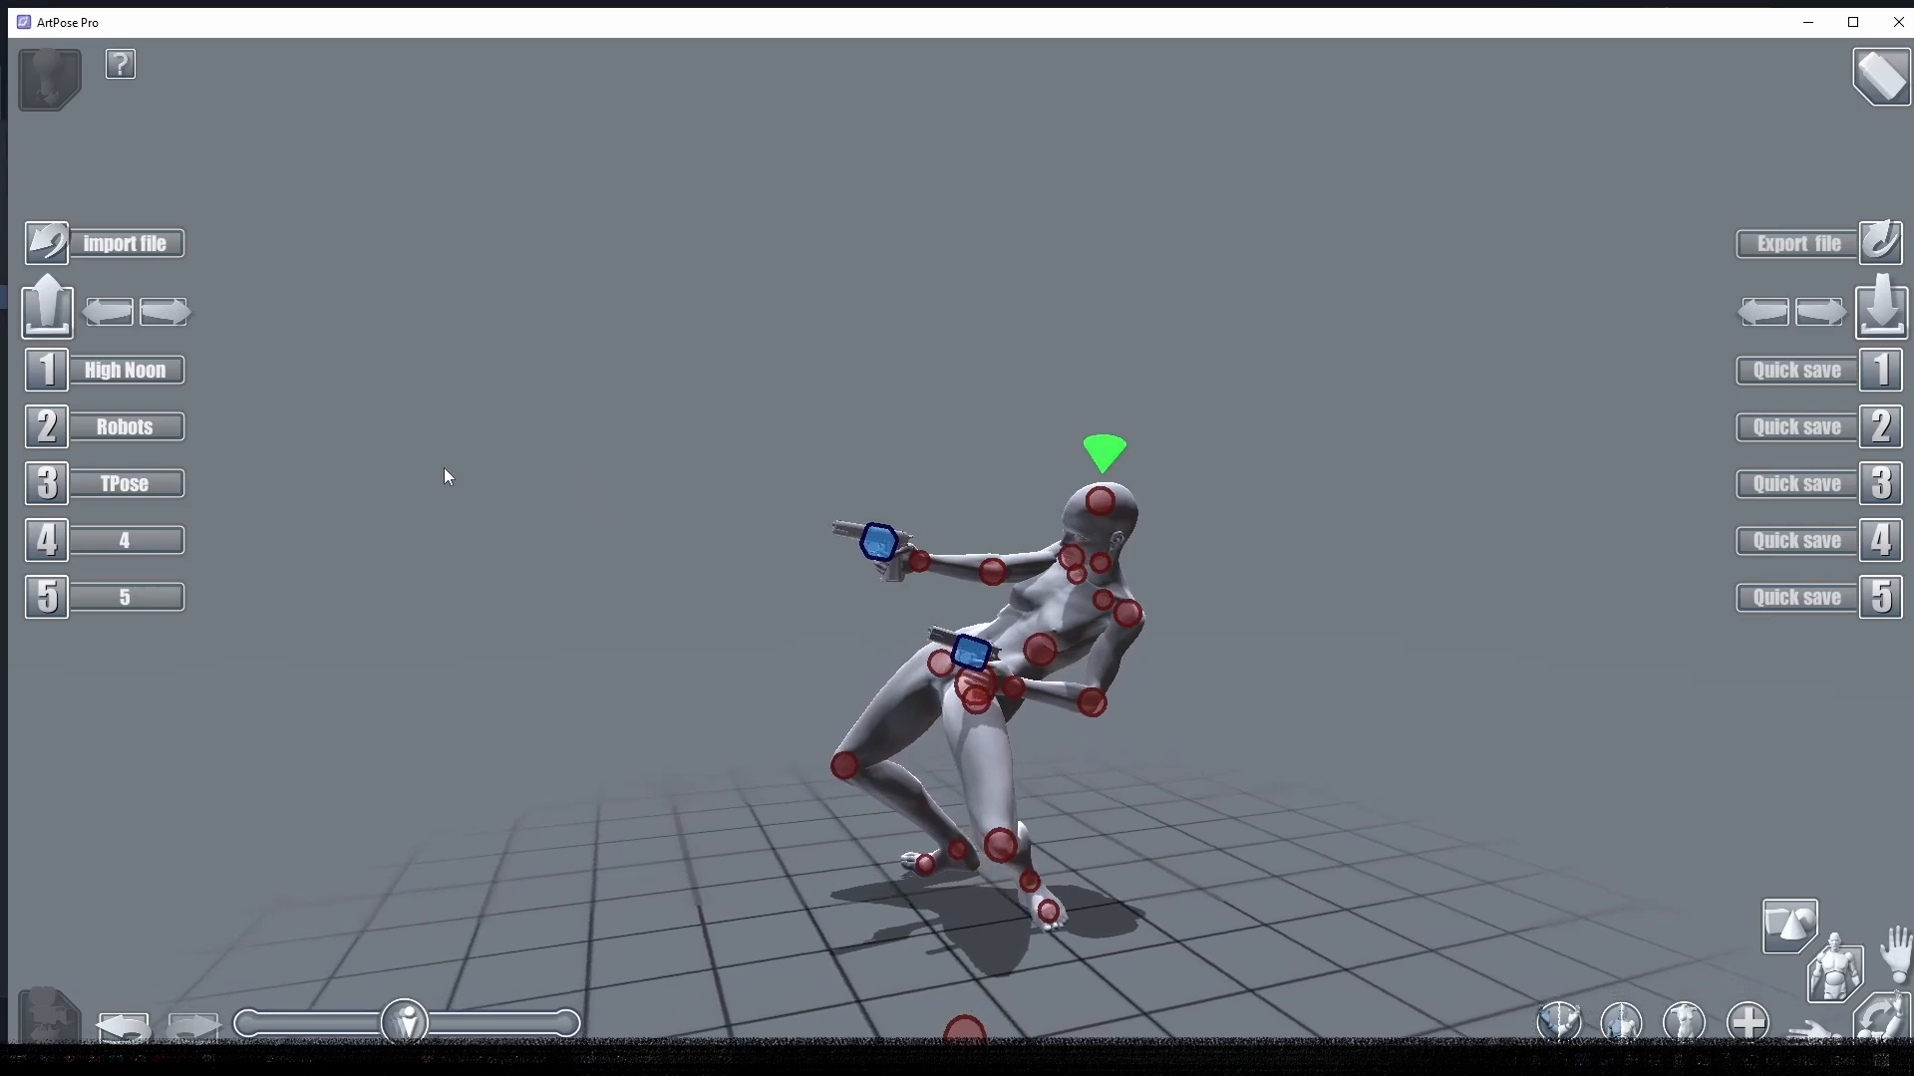
left_click(160, 437)
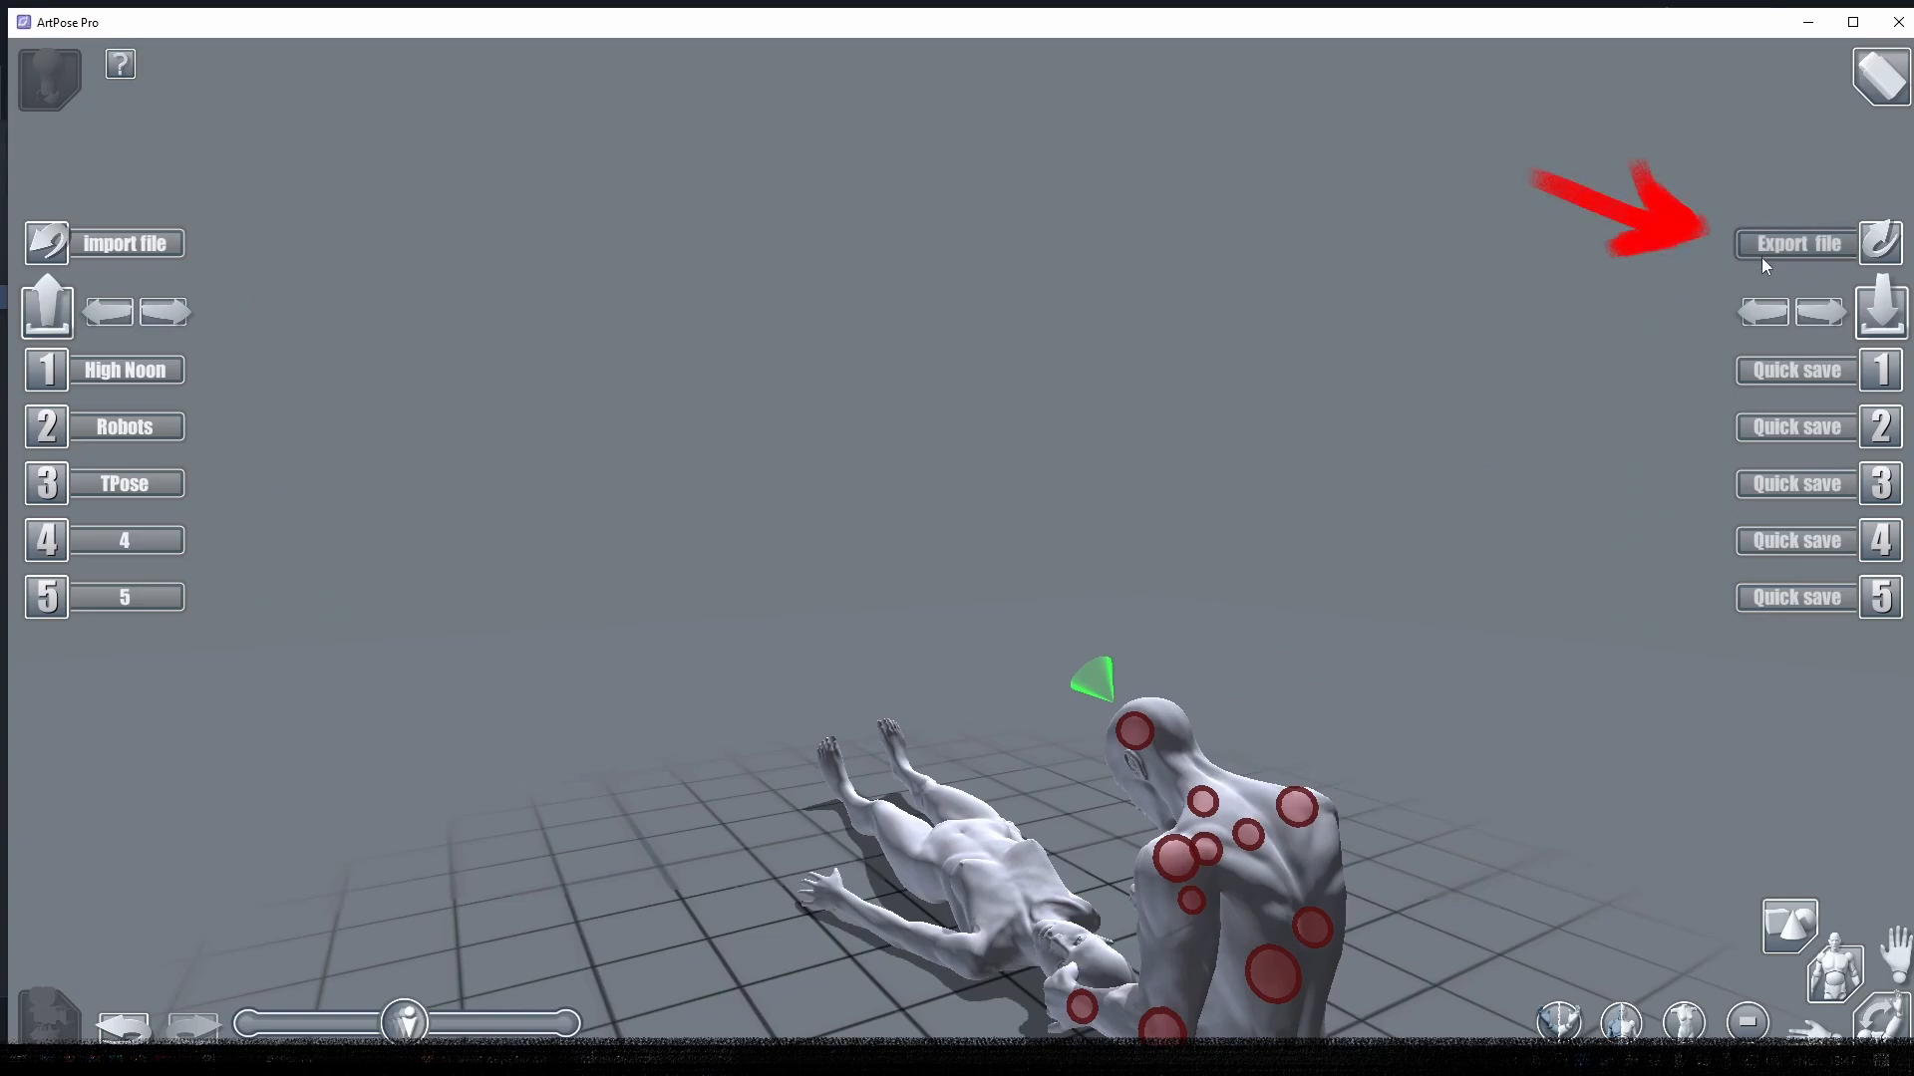
- Start exporting the pose to a file, and check the ArtPose Pro installation folder's path in File Explorer
left_click(1784, 244)
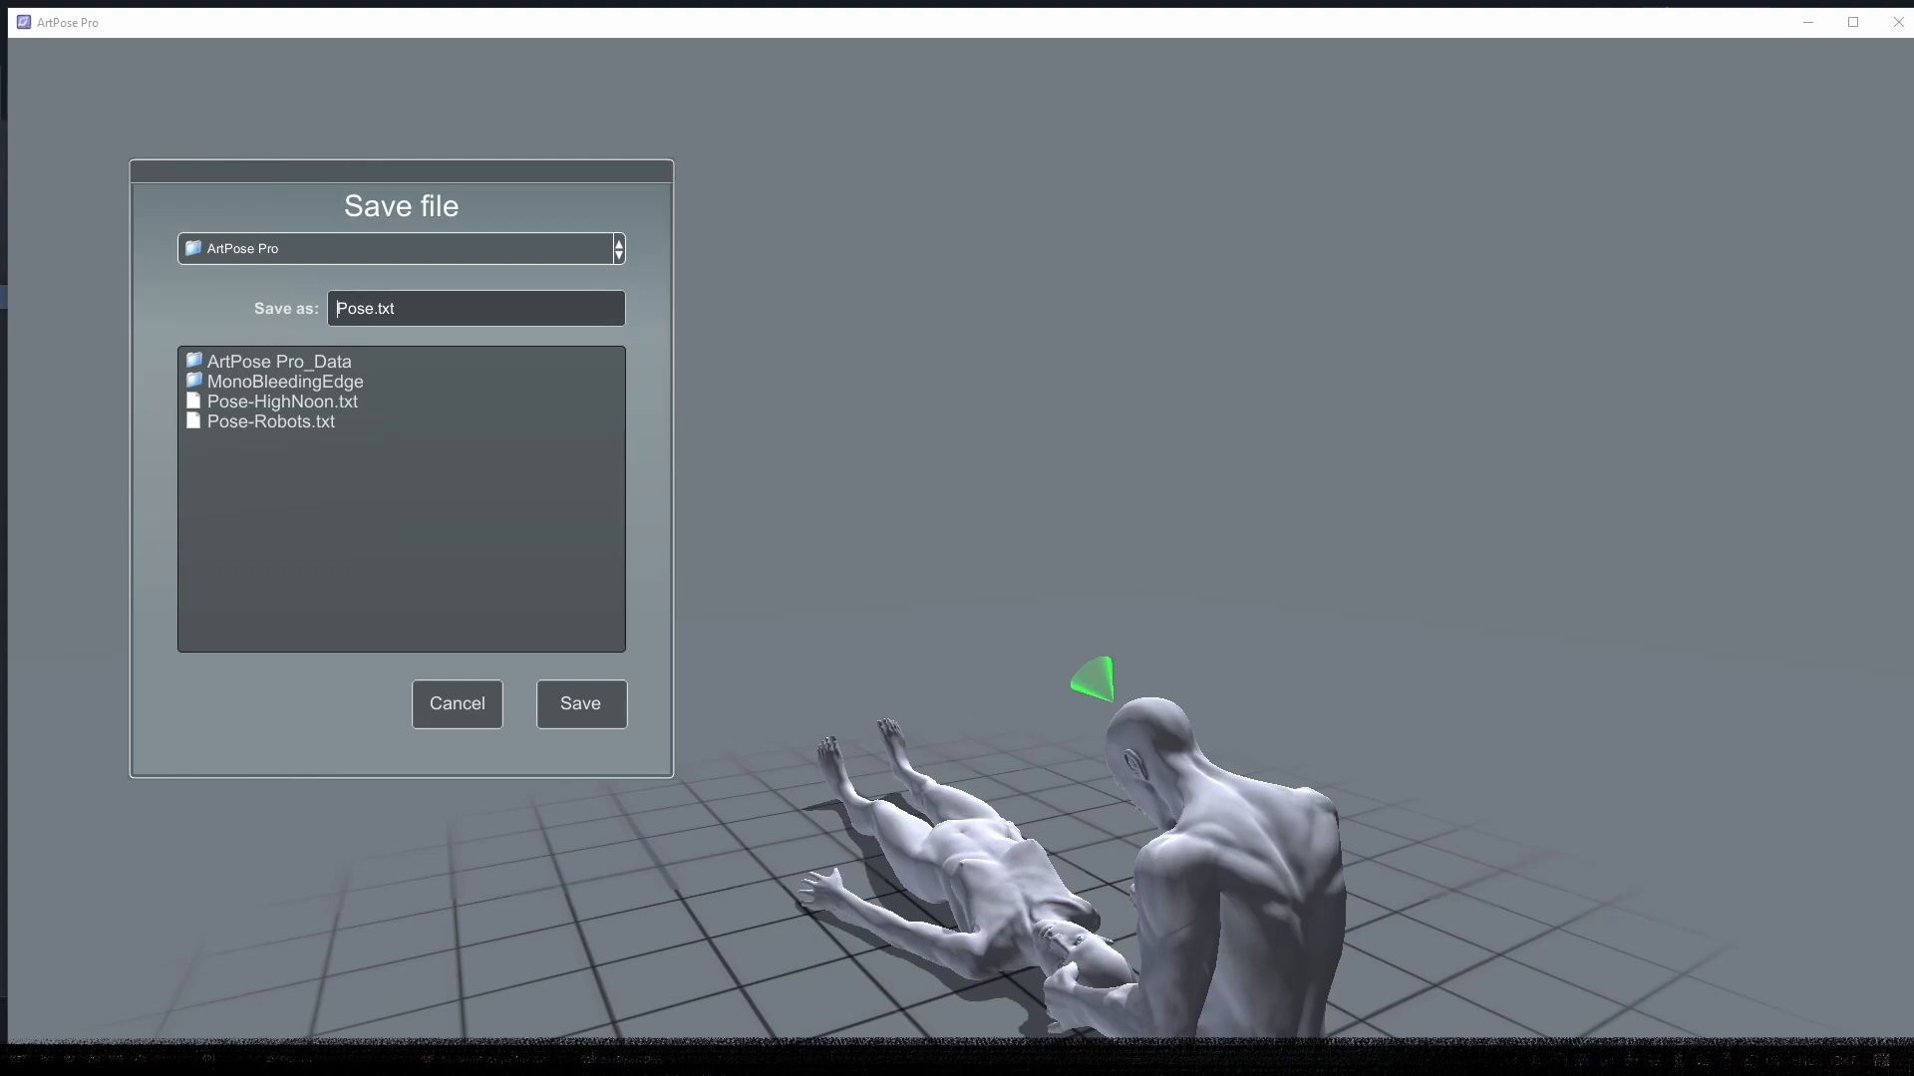
left_click(413, 249)
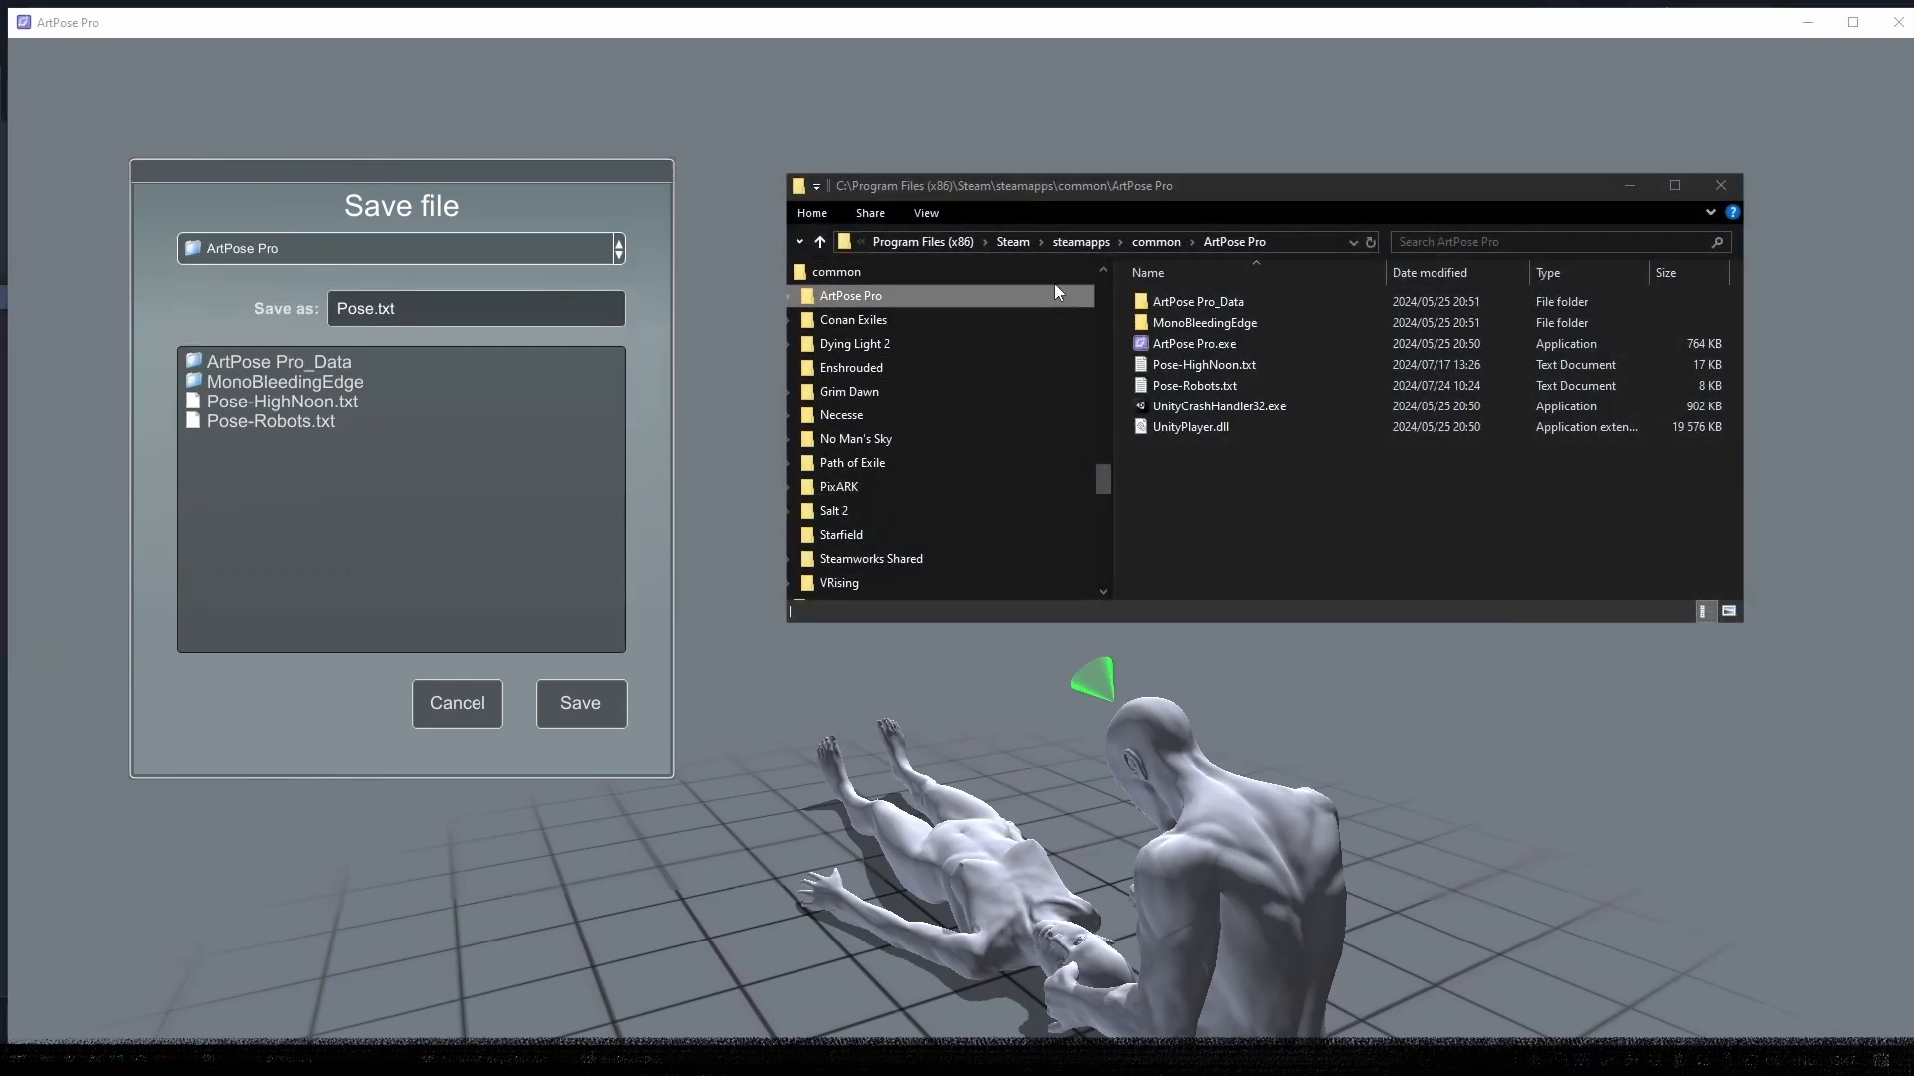
left_click(1294, 240)
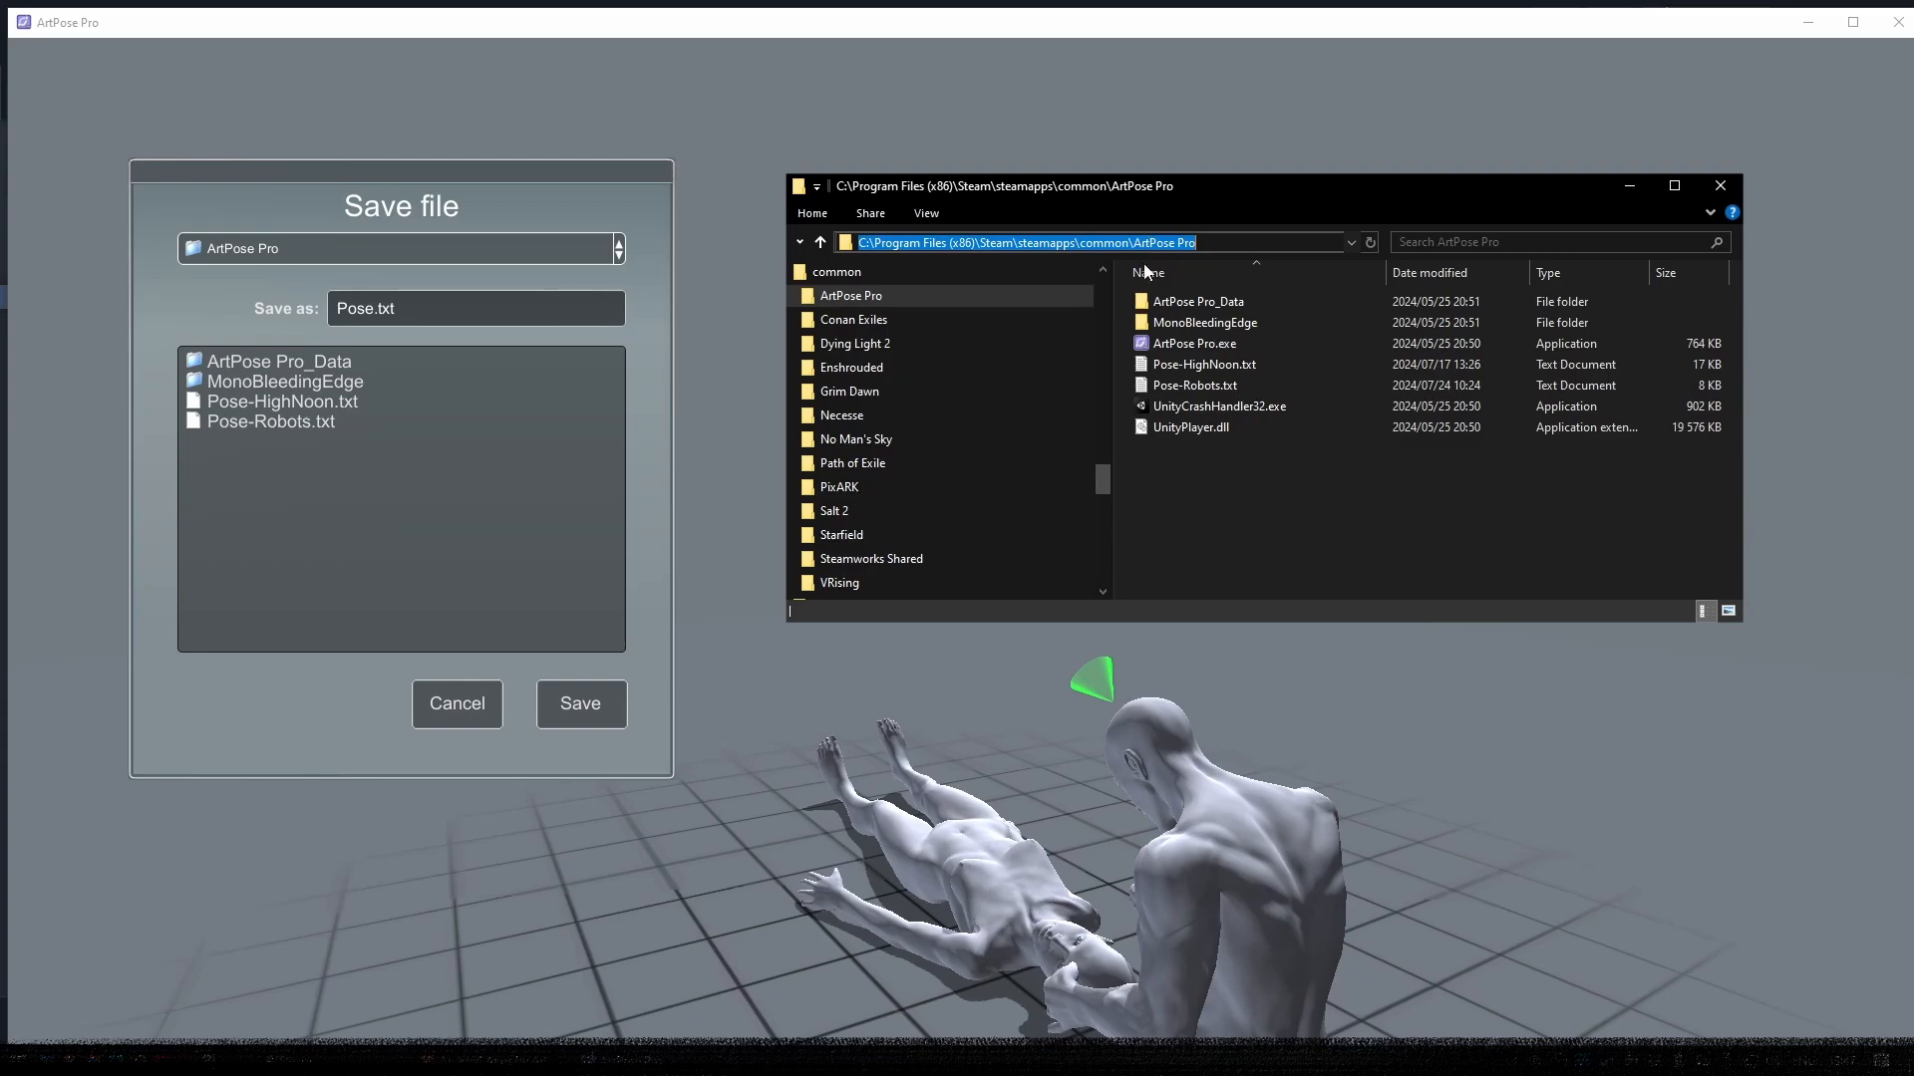
key("alt+Tab")
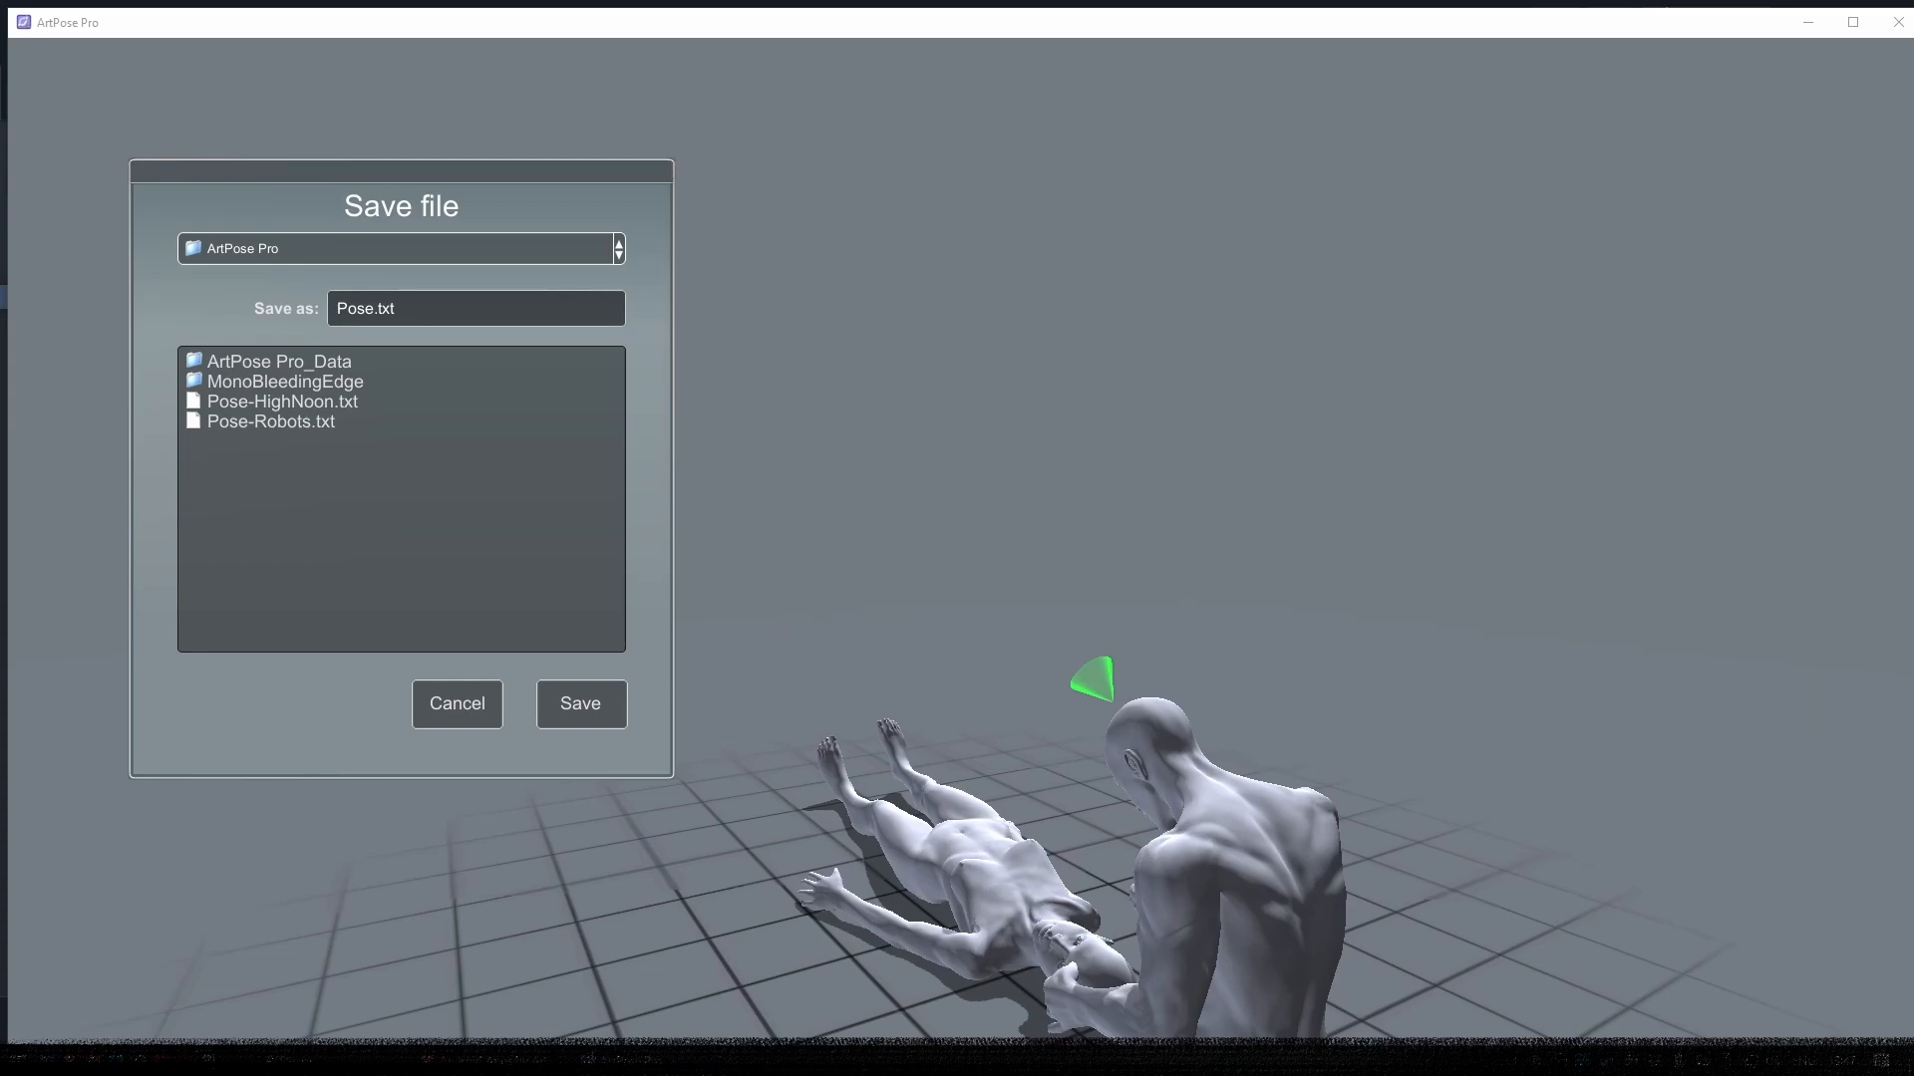
- Look through the parent folders offered as the export location for the pose file, and close the export dialog
left_click(418, 527)
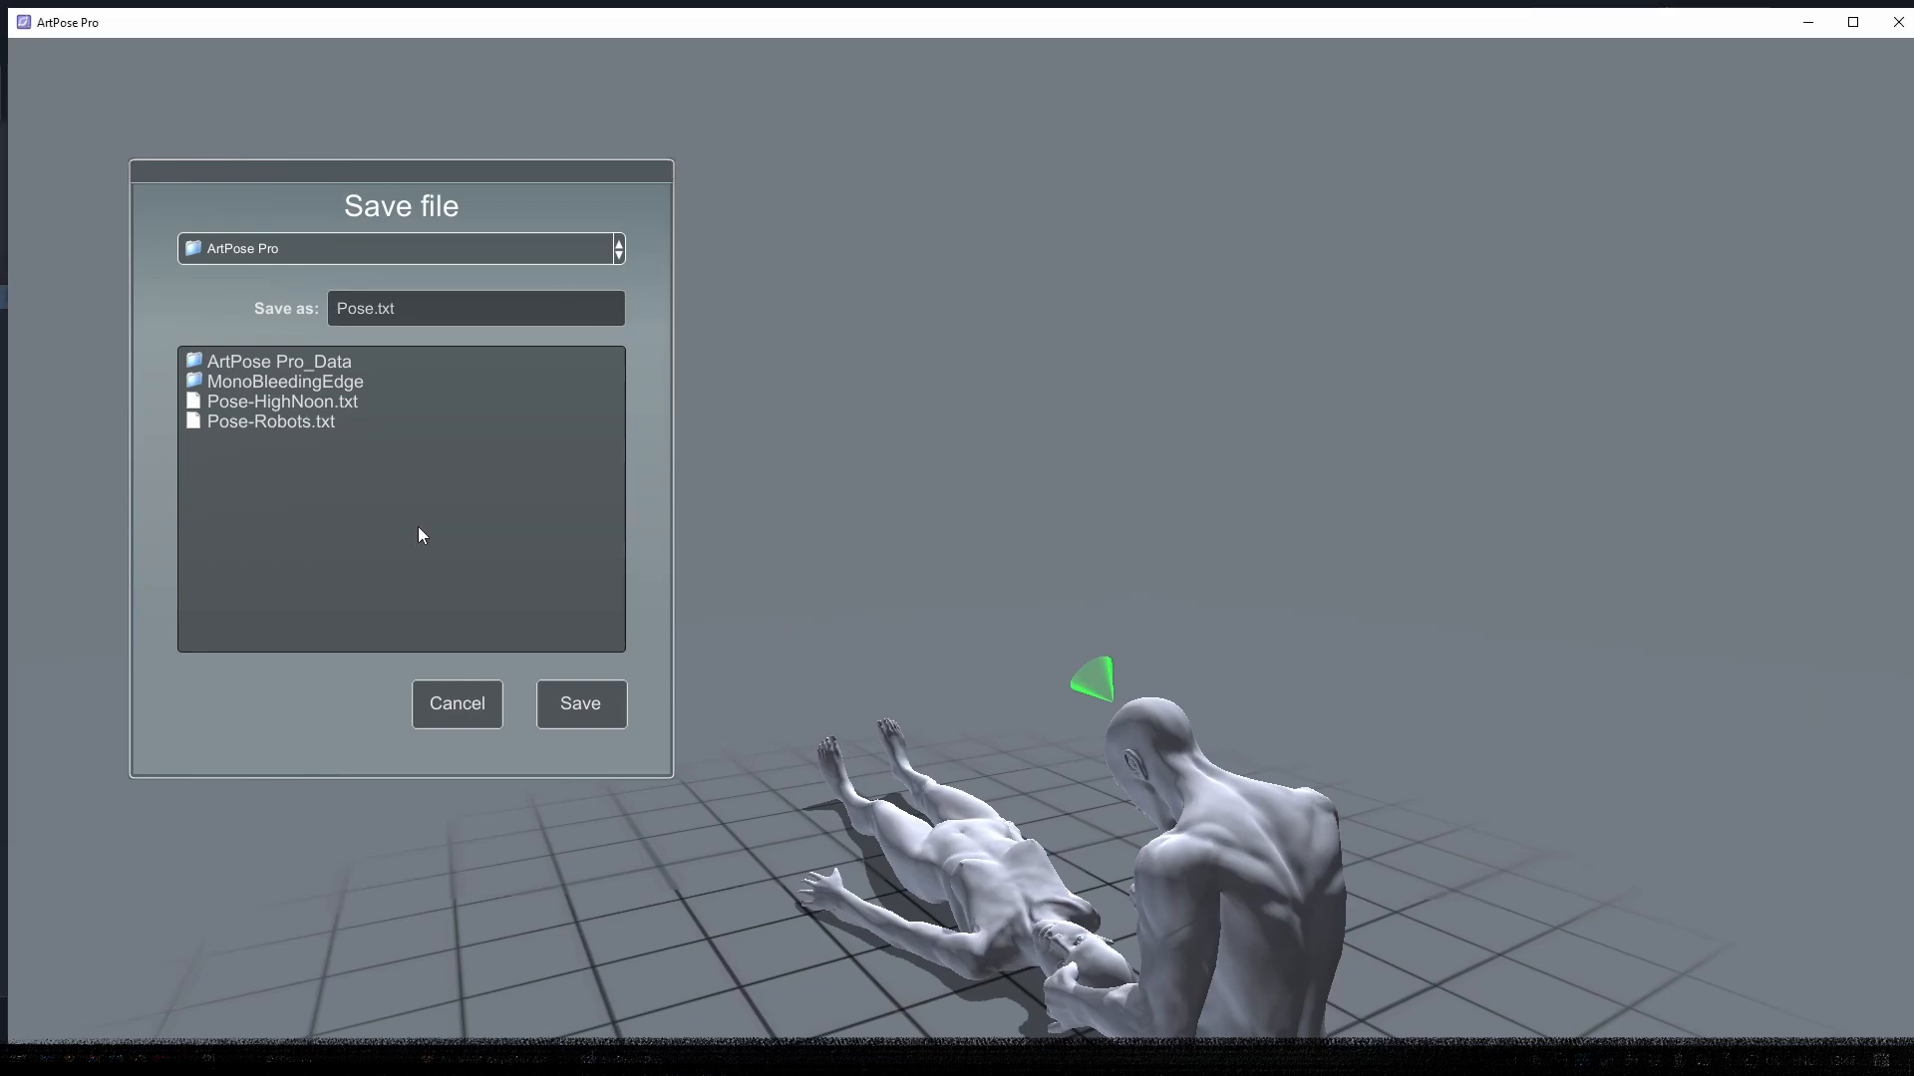
left_click(290, 249)
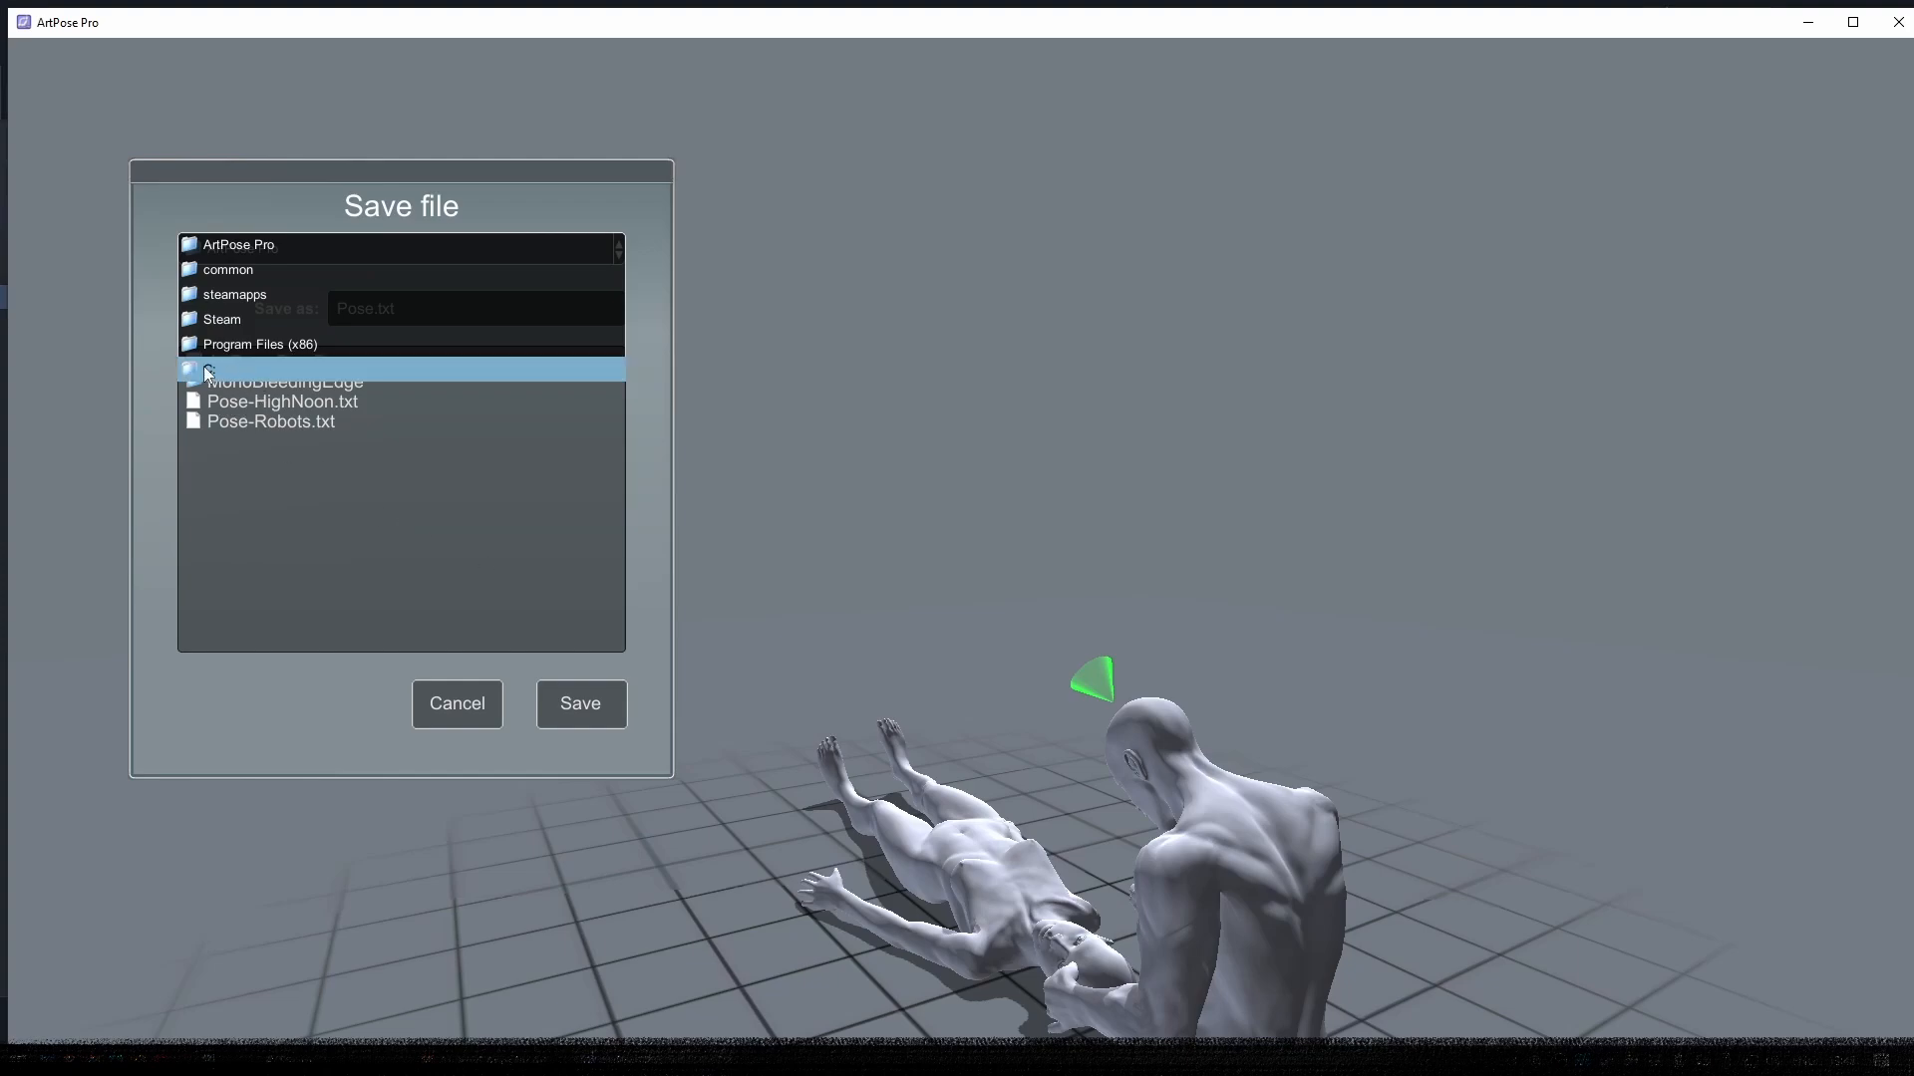
left_click(479, 539)
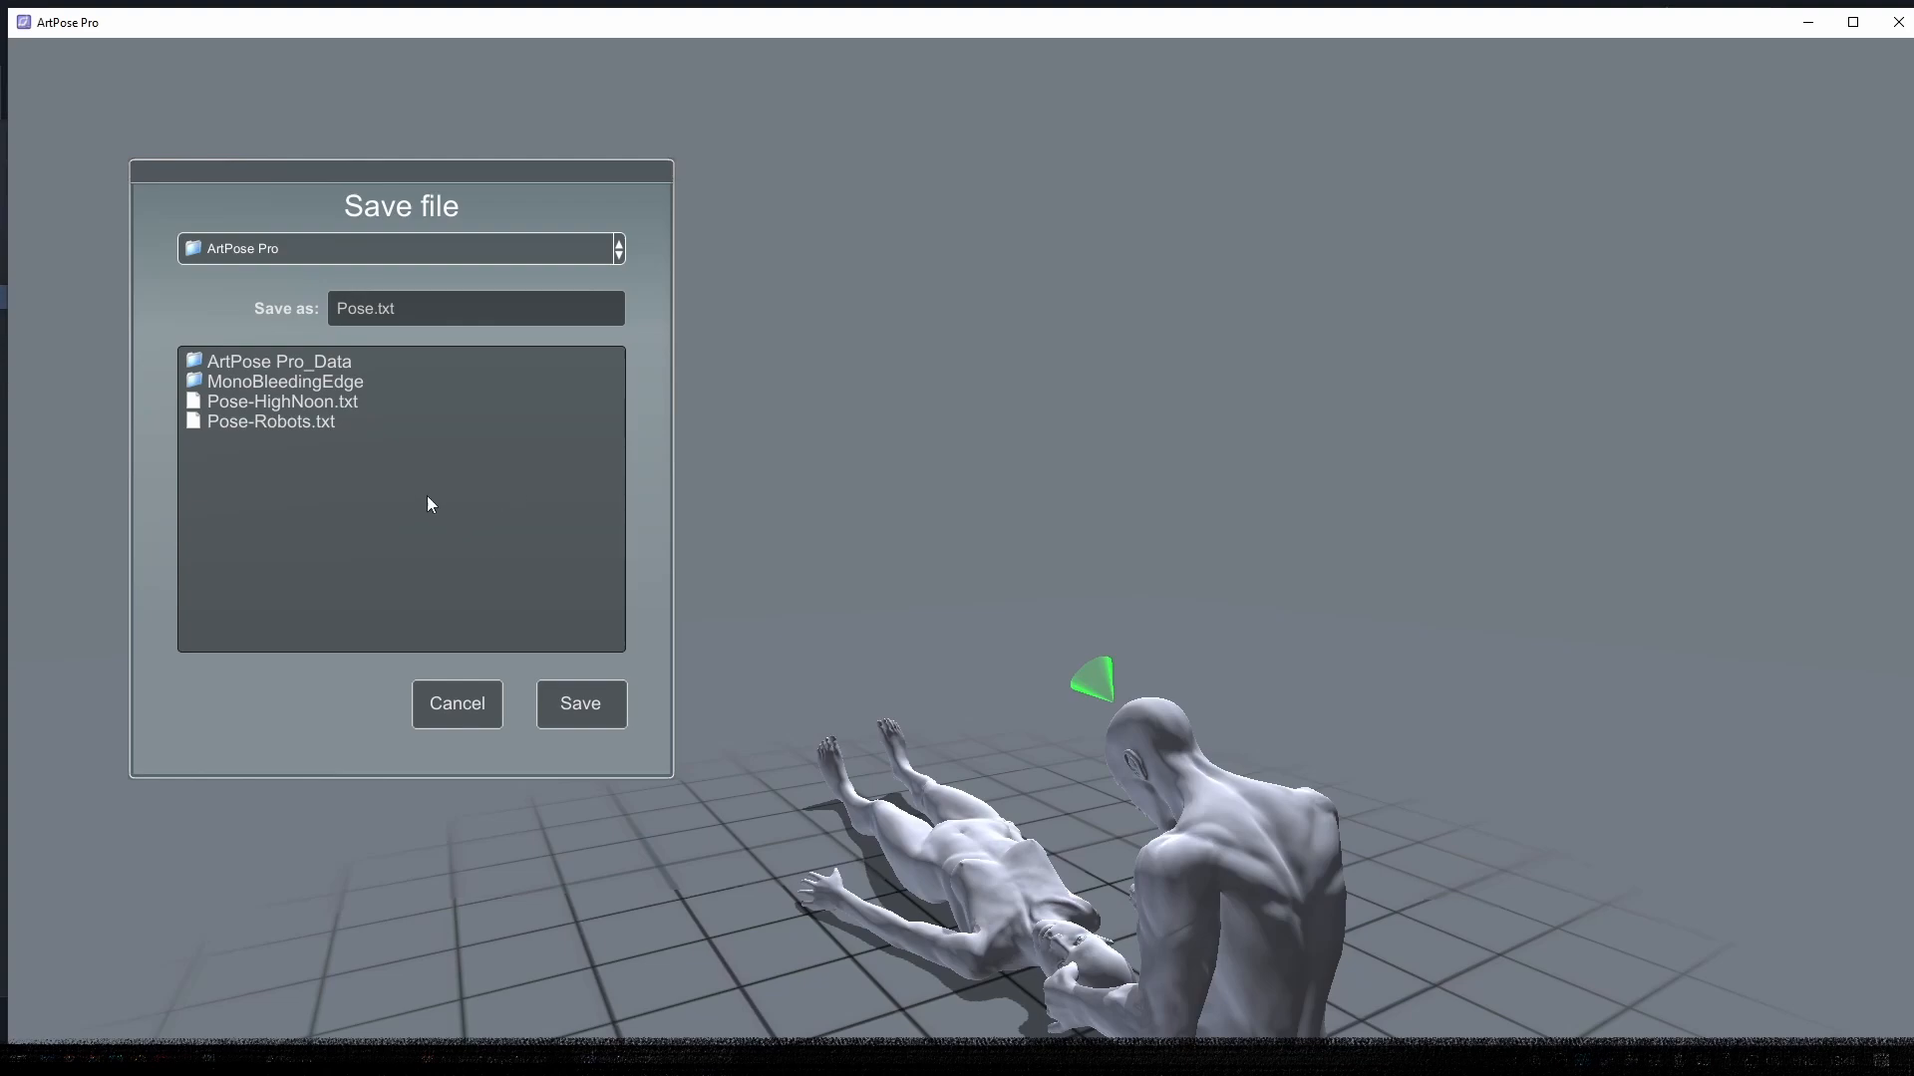
left_click(584, 706)
- Open the pose import dialog to examine the available pose files, and cancel it
left_click(68, 297)
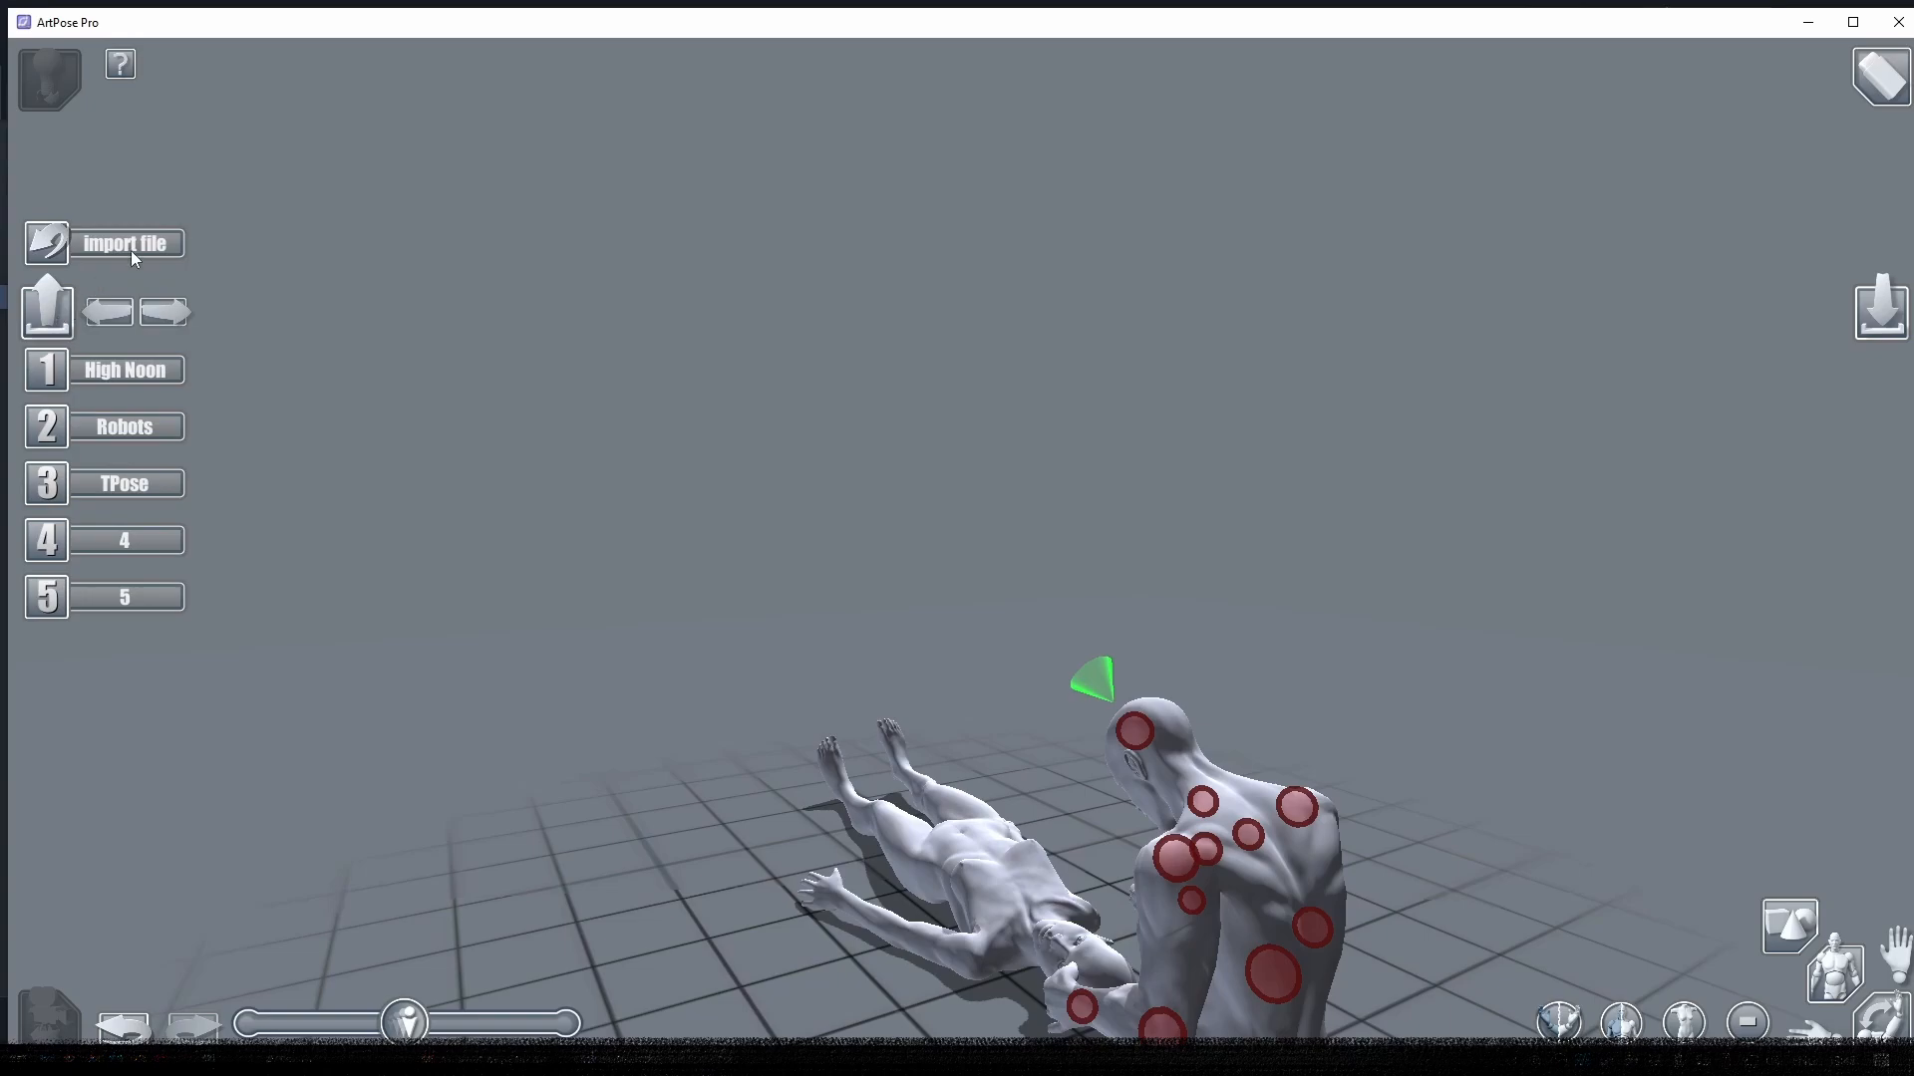
left_click(130, 249)
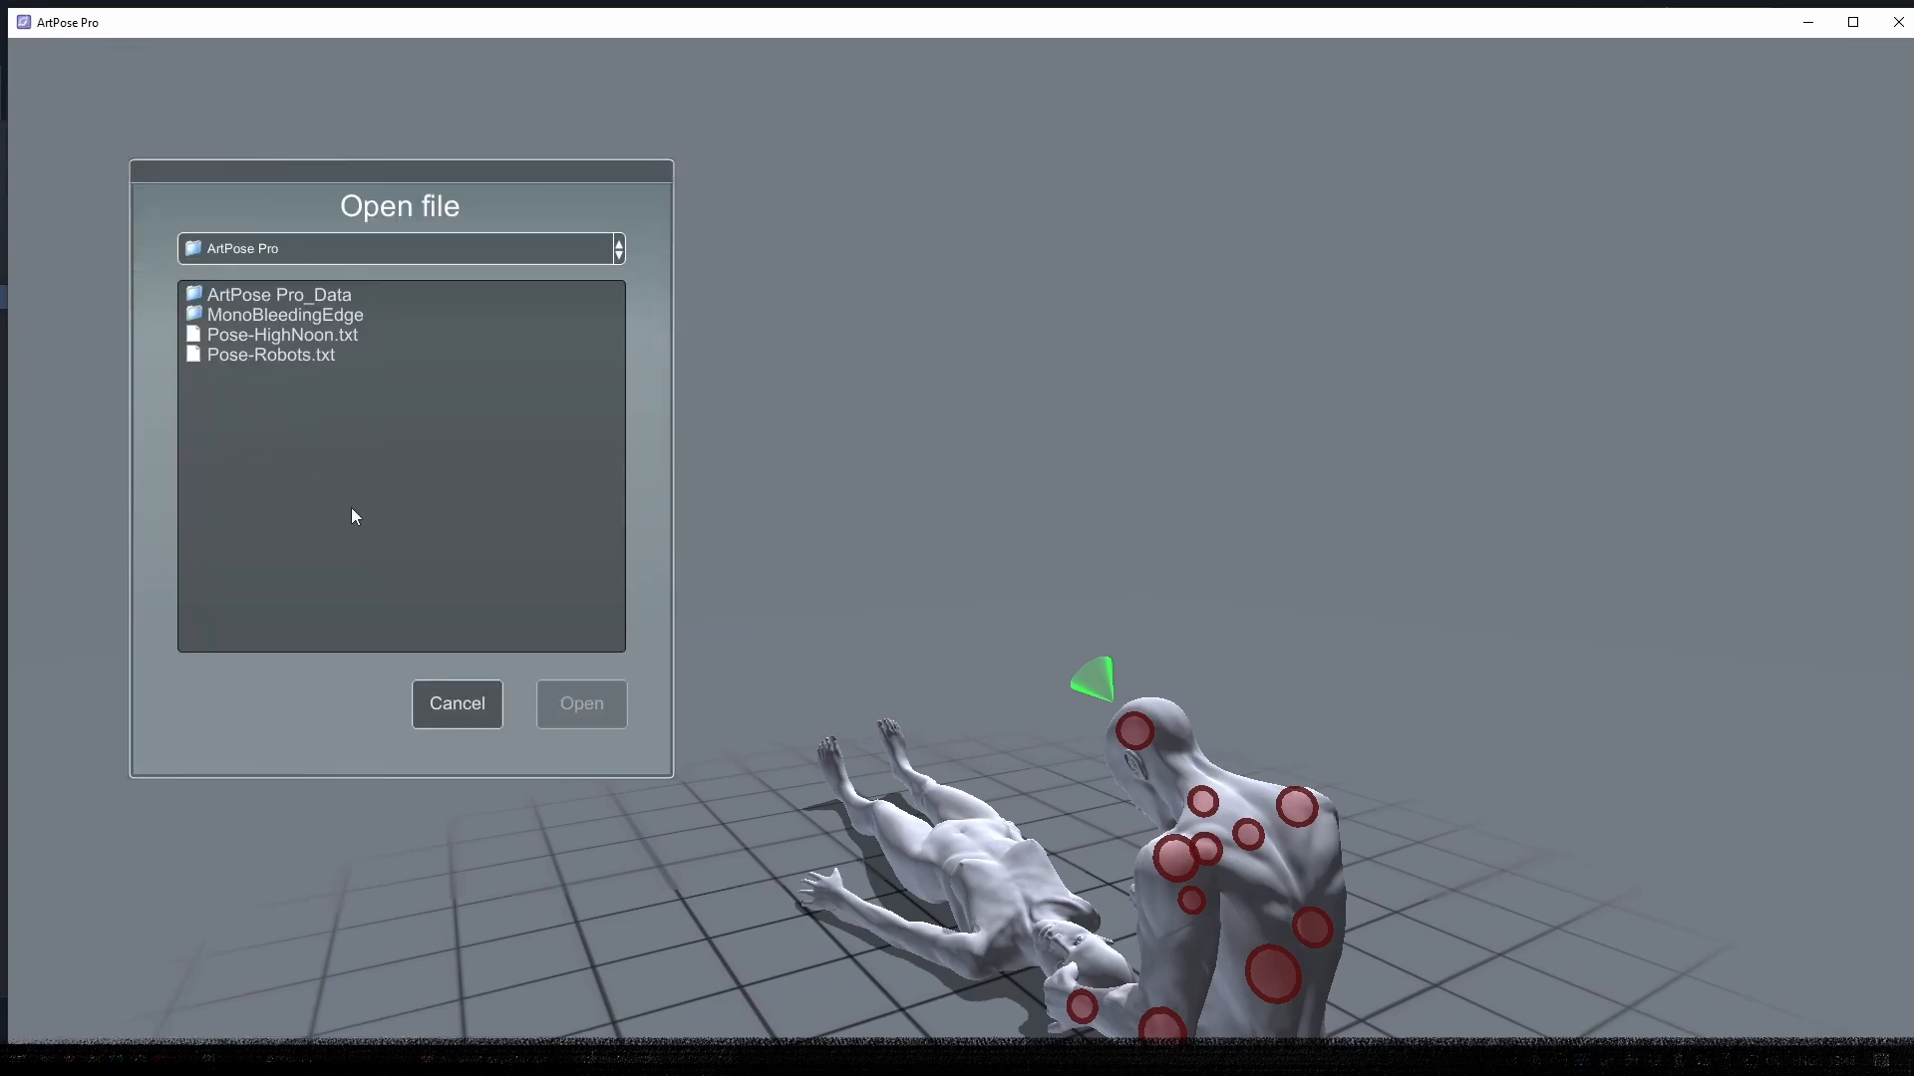
left_click(467, 705)
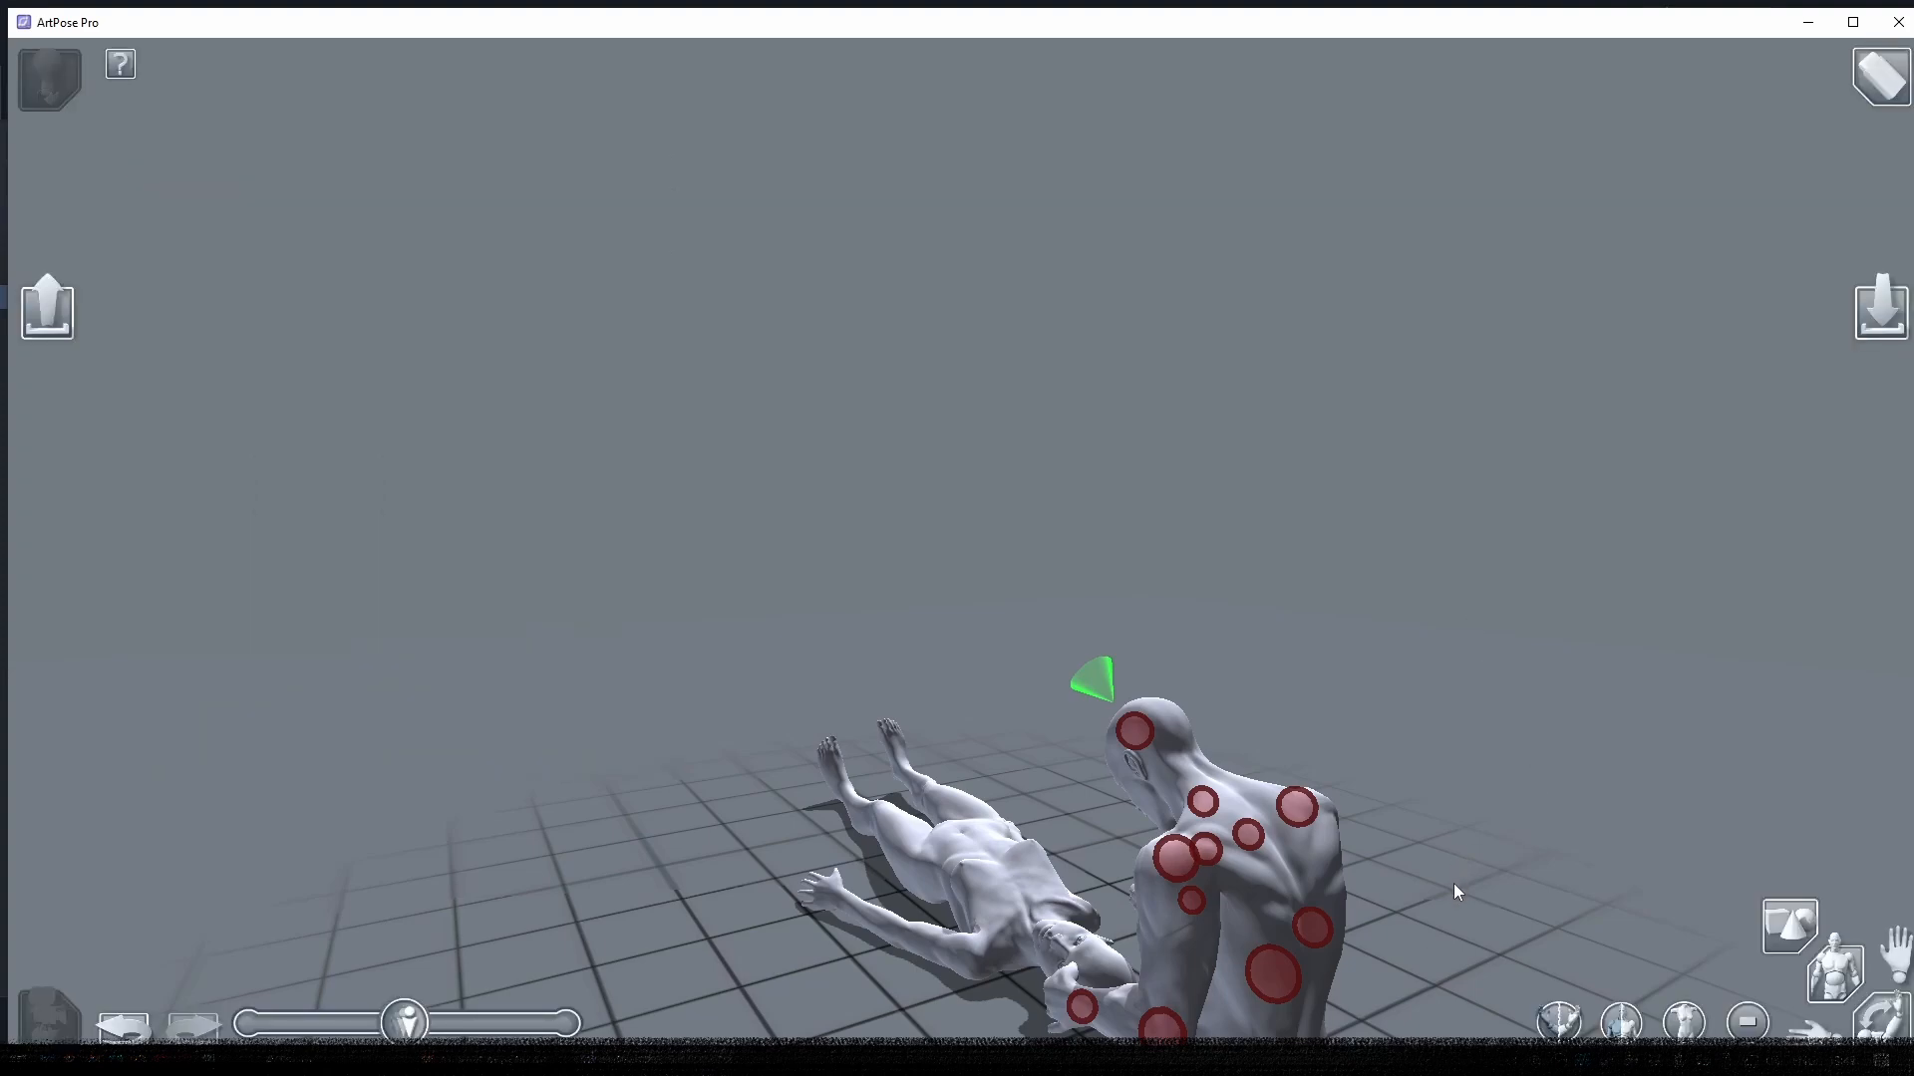
- Reframe the two posed figures in camera mode so both are in view, and return to pose mode
left_click(52, 1019)
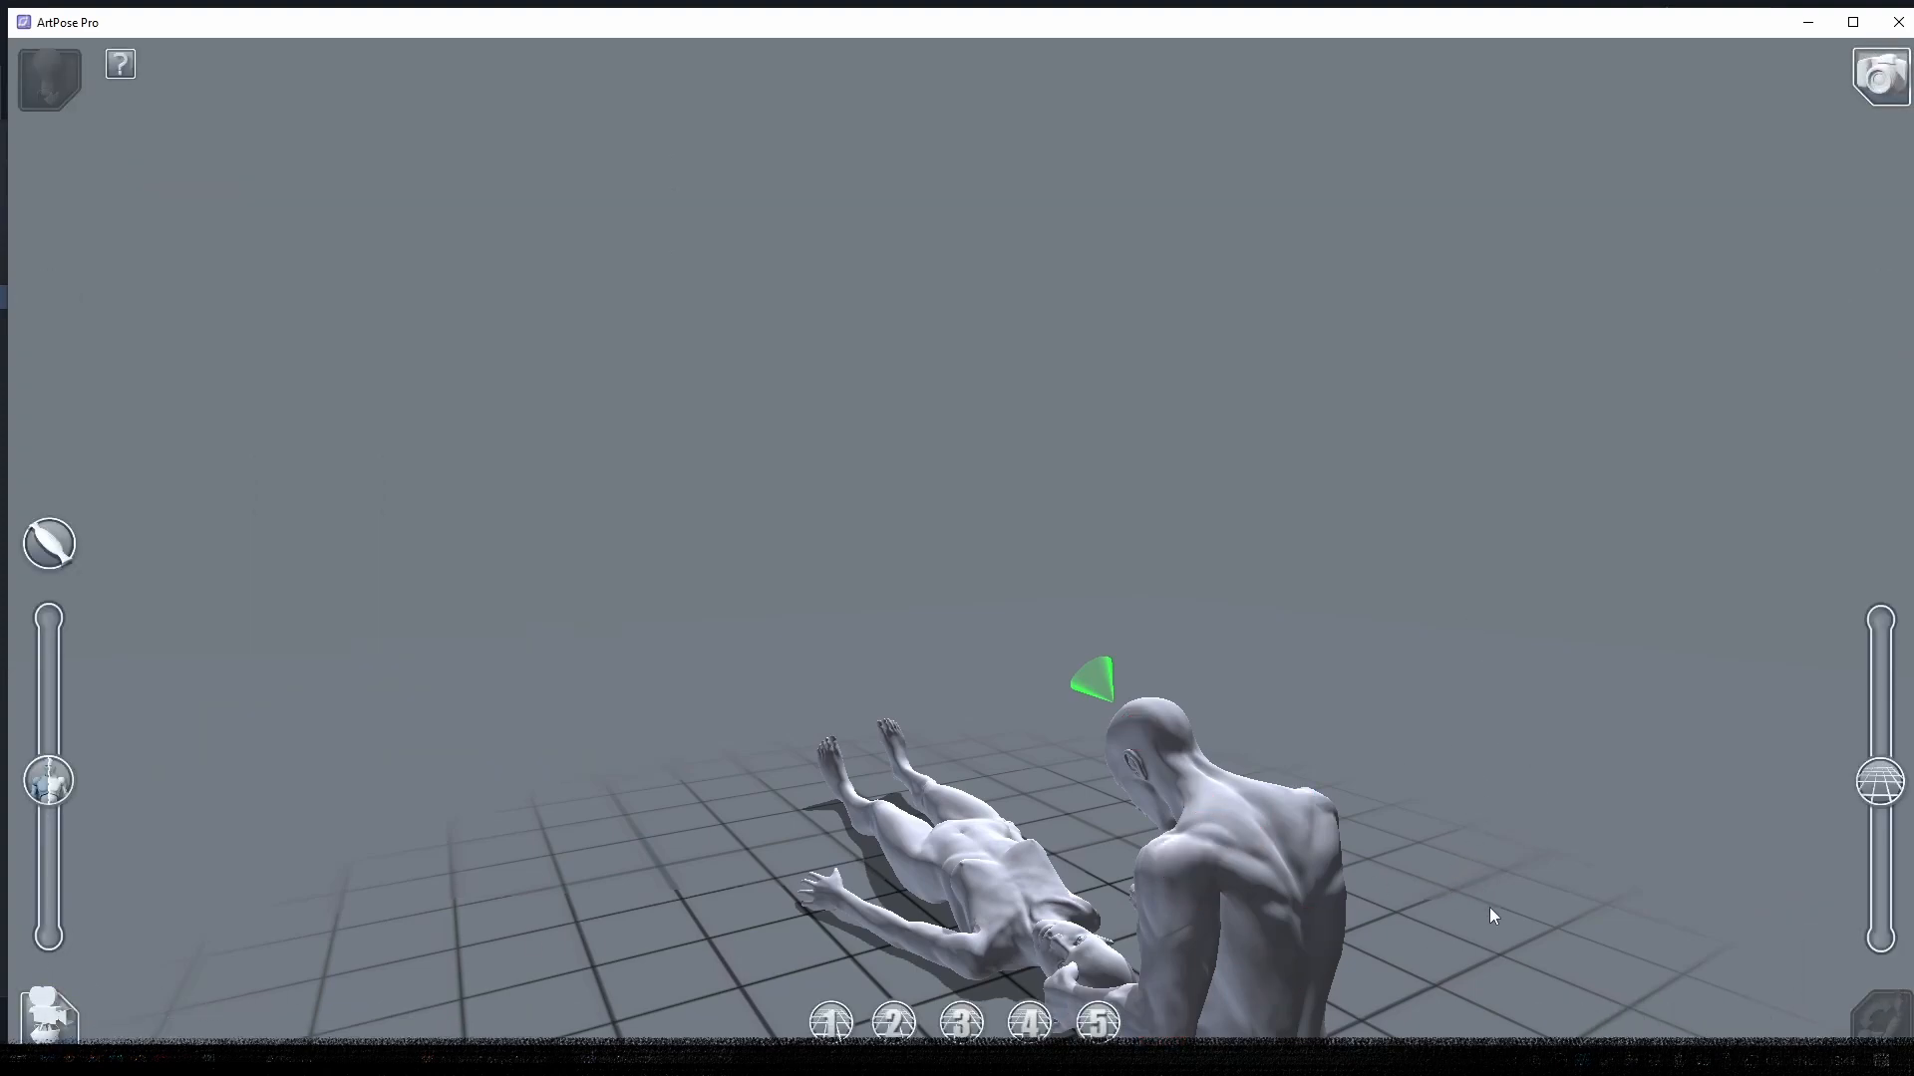
left_click_drag(1490, 908, 444, 1004)
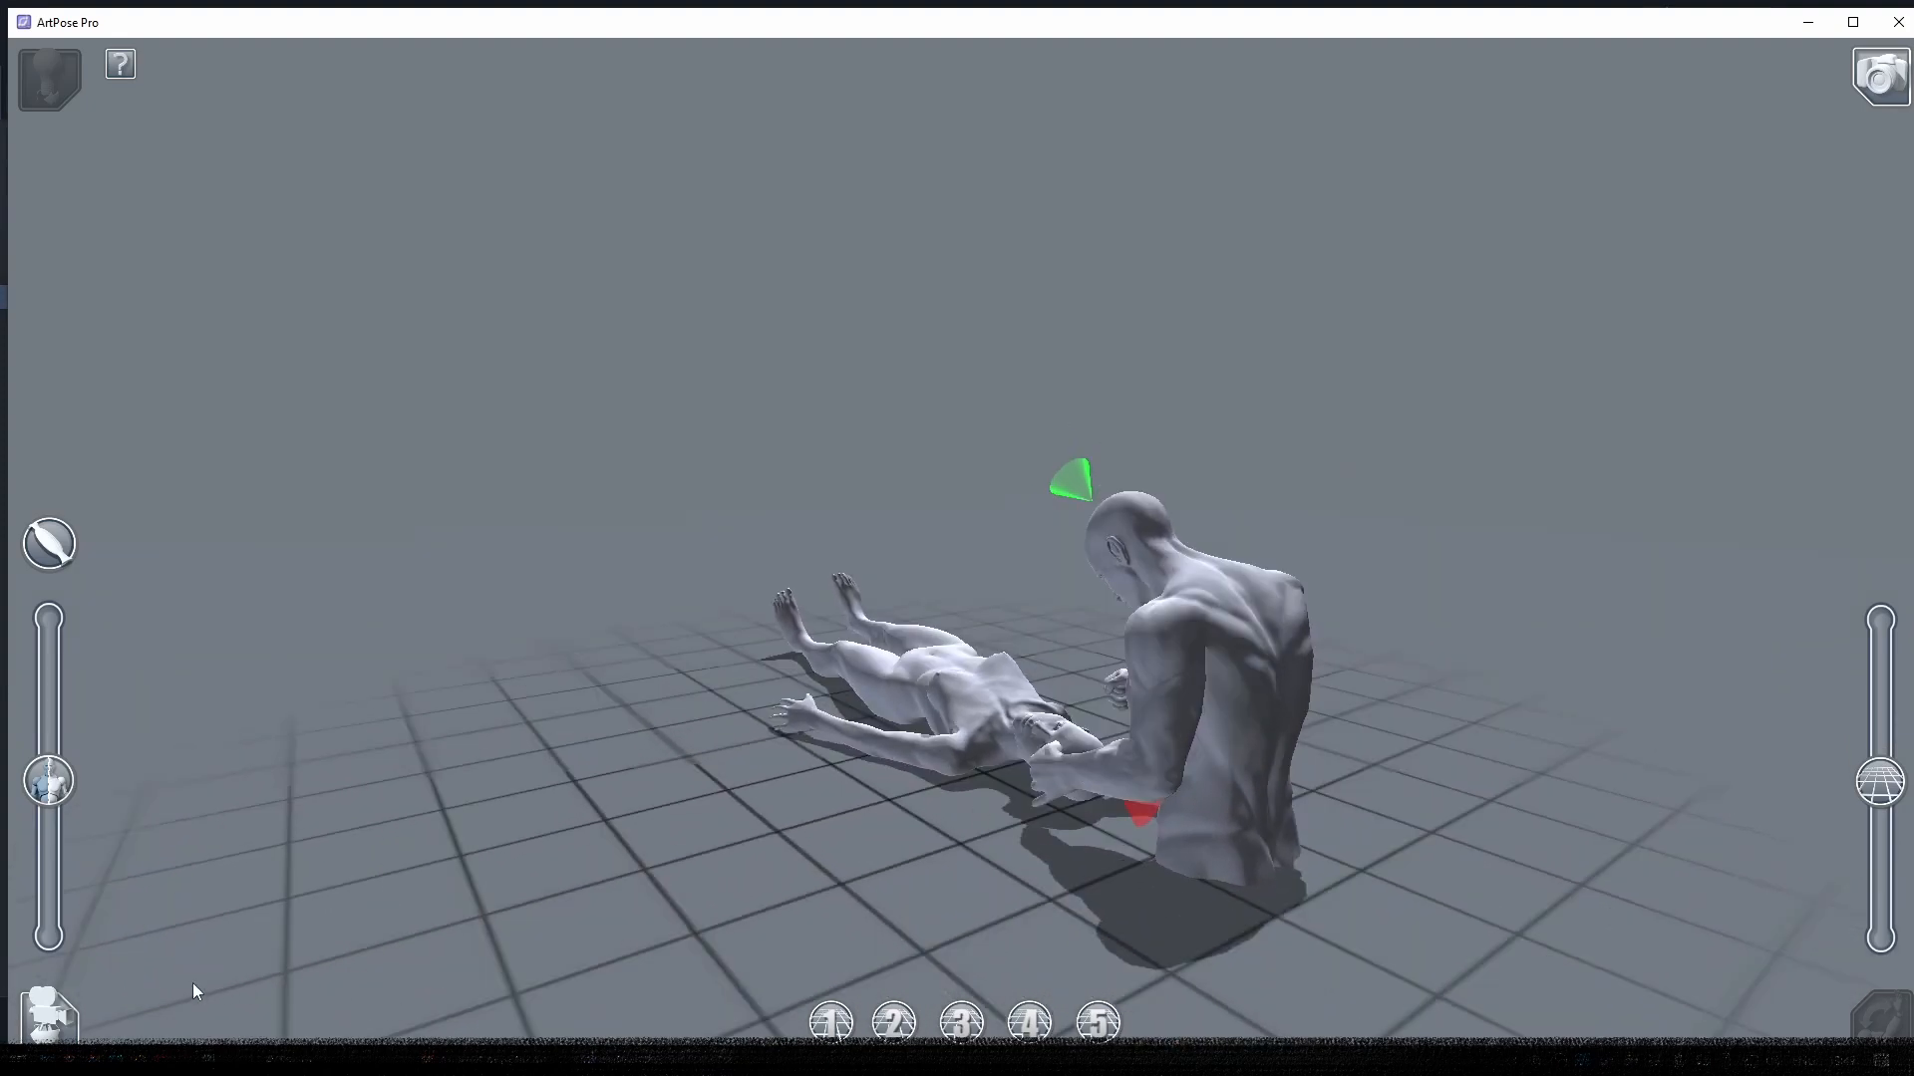
left_click(1879, 1017)
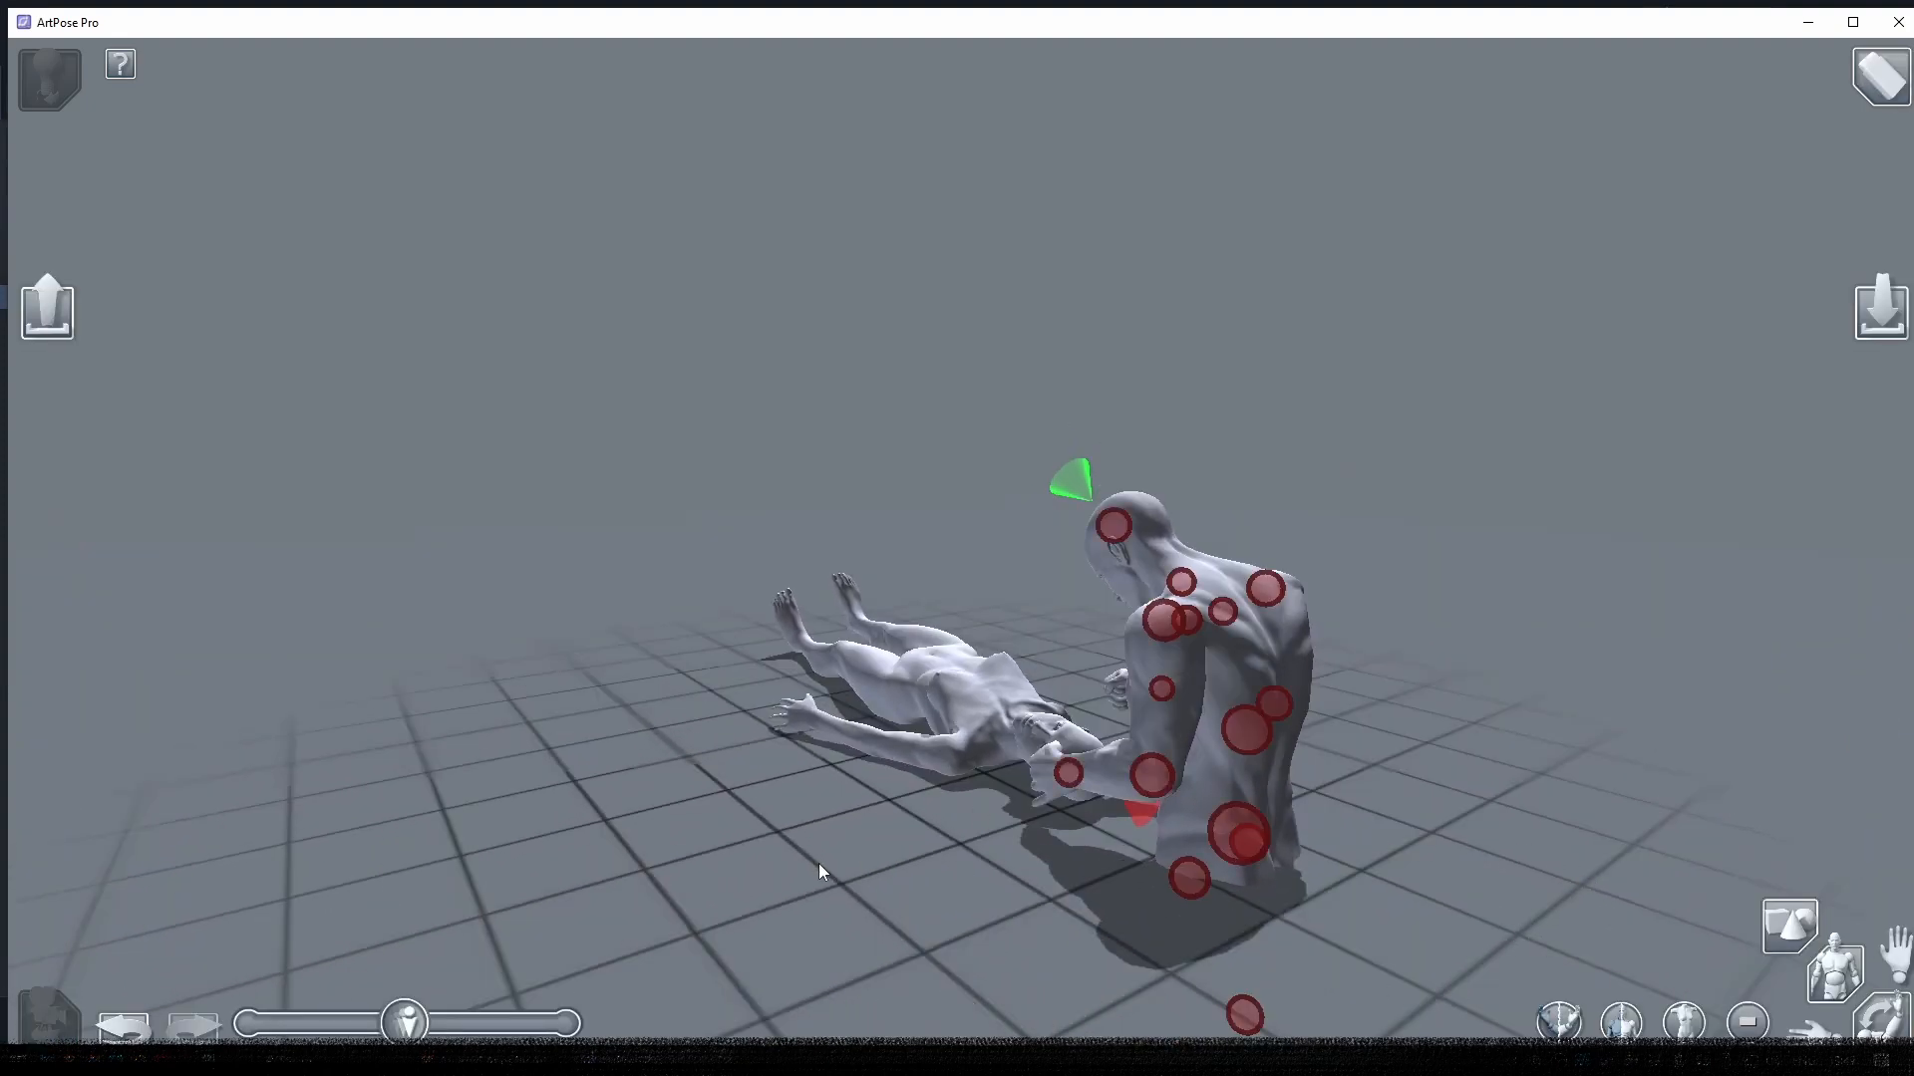
- Remove the kneeling figure from the scene and add it back, and undo and redo the last change
left_click(1747, 1022)
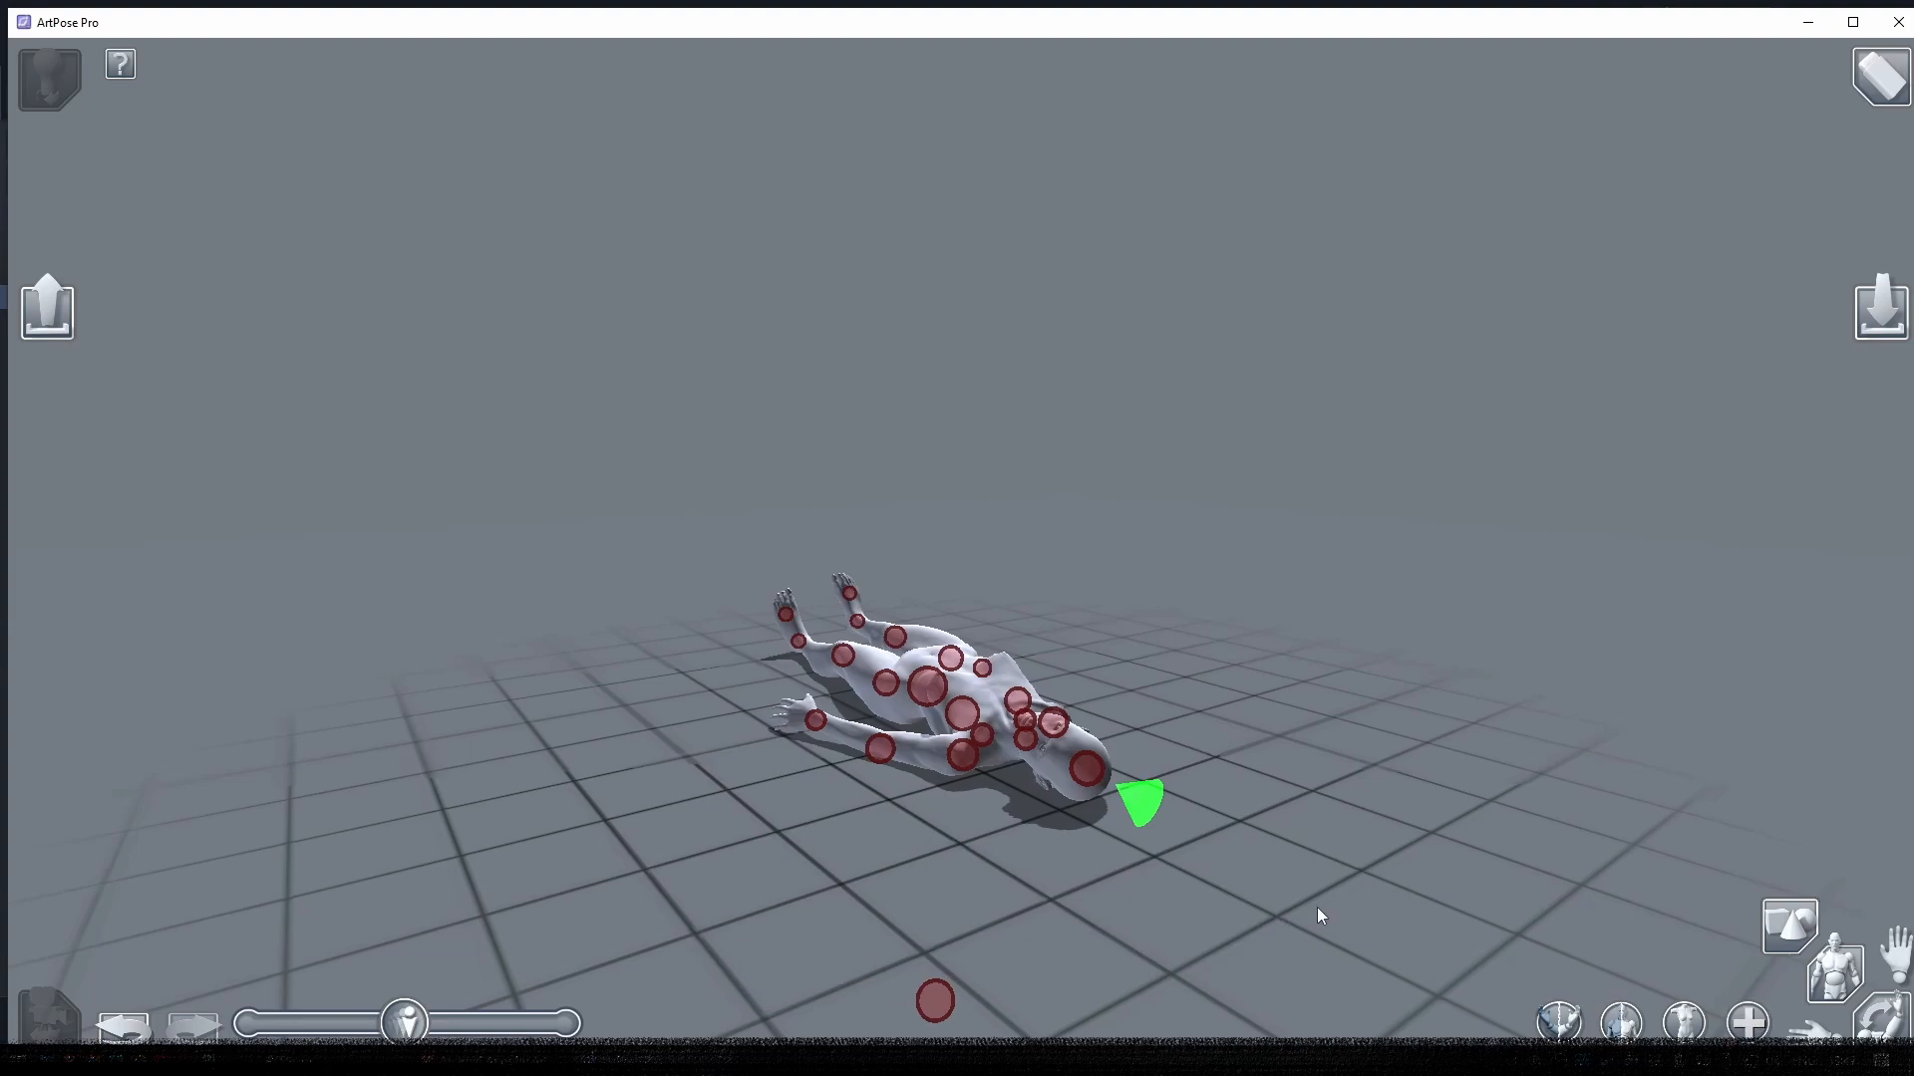
left_click(1747, 1021)
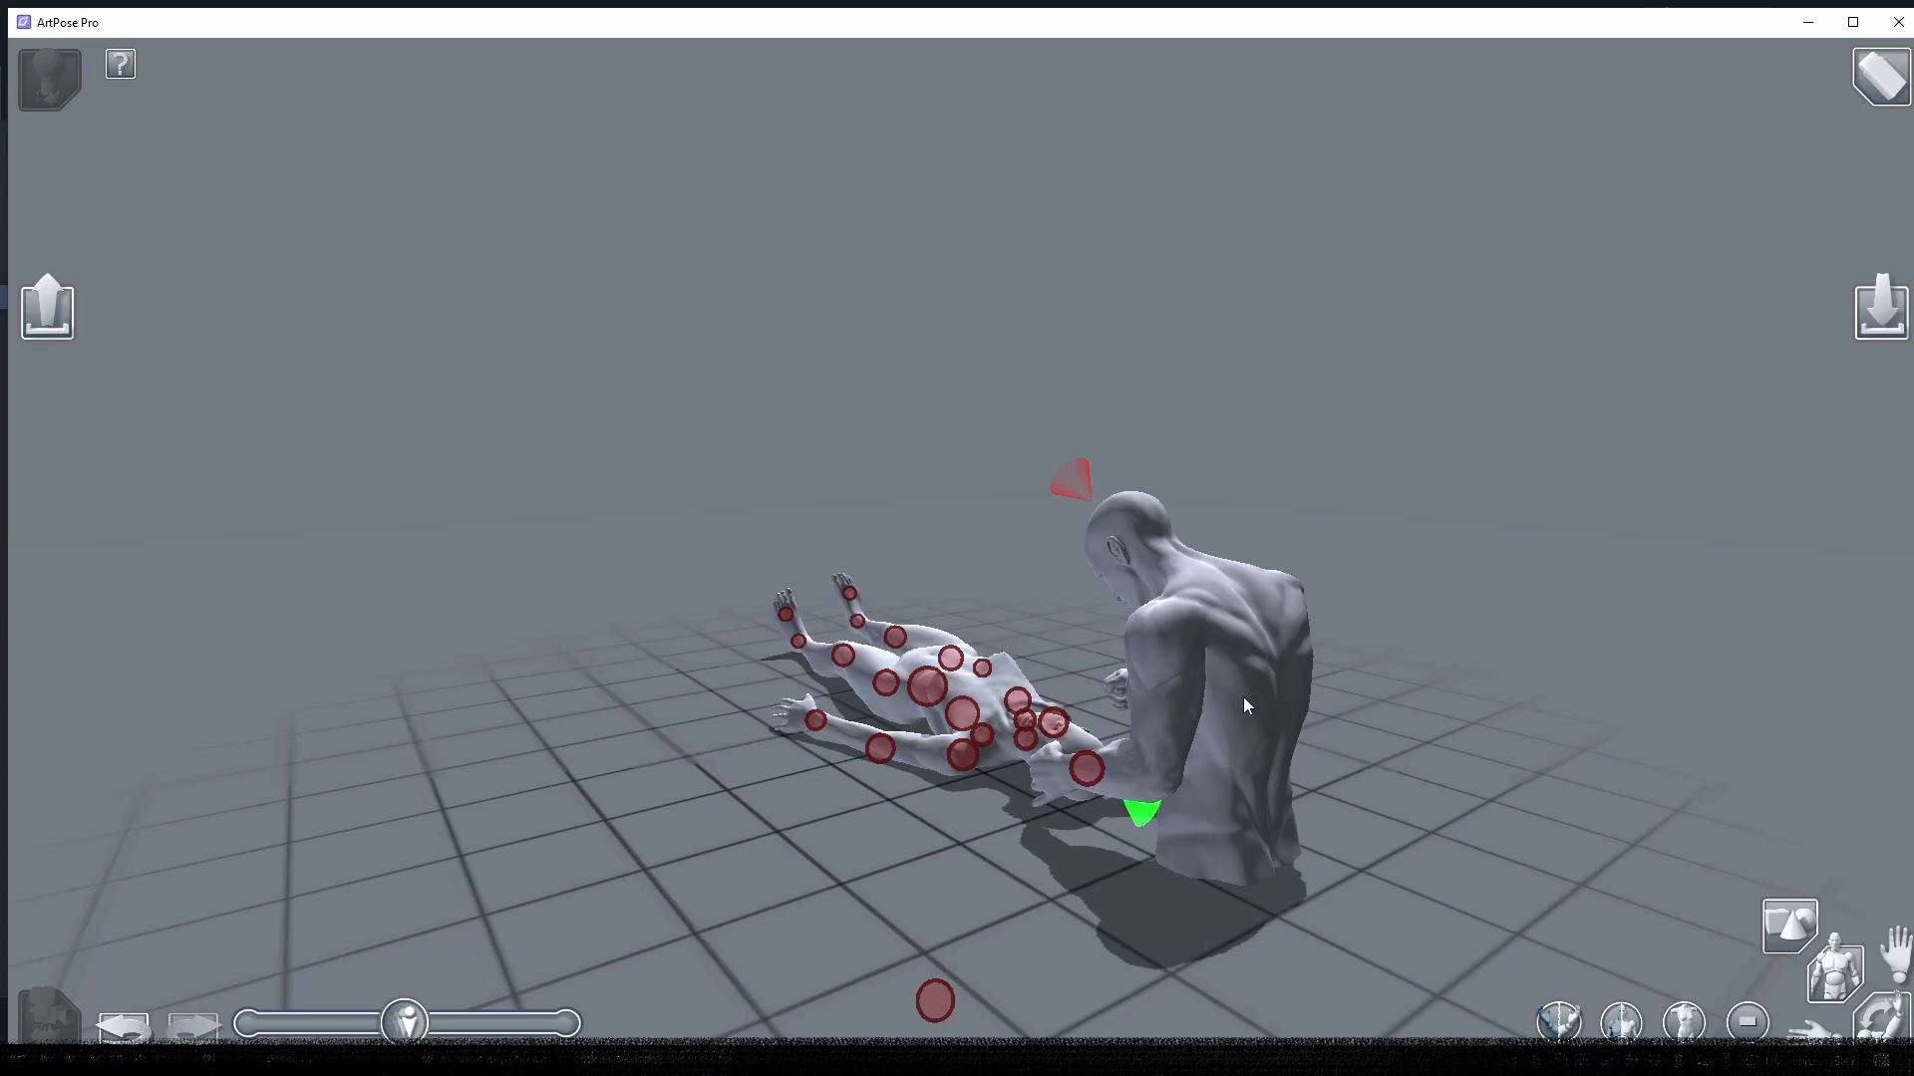
left_click_drag(798, 849, 937, 860)
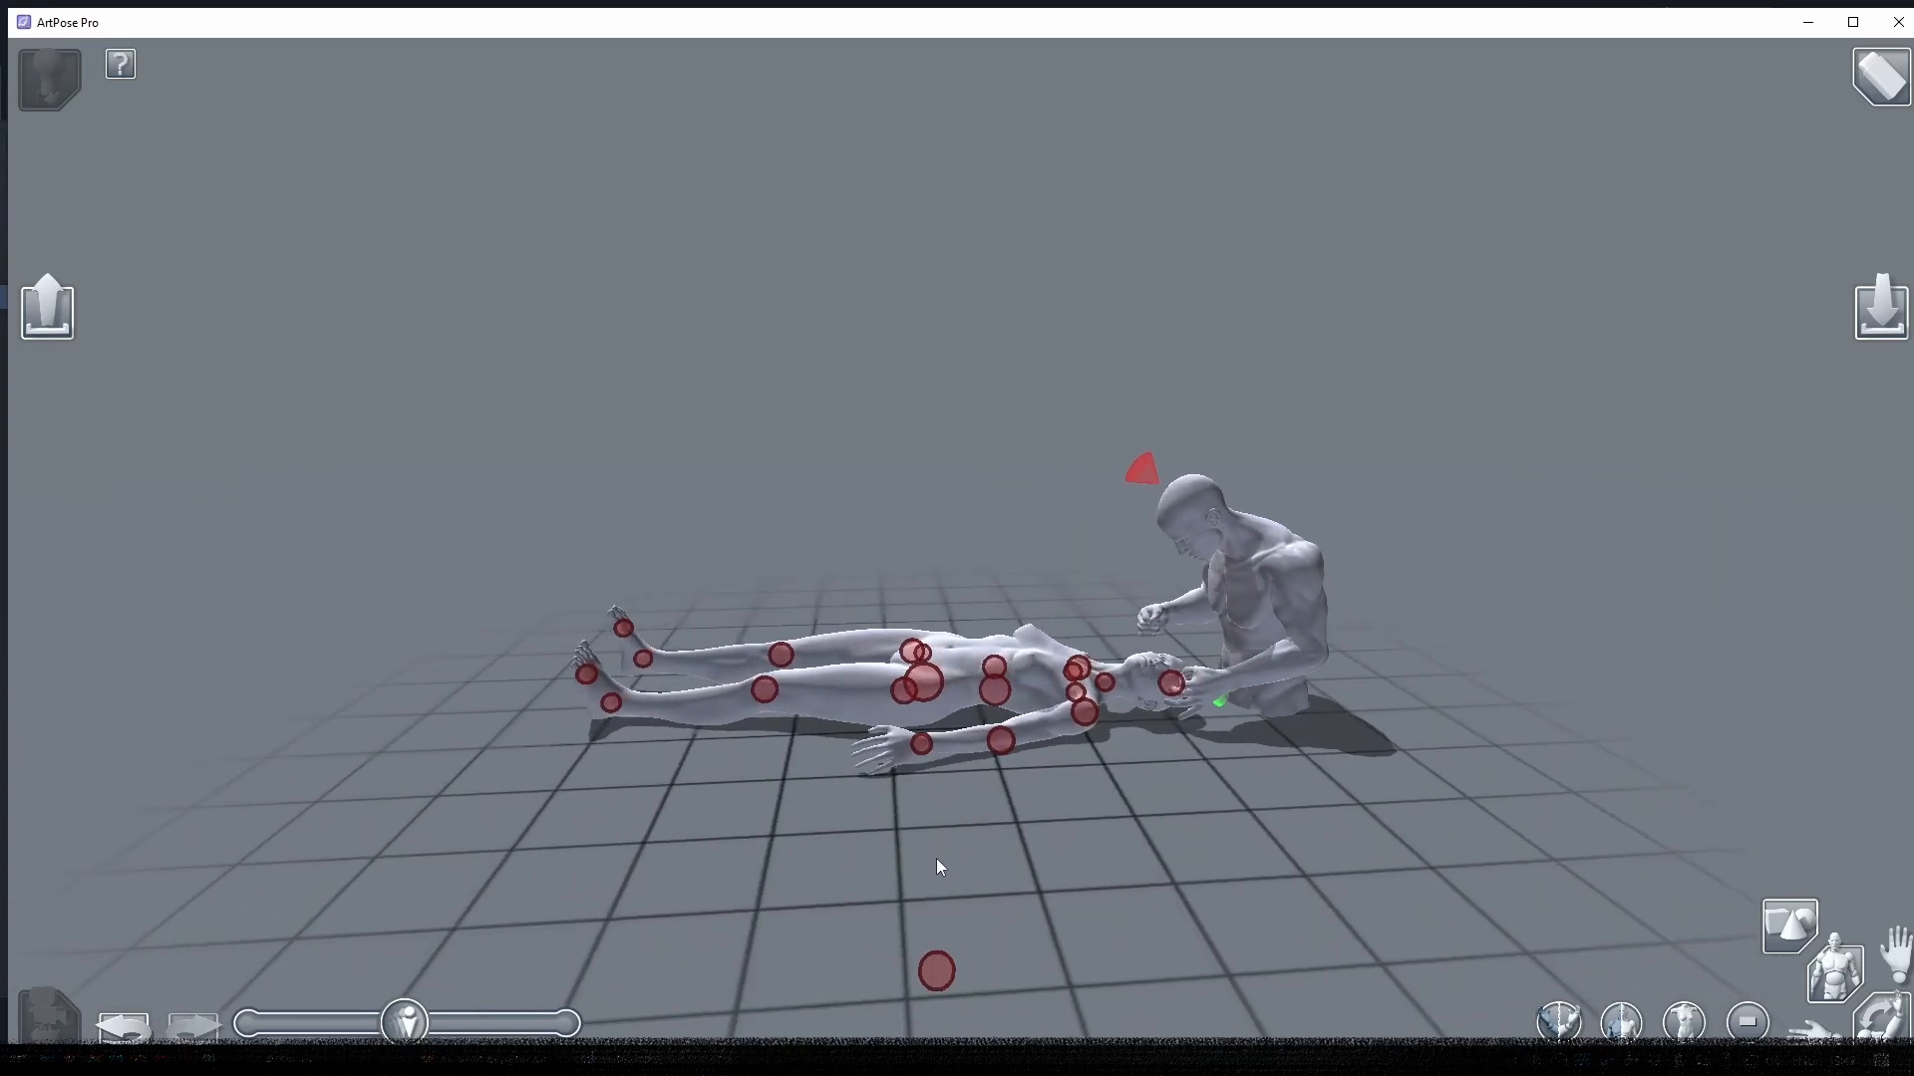
left_click(127, 1031)
left_click(200, 1033)
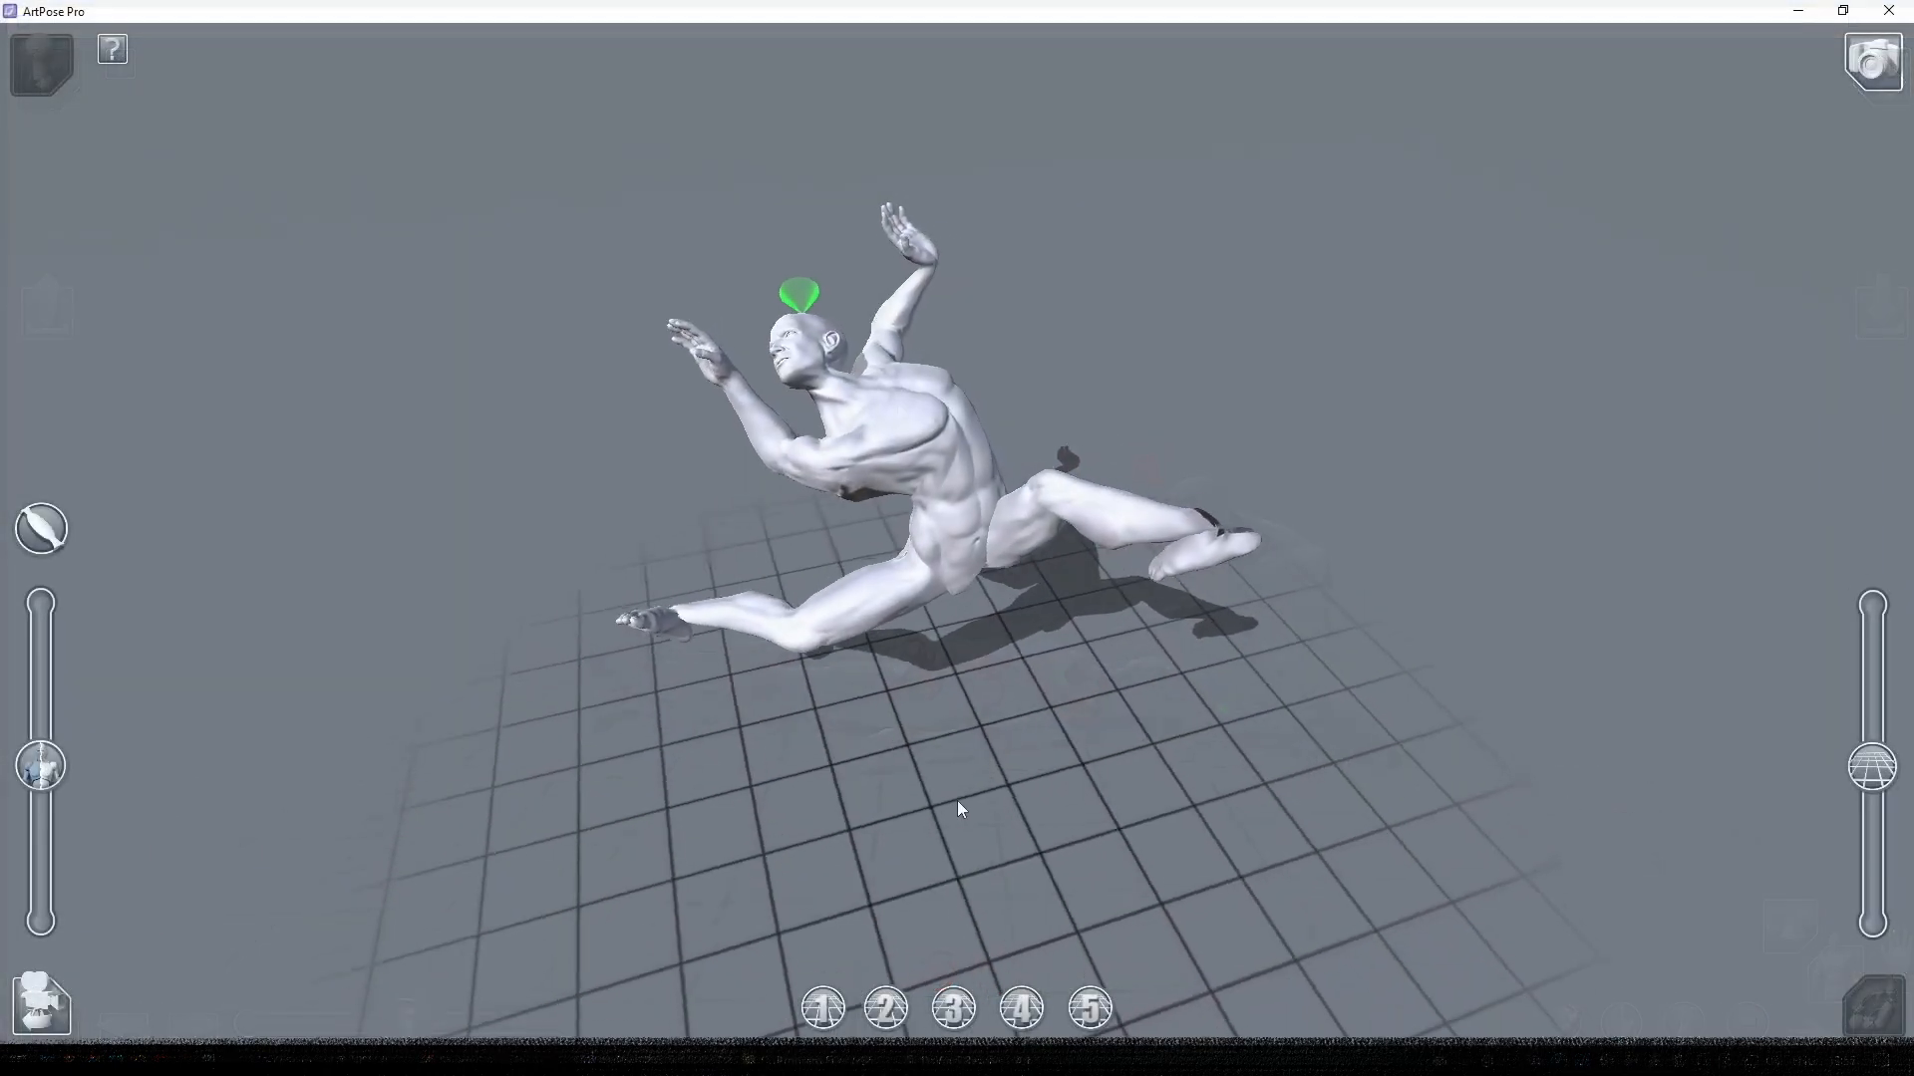
- Switch from camera mode to pose mode and reset the leaping figure to its default T-pose
left_click_drag(956, 799, 908, 830)
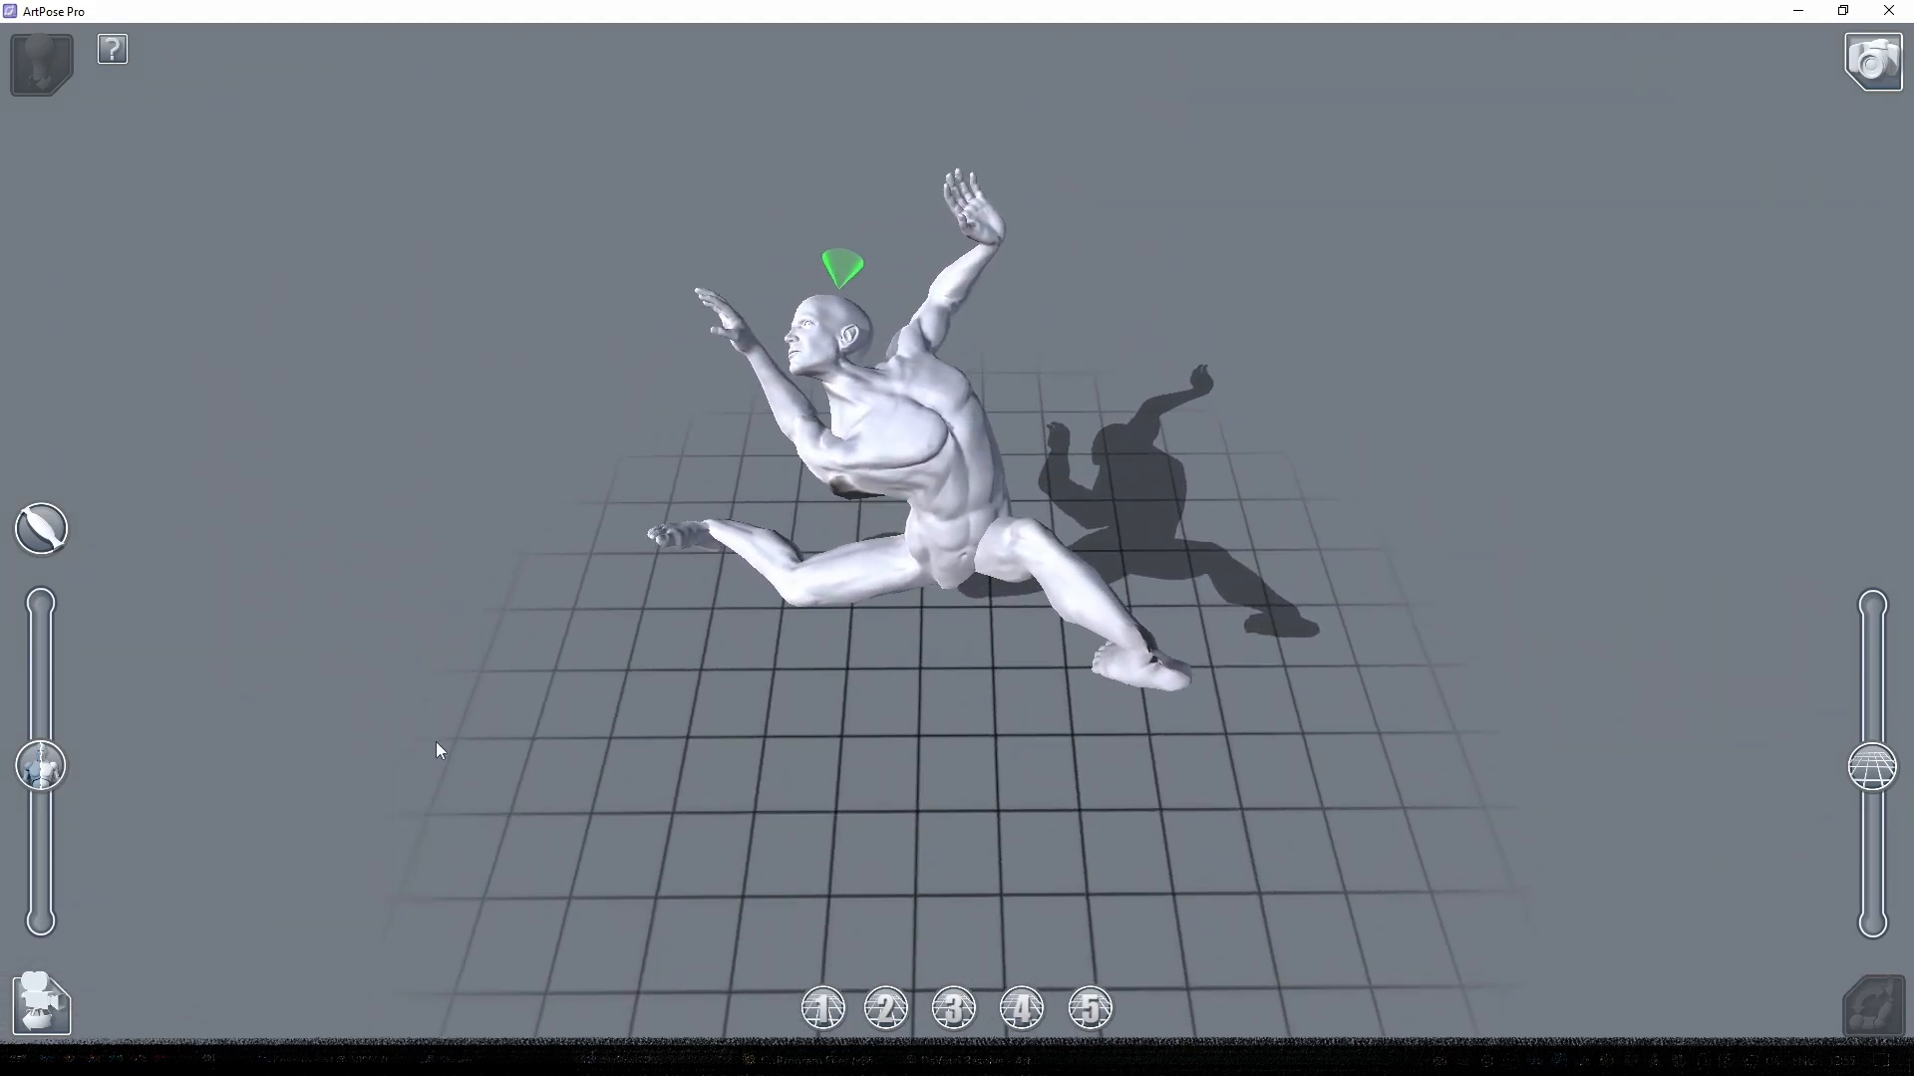
left_click(1874, 1004)
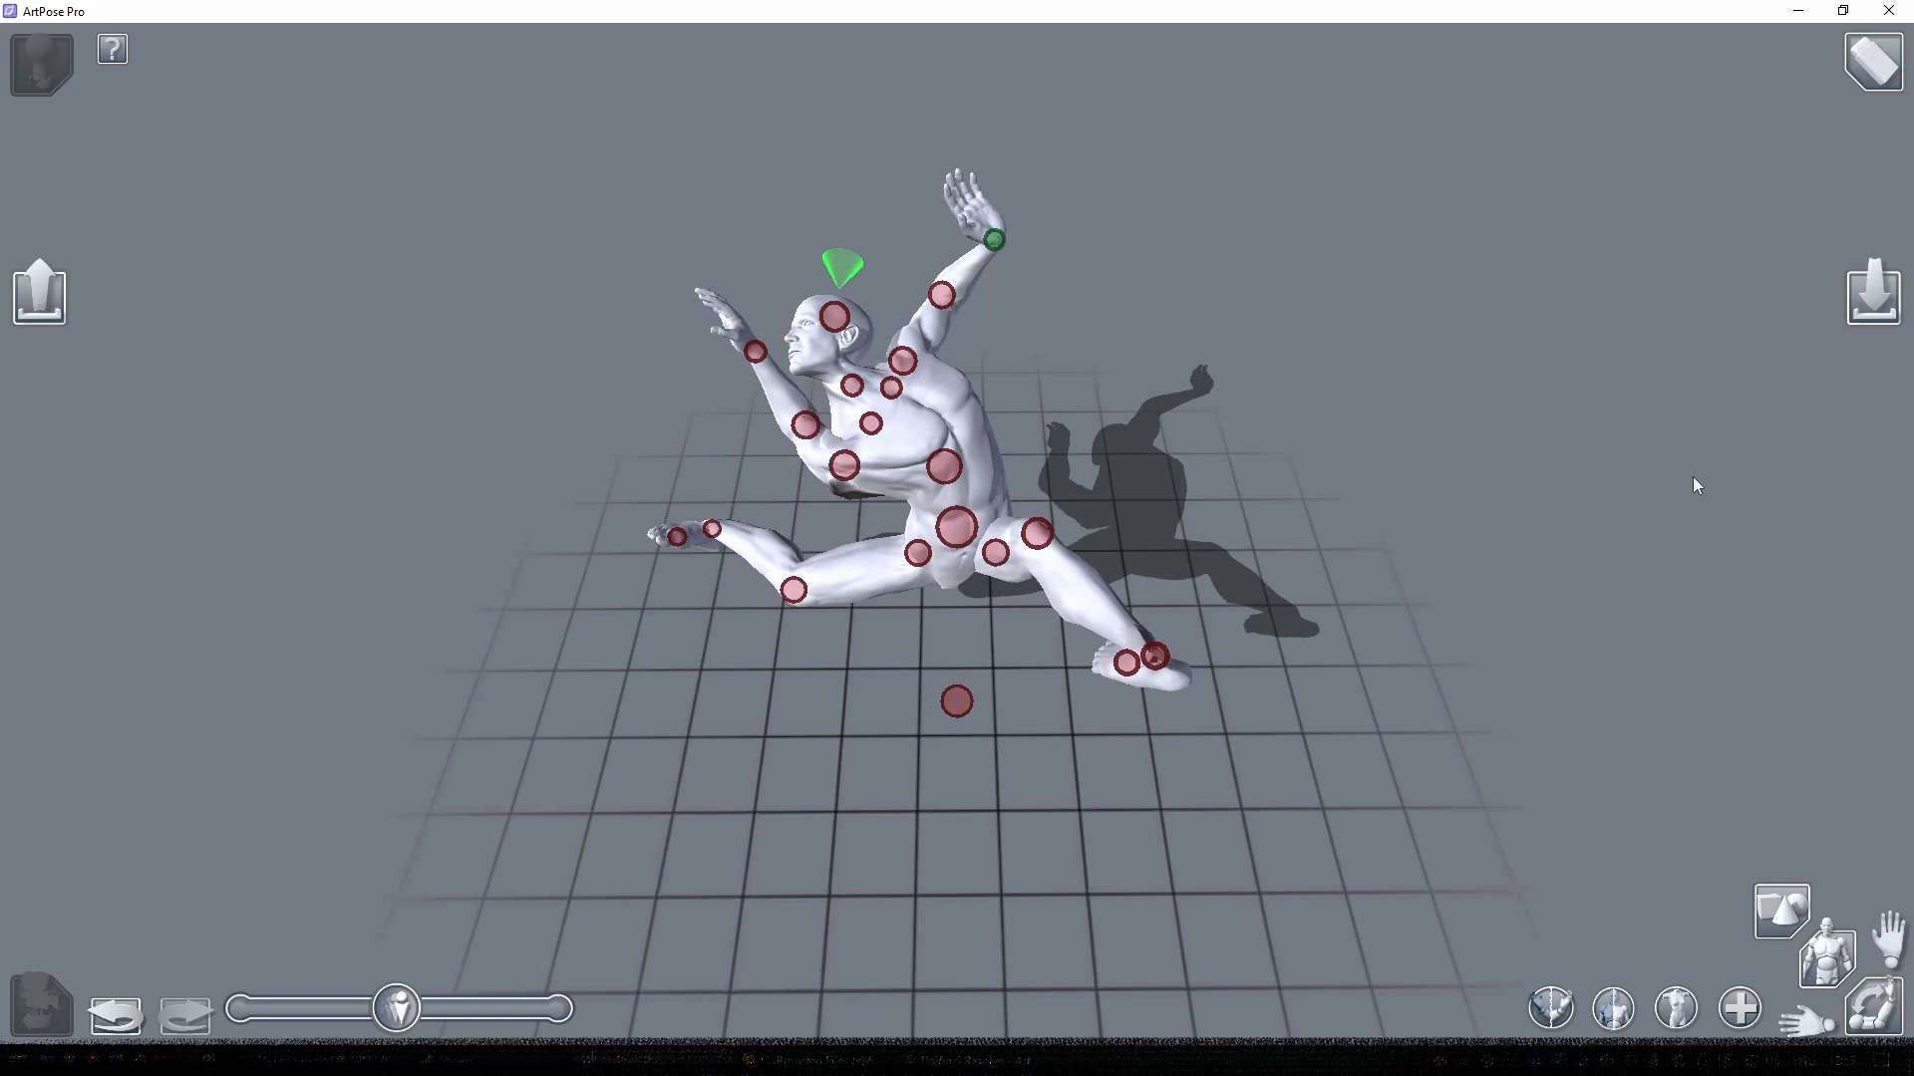
left_click(1872, 62)
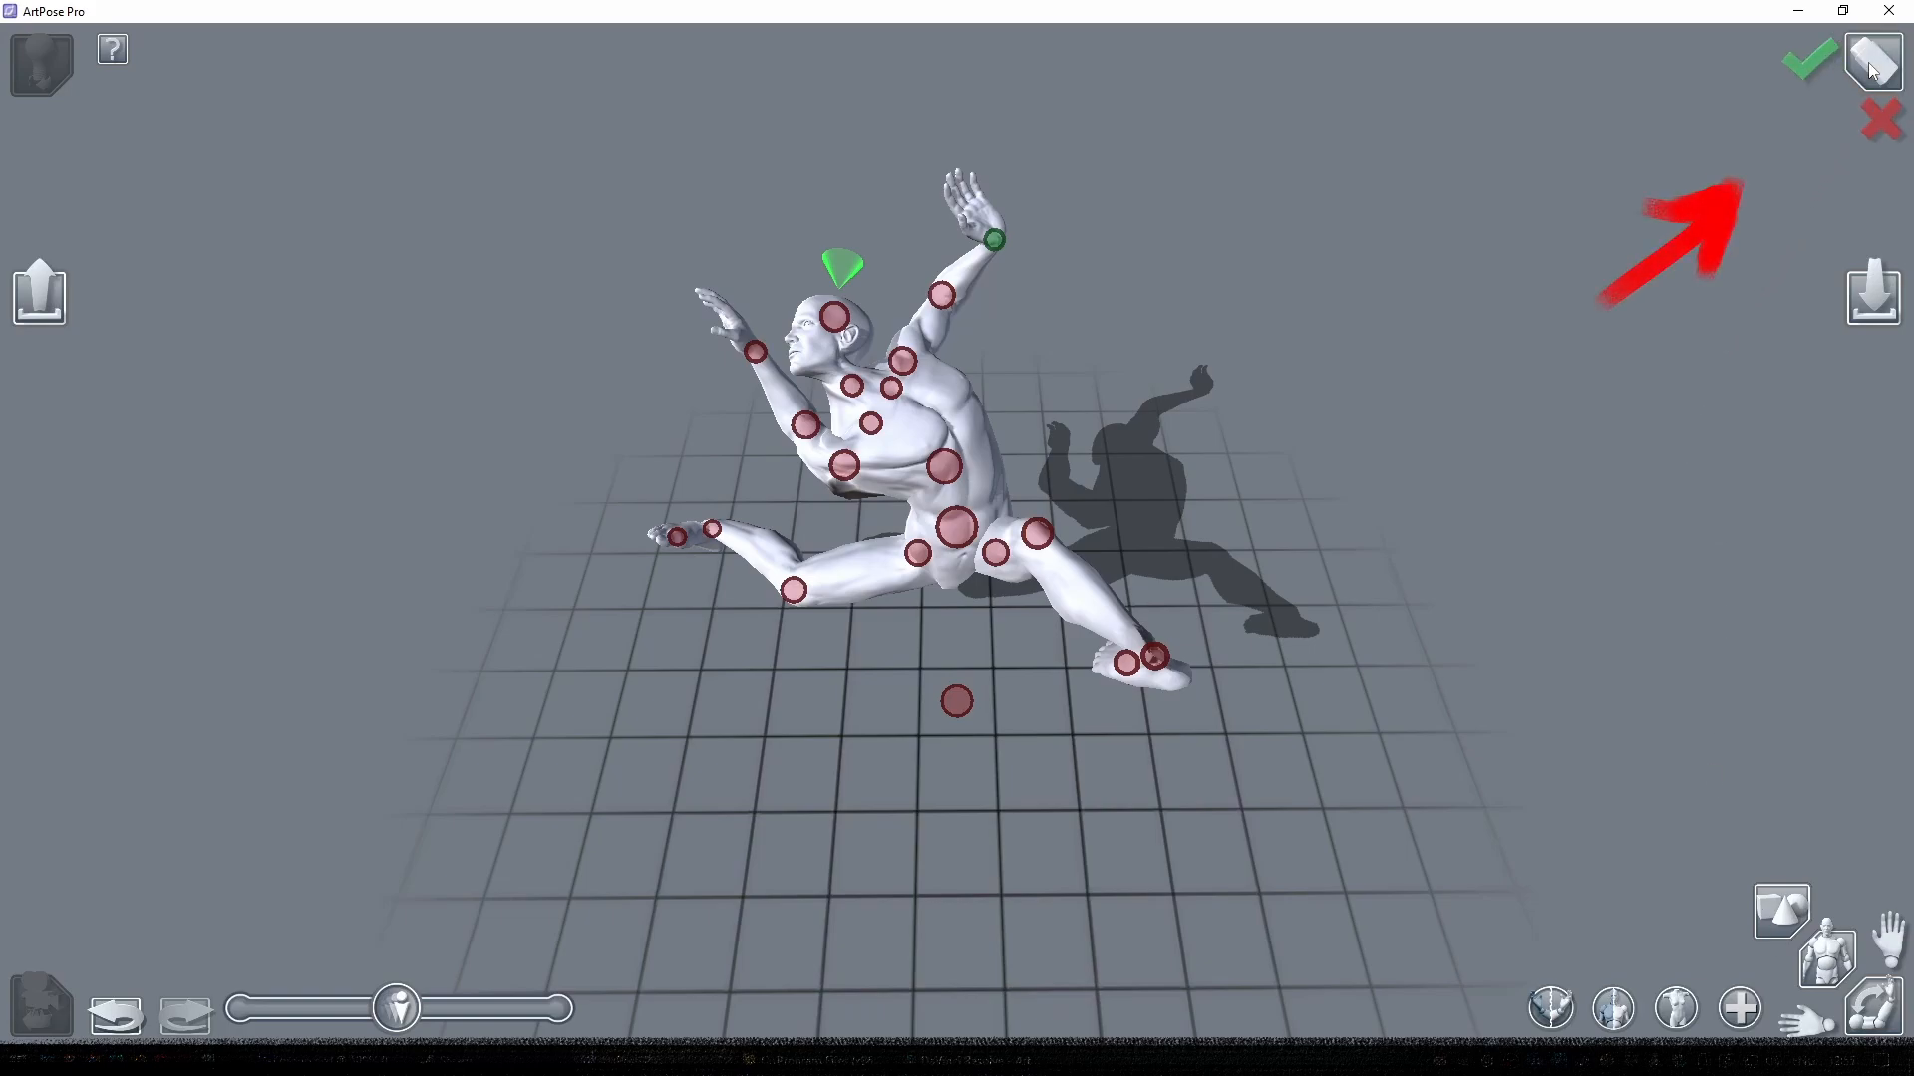
left_click(1806, 70)
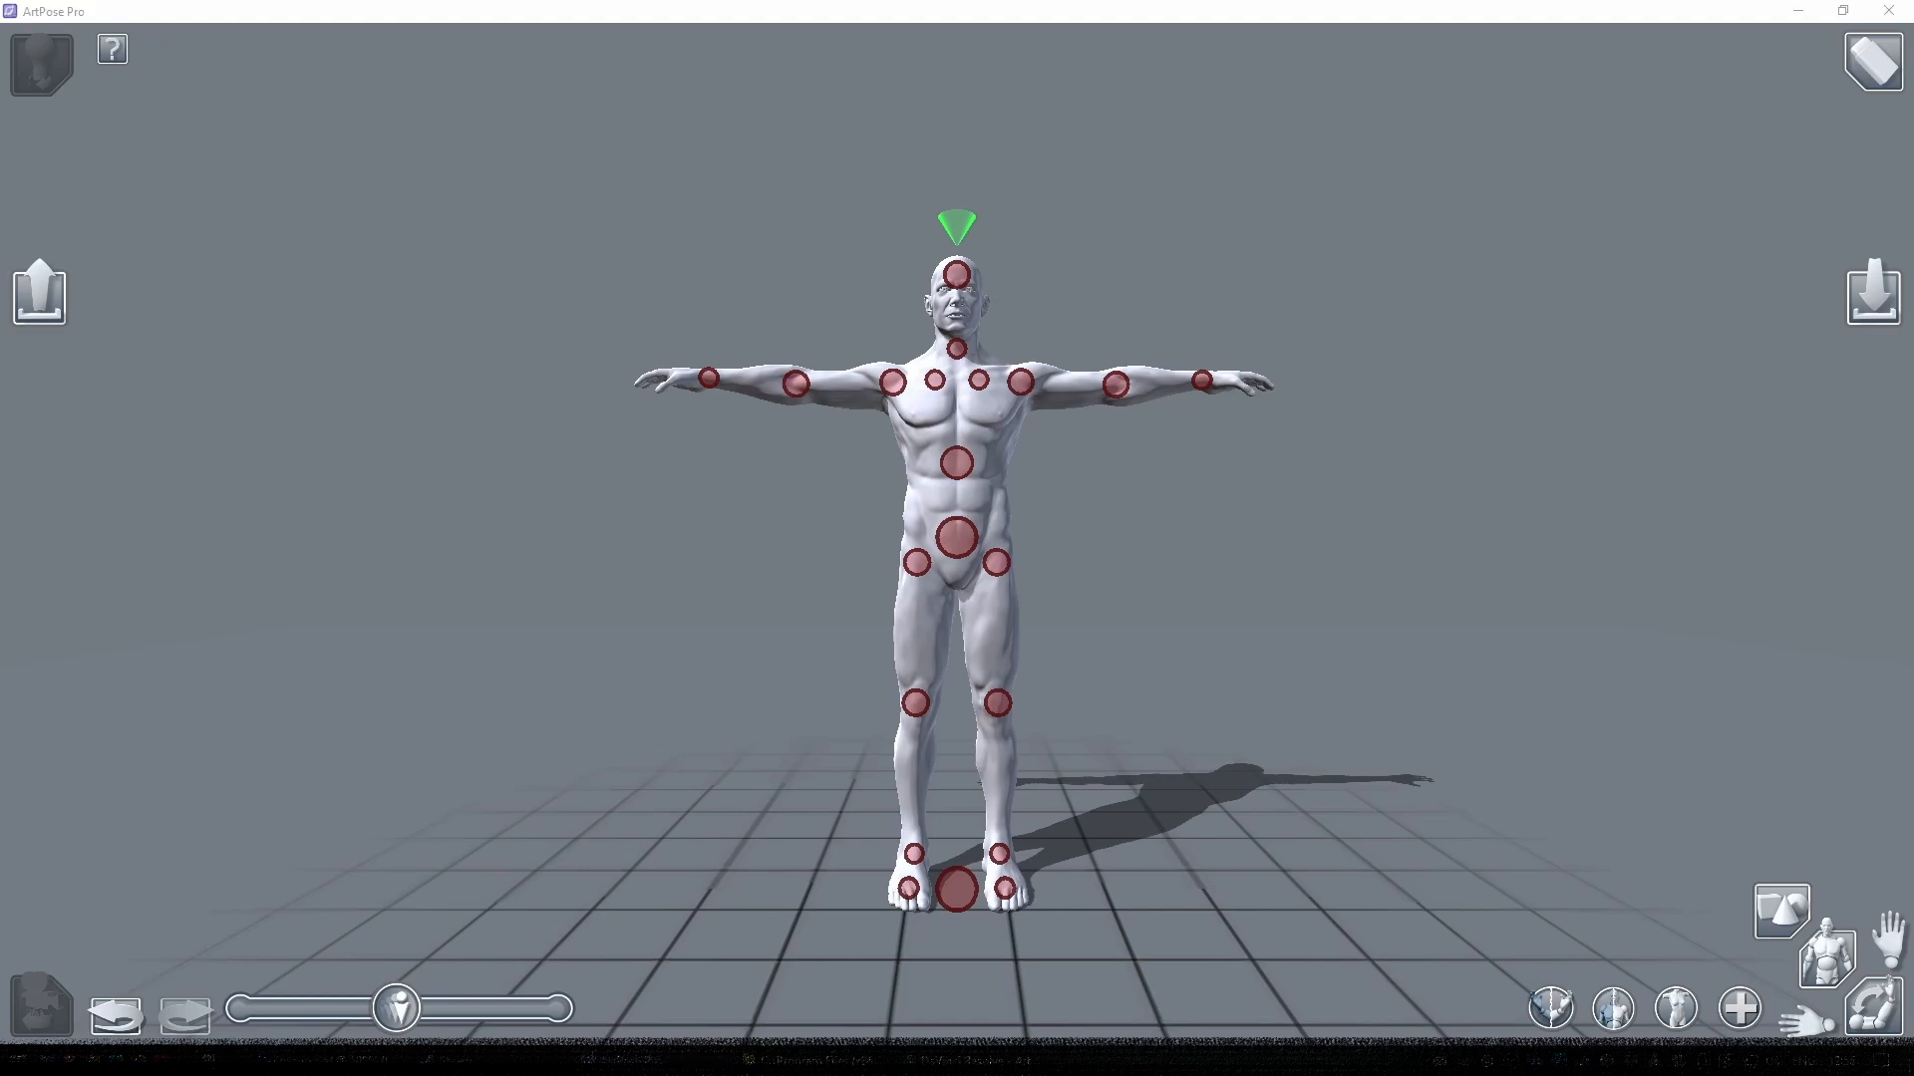
- Open the preset body pose library and look through pose sets 1 to 4
left_click(1834, 962)
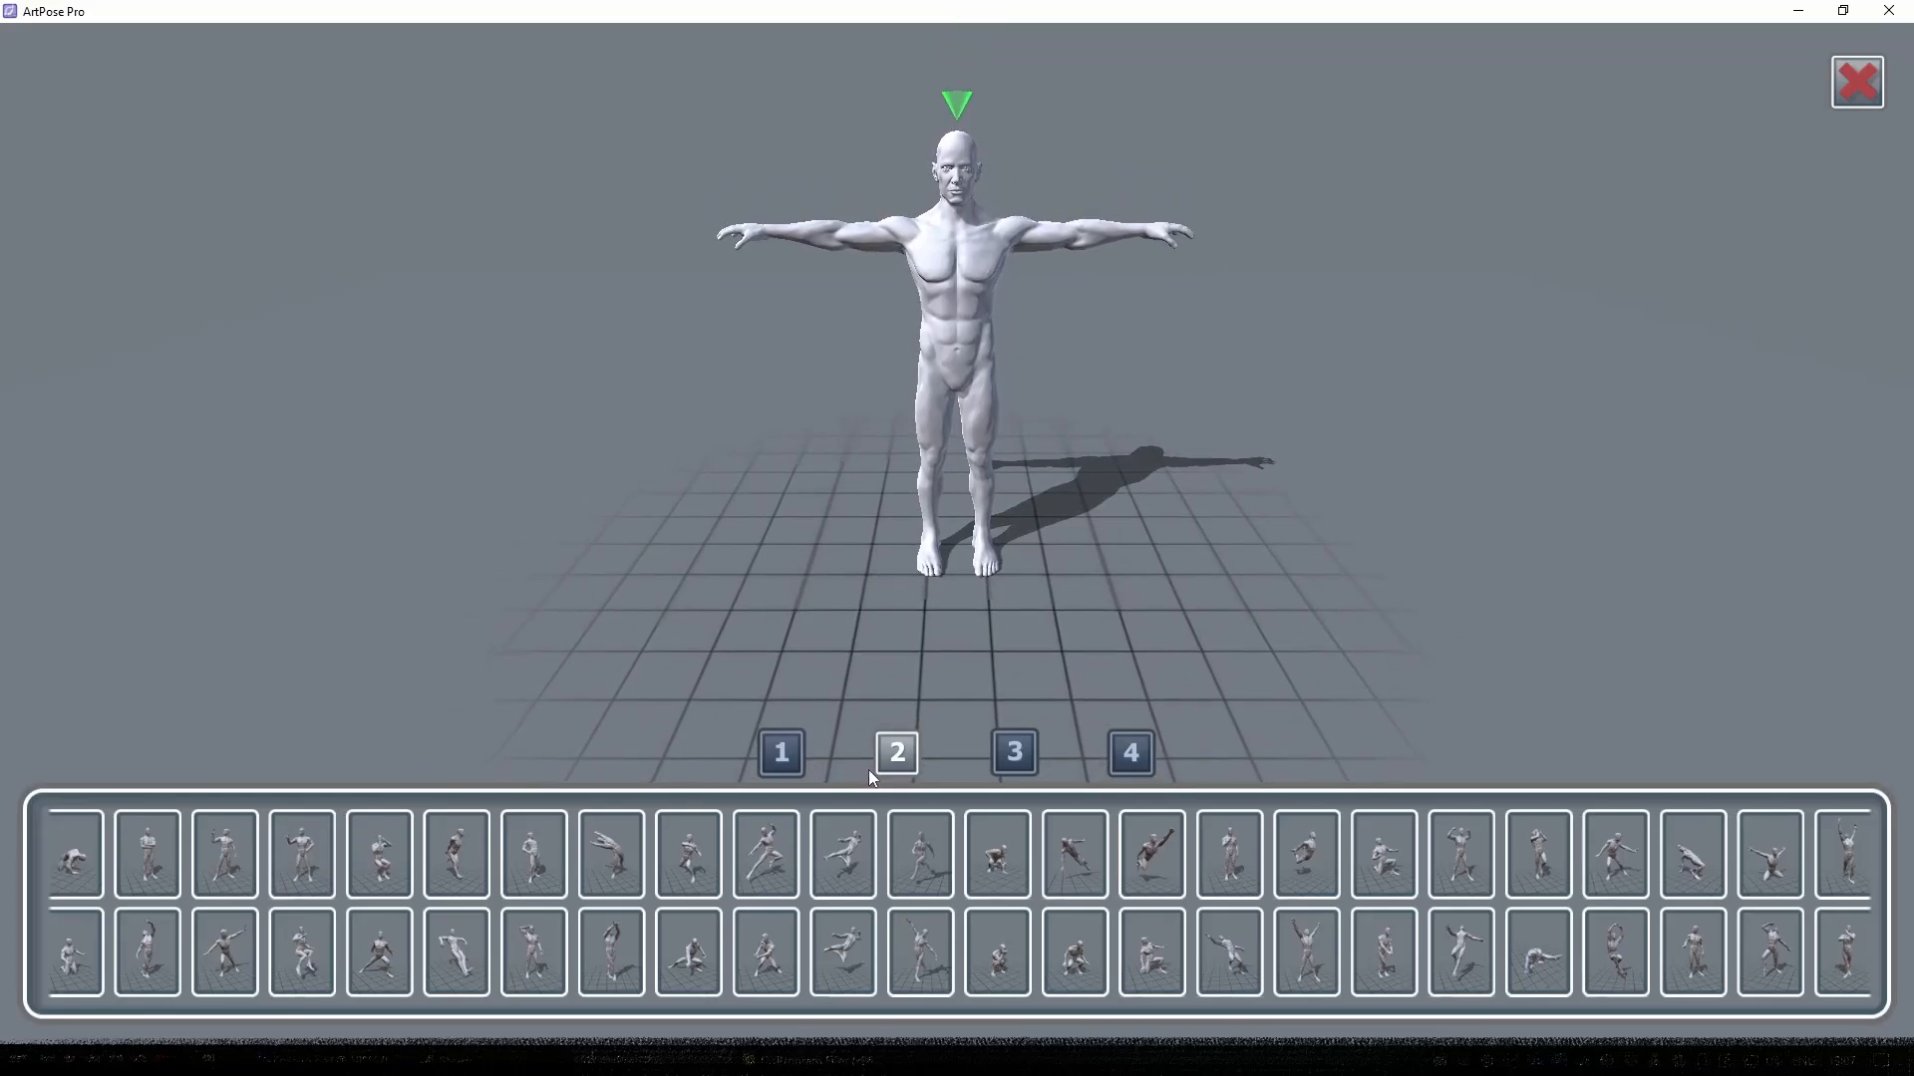
left_click(782, 753)
left_click(897, 752)
left_click(1014, 753)
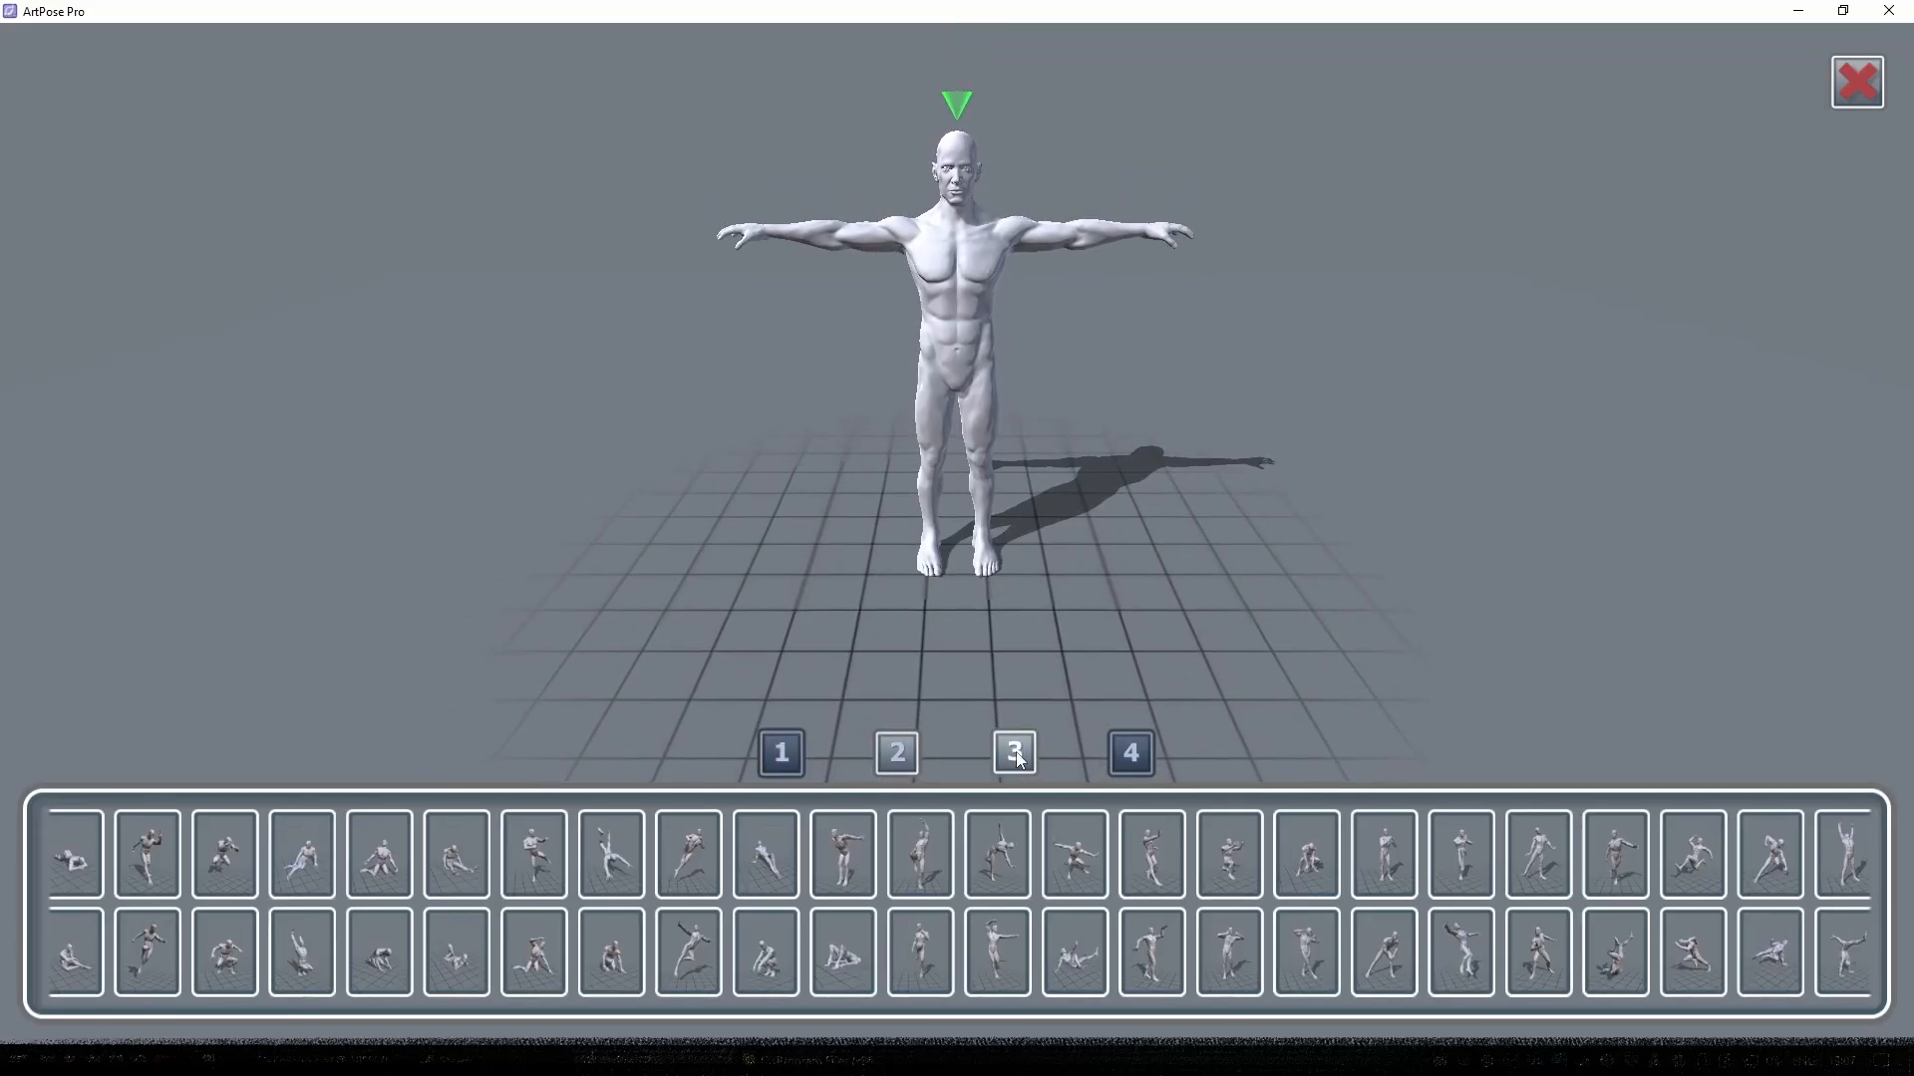
left_click(1150, 757)
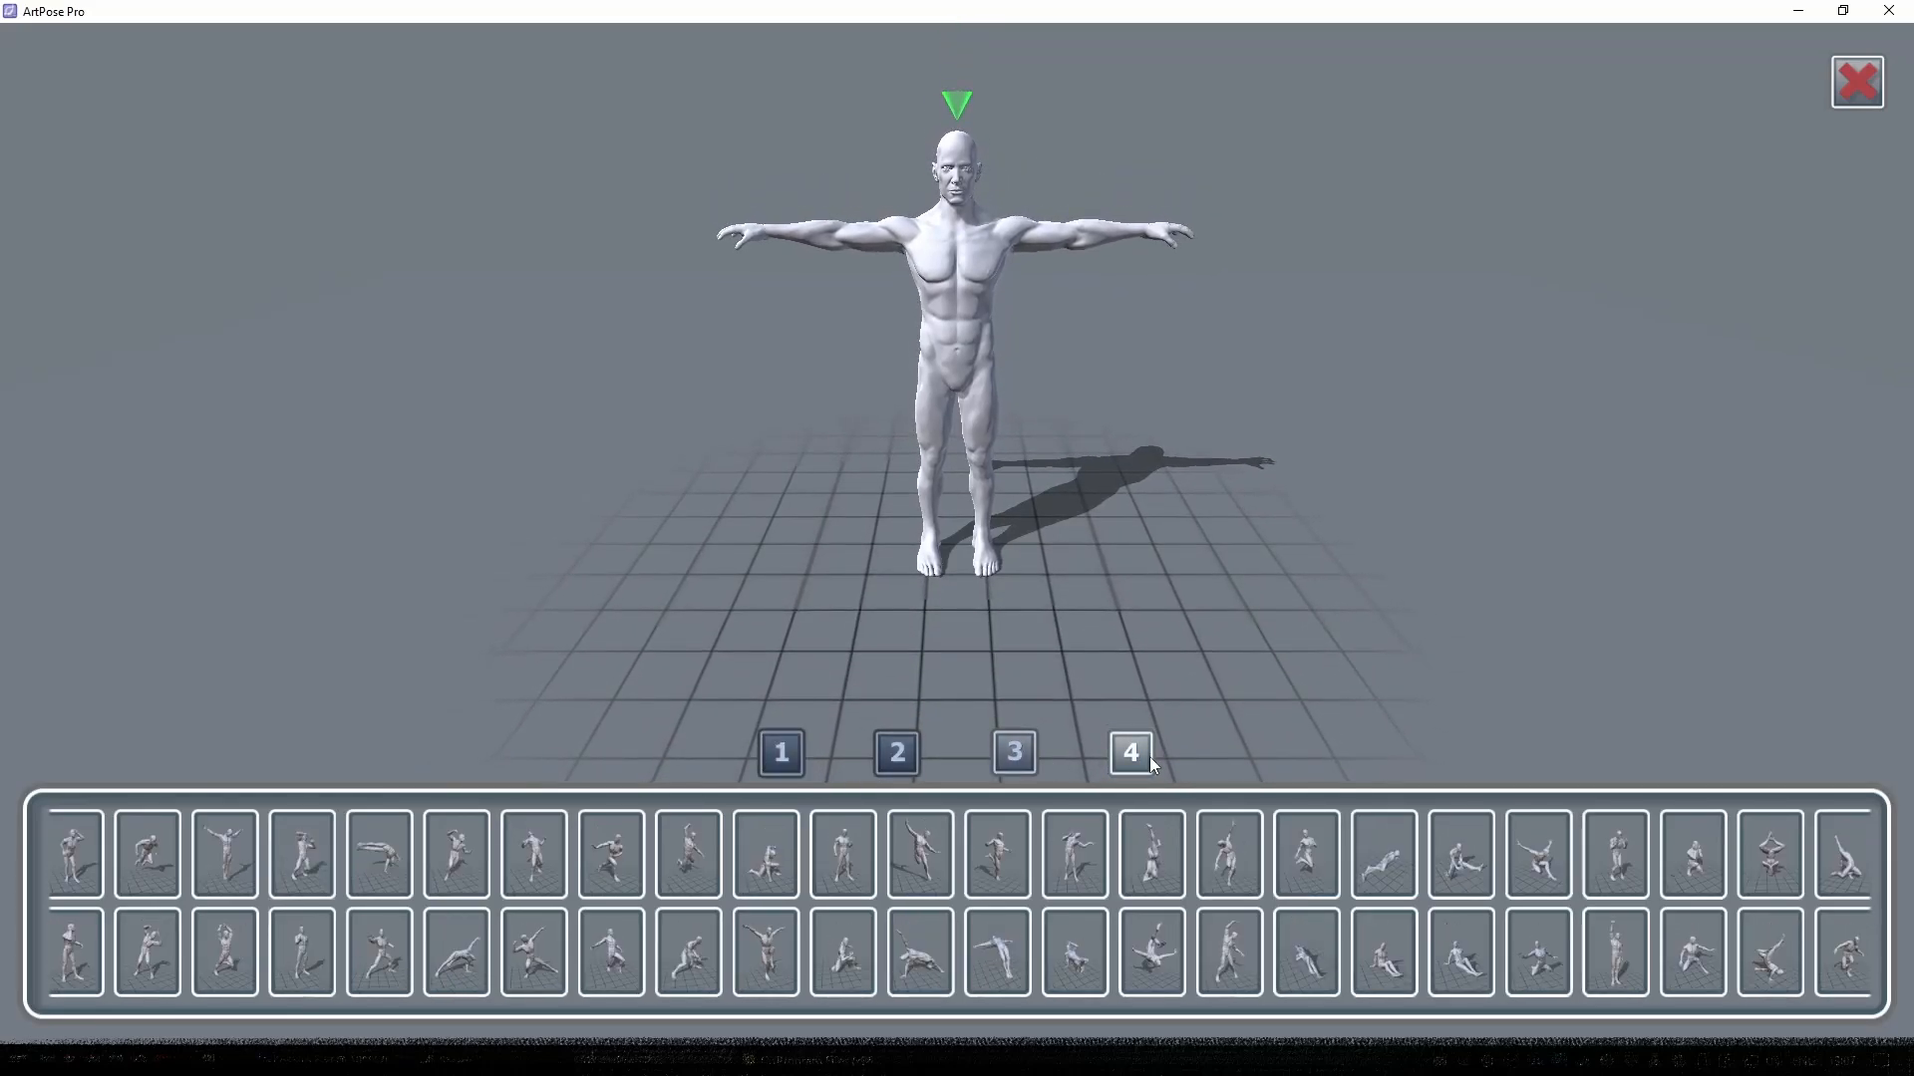
- Try out a run of neighbouring preset poses from set 4 on the figure, one after another
left_click(1142, 861)
left_click(1067, 868)
left_click(1001, 861)
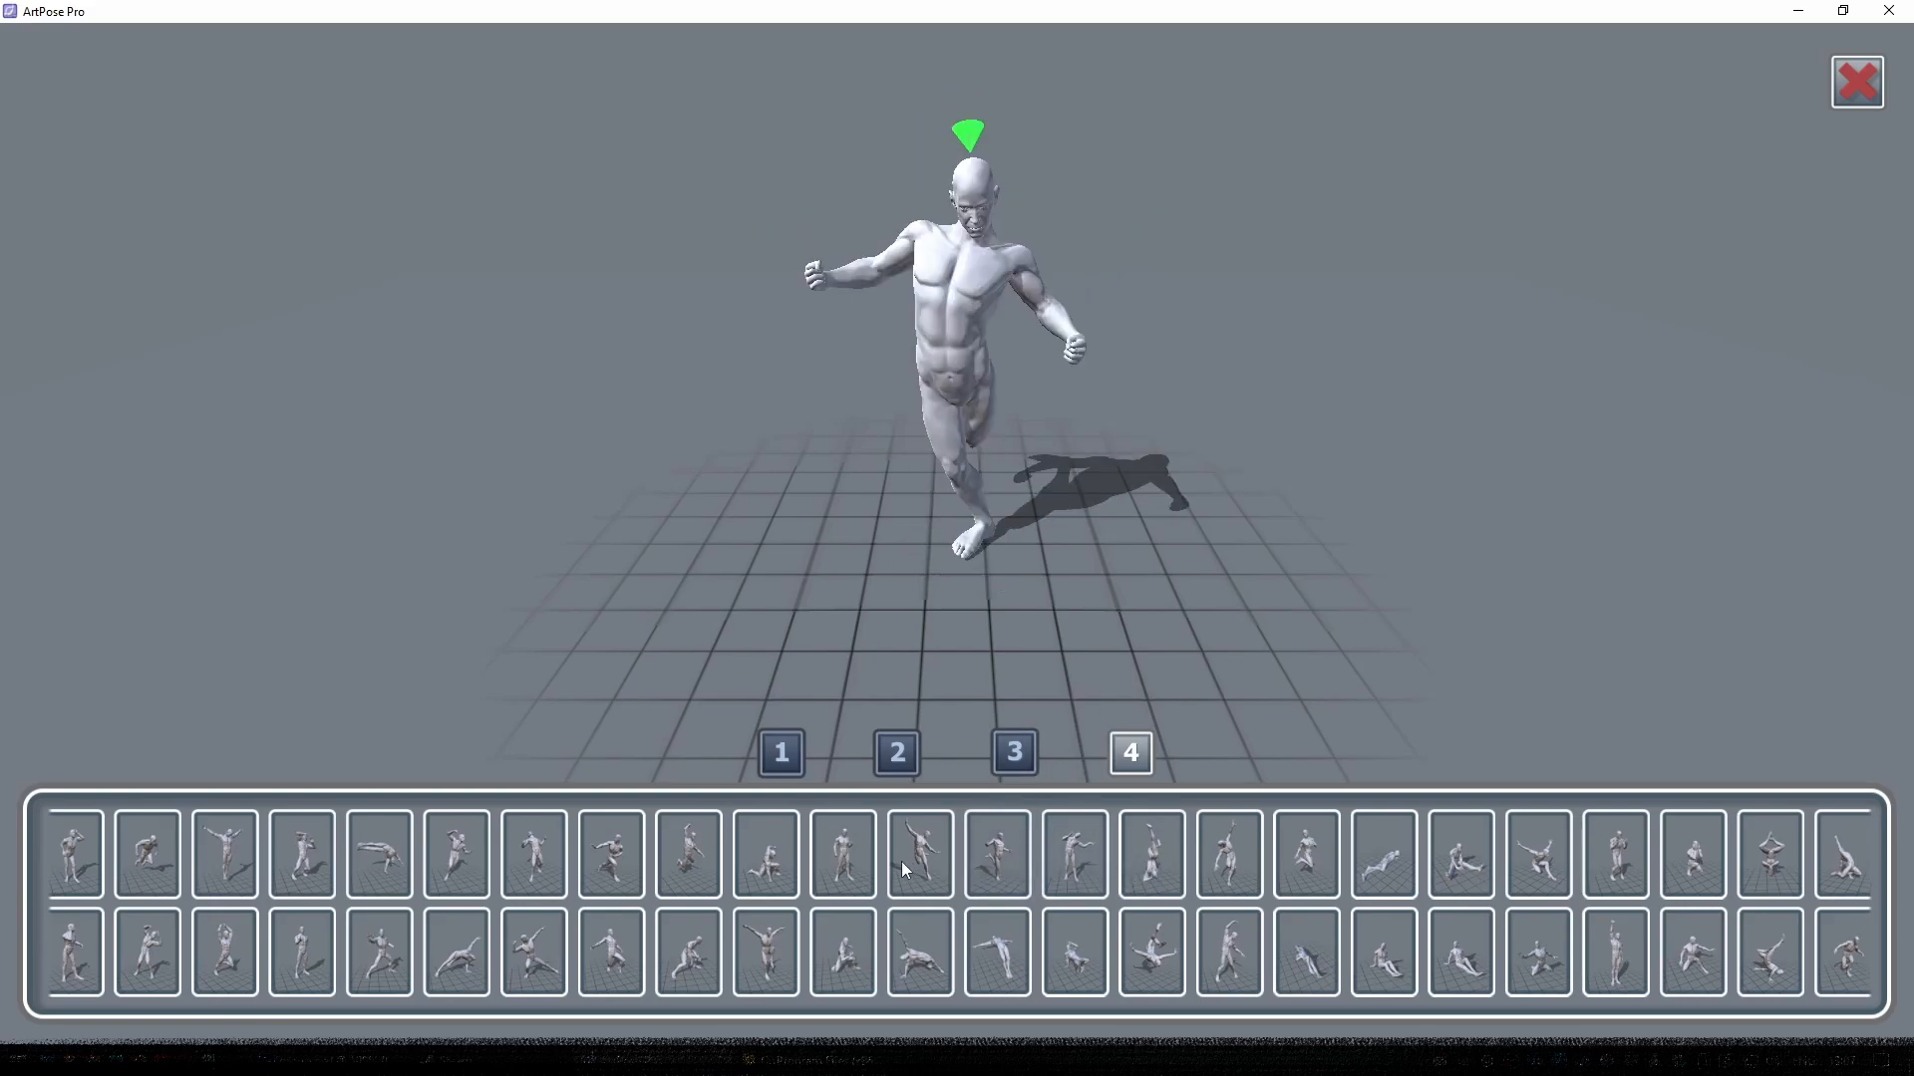
left_click(905, 859)
left_click(837, 863)
left_click(778, 874)
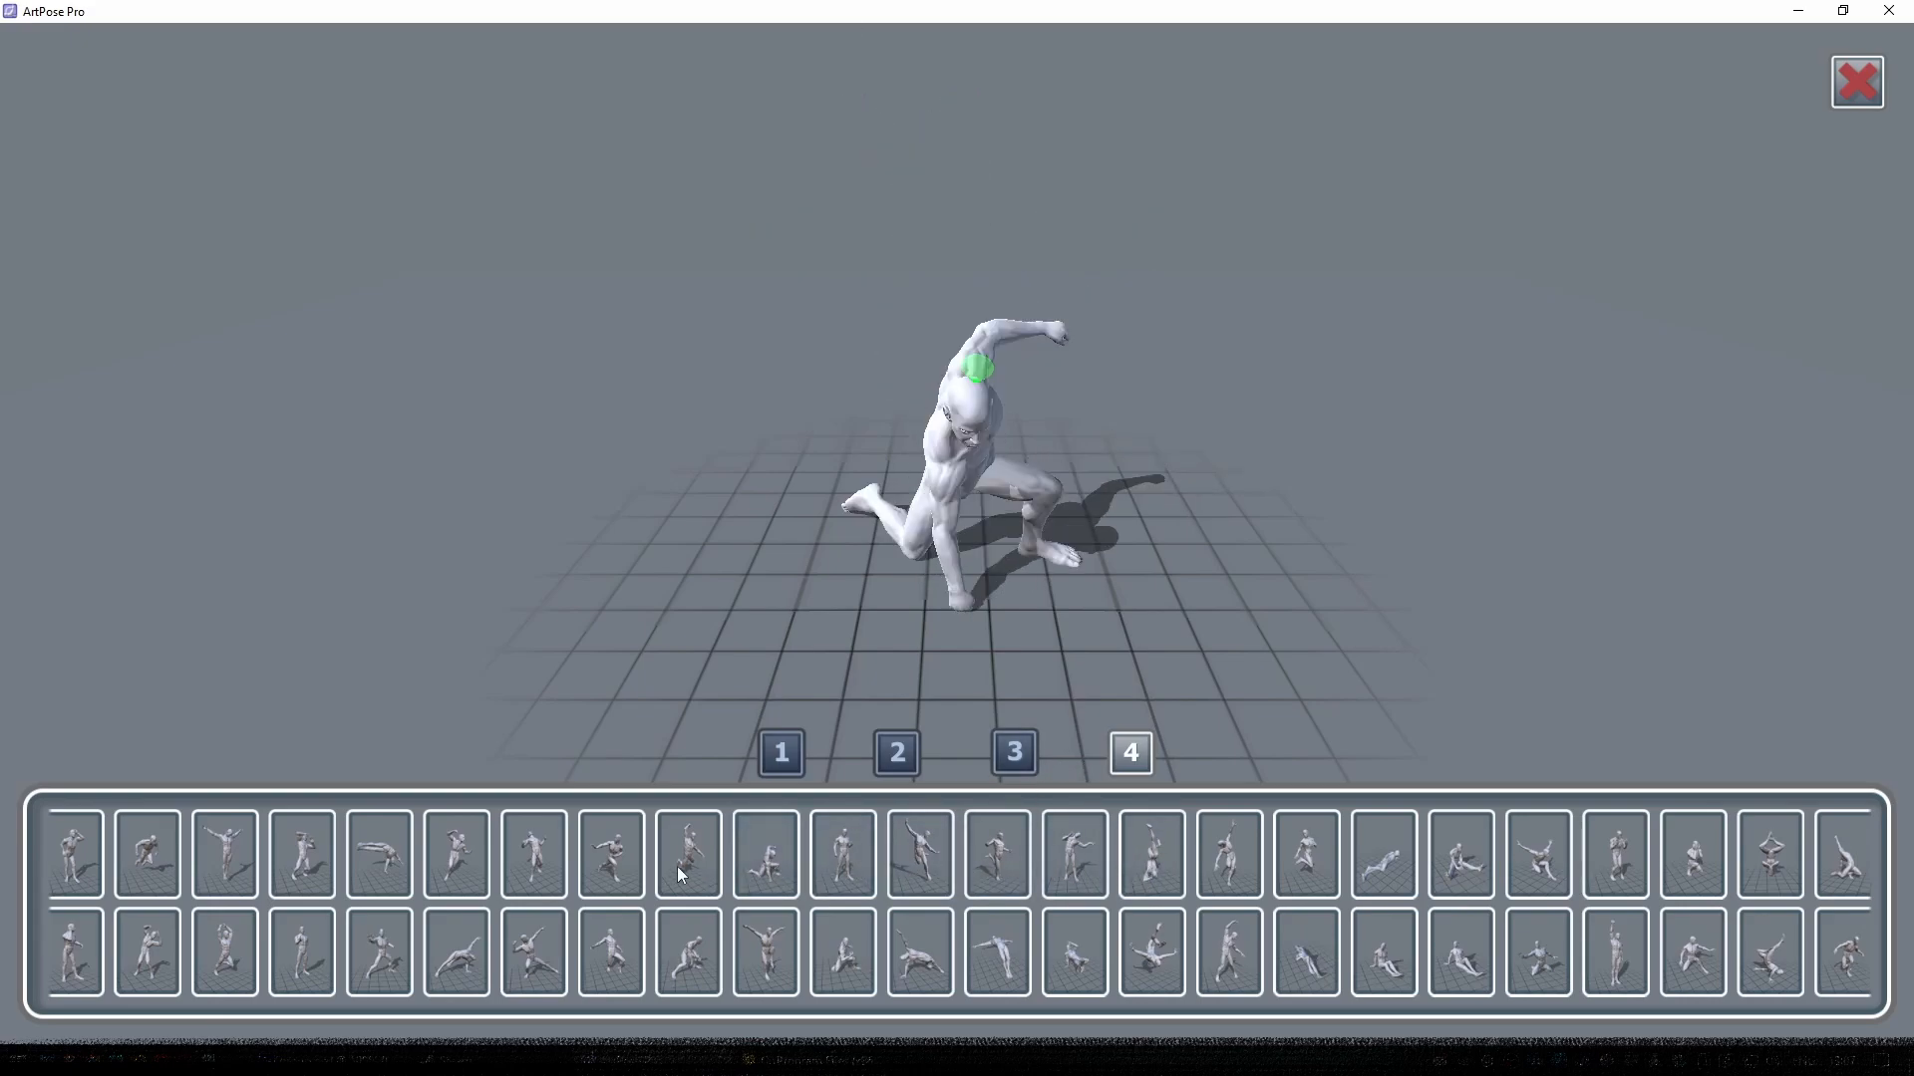
left_click(678, 867)
left_click(618, 873)
left_click(521, 865)
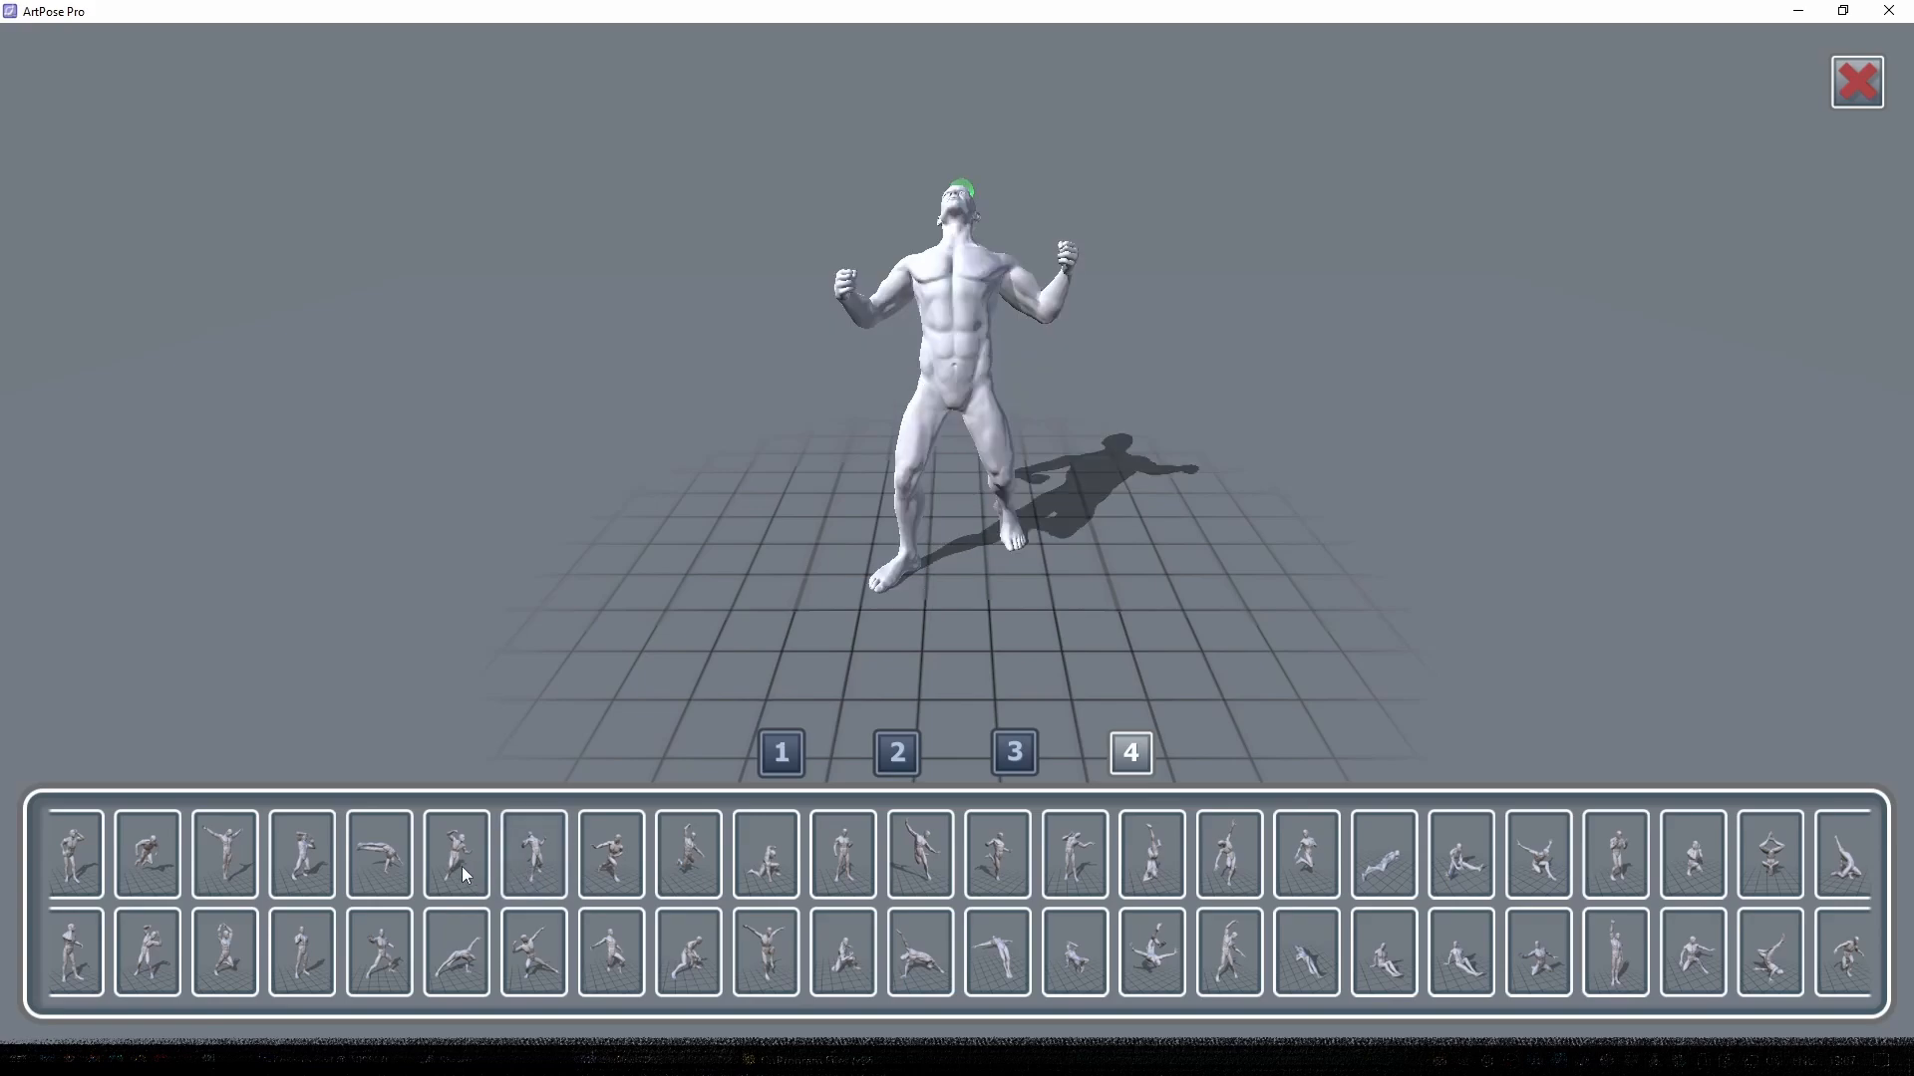
left_click(444, 866)
left_click(379, 867)
left_click(299, 863)
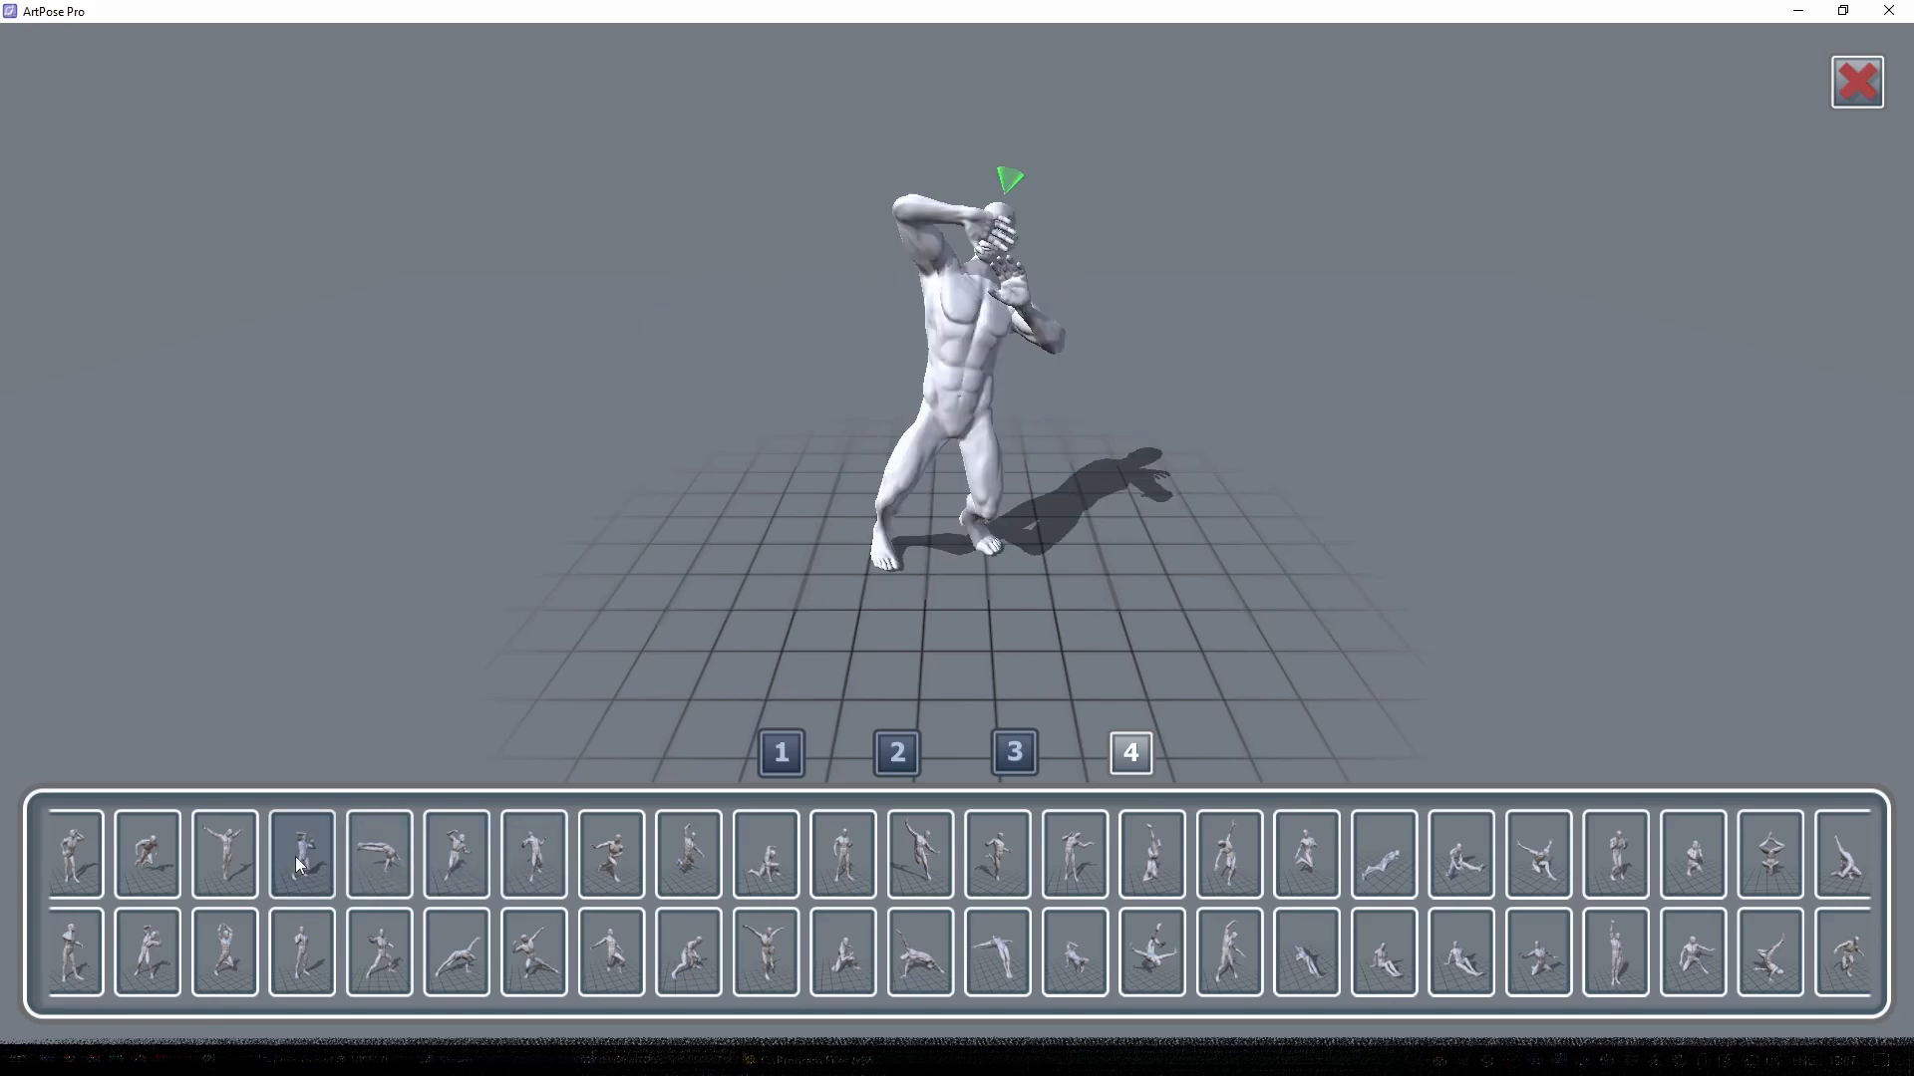
- Apply the seated pose with raised hands from pose set 2 to the figure and close the pose library
left_click(900, 751)
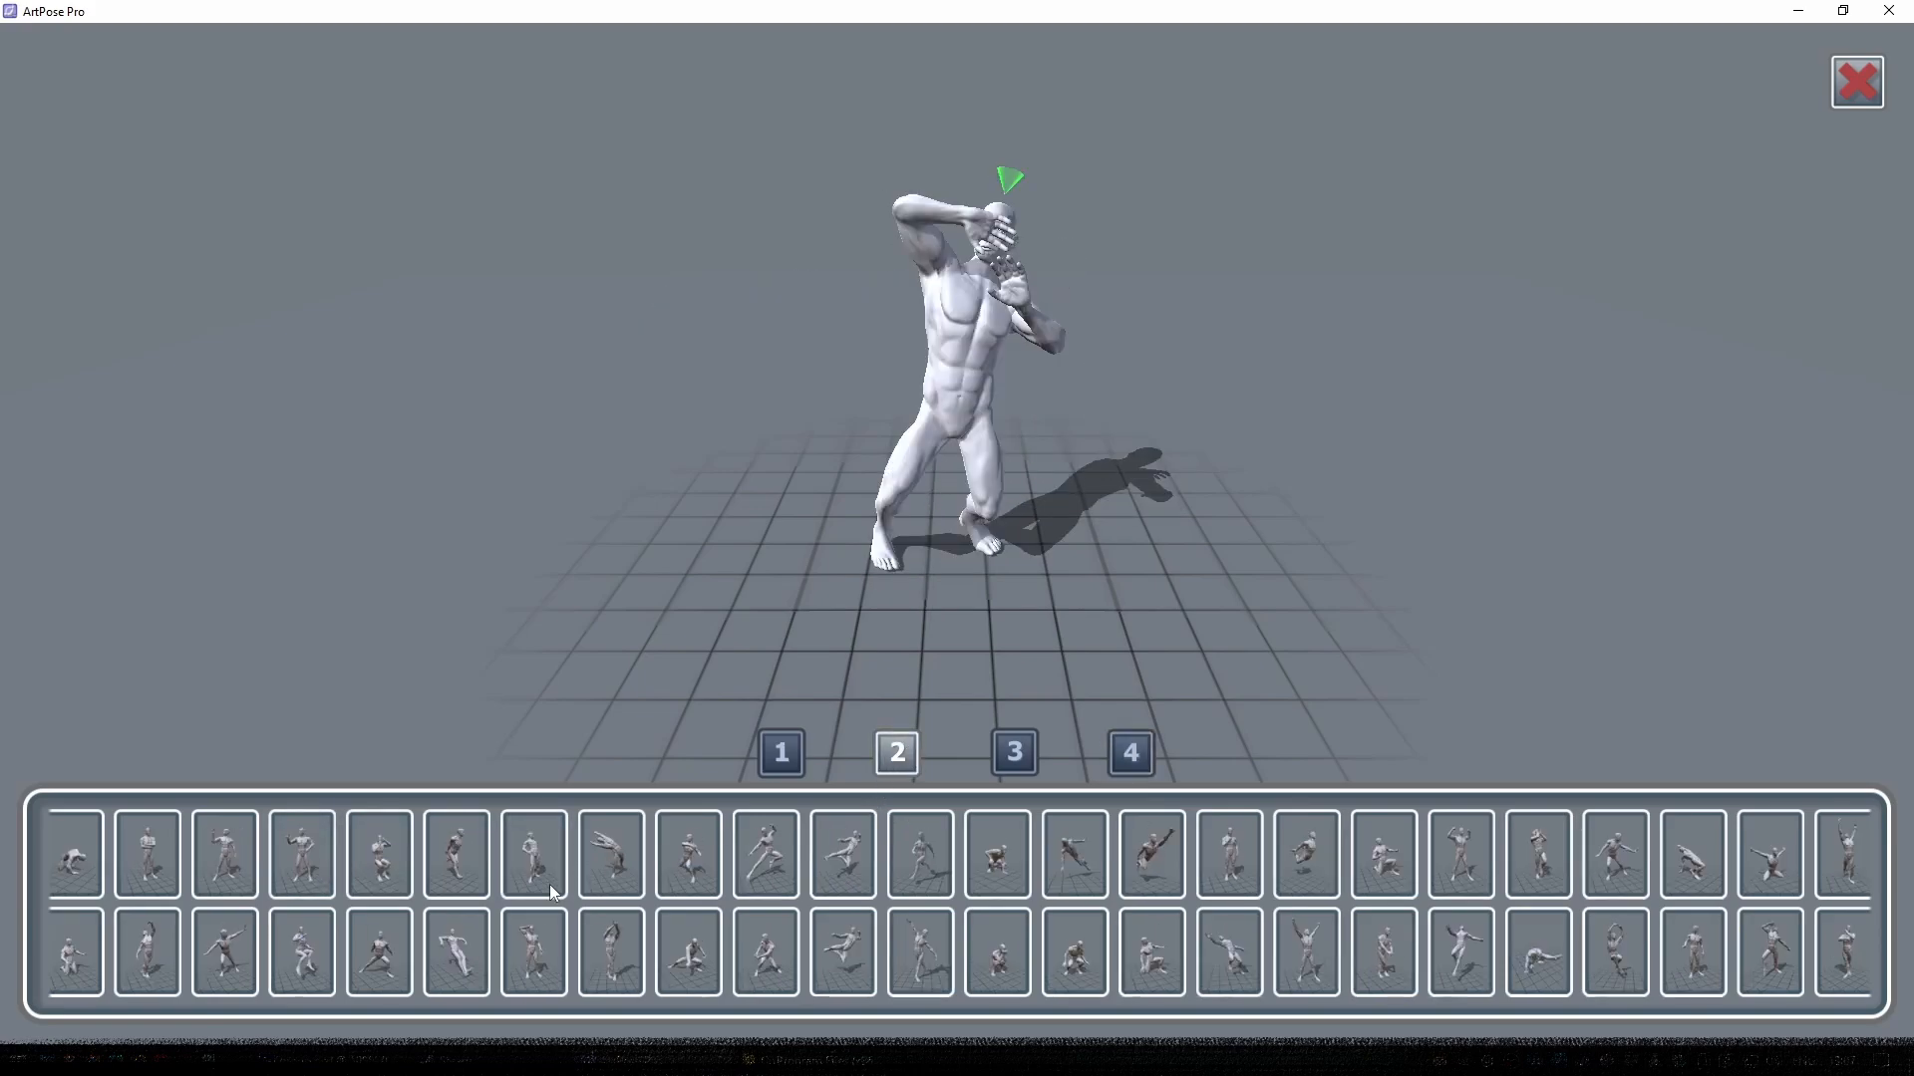
left_click(381, 859)
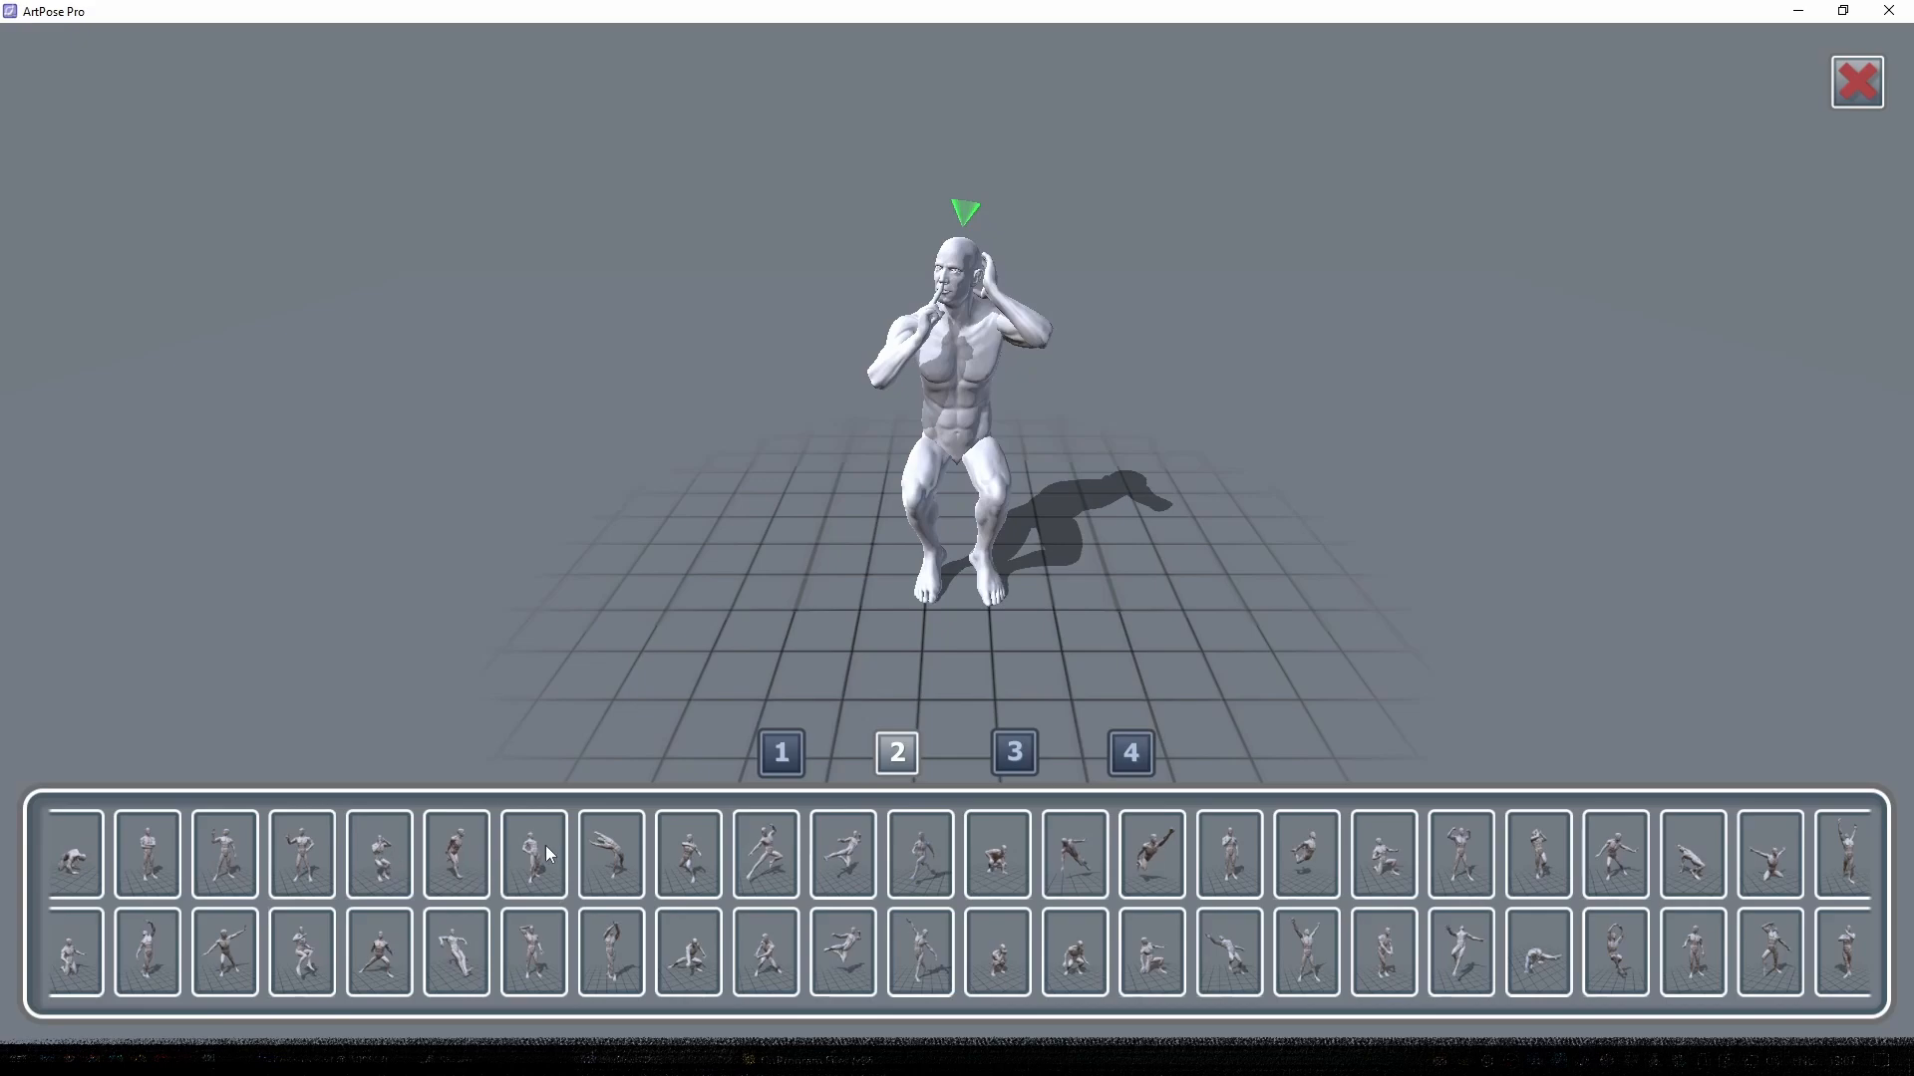
left_click(1858, 82)
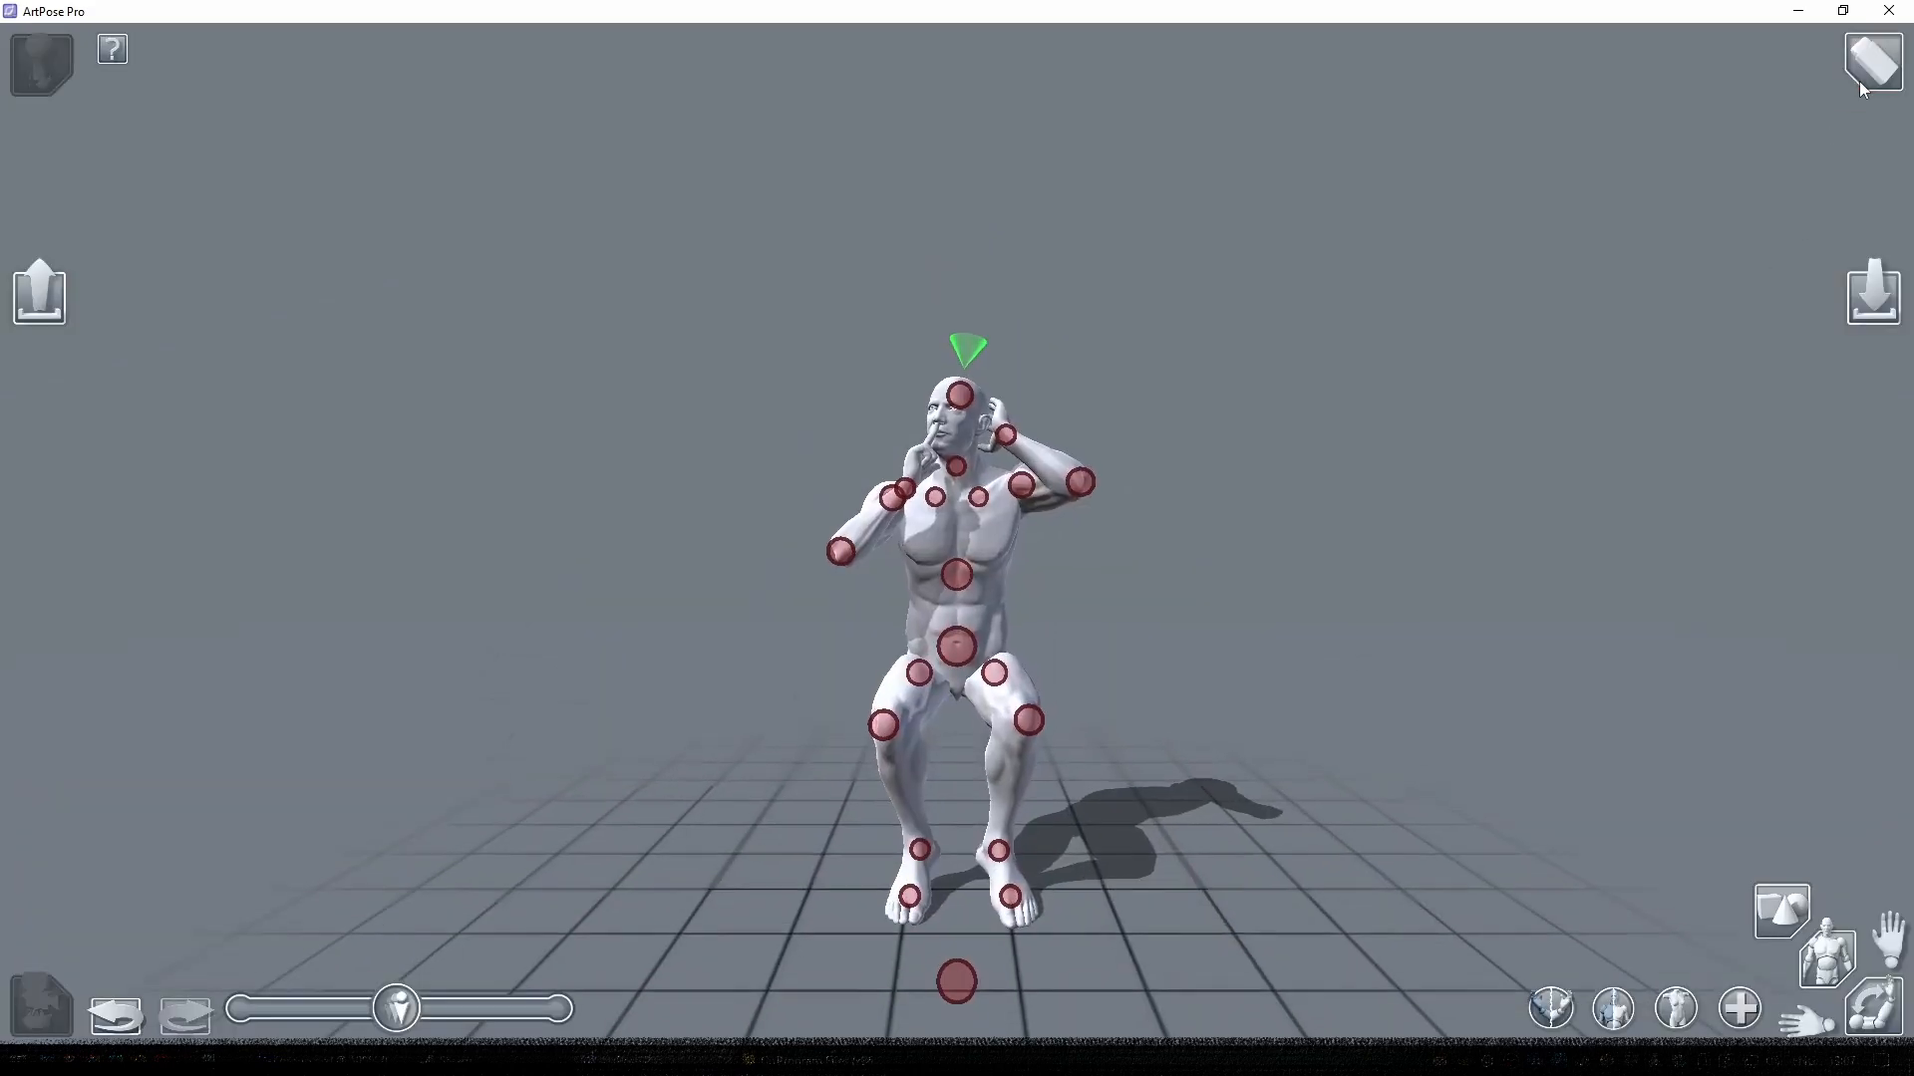
- Add the tufted armchair from prop set 1 to the scene and close the prop library
left_click(1772, 923)
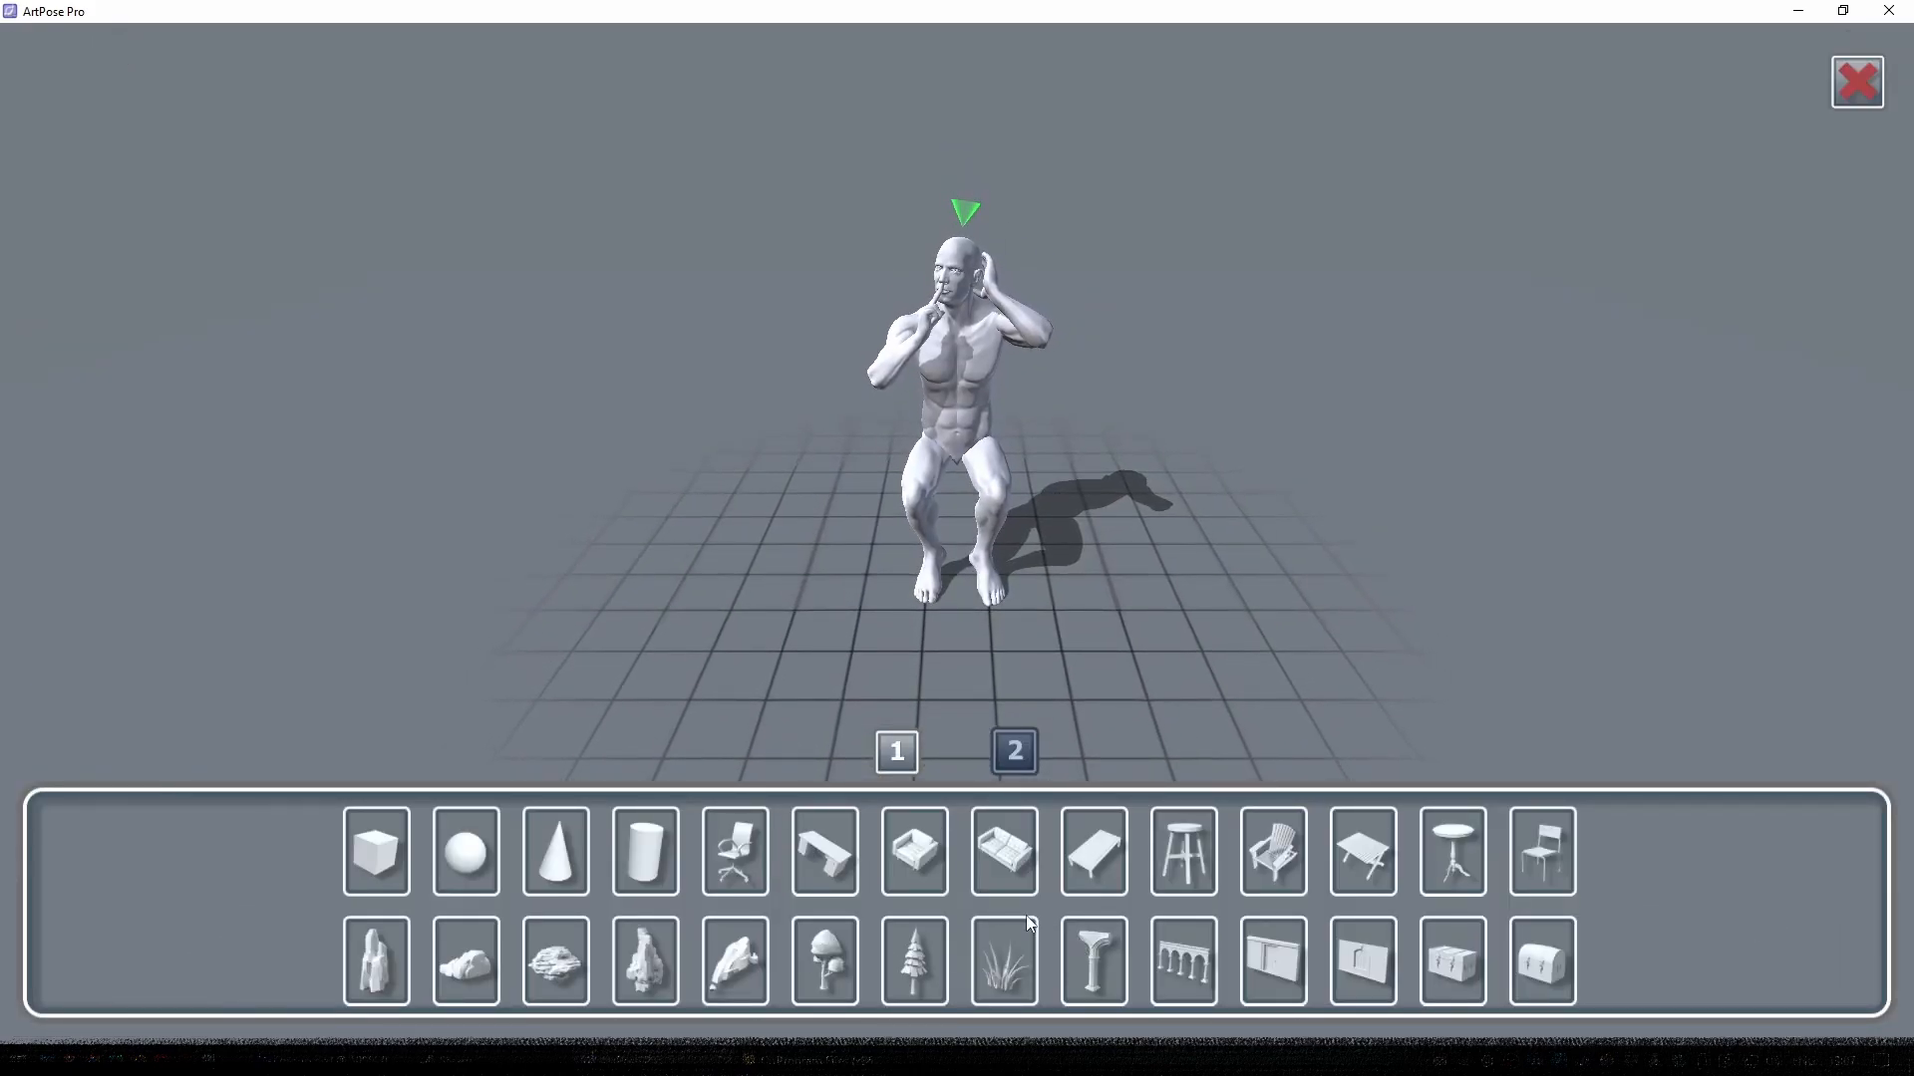
left_click(924, 859)
mouse_move(1295, 596)
right_mouse_down()
mouse_move(1148, 592)
mouse_move(1386, 582)
mouse_move(1284, 572)
right_mouse_up()
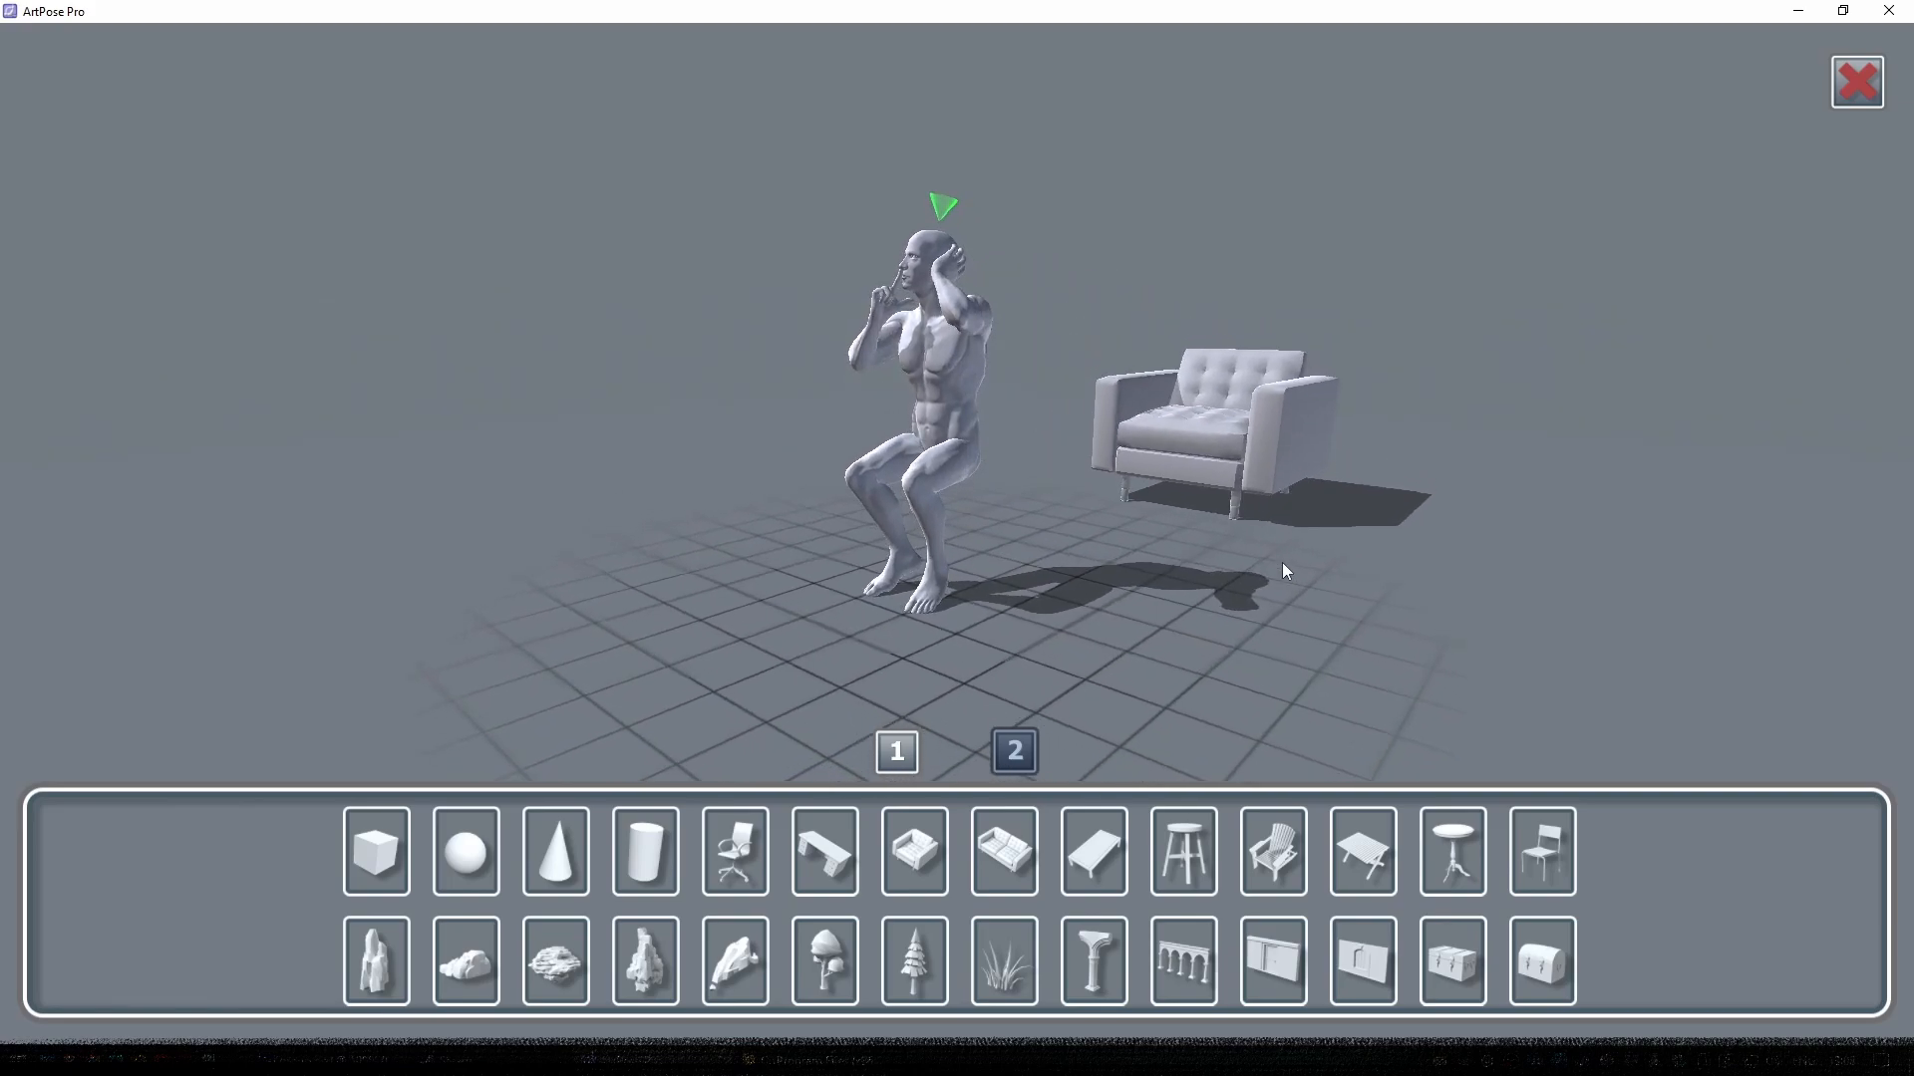
left_click(1860, 81)
- Move the seated figure and the armchair together so the figure sits on the front of the seat
left_click_drag(1532, 556, 1441, 618)
left_click(955, 1022)
left_click_drag(955, 1021, 1057, 983)
left_click(1294, 736)
left_click_drag(1272, 800, 1076, 945)
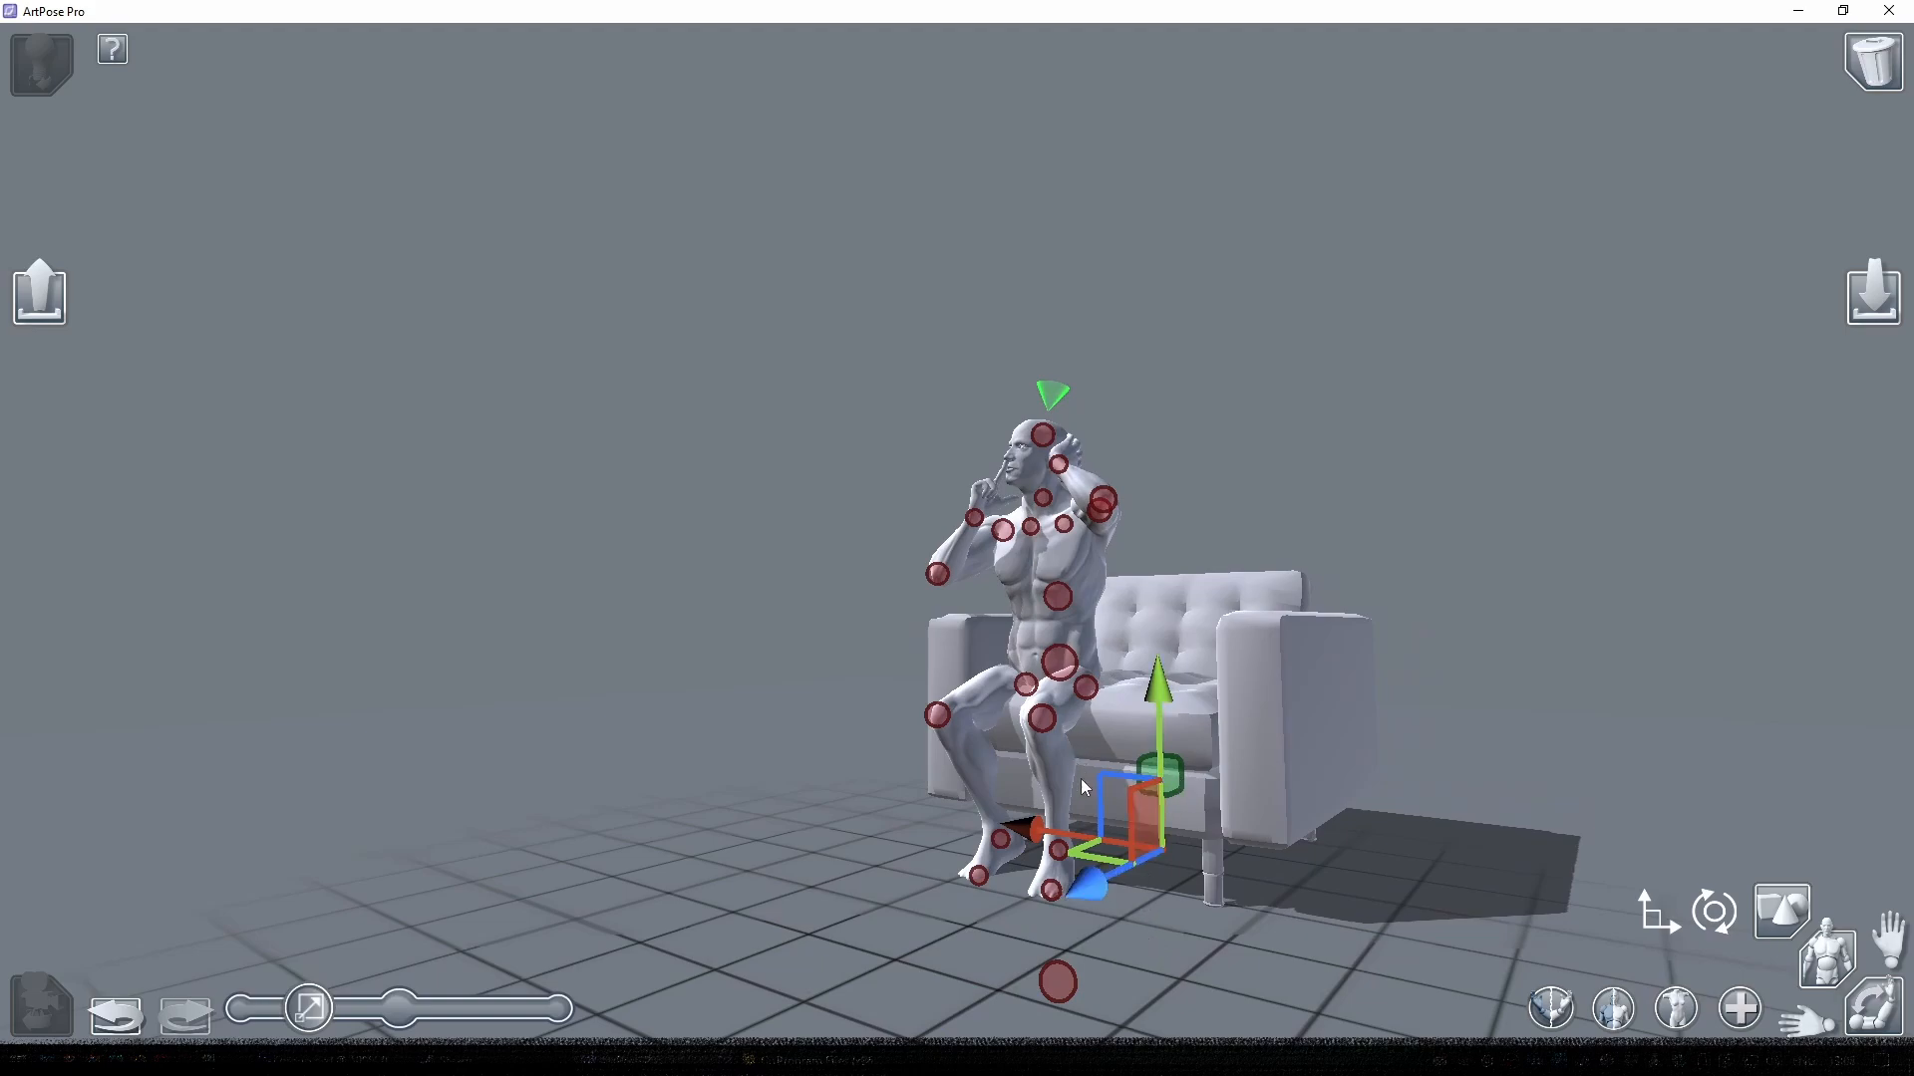
- Scale the seated figure up slightly from its root point and check the fit on the armchair from several angles
left_click(1059, 985)
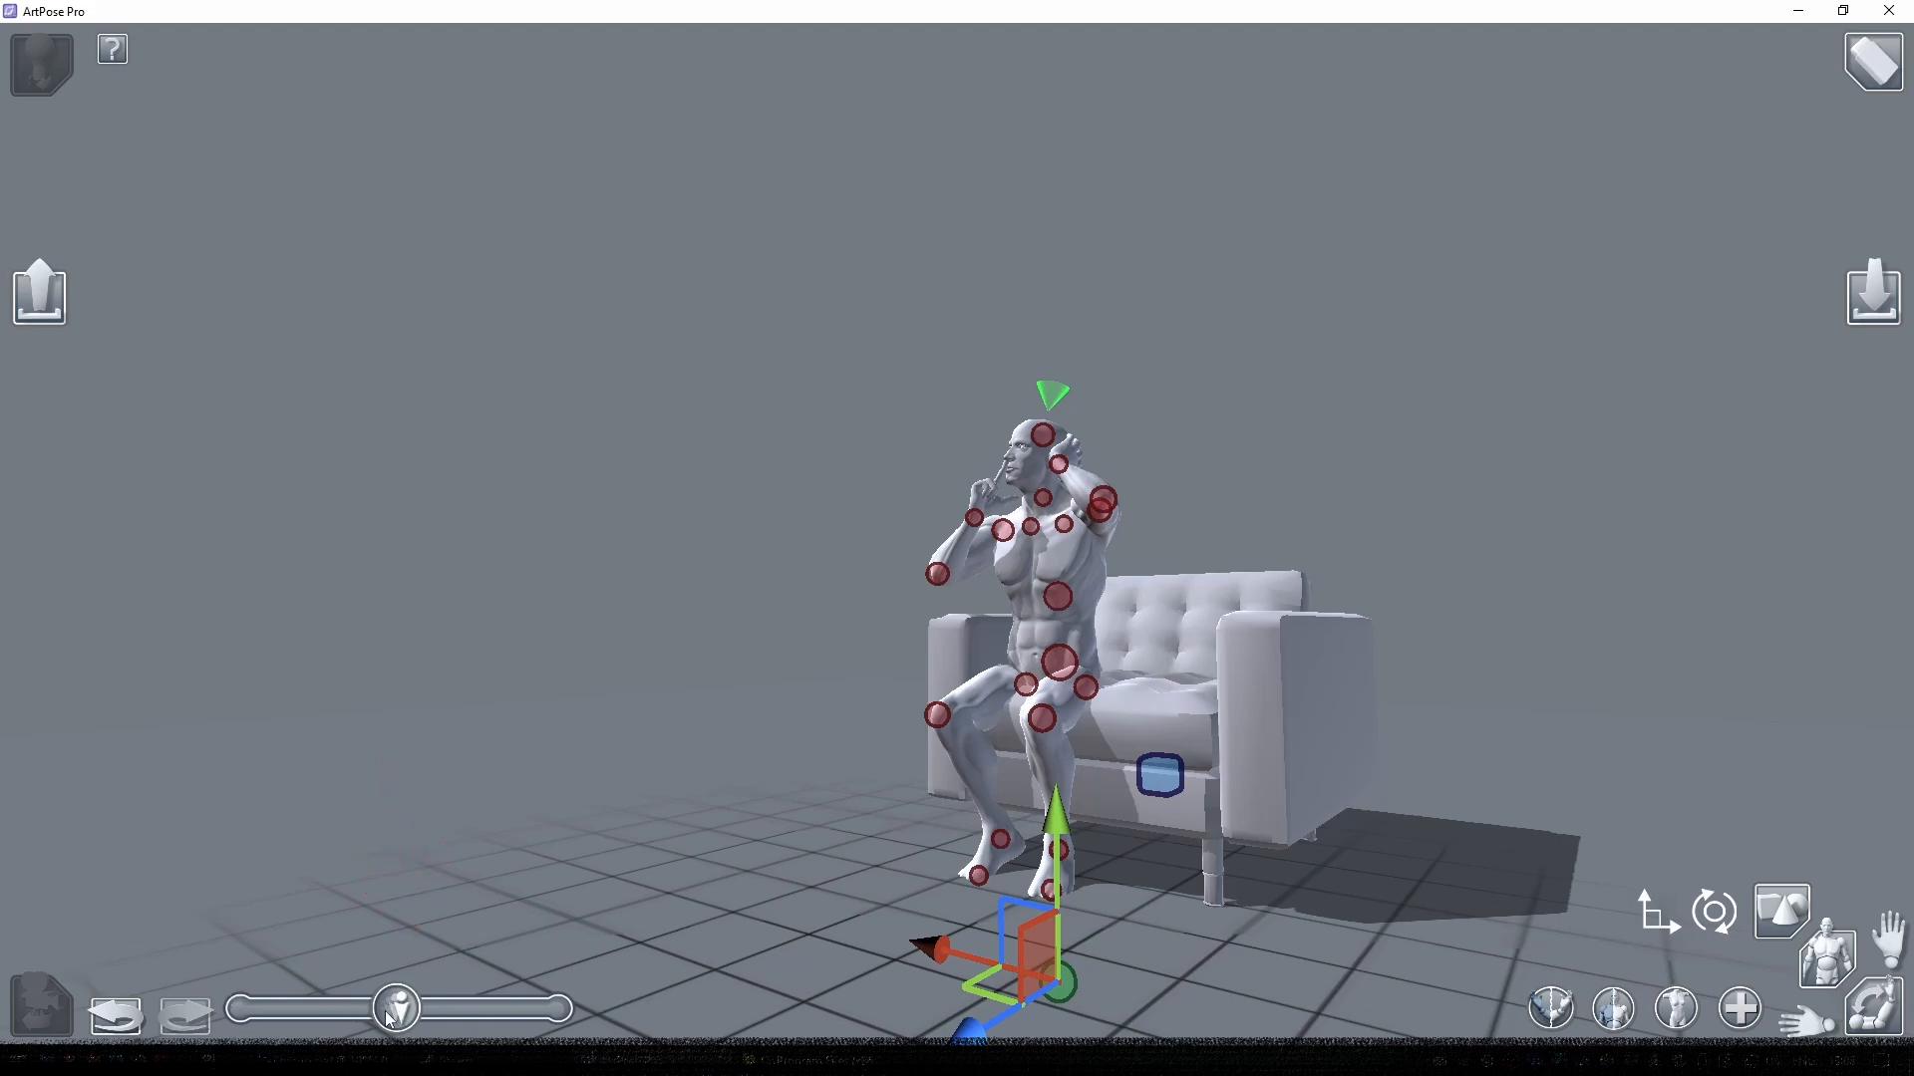
left_click_drag(397, 1013, 443, 1032)
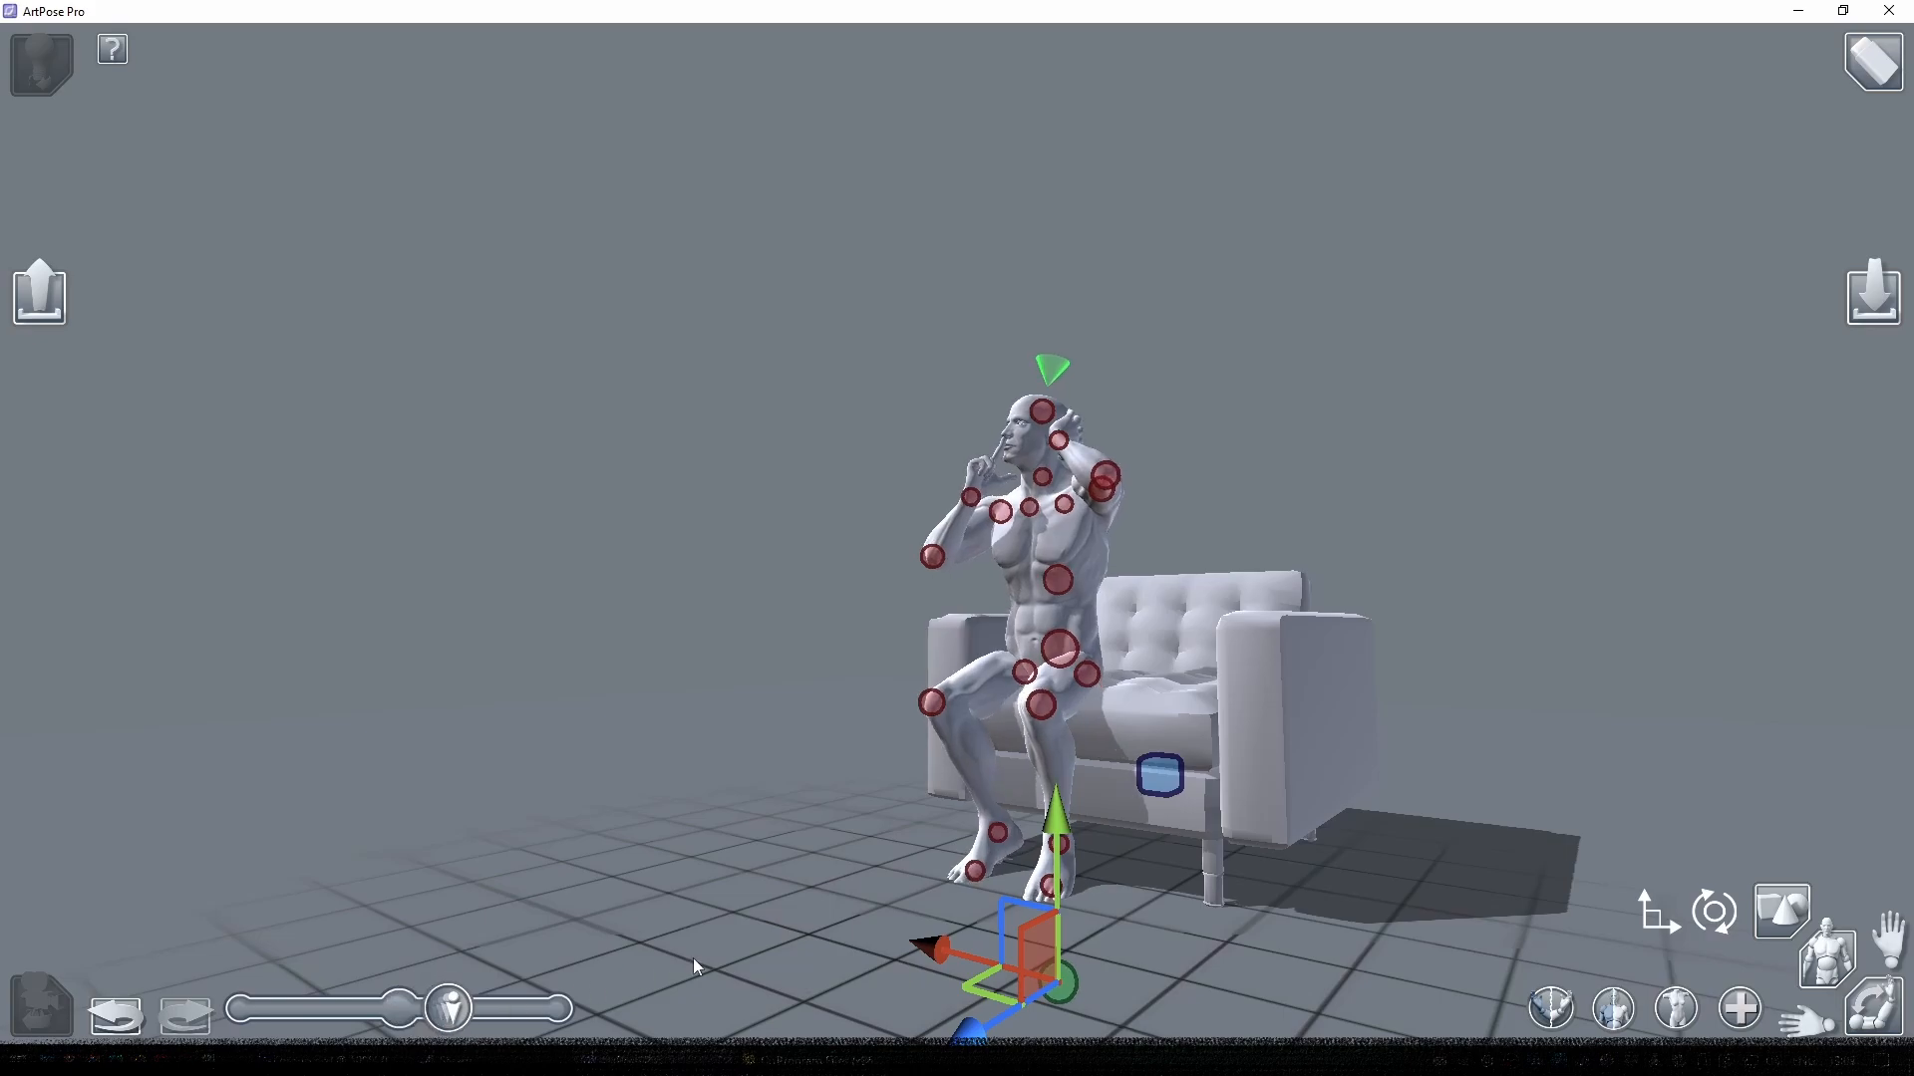
left_click_drag(695, 959, 768, 877)
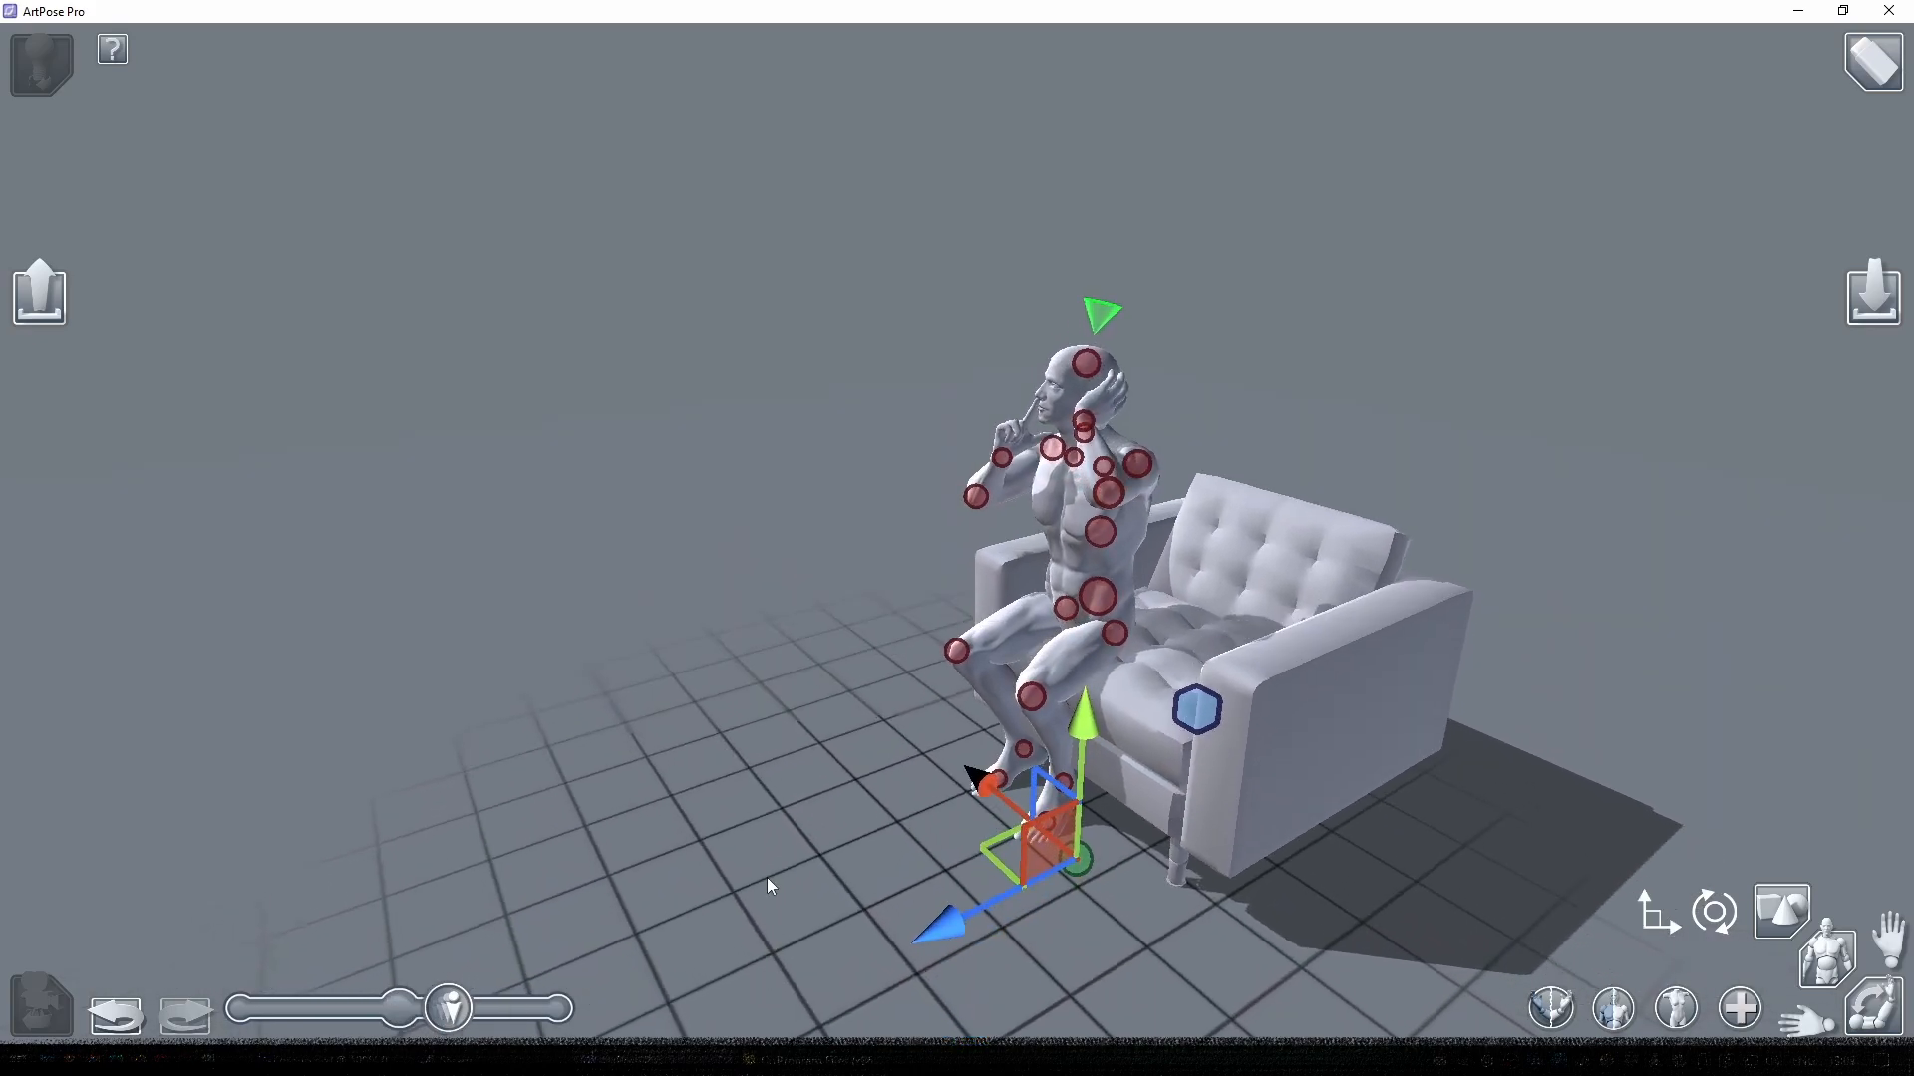
left_click_drag(726, 663, 698, 615)
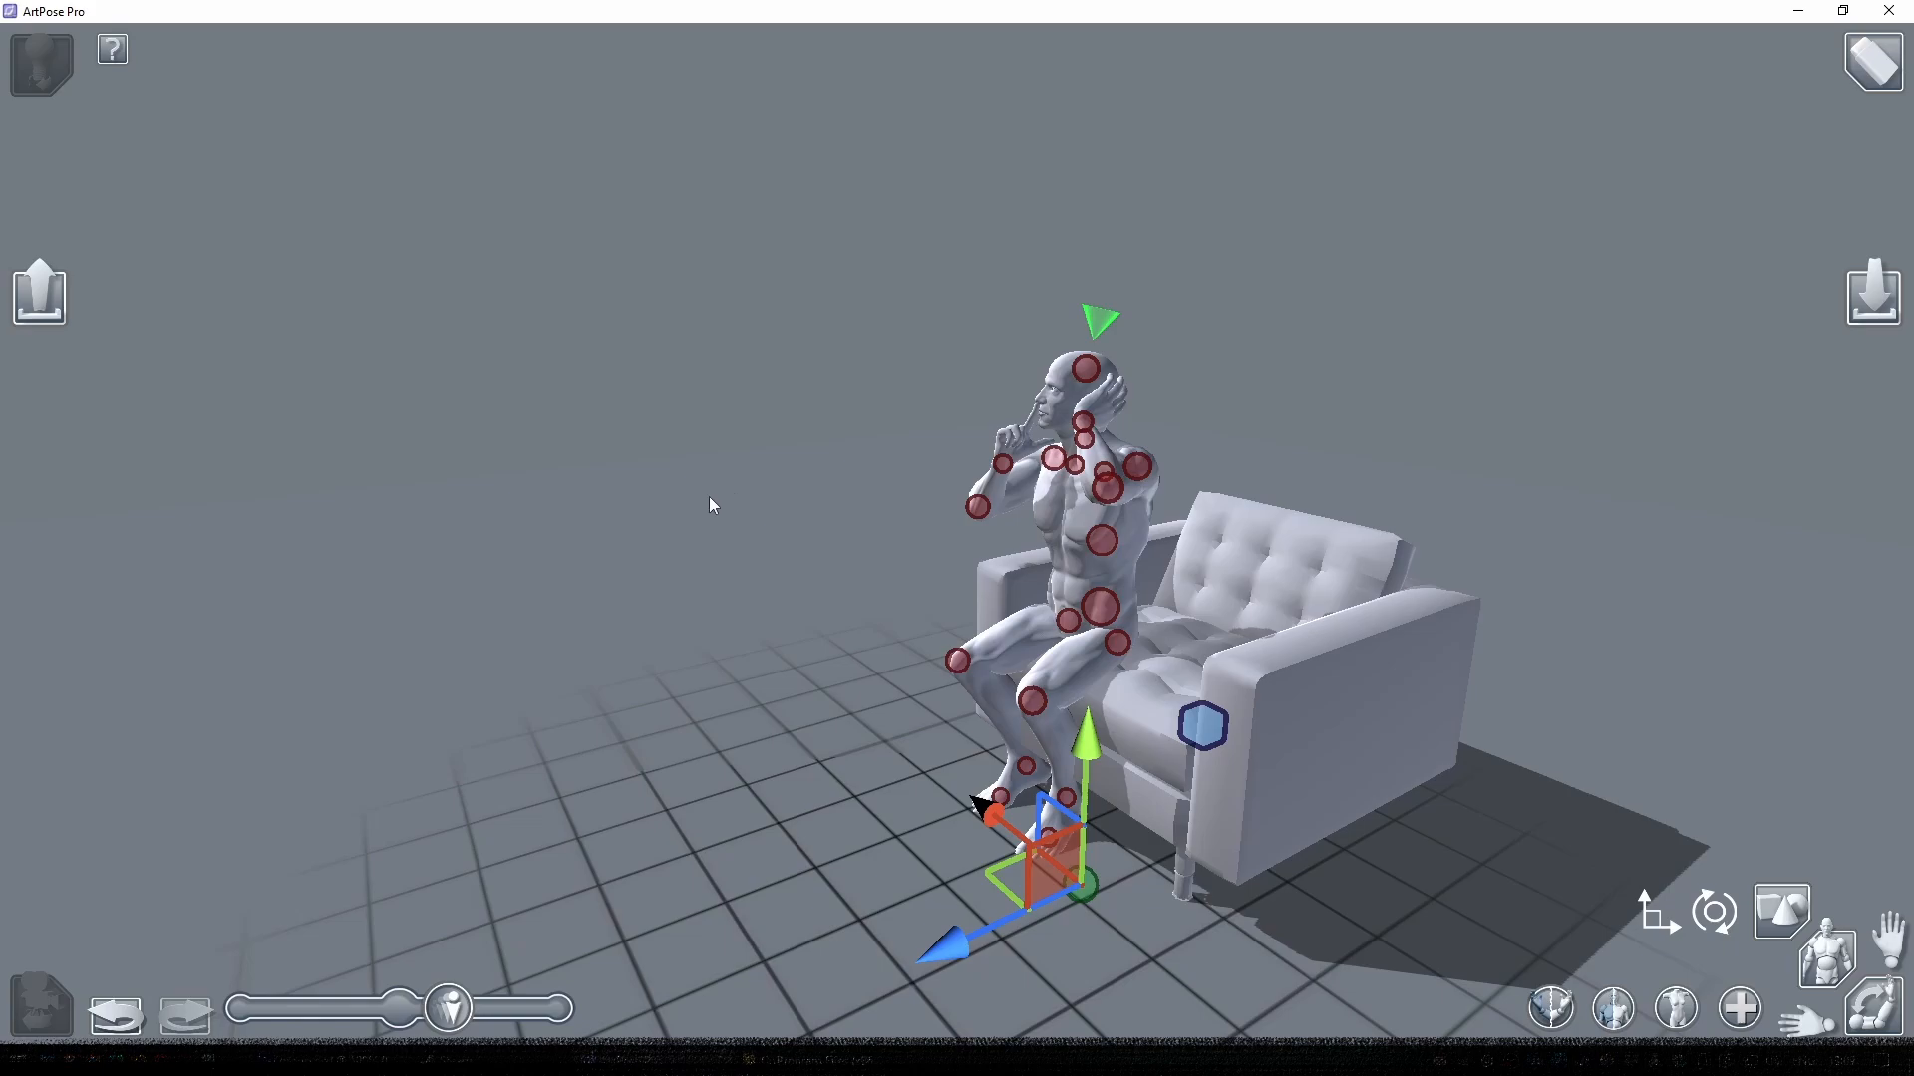
left_click_drag(847, 606, 869, 694)
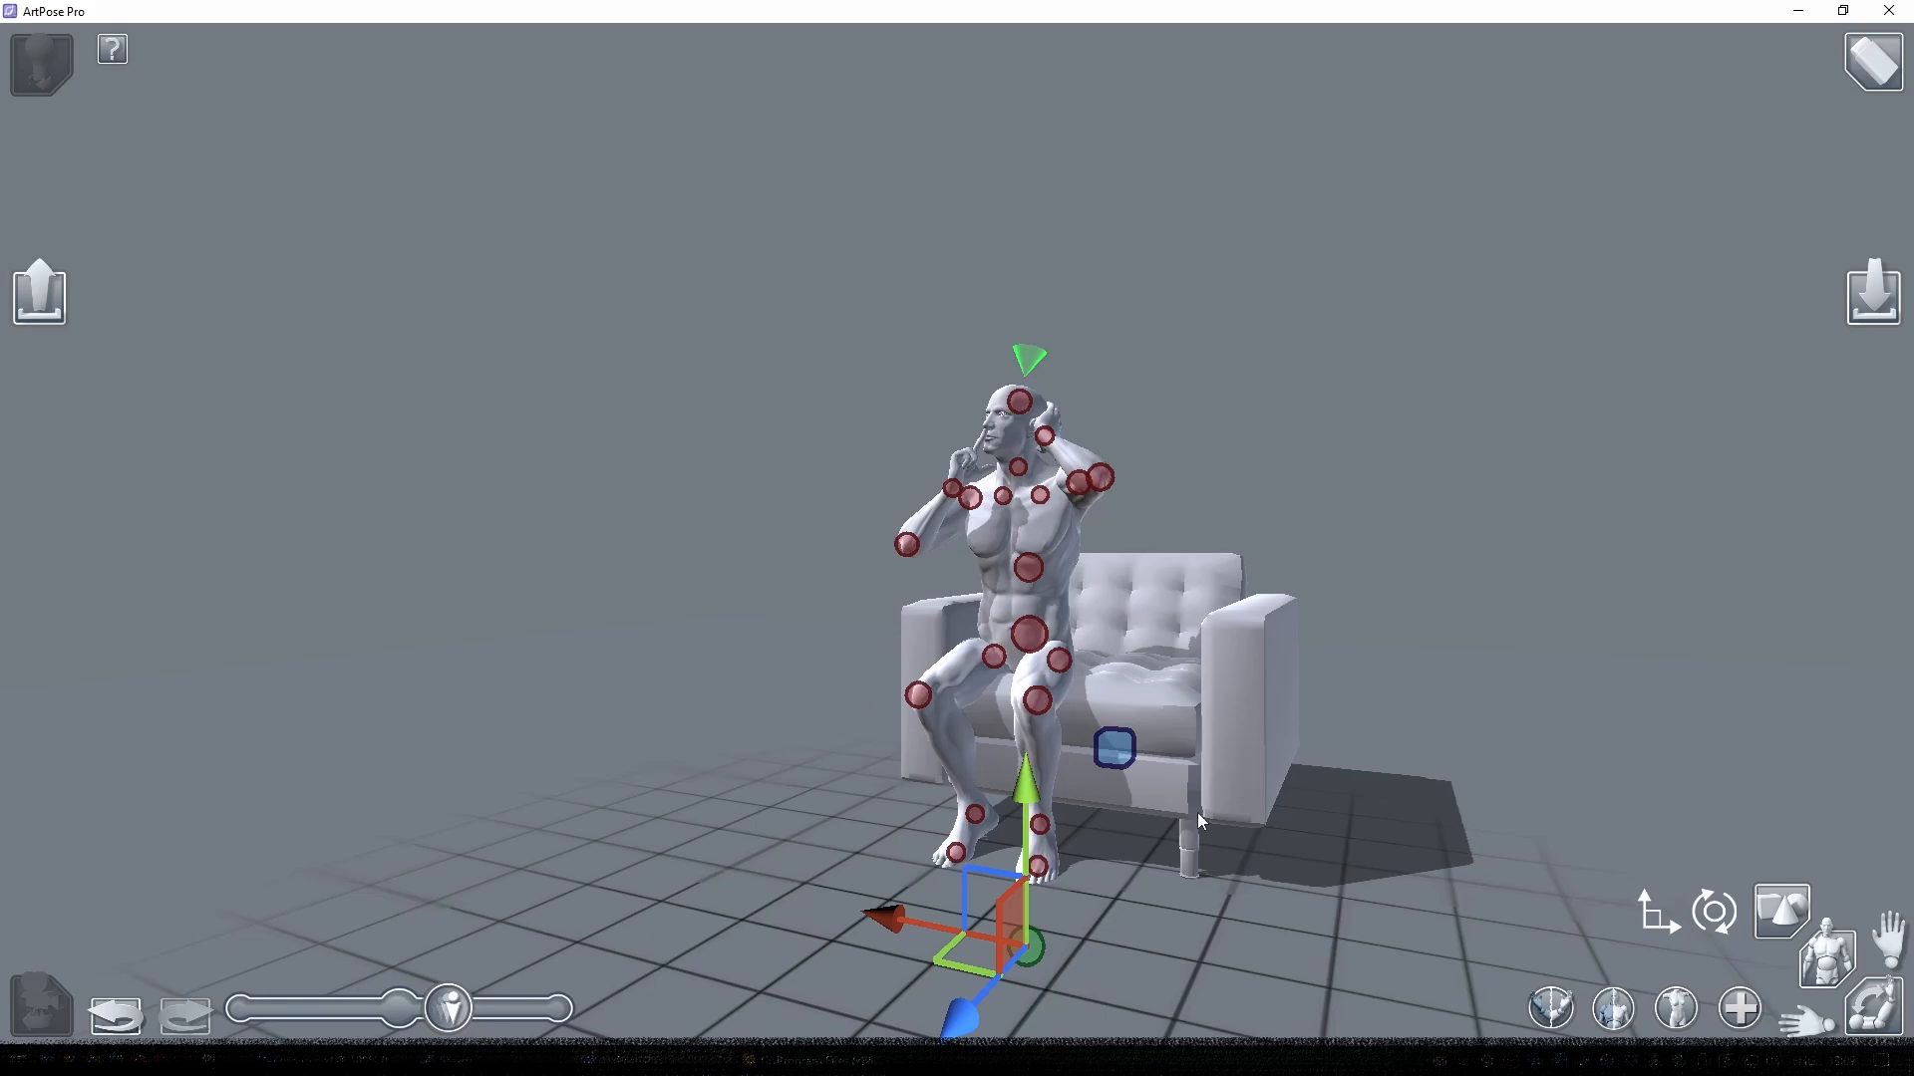
- Delete the armchair from the scene and reset the figure to its default pose
left_click(1117, 749)
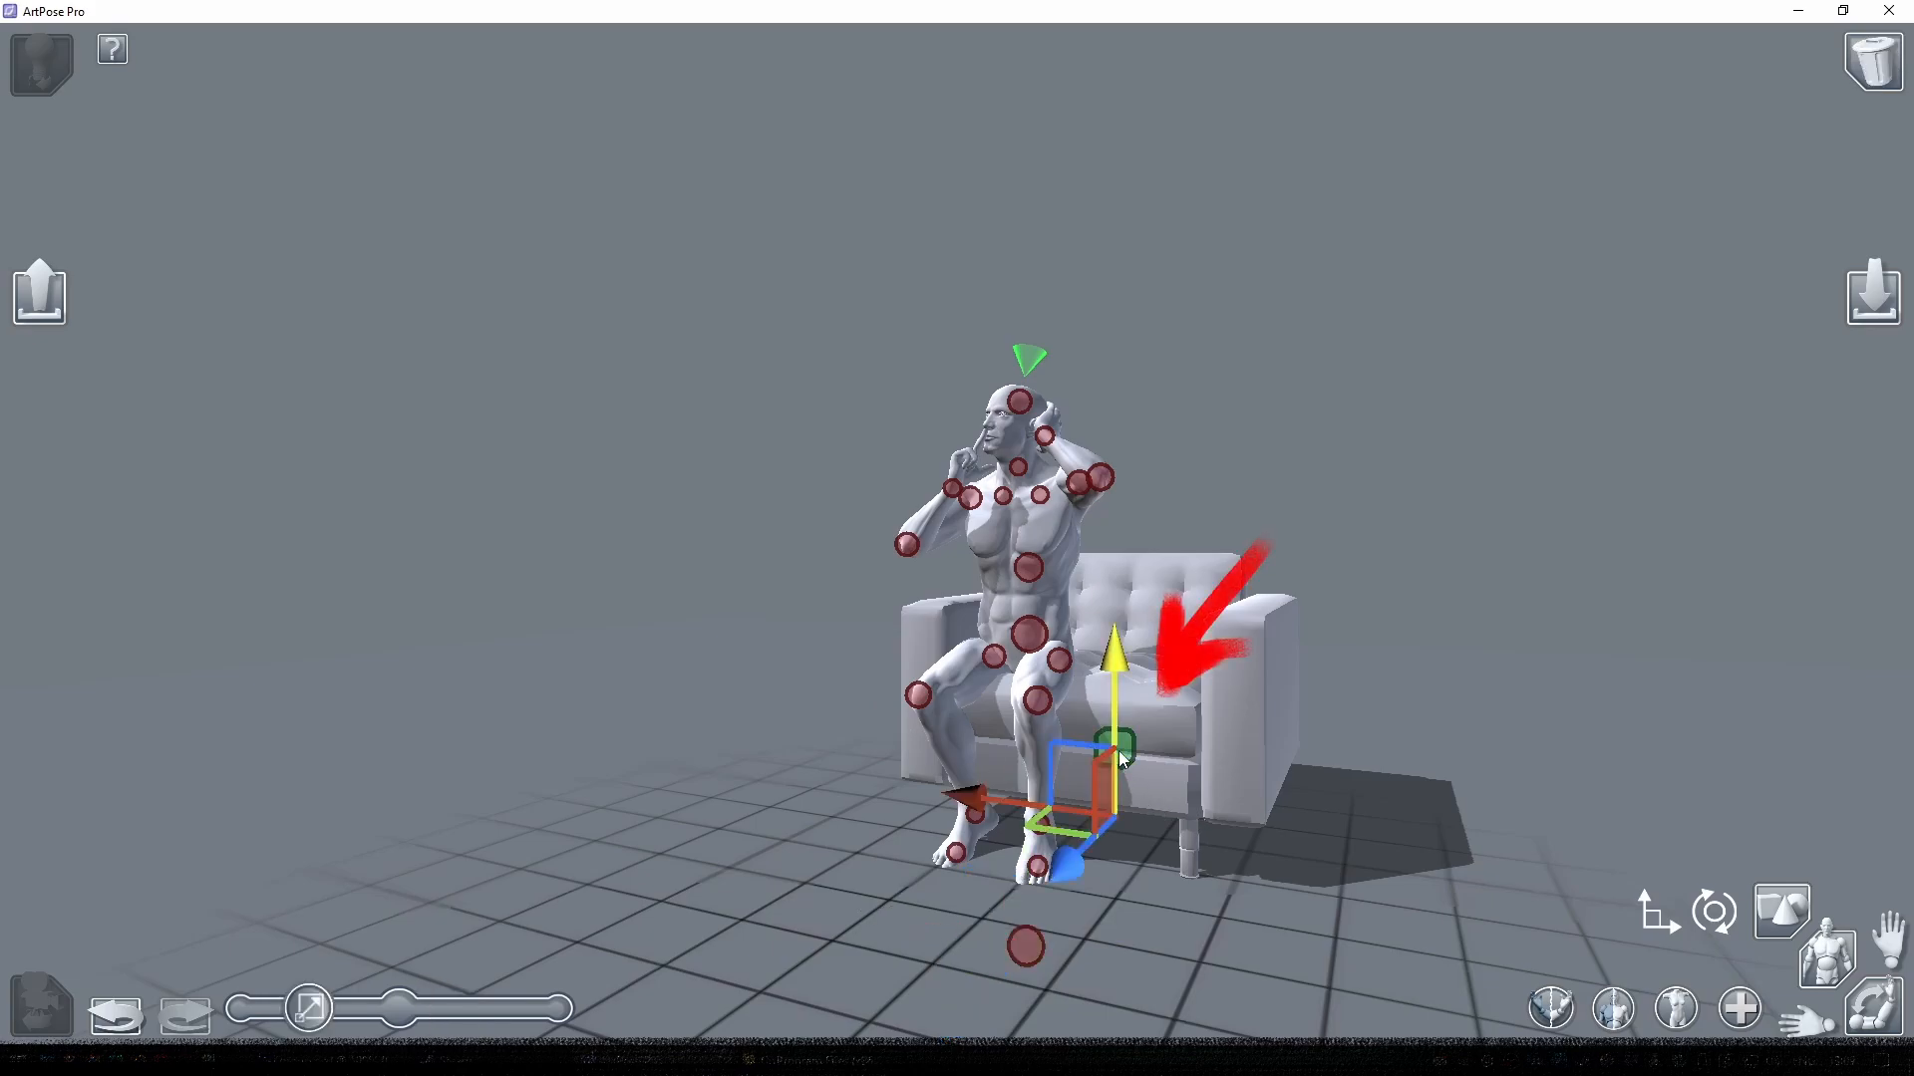
left_click(1883, 69)
left_click(1802, 68)
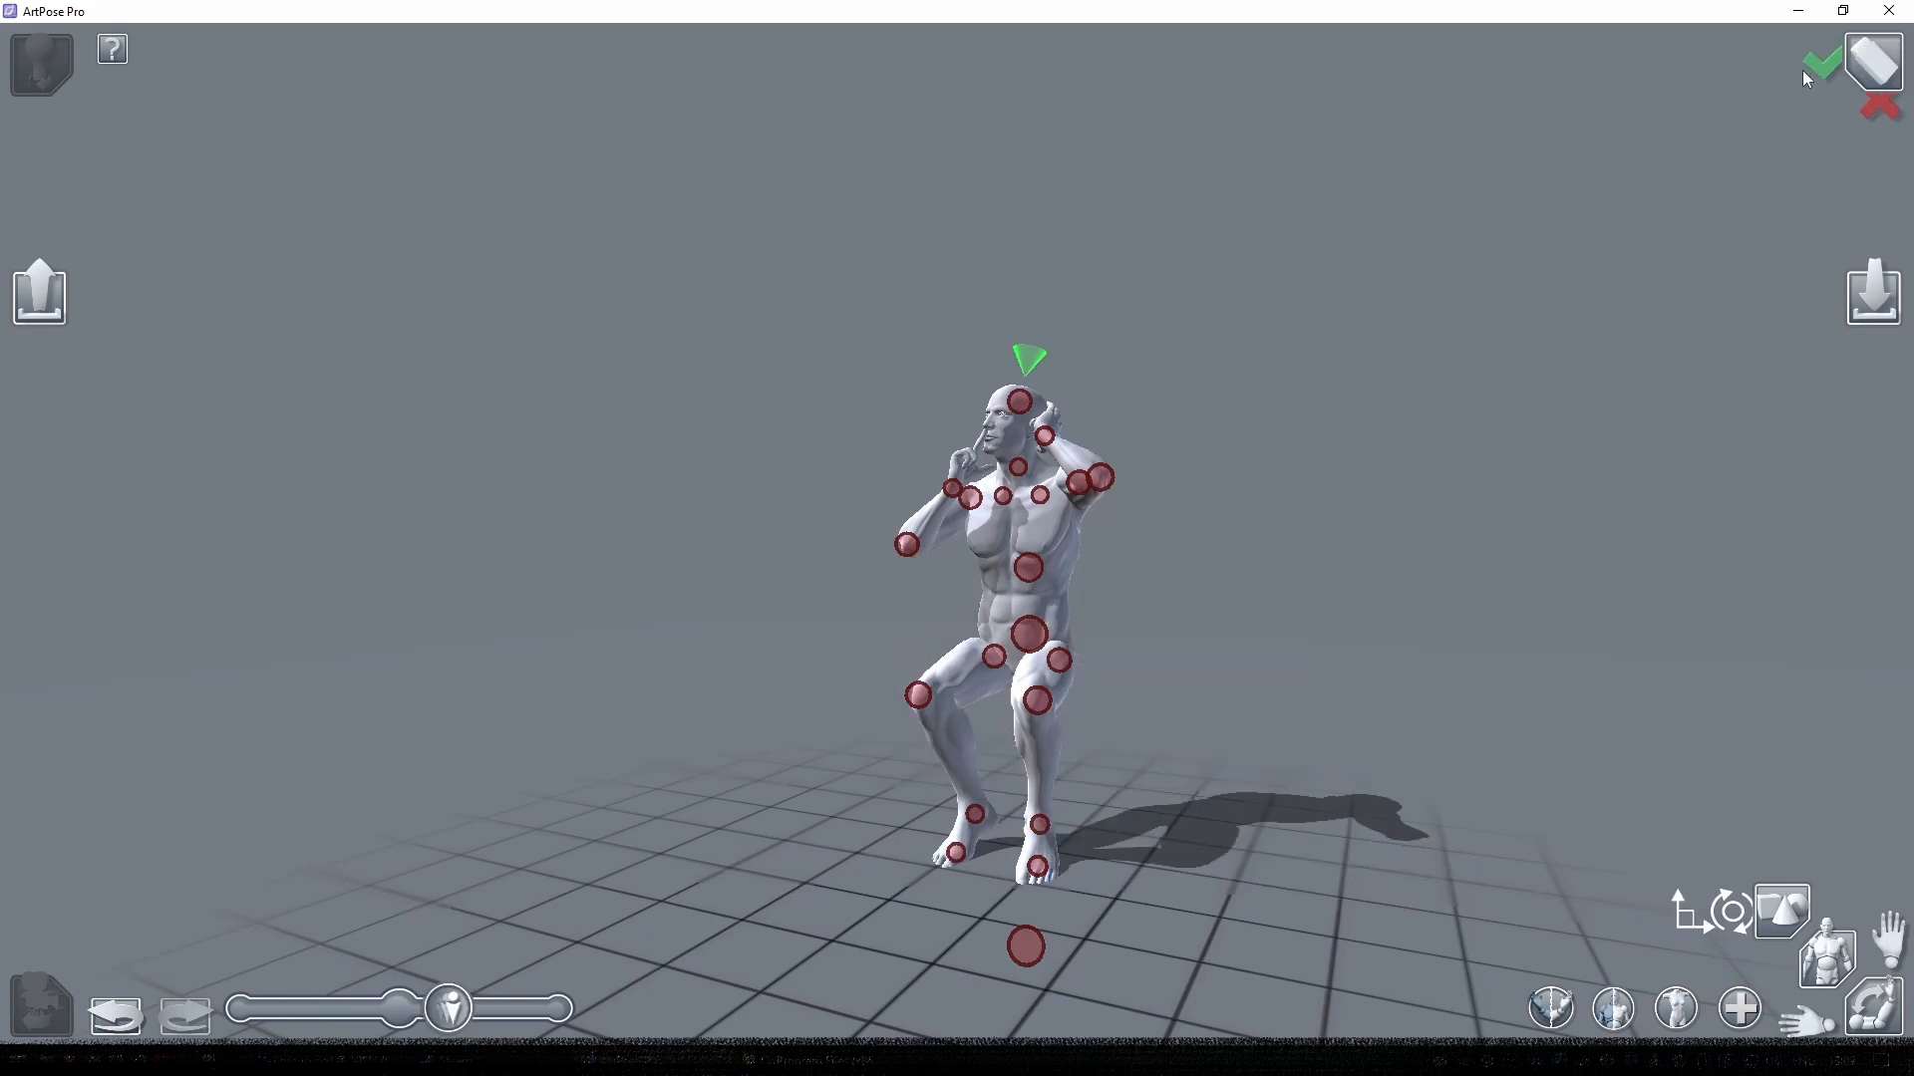
left_click(1877, 63)
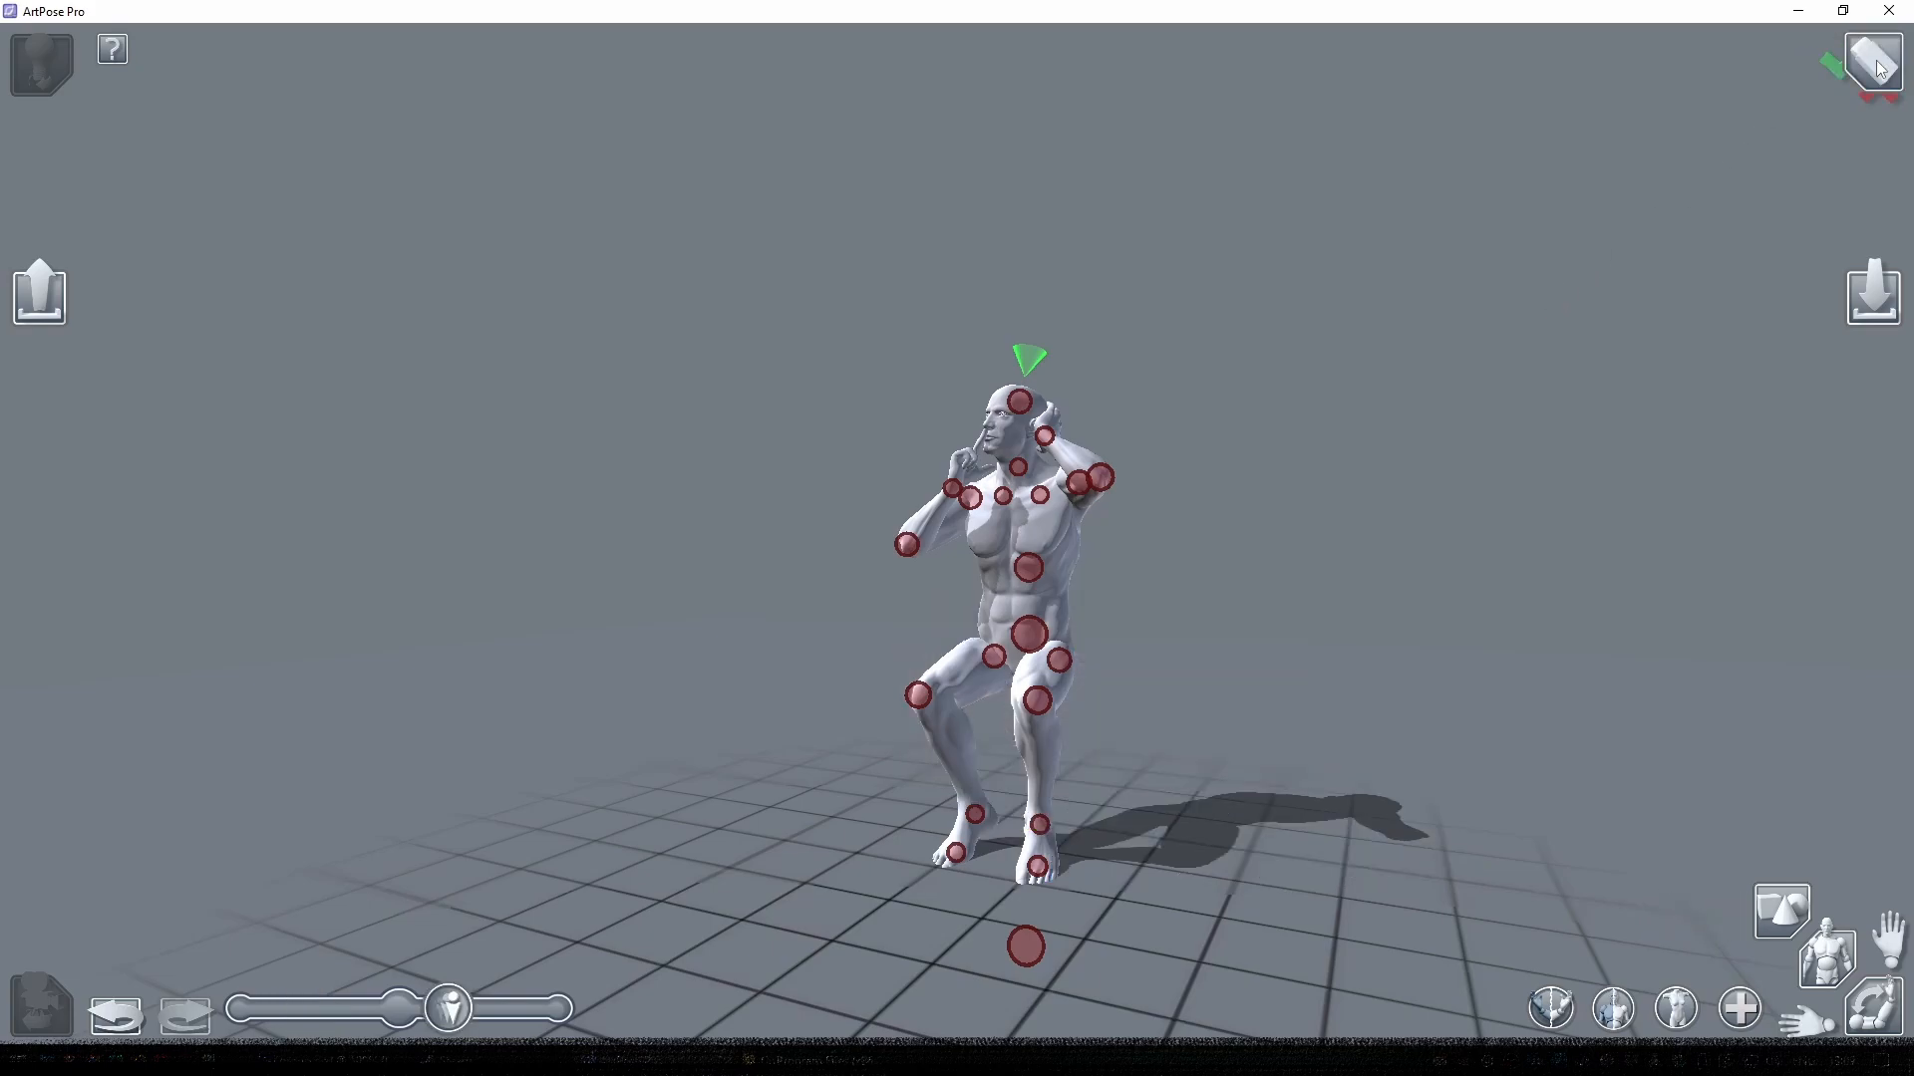
left_click(1793, 70)
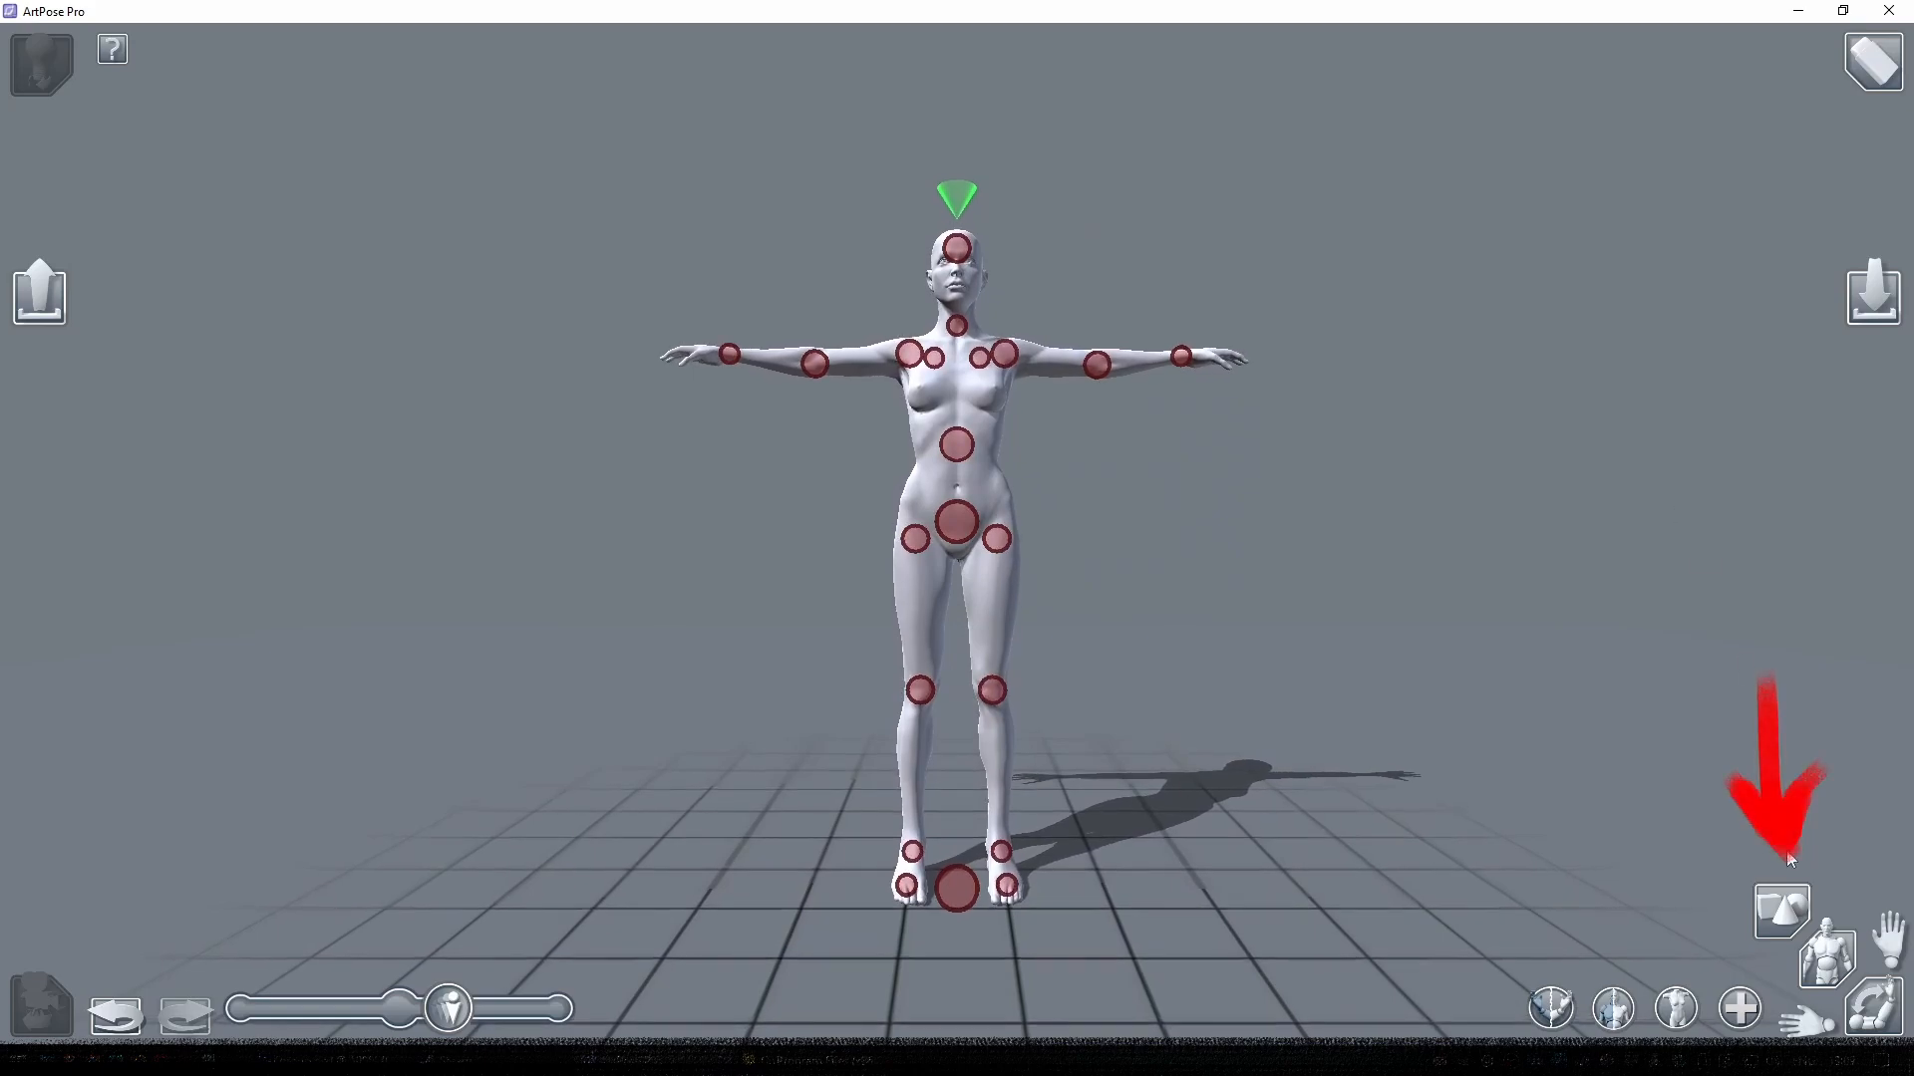
- From prop set 2, place the curved sword in the female figure's right hand and the briefcase in her left hand
left_click(1781, 911)
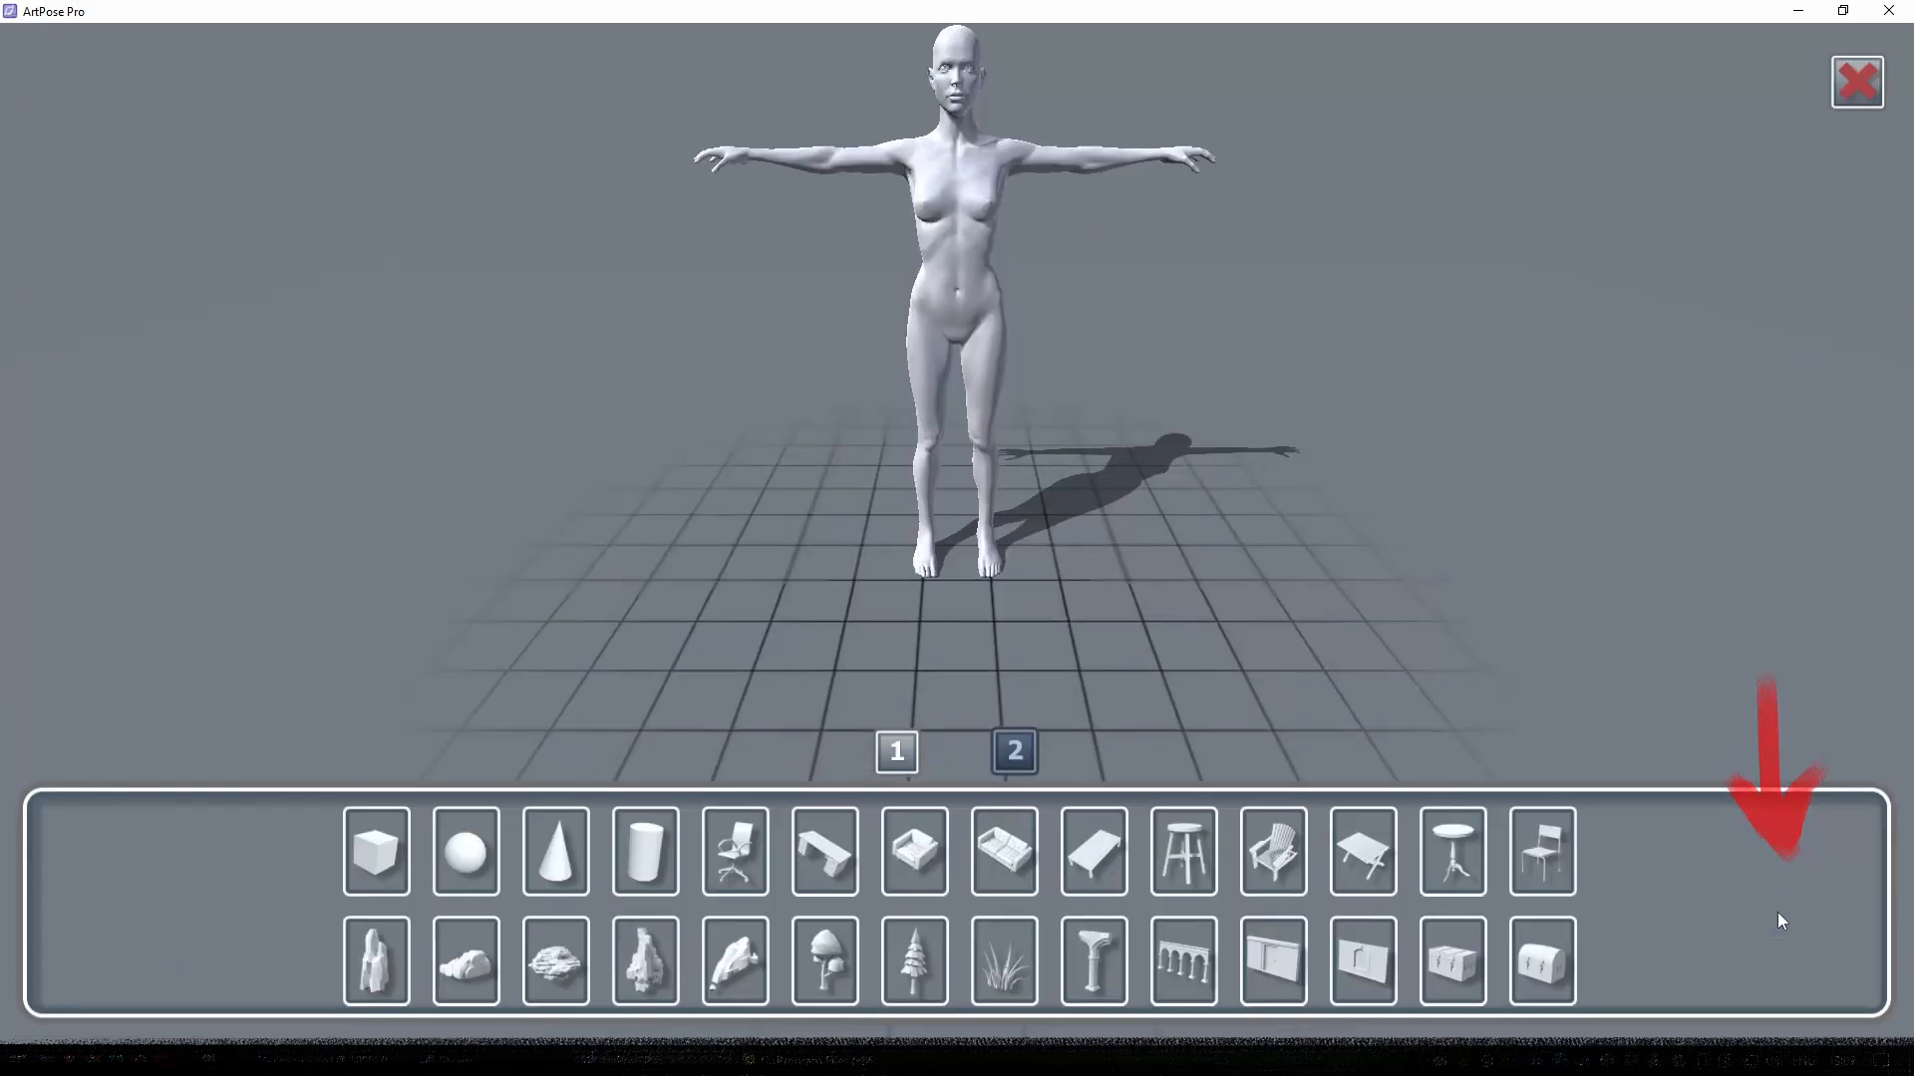
left_click(1013, 753)
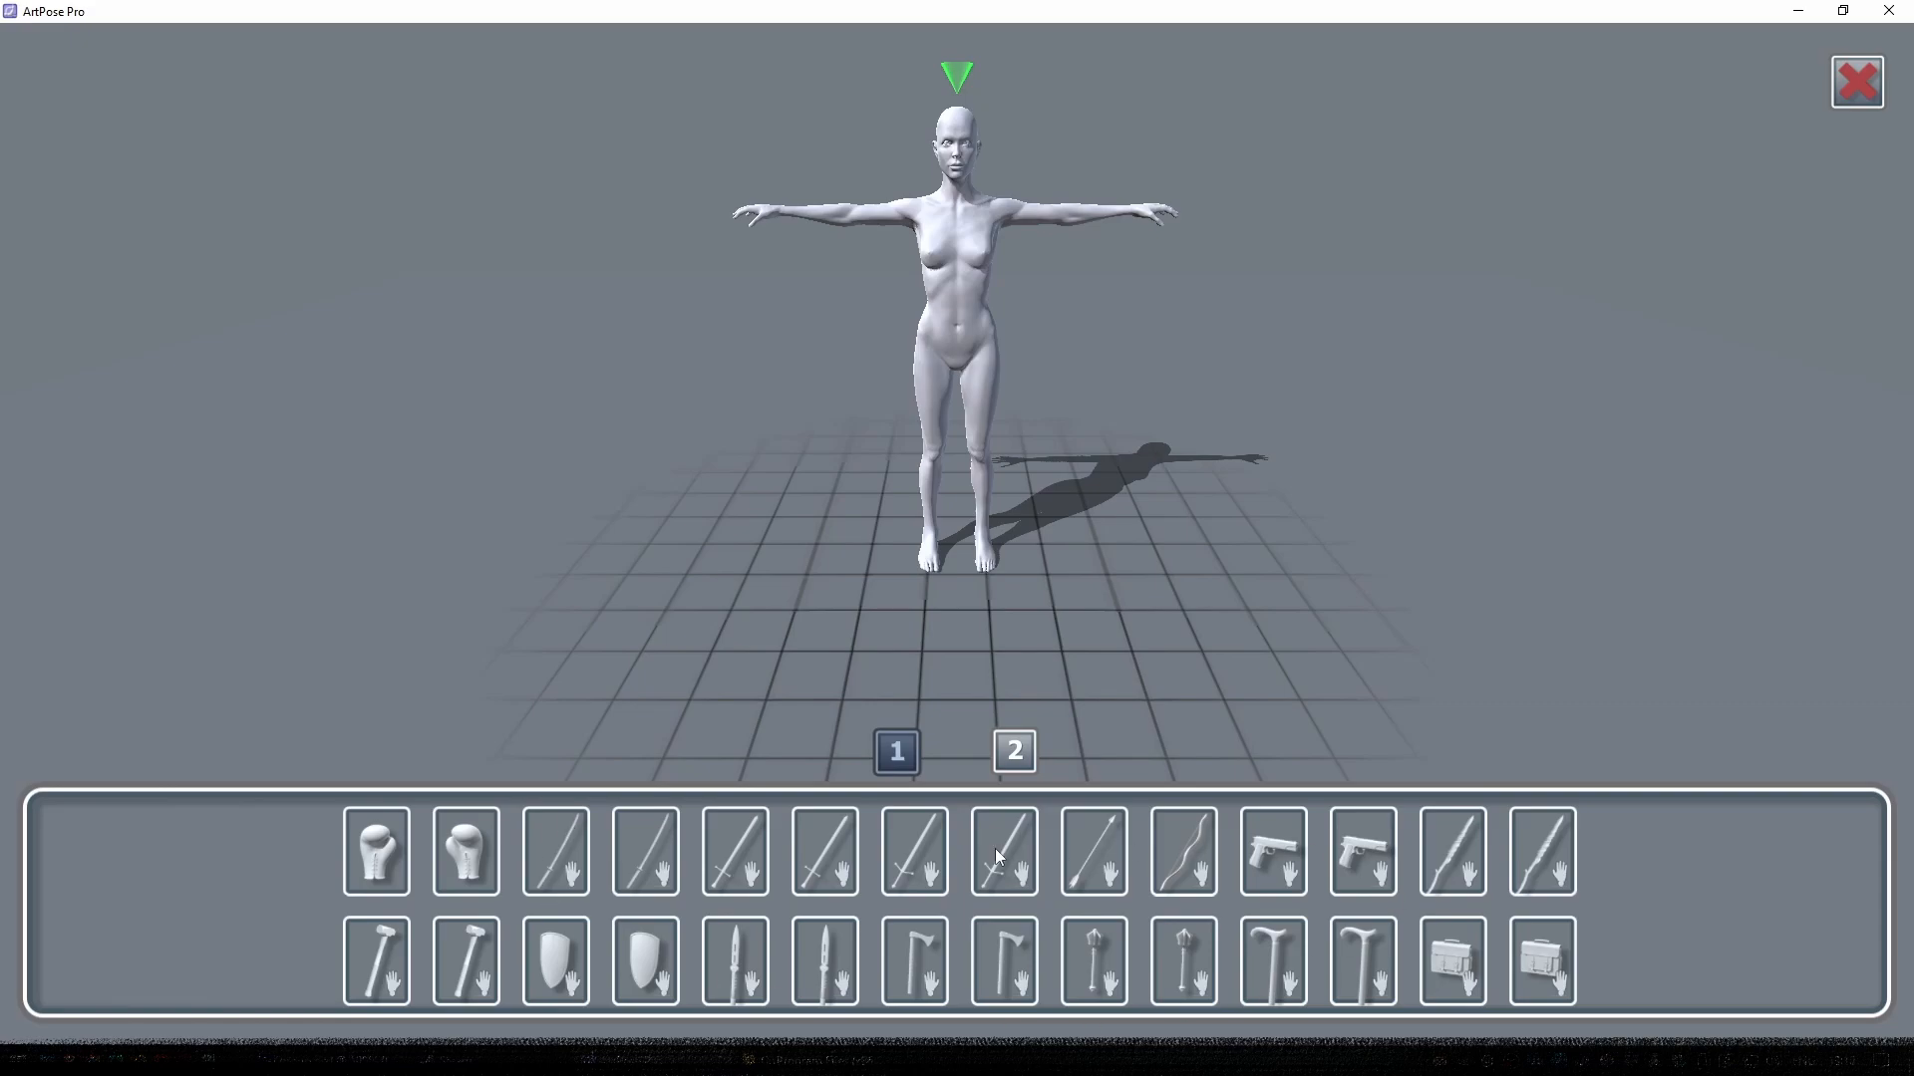
left_click(560, 862)
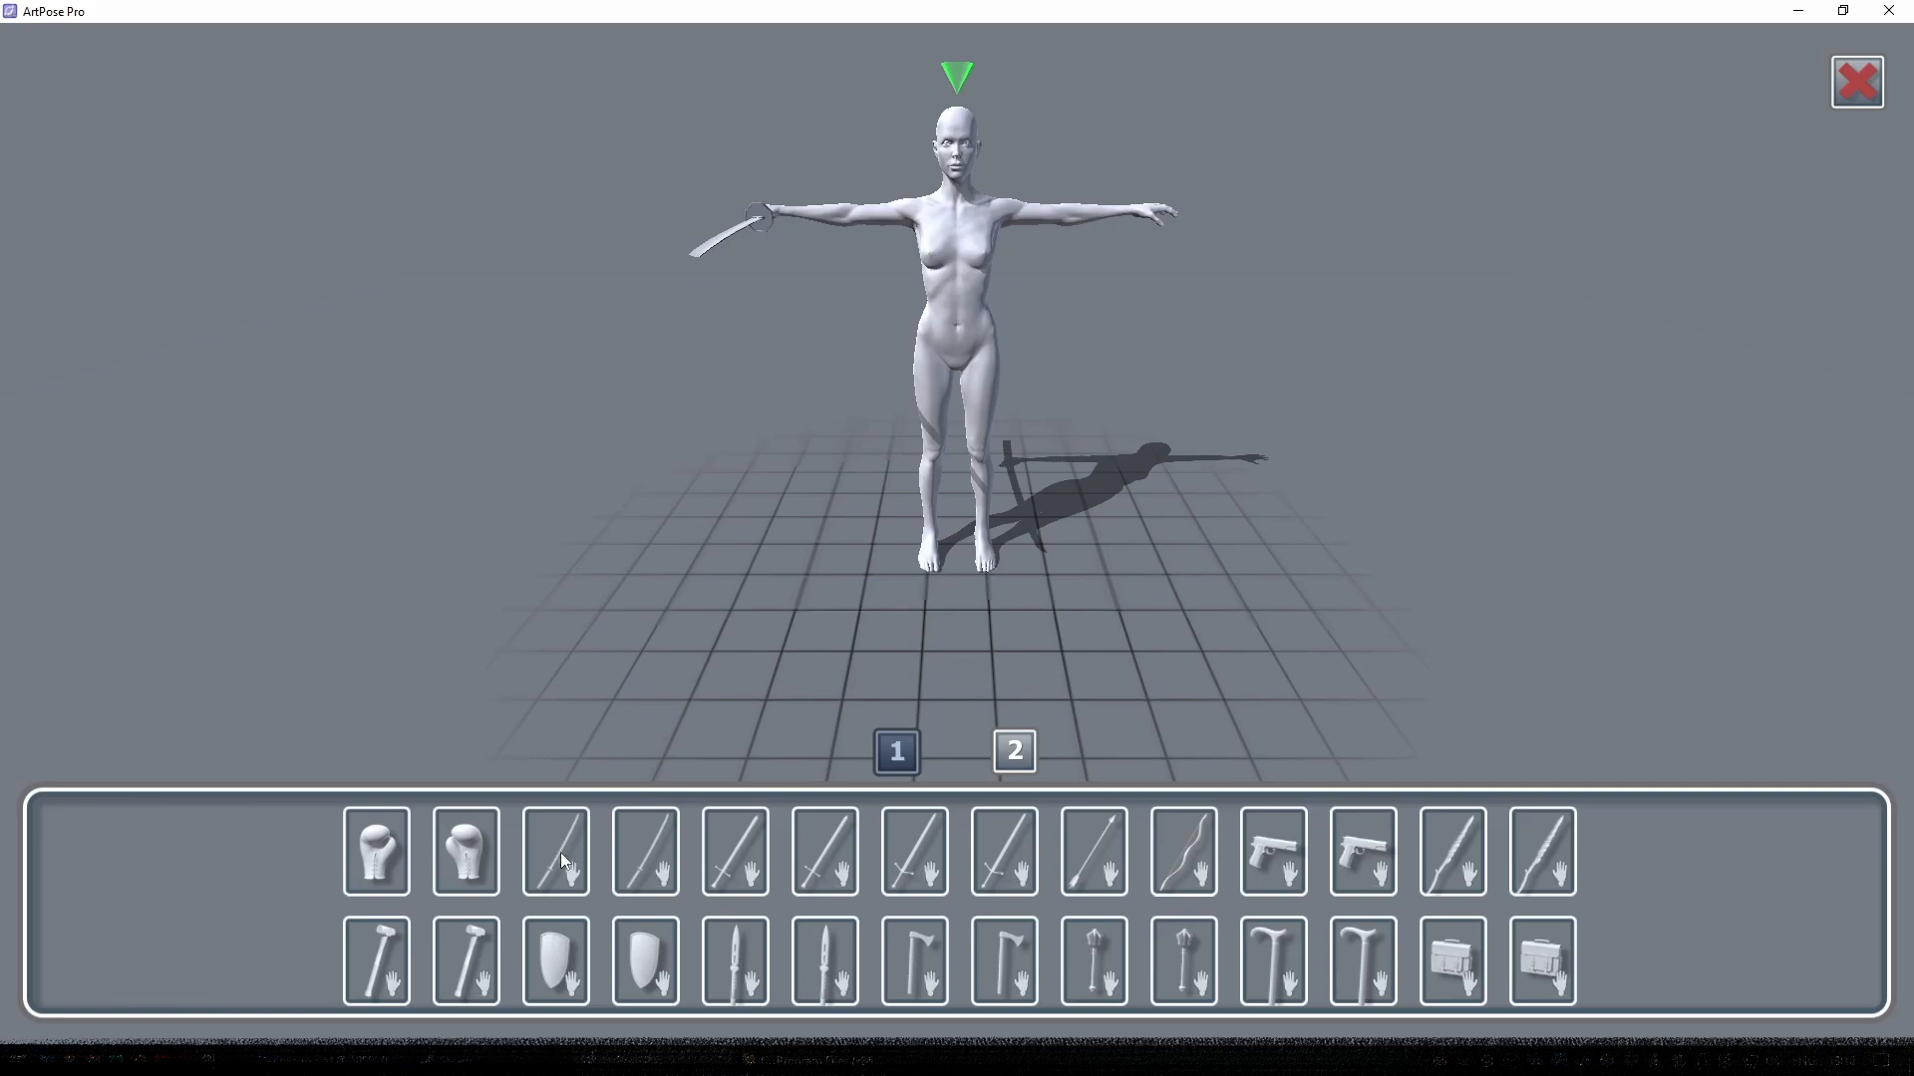
left_click(1550, 966)
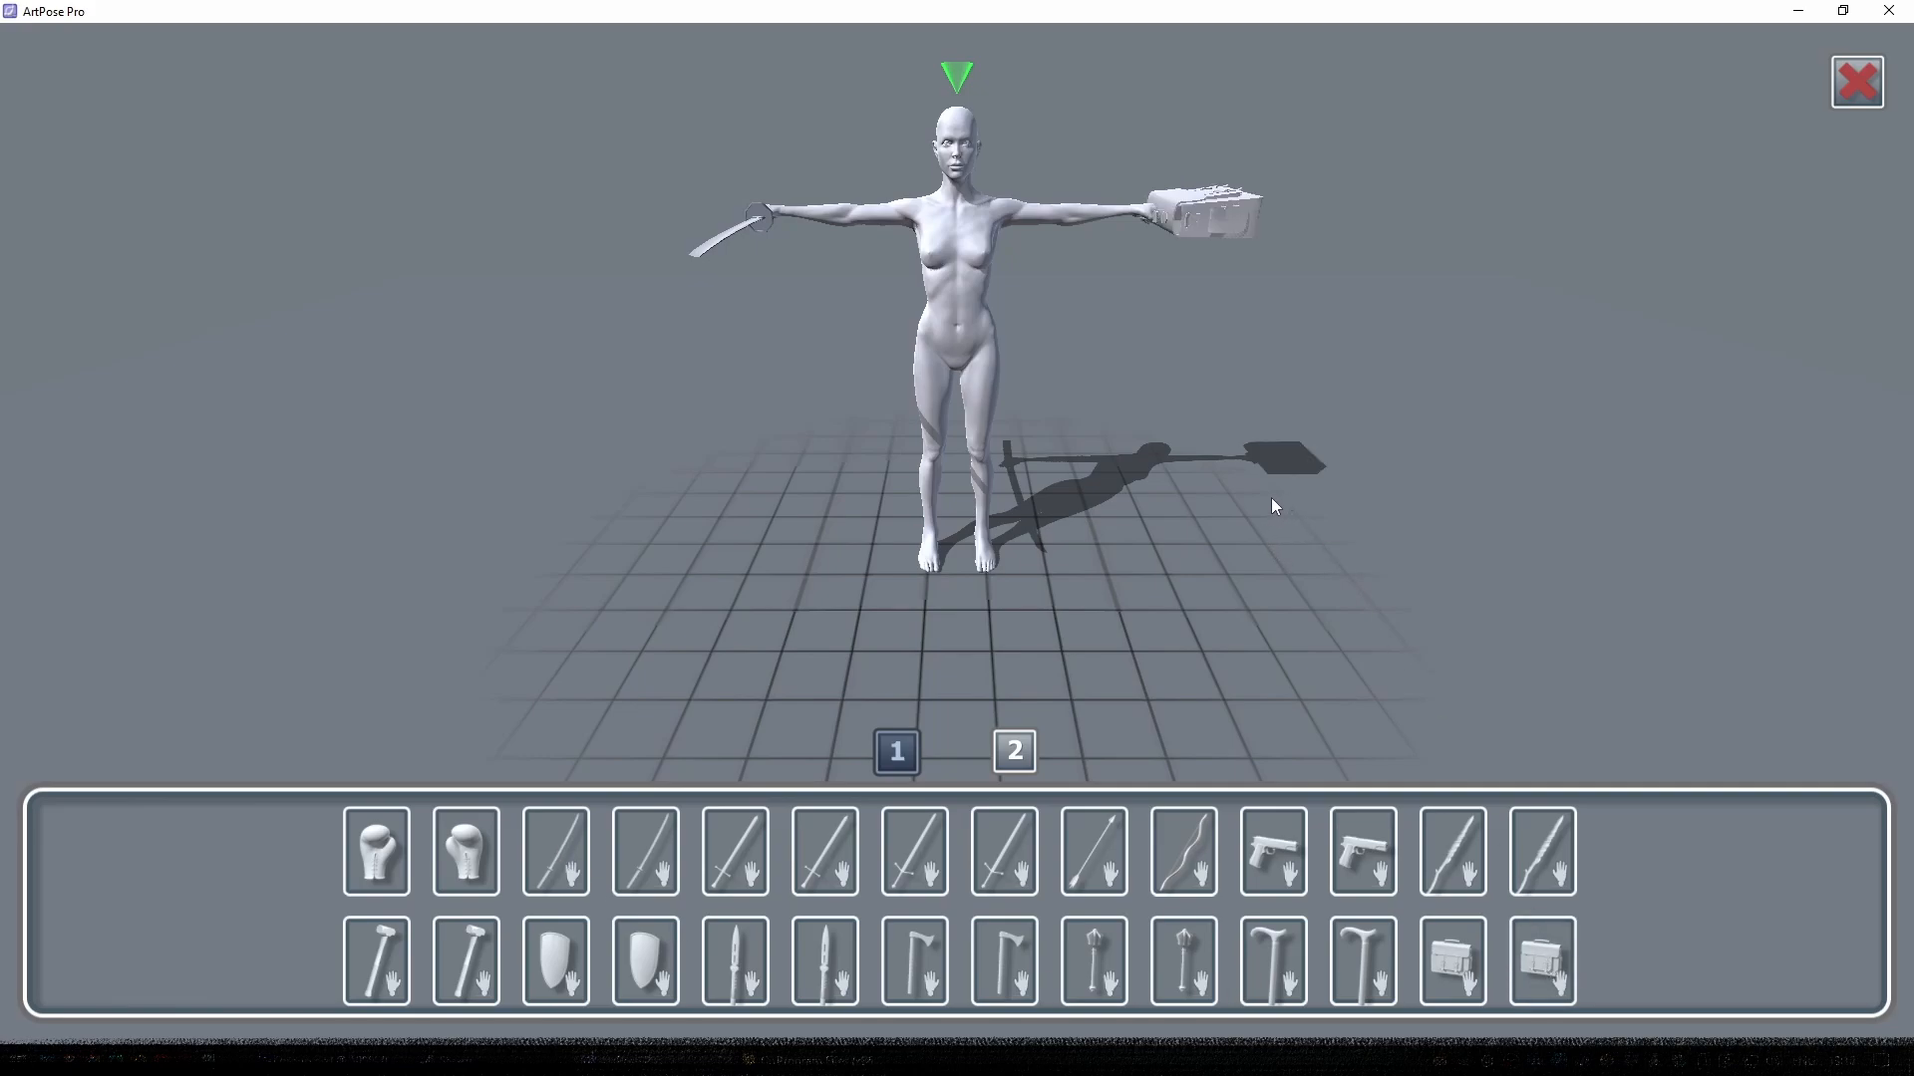
mouse_move(1272, 500)
right_mouse_down()
mouse_move(1144, 542)
mouse_move(1367, 559)
mouse_move(1486, 506)
mouse_move(1375, 560)
mouse_move(1245, 503)
right_mouse_up()
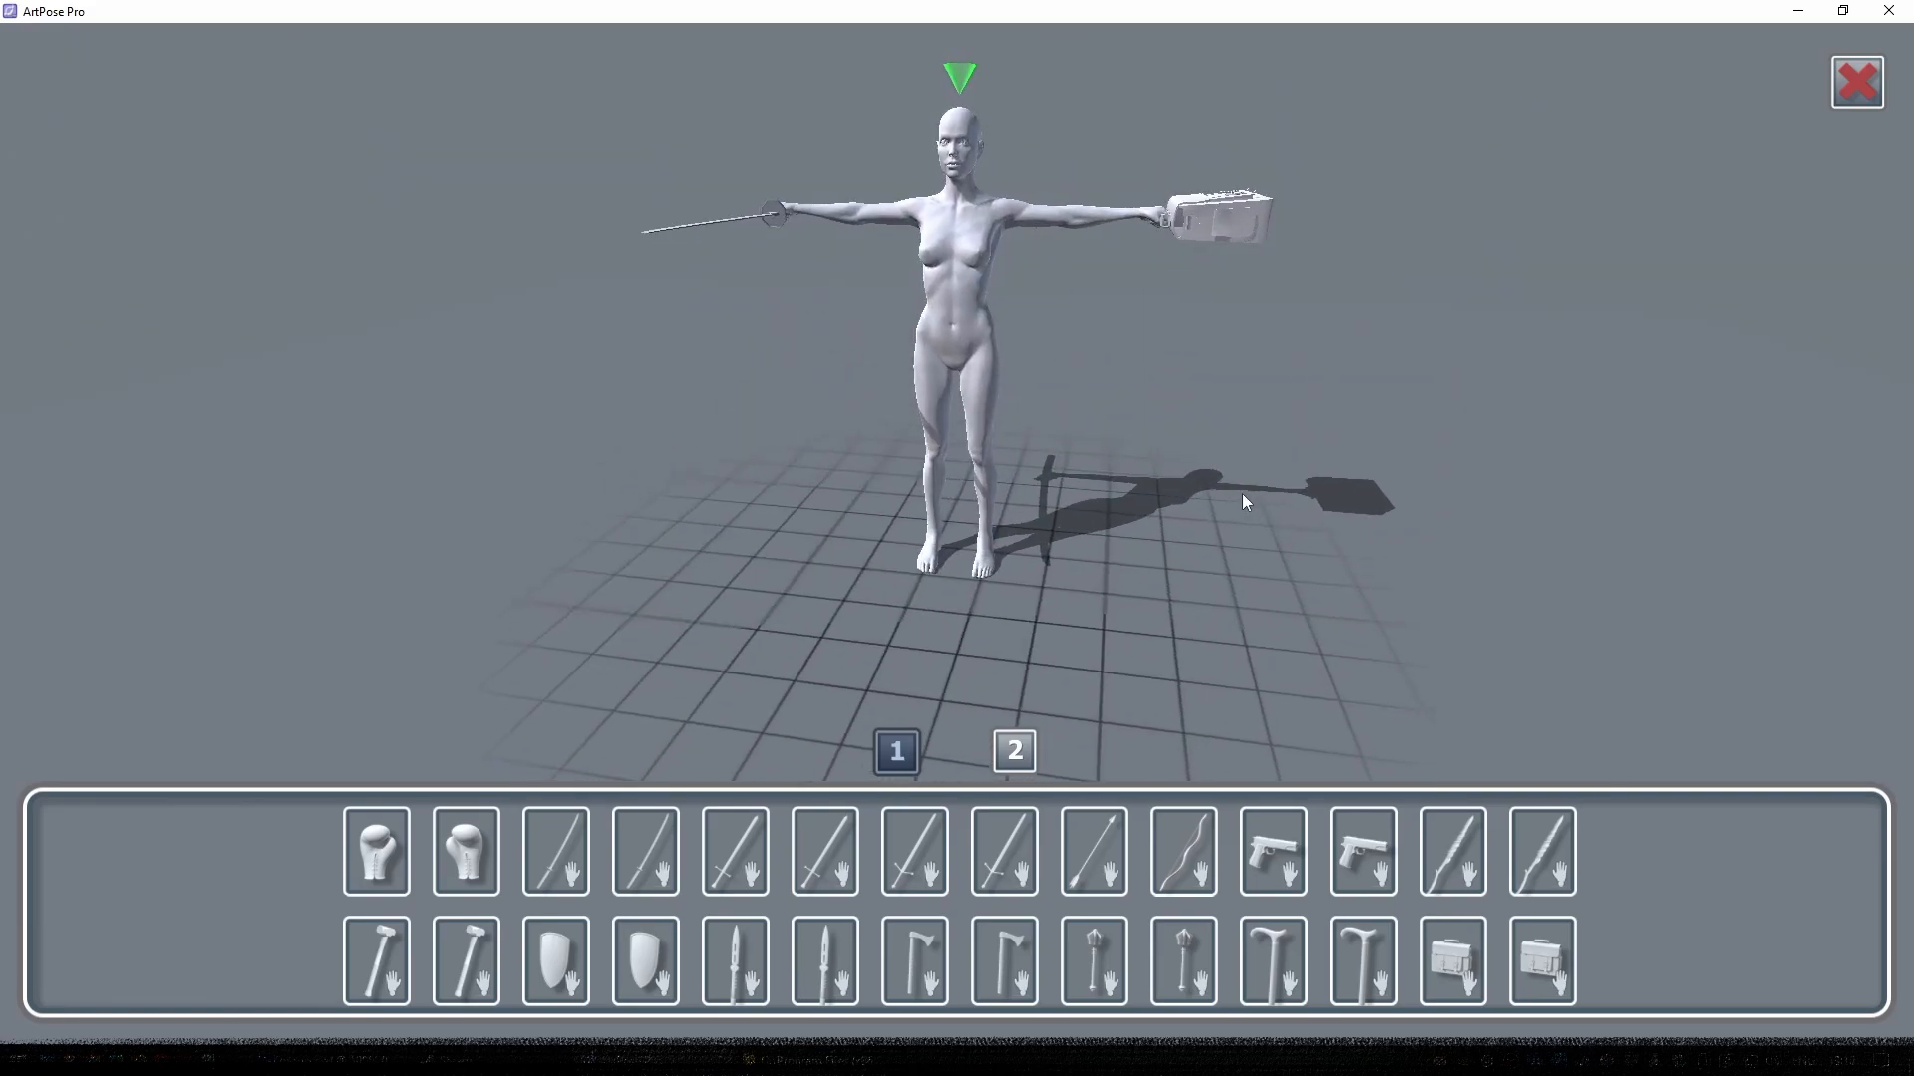
- Leave the prop library and delete the curved sword from the figure's right hand
right_click_drag(822, 351, 1075, 354)
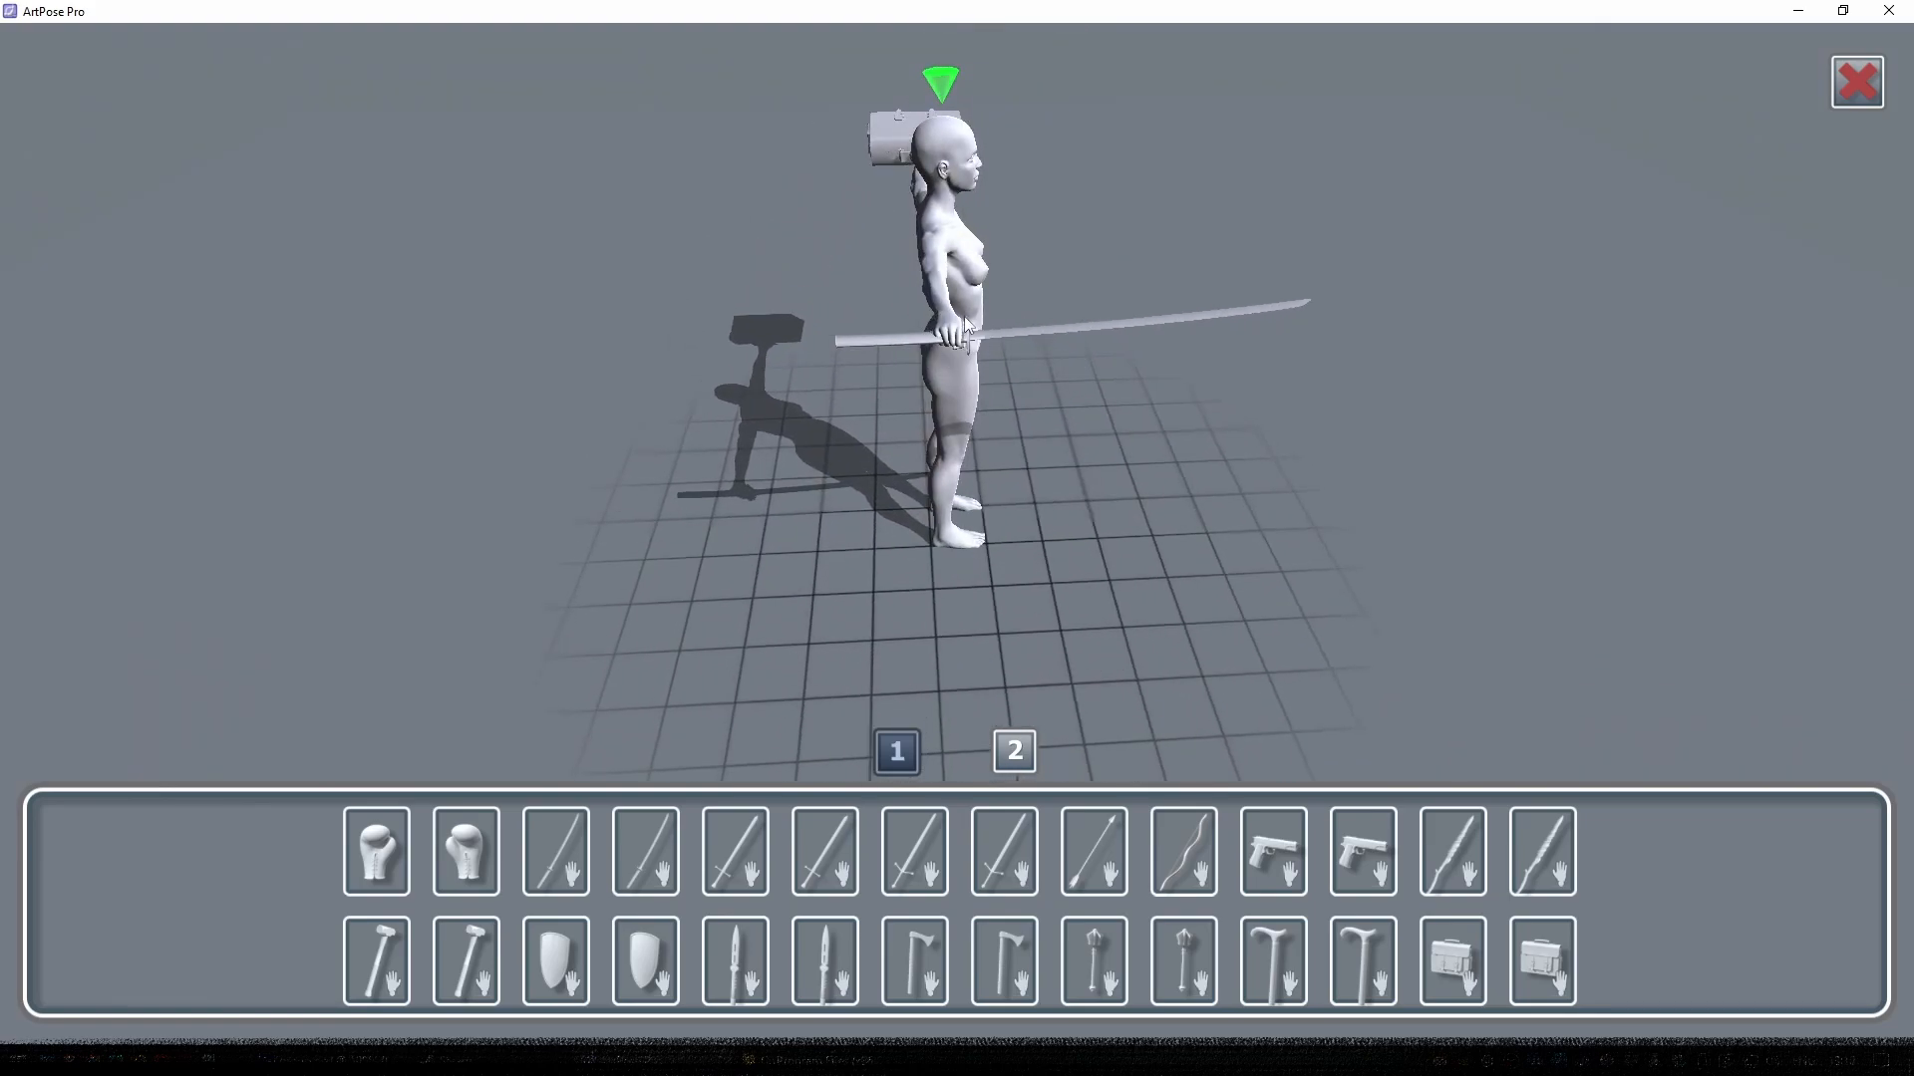
right_click_drag(1216, 212, 1146, 134)
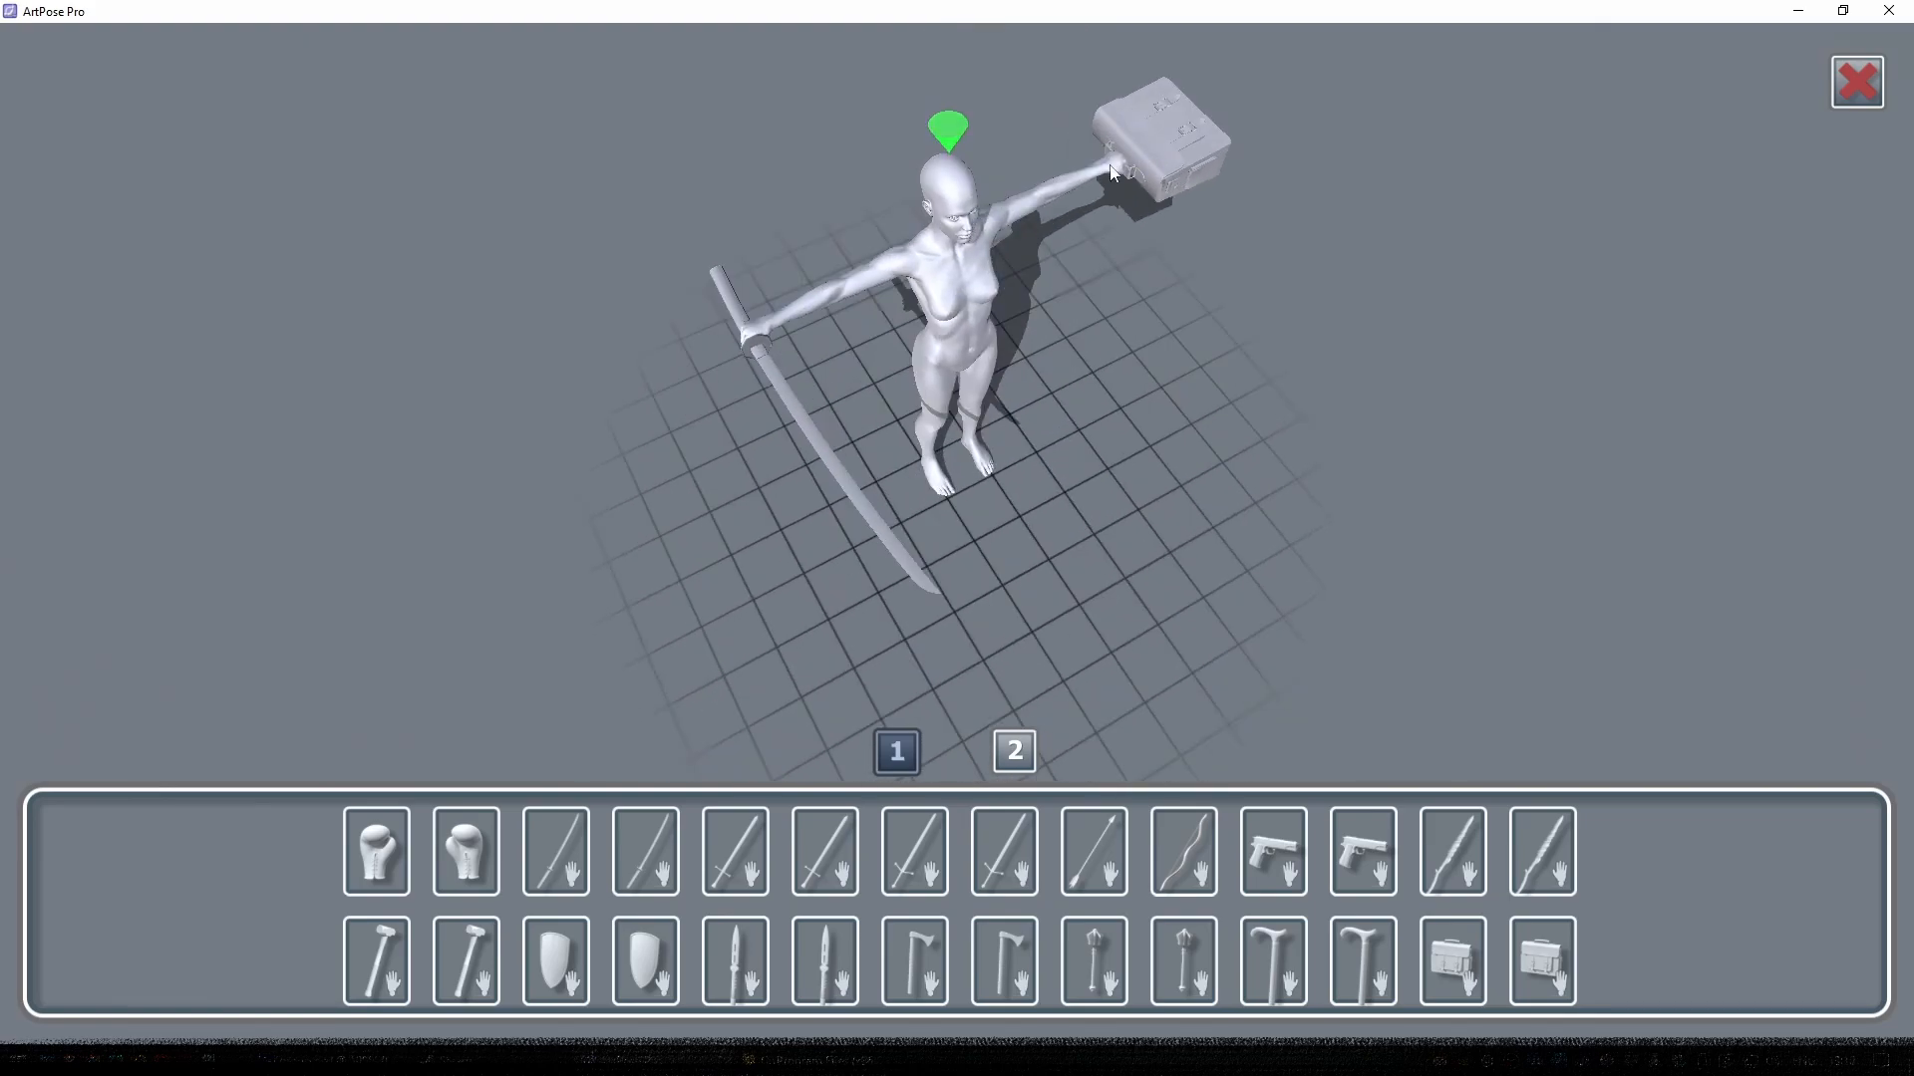
right_click_drag(823, 389, 1043, 381)
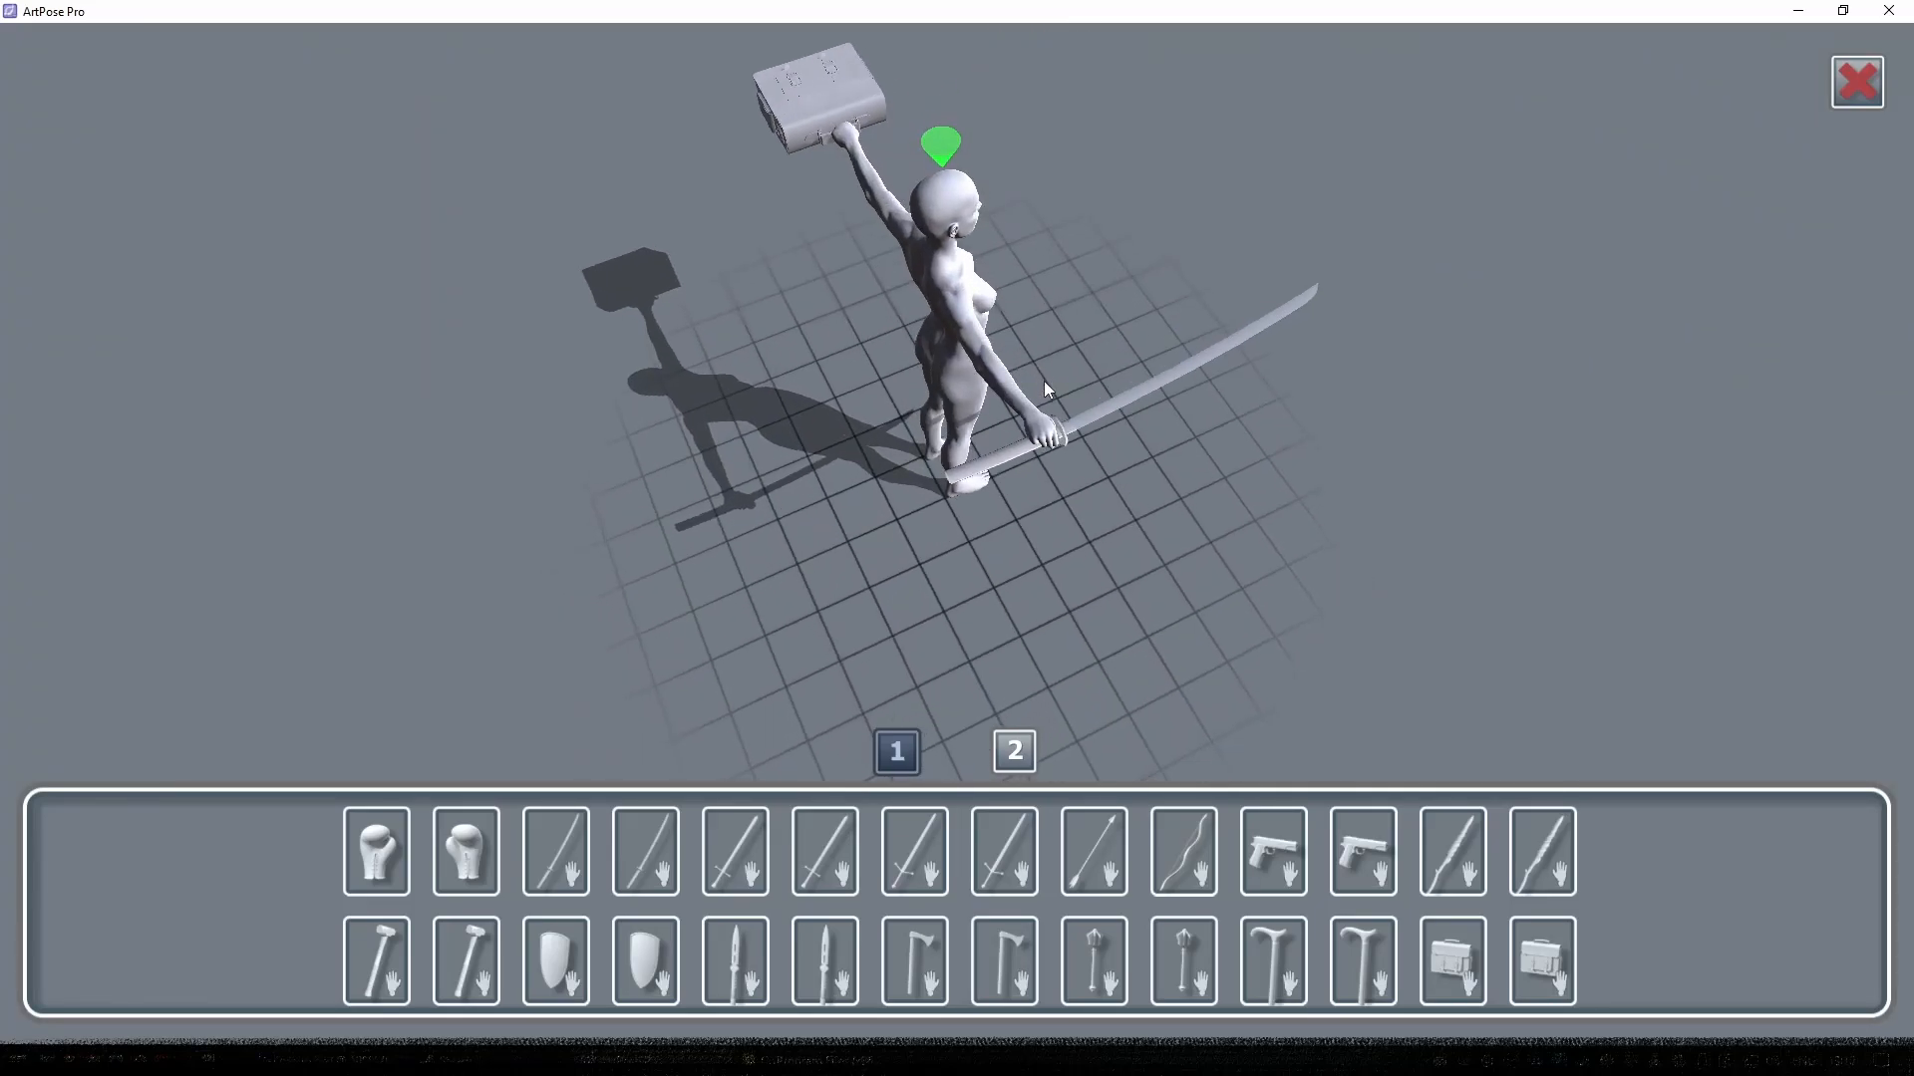
right_click_drag(1438, 386, 1140, 348)
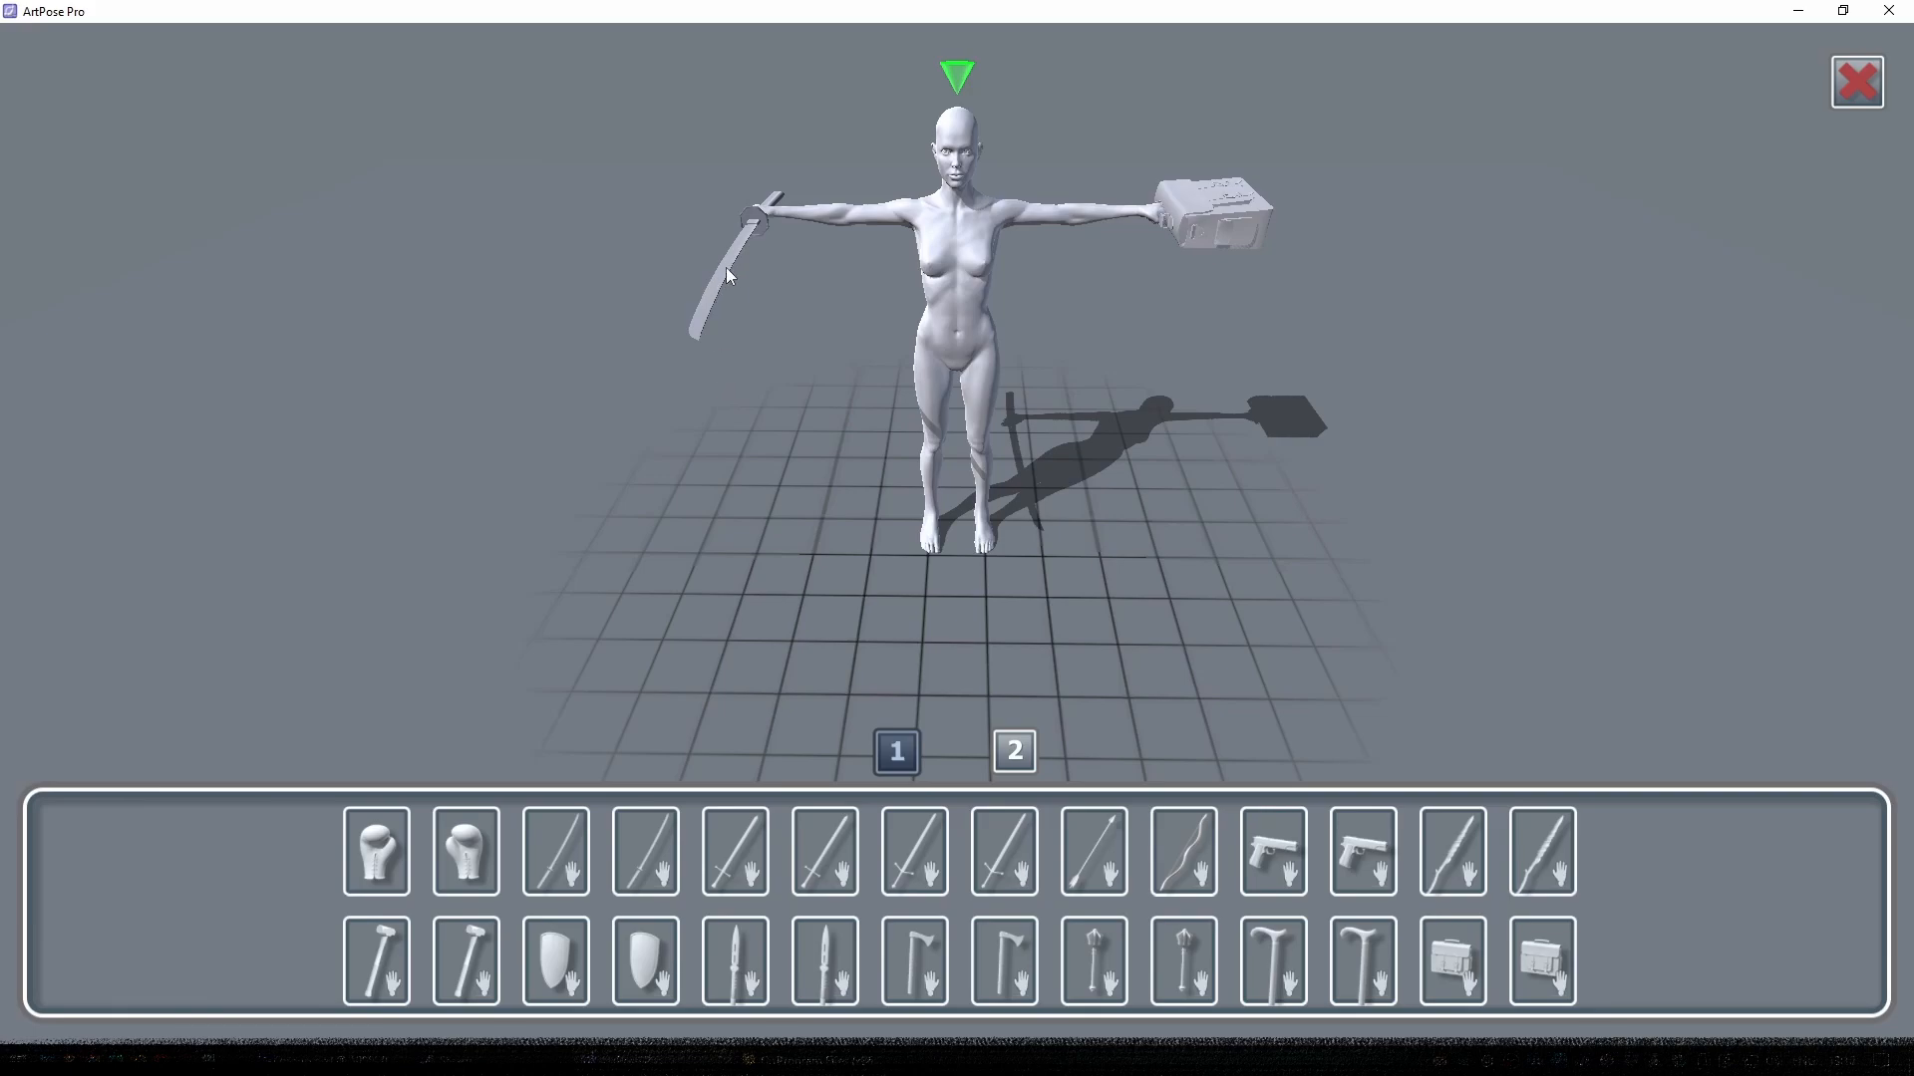
left_click(1858, 84)
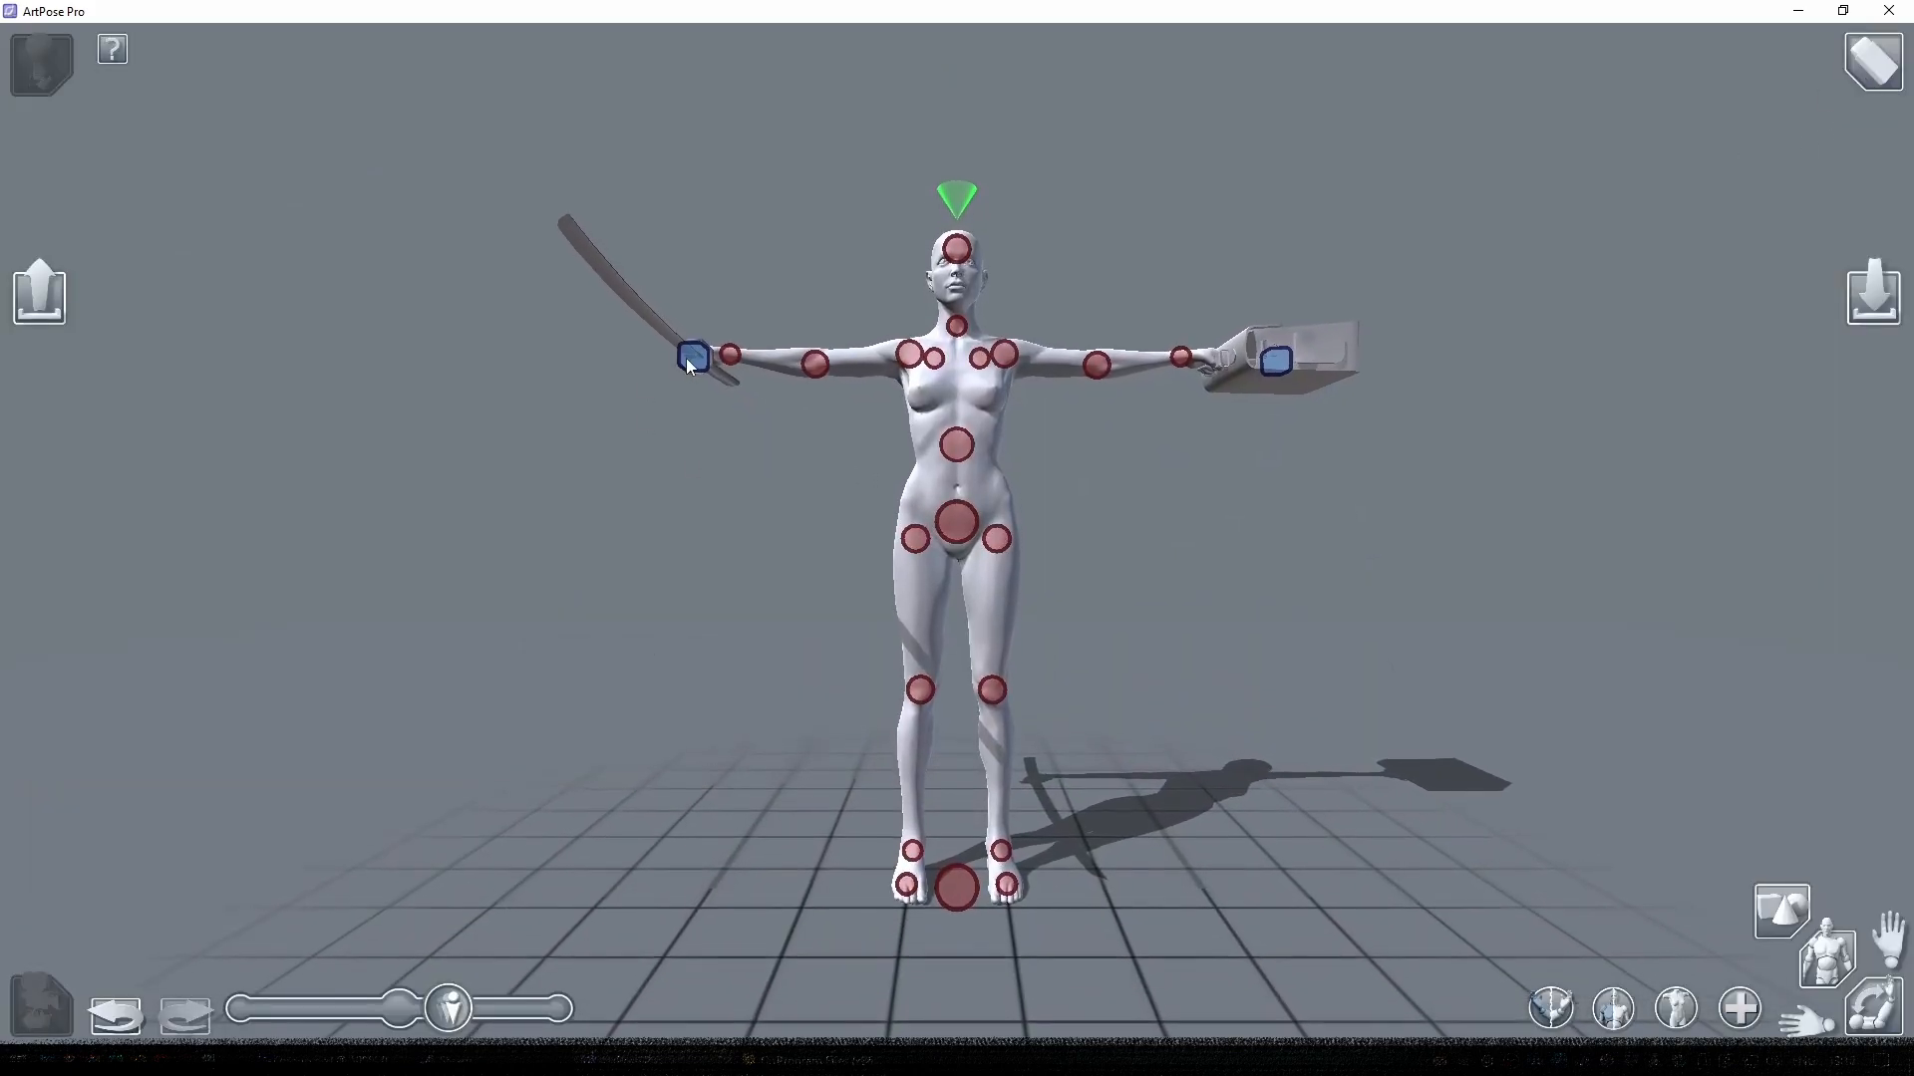
left_click(691, 358)
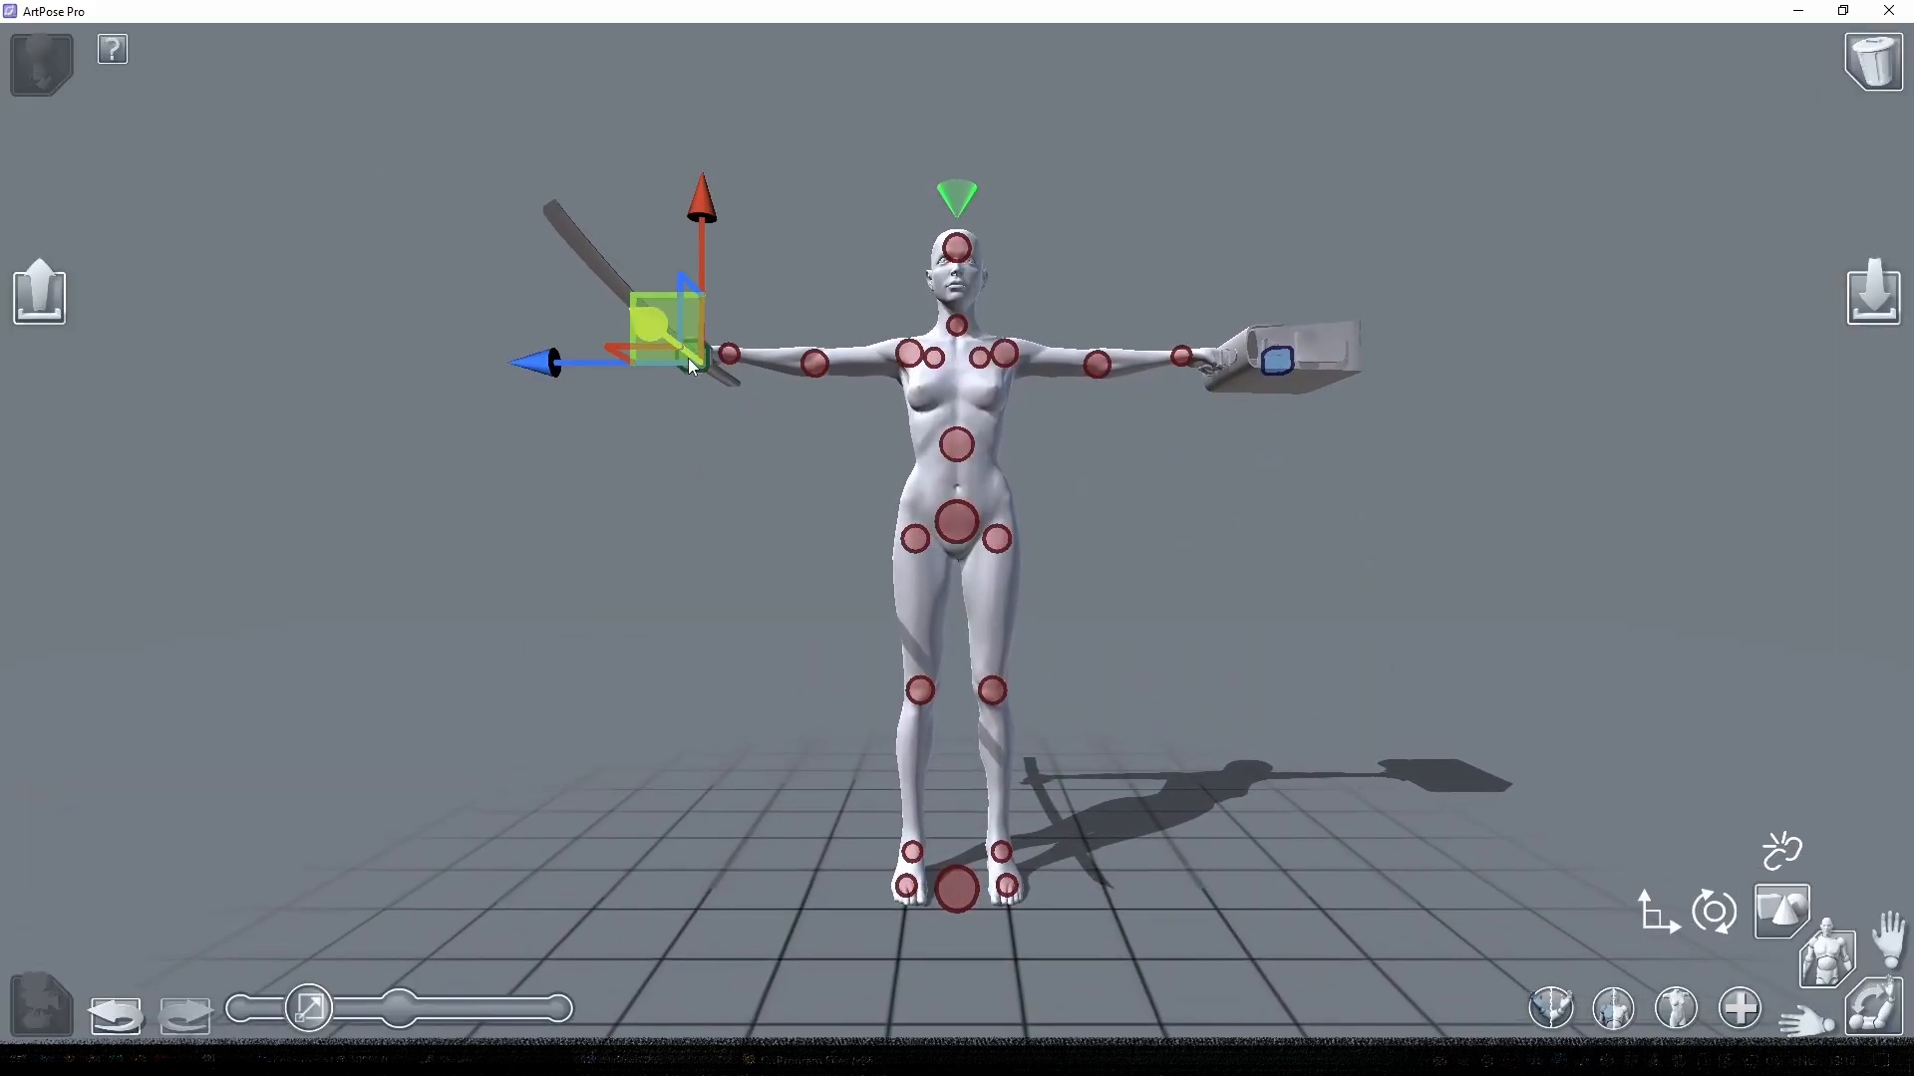
left_click(1877, 67)
left_click(1810, 61)
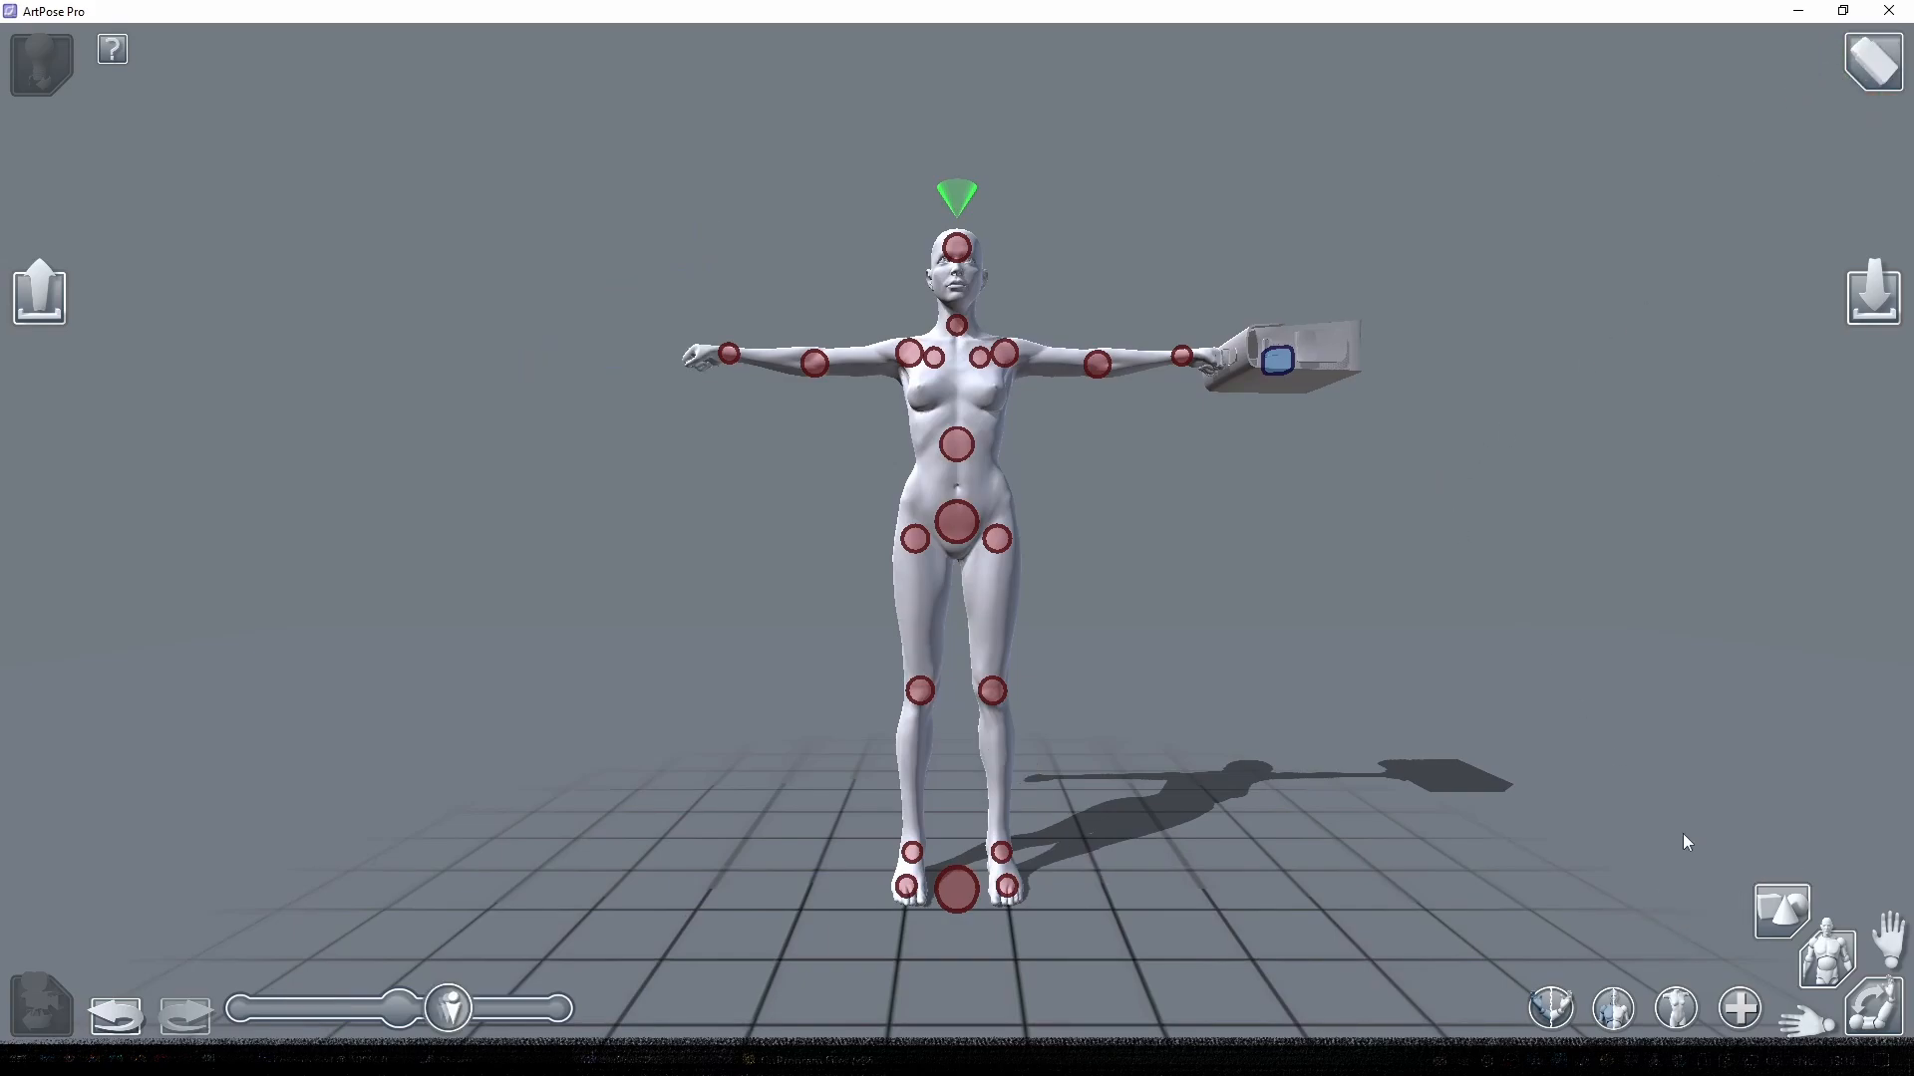
- Put a boxing glove from the prop library on the figure's right hand and return to posing
left_click(1782, 912)
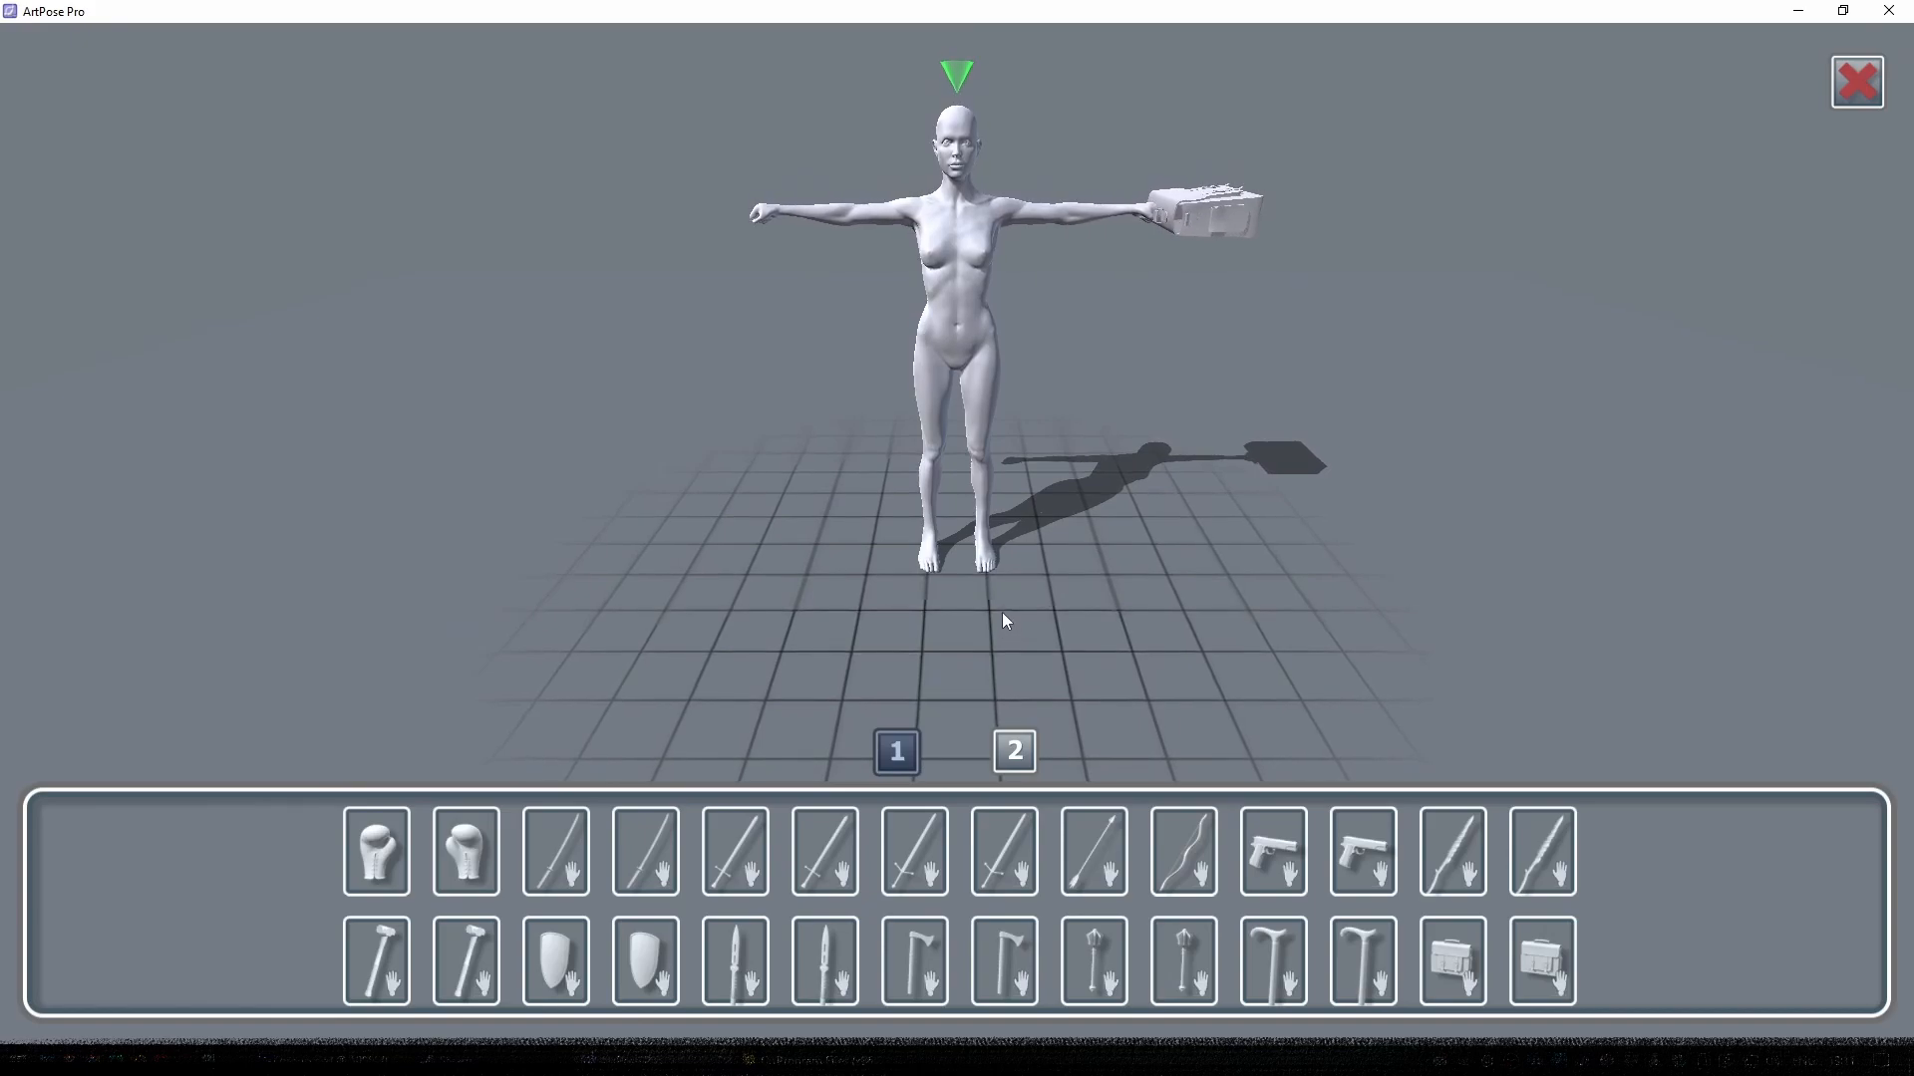
left_click(377, 842)
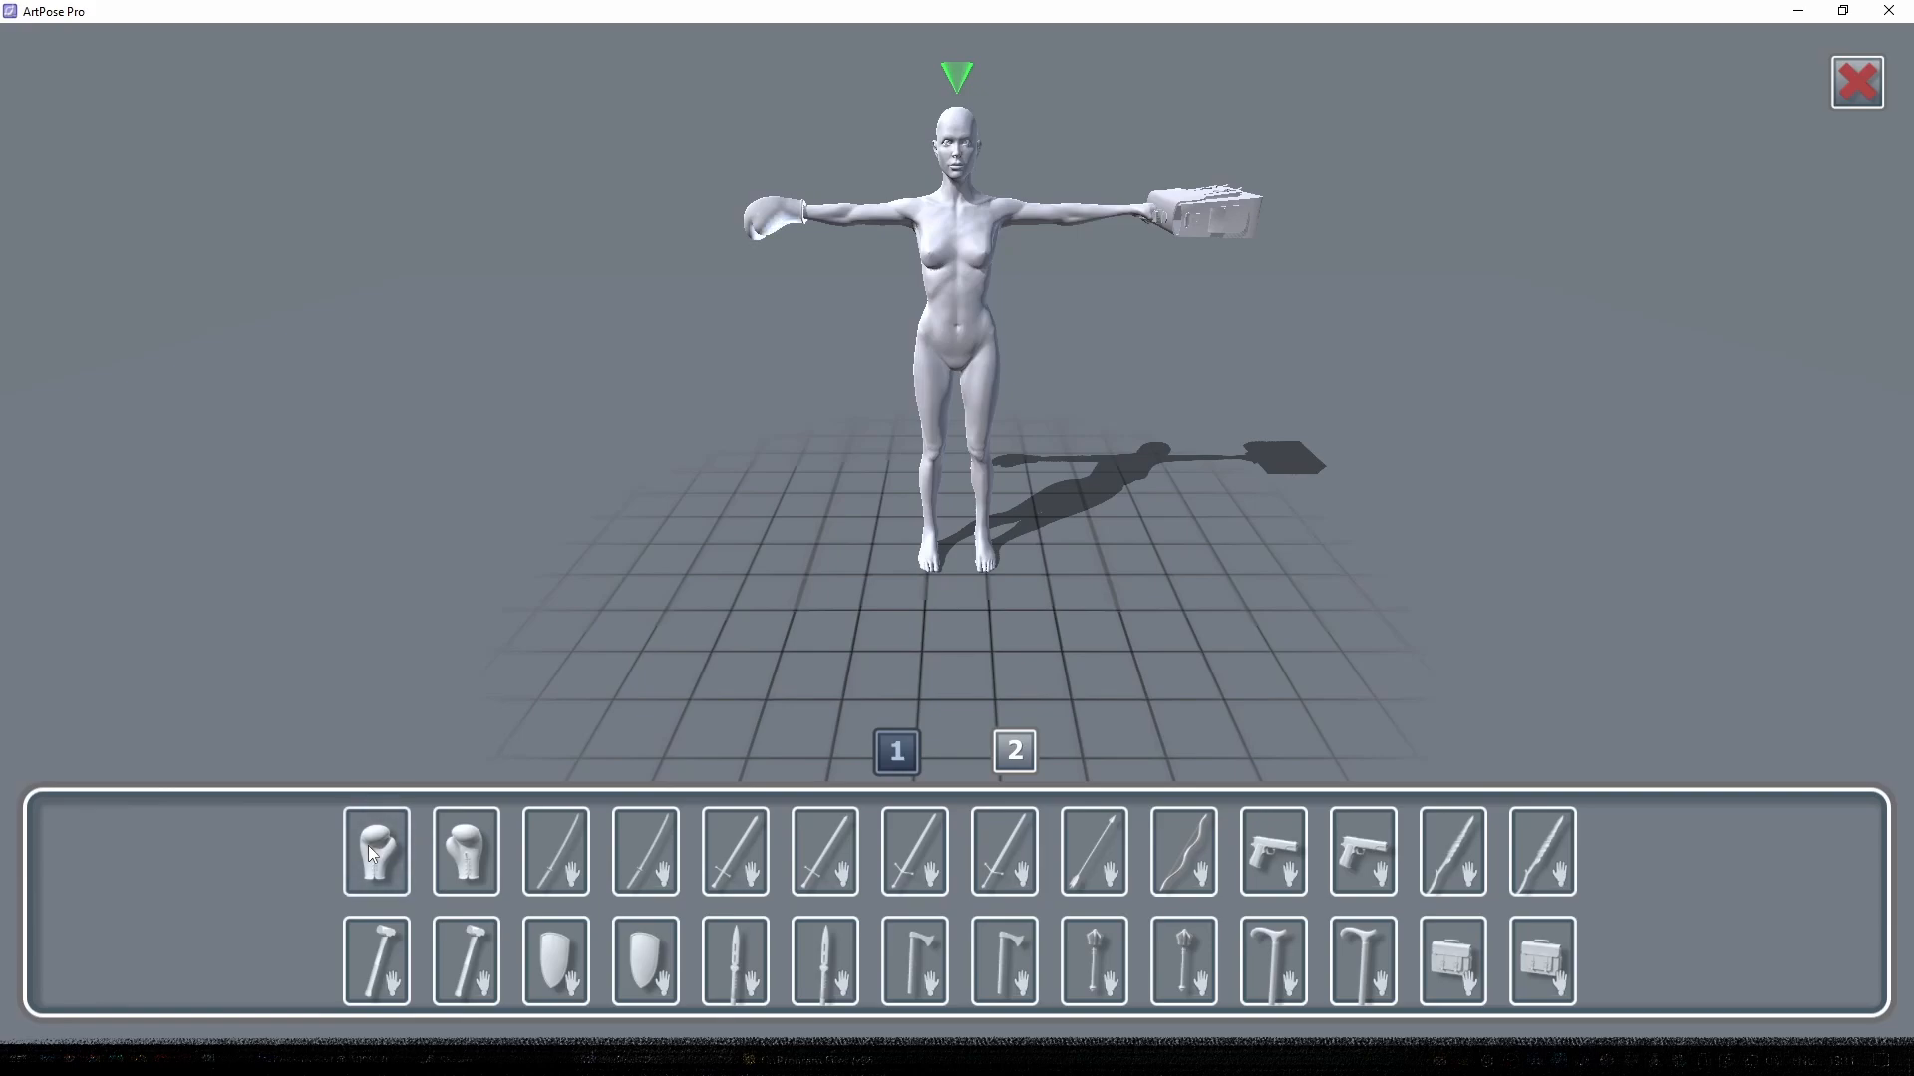
middle_click_drag(674, 461, 828, 217)
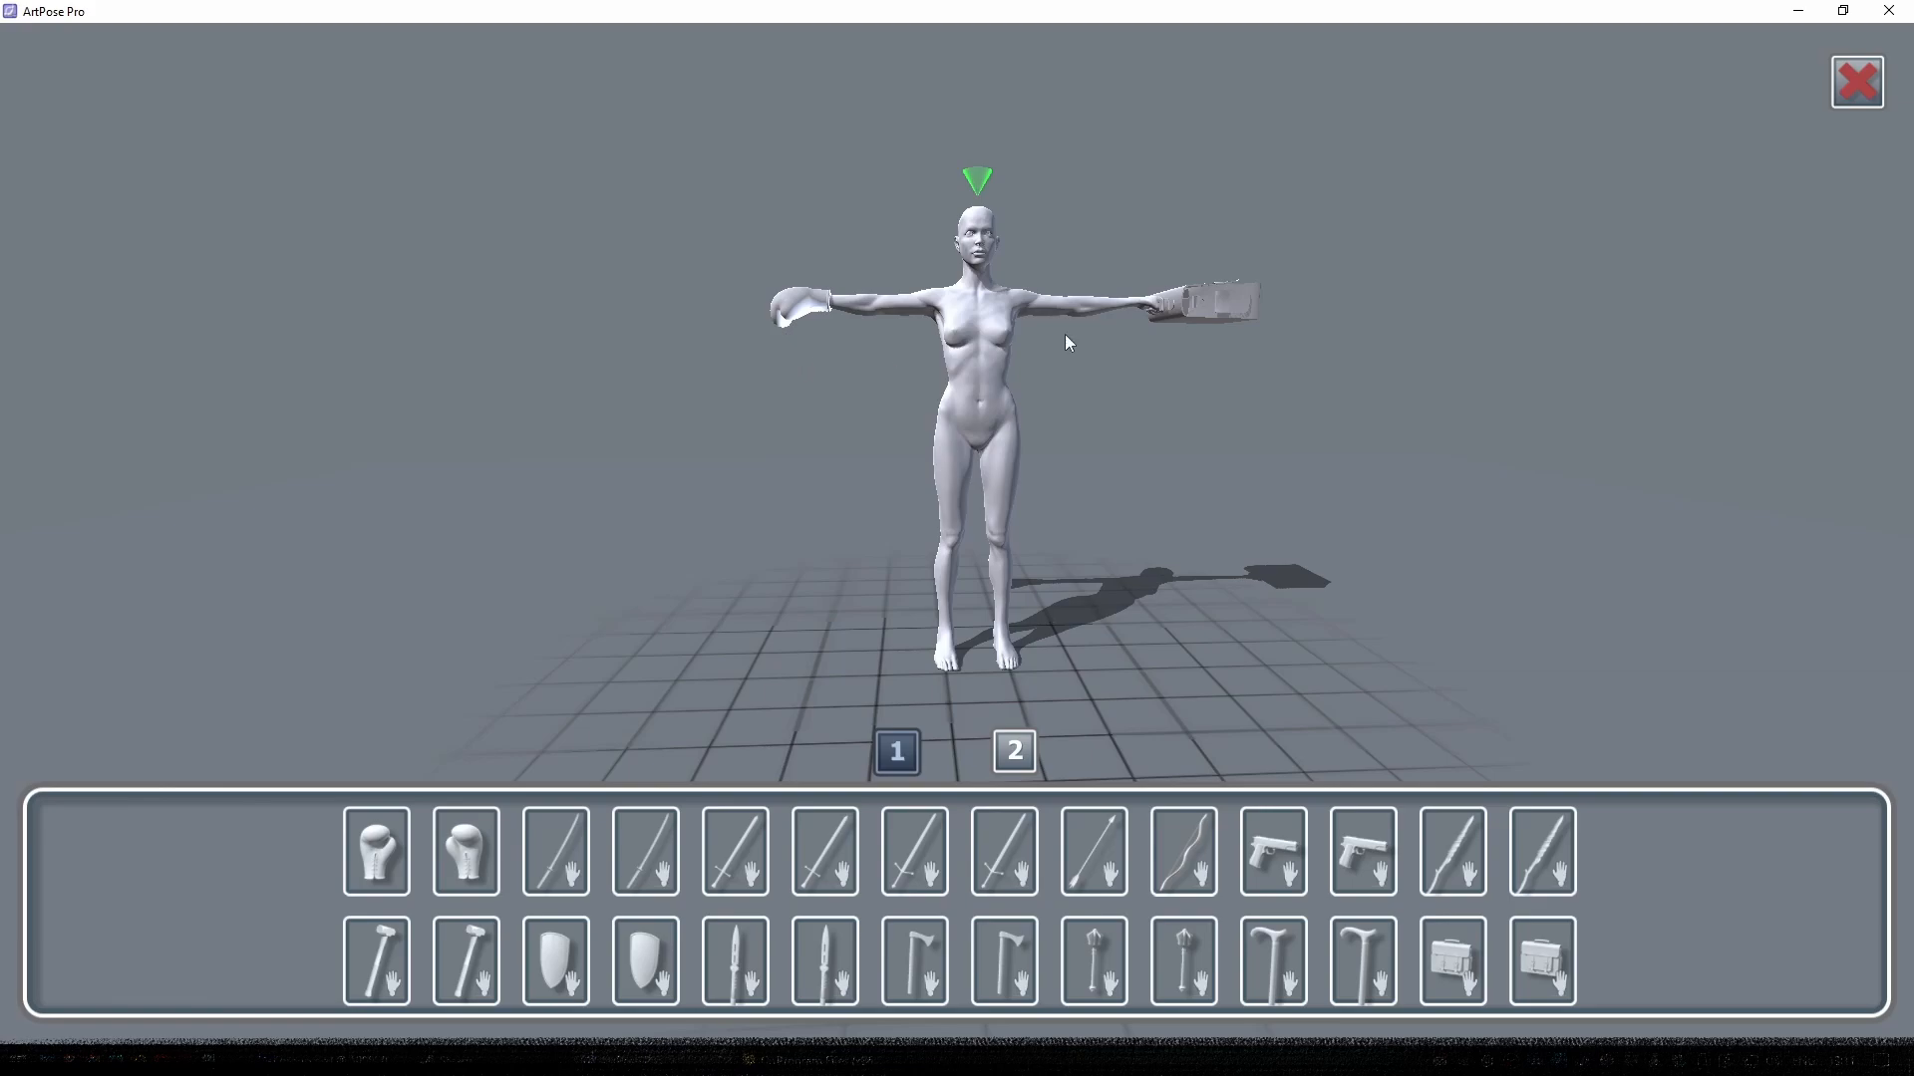
left_click(1870, 88)
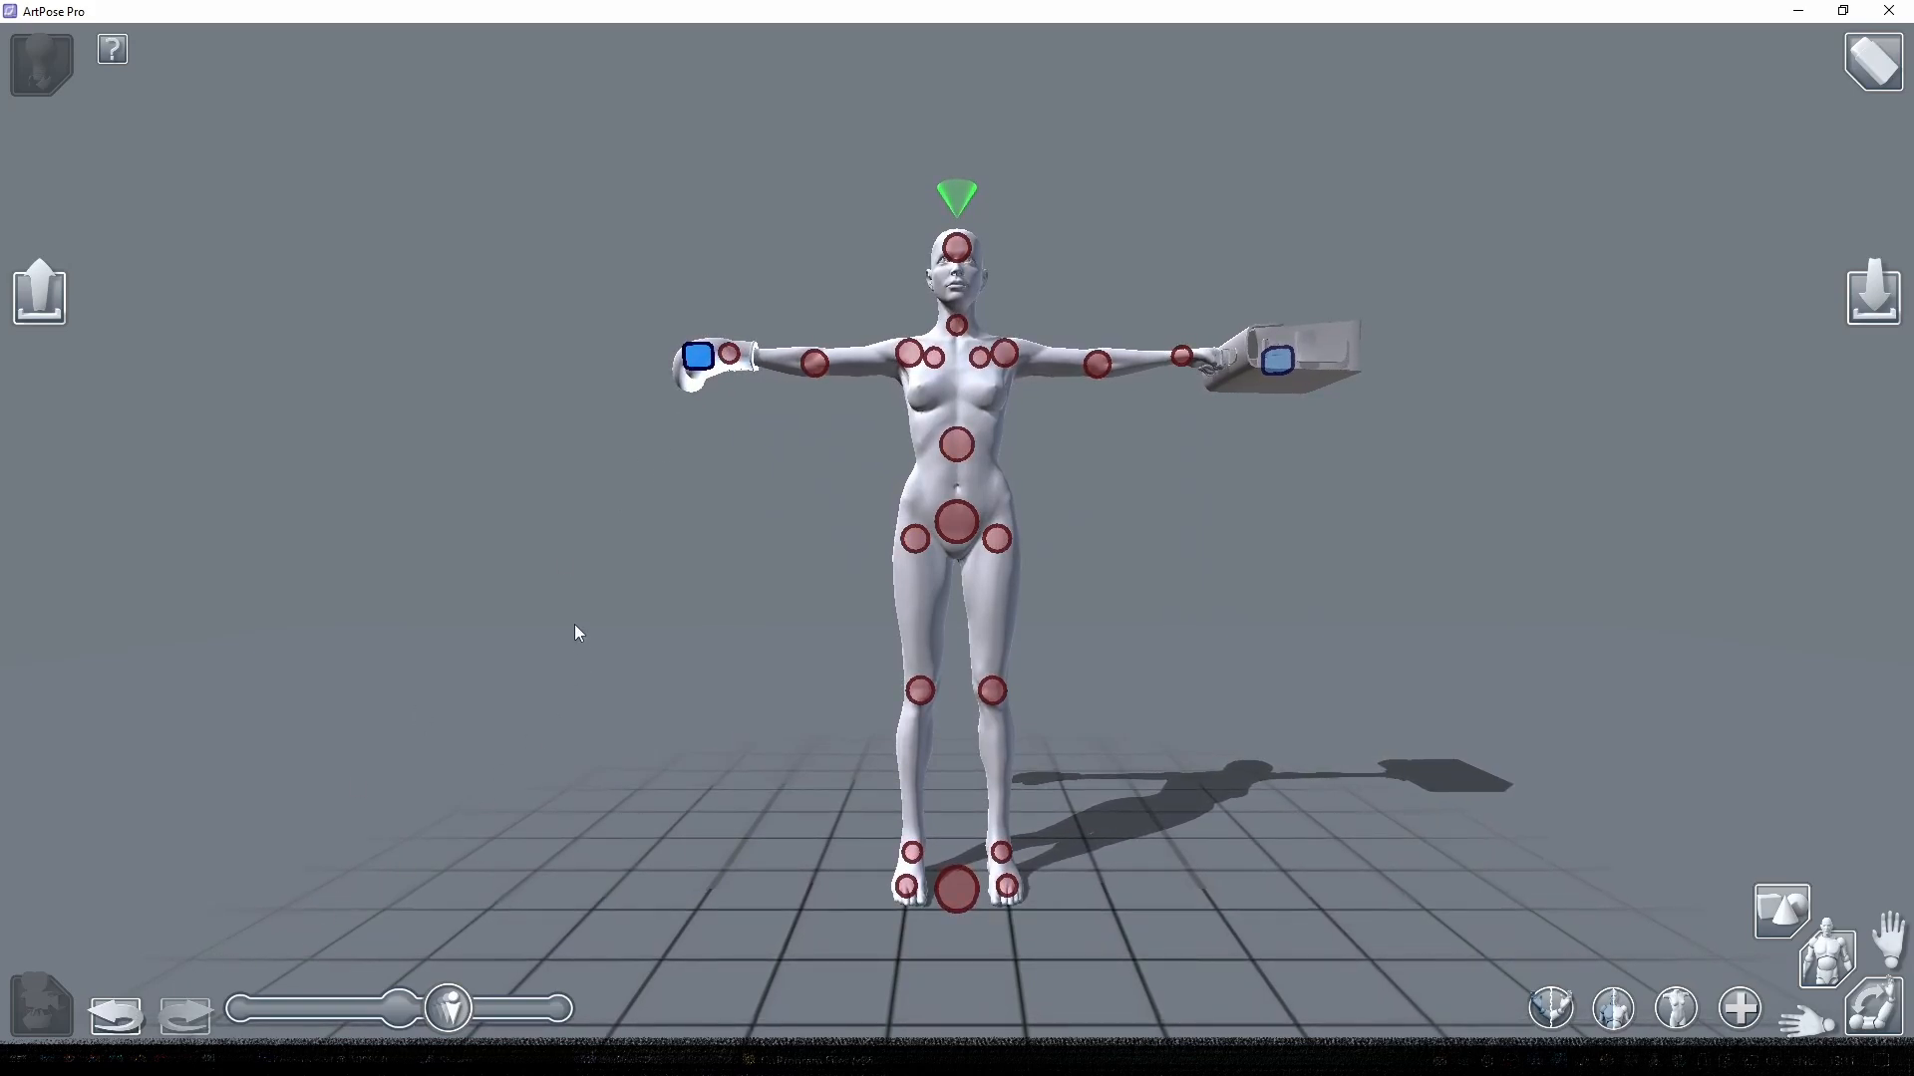
- Try to delete the boxing glove from the figure's right hand
left_click(696, 359)
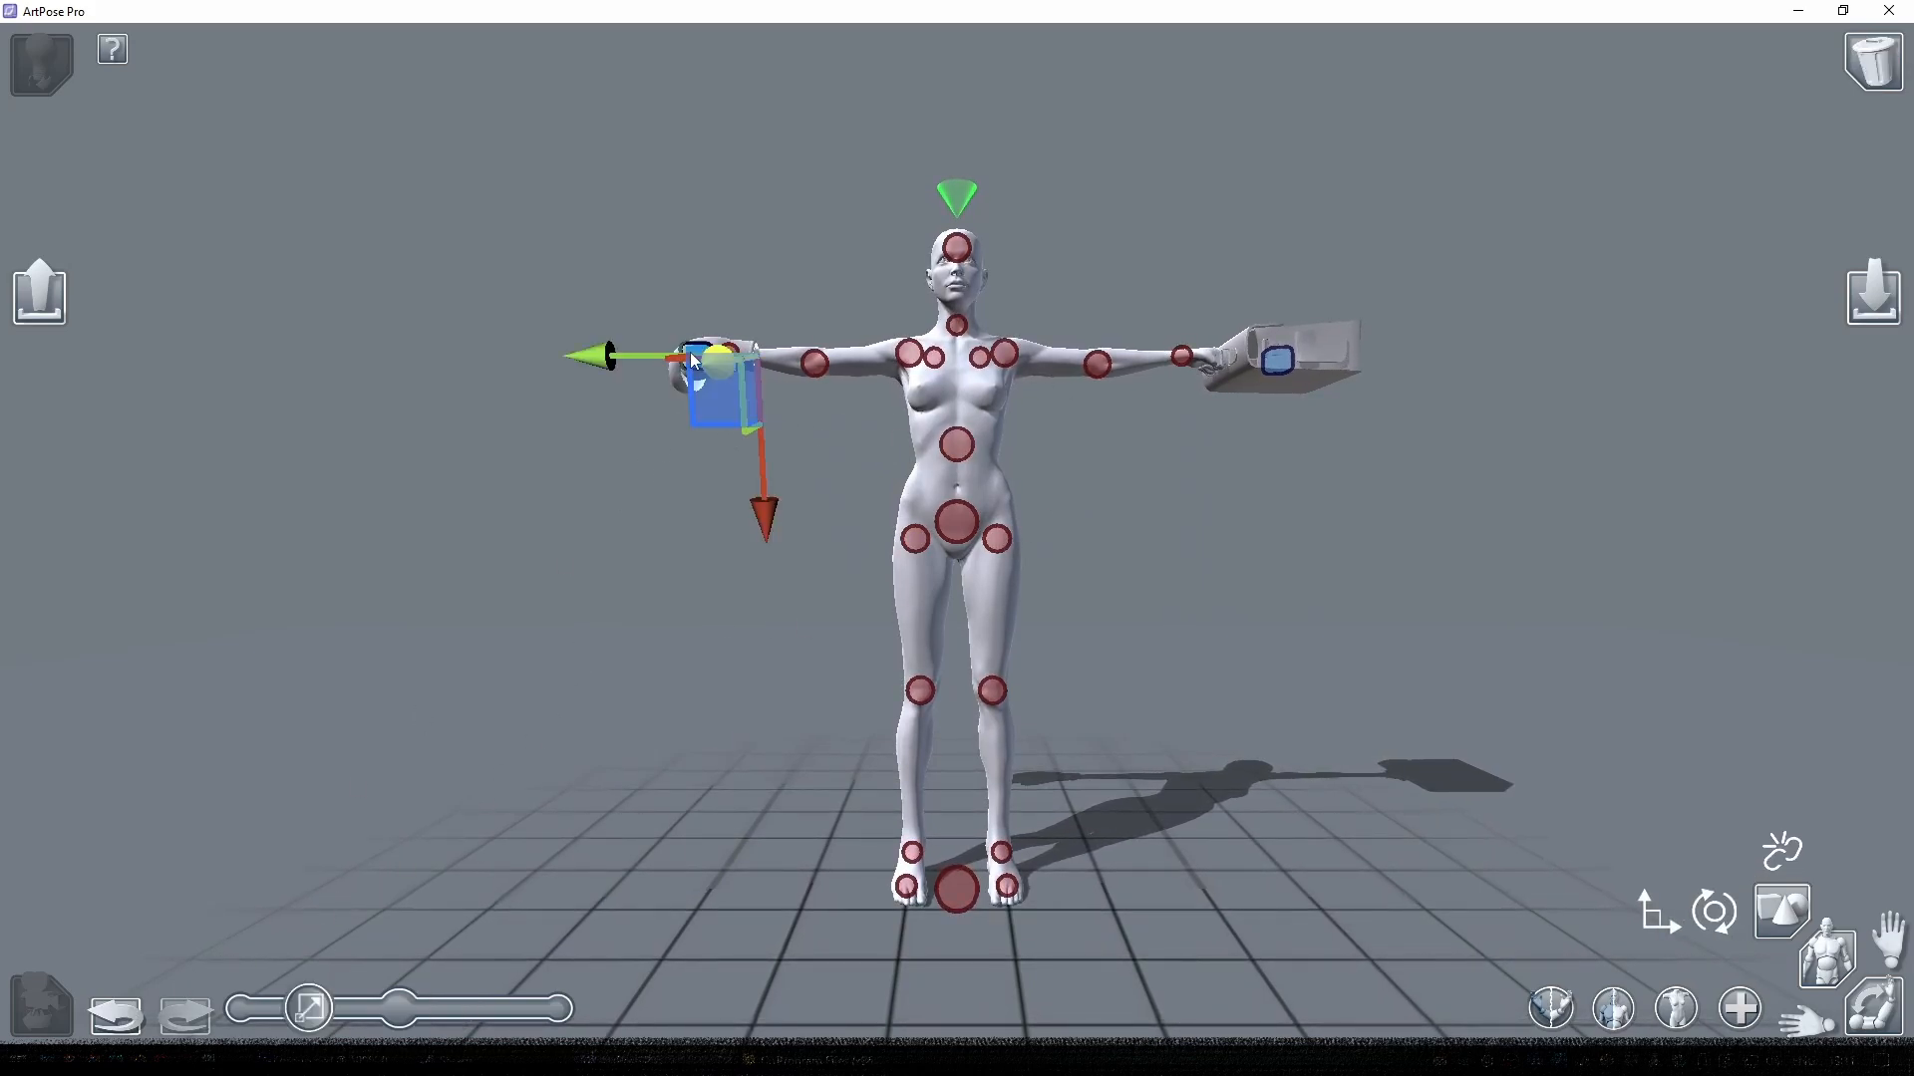
left_click(1874, 67)
left_click(1806, 62)
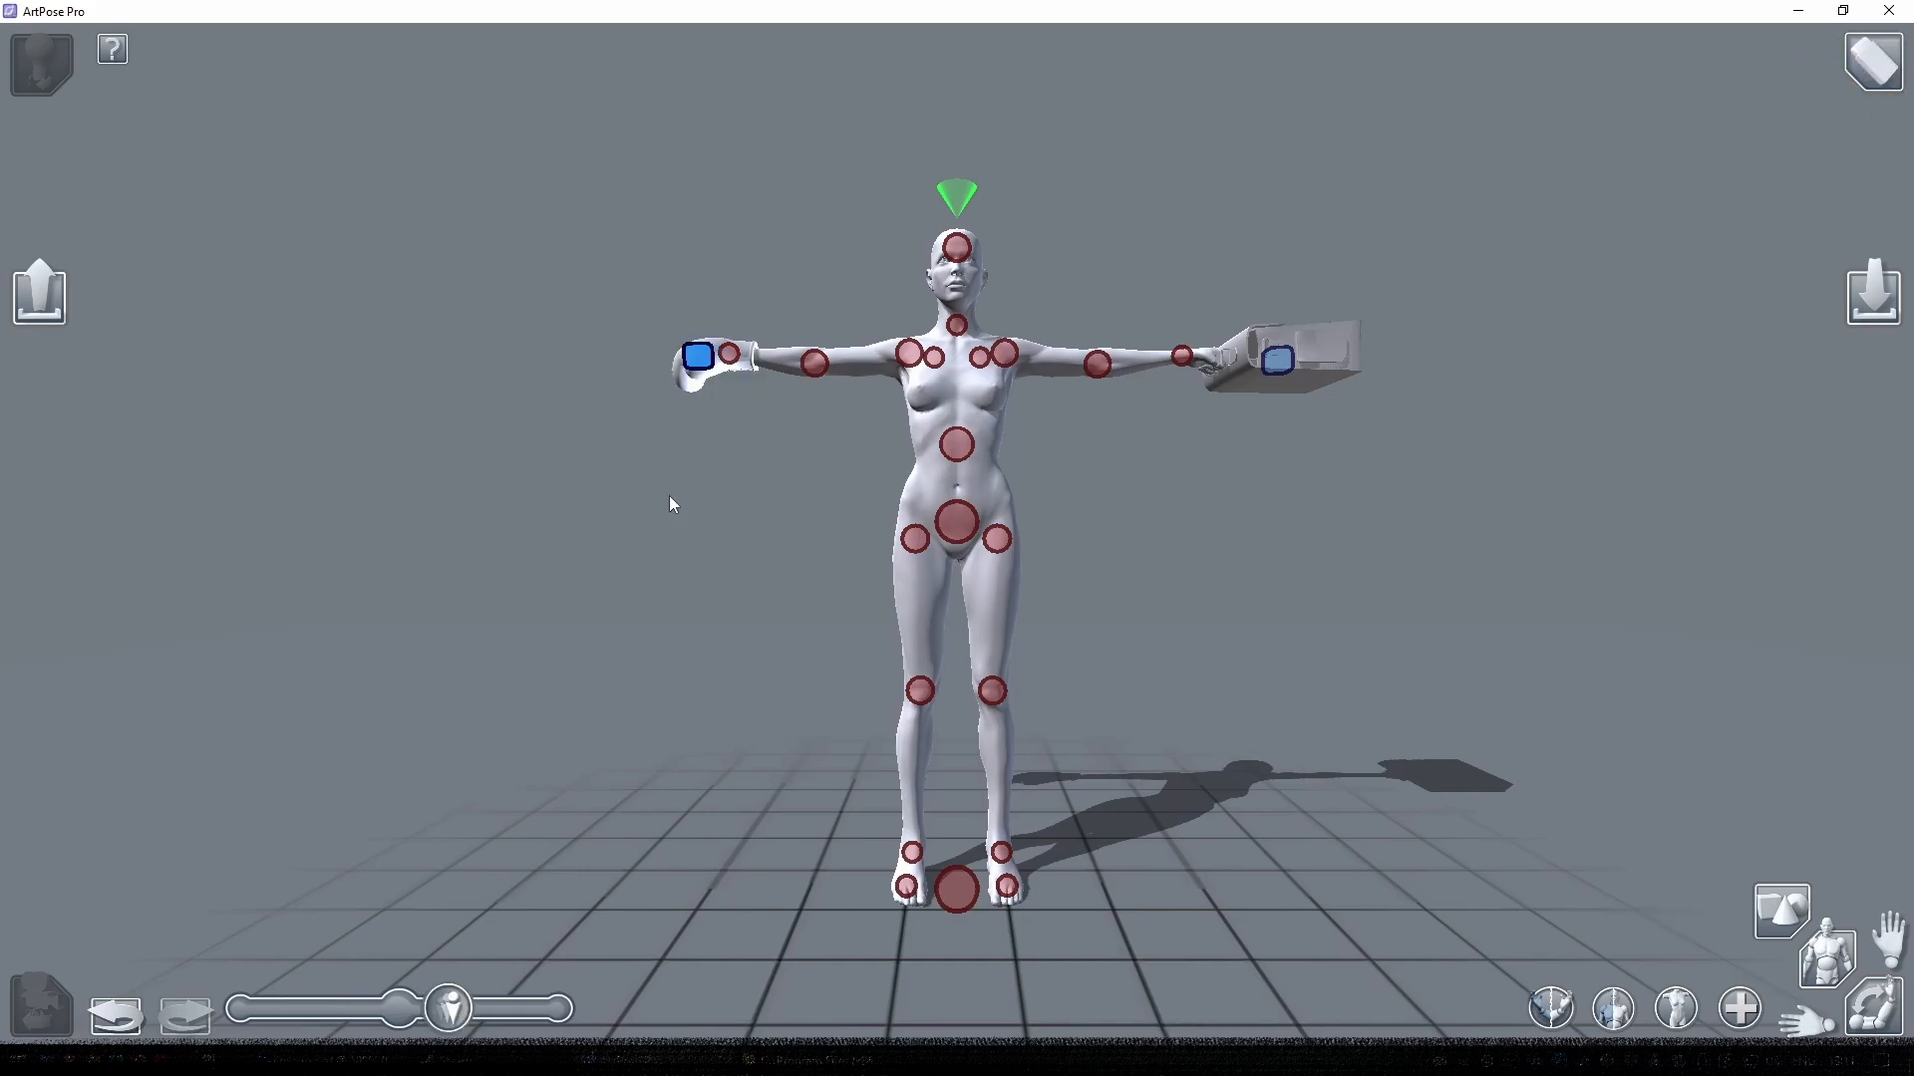
left_click(702, 358)
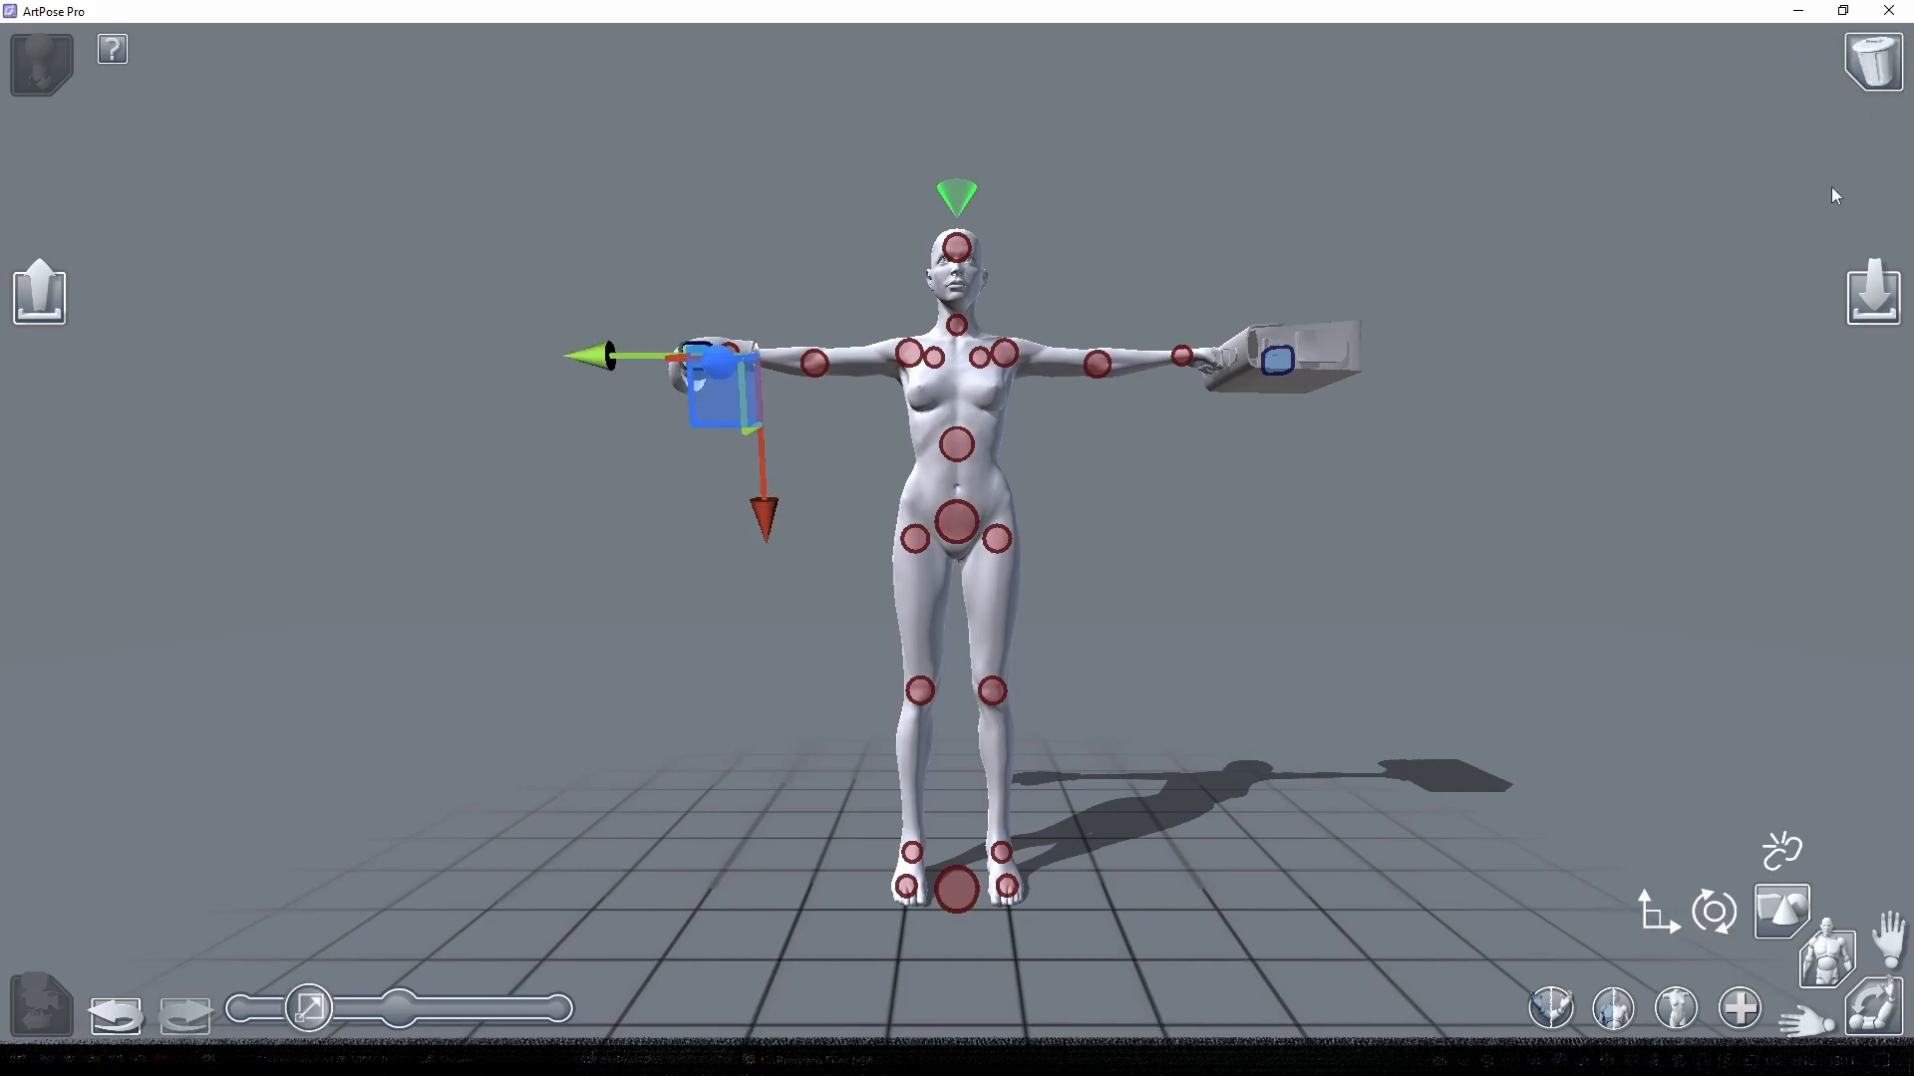
left_click(1874, 66)
left_click(1807, 60)
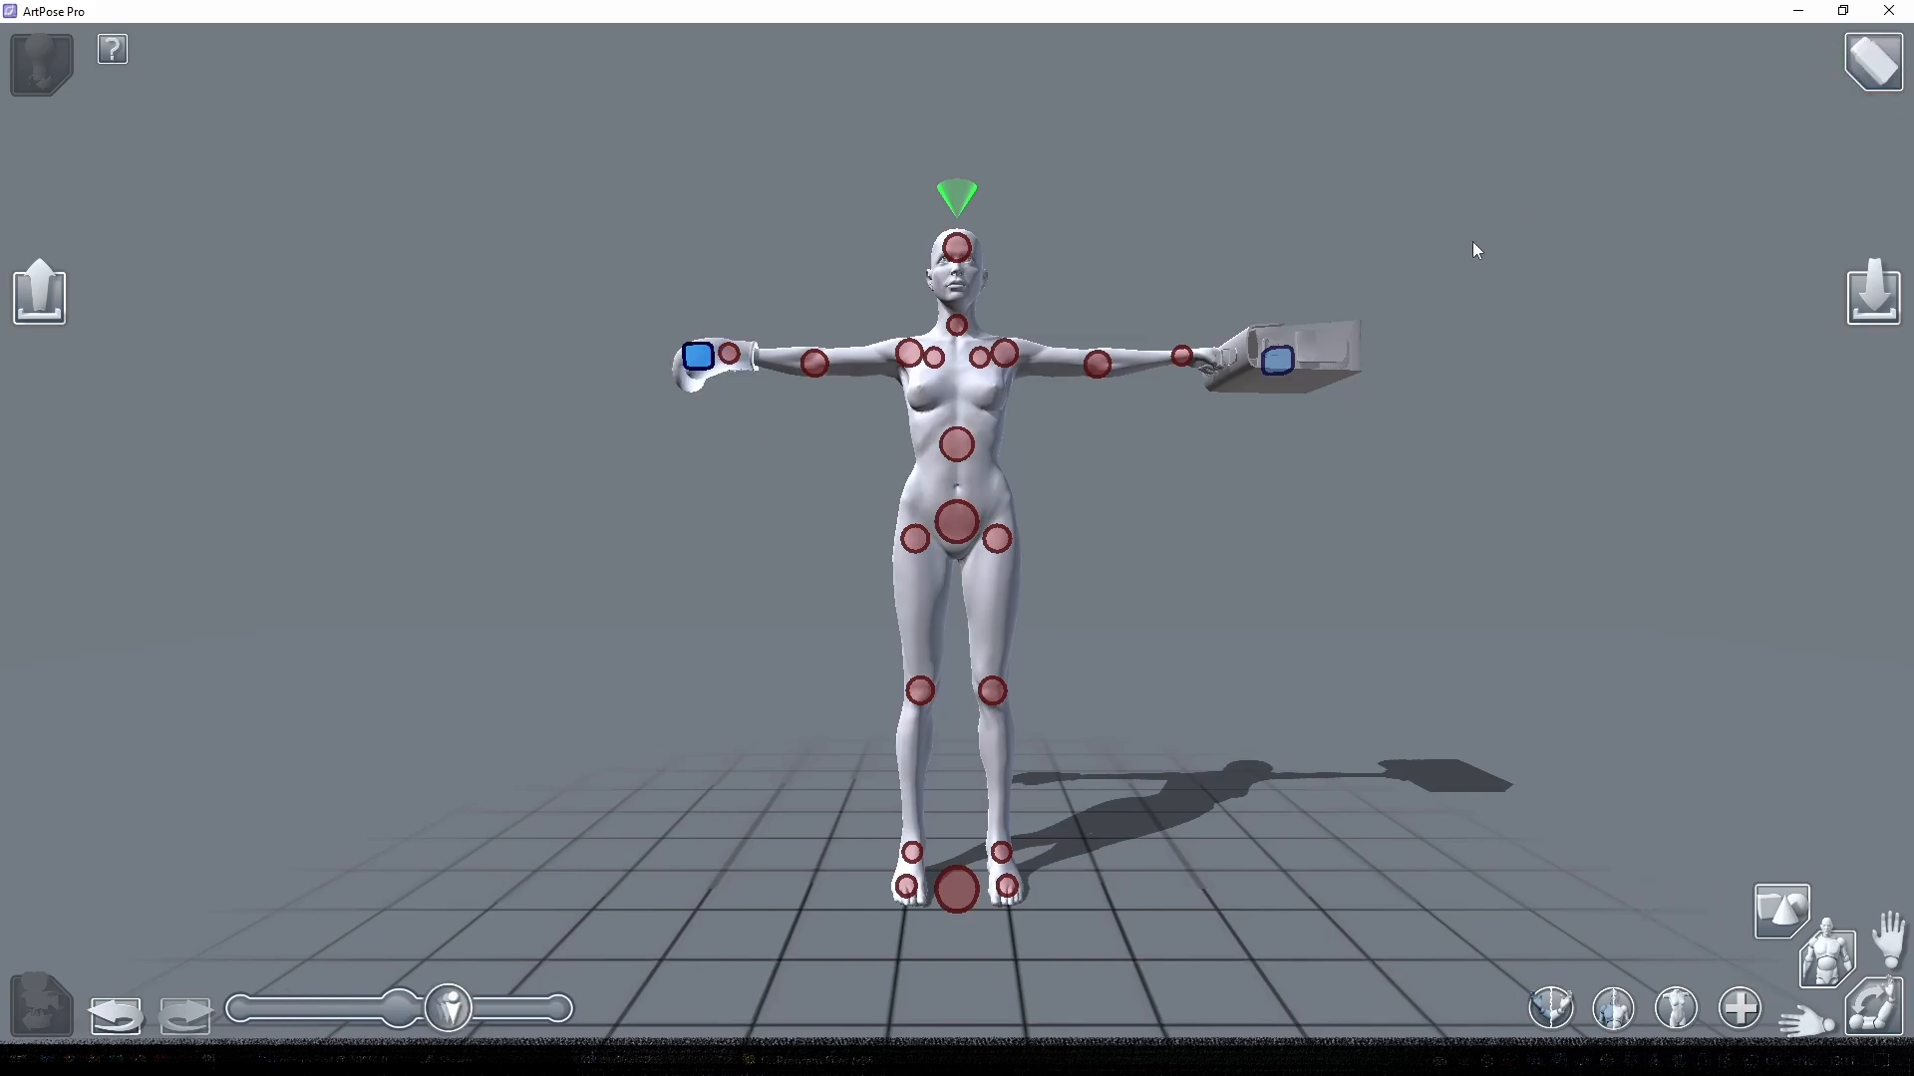
- Load the saved TPose preset onto the figure and mirror its pose
left_click(39, 292)
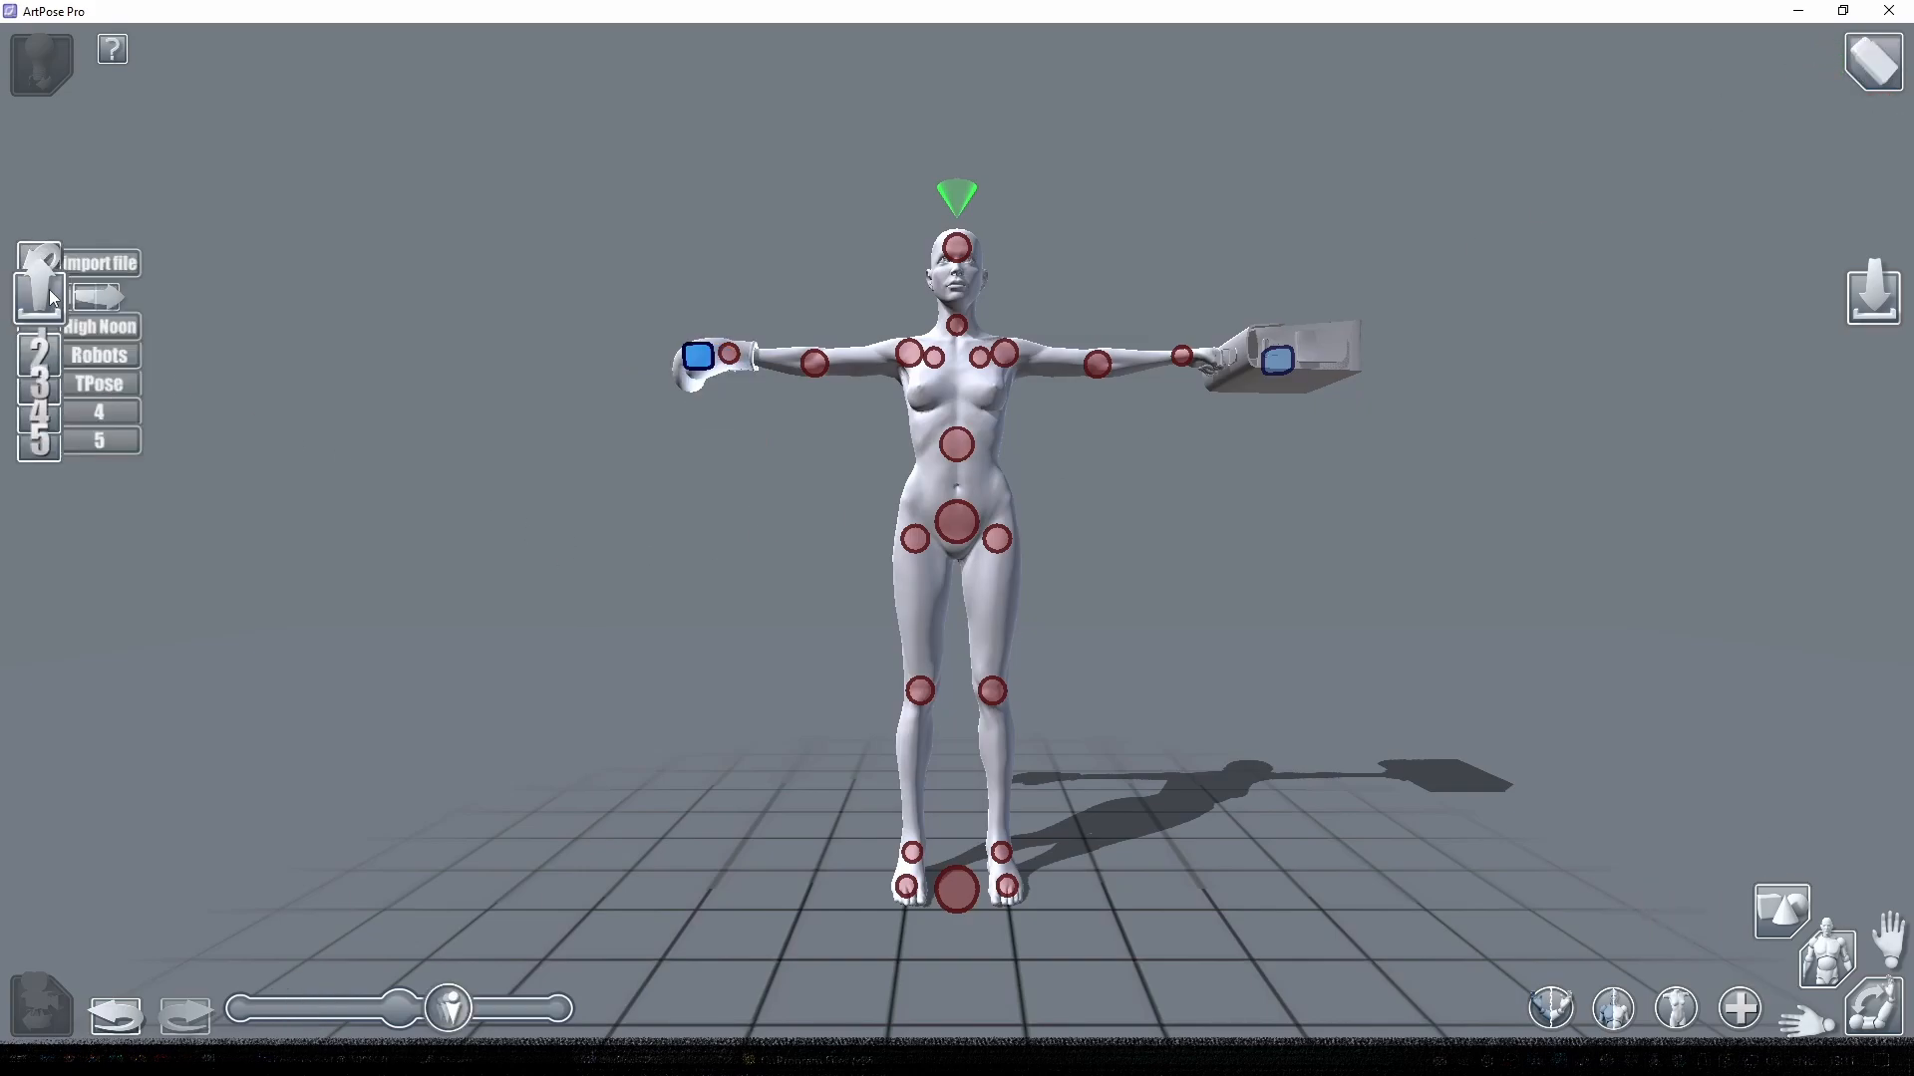
left_click(114, 470)
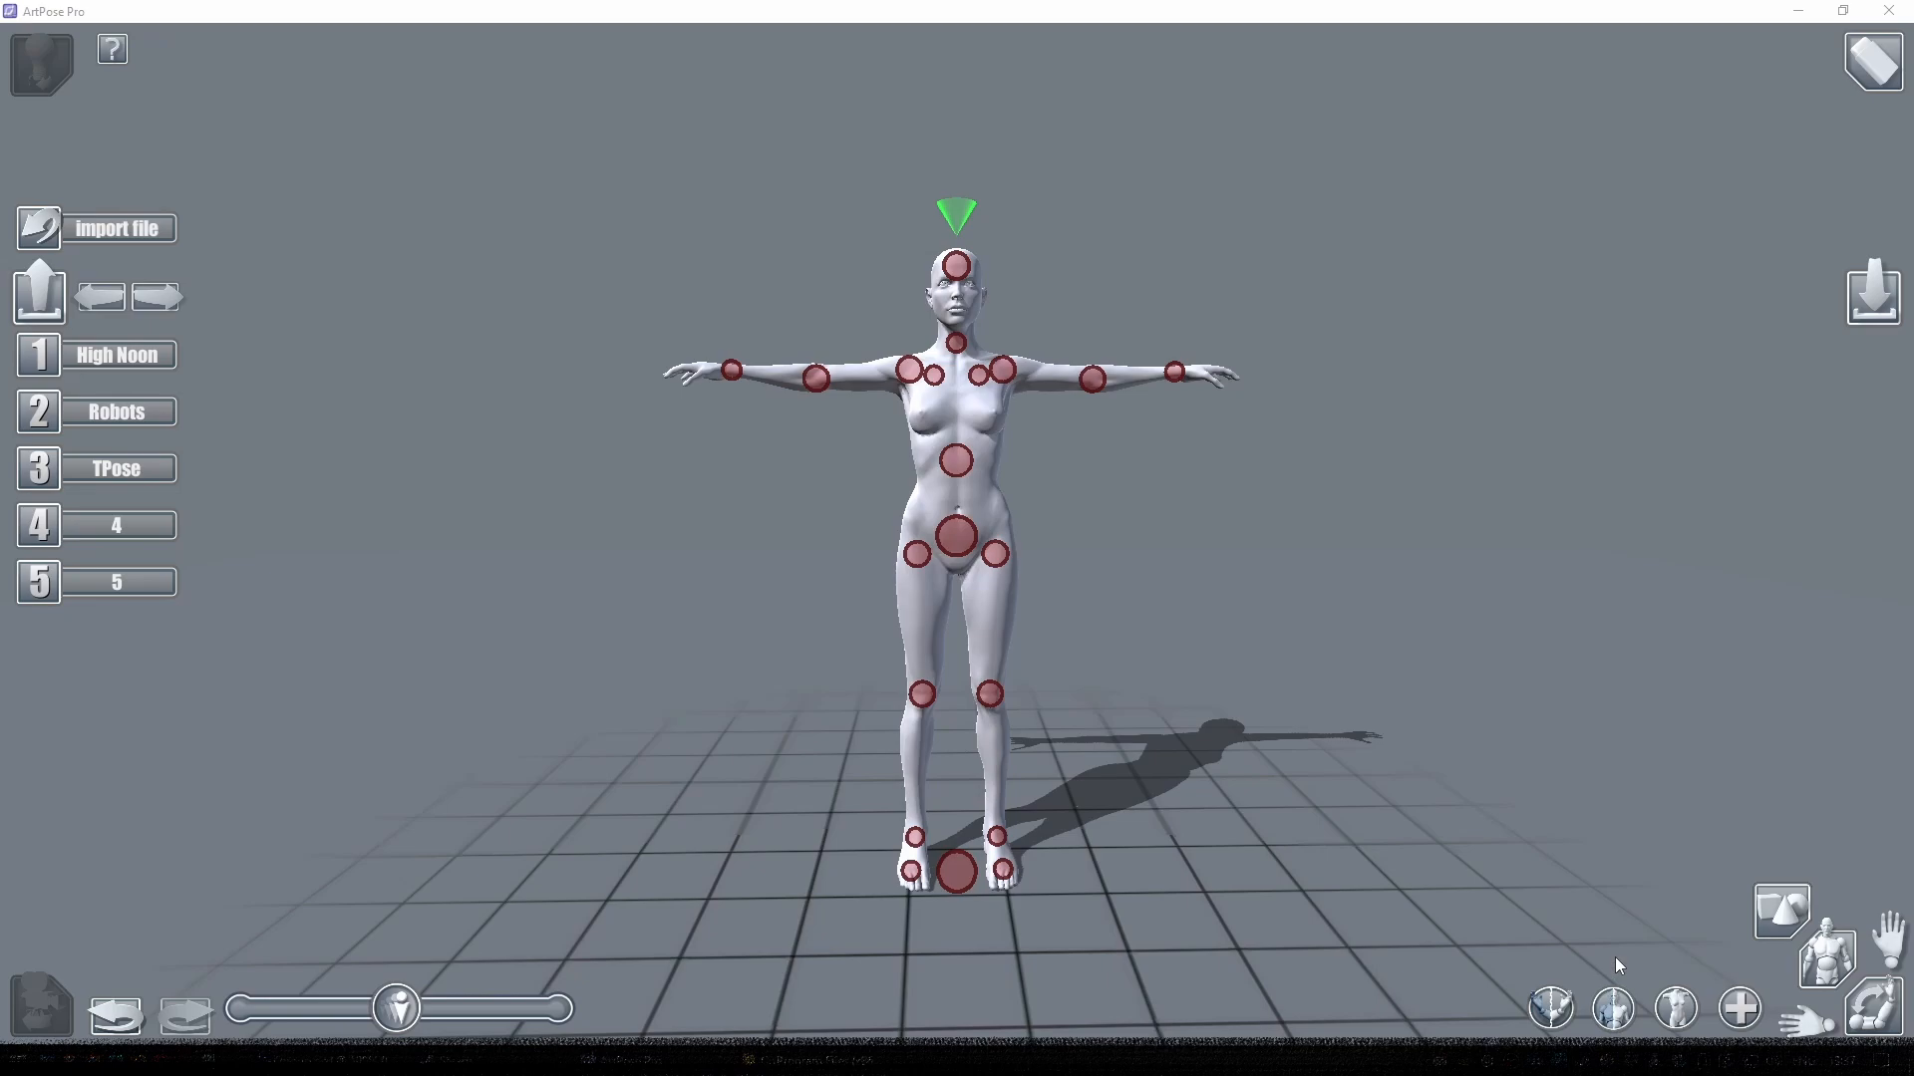
left_click(1616, 1009)
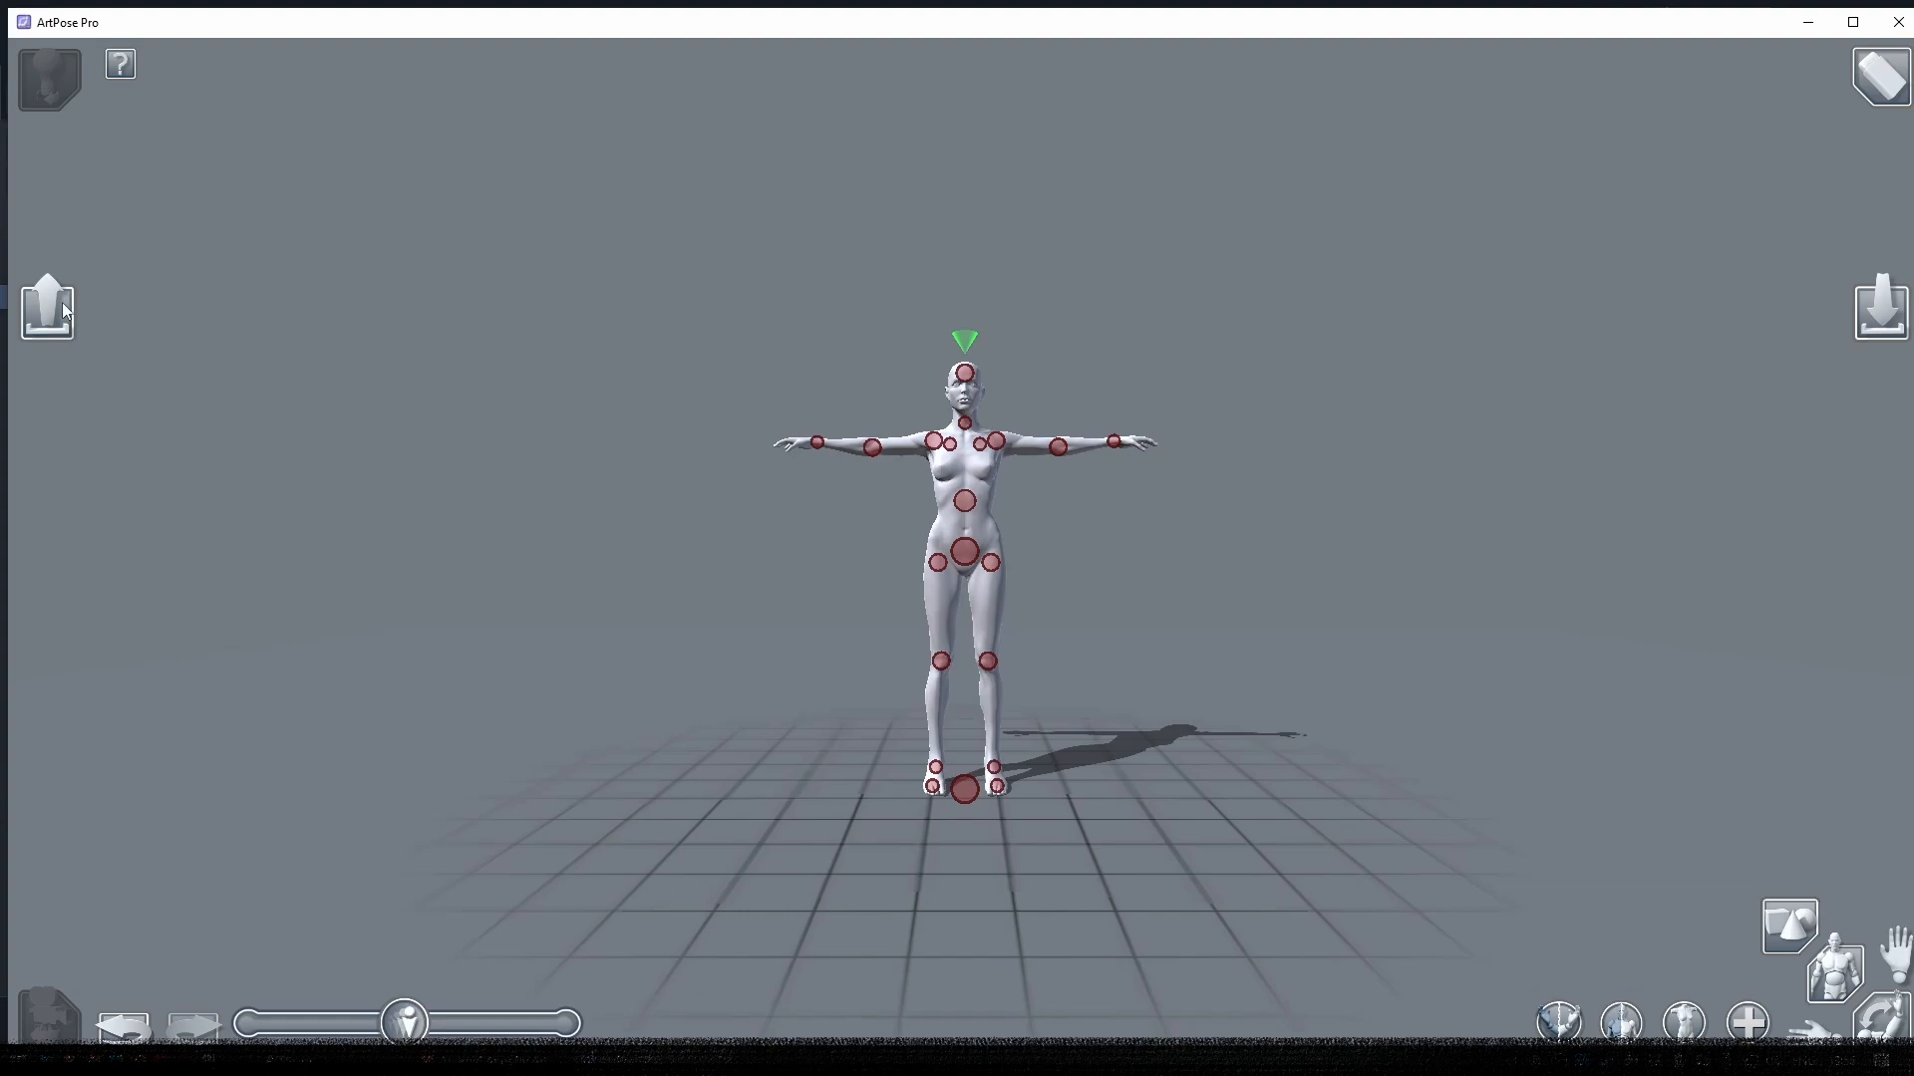
- Load the High Noon preset and flip the figure's whole pose between its sides several times
left_click(63, 310)
left_click(140, 375)
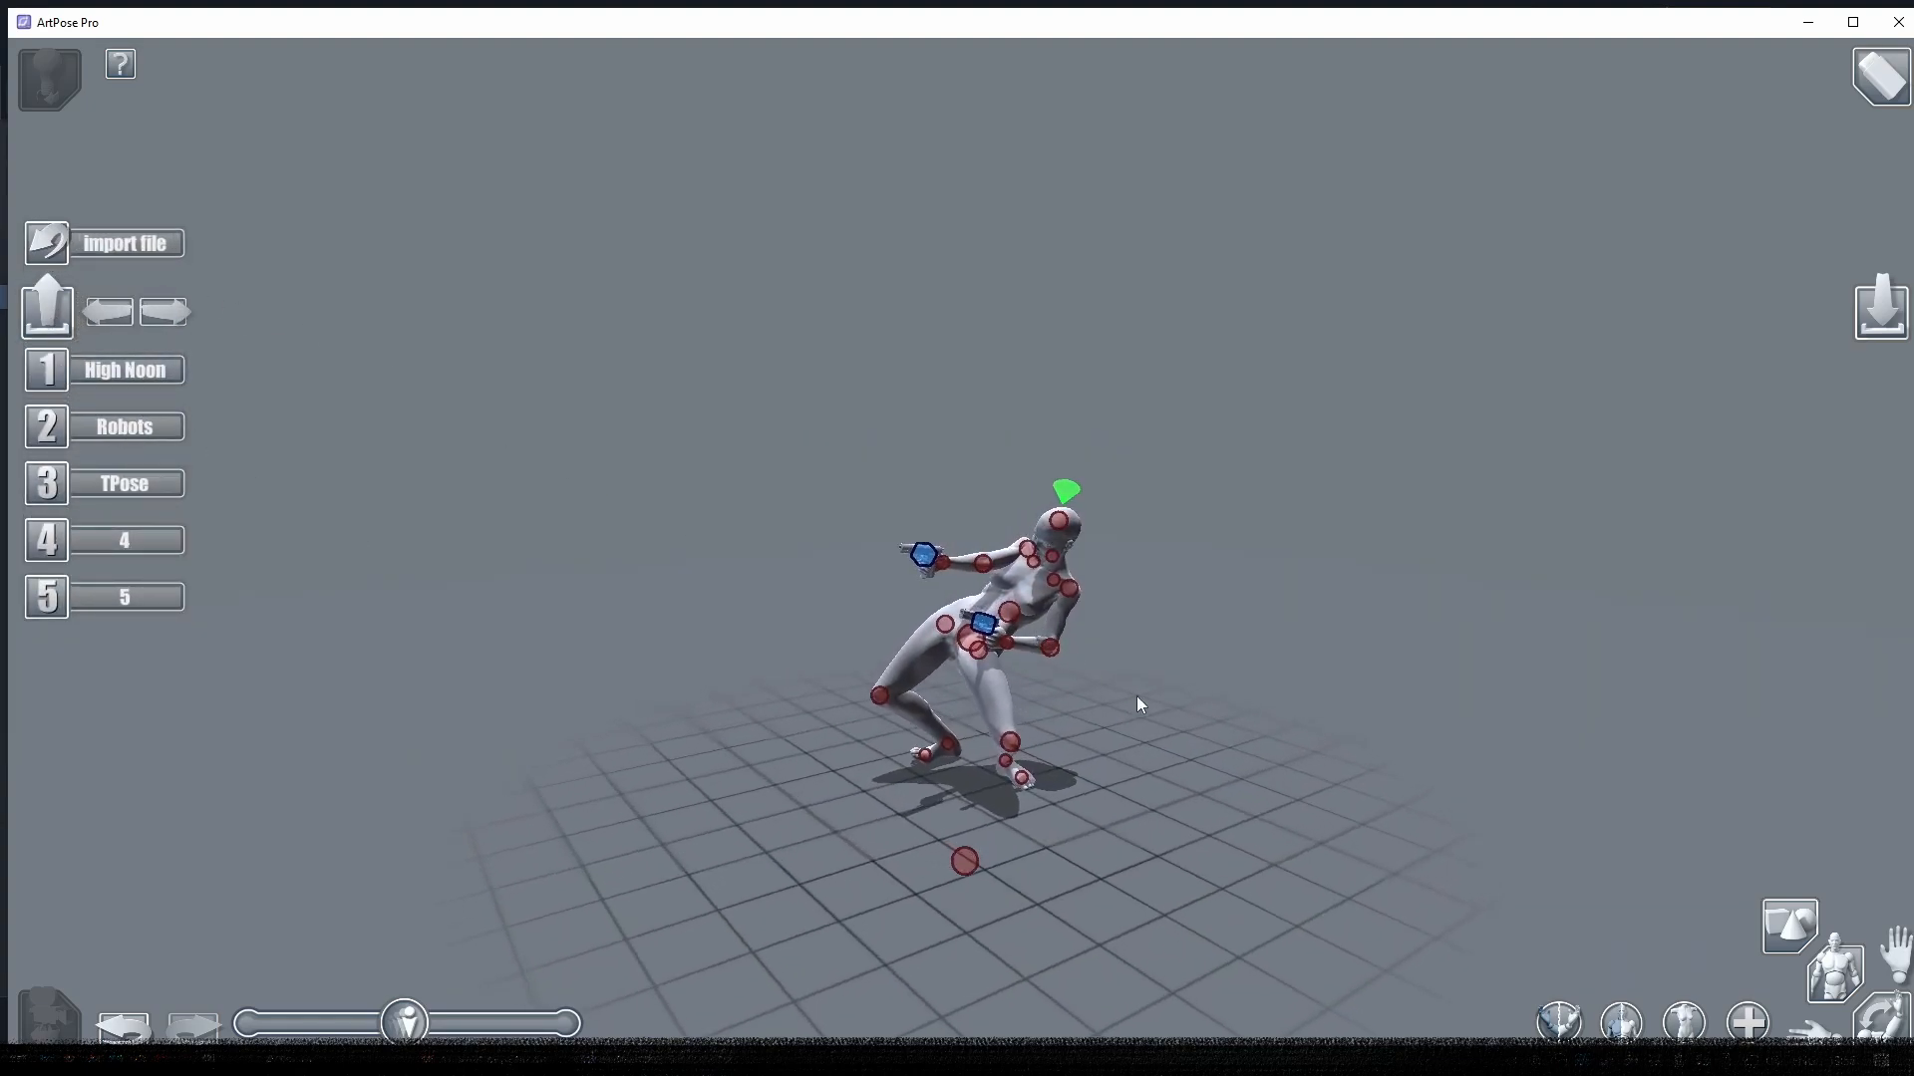
left_click(1623, 1023)
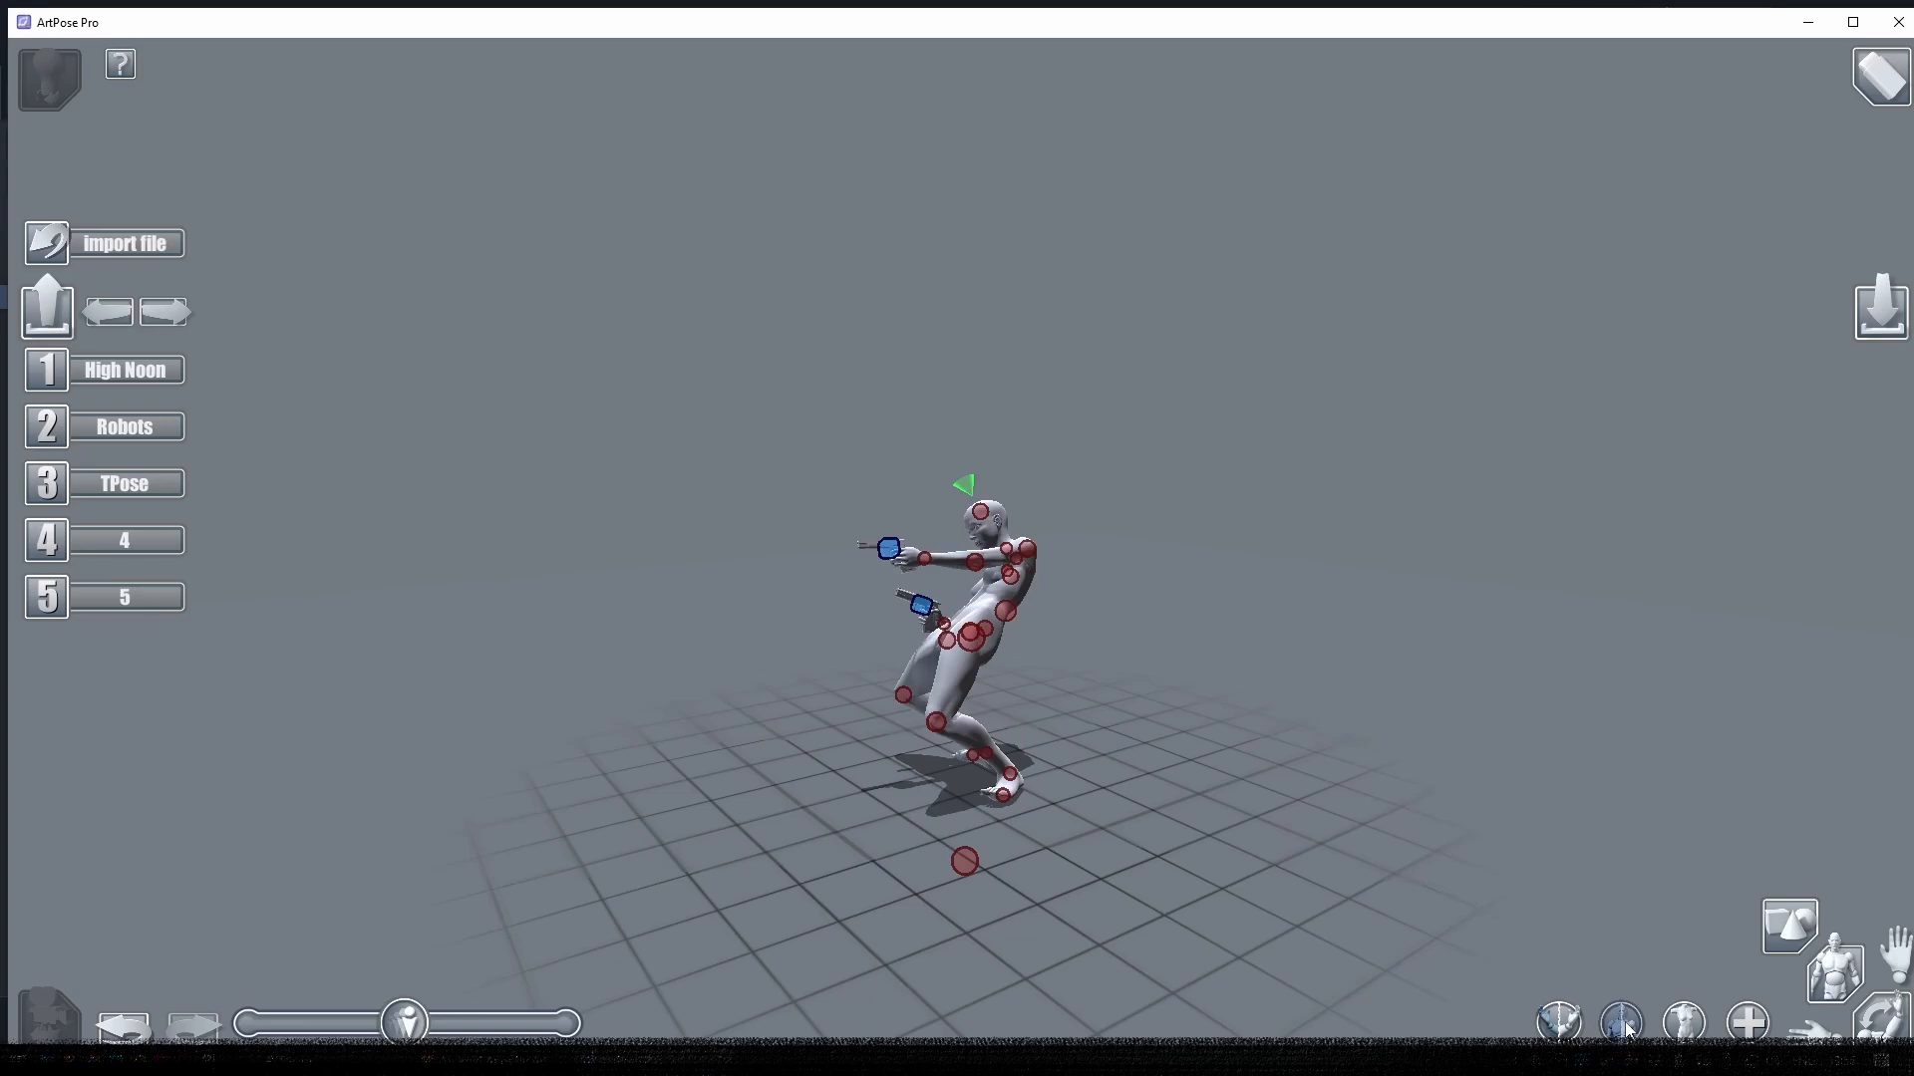
left_click(1623, 1024)
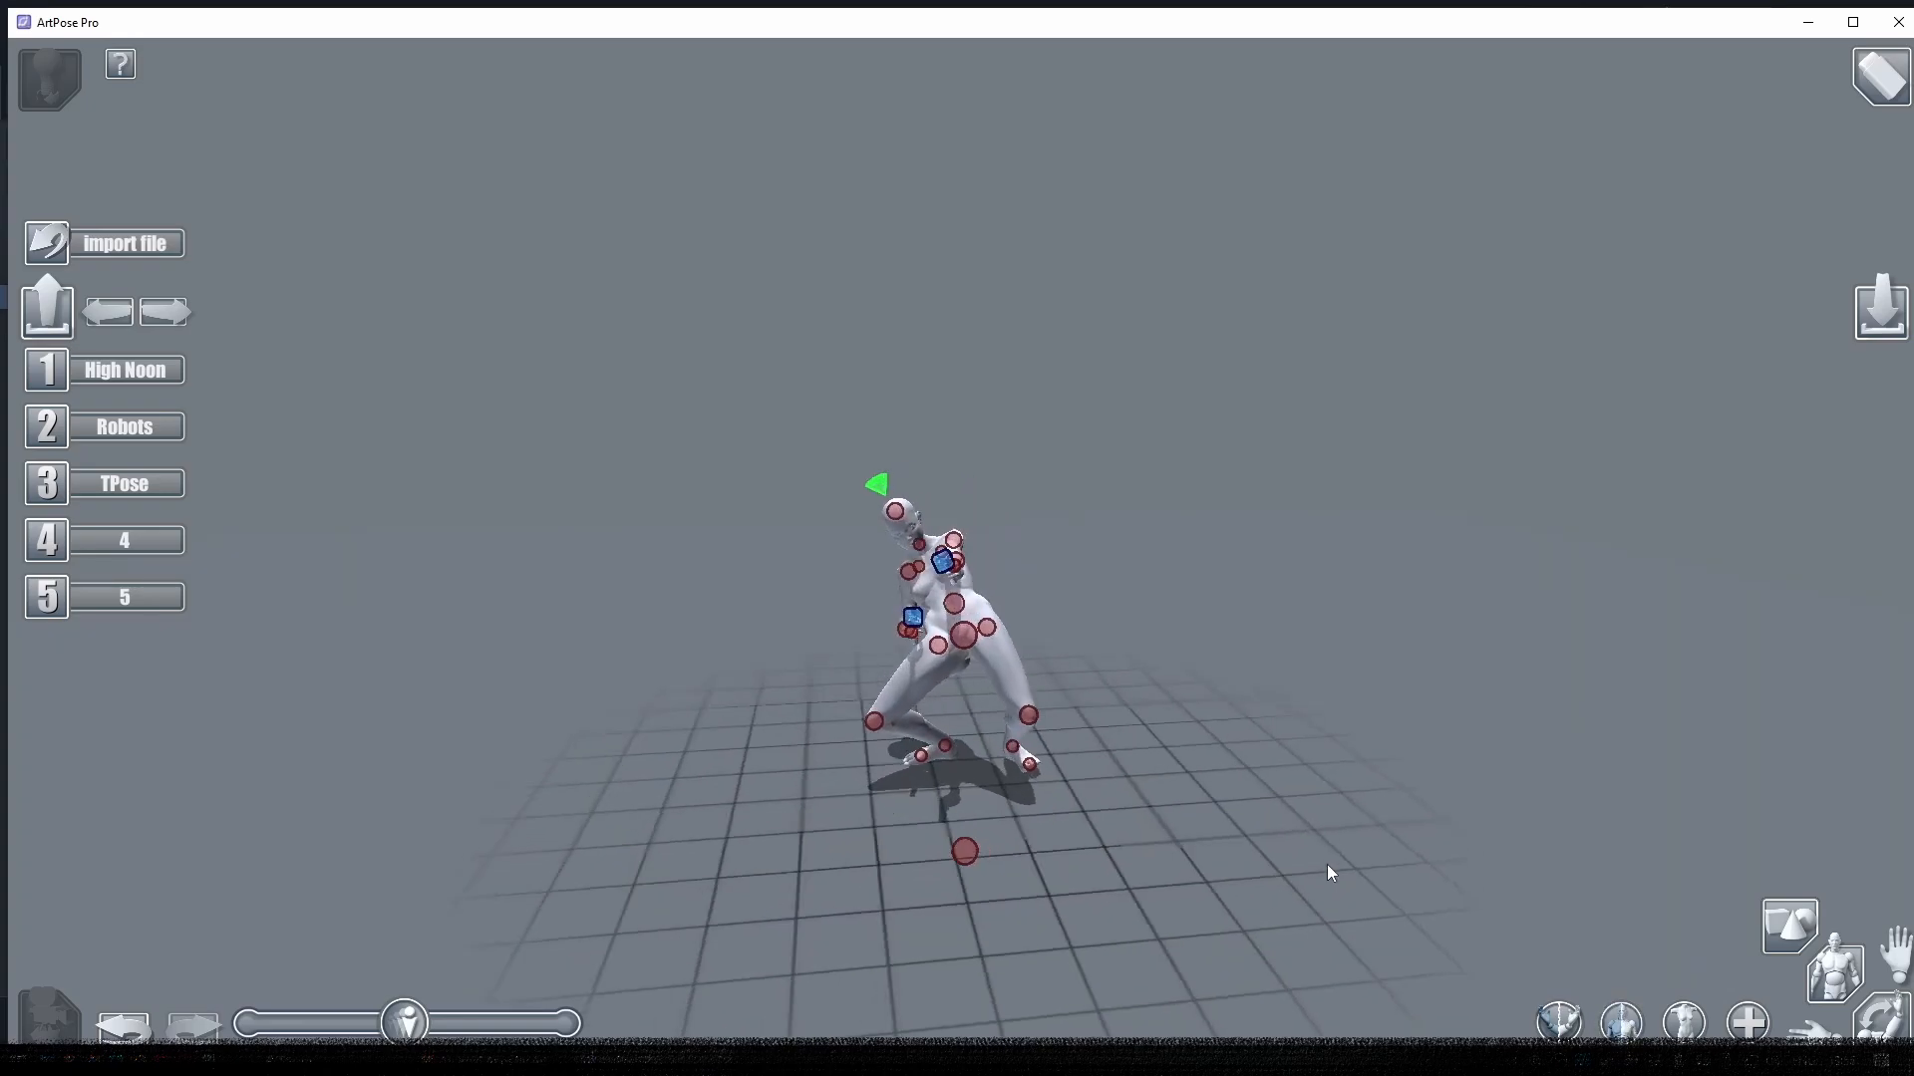
left_click(1634, 1033)
left_click(1631, 1032)
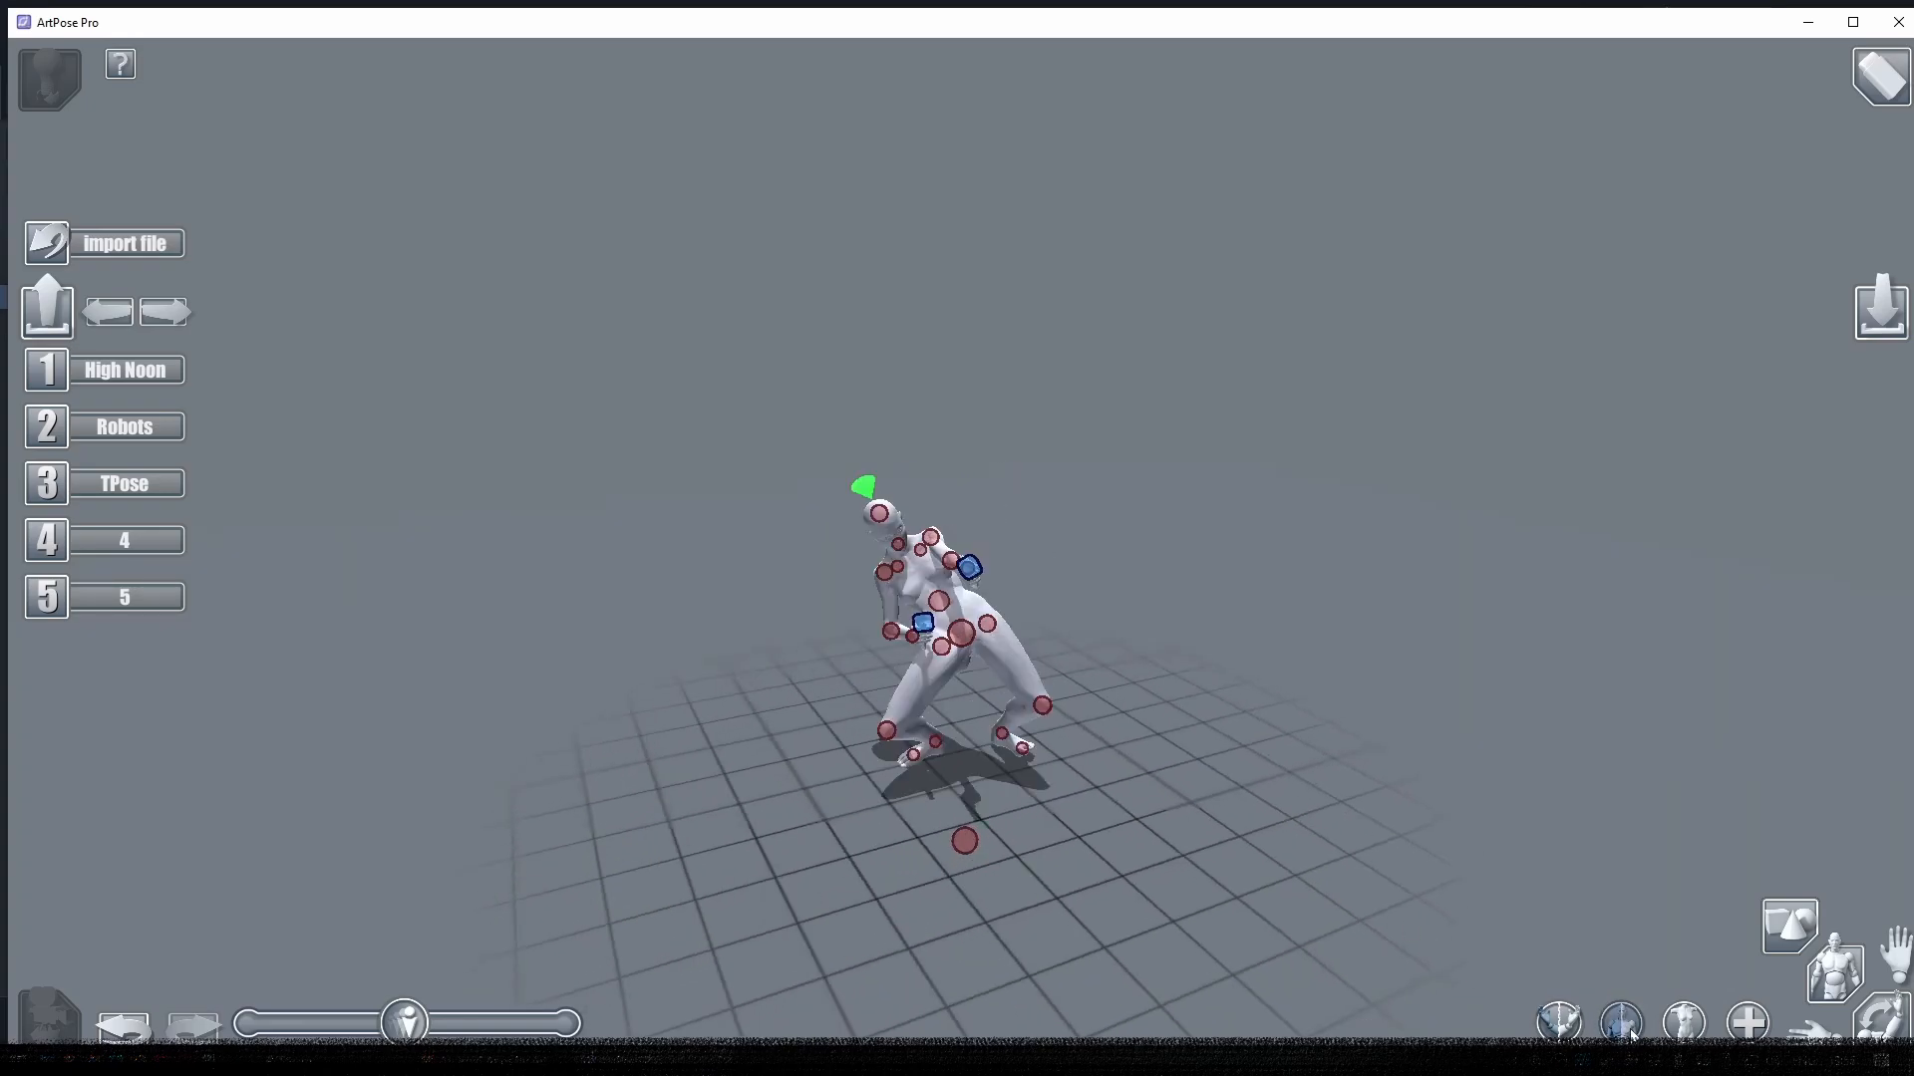
left_click(1630, 1033)
left_click(1631, 1033)
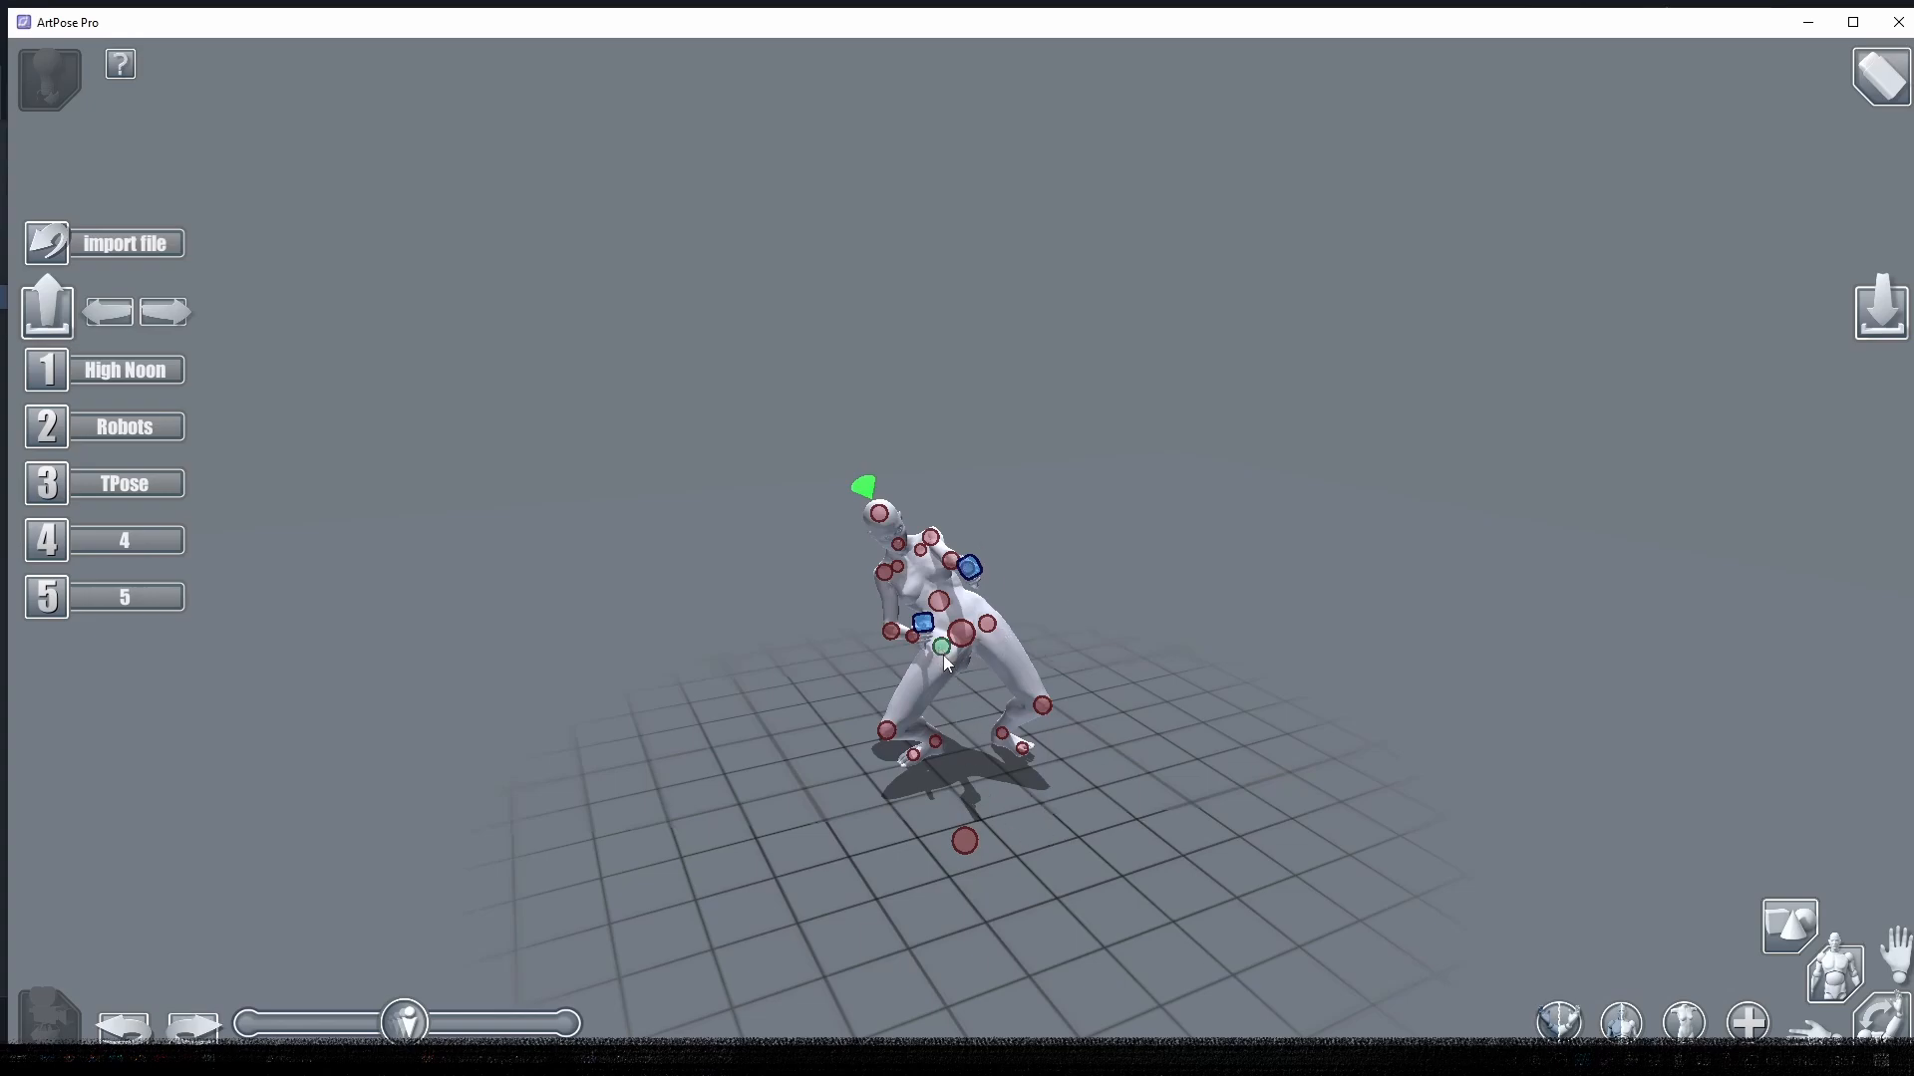
- Mirror the pose of the figure's right leg onto its left leg, and undo the change
left_click(1559, 1023)
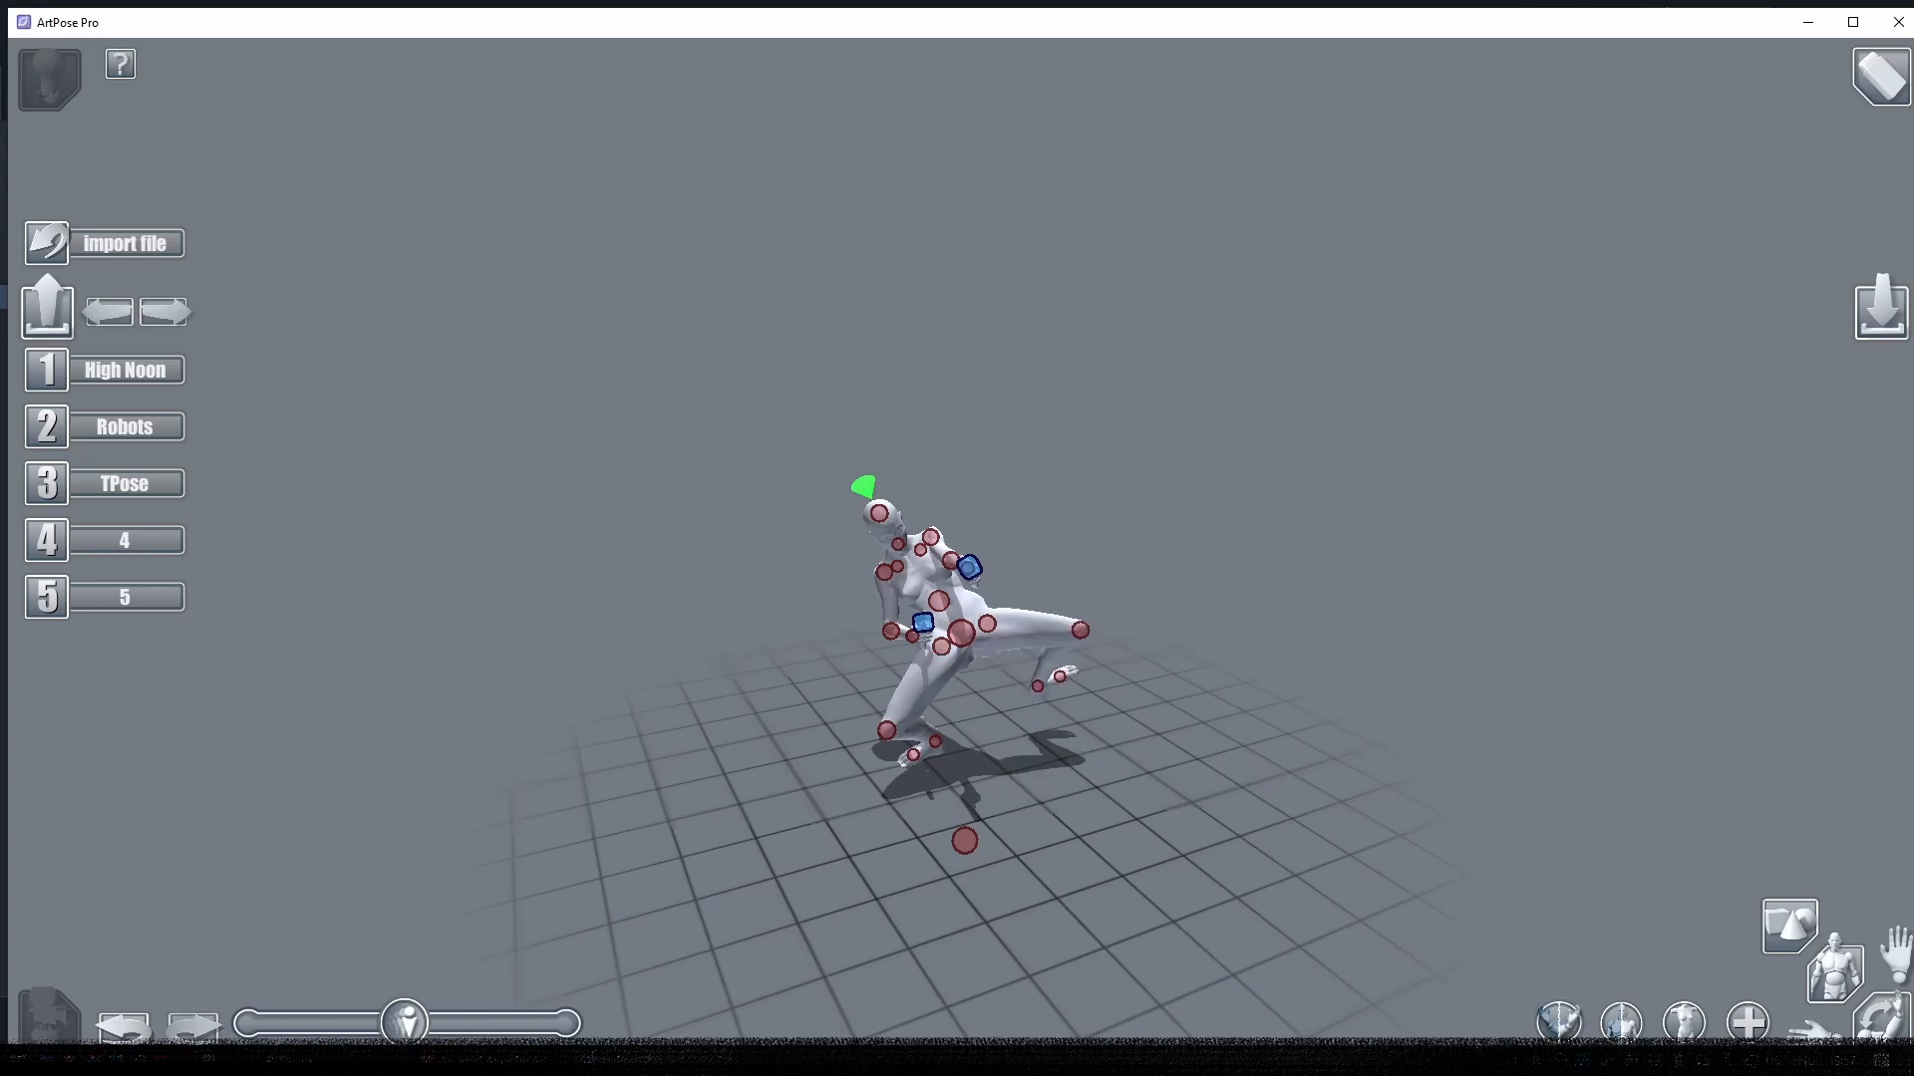
left_click_drag(1306, 937, 1060, 881)
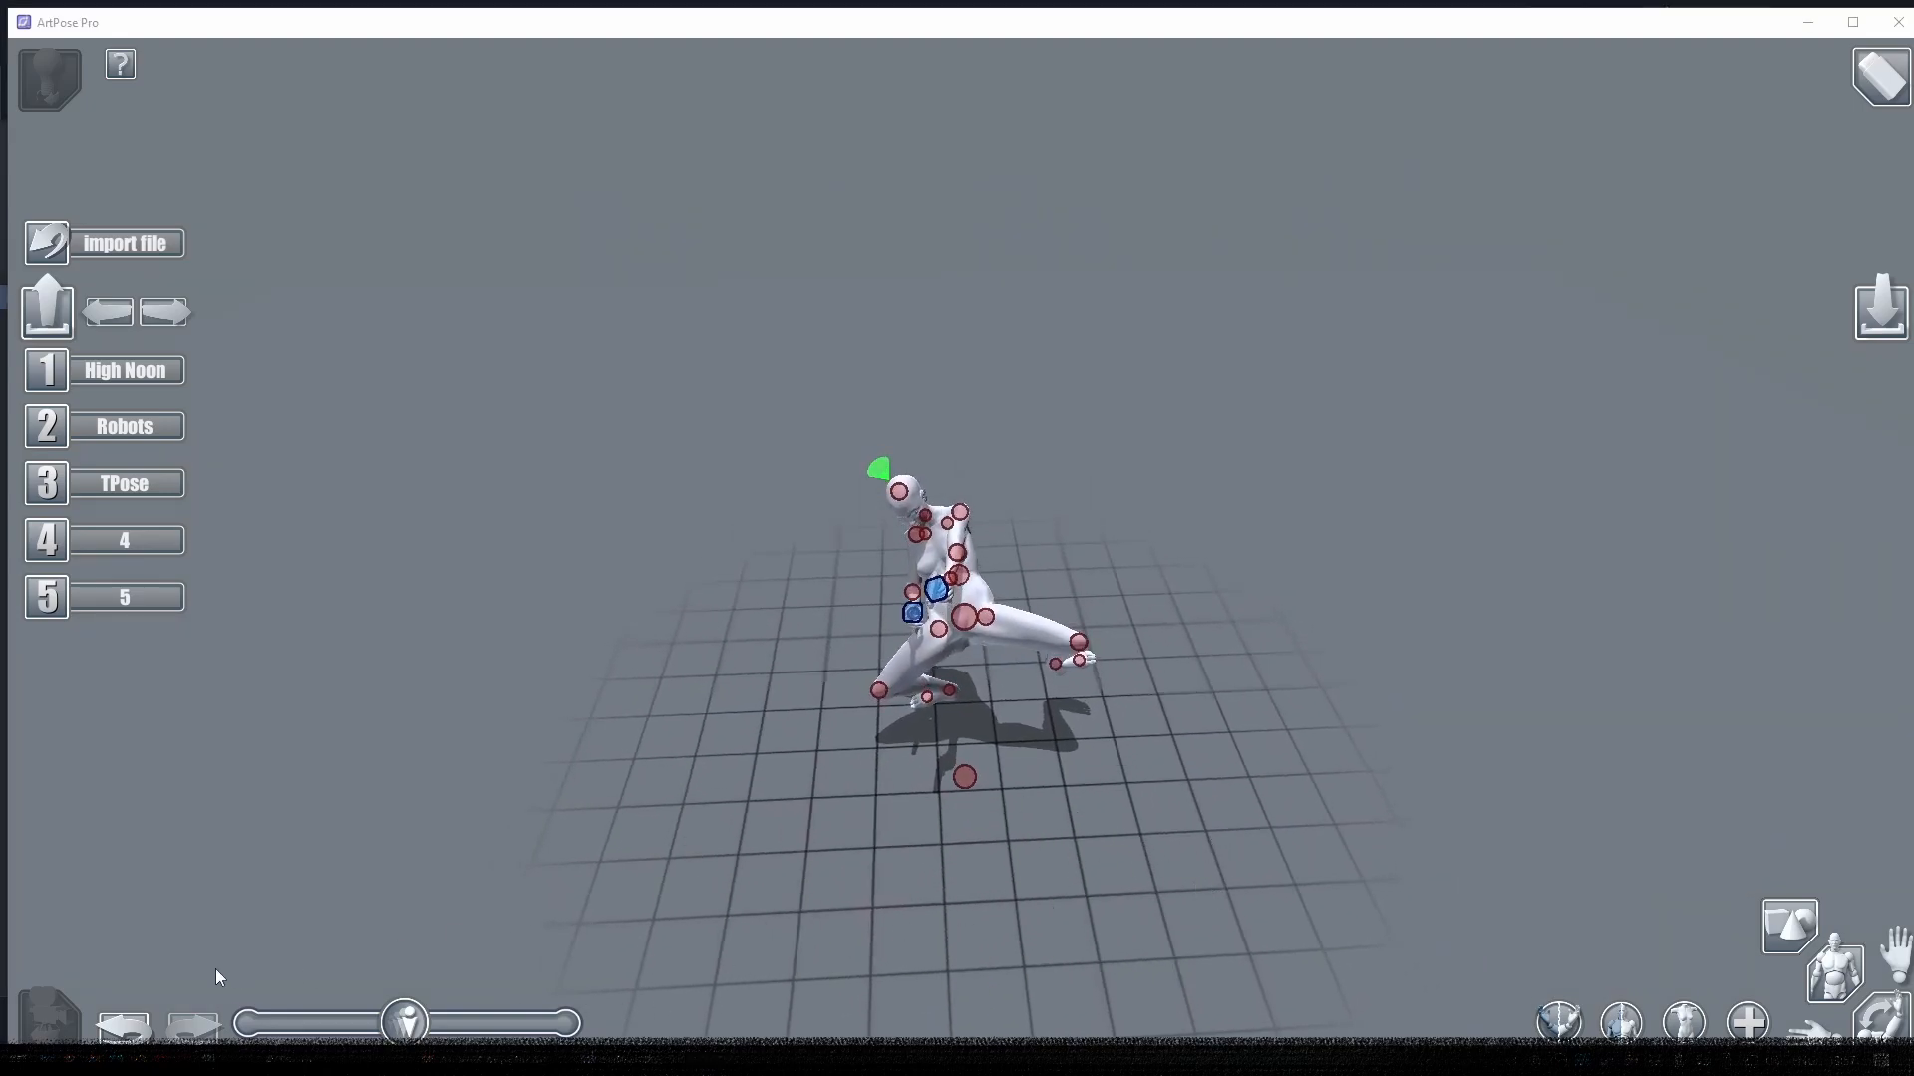
left_click(123, 1026)
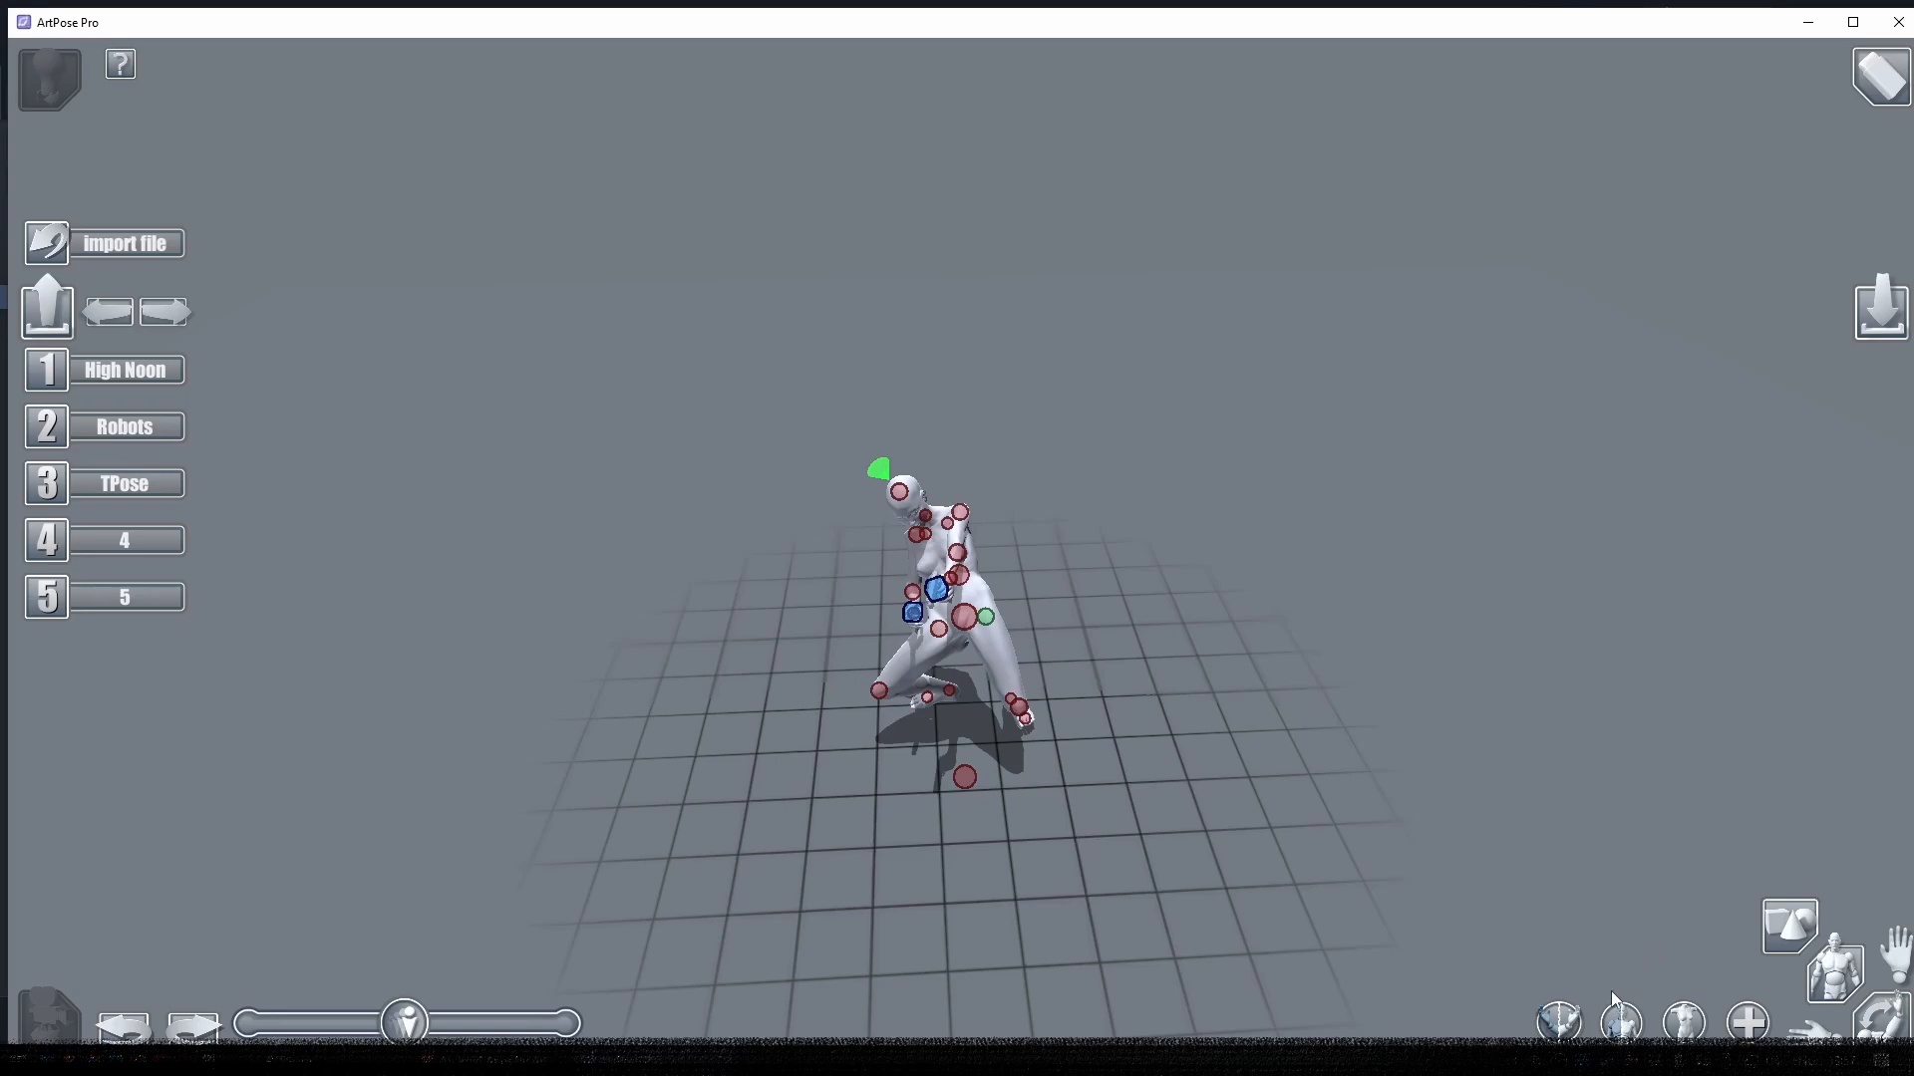
- Mirror the pose of the figure's left leg onto its right leg
left_click(1558, 1021)
right_click_drag(1451, 968, 1038, 753)
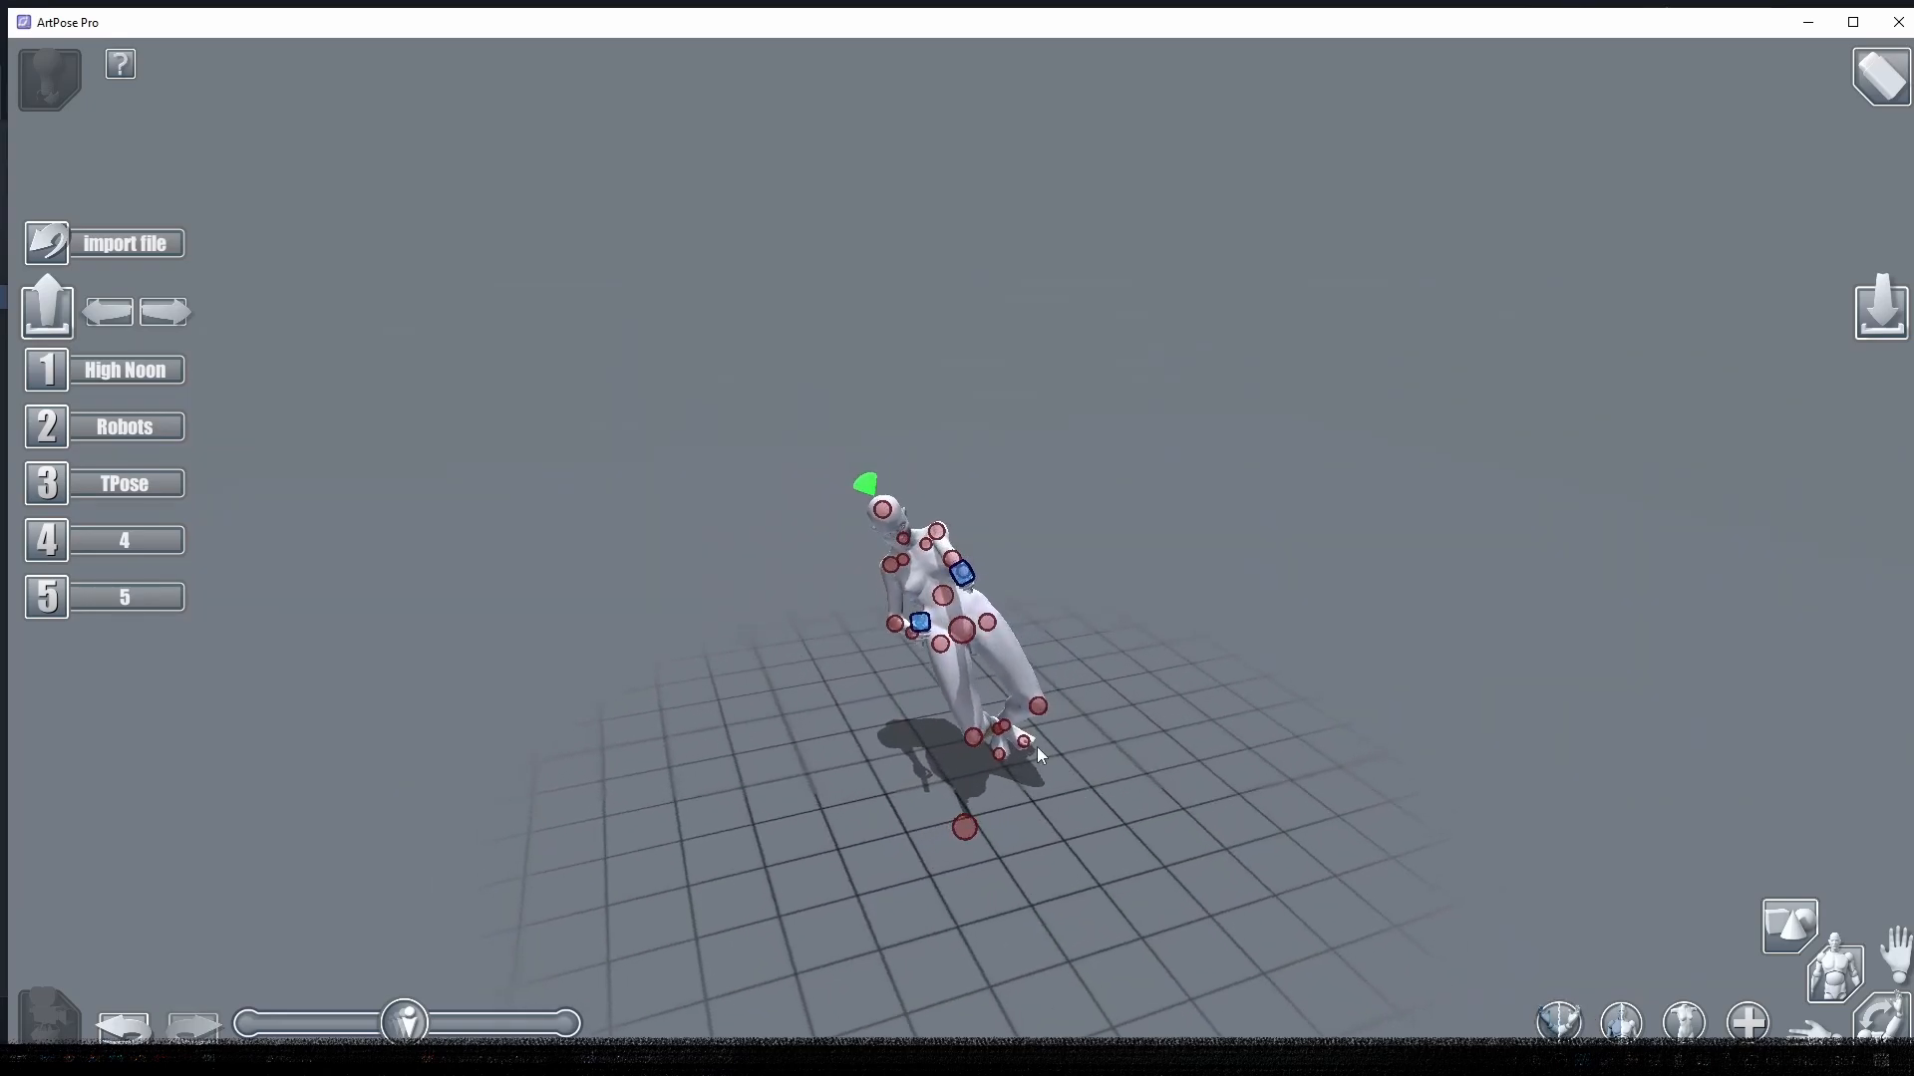
right_click_drag(956, 678, 1149, 705)
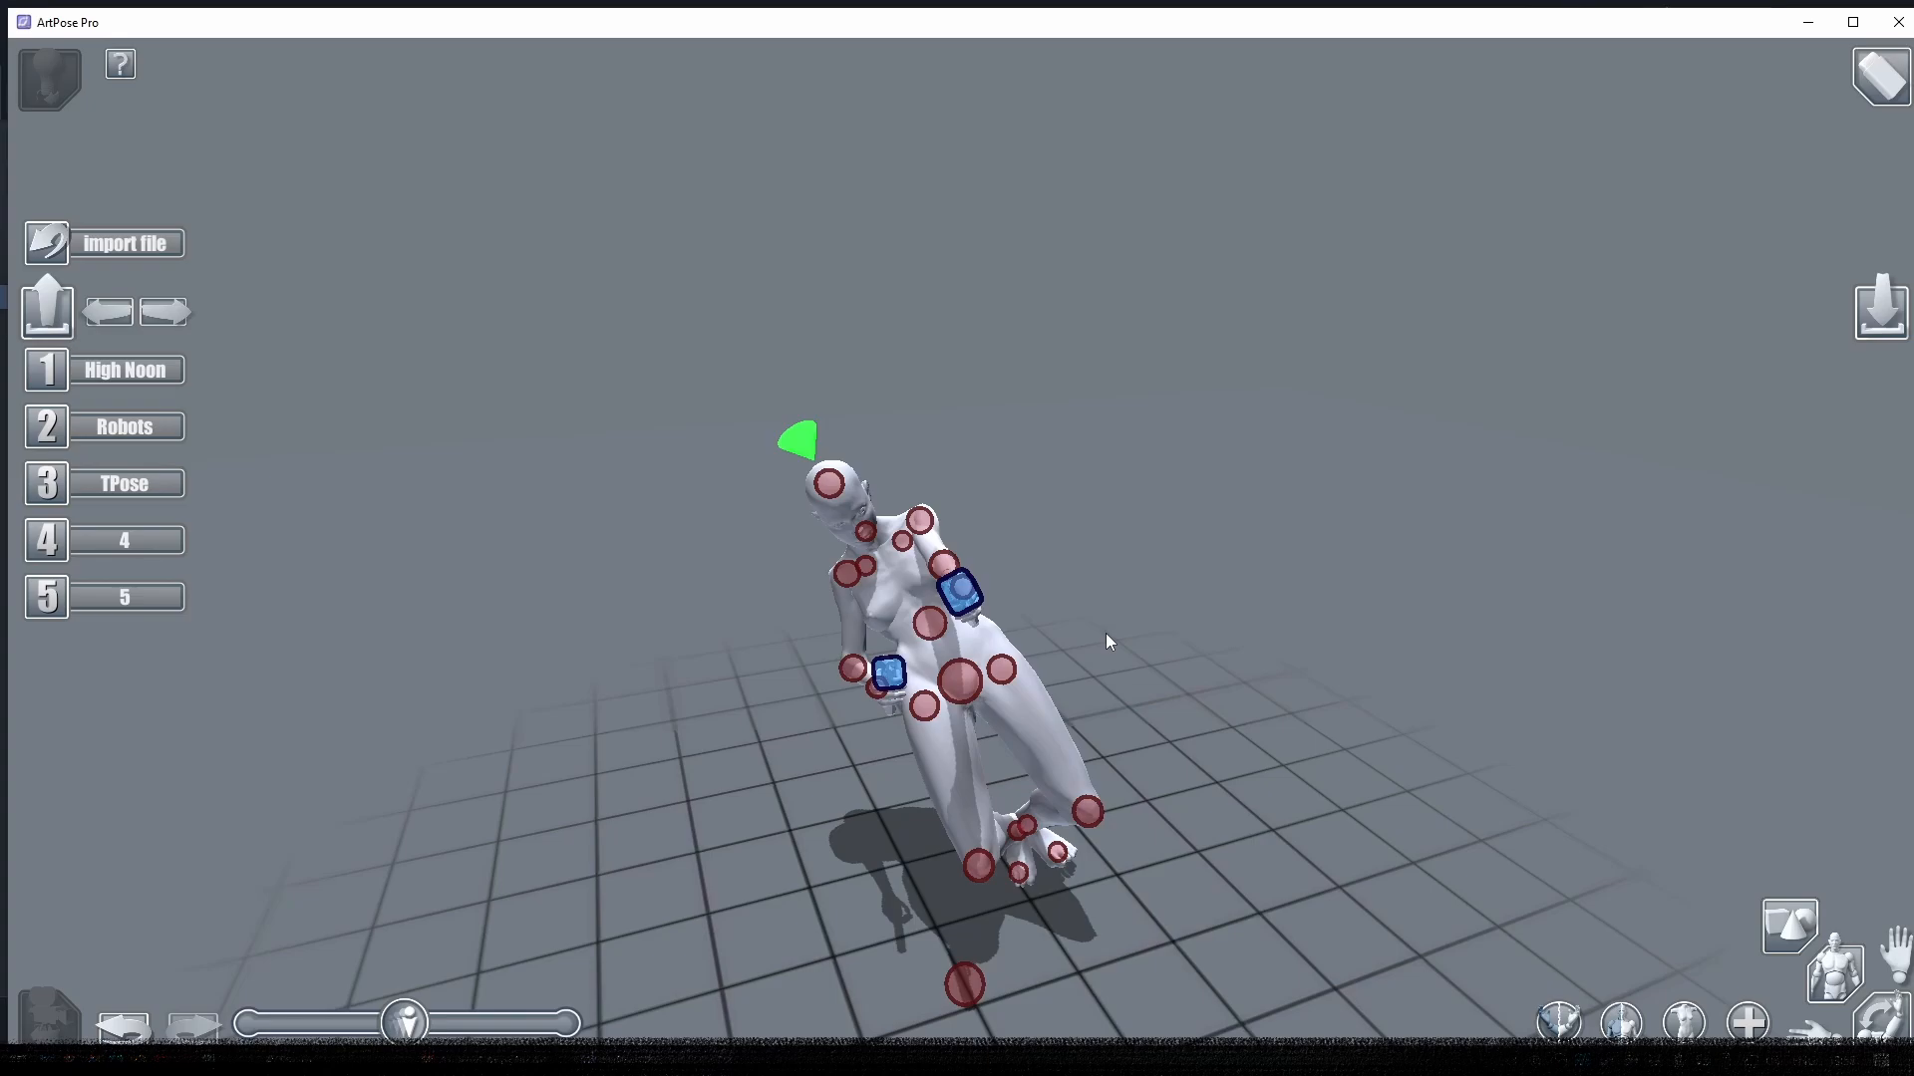
- Load the TPose preset and move the whole figure slightly along all three axes from its root point
left_click(135, 483)
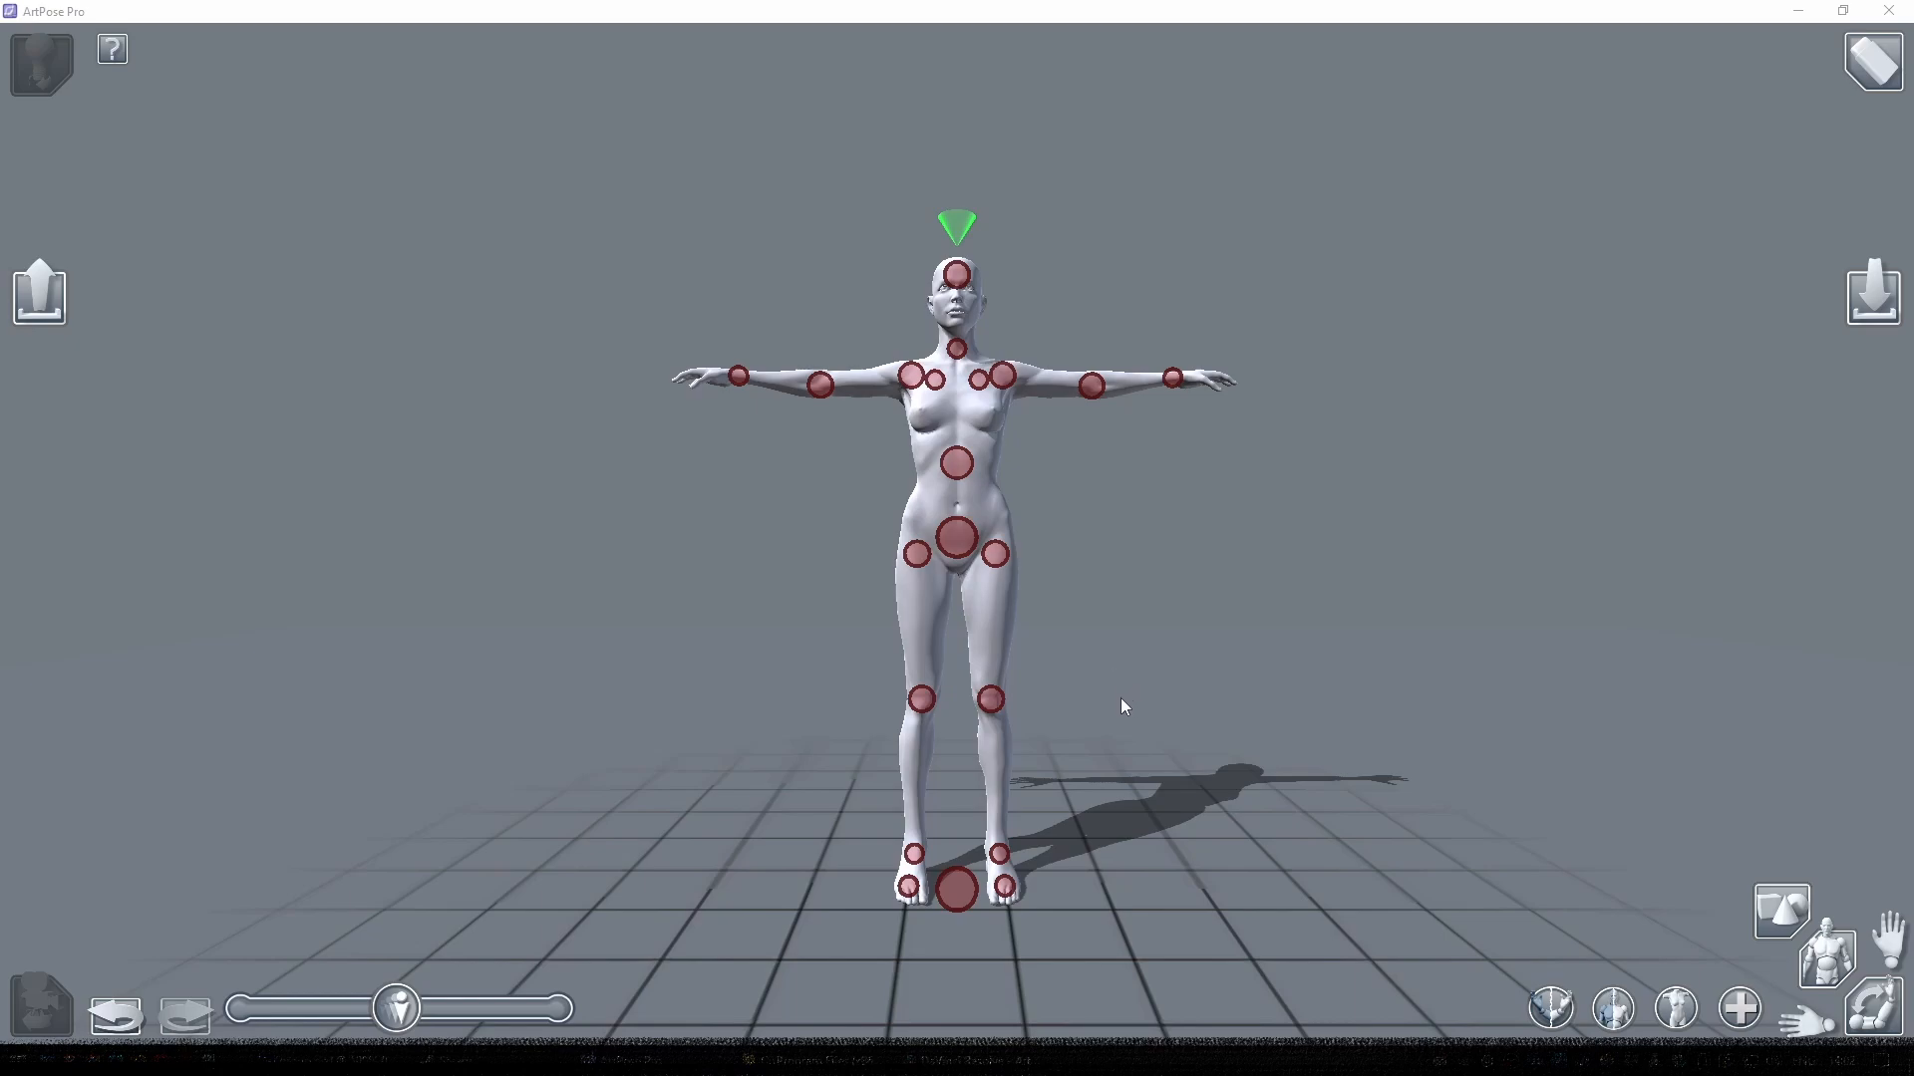
left_click(955, 889)
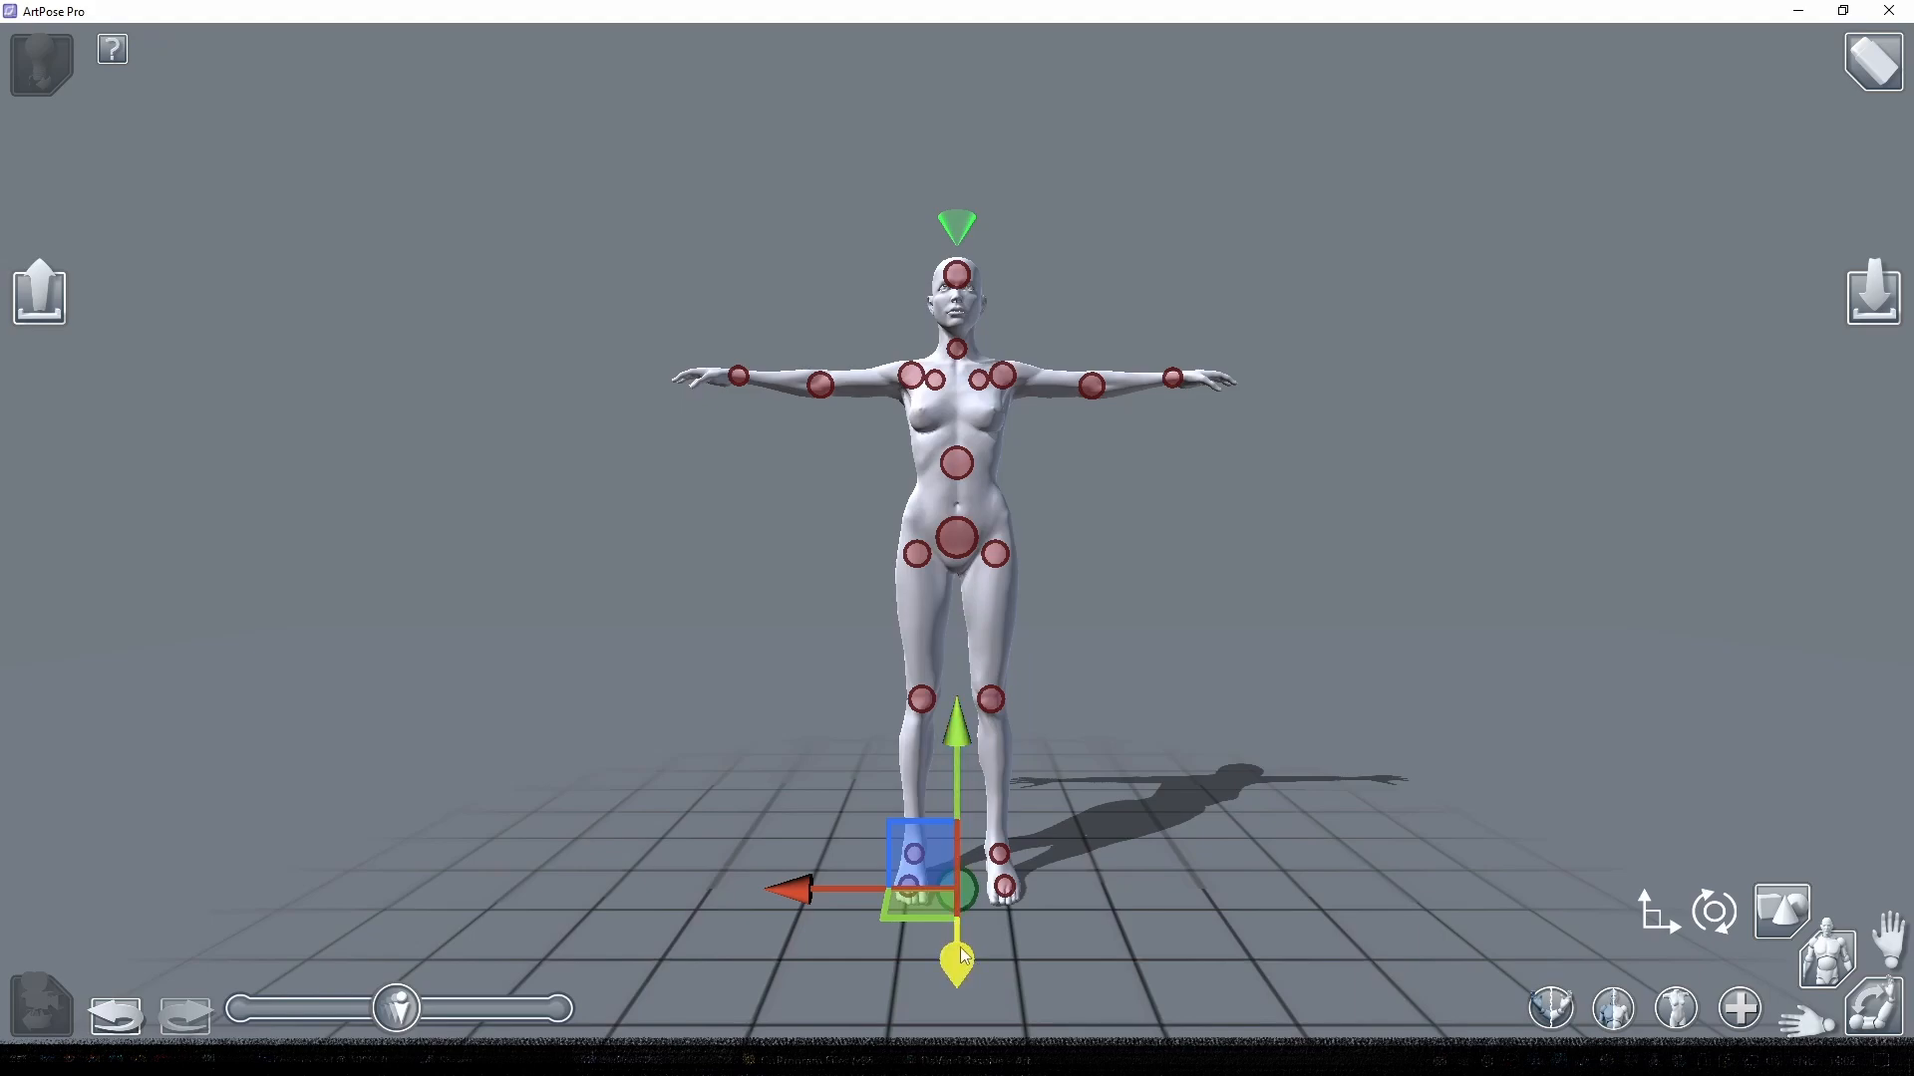
left_click_drag(963, 955, 961, 942)
left_click_drag(816, 887, 837, 883)
mouse_move(983, 758)
left_mouse_down()
mouse_move(985, 716)
mouse_move(989, 751)
left_mouse_up()
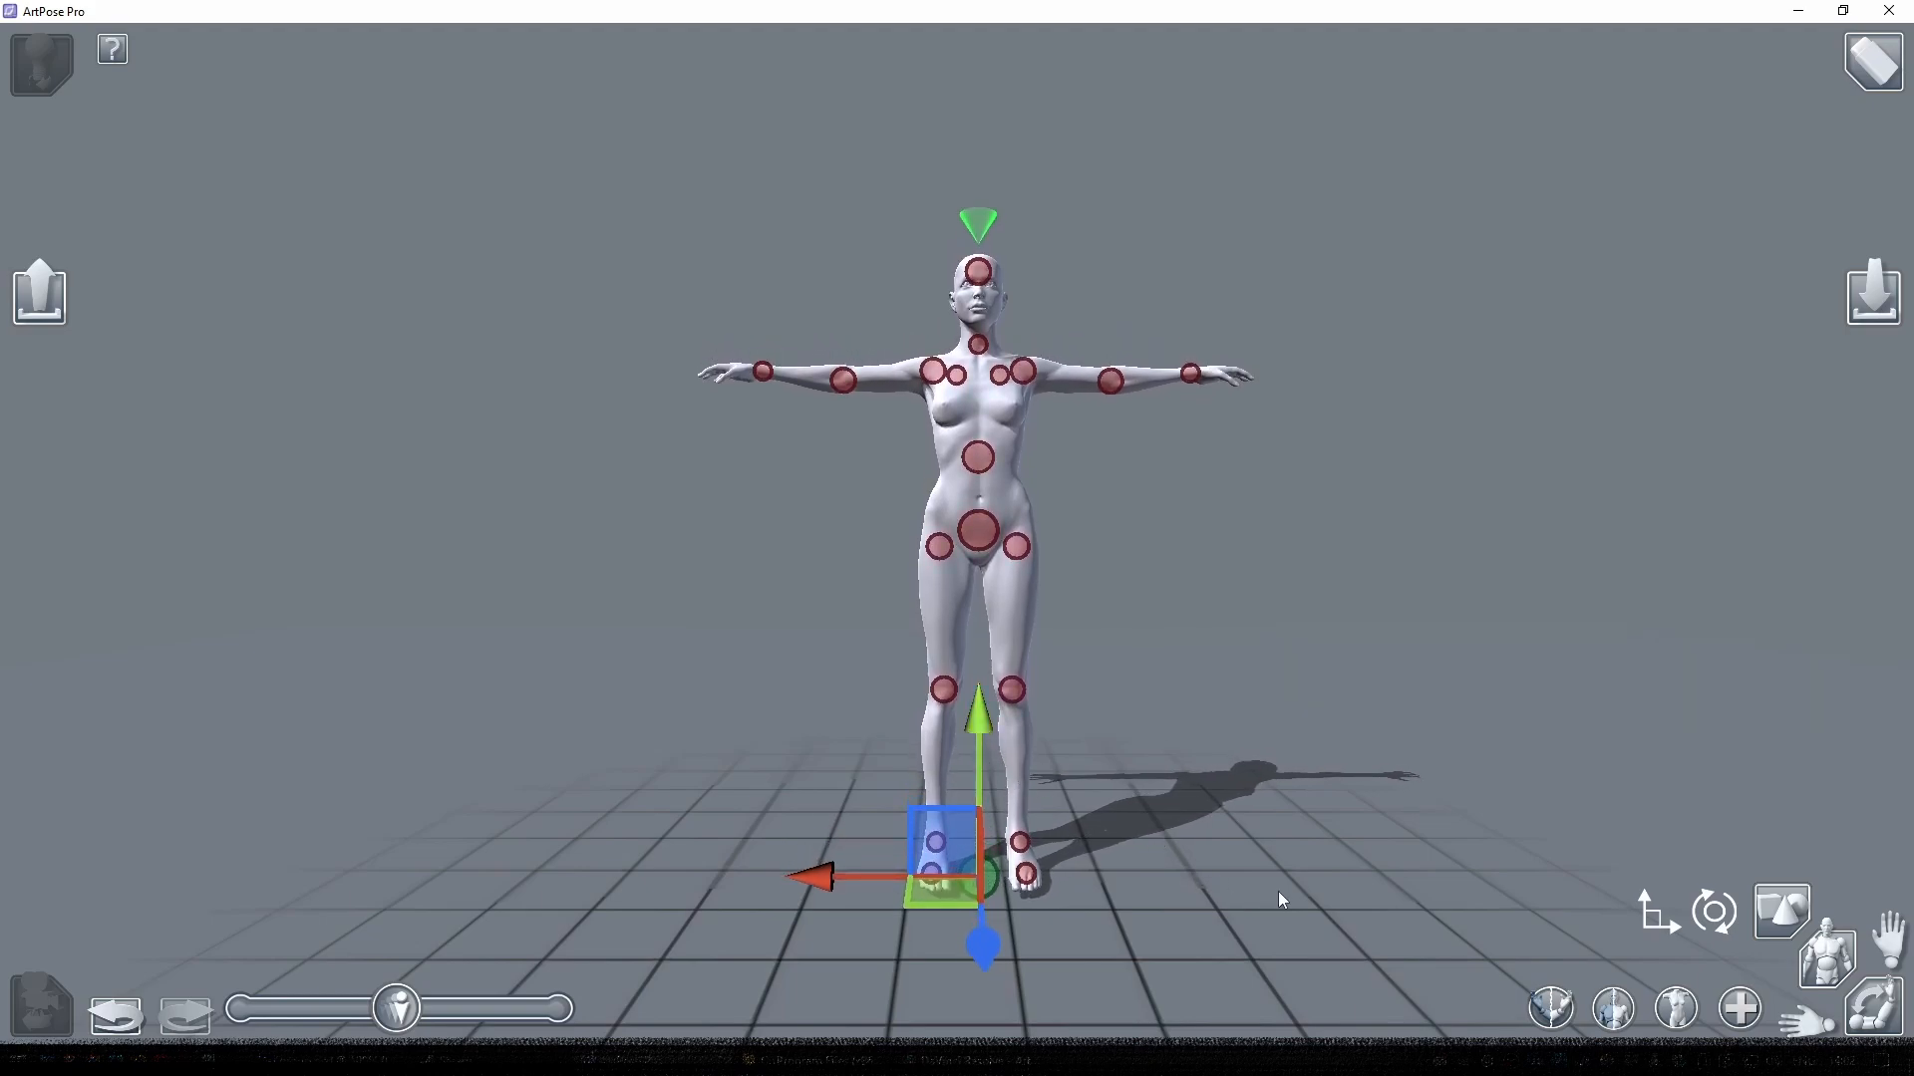
- Rotate the whole figure slightly about its vertical axis, and switch the root point between move and rotate modes
left_click(1708, 913)
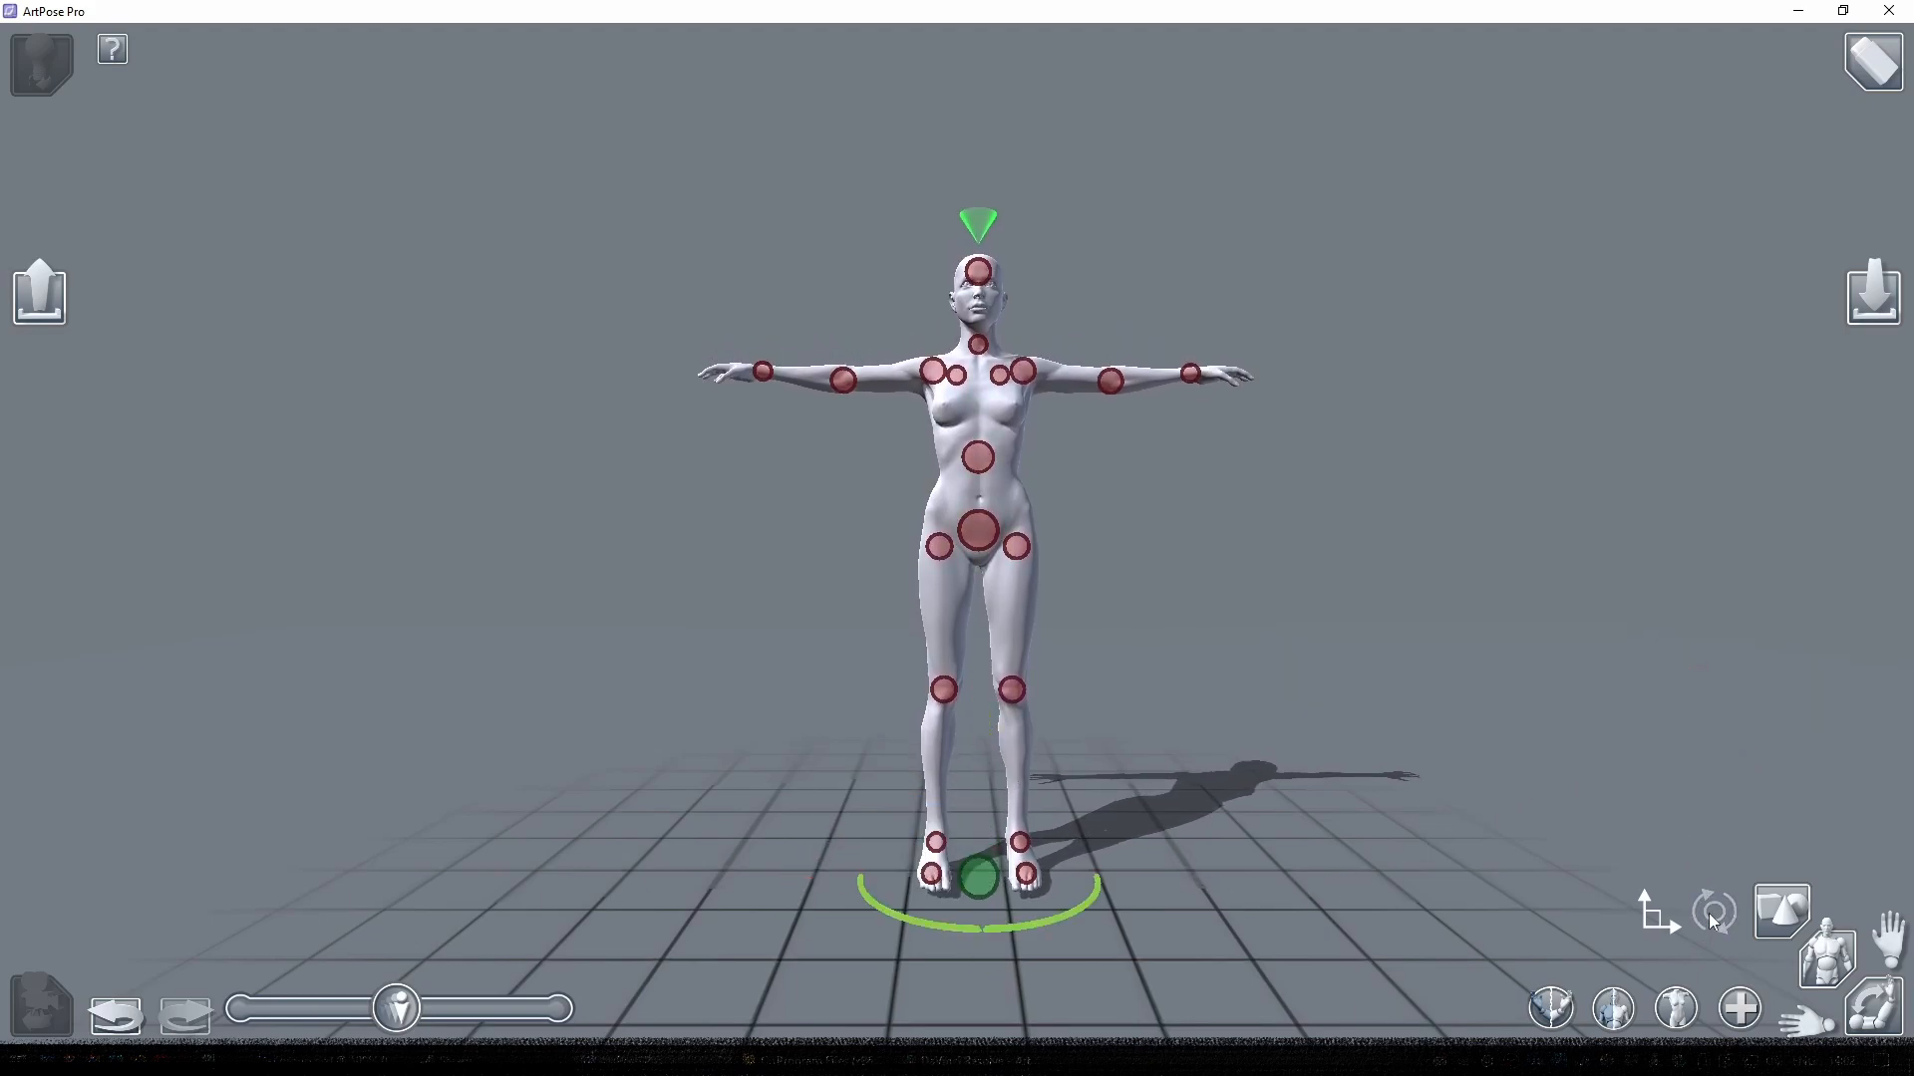
mouse_move(1096, 901)
left_mouse_down()
mouse_move(925, 931)
mouse_move(743, 905)
mouse_move(1419, 824)
mouse_move(977, 923)
mouse_move(1098, 915)
left_mouse_up()
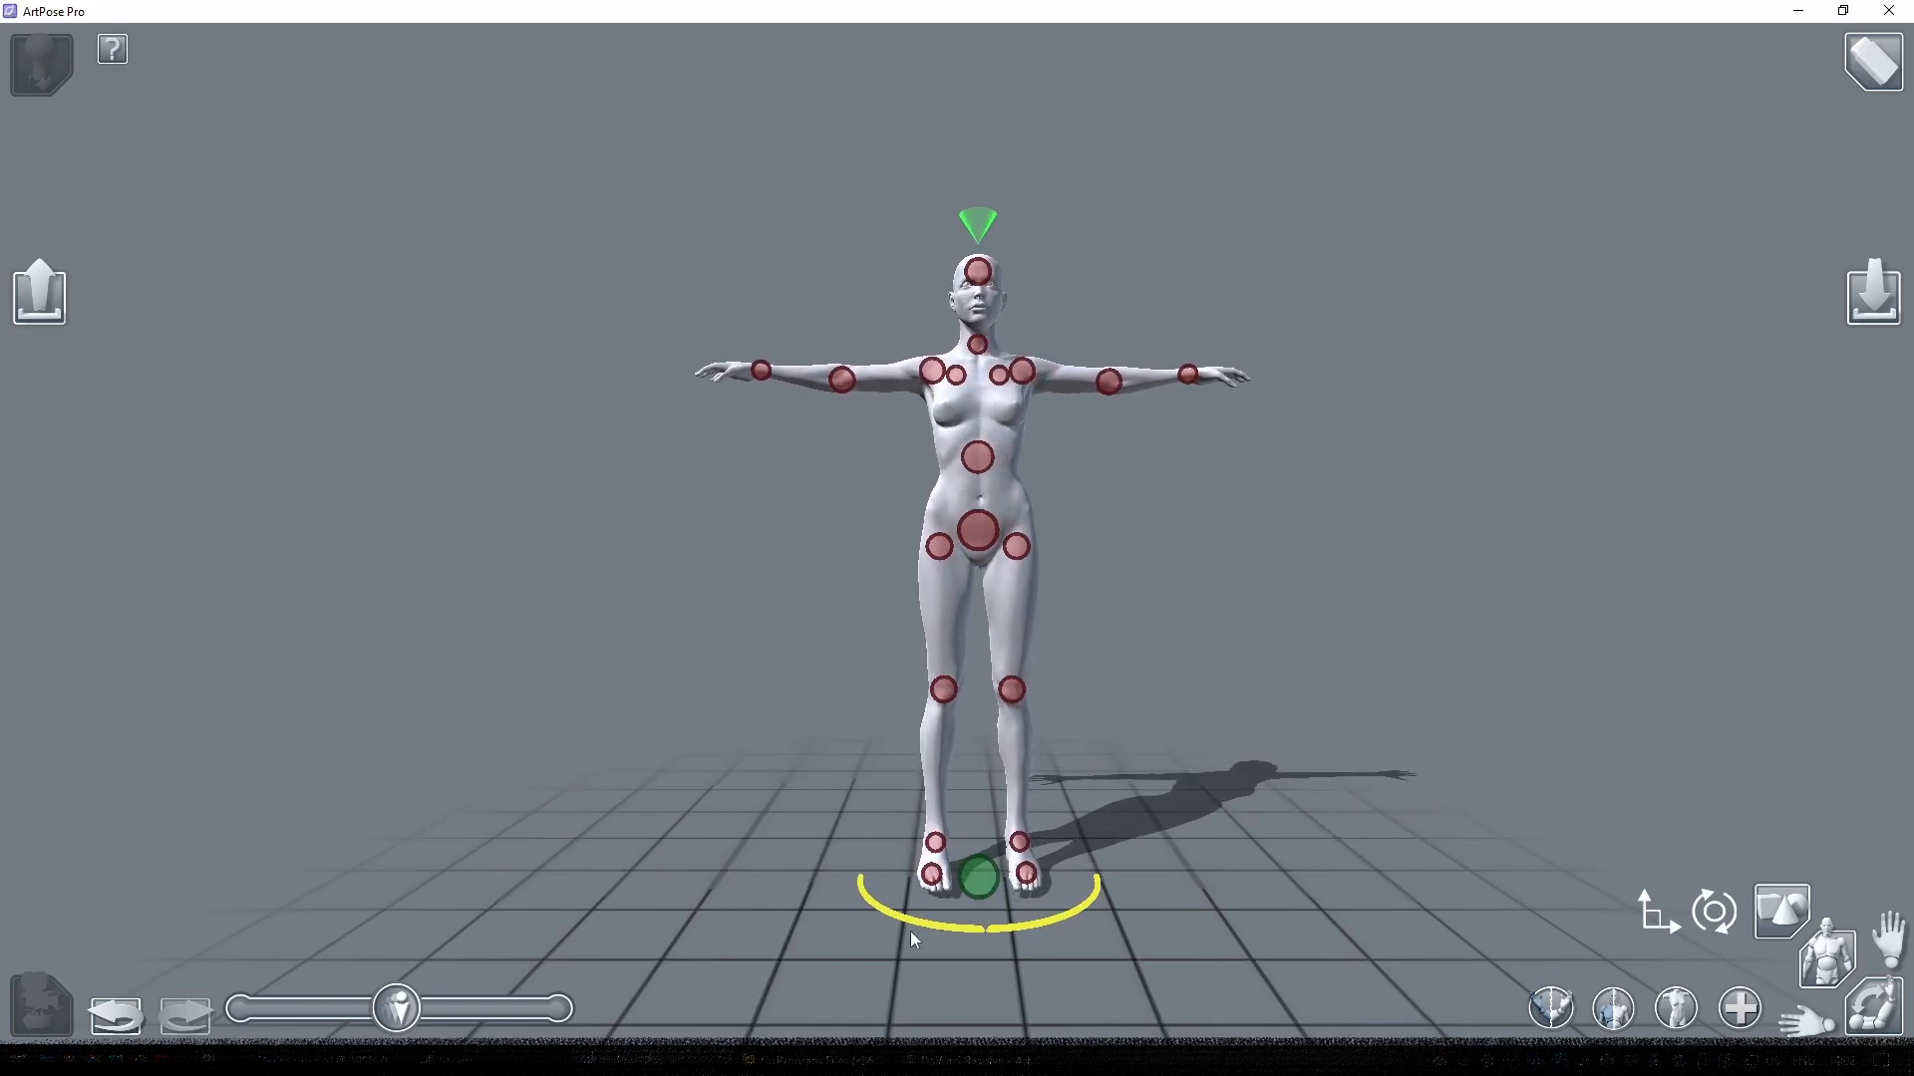
left_click(1654, 917)
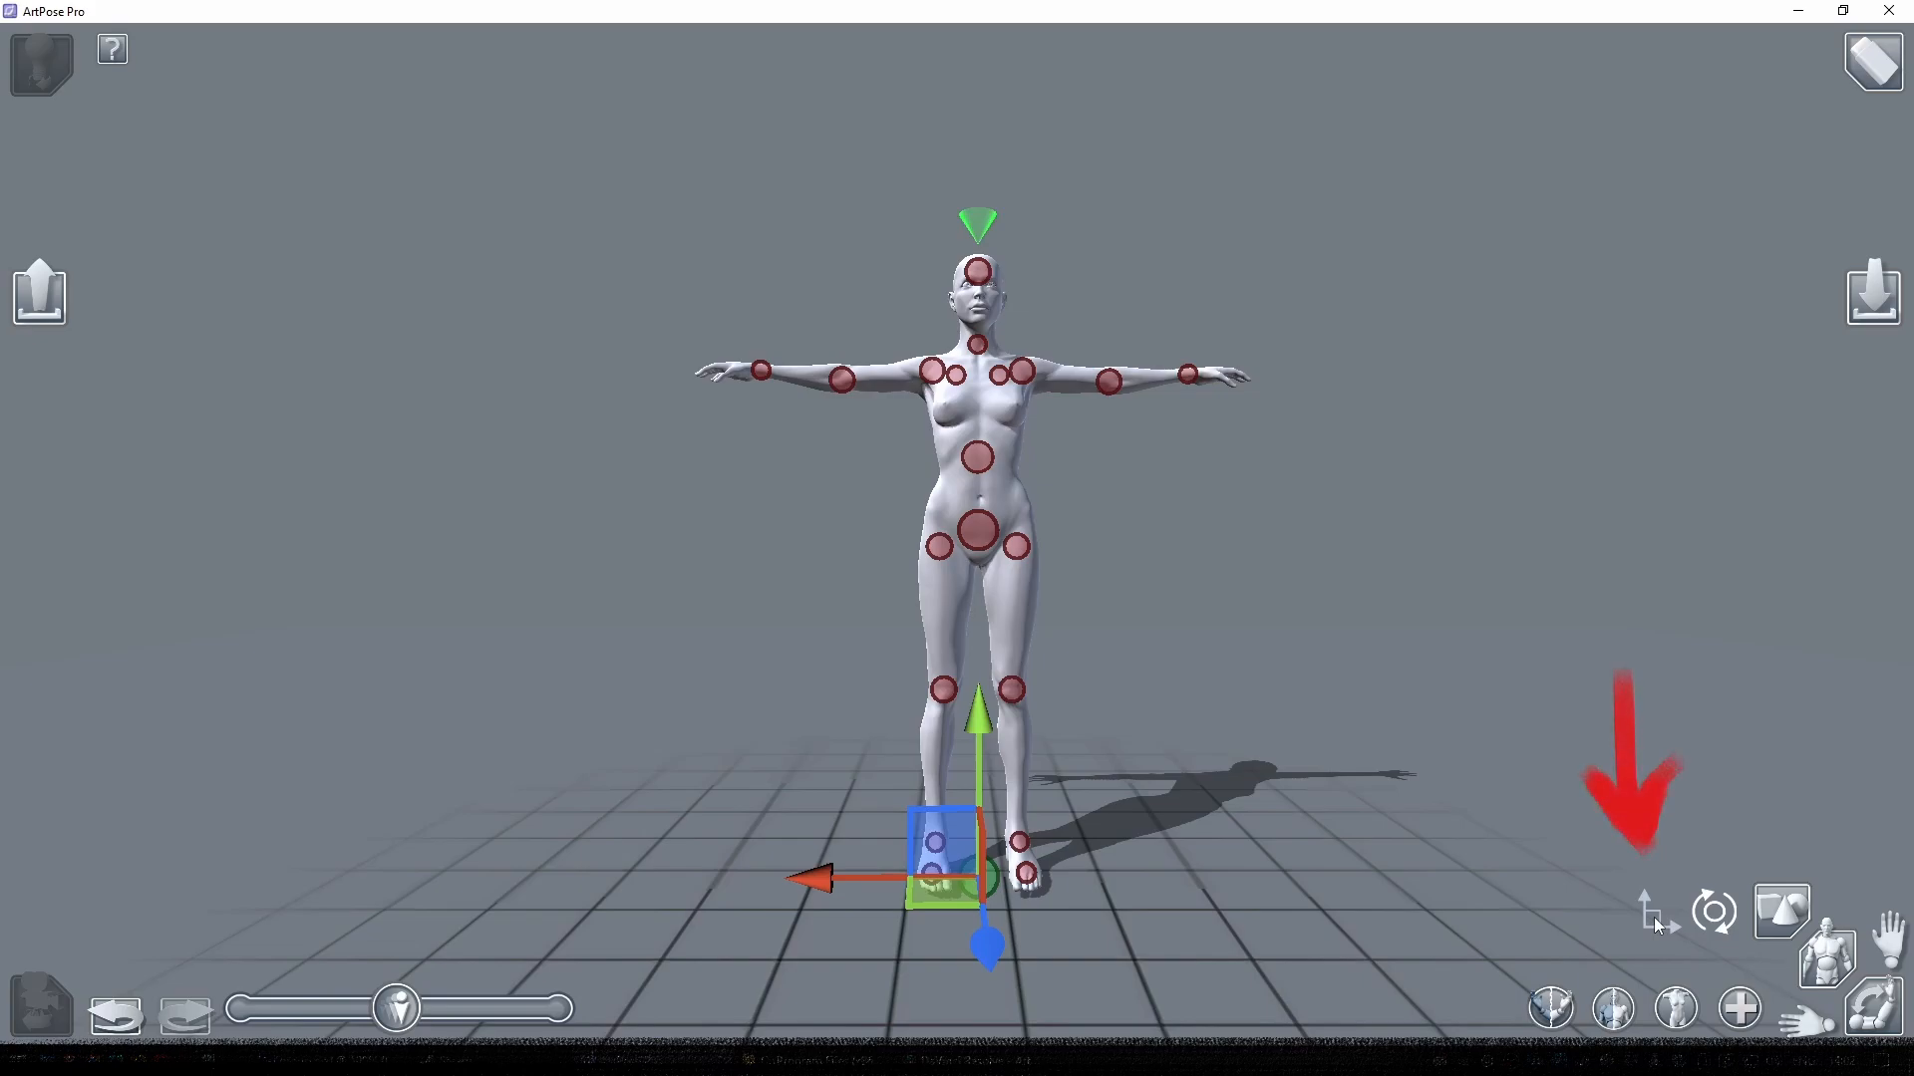
left_click(1712, 915)
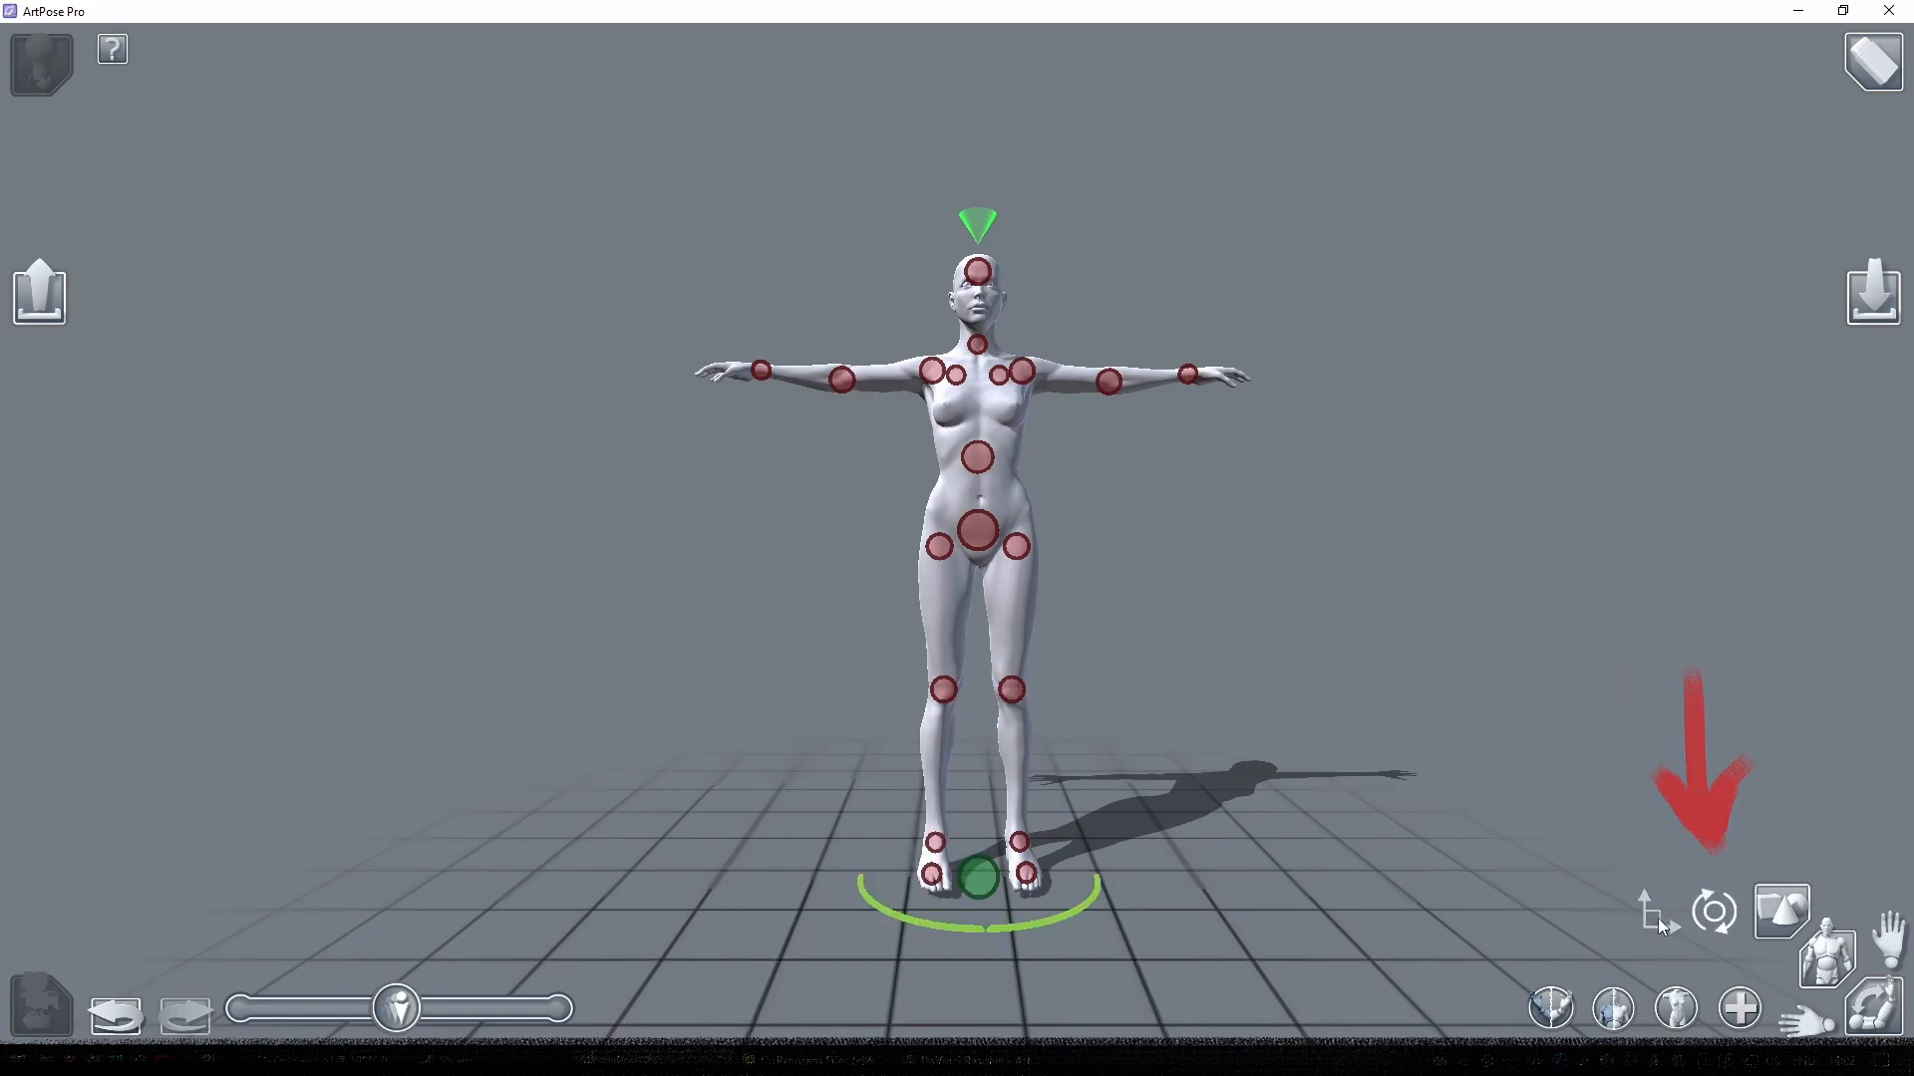
- Switch the root point to move mode and tilt the whole figure slightly from its pelvis point
left_click(1657, 917)
left_click(977, 533)
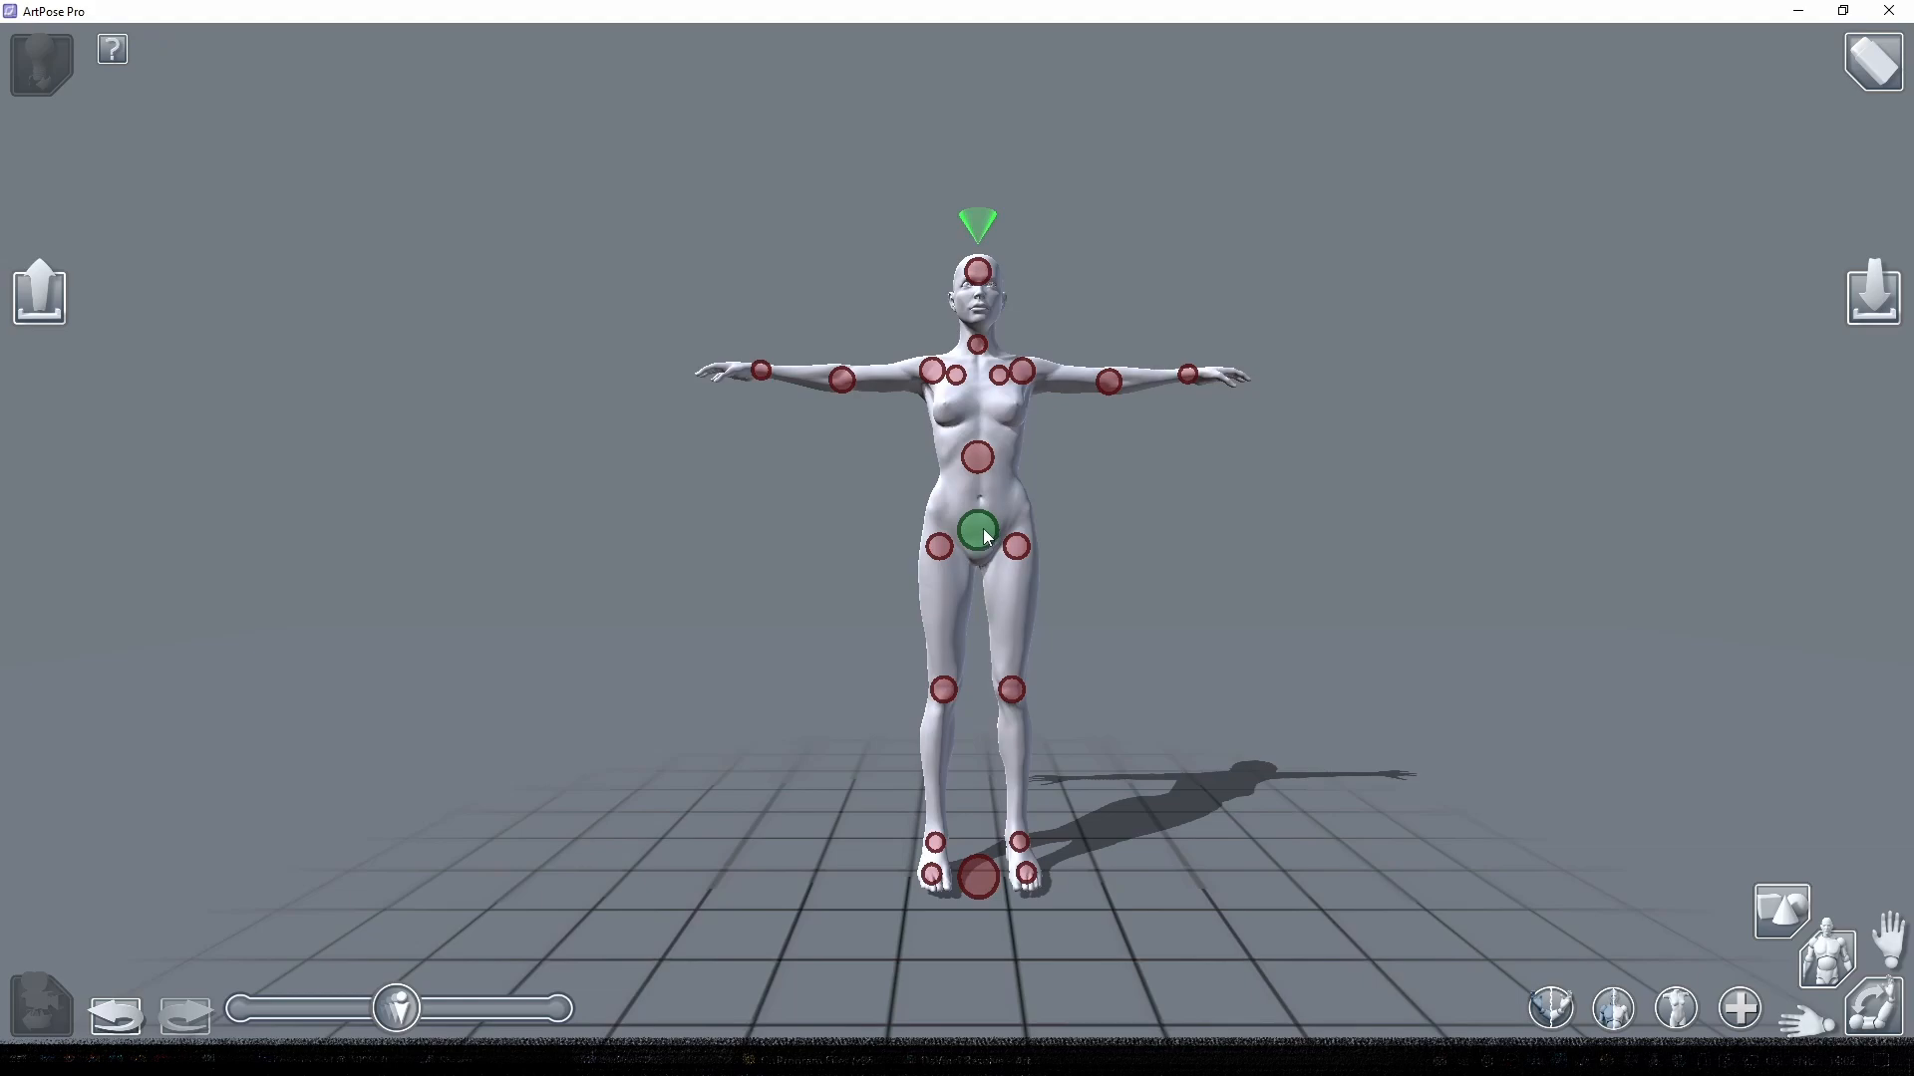
mouse_move(987, 539)
left_mouse_down()
mouse_move(1030, 873)
mouse_move(1034, 535)
mouse_move(993, 551)
left_mouse_up()
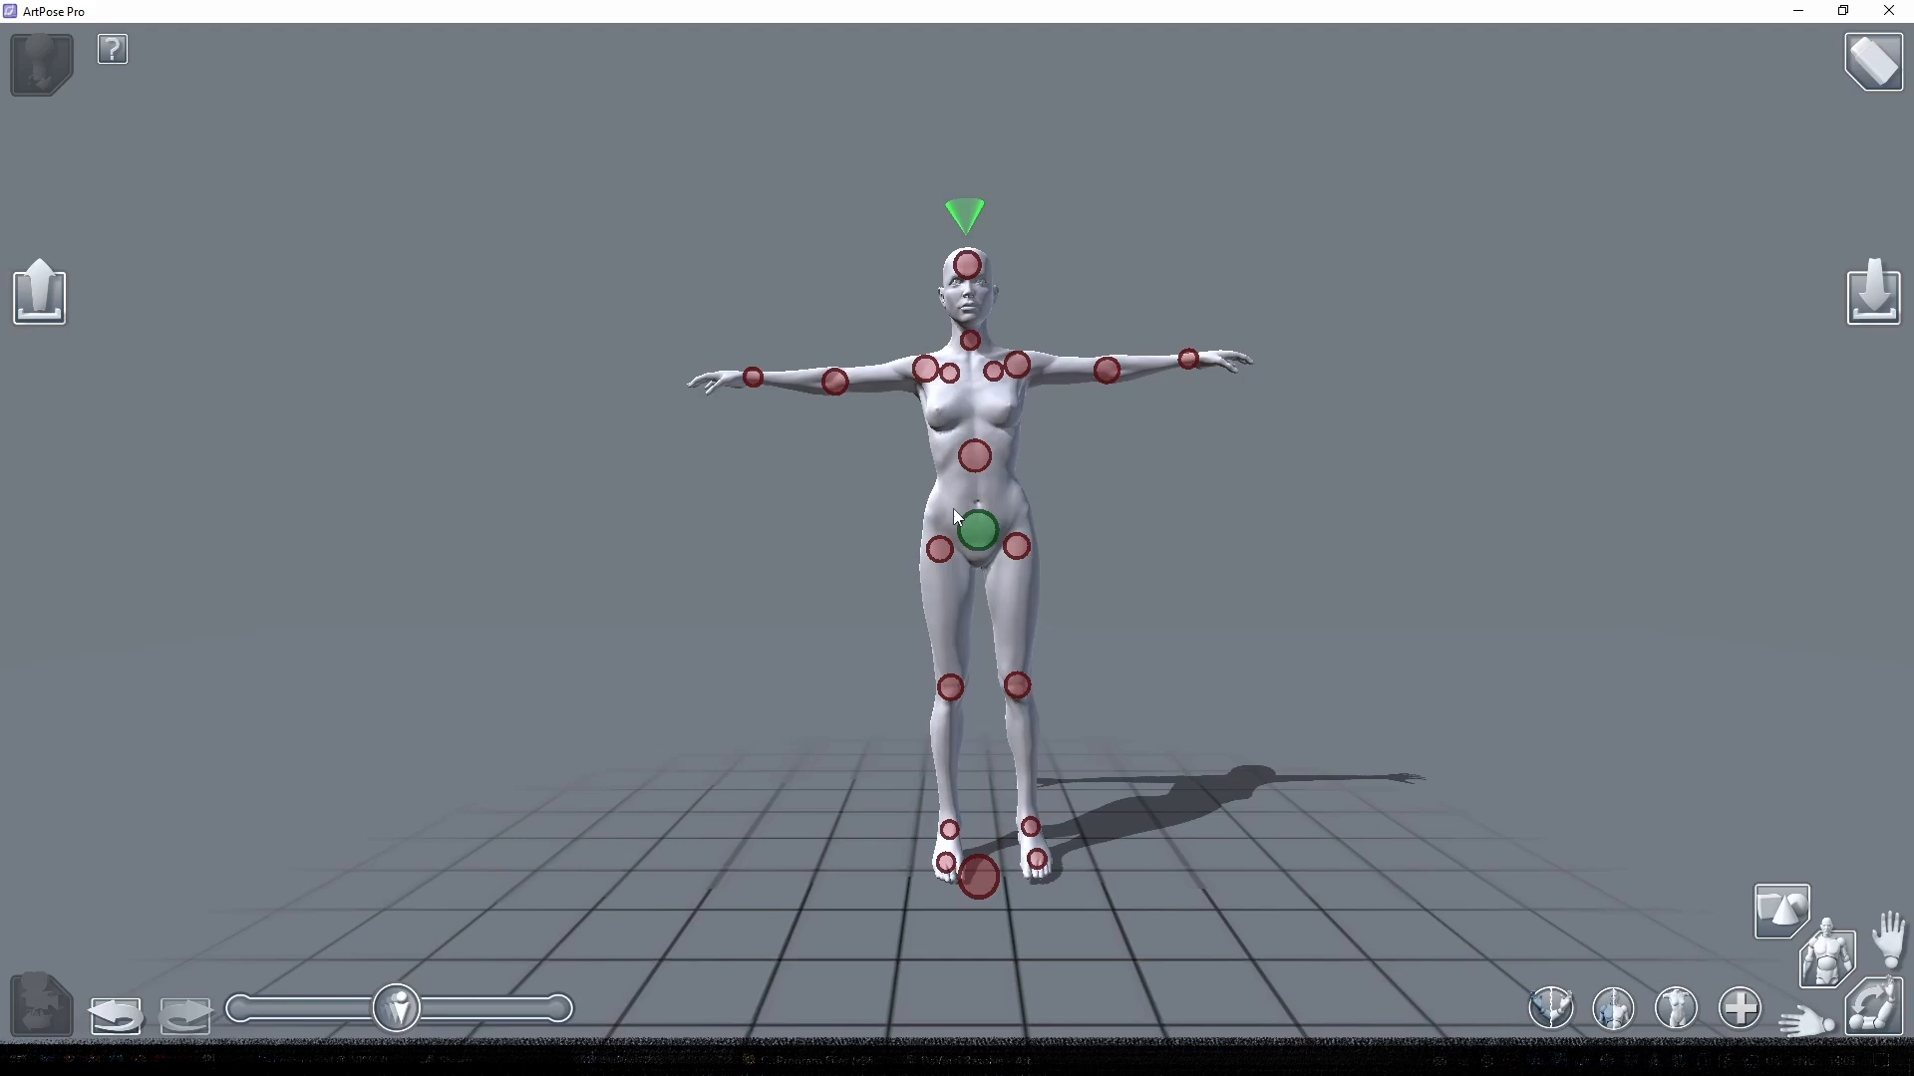
left_click_drag(981, 542, 704, 541)
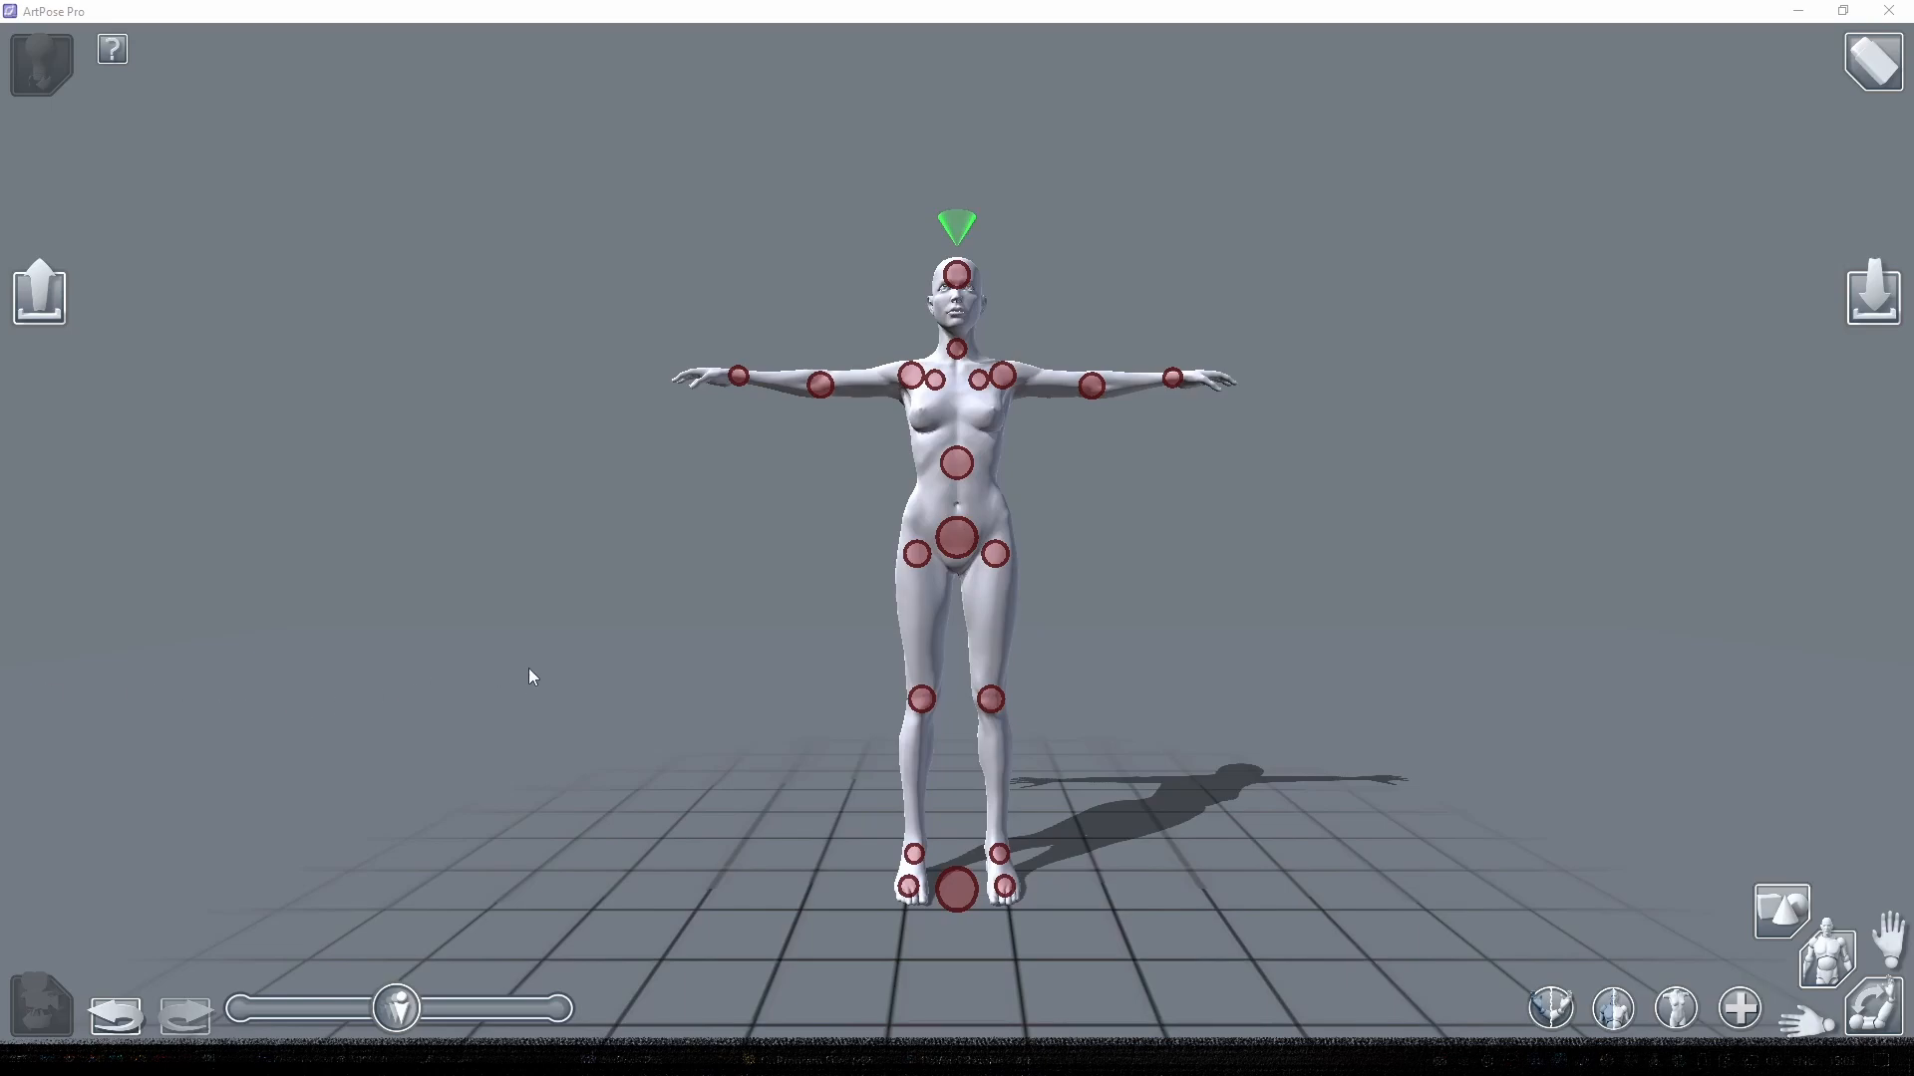
- Swing the figure's right leg backward and across behind the standing leg from the right hip point
mouse_move(562, 632)
left_mouse_down()
mouse_move(747, 640)
mouse_move(587, 631)
left_mouse_up()
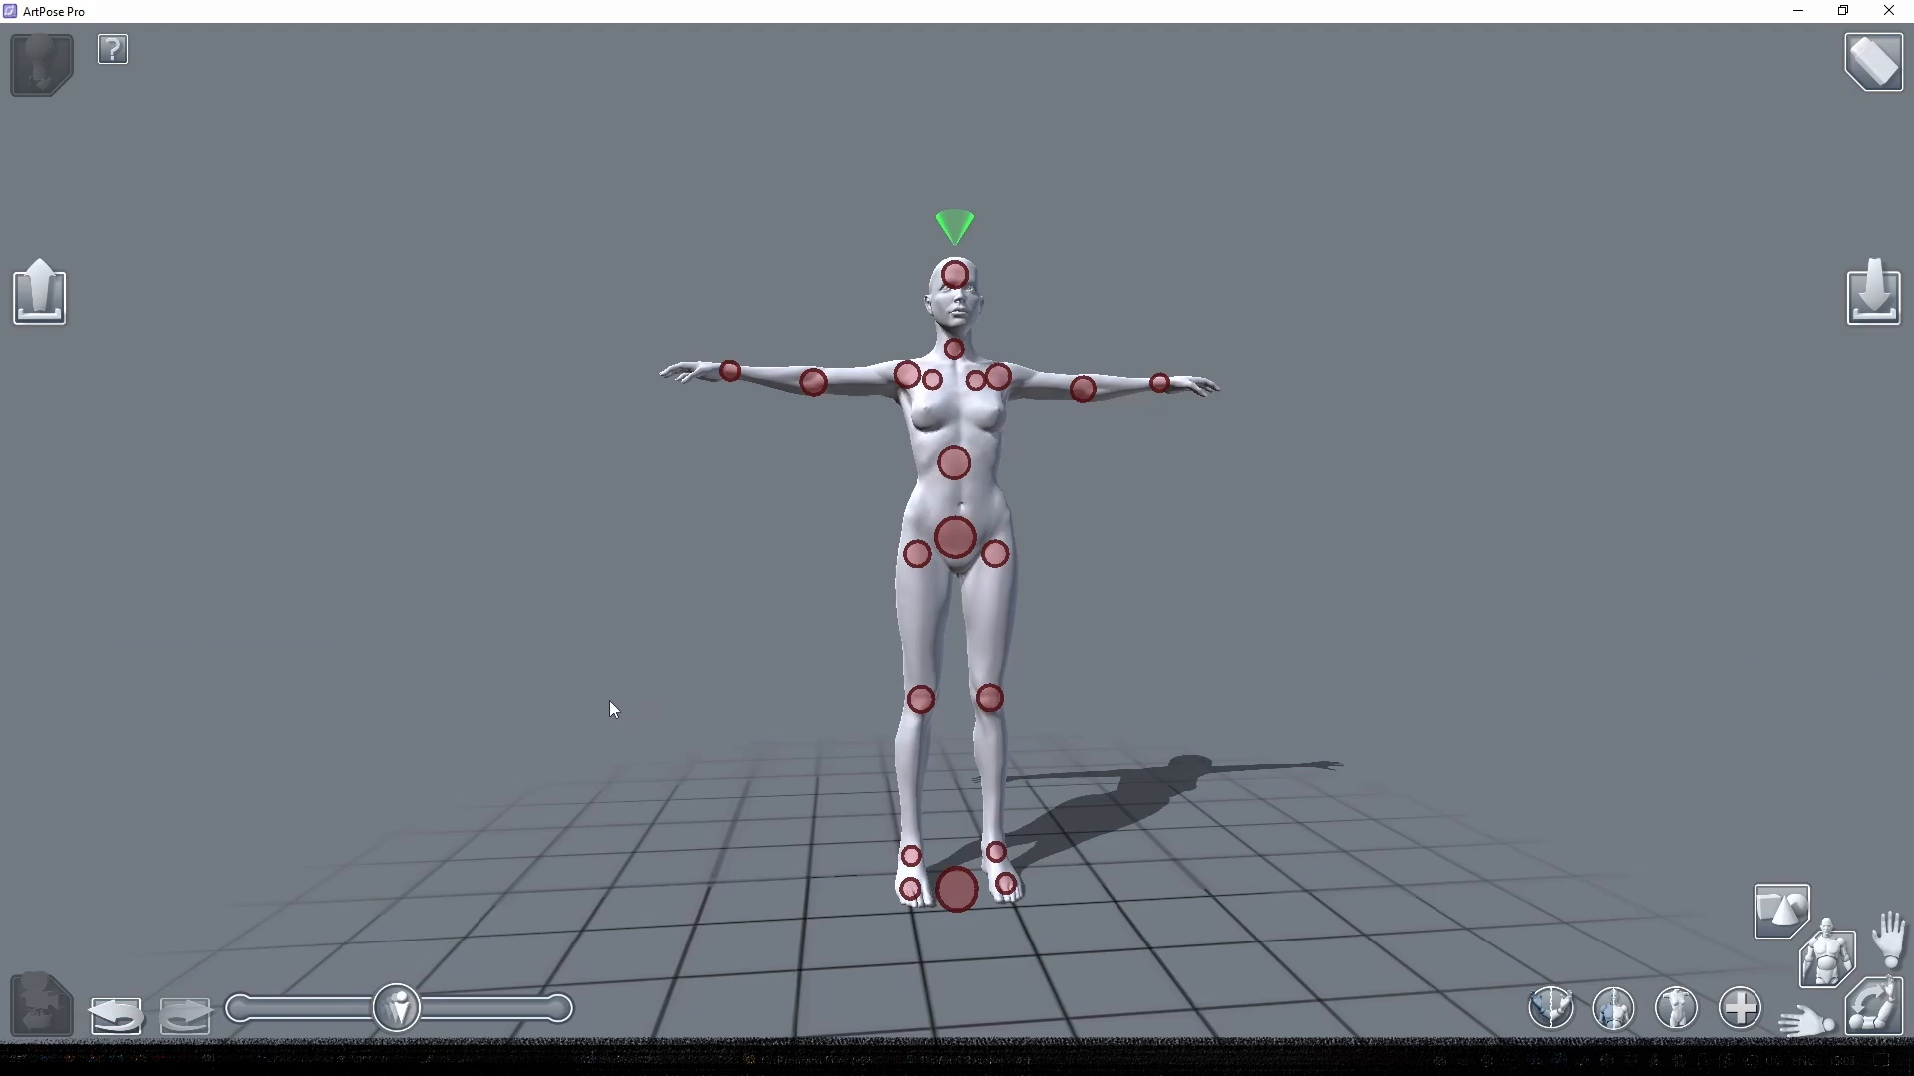
left_click_drag(613, 709, 1011, 613)
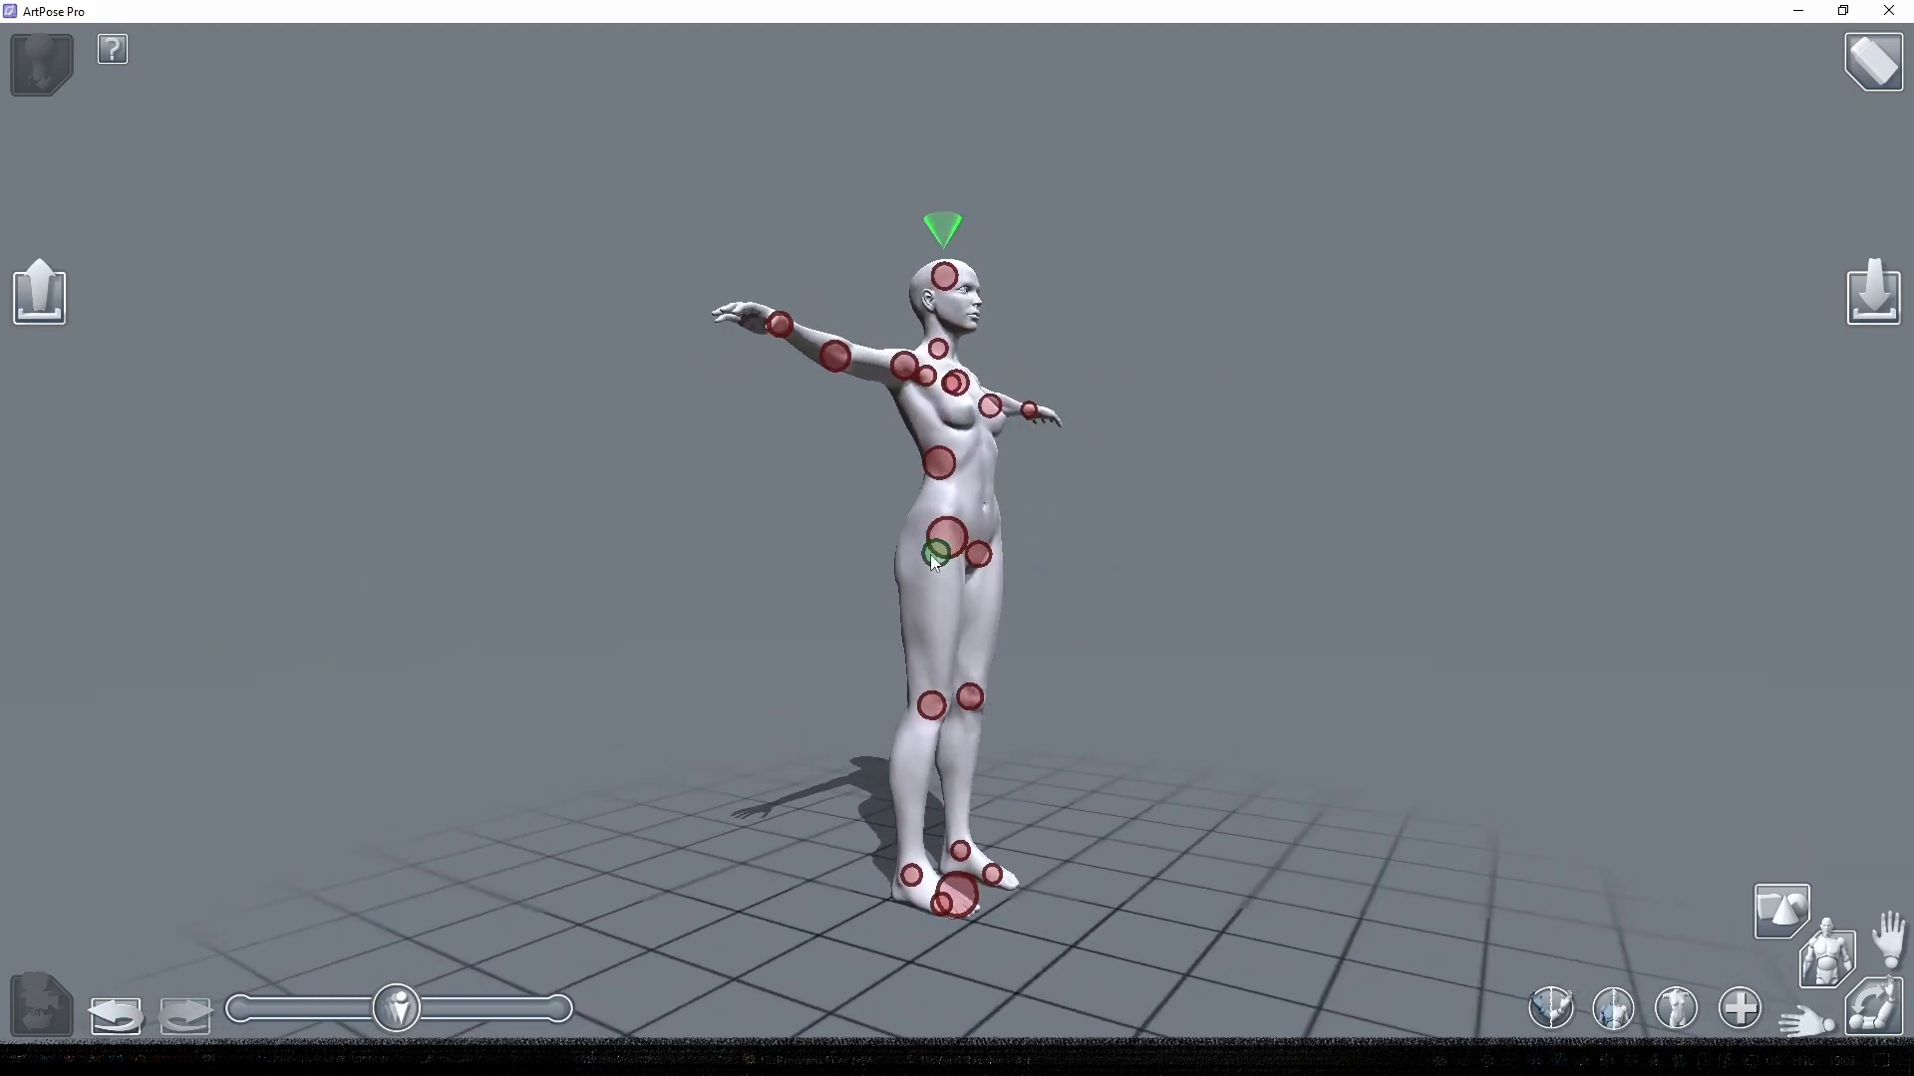
left_click_drag(742, 709, 976, 612)
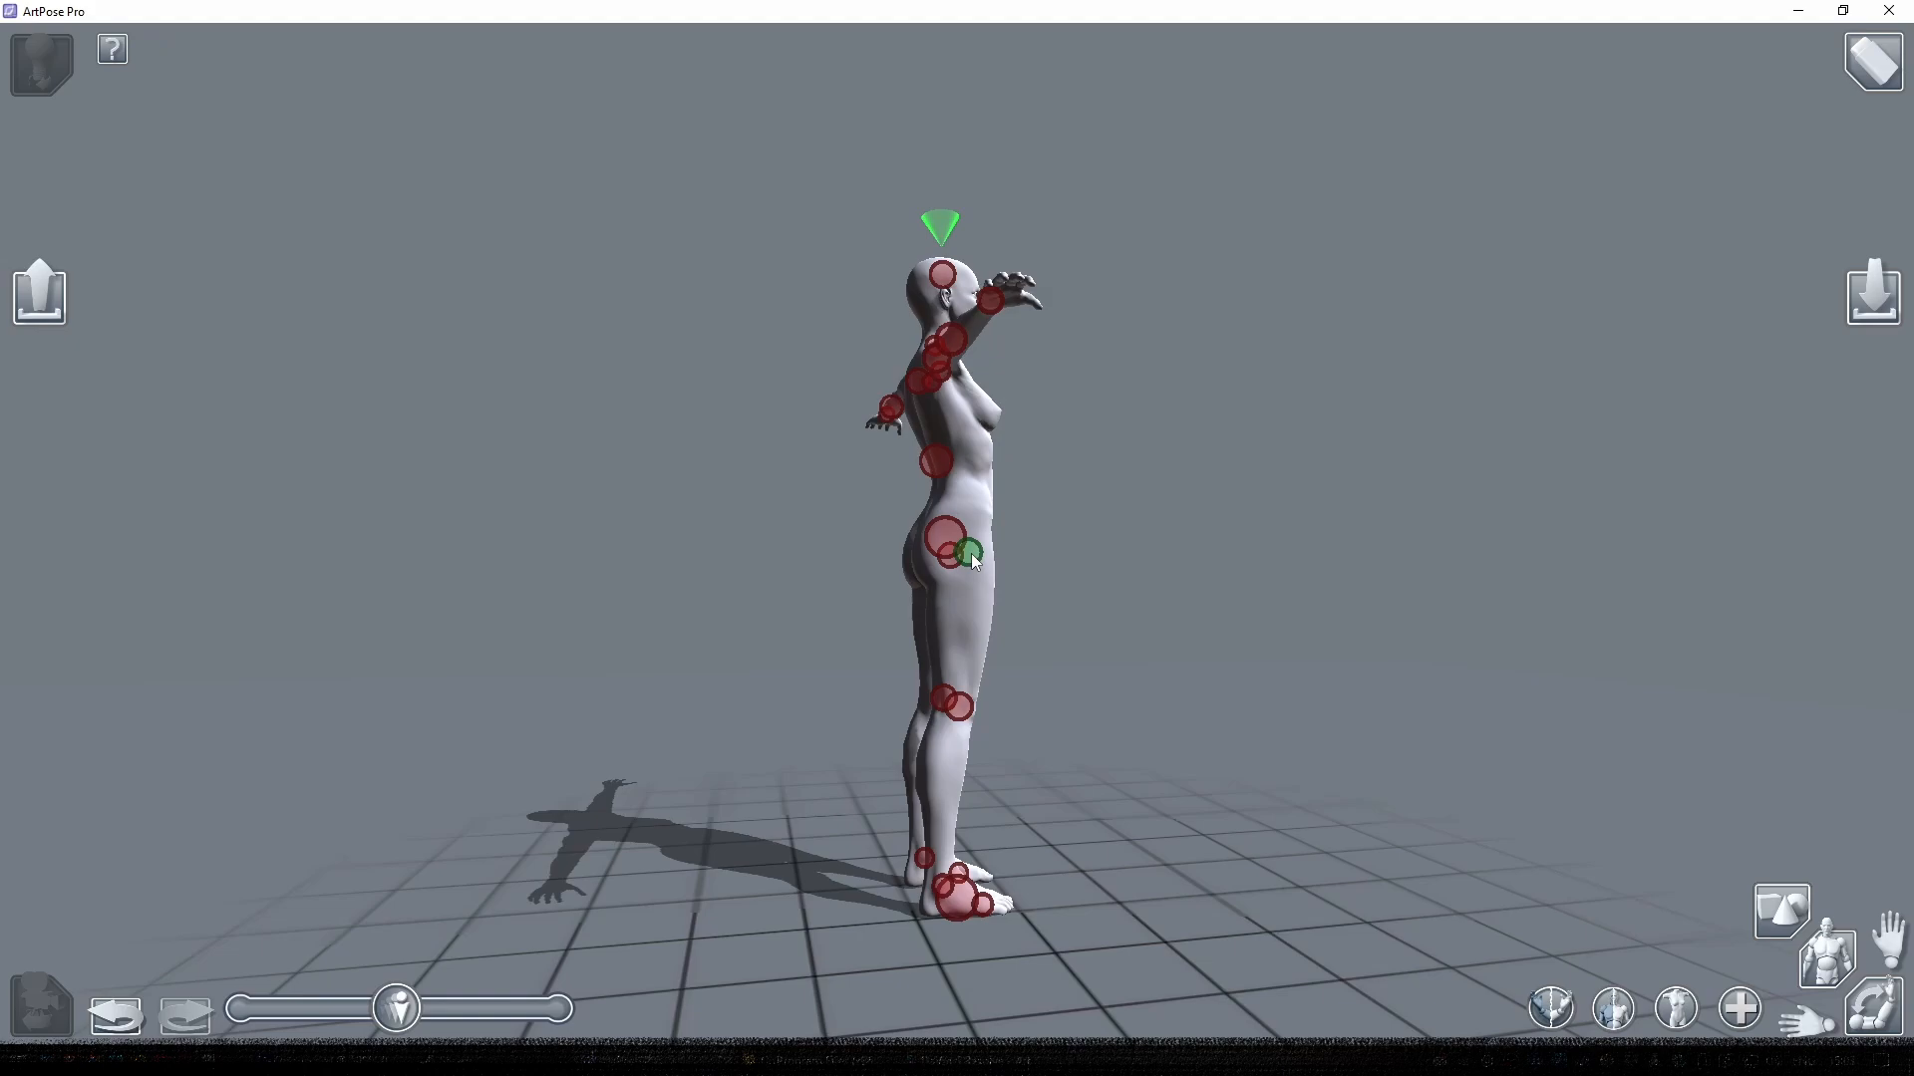
mouse_move(973, 561)
left_mouse_down()
mouse_move(1183, 568)
mouse_move(1209, 592)
left_mouse_up()
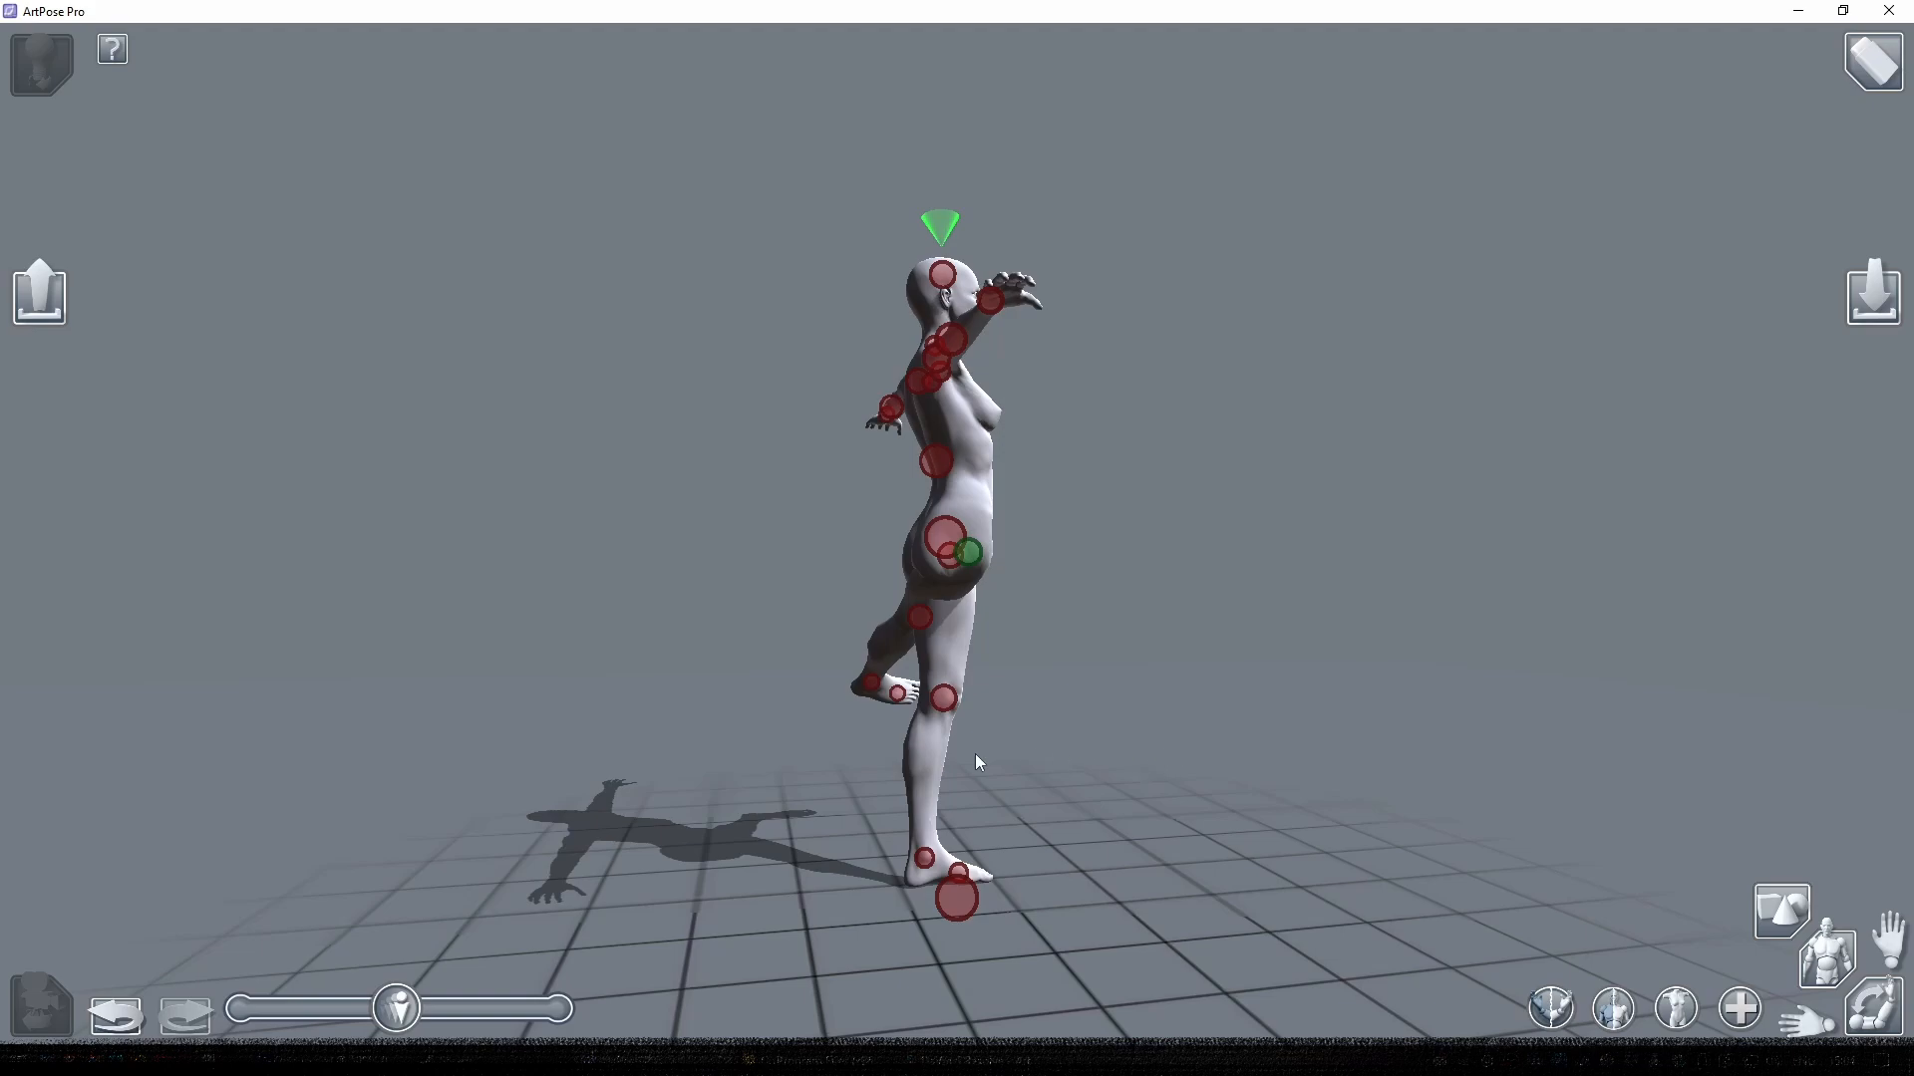
left_click_drag(975, 753, 1074, 717)
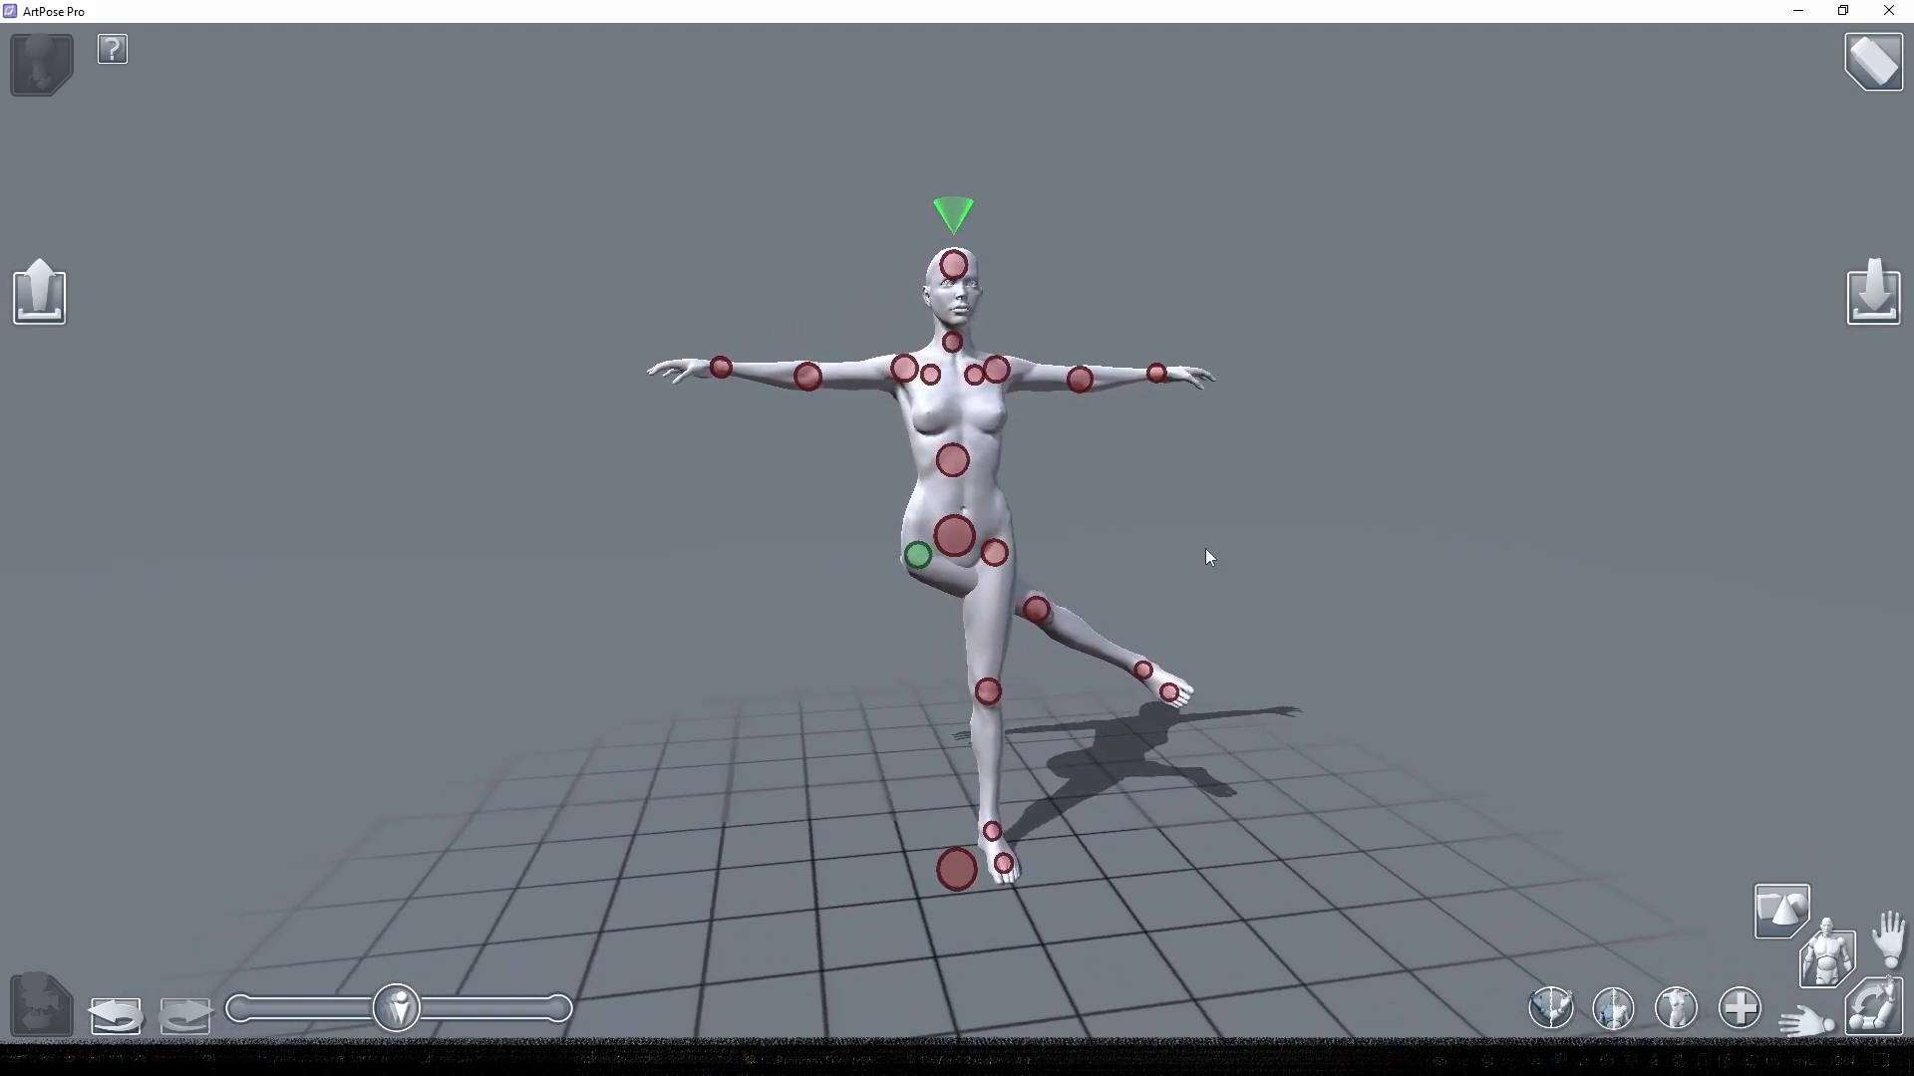
left_click_drag(917, 555, 798, 585)
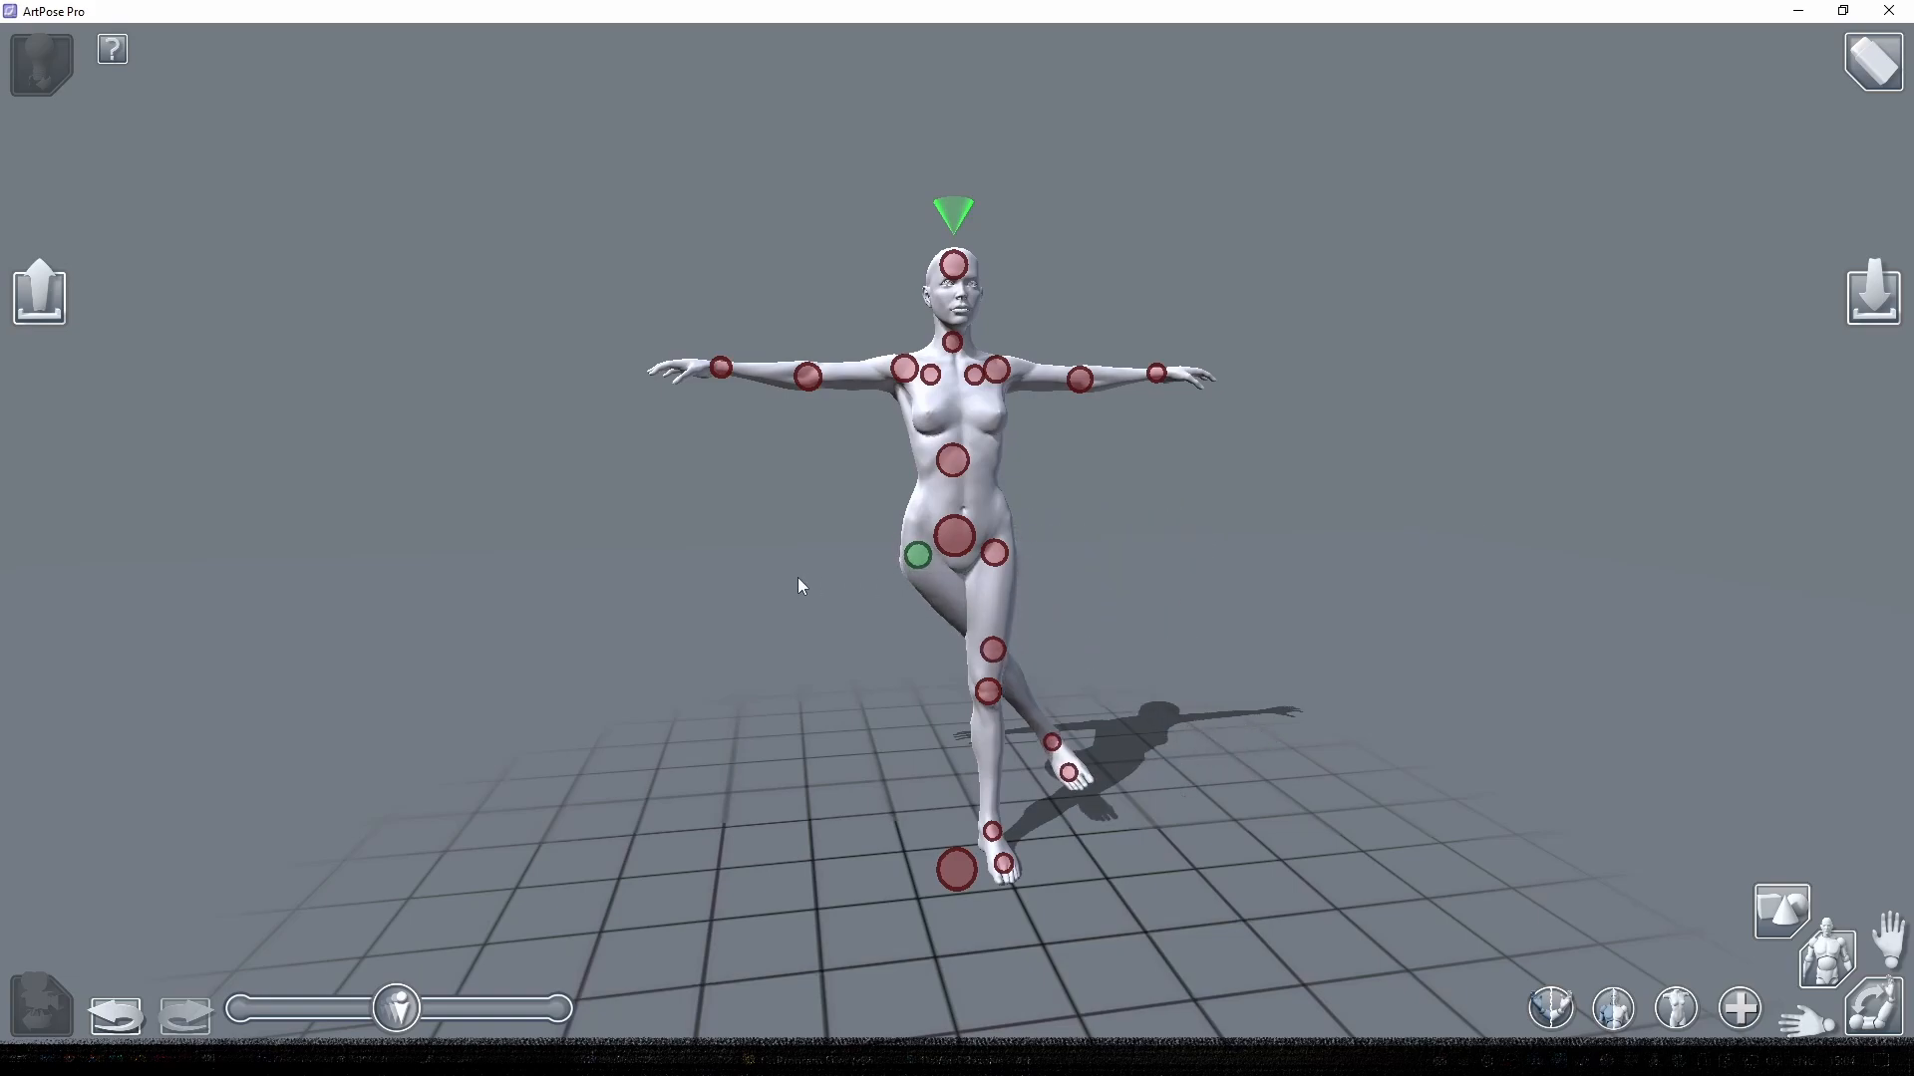
- Adjust the right thigh's rotation from the hip point while working from behind and from the front
left_click_drag(654, 619, 902, 613)
left_click_drag(969, 560, 1092, 567)
left_click_drag(618, 652, 952, 633)
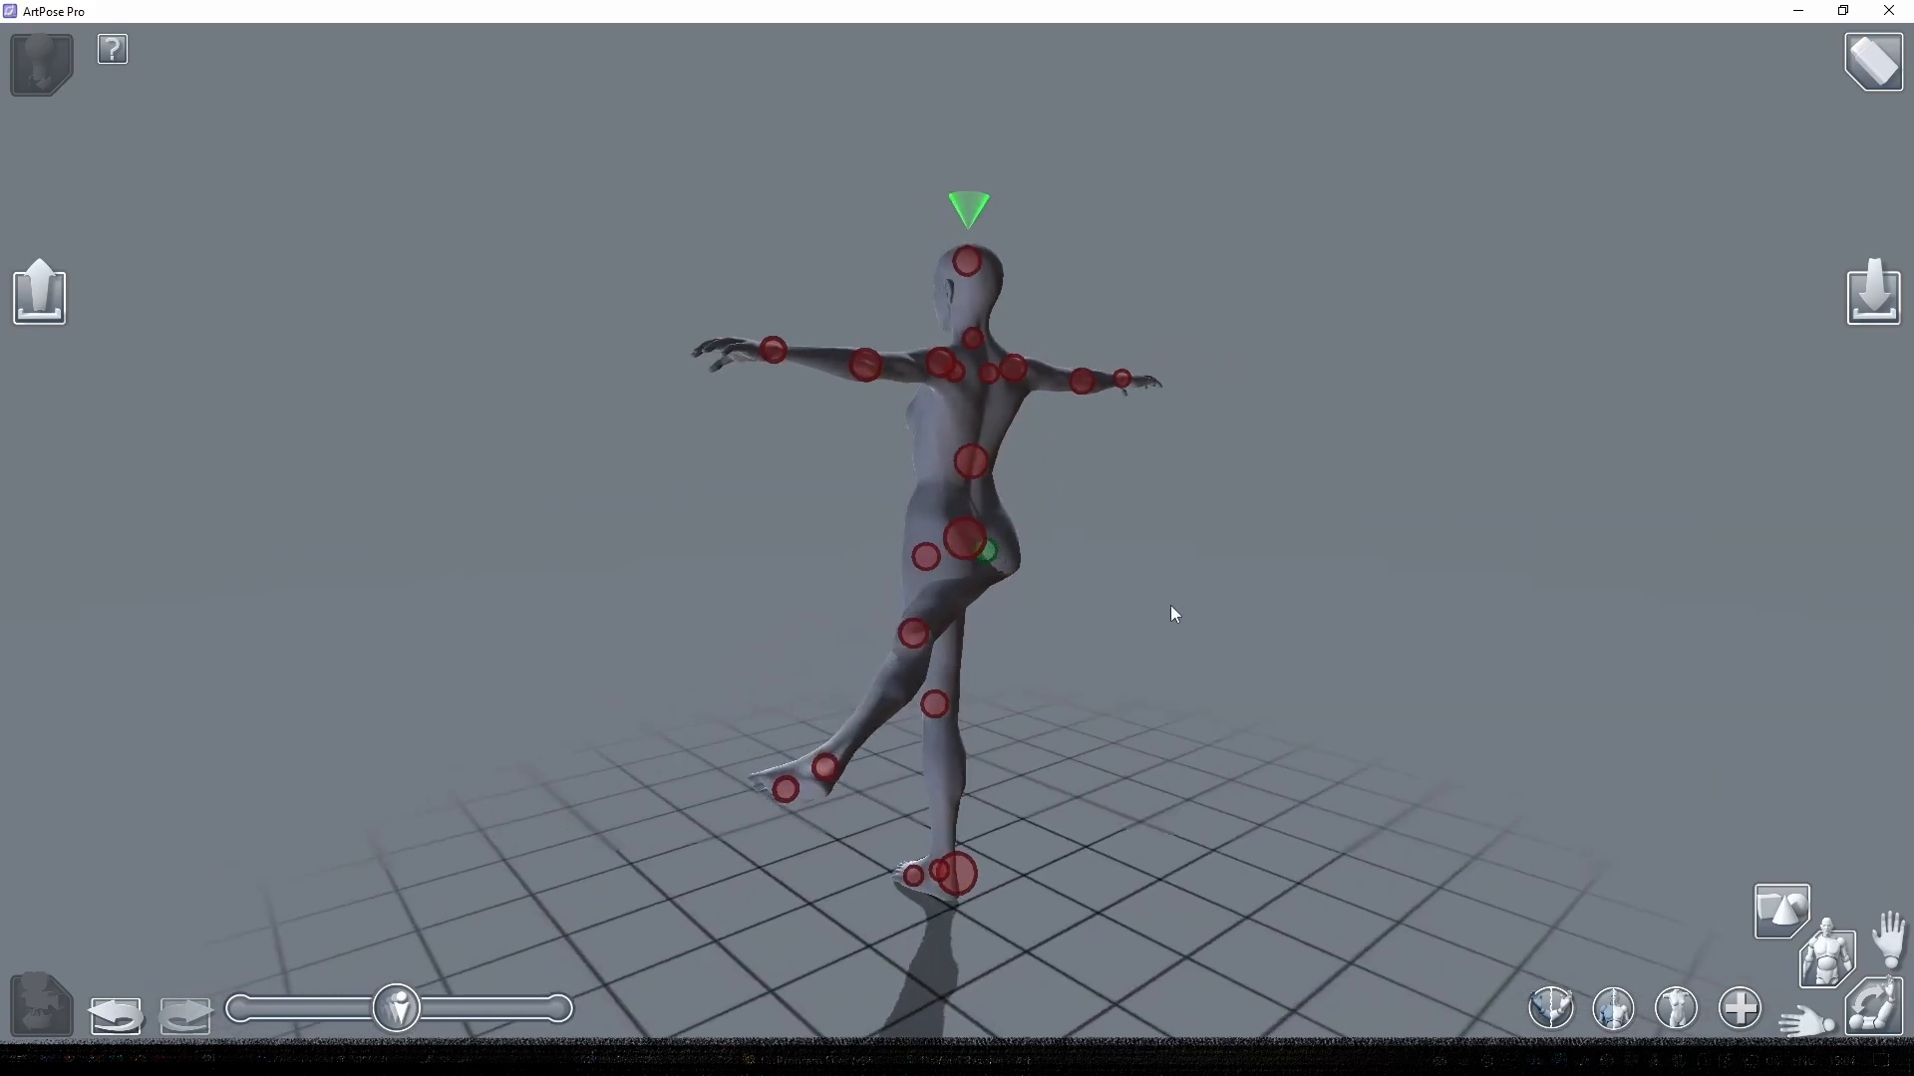
left_click_drag(1170, 606, 1296, 592)
mouse_move(1001, 560)
left_mouse_down()
mouse_move(934, 564)
mouse_move(1001, 565)
mouse_move(967, 566)
left_mouse_up()
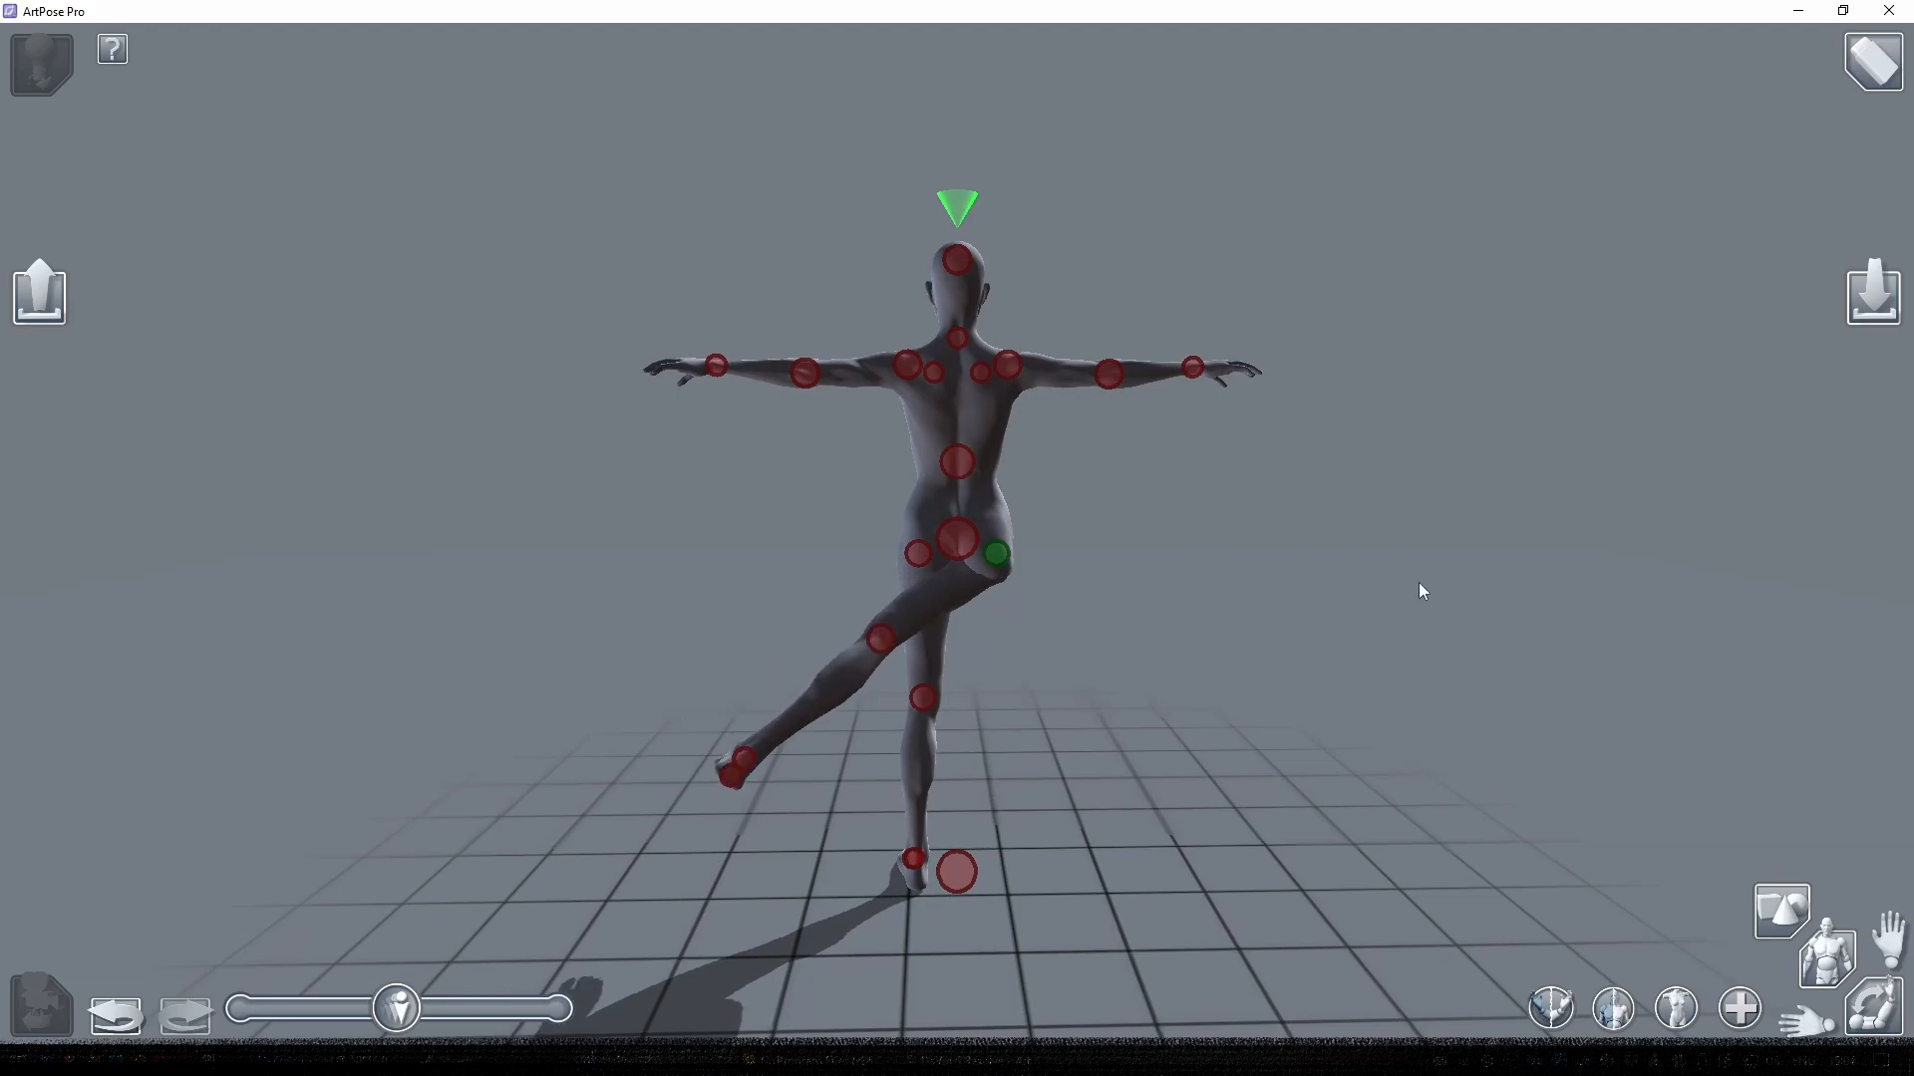
left_click_drag(1434, 587, 963, 590)
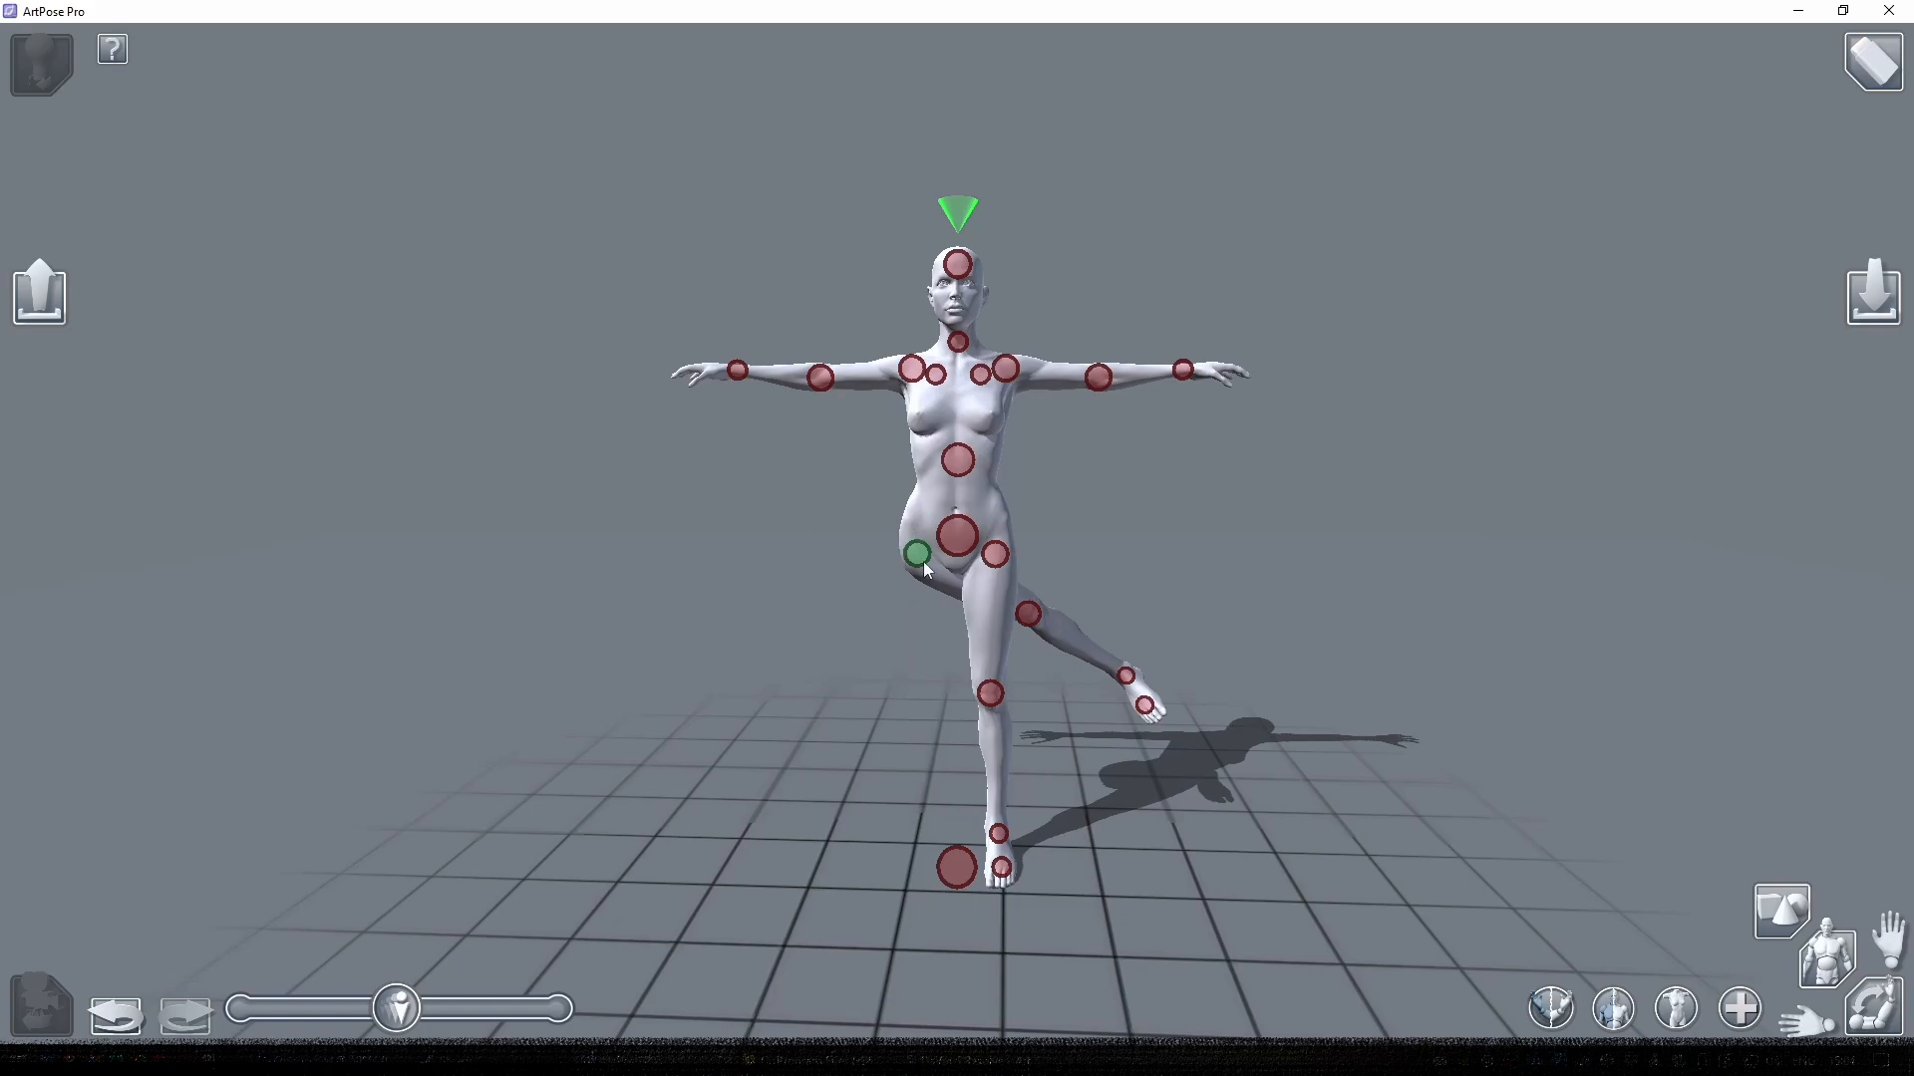
left_click_drag(918, 555, 656, 508)
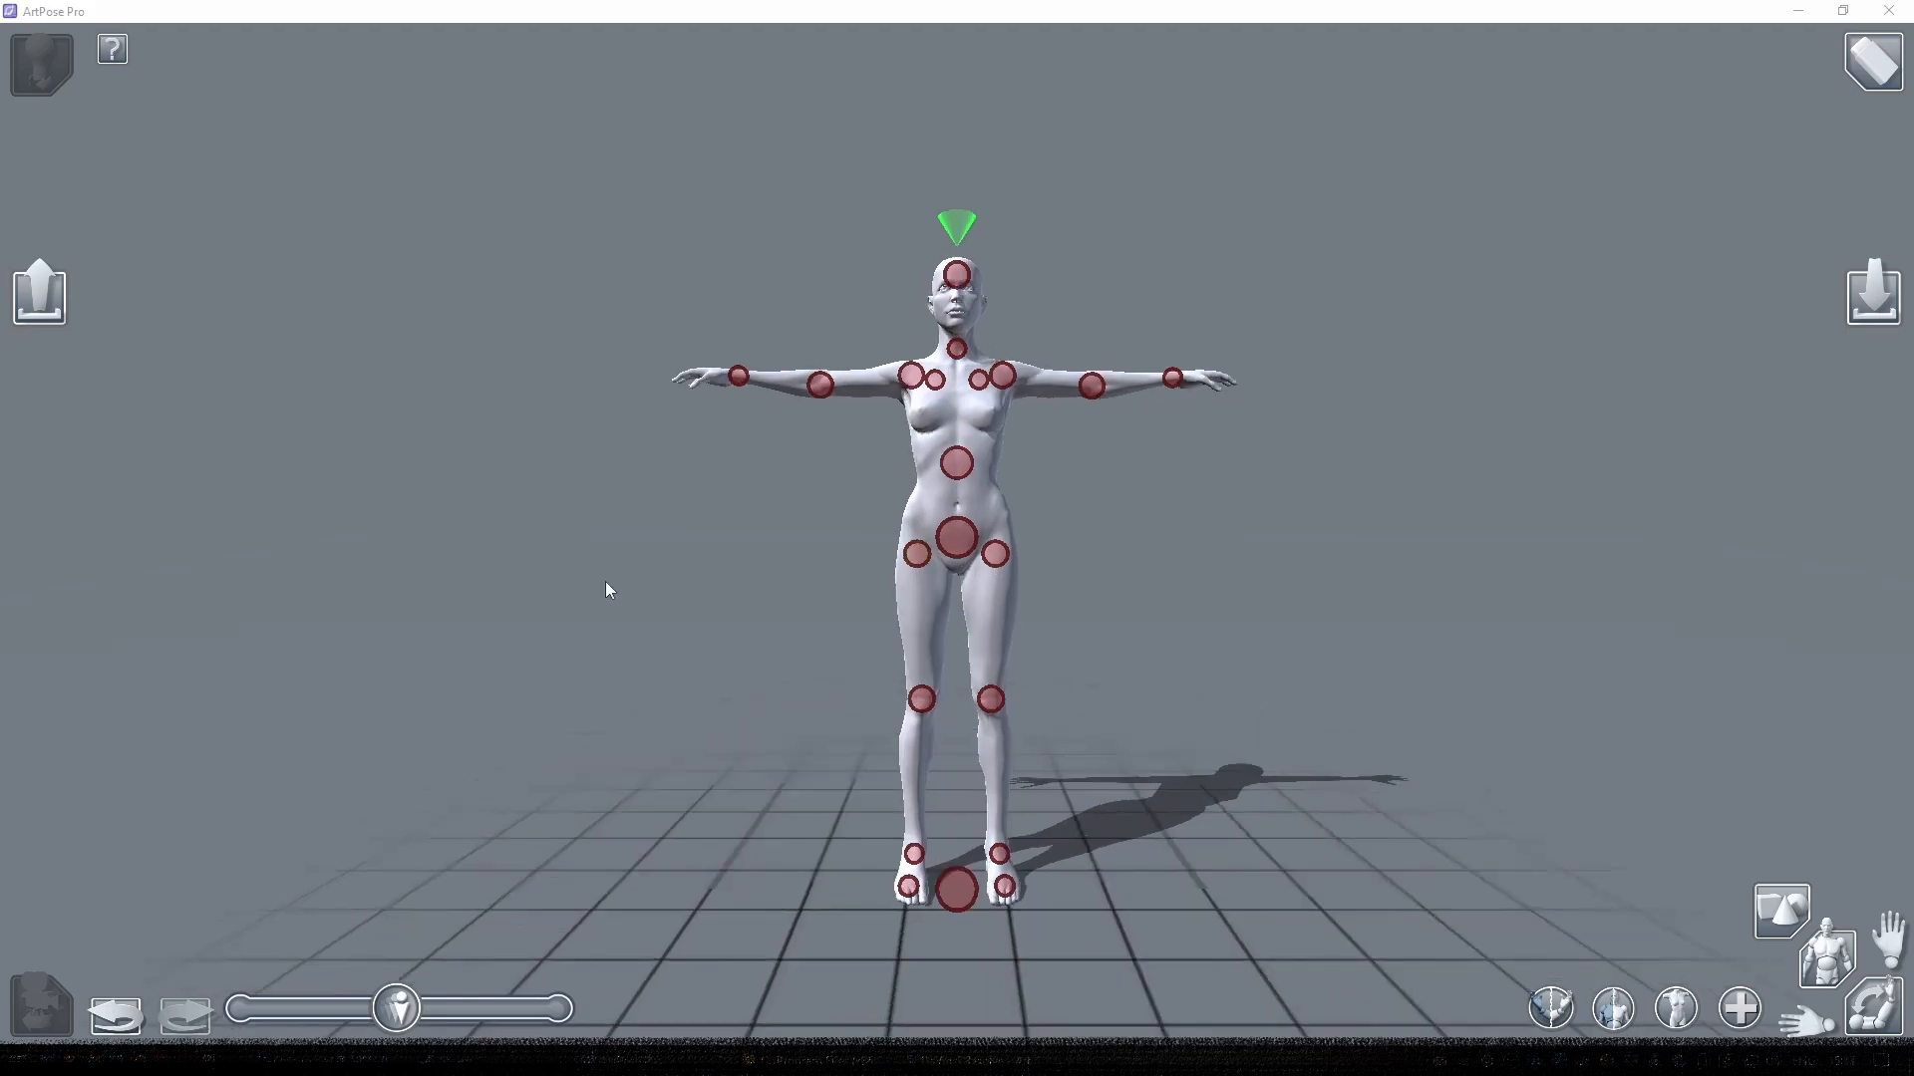
- Rotate the T-posed figure slightly about different axes from its pelvis point
left_click(959, 538)
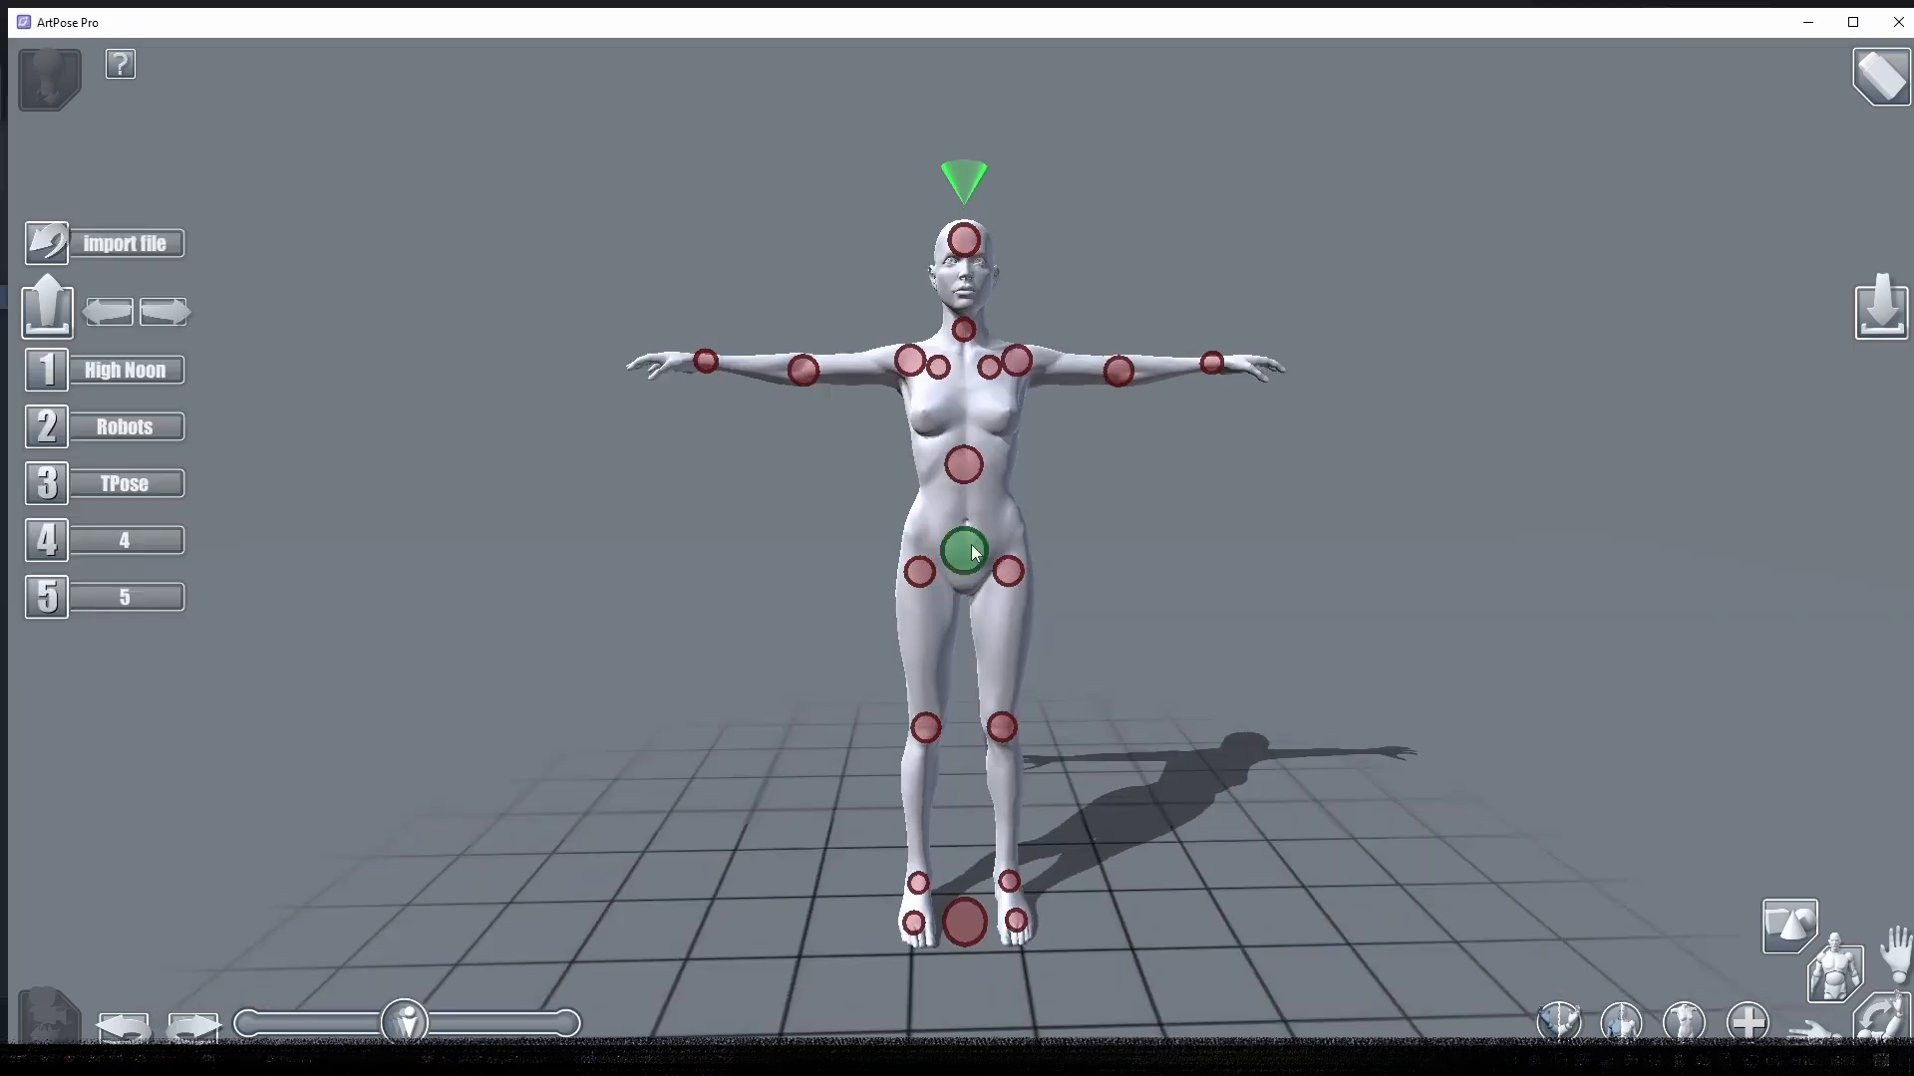
mouse_move(969, 545)
middle_mouse_down()
mouse_move(959, 588)
mouse_move(953, 568)
middle_mouse_up()
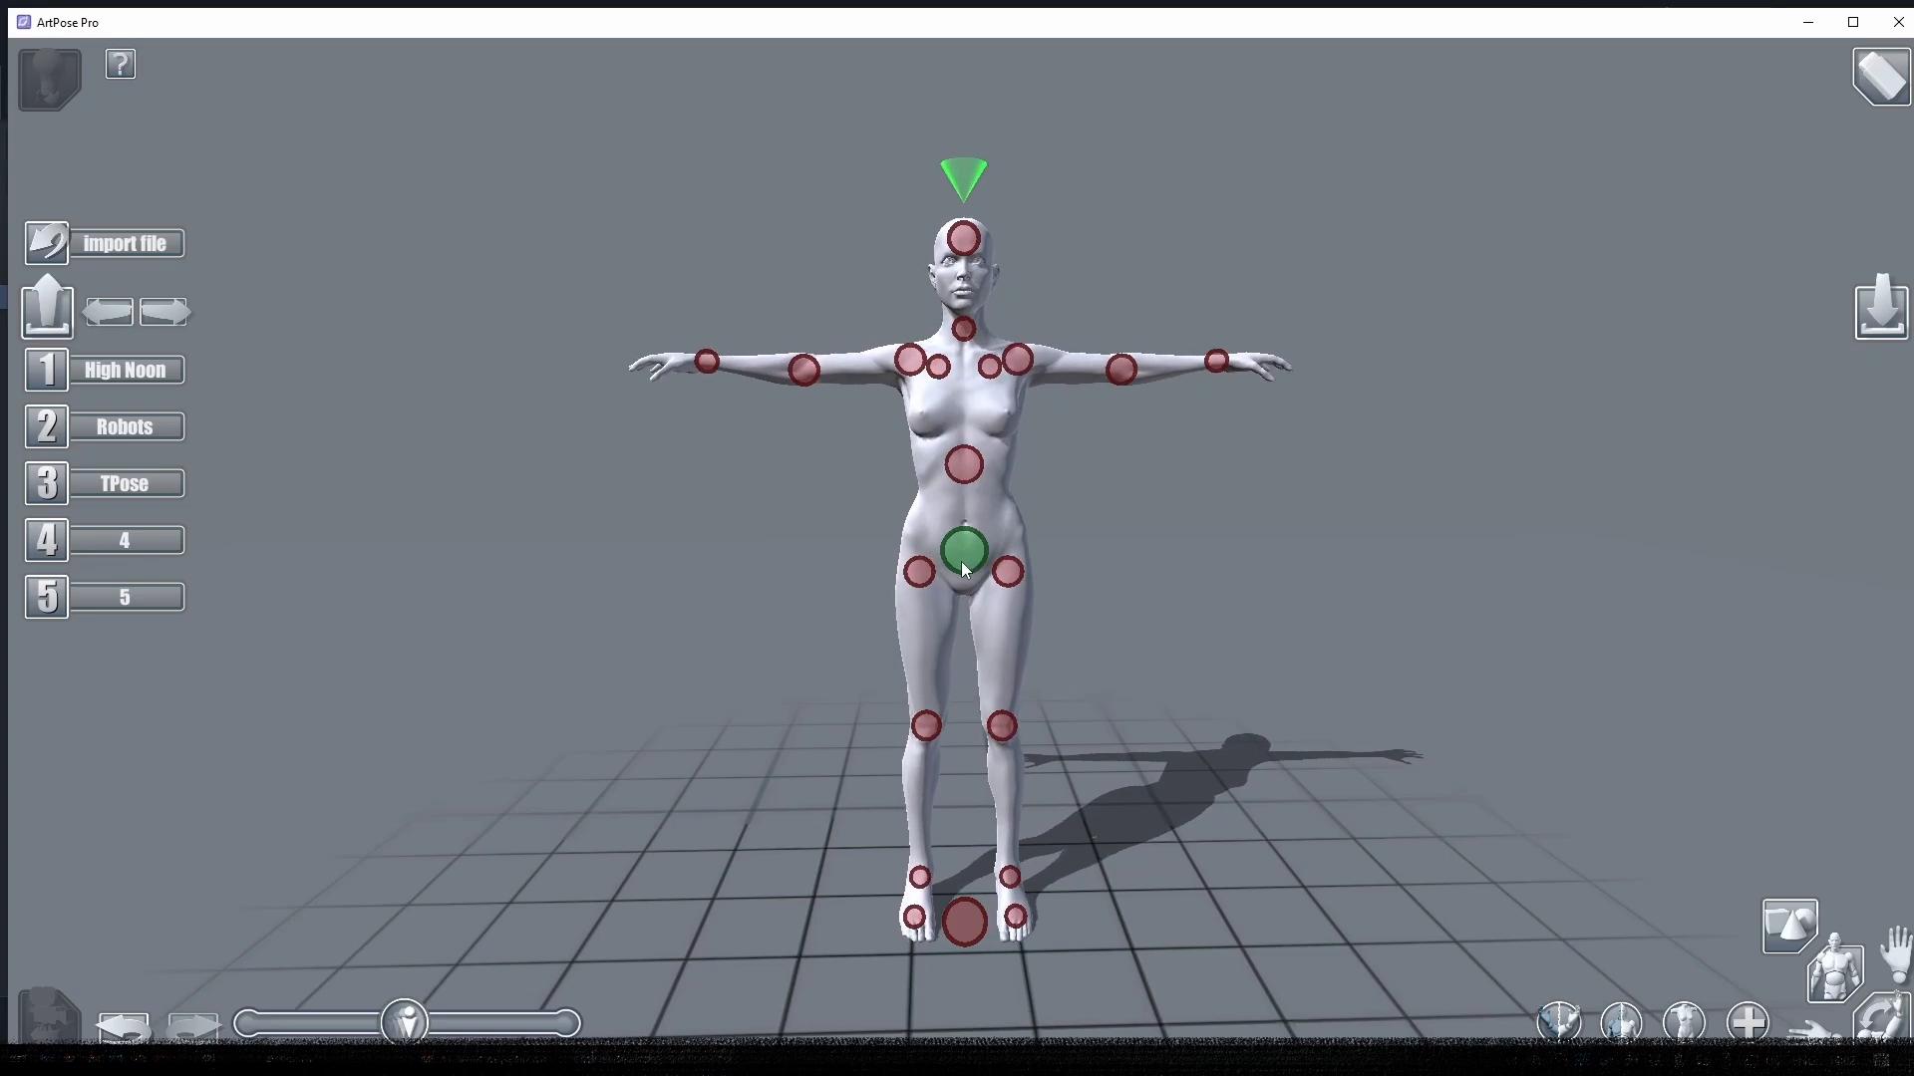
mouse_move(972, 558)
left_mouse_down()
mouse_move(1320, 572)
mouse_move(1171, 760)
mouse_move(630, 601)
mouse_move(598, 572)
mouse_move(1333, 555)
mouse_move(969, 546)
left_mouse_up()
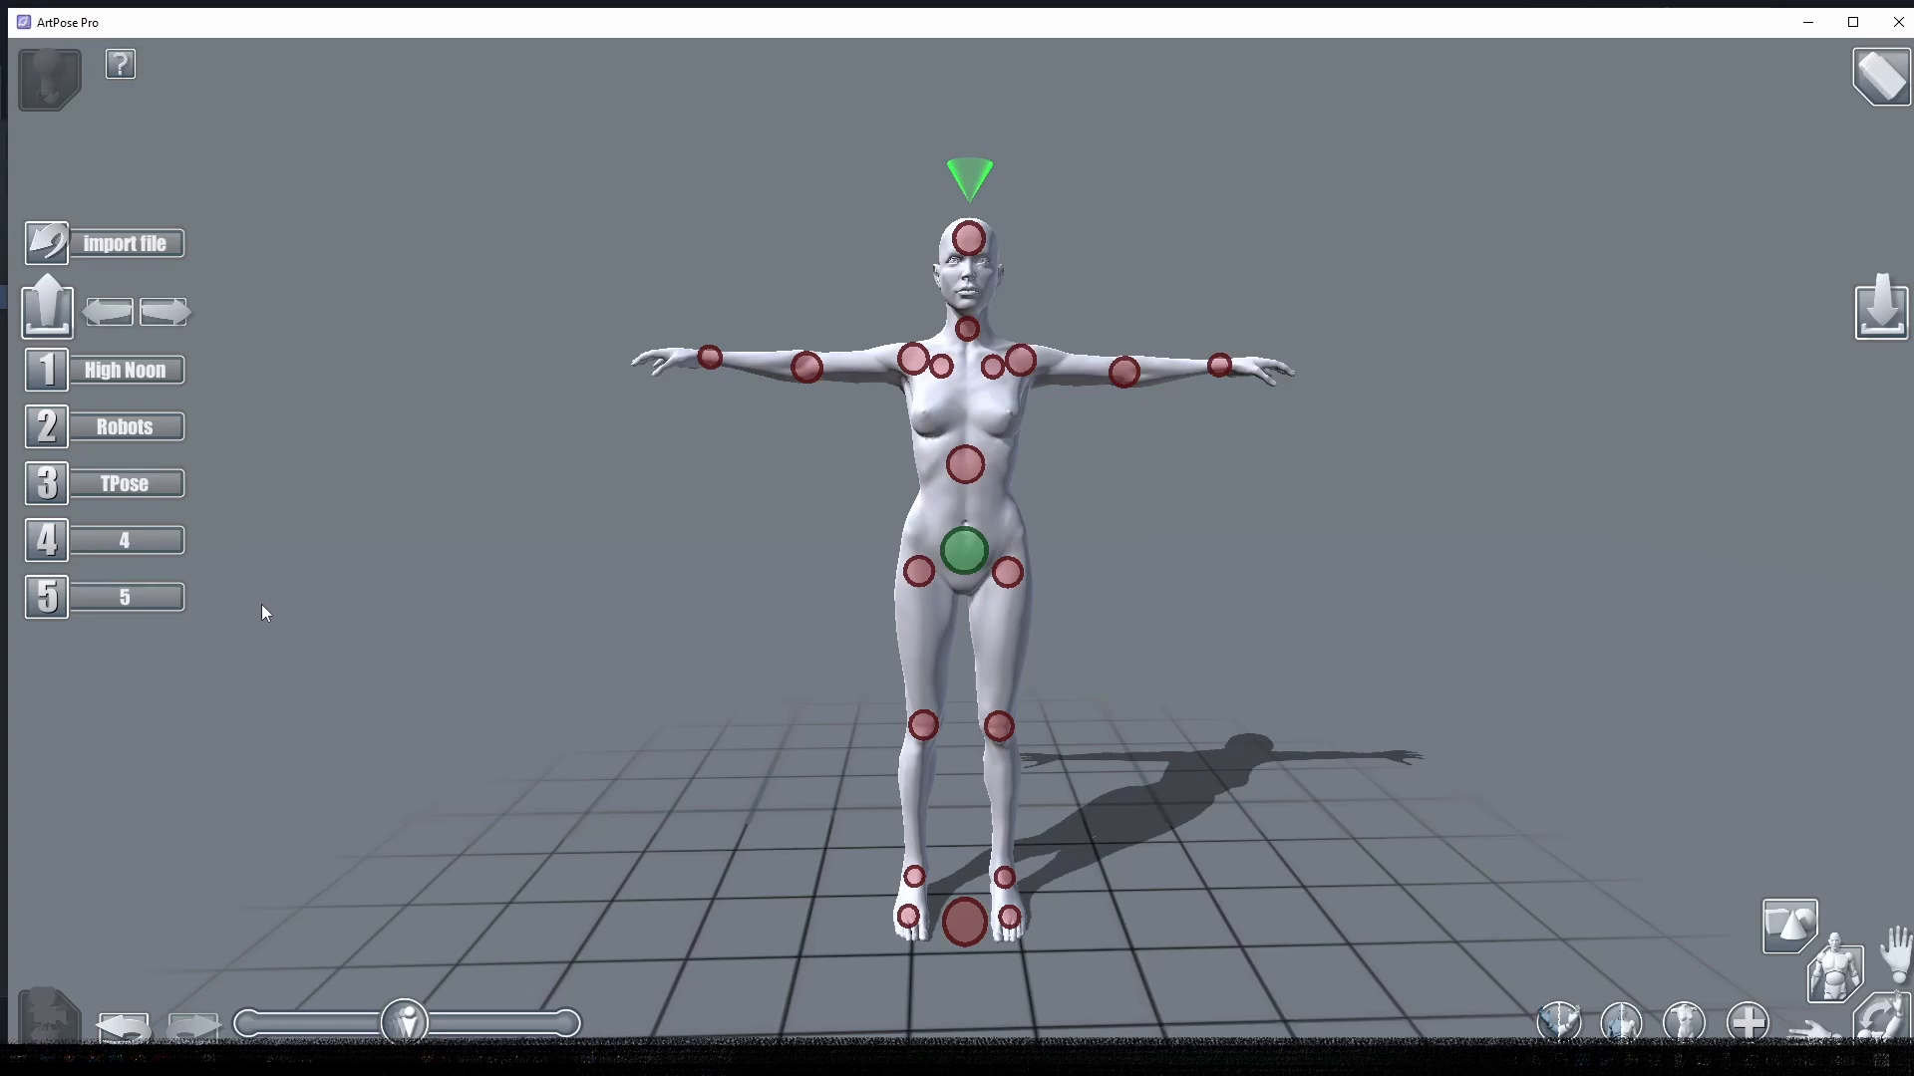
- Bend the upper body sideways toward the figure's left from the abdomen point
left_click(975, 461)
mouse_move(972, 469)
left_mouse_down()
mouse_move(973, 795)
mouse_move(953, 387)
mouse_move(963, 506)
left_mouse_up()
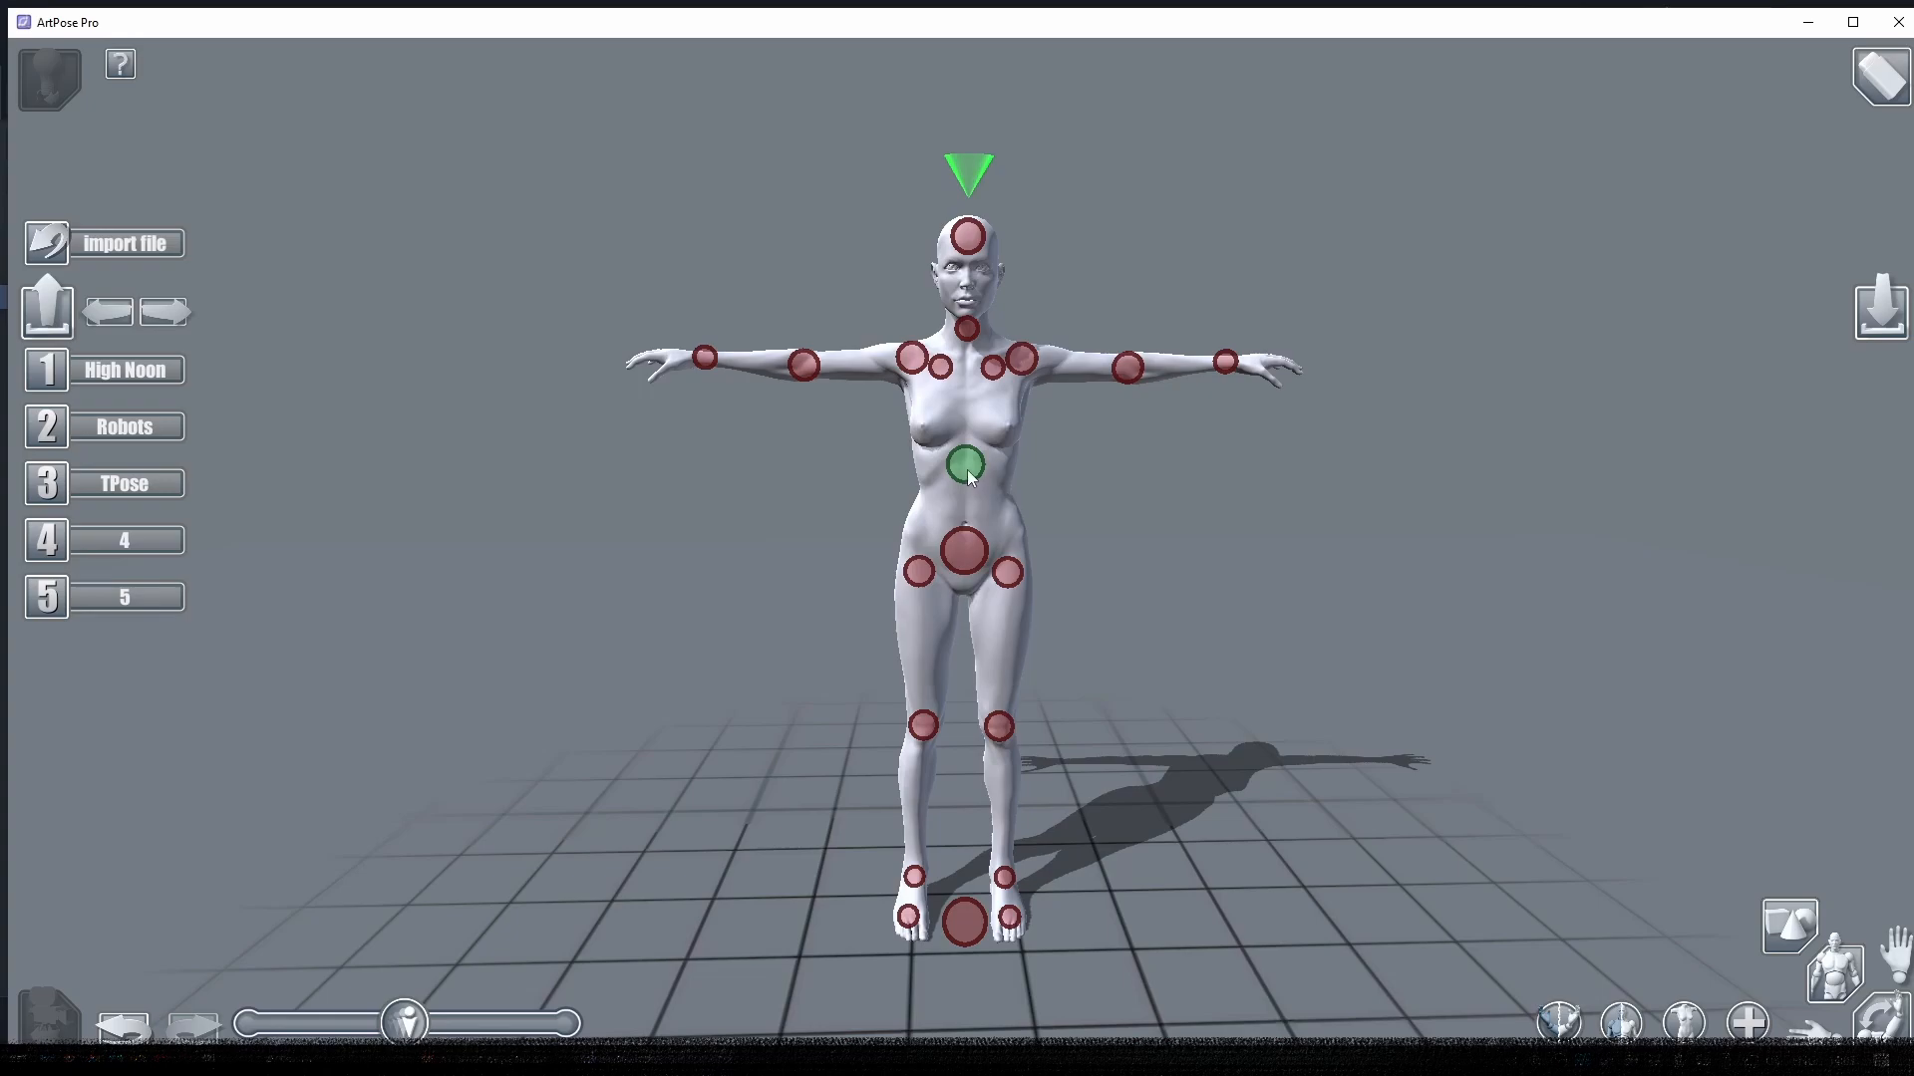
mouse_move(967, 469)
left_mouse_down()
mouse_move(888, 510)
mouse_move(803, 507)
mouse_move(947, 486)
mouse_move(993, 502)
mouse_move(945, 468)
left_mouse_up()
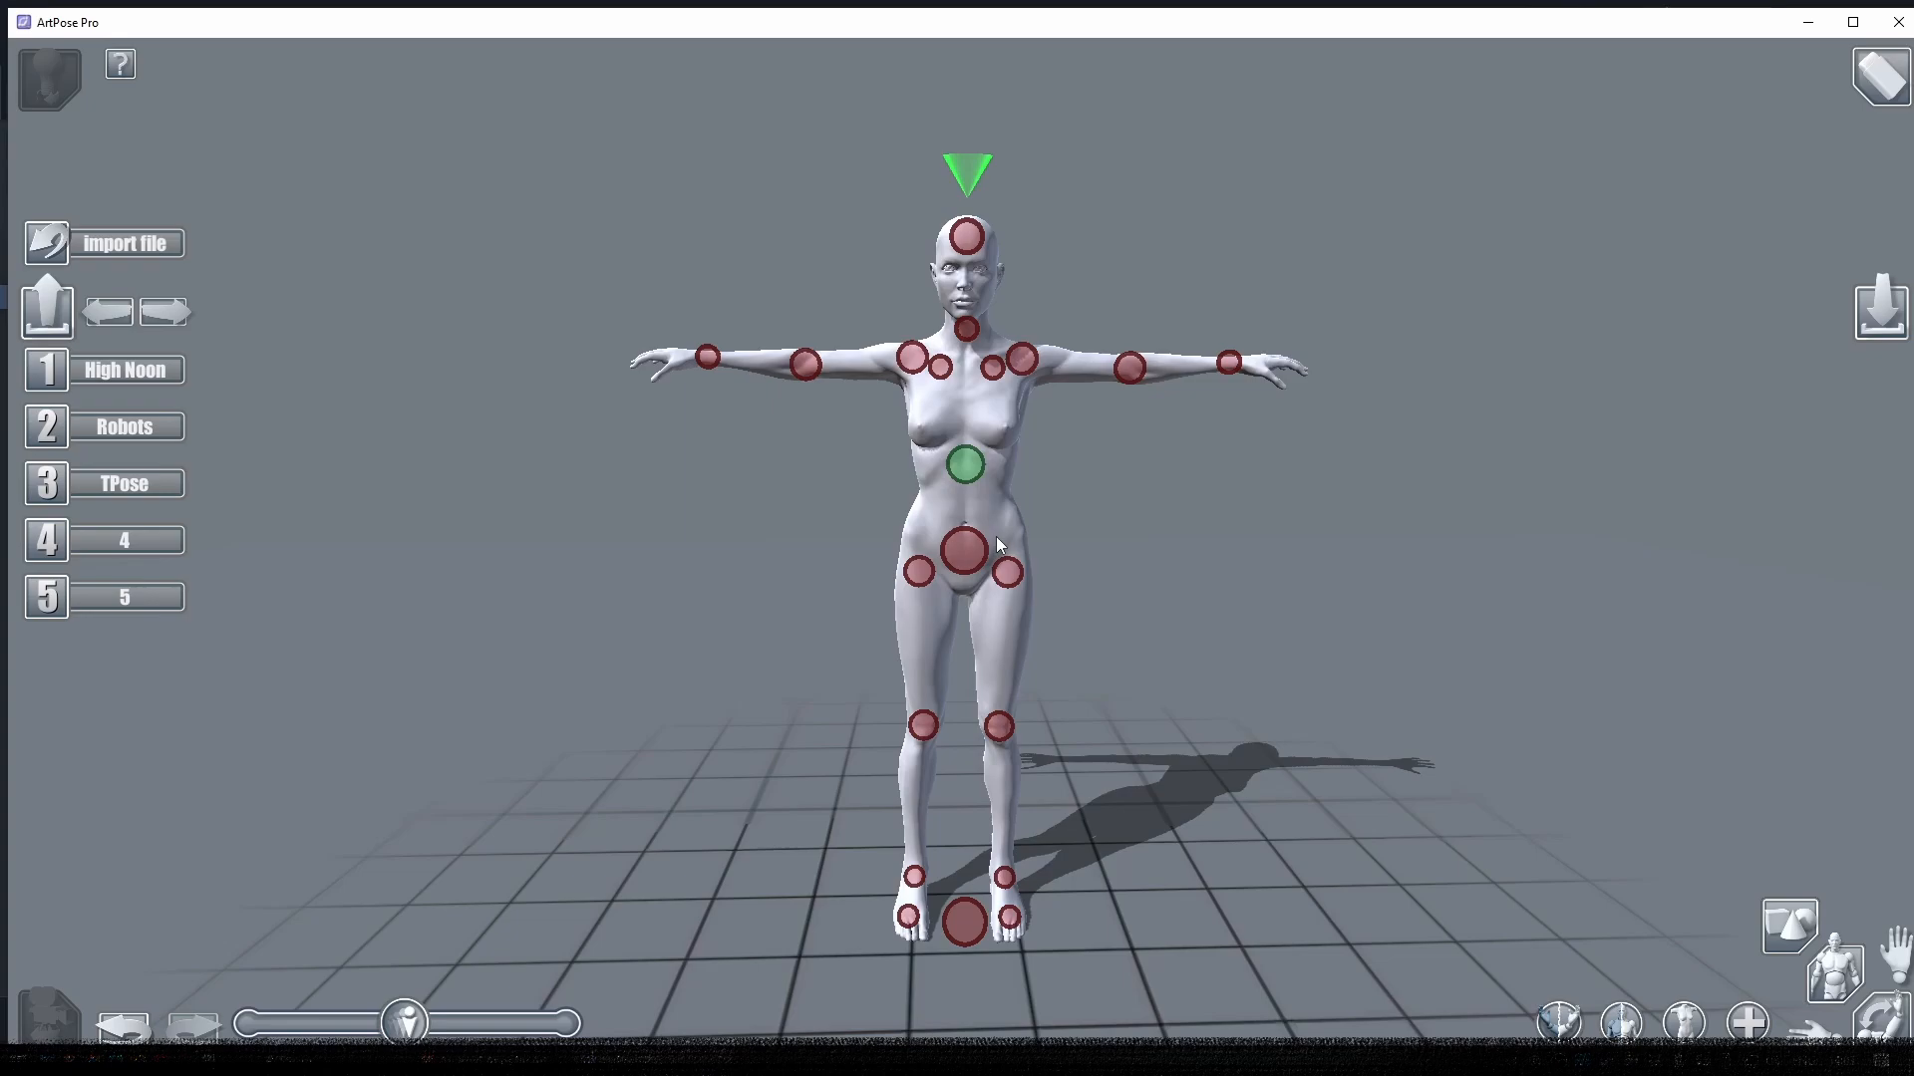
left_click_drag(963, 464, 1121, 551)
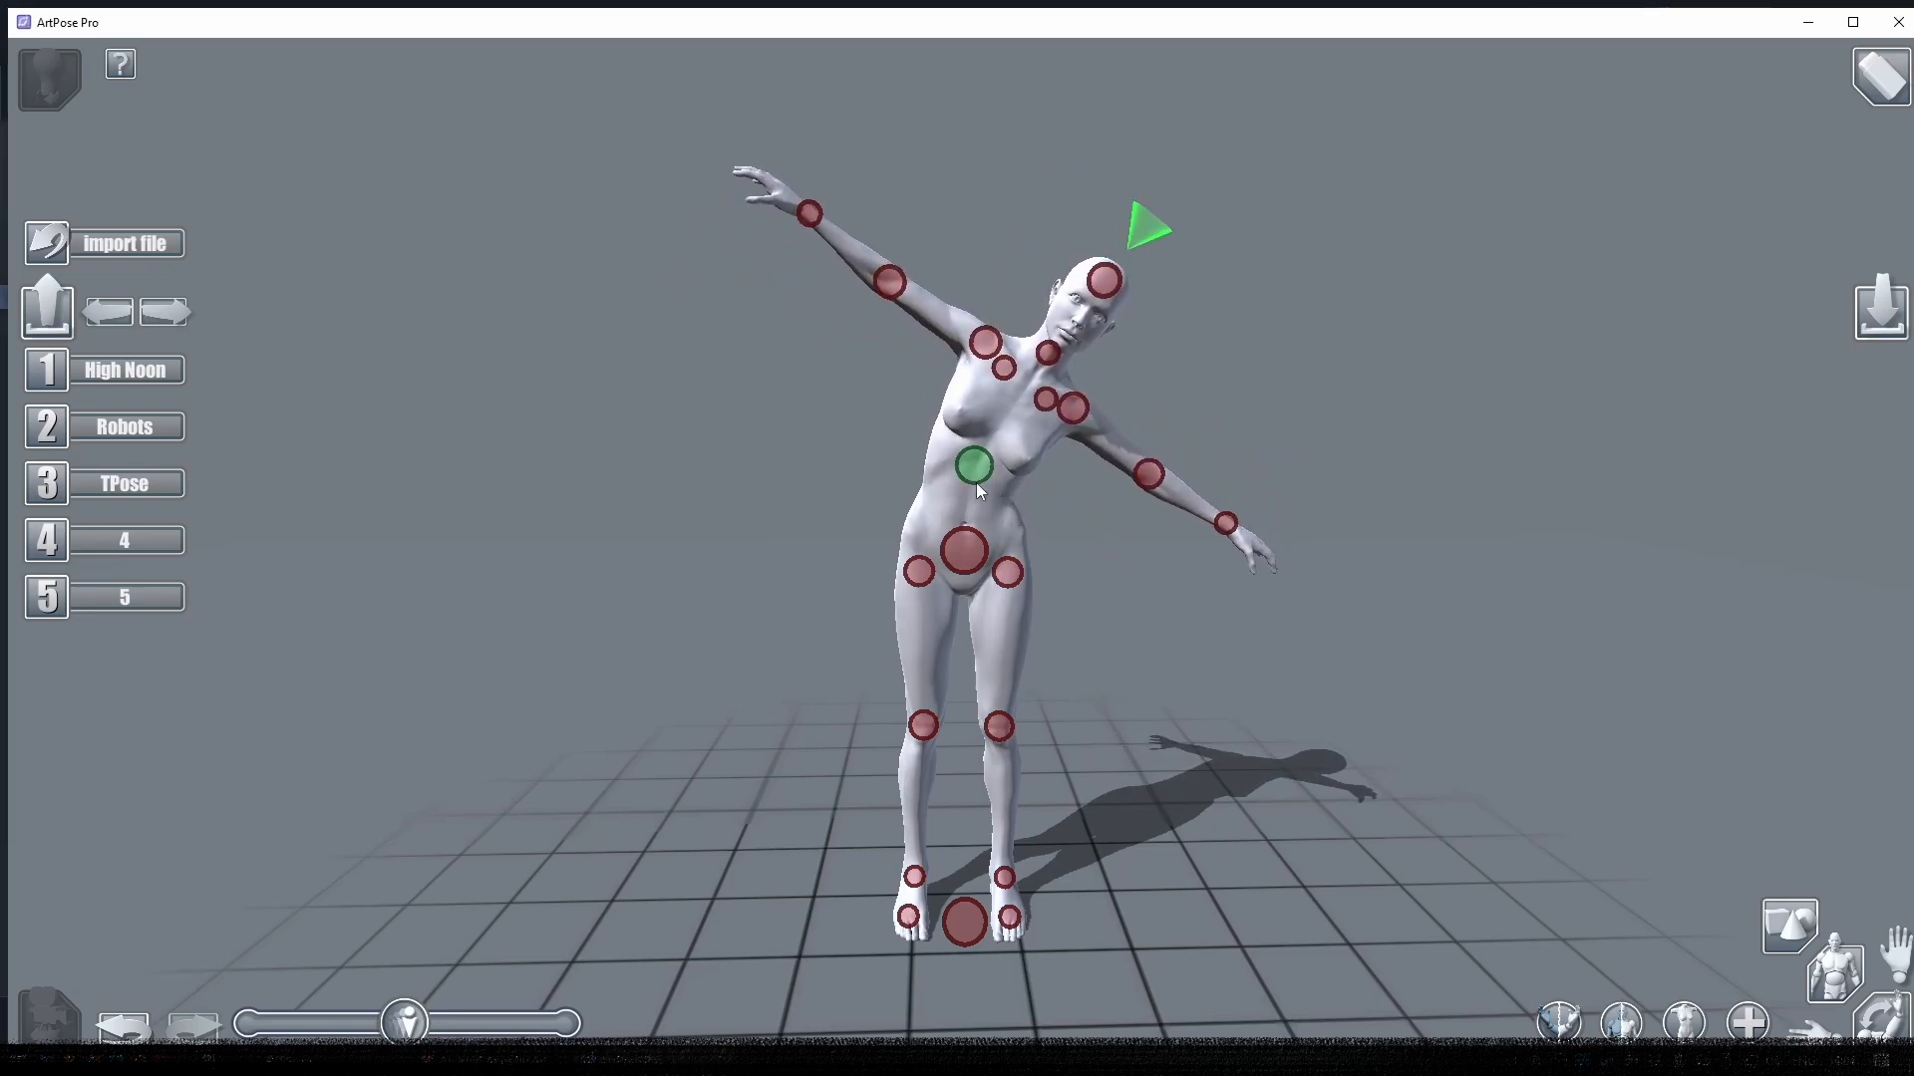
- Lean and twist the upper body in different directions from the abdomen point
left_click_drag(979, 476, 314, 488)
mouse_move(528, 494)
left_mouse_down()
mouse_move(760, 432)
mouse_move(777, 375)
left_mouse_up()
left_click_drag(969, 465, 1164, 287)
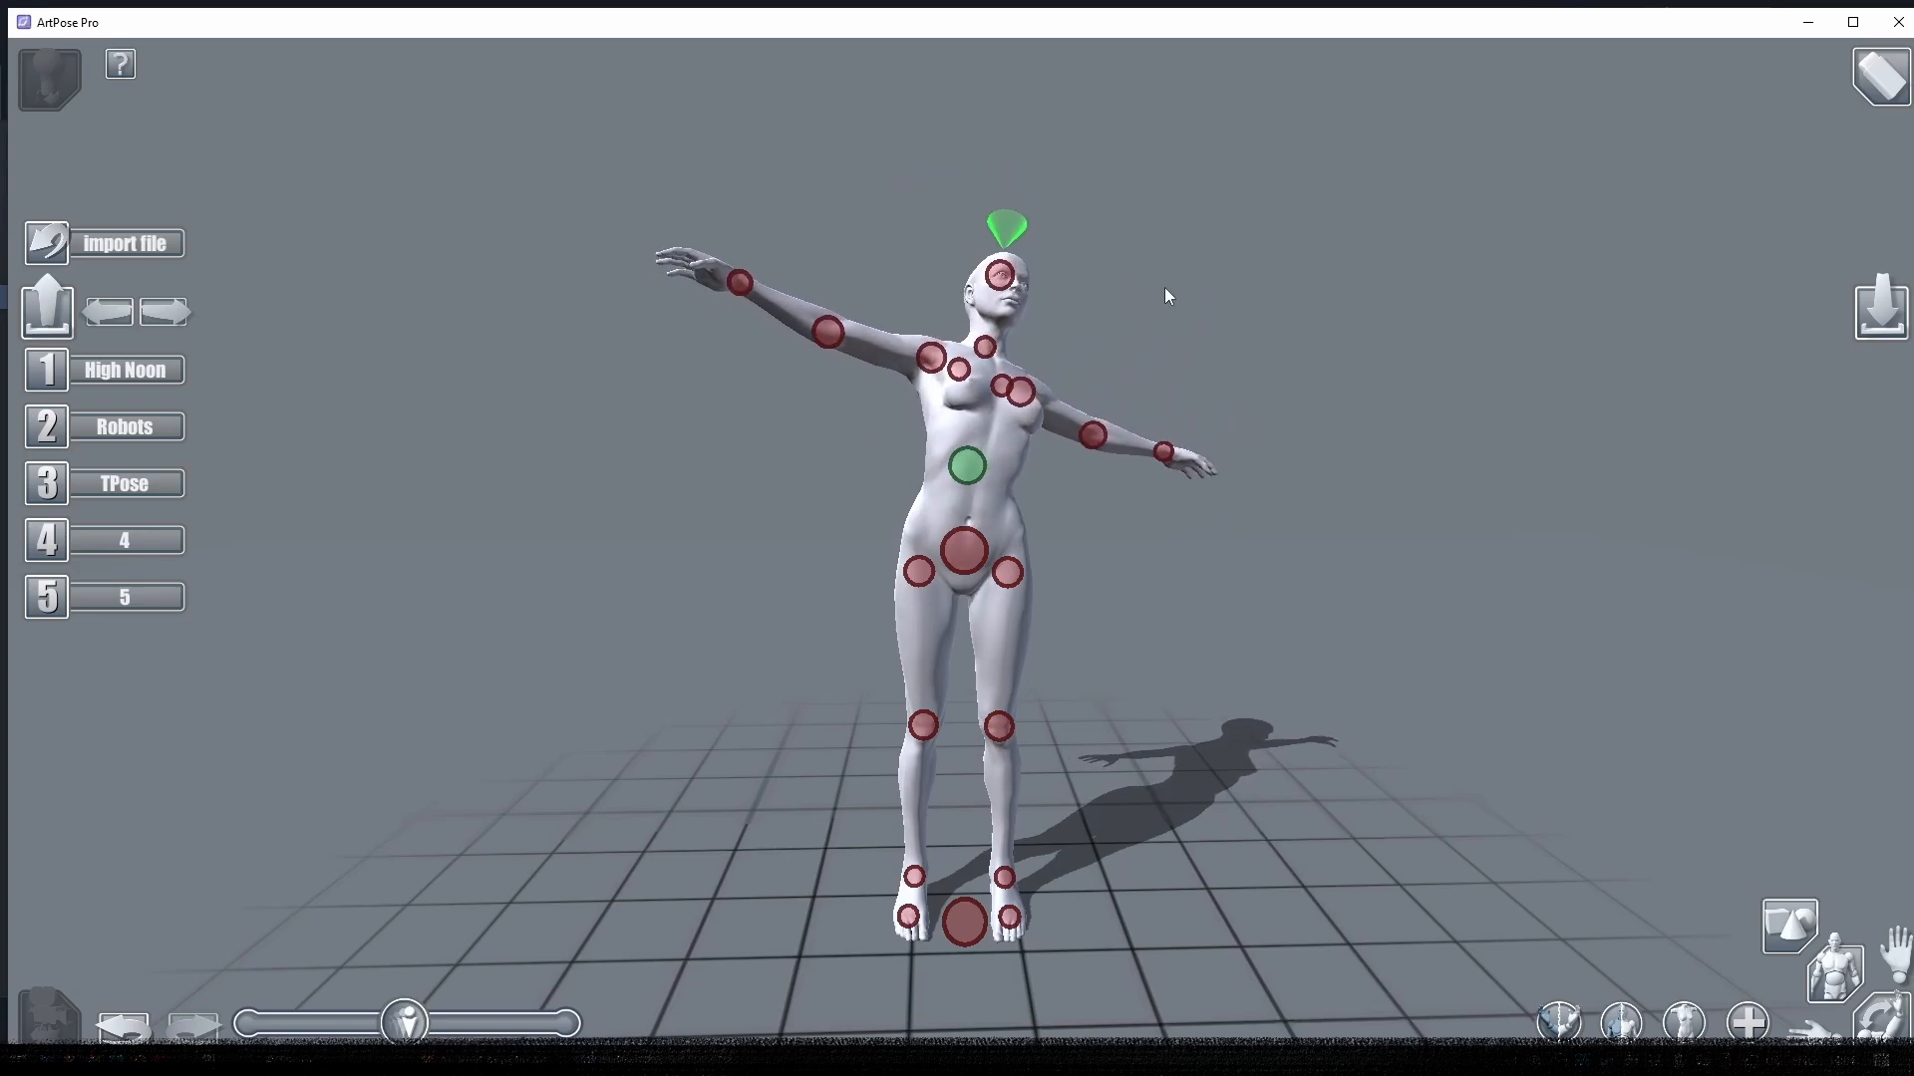
left_click_drag(975, 463, 688, 450)
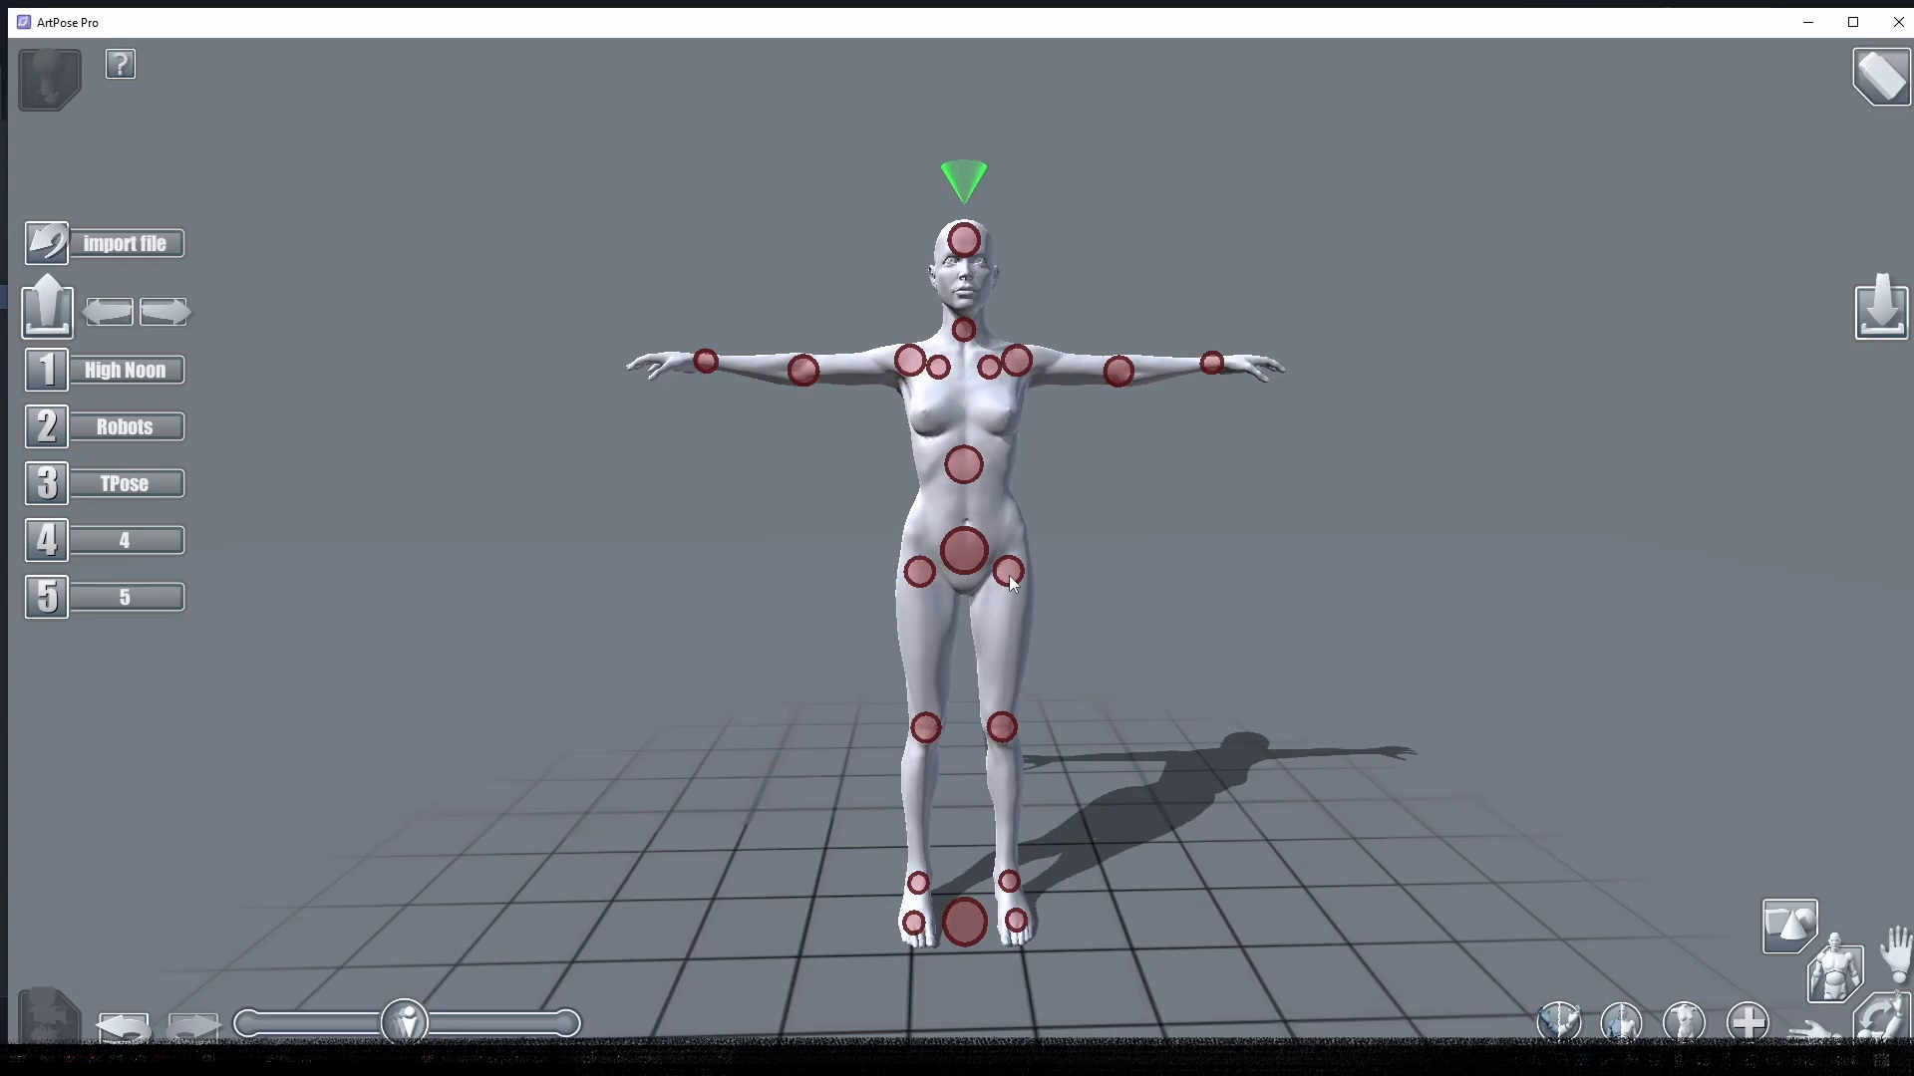
- Rotate the figure's left leg slightly from the hip and its left arm slightly from the shoulder
mouse_move(1009, 576)
left_mouse_down()
mouse_move(1097, 570)
mouse_move(1008, 551)
mouse_move(1020, 452)
mouse_move(1035, 643)
mouse_move(1013, 579)
mouse_move(1408, 495)
mouse_move(929, 564)
mouse_move(661, 572)
mouse_move(1026, 582)
mouse_move(1001, 583)
left_mouse_up()
left_click(1019, 364)
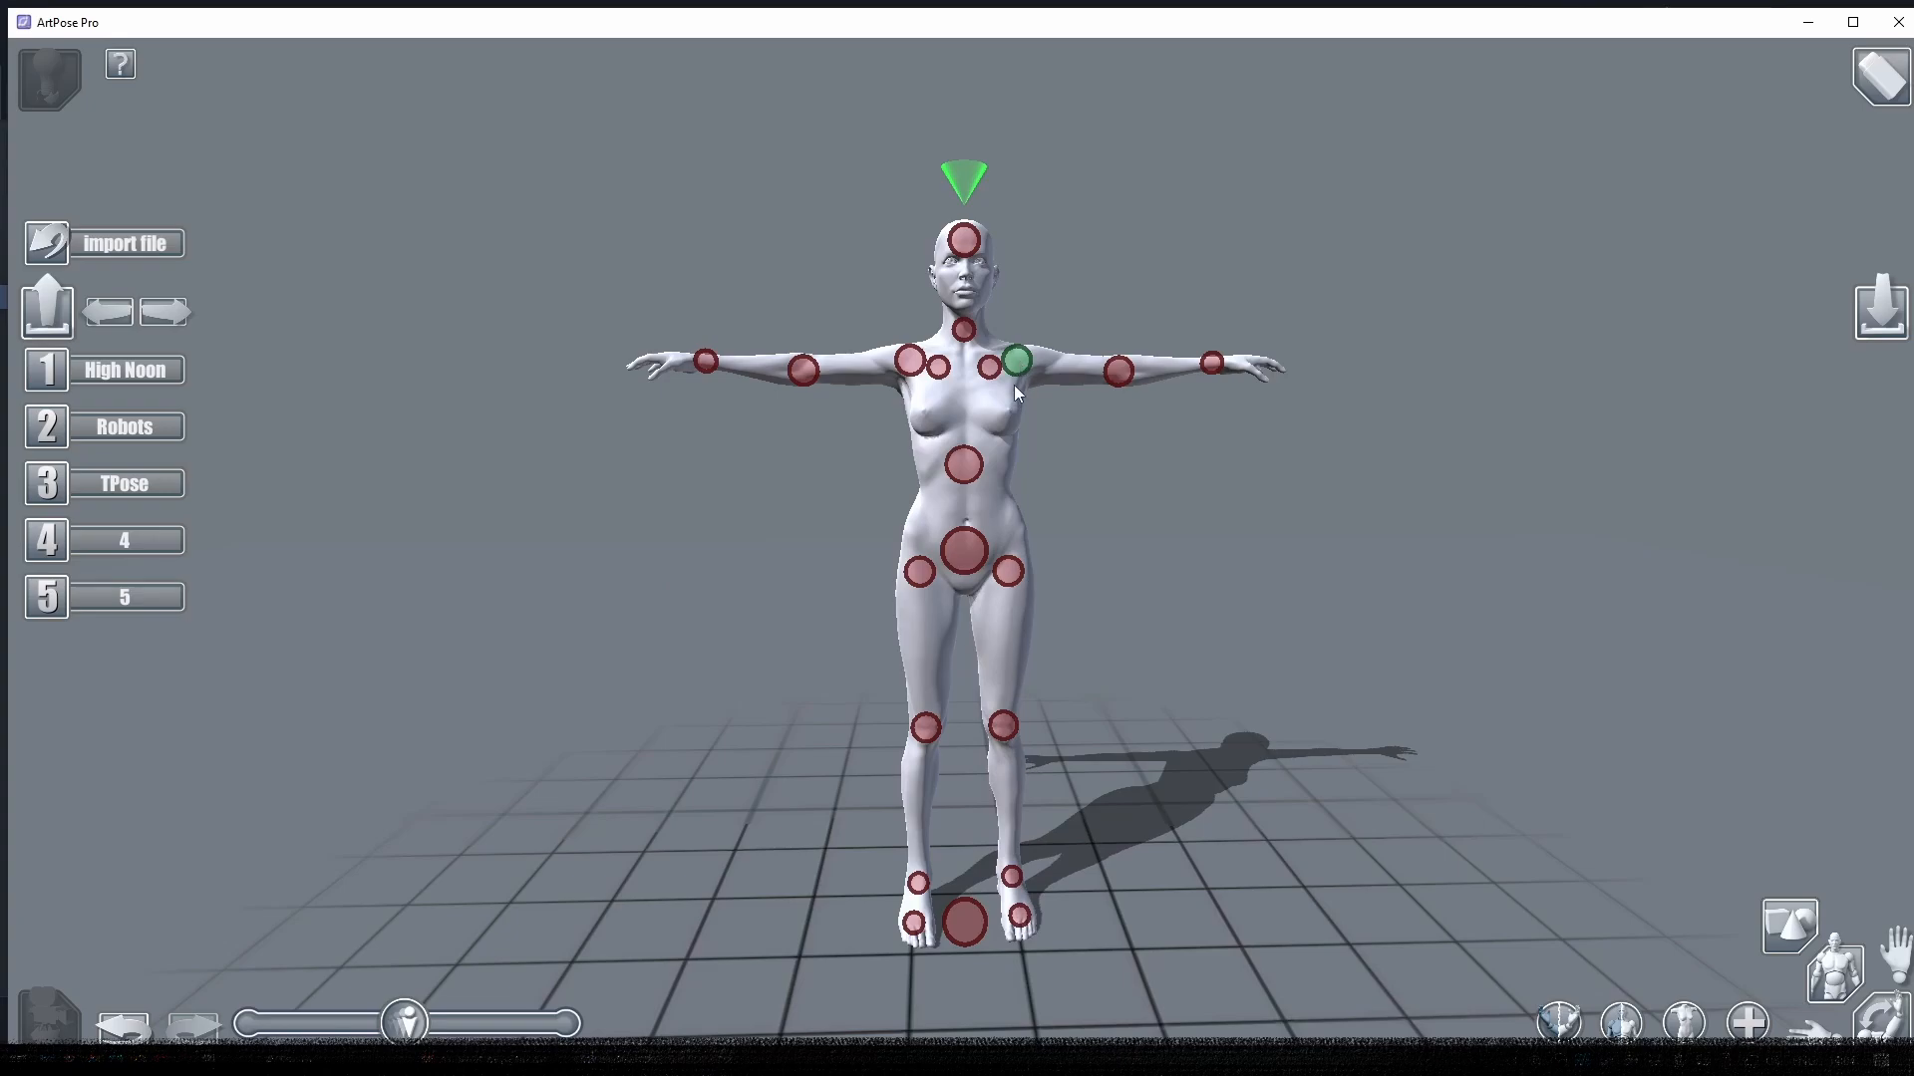
left_click_drag(1022, 367, 1094, 373)
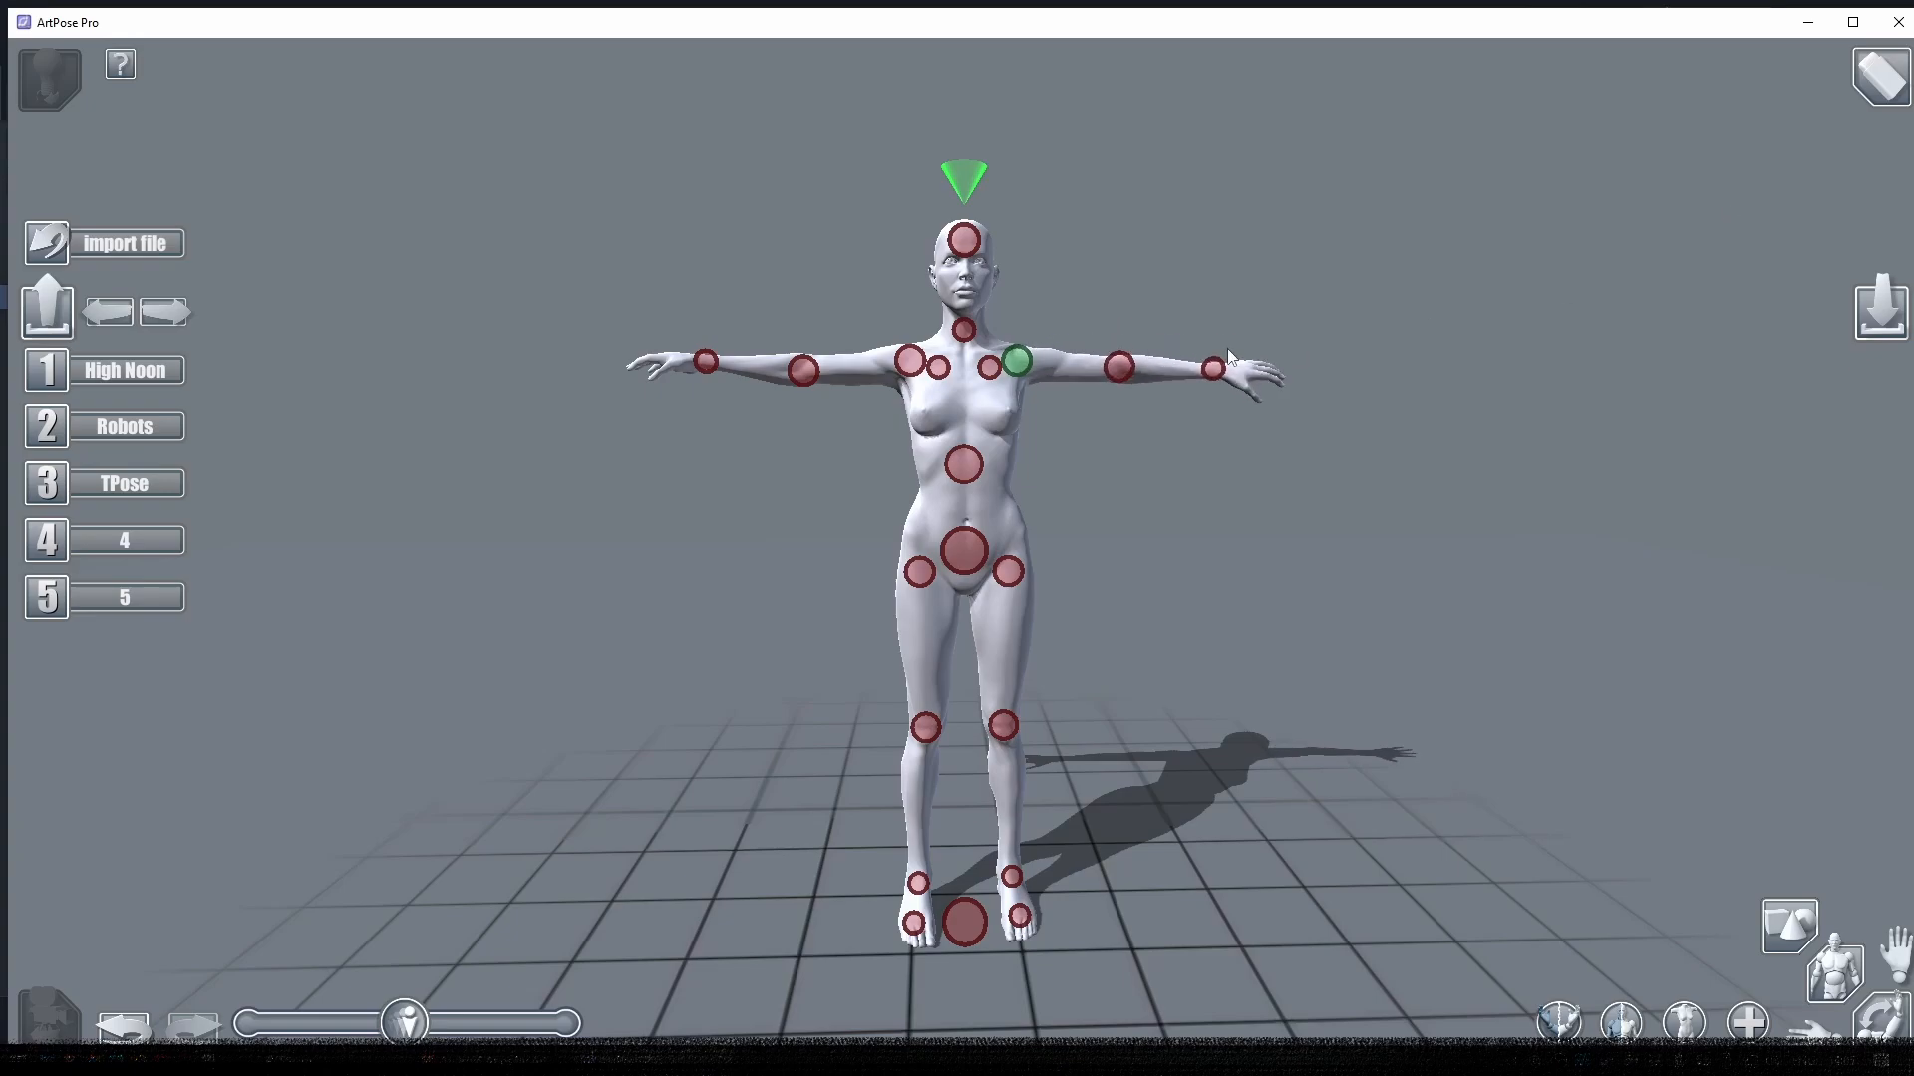
left_click(1016, 567)
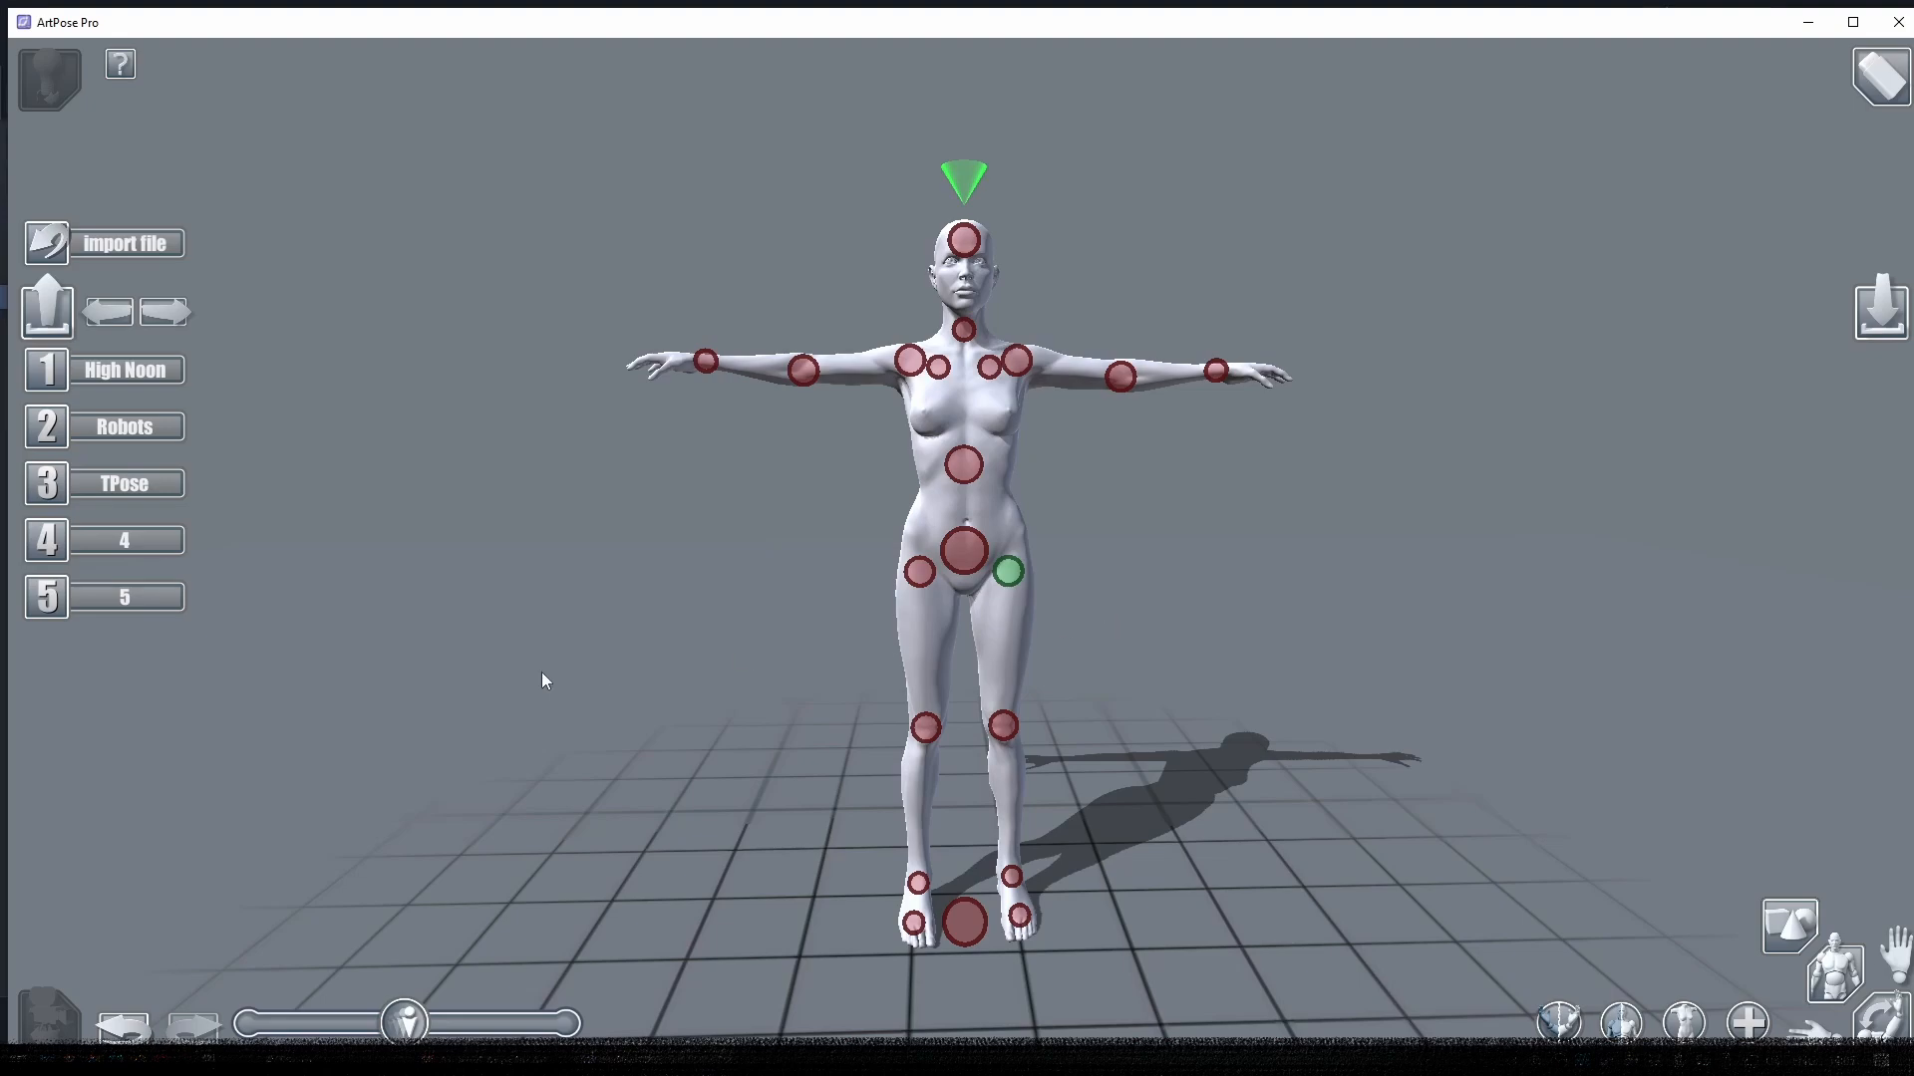
scroll(438, 685, "down", 5)
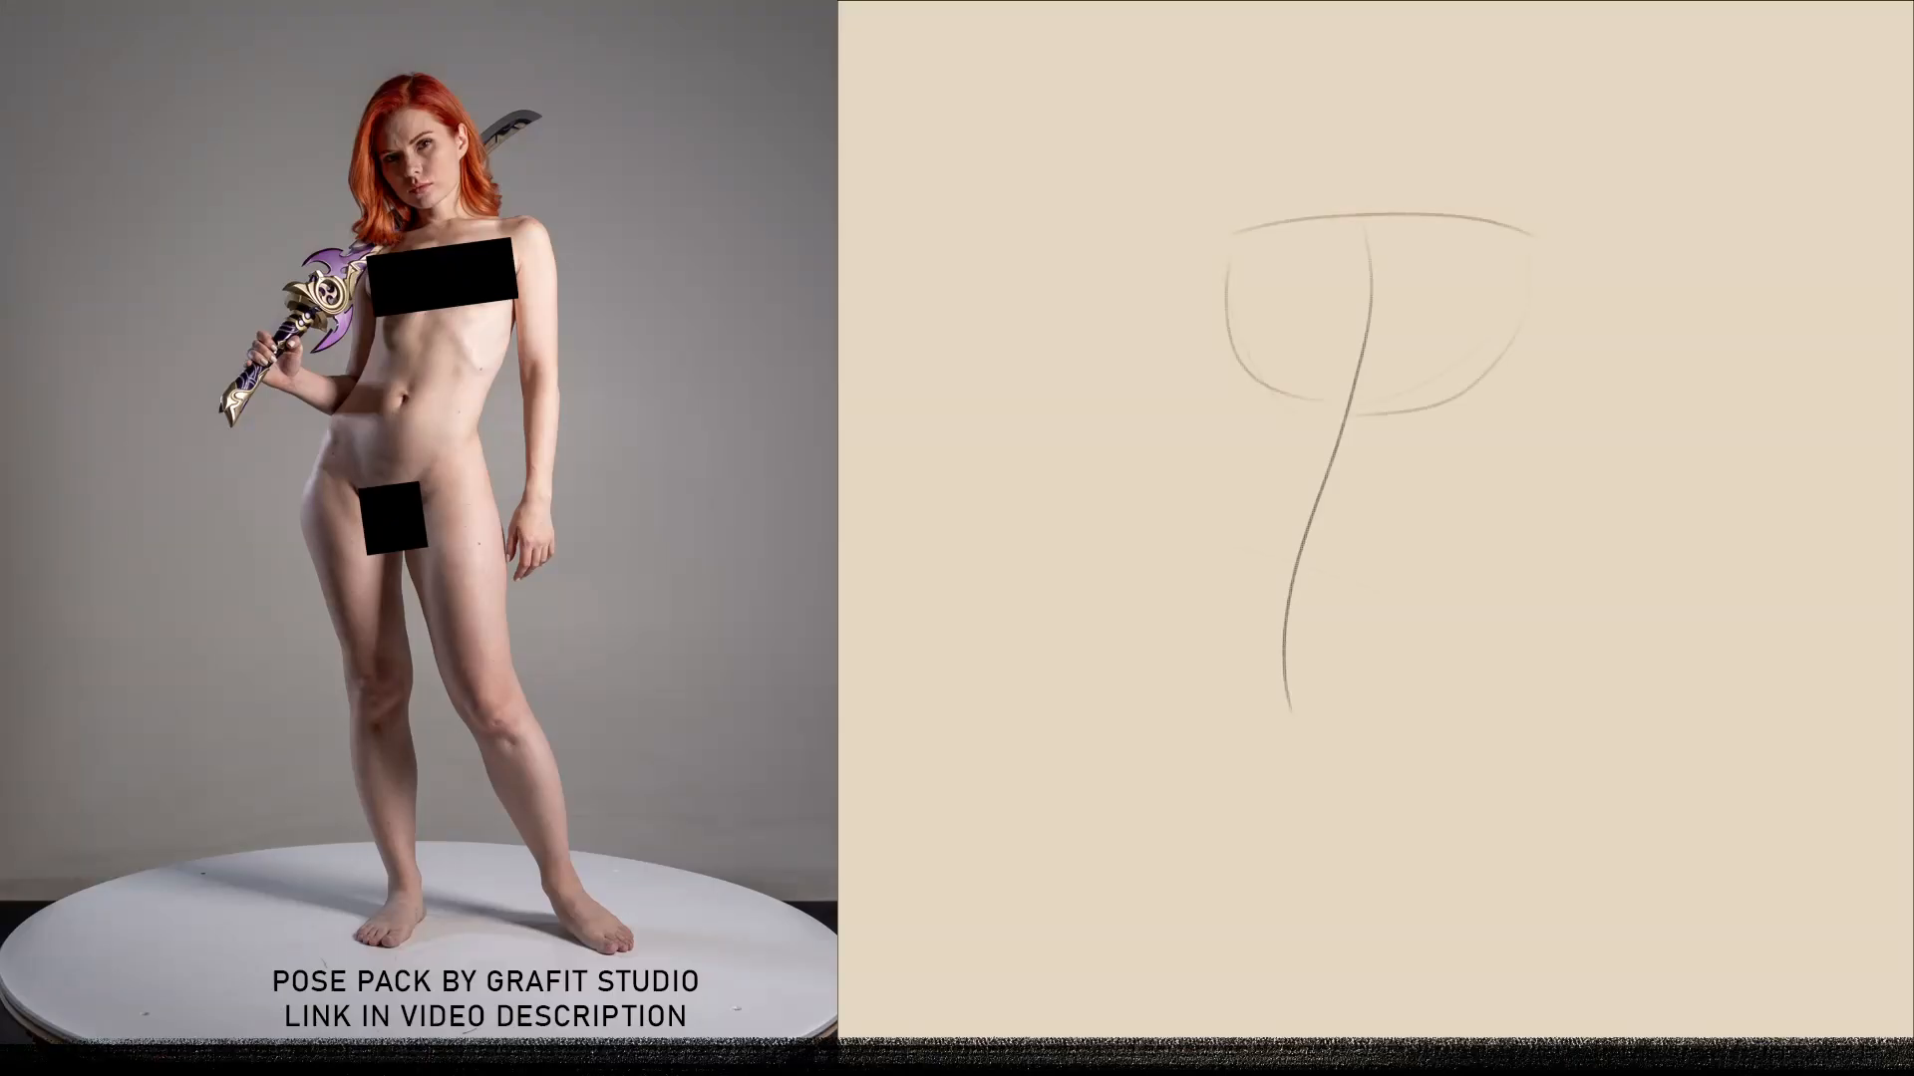
- On the drawing canvas beside the photo reference, sketch the standing pose's torso, hips and upper legs with loose gesture lines
left_click_drag(1236, 528, 1109, 666)
left_click_drag(1111, 690, 1361, 730)
left_click_drag(1543, 236, 1421, 534)
left_click_drag(1085, 670, 1136, 955)
left_click_drag(1174, 664, 1216, 753)
left_click_drag(1293, 716, 1237, 781)
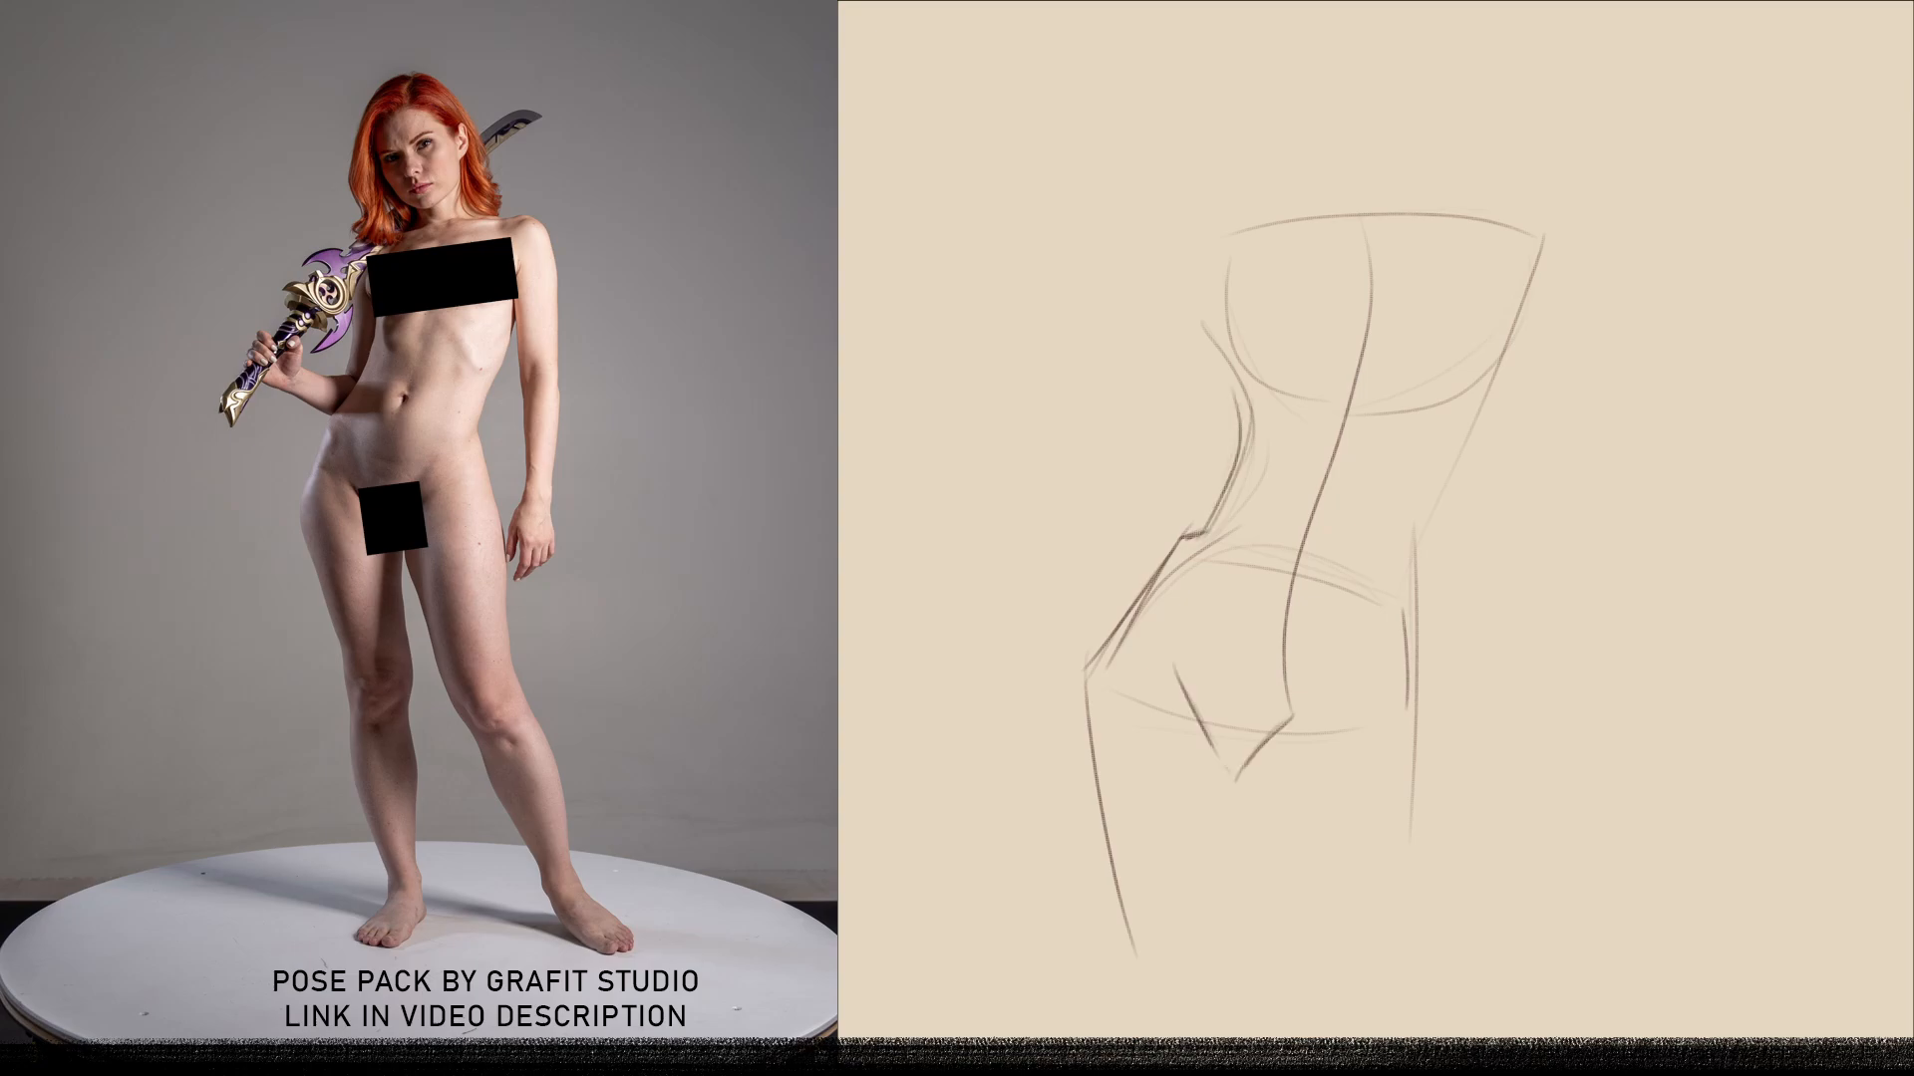
left_click_drag(1400, 564, 1420, 888)
left_click_drag(1239, 777, 1301, 1013)
left_click_drag(1543, 237, 1553, 676)
left_click_drag(1472, 287, 1497, 670)
left_click_drag(1061, 409, 1205, 437)
left_click_drag(1423, 154, 1465, 219)
left_click_drag(1372, 70, 1371, 192)
mouse_move(1283, 149)
left_mouse_down()
mouse_move(1435, 214)
mouse_move(1256, 299)
left_mouse_up()
left_click_drag(1365, 123, 1415, 311)
left_click_drag(1379, 574, 1284, 668)
left_click_drag(1375, 301, 1460, 299)
left_click_drag(1234, 552, 1381, 602)
left_click_drag(1267, 448, 1425, 481)
left_click_drag(1045, 345, 1662, 310)
left_click_drag(927, 478, 1555, 621)
left_click_drag(1213, 347, 1222, 533)
left_click_drag(1490, 360, 1344, 612)
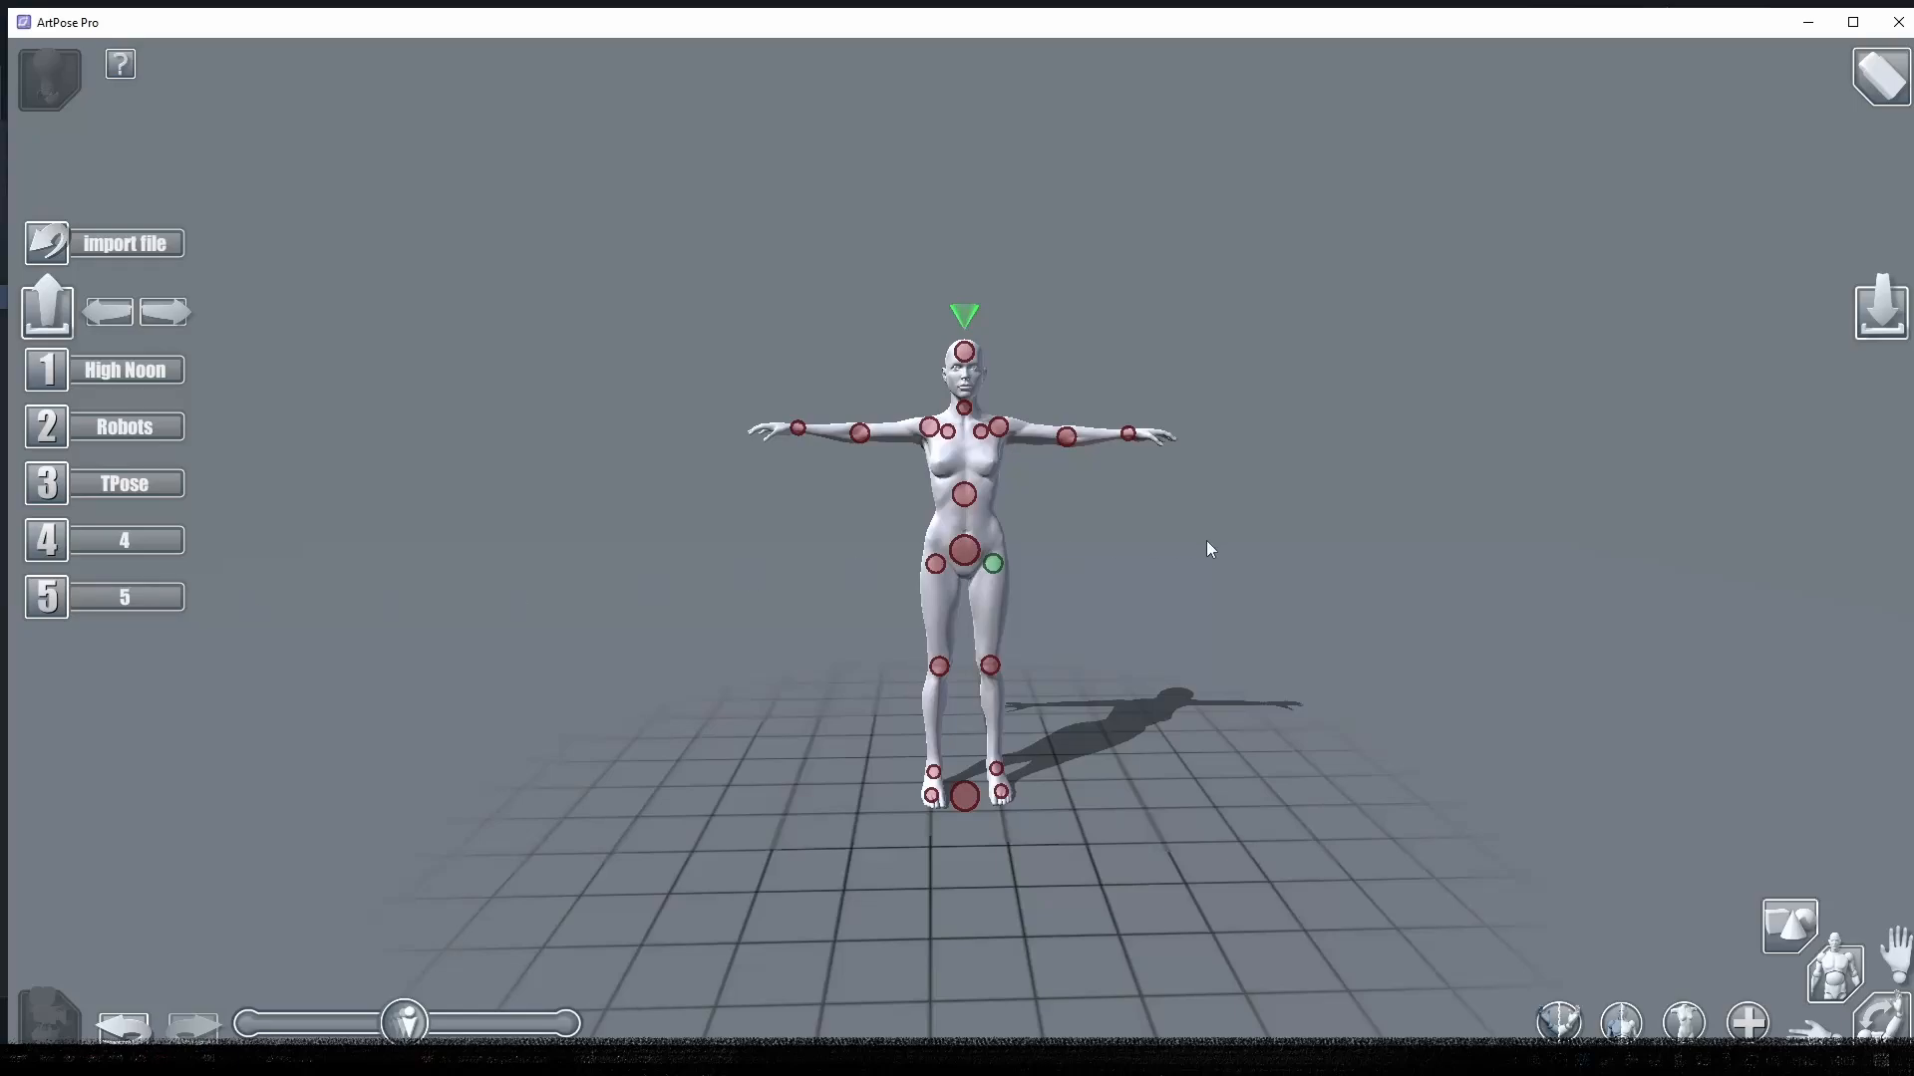
- In ArtPose Pro, swing the figure's left leg across the body from the hip, and spread it slightly outward to the side
scroll(997, 566, "up", 3)
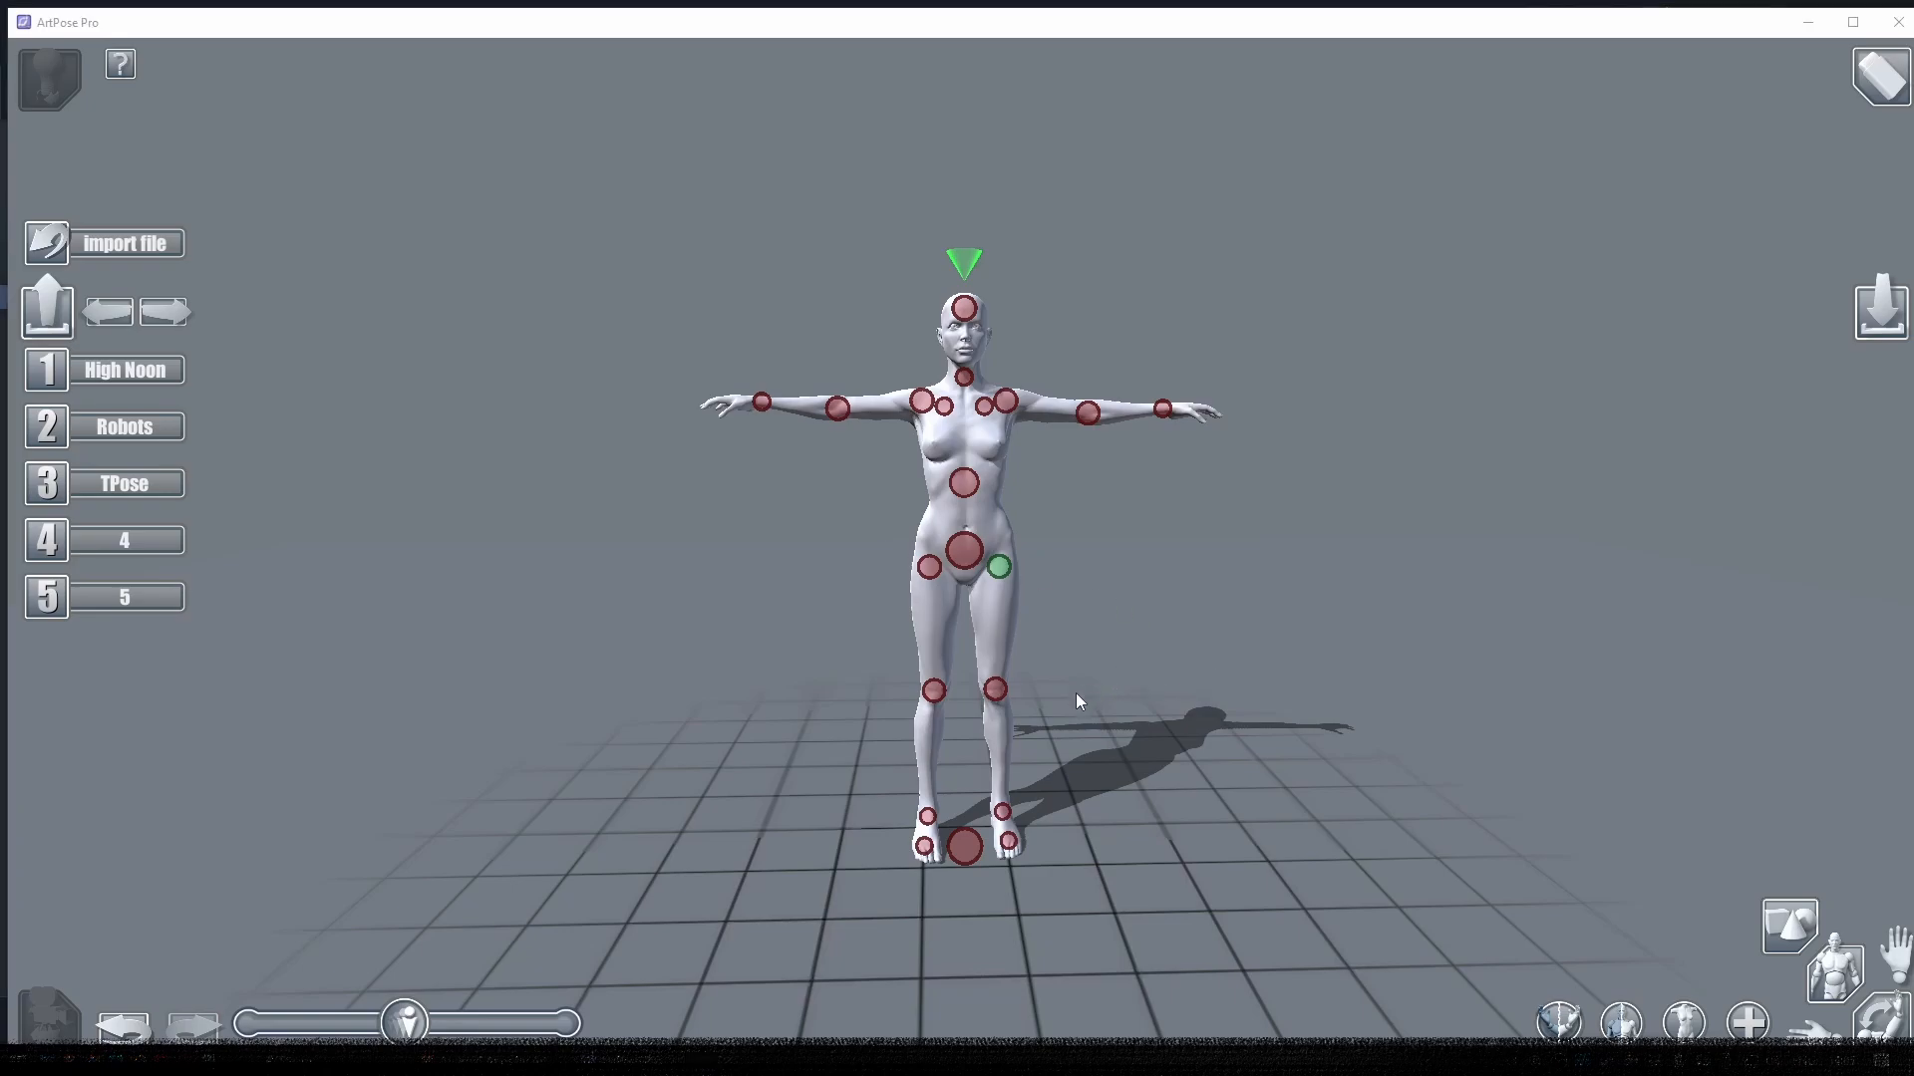
left_click_drag(1013, 694, 1032, 475)
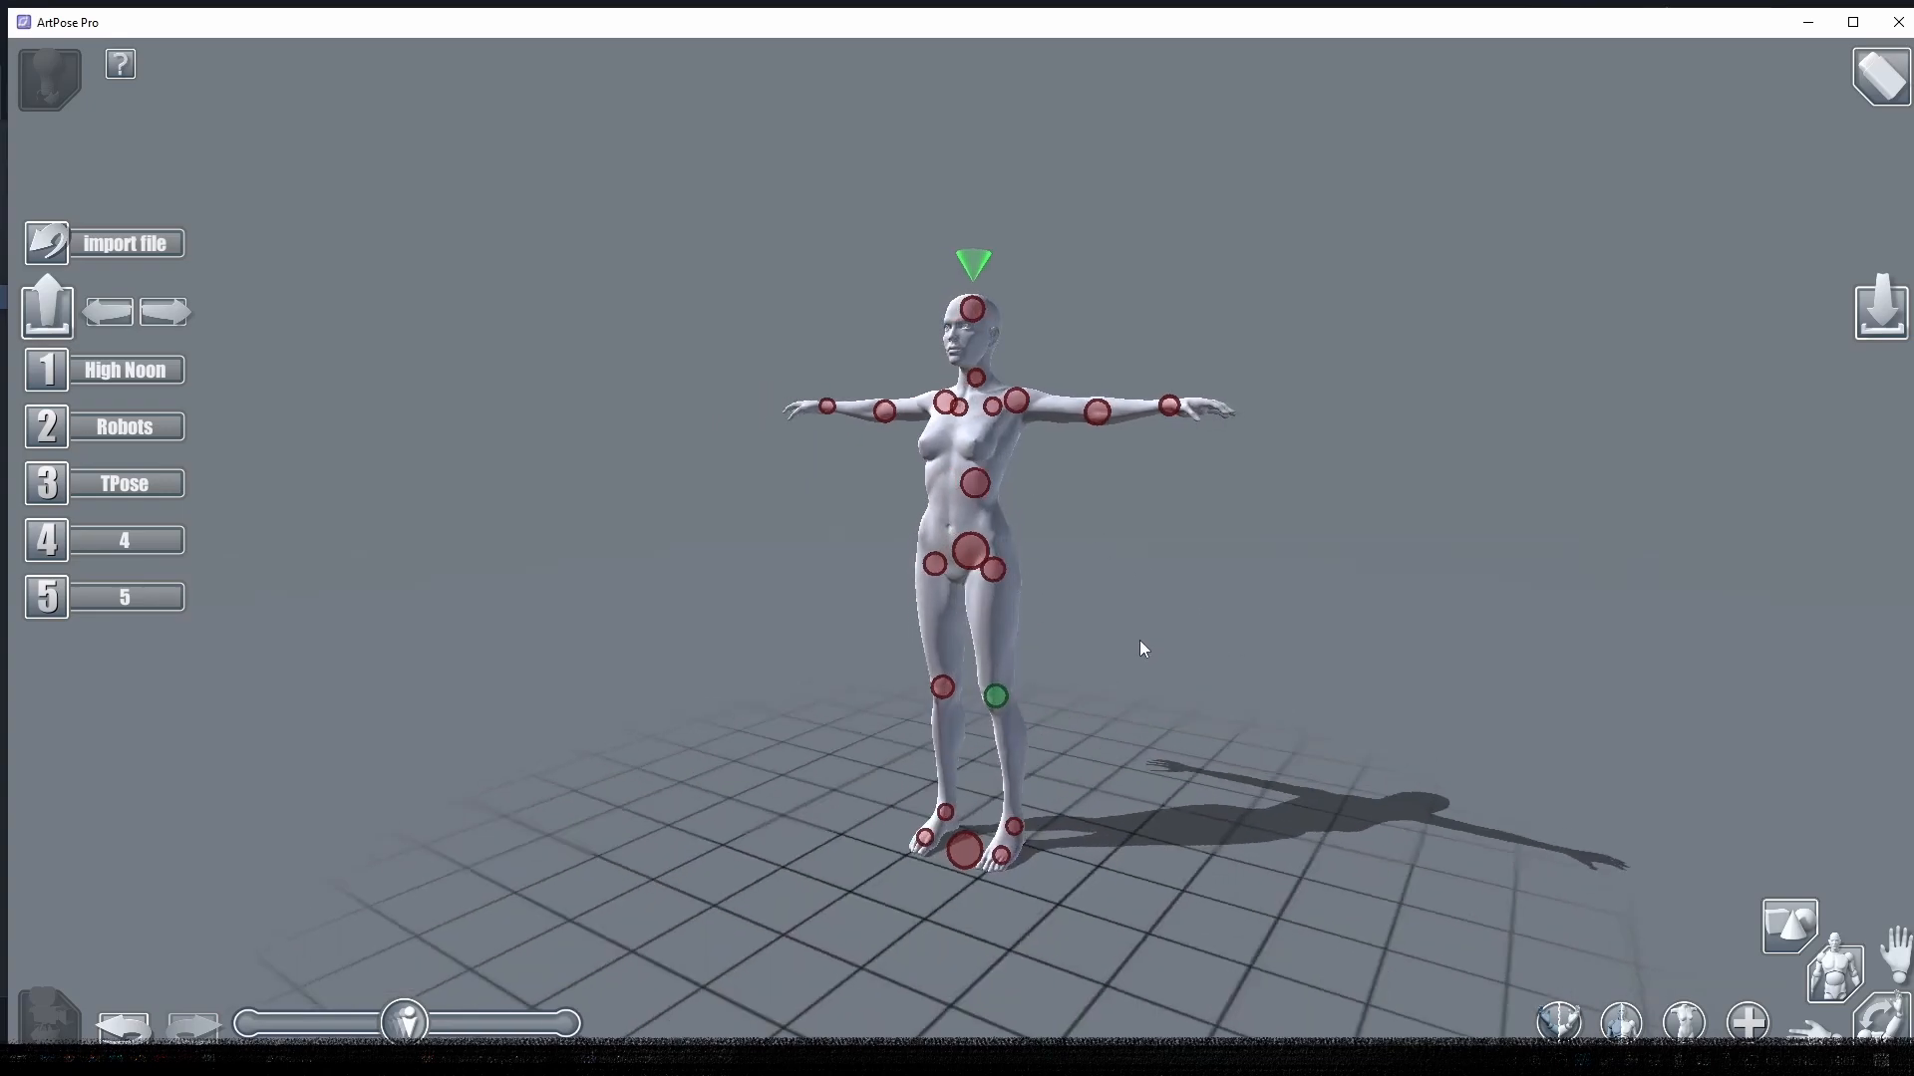
left_click_drag(1139, 640, 1003, 667)
left_click_drag(1360, 655, 1487, 604)
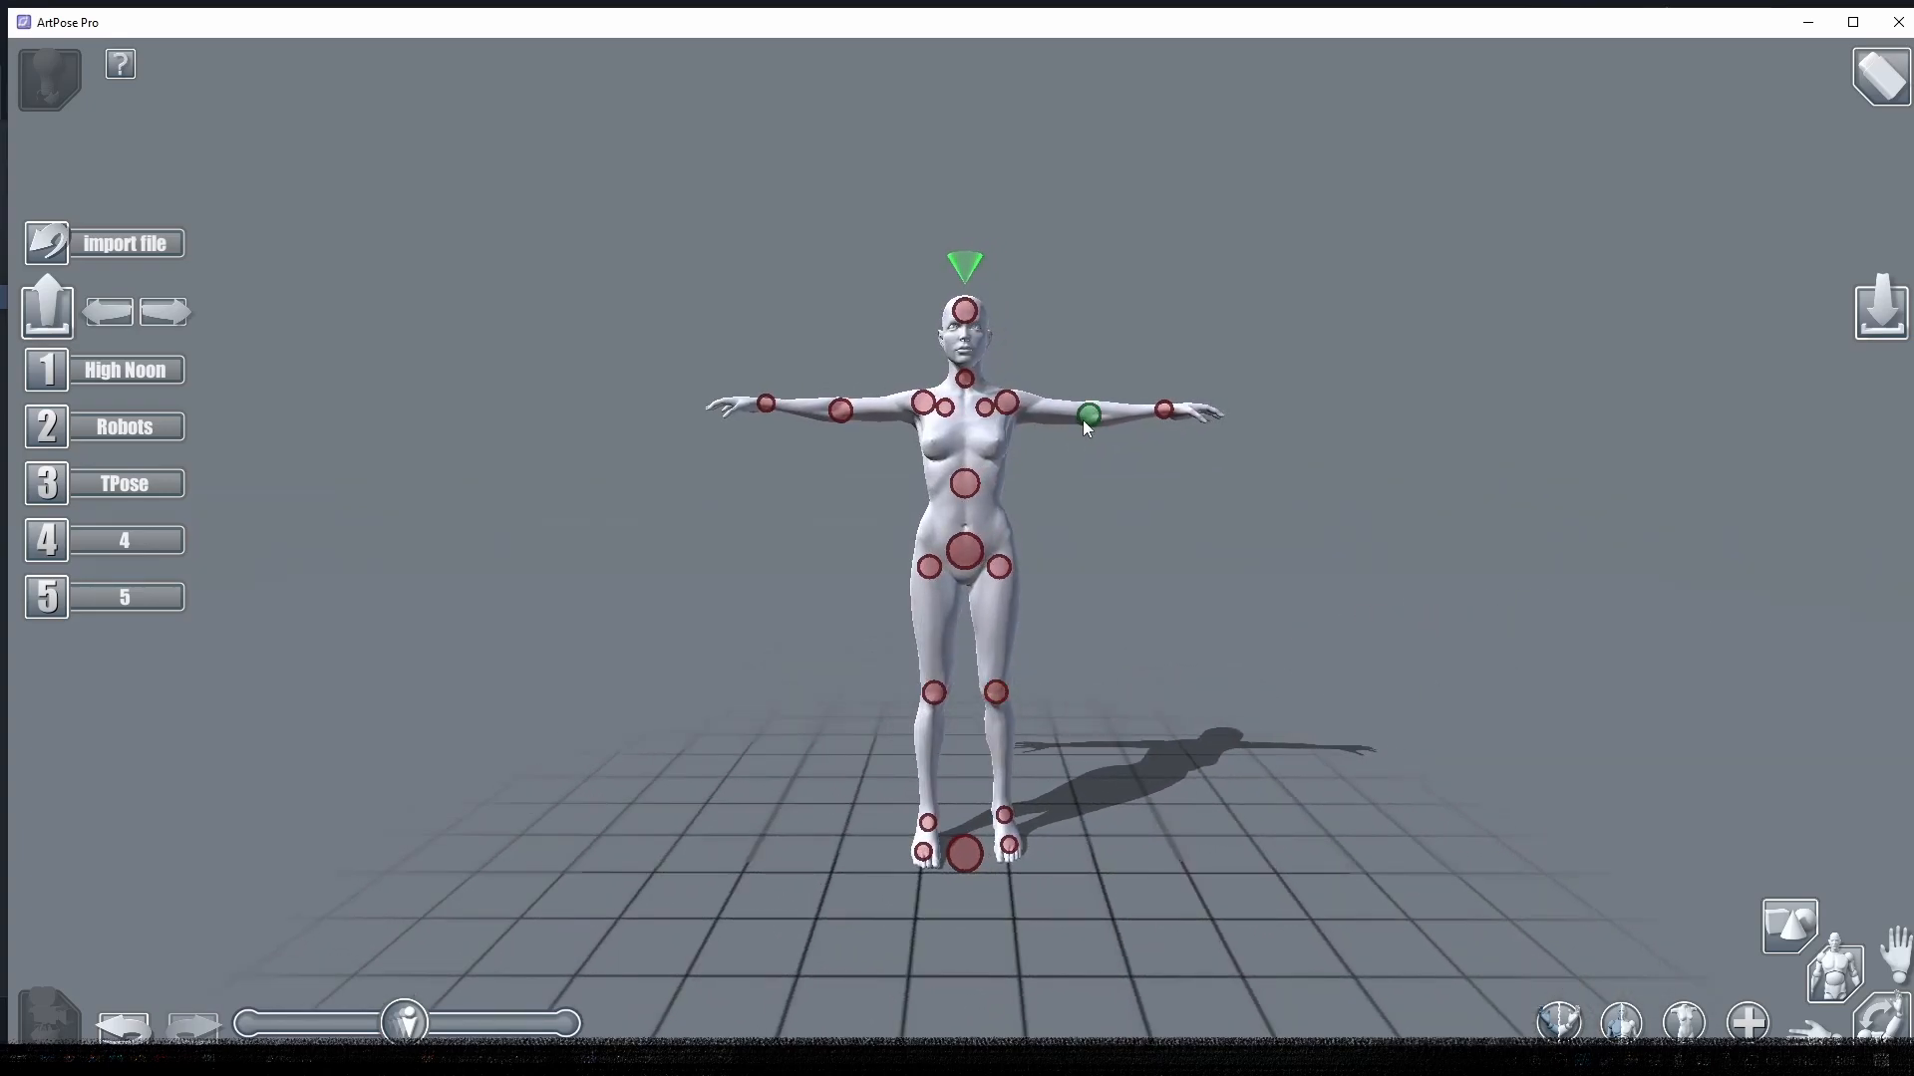
left_click_drag(1085, 419, 1161, 419)
left_click_drag(1001, 568, 637, 494)
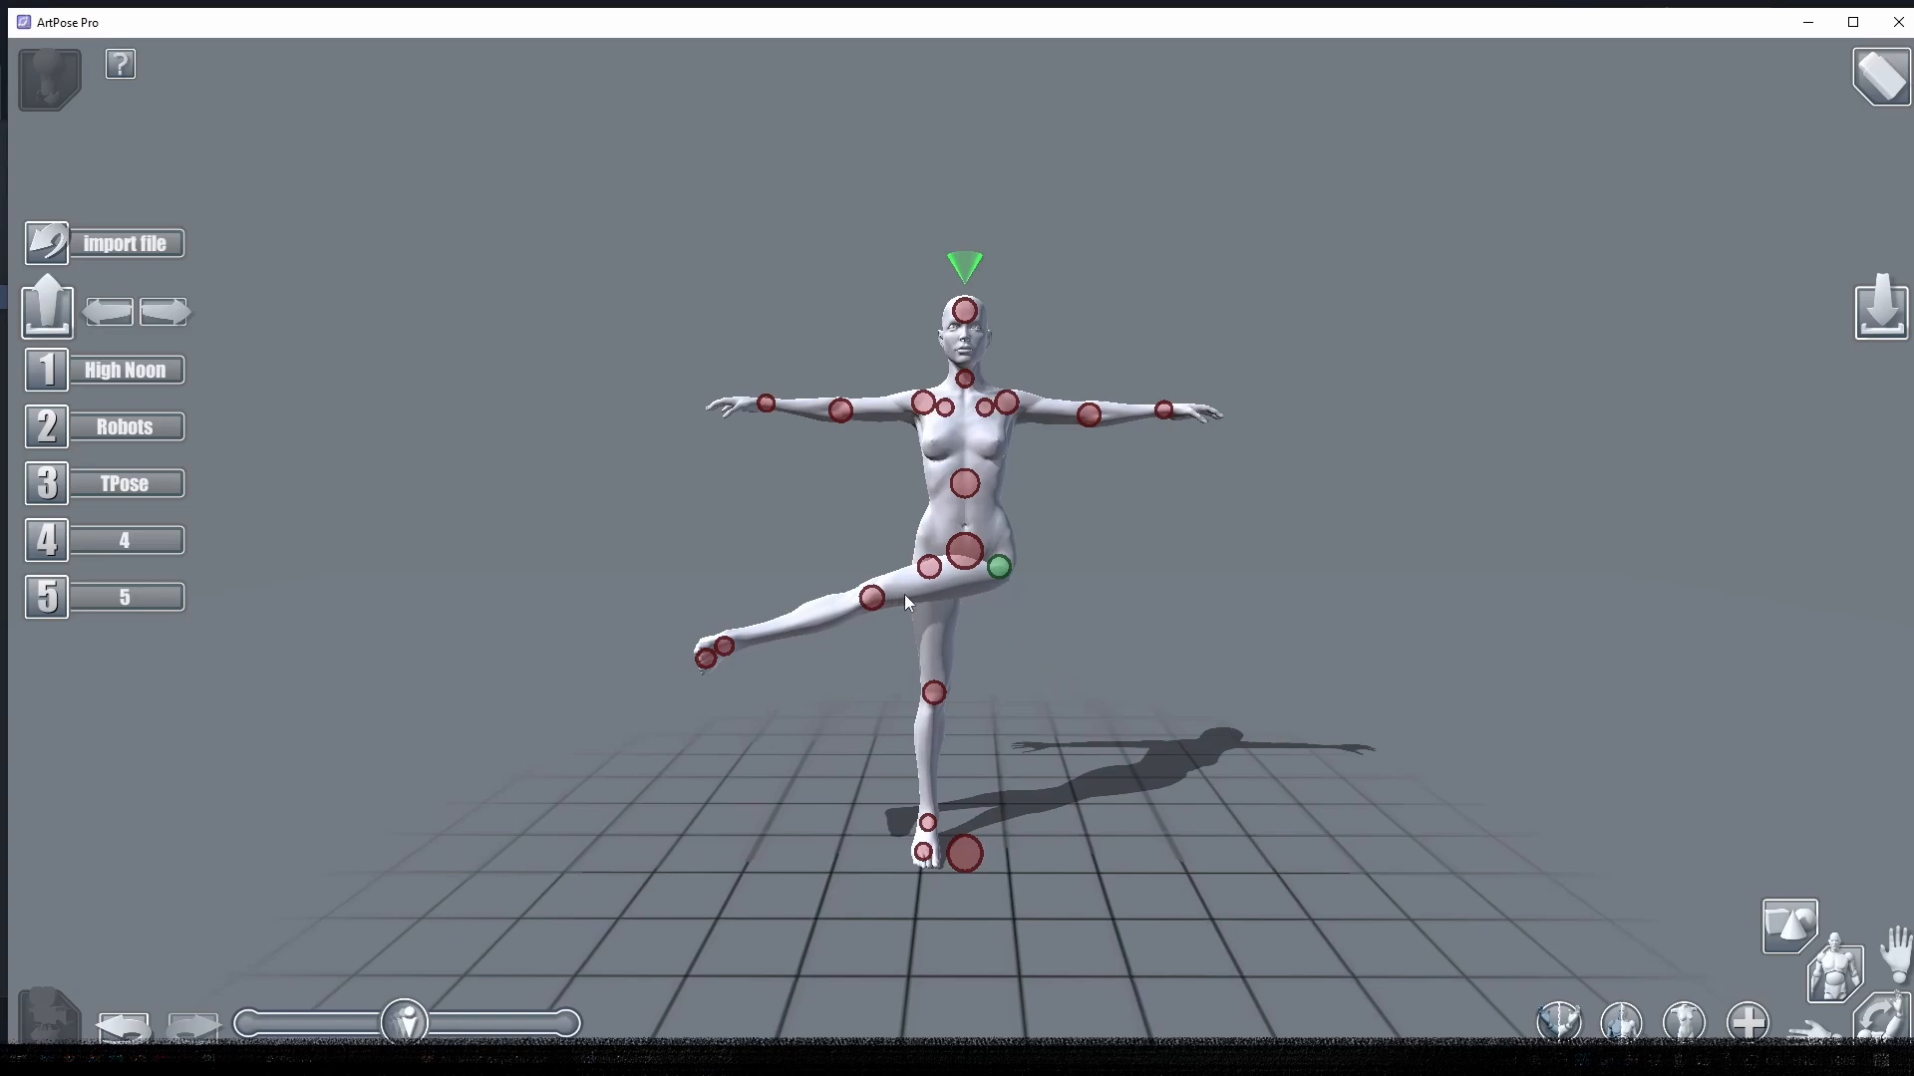
left_click_drag(999, 608, 1432, 638)
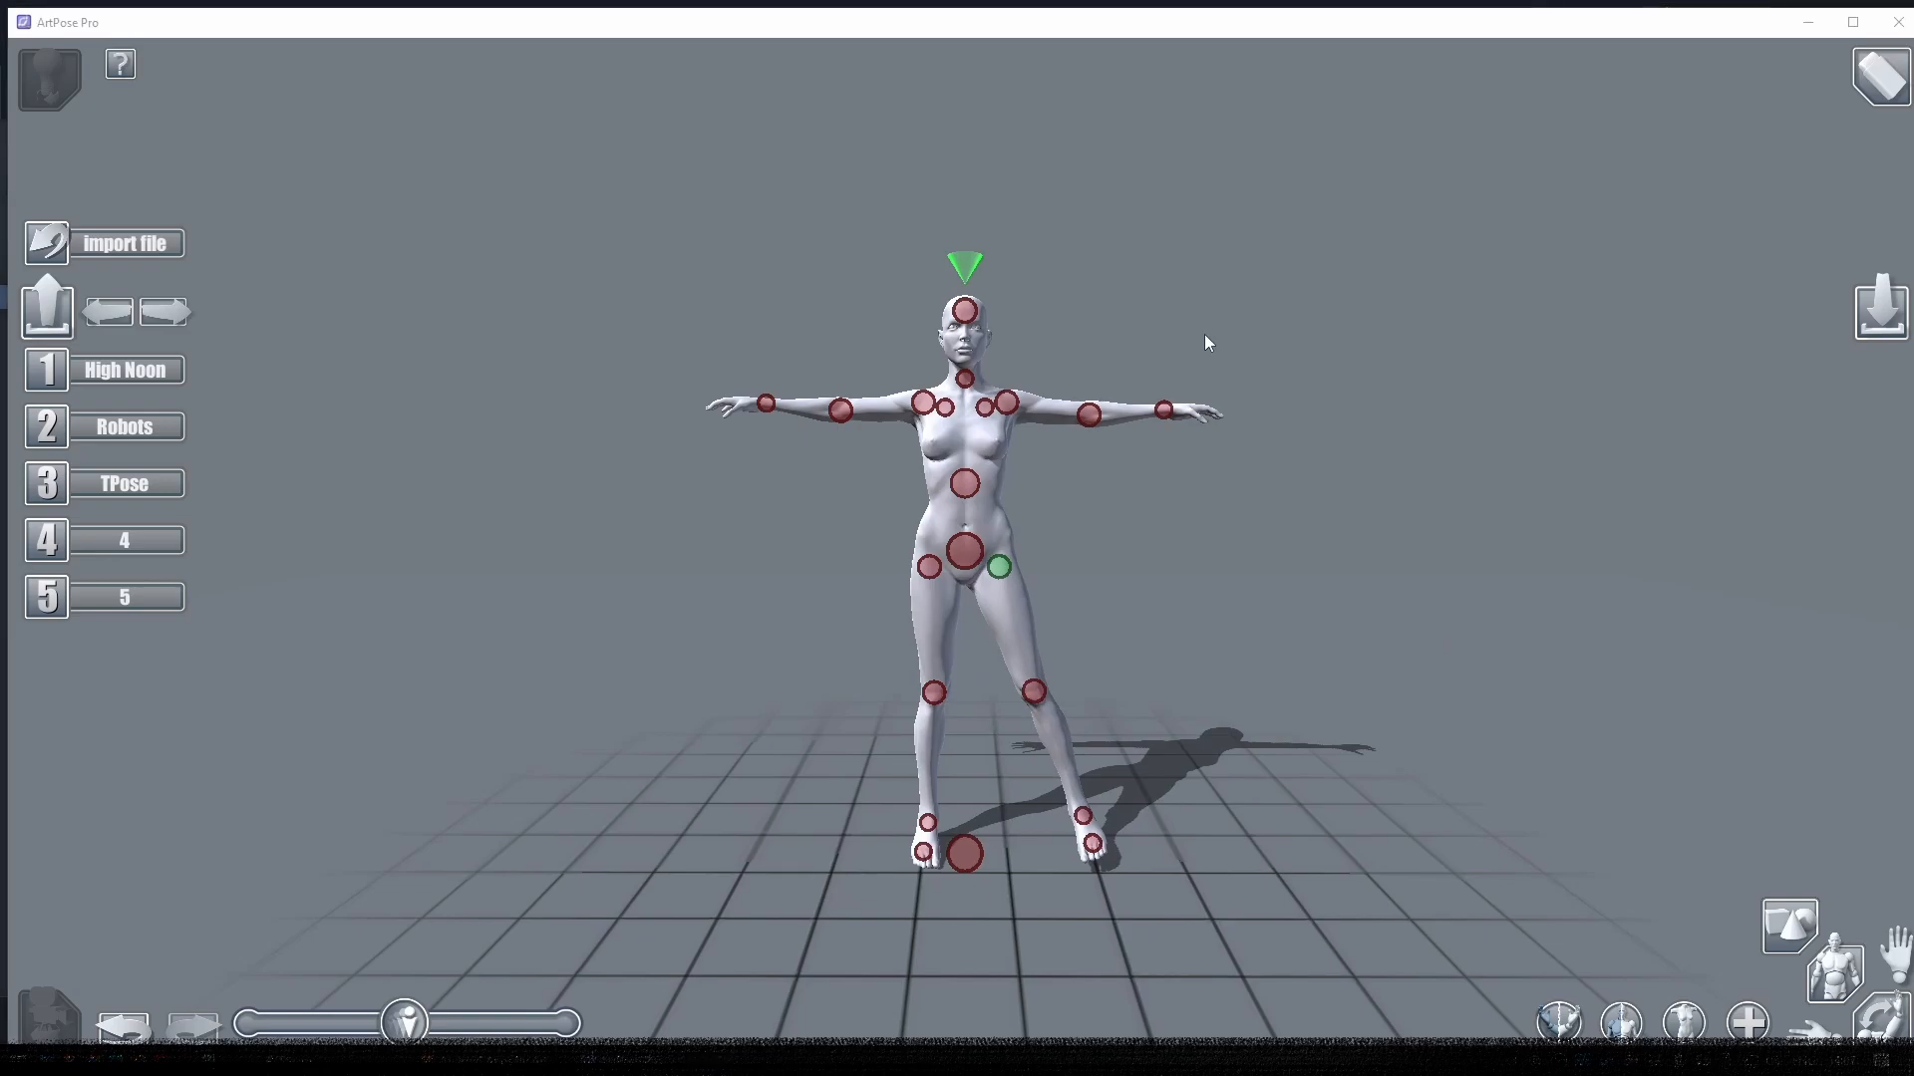
- Examine the control points of the figure's left shoulder, elbow and knee from the front and from above
left_click(1006, 407)
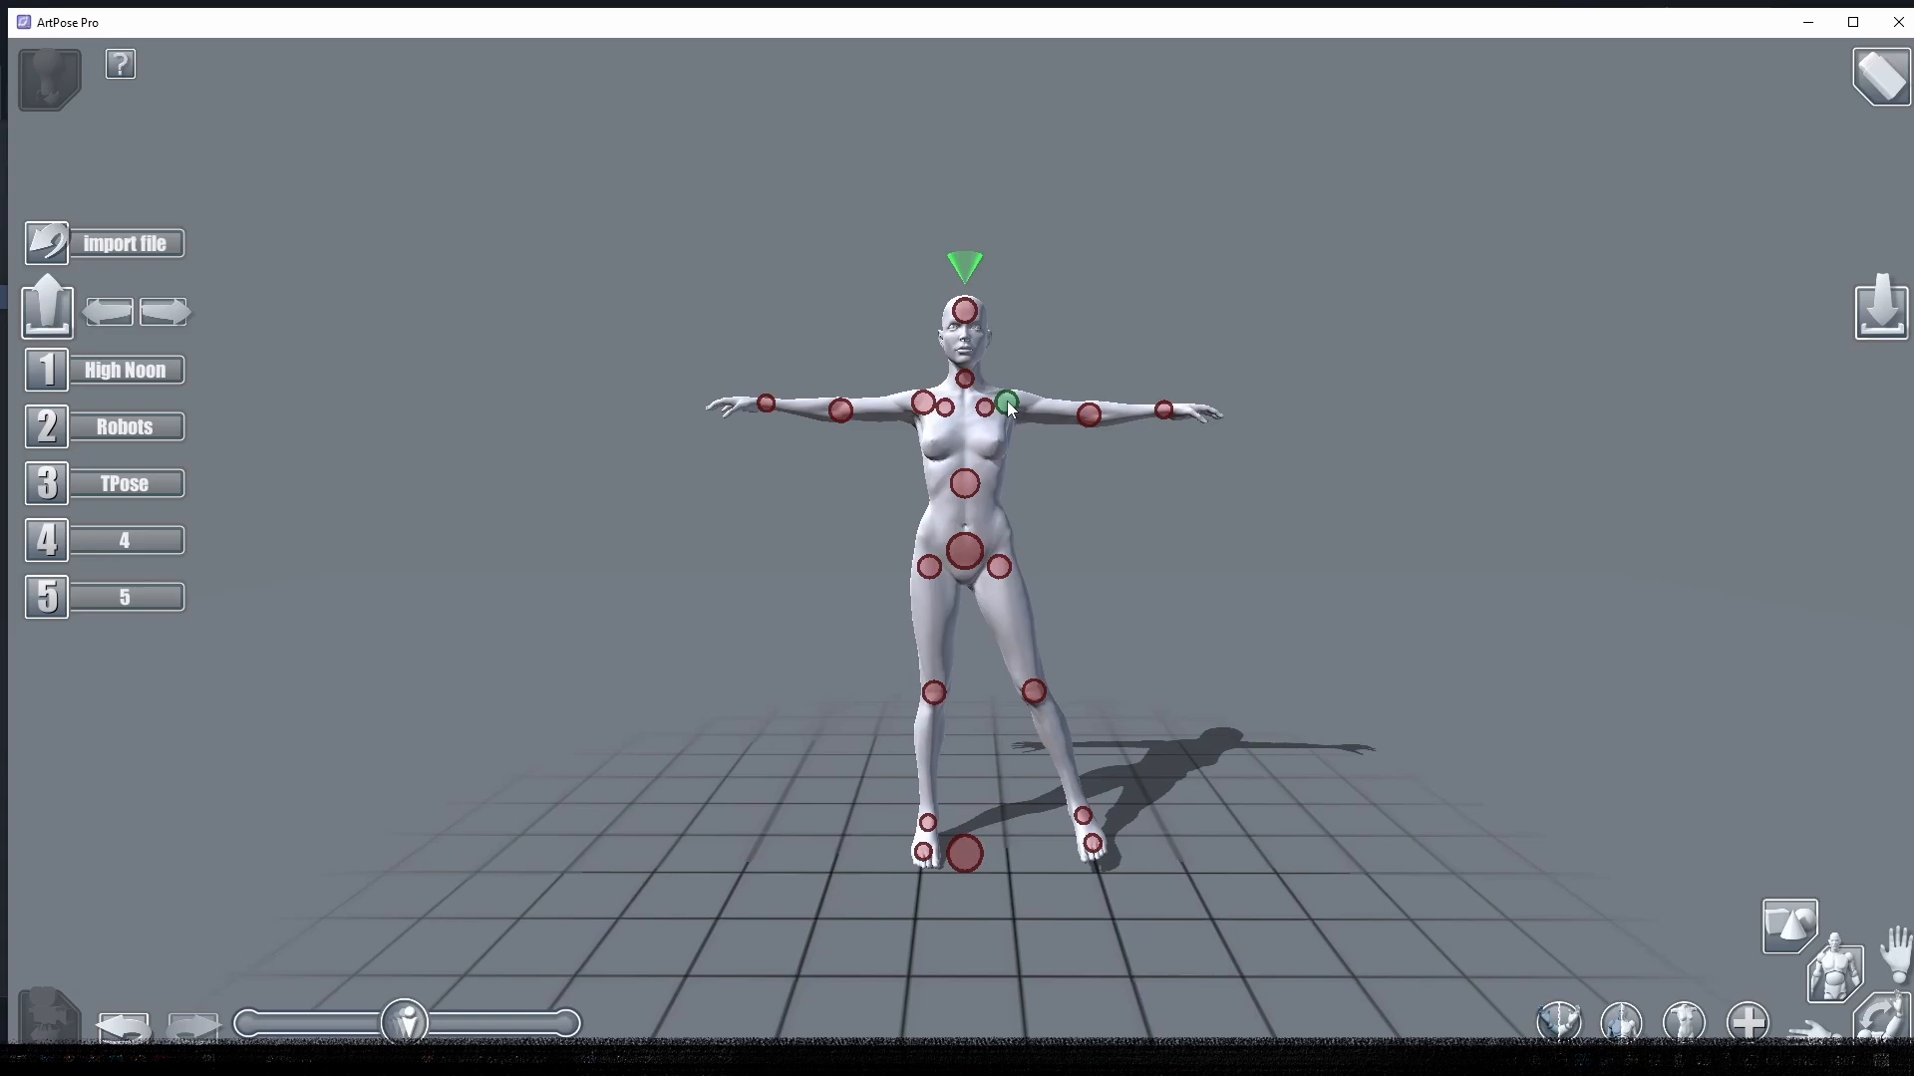
left_click_drag(1007, 402, 948, 415)
left_click(1090, 416)
left_click(1035, 693)
left_click(1092, 420)
right_click_drag(1008, 409, 947, 535)
left_click_drag(944, 527, 1117, 592)
left_click(1077, 586)
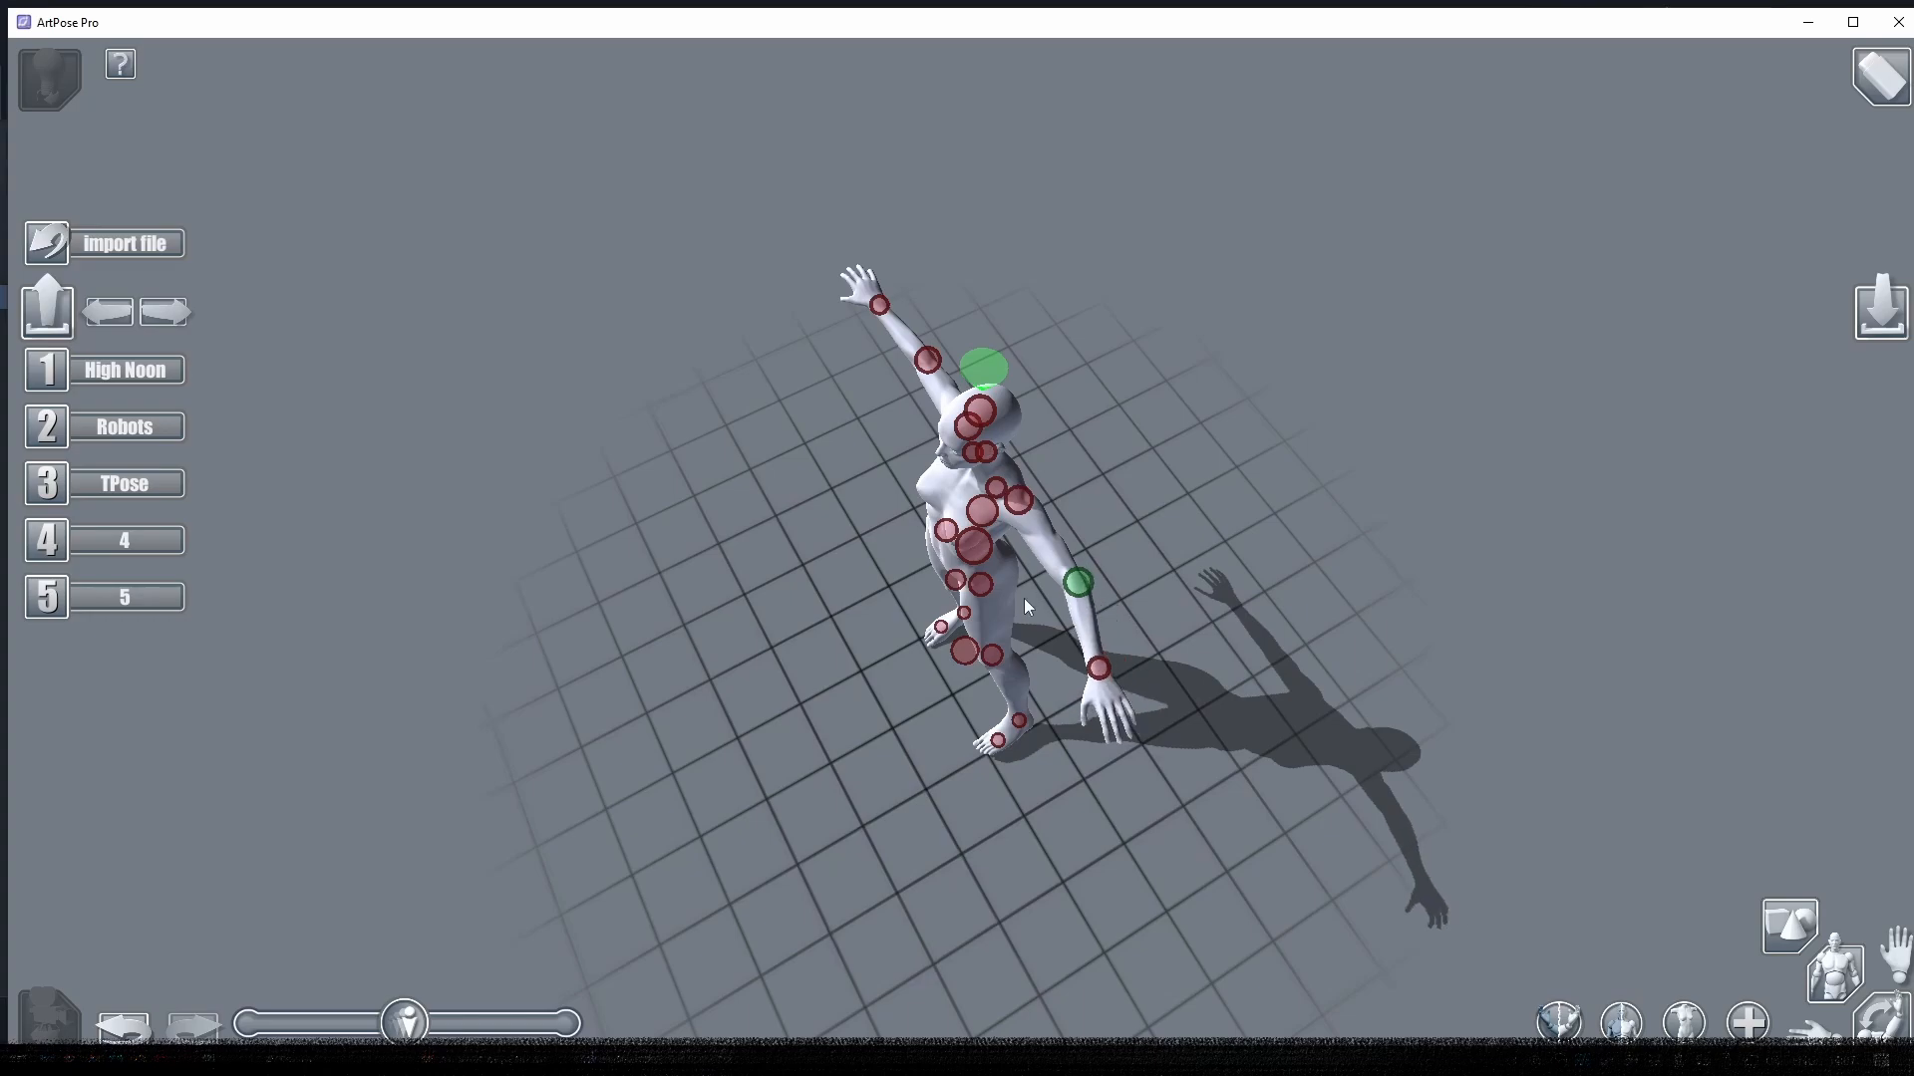
middle_click_drag(1050, 568, 1365, 514)
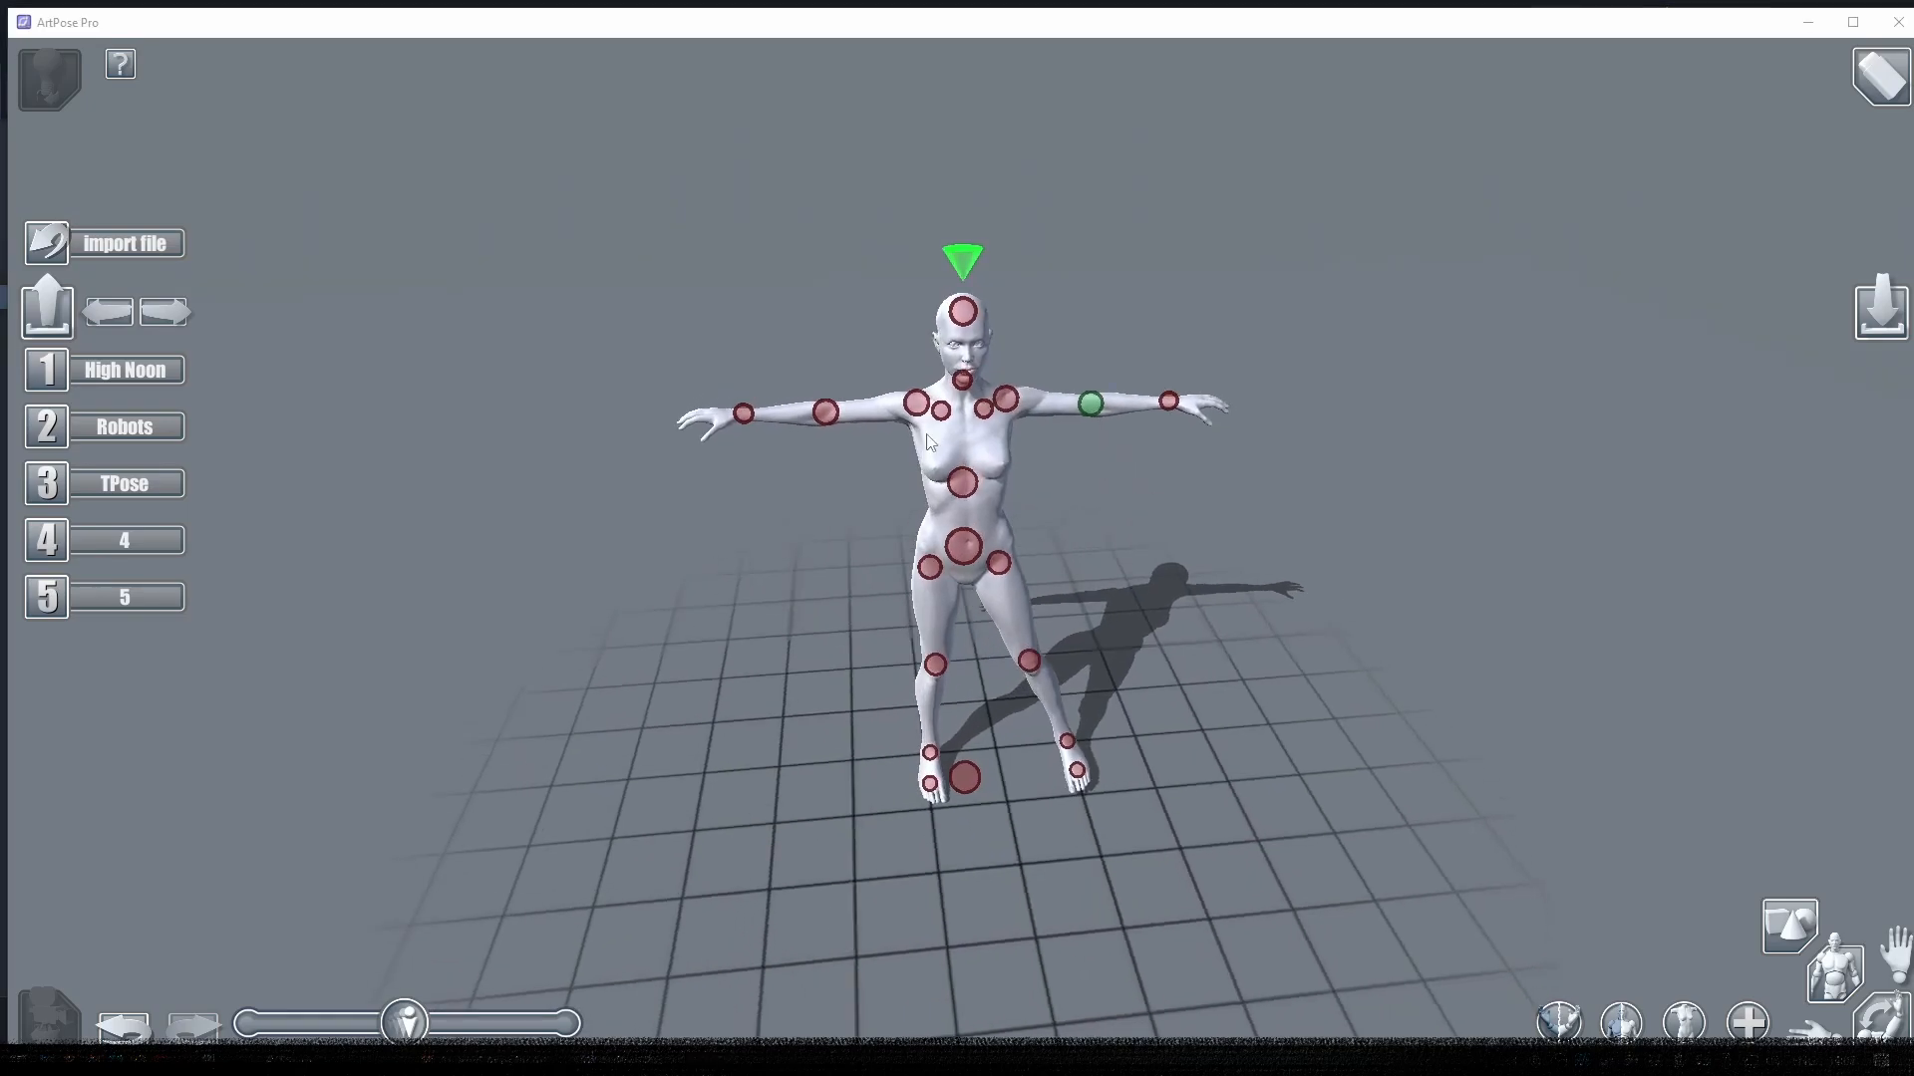
- Bend the figure's left forearm forward at the elbow, and switch the figure to the male model
middle_click_drag(1091, 415, 1043, 546)
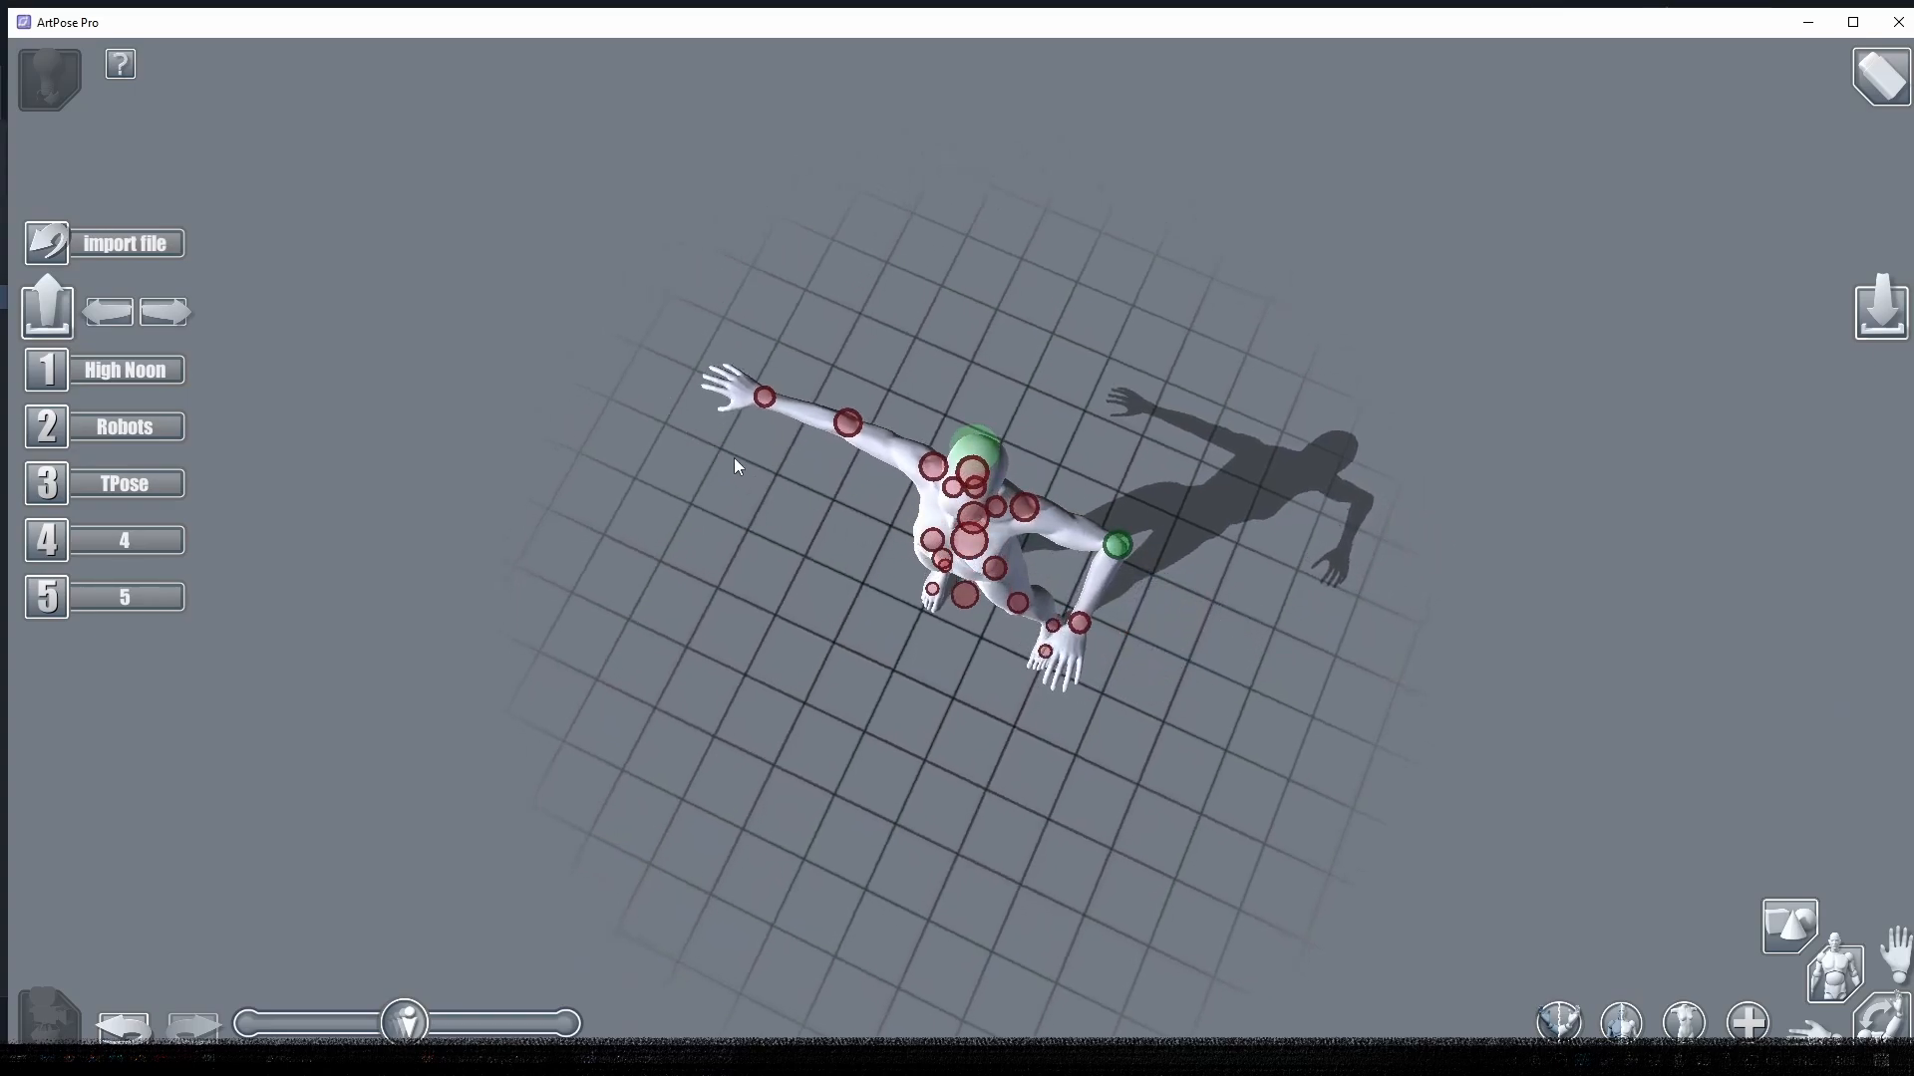
middle_click_drag(734, 457, 1252, 508)
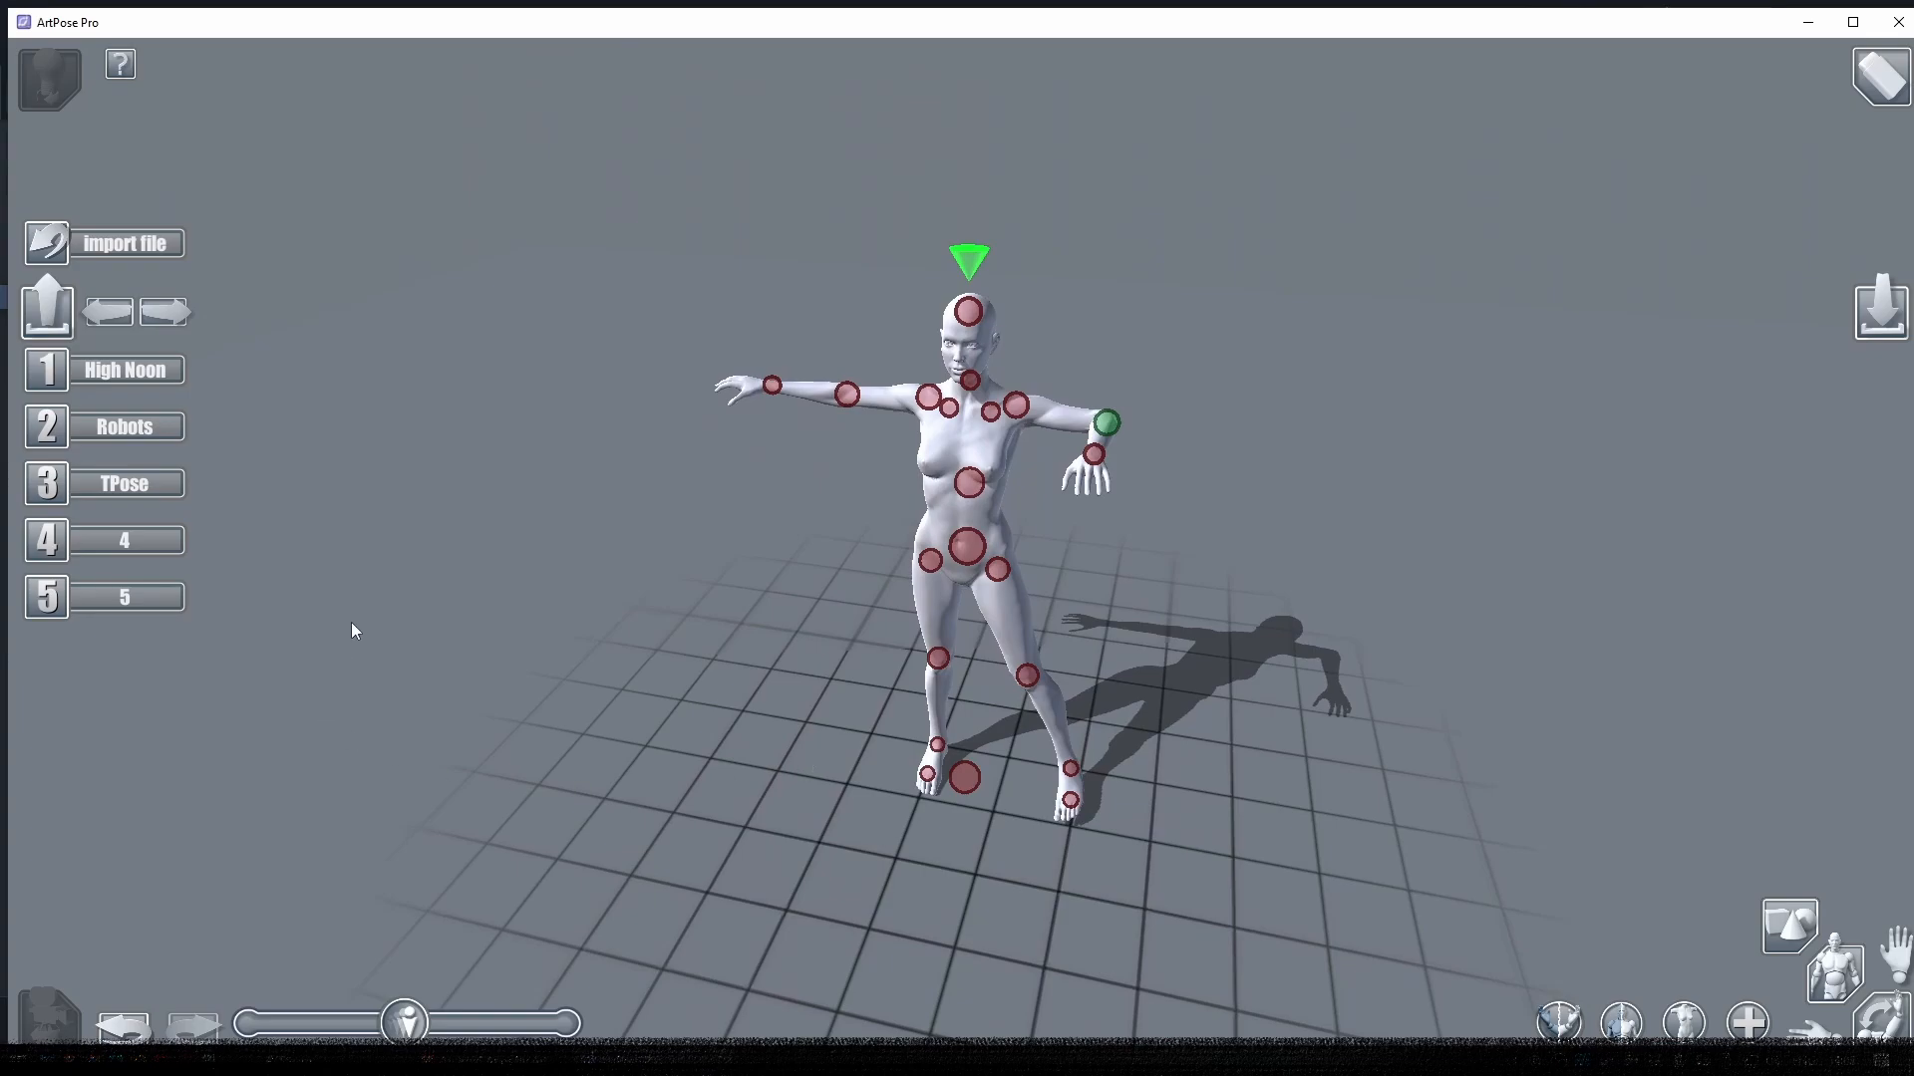
left_click(1688, 1024)
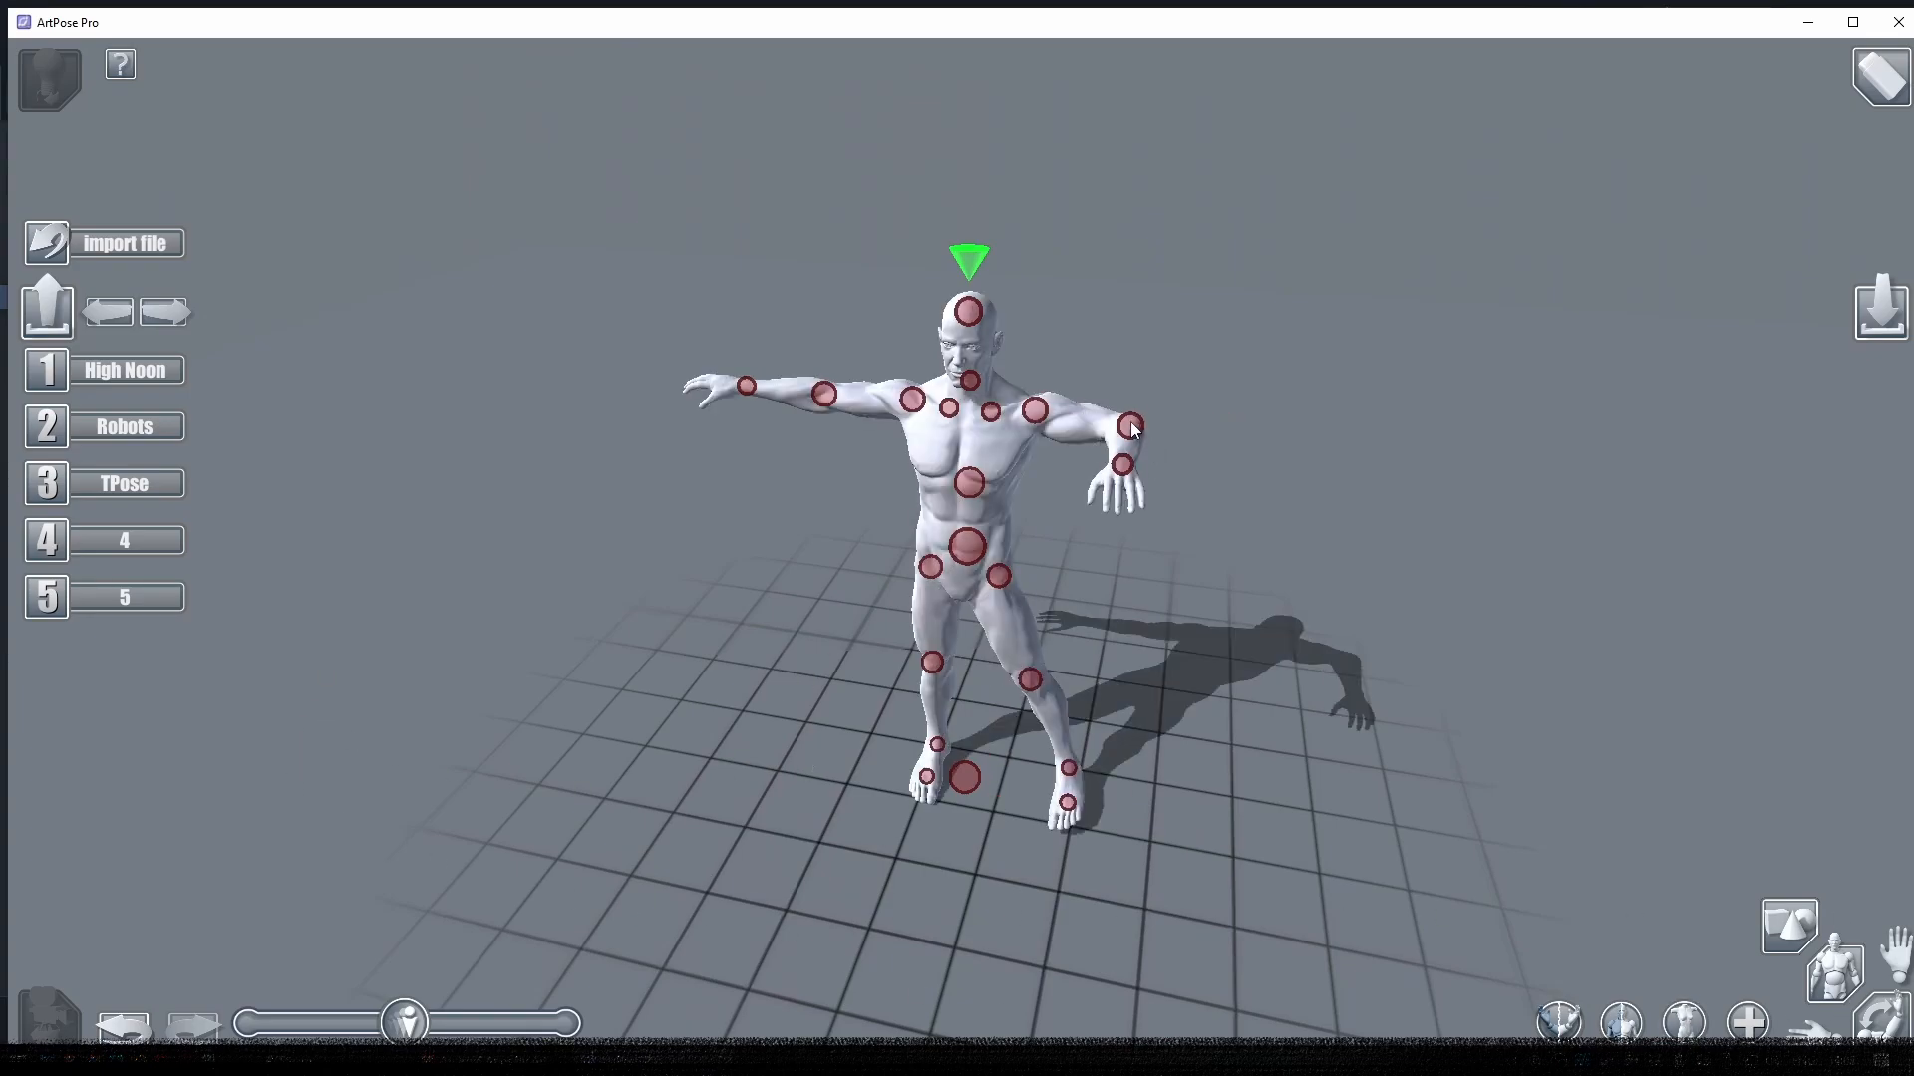
- Straighten the male figure's left elbow, and lower its left arm slightly from the shoulder
left_click_drag(1130, 431, 1471, 397)
left_click(1034, 410)
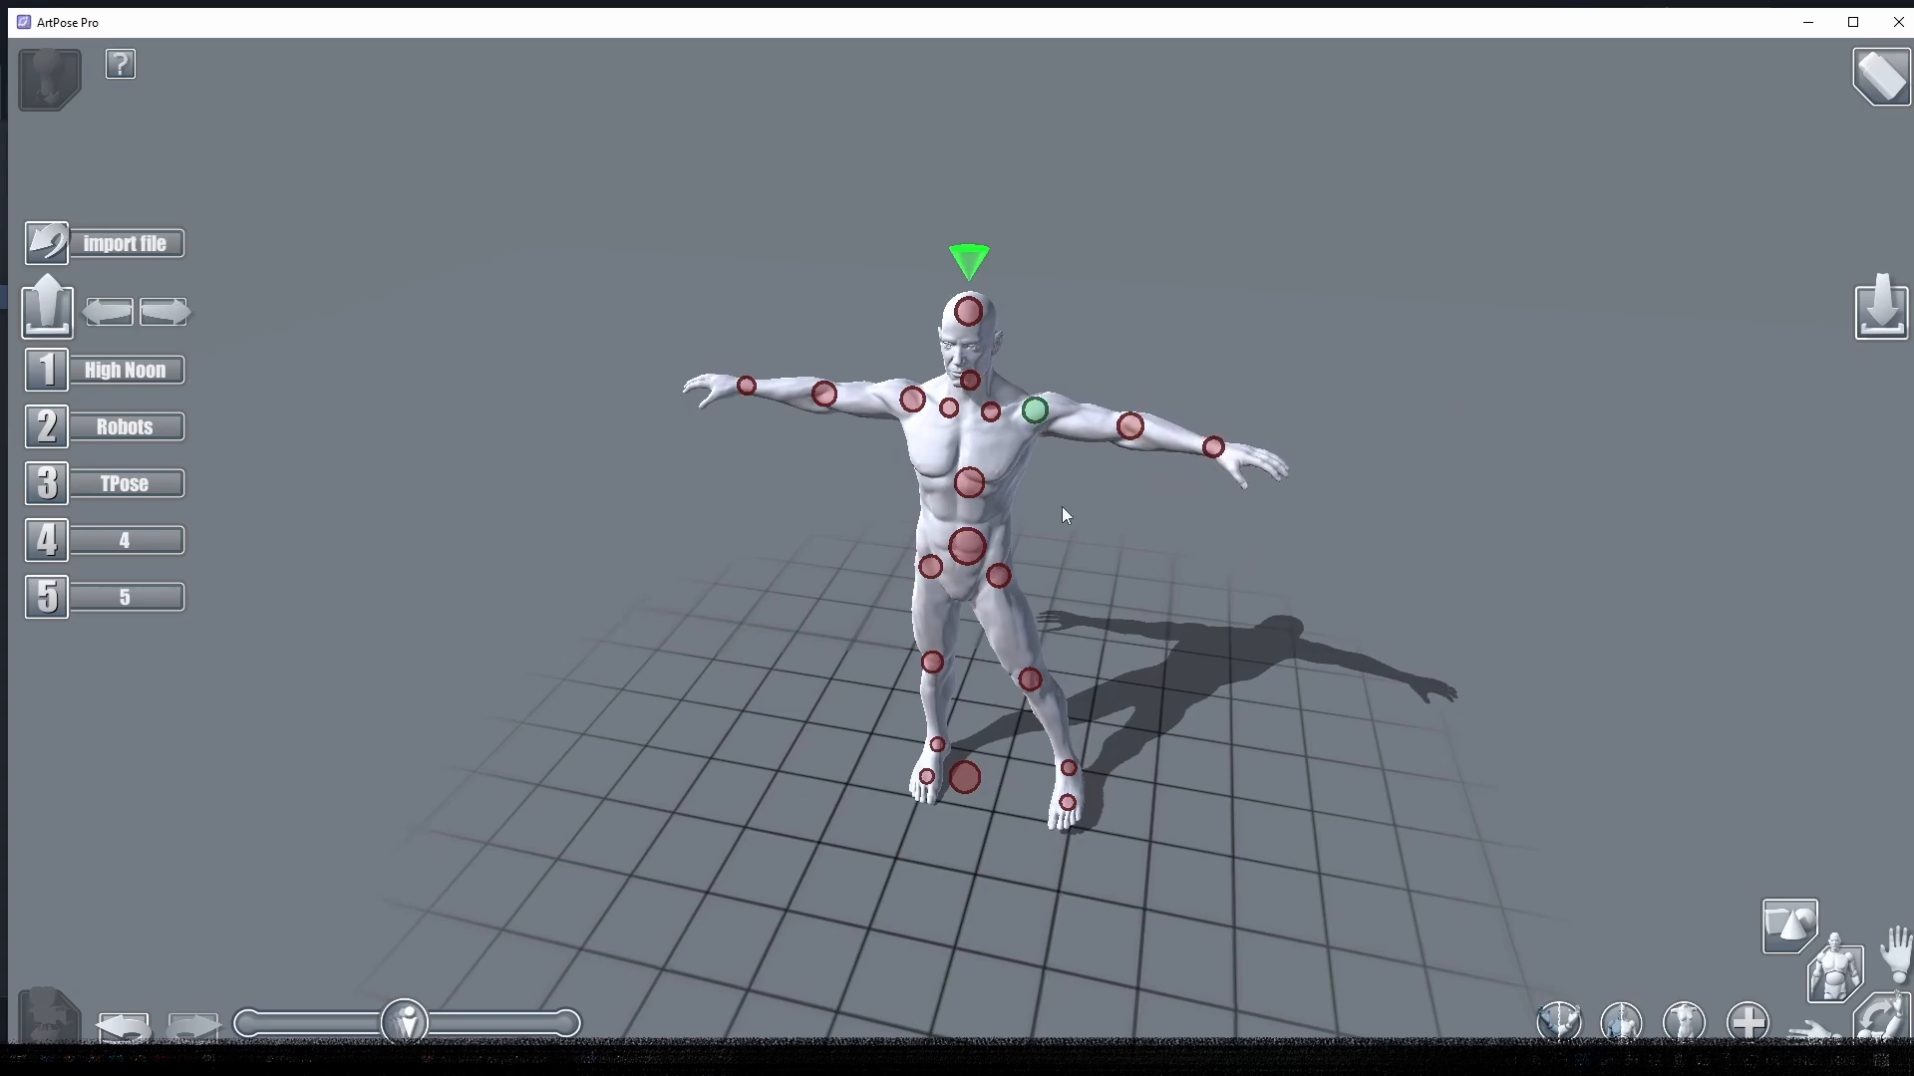
mouse_move(1061, 506)
left_mouse_down()
mouse_move(1182, 522)
mouse_move(1098, 502)
left_mouse_up()
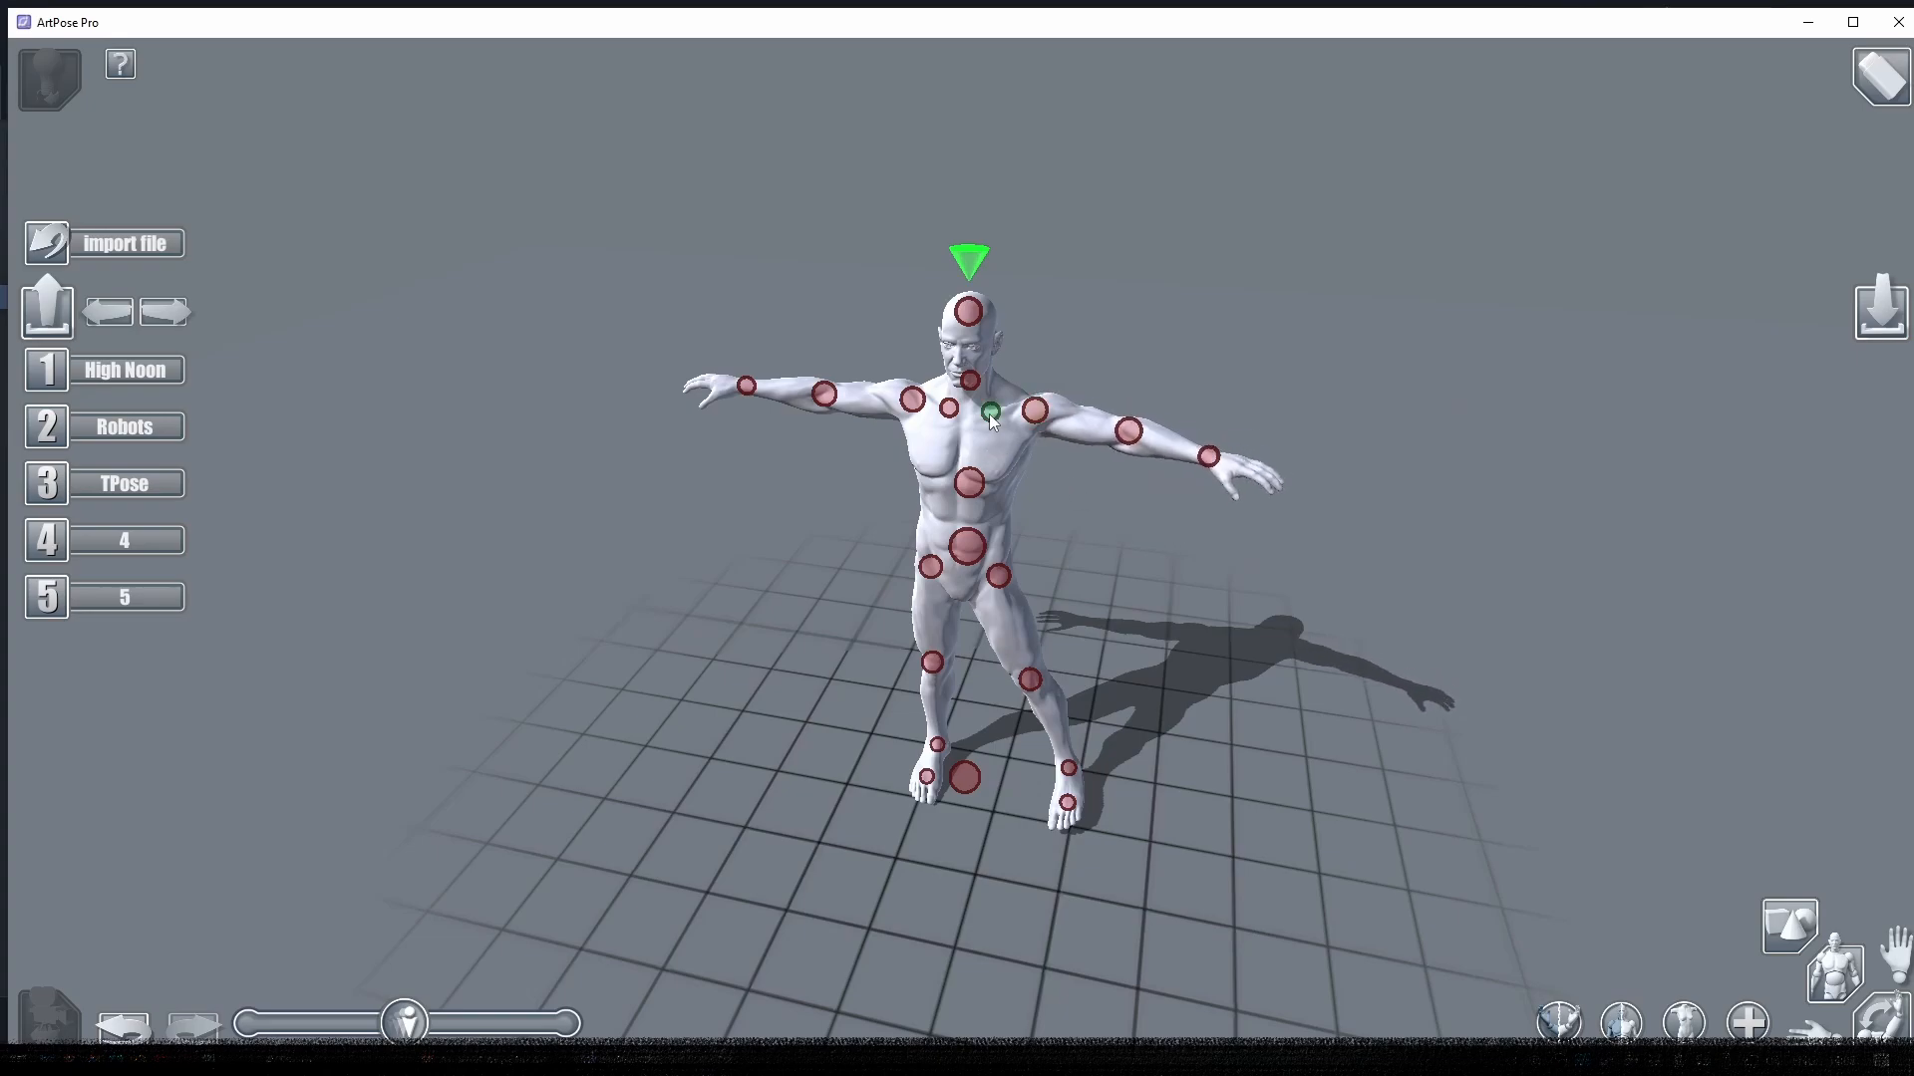
- Rotate the figure's left collarbone, swinging the arm forward and back and raising it slightly
left_click_drag(992, 418, 295, 457)
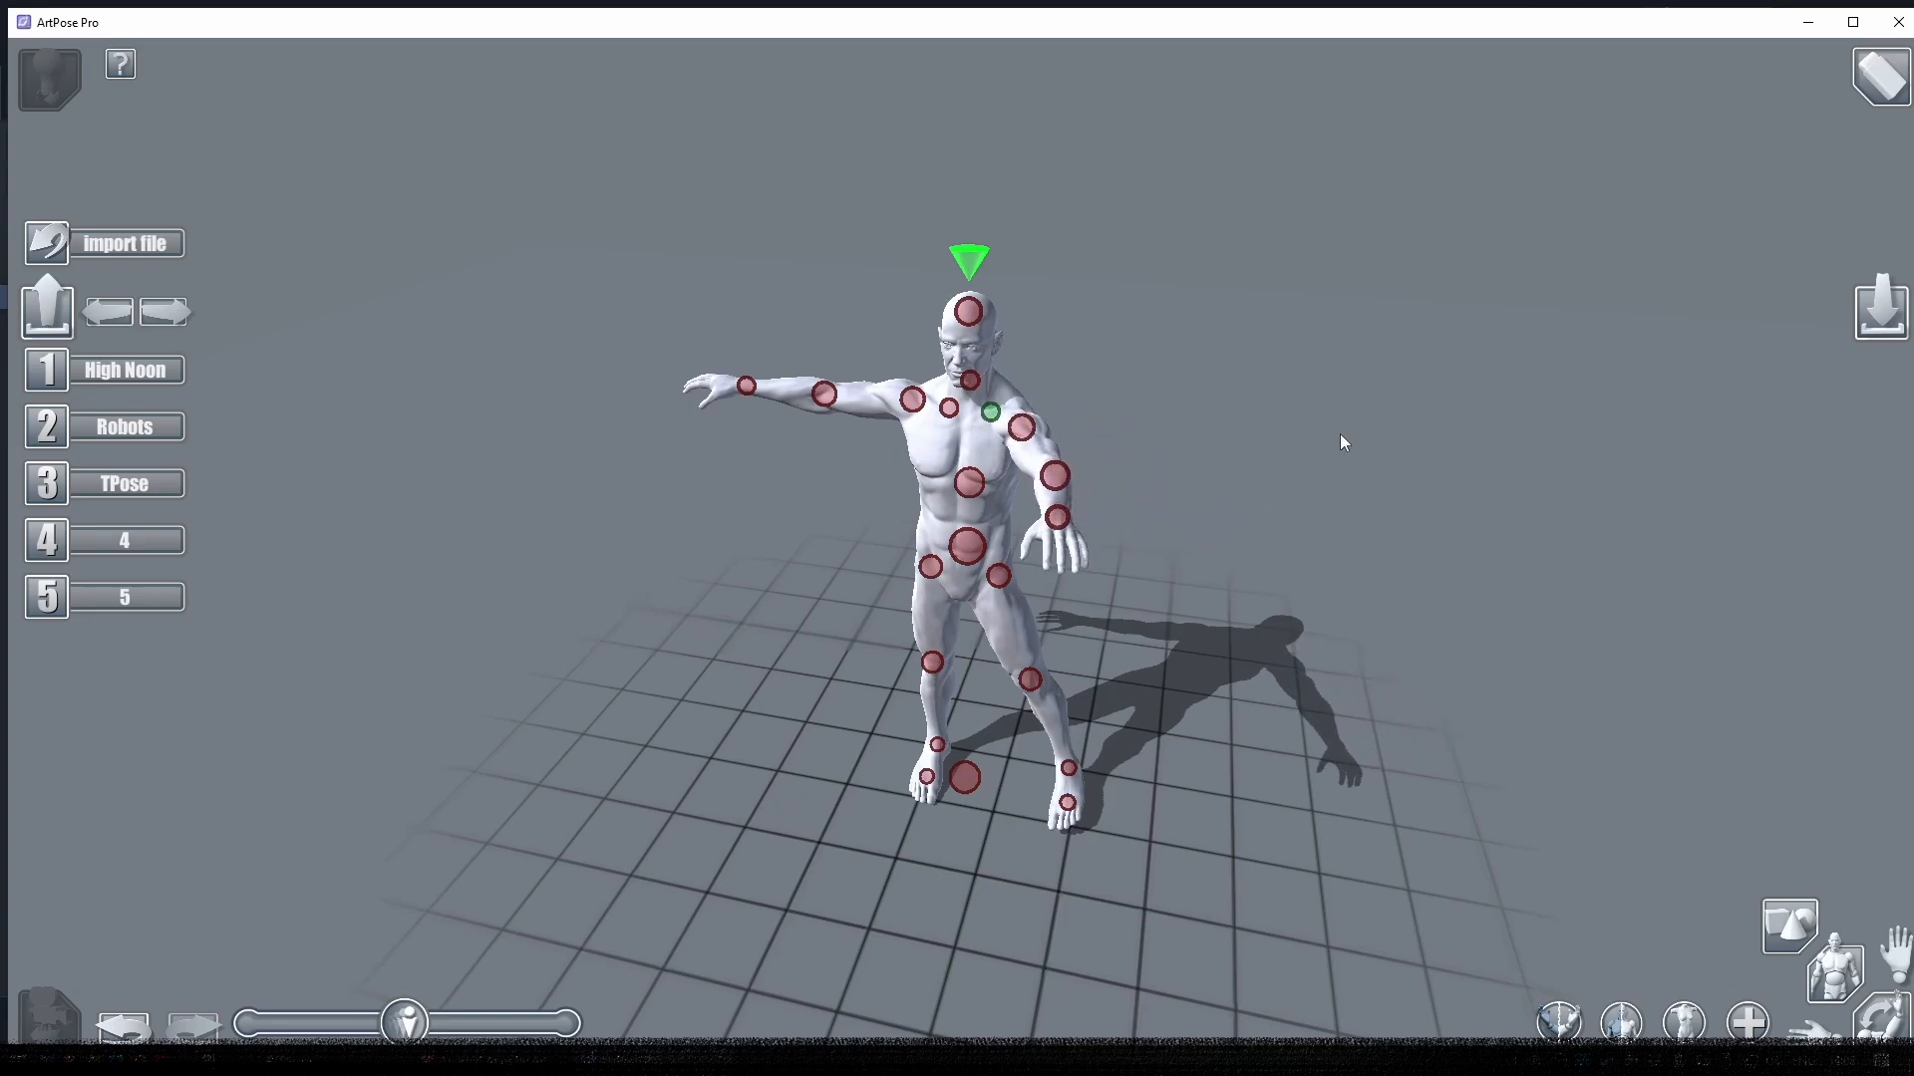
left_click_drag(1339, 436, 990, 451)
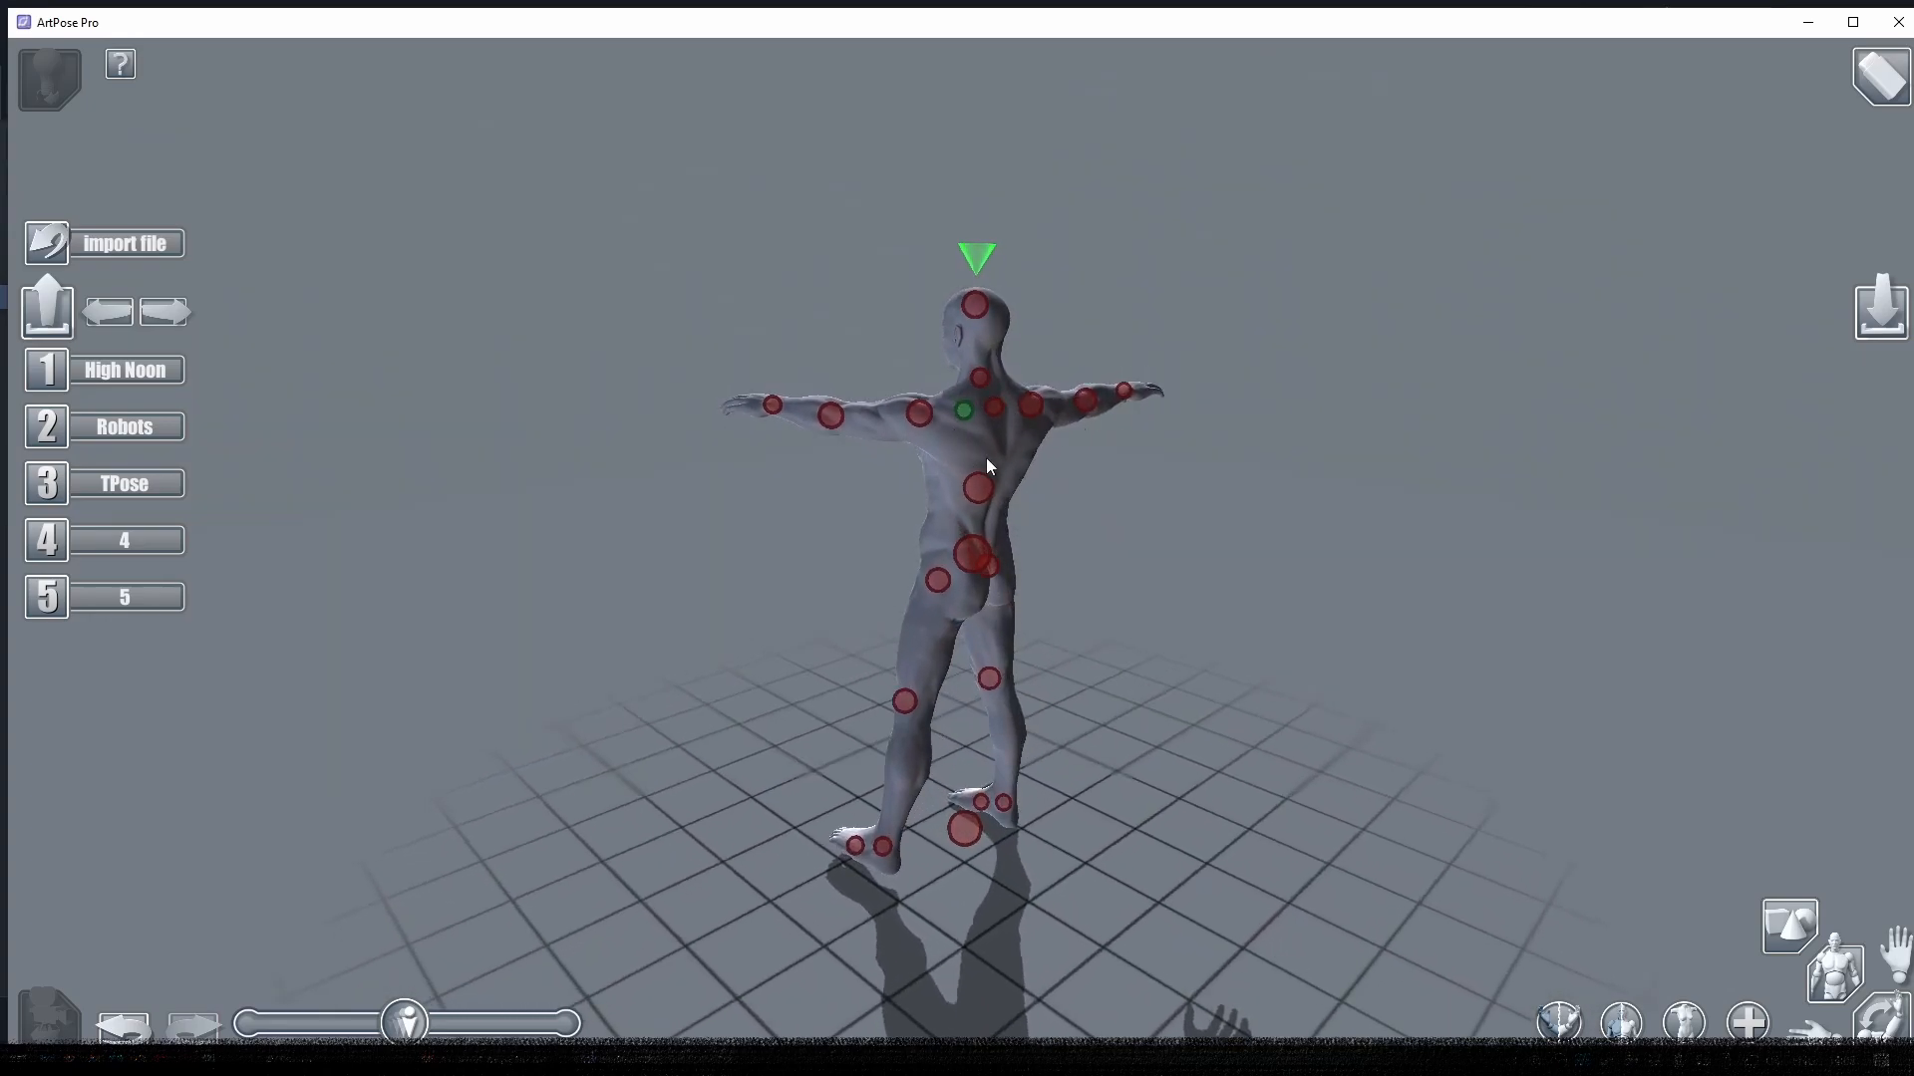
mouse_move(820, 550)
left_mouse_down()
mouse_move(804, 566)
mouse_move(773, 517)
mouse_move(801, 518)
left_mouse_up()
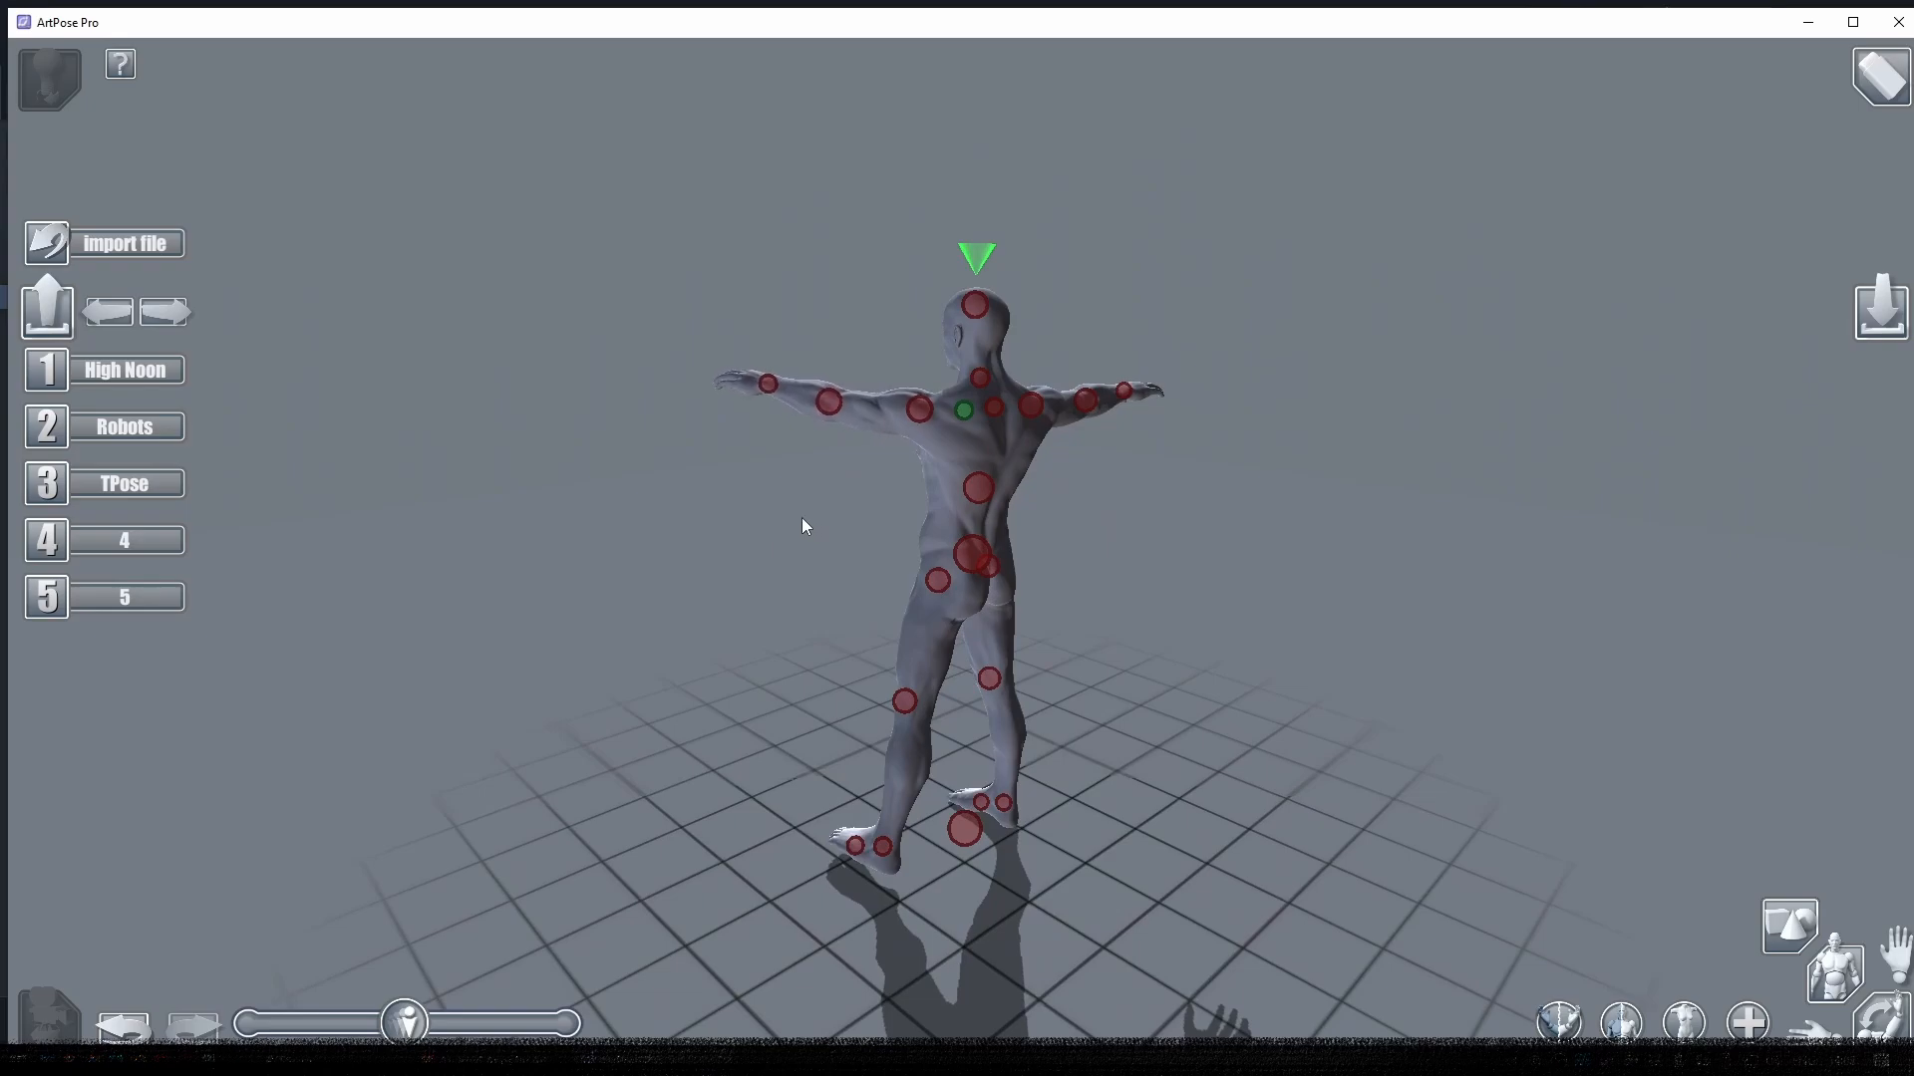
- Load the TPose preset and switch the figure to the male model
left_click(966, 410)
left_click(121, 487)
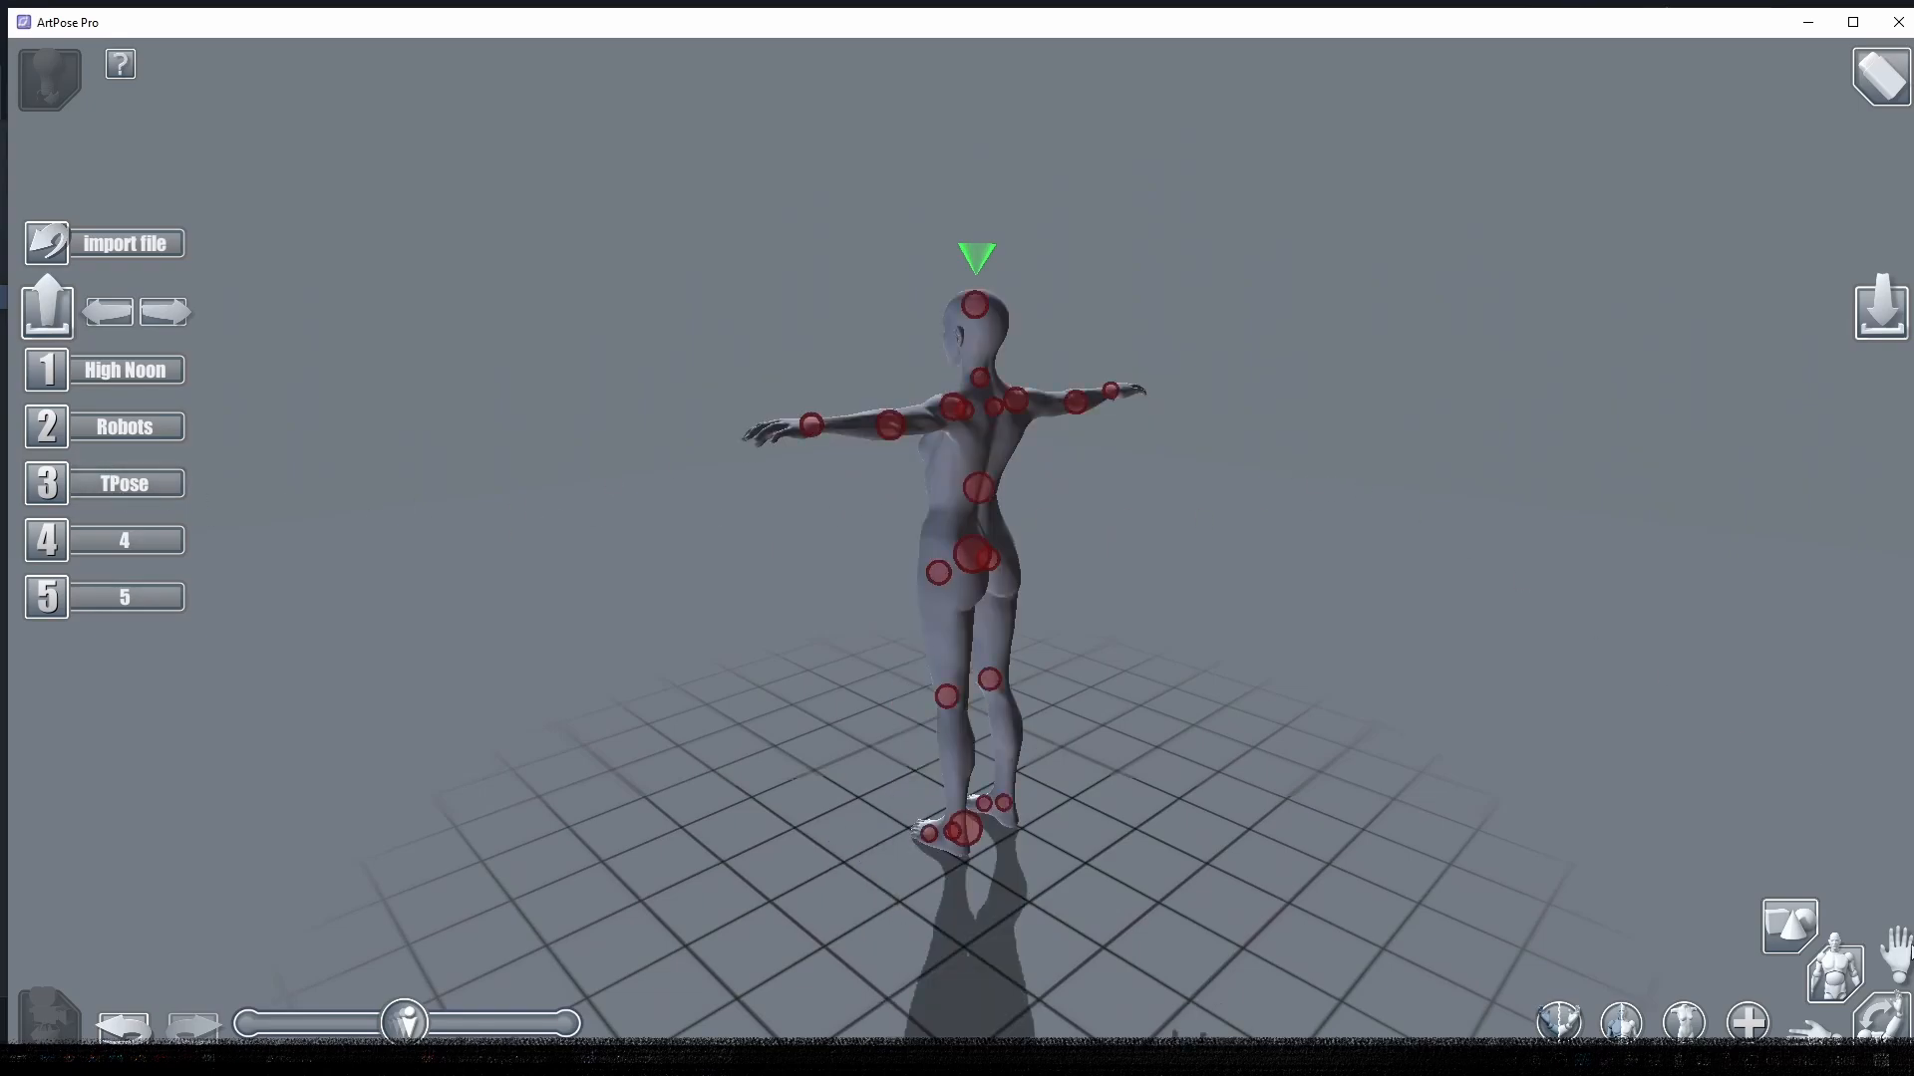
left_click(1684, 1023)
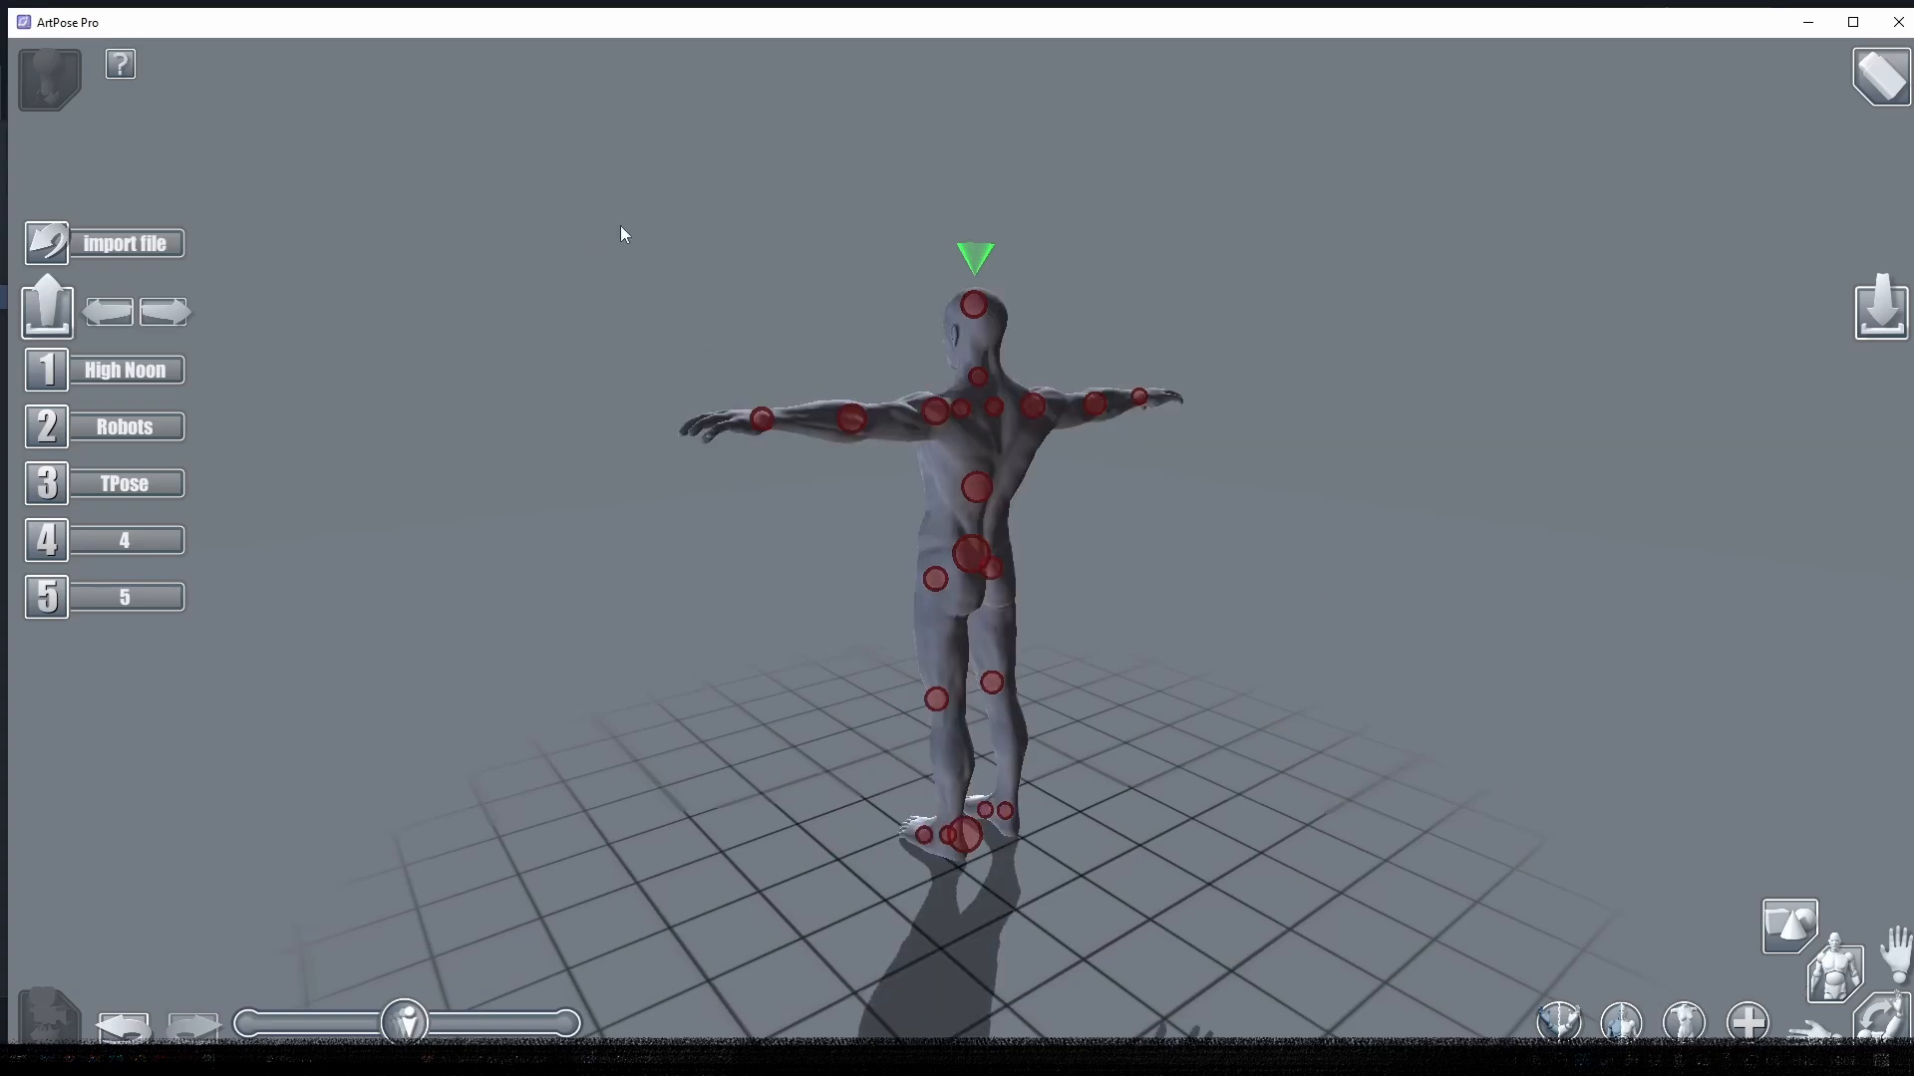
- Raise the figure's left arm from the shoulder, and rotate its left collarbone slightly
right_click_drag(825, 406, 1145, 401)
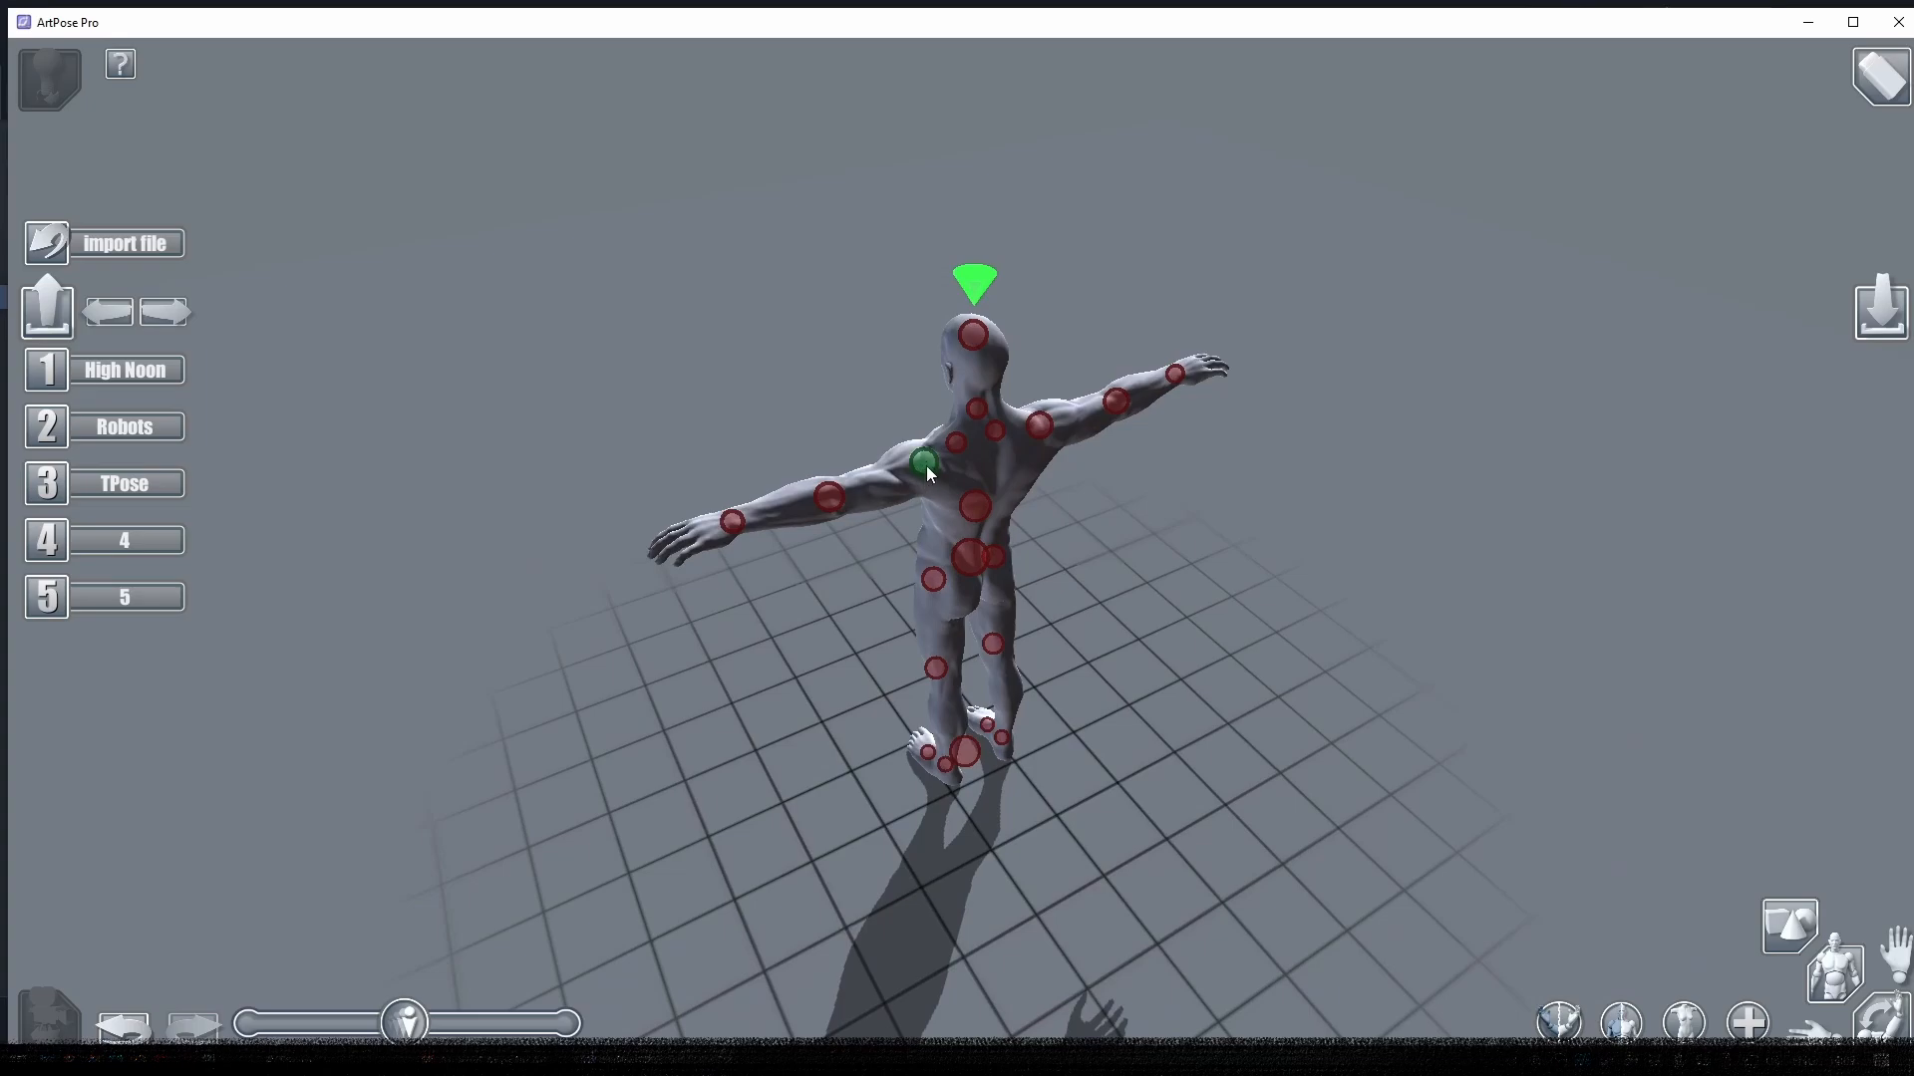
mouse_move(925, 465)
left_mouse_down()
mouse_move(403, 457)
mouse_move(853, 440)
mouse_move(368, 452)
mouse_move(786, 425)
mouse_move(953, 470)
left_mouse_up()
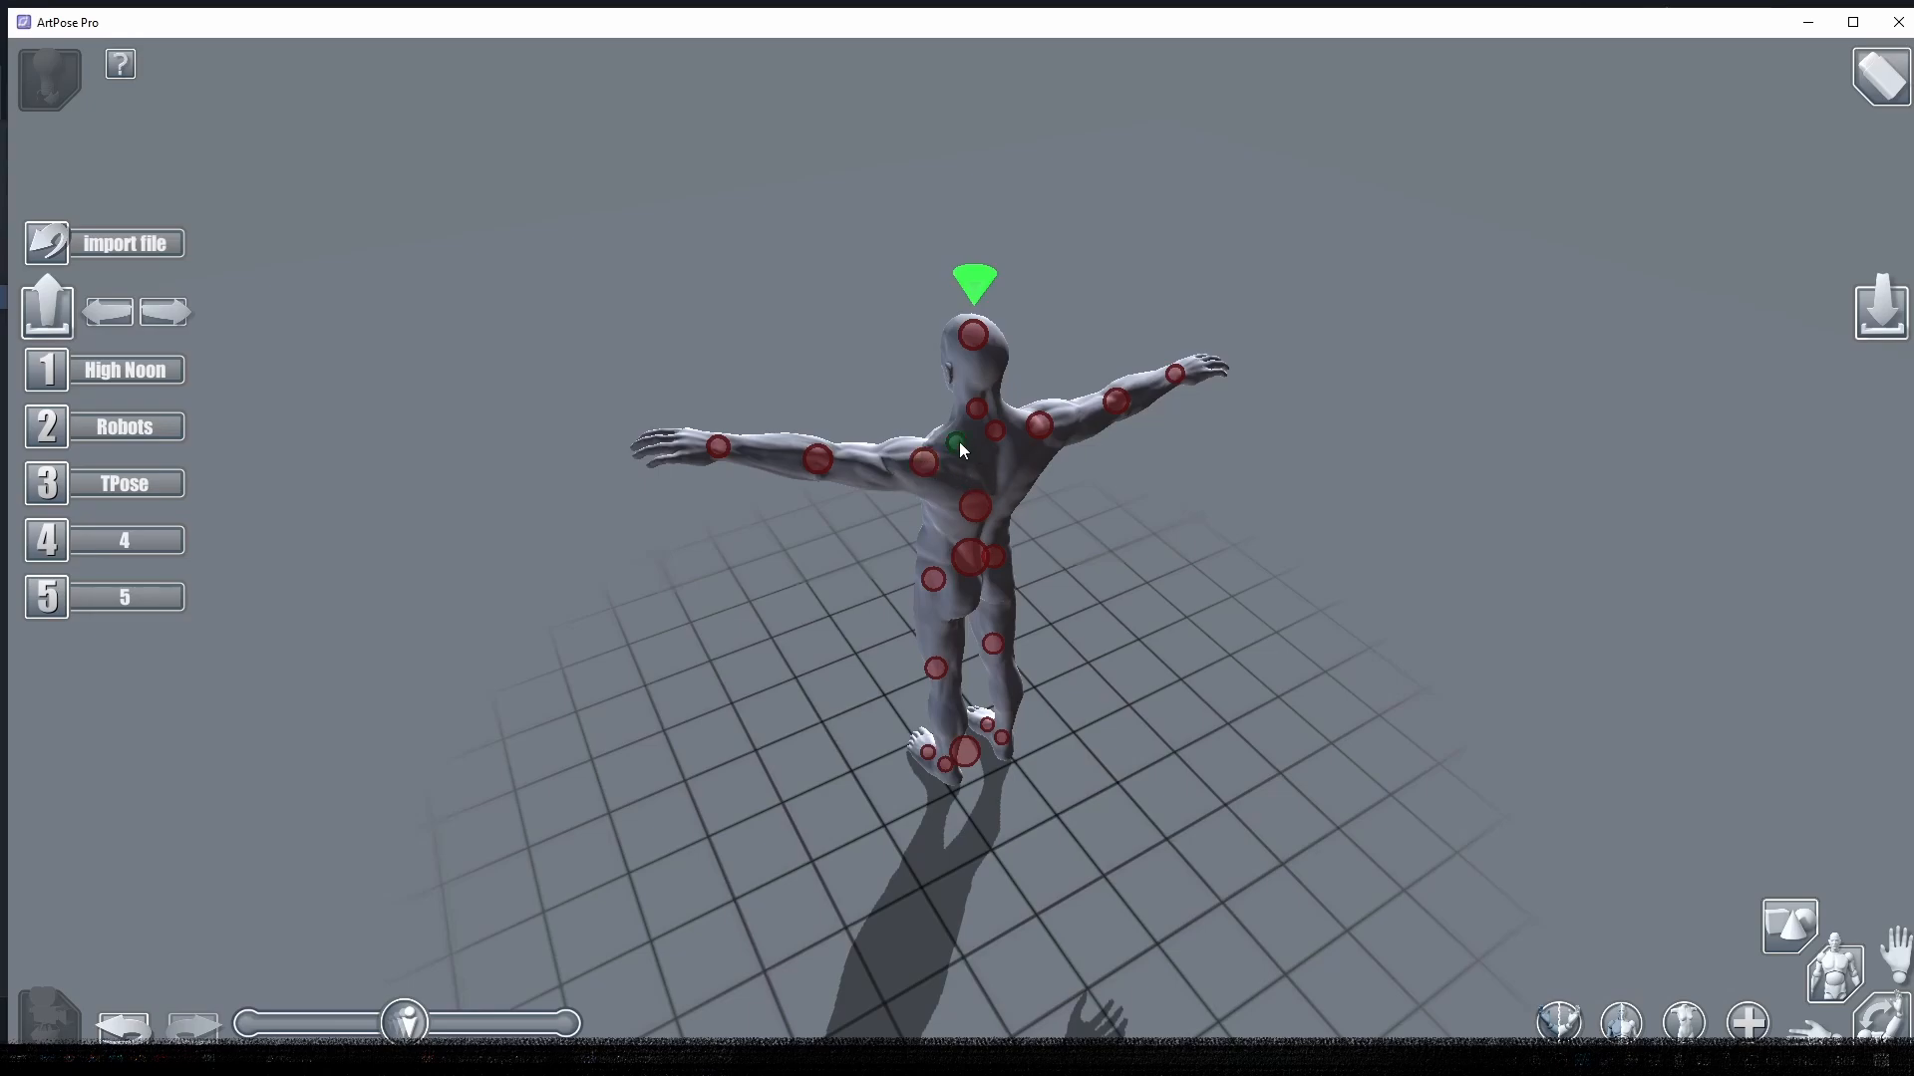
mouse_move(959, 440)
left_mouse_down()
mouse_move(239, 432)
mouse_move(653, 461)
mouse_move(963, 435)
mouse_move(259, 446)
mouse_move(965, 456)
mouse_move(933, 457)
left_mouse_up()
left_click_drag(626, 459, 810, 576)
left_click_drag(969, 449, 871, 490)
left_click(1016, 398)
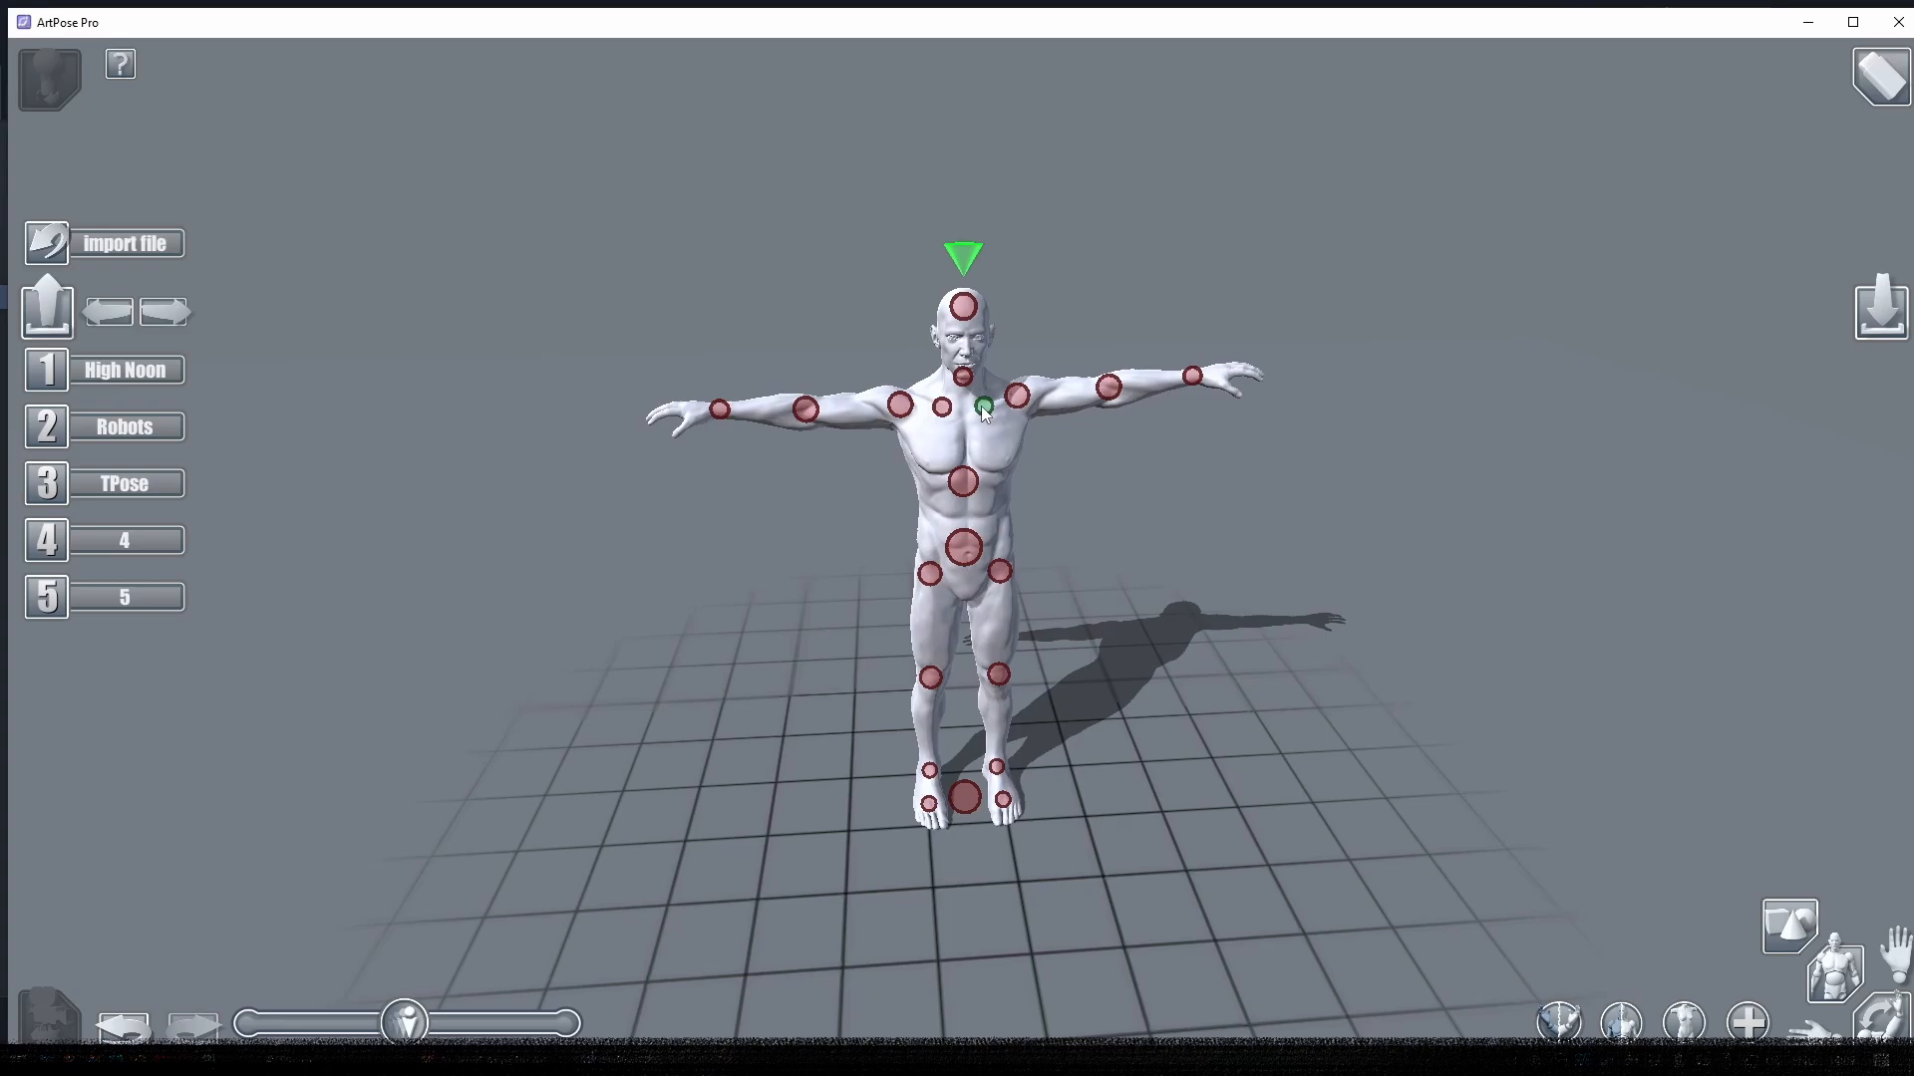
left_click_drag(984, 411, 1080, 443)
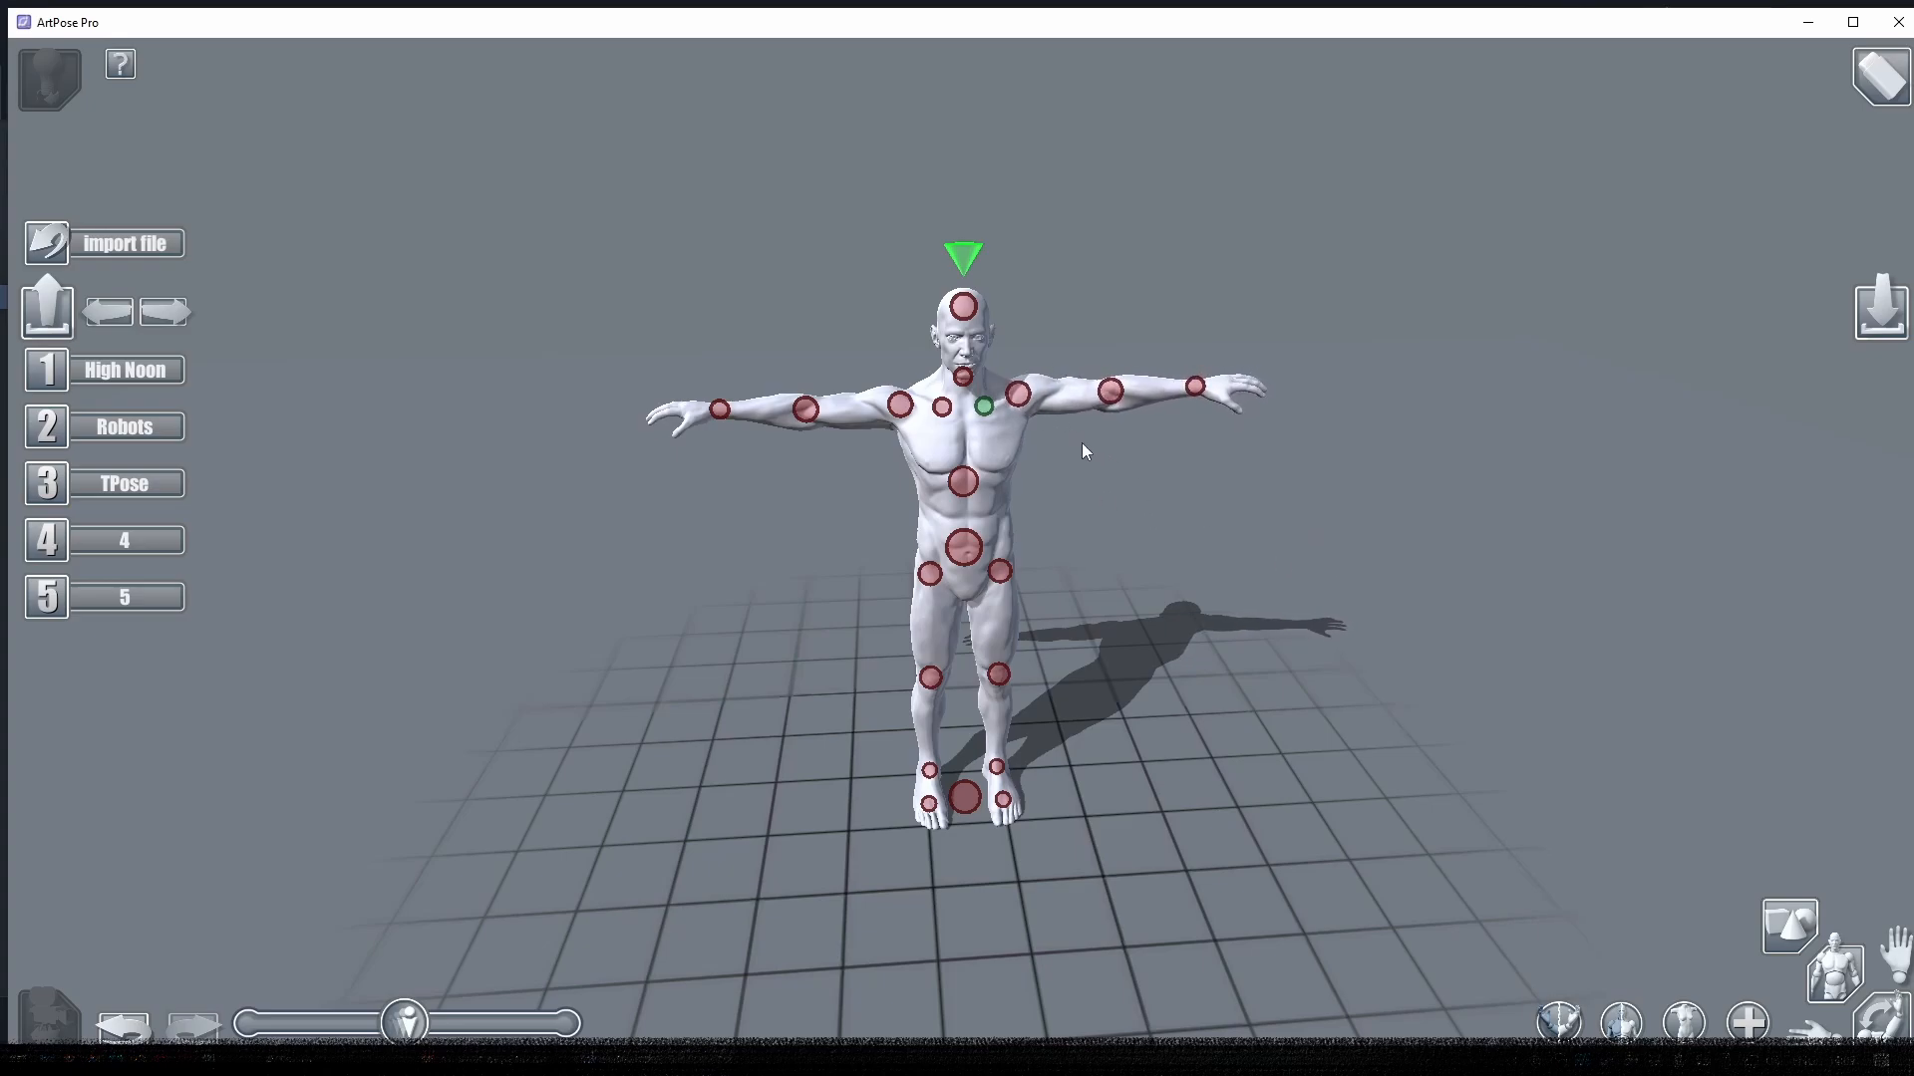
- Rotate the figure's left hand slightly at the wrist, and flex the toes of its left foot
left_click(1197, 388)
mouse_move(1196, 386)
left_mouse_down()
mouse_move(1174, 387)
mouse_move(1302, 357)
mouse_move(1210, 405)
mouse_move(1180, 385)
mouse_move(1218, 407)
left_mouse_up()
left_click(1000, 768)
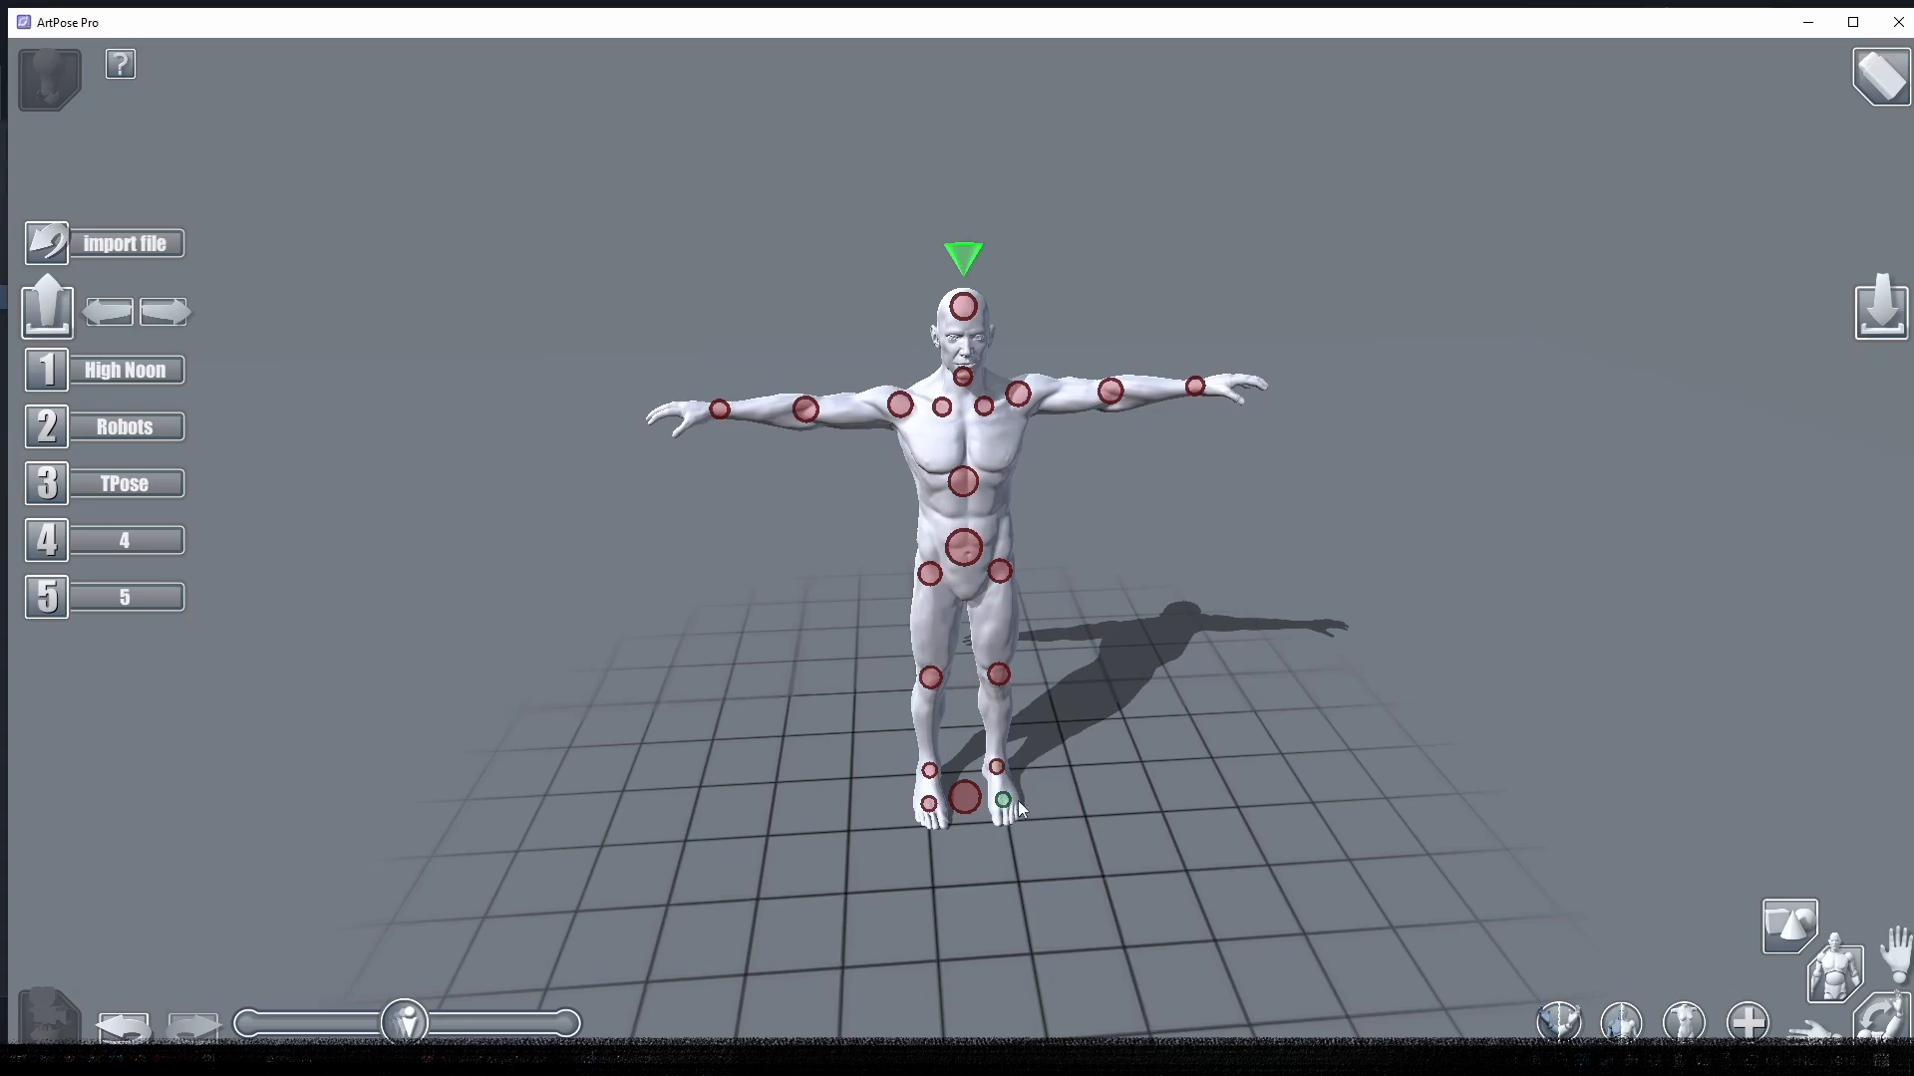
mouse_move(1018, 799)
right_mouse_down()
mouse_move(1077, 791)
mouse_move(995, 780)
right_mouse_up()
mouse_move(965, 851)
left_mouse_down()
mouse_move(997, 811)
mouse_move(937, 863)
left_mouse_up()
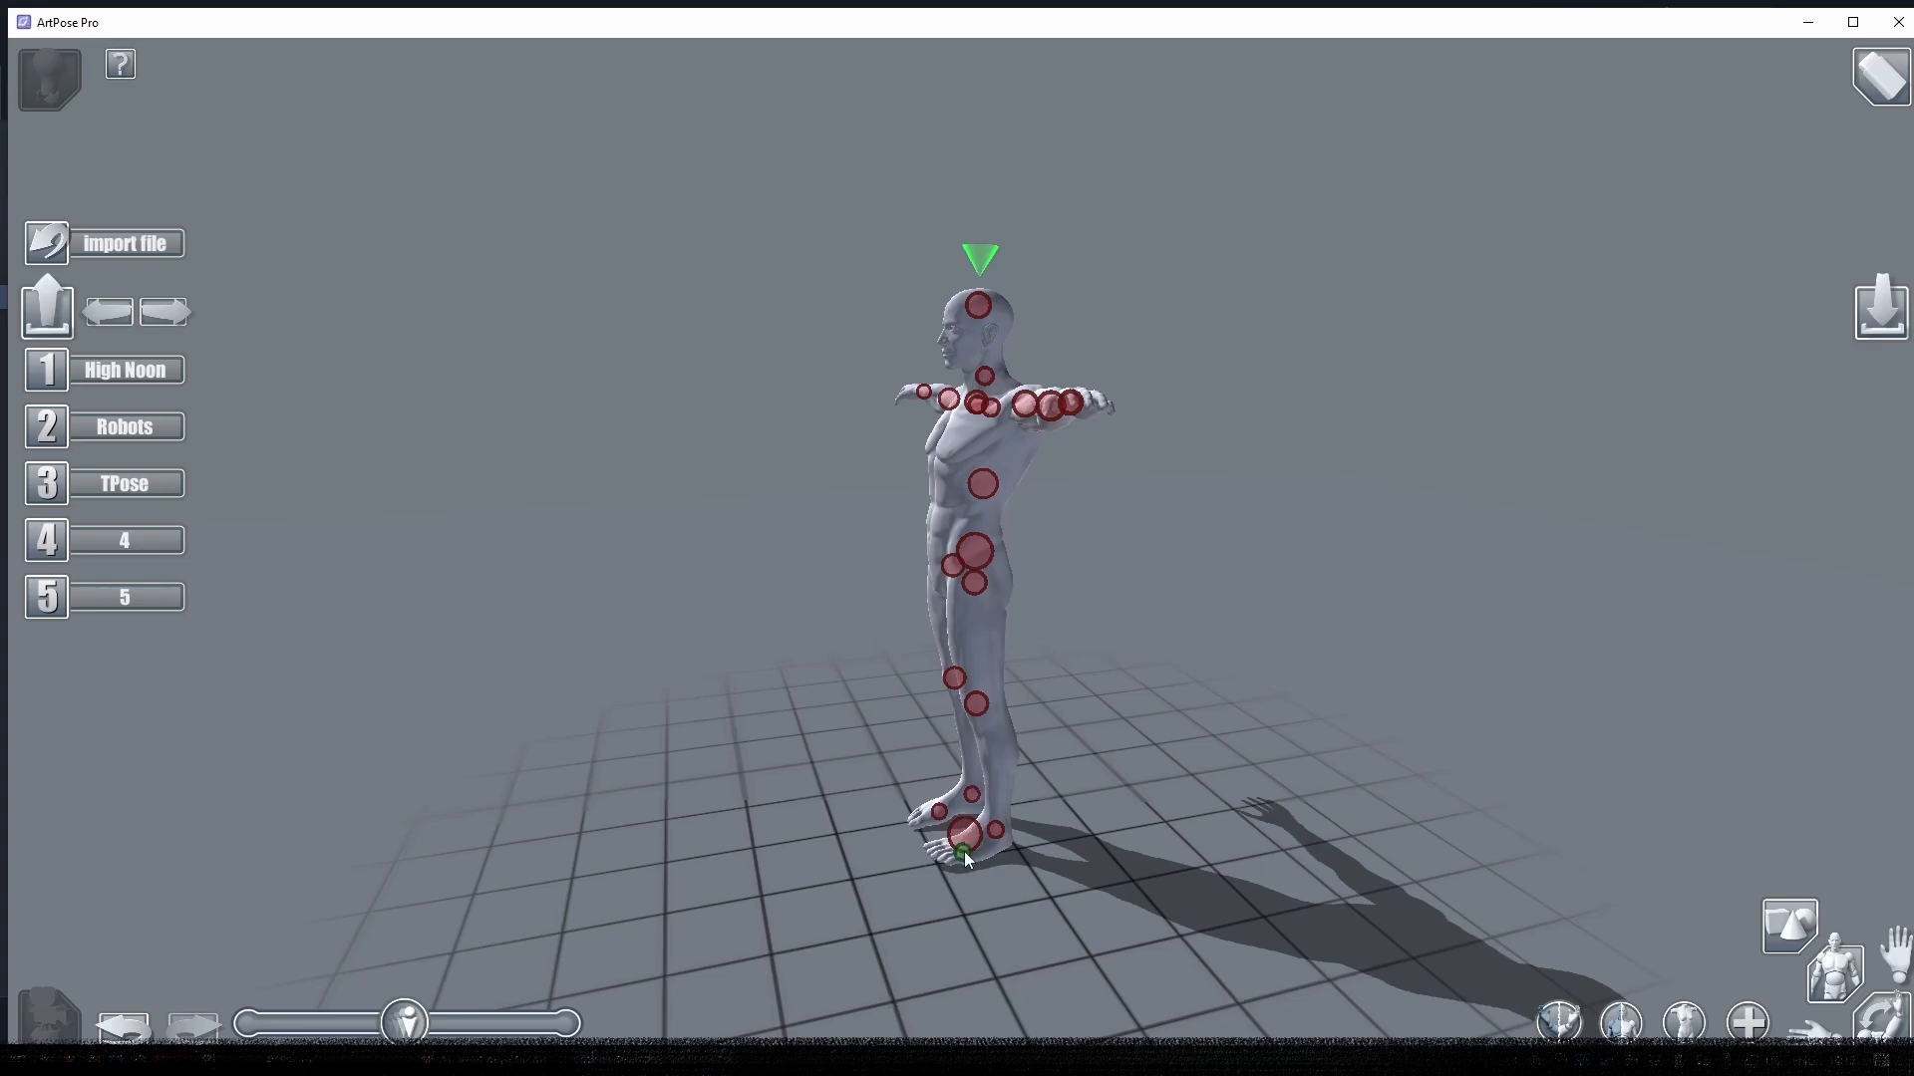
mouse_move(978, 876)
left_mouse_down()
mouse_move(1103, 842)
mouse_move(851, 851)
mouse_move(1044, 849)
mouse_move(977, 864)
left_mouse_up()
left_click_drag(1131, 892, 1260, 901)
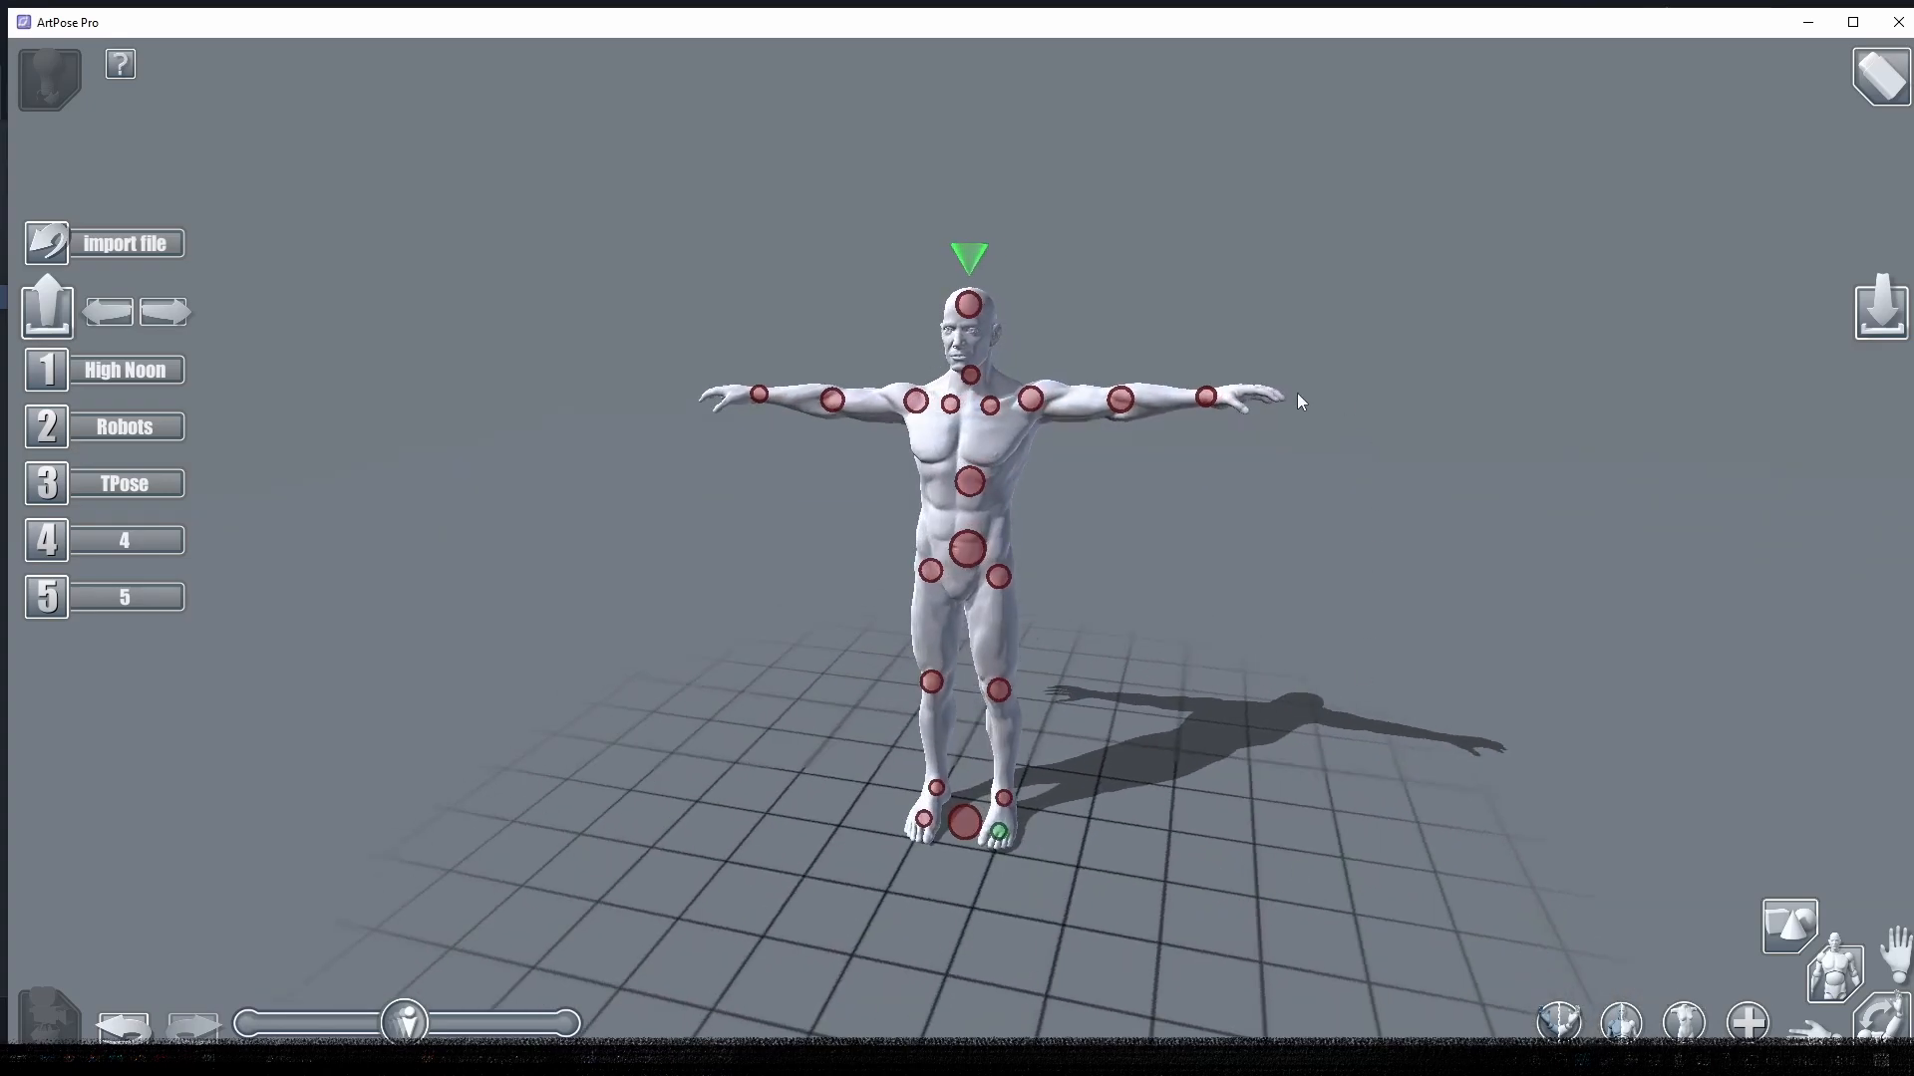
- Cycle the figure's left hand through the preset hand poses, including the closed fist
left_click(1906, 970)
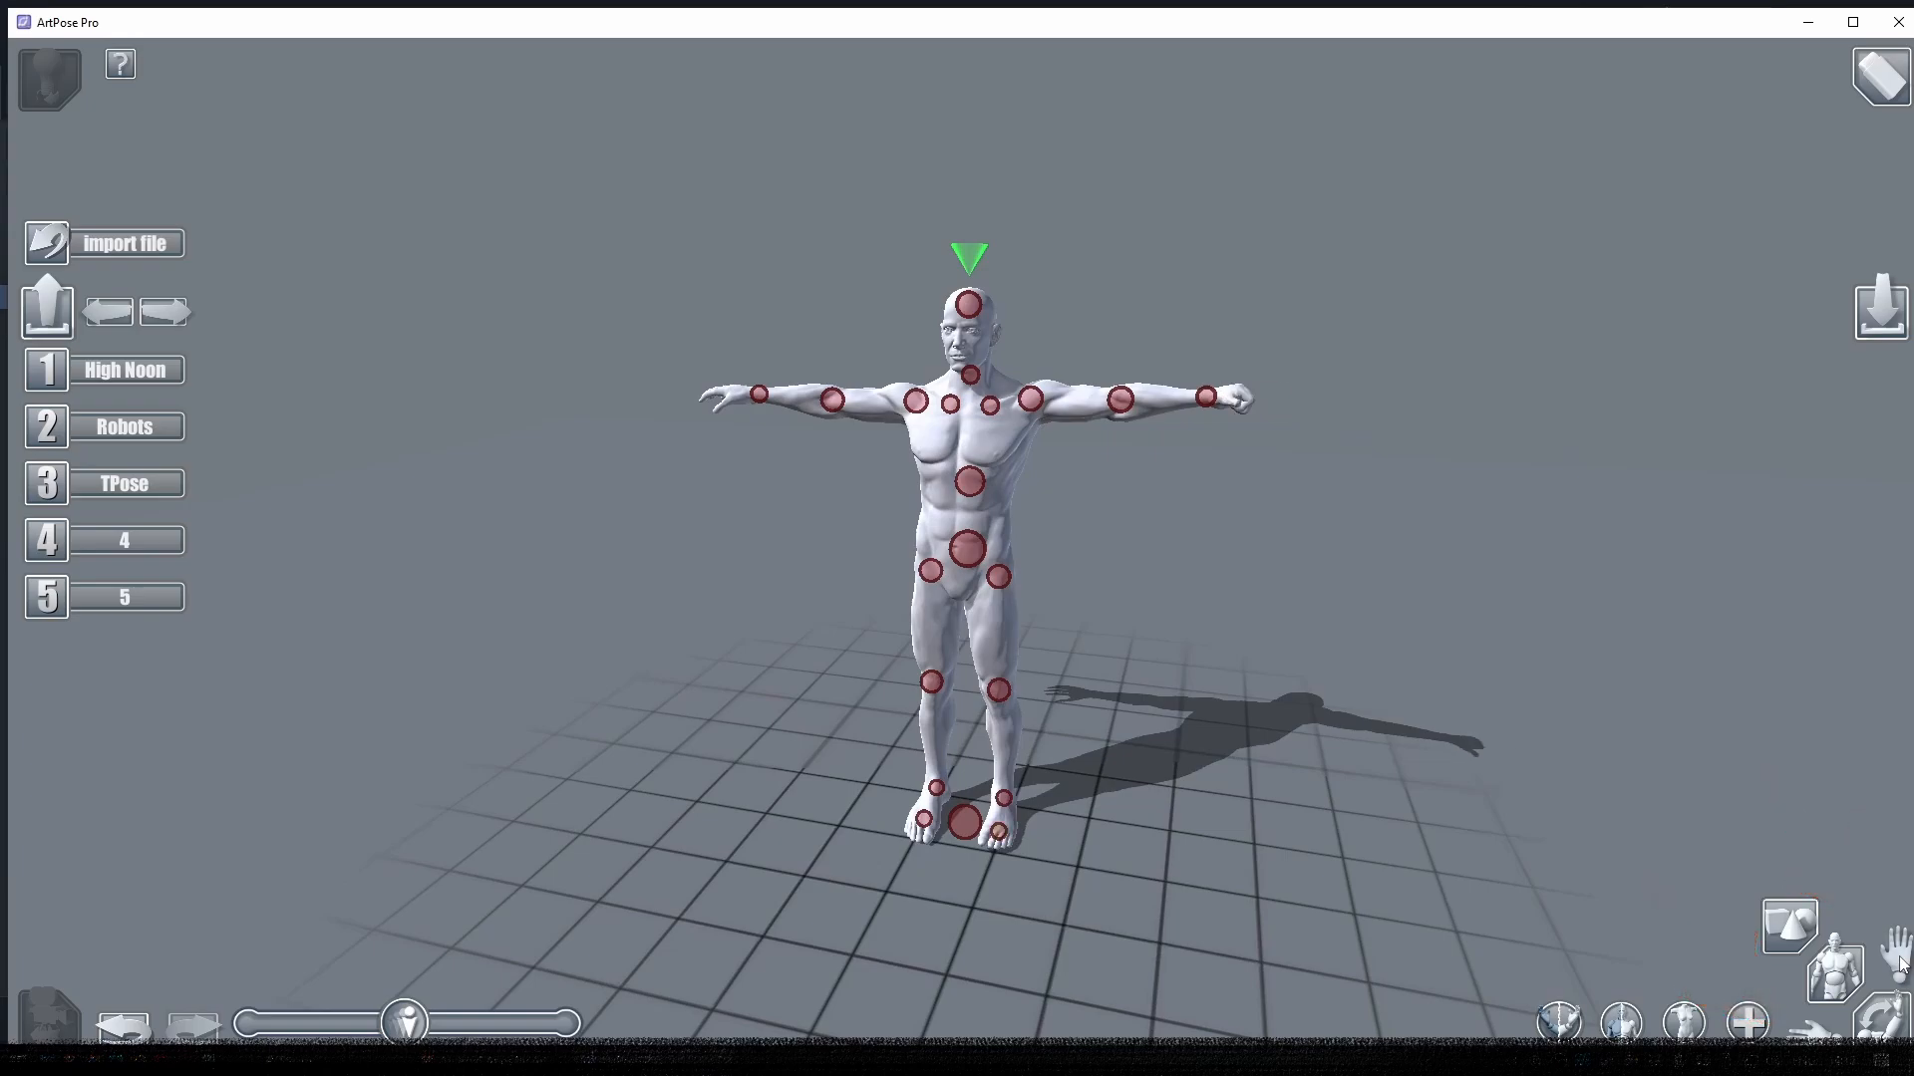
left_click(1903, 965)
left_click(1903, 964)
left_click(1903, 964)
left_click(1902, 964)
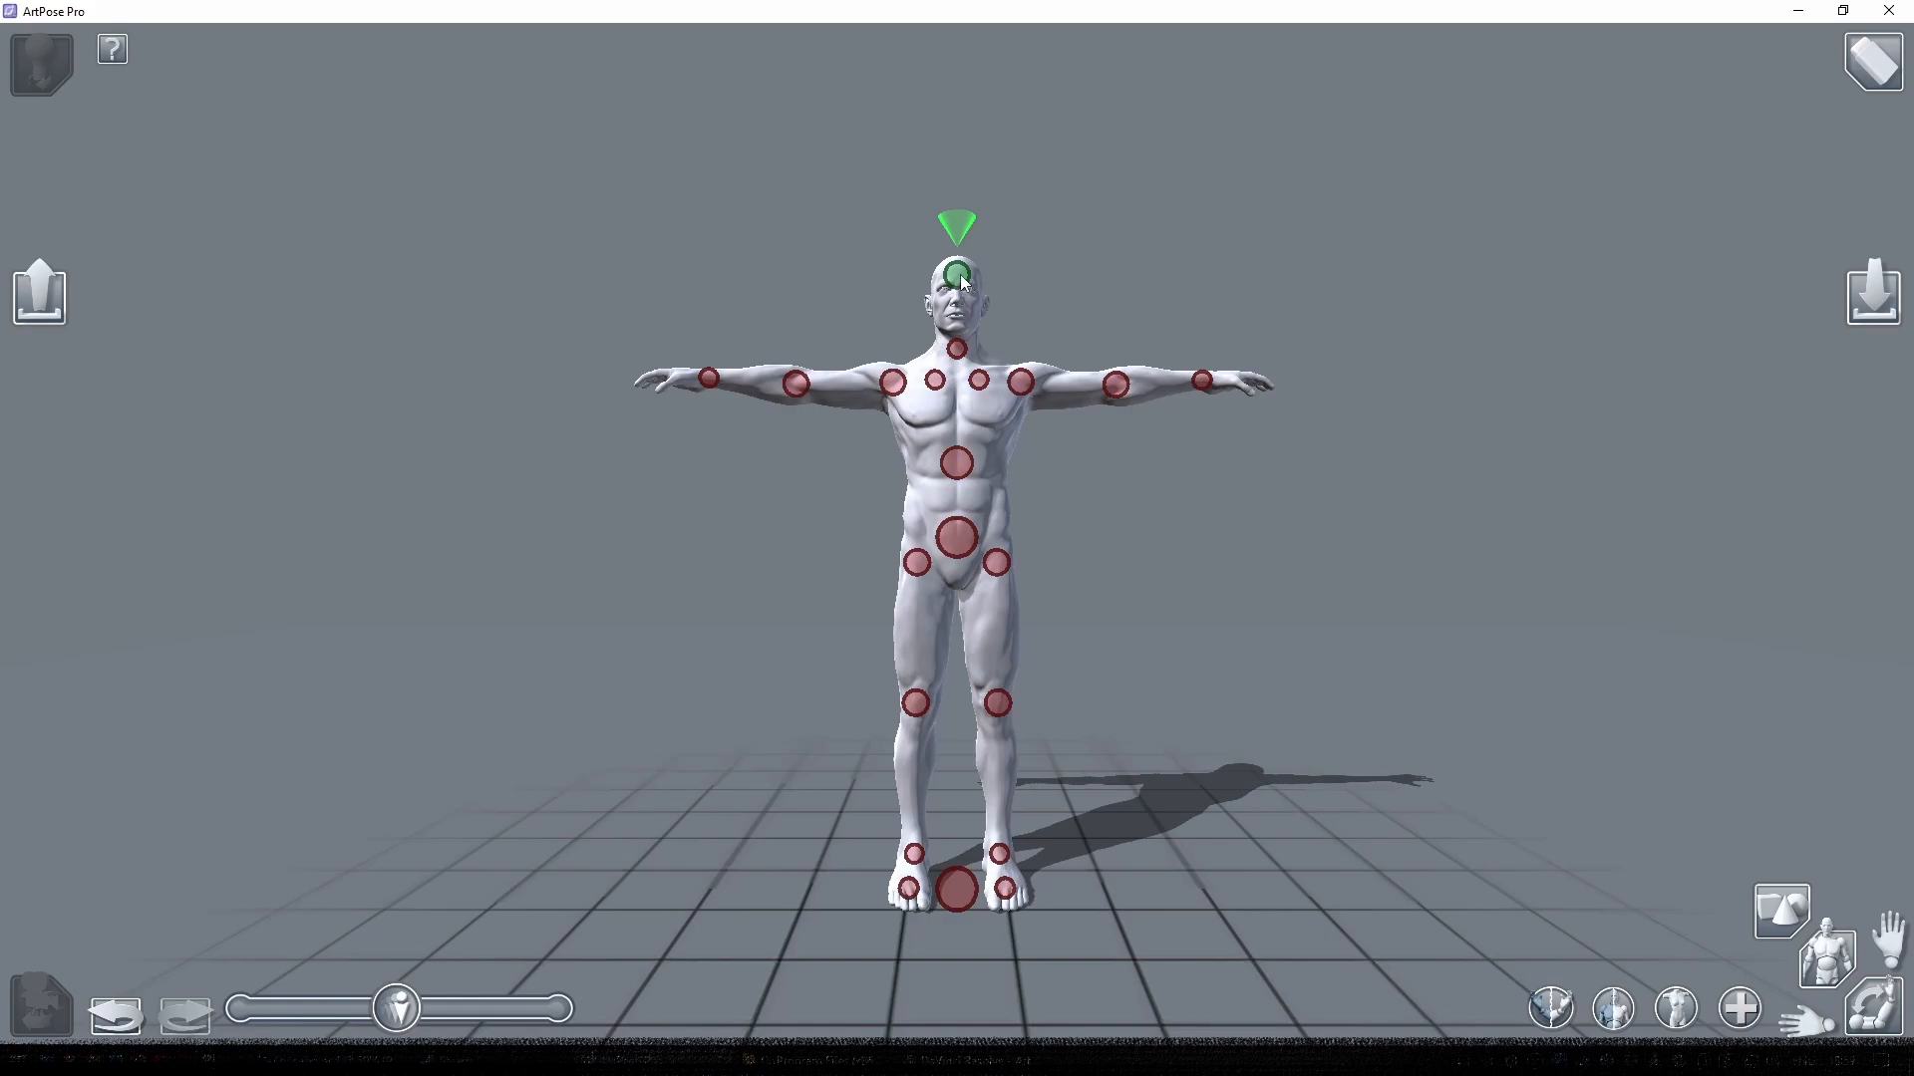
- Tilt the figure's head back, and rotate it from the neck joint
mouse_move(961, 275)
left_mouse_down()
mouse_move(1007, 282)
mouse_move(955, 279)
mouse_move(959, 236)
mouse_move(970, 312)
mouse_move(816, 214)
mouse_move(972, 301)
left_mouse_up()
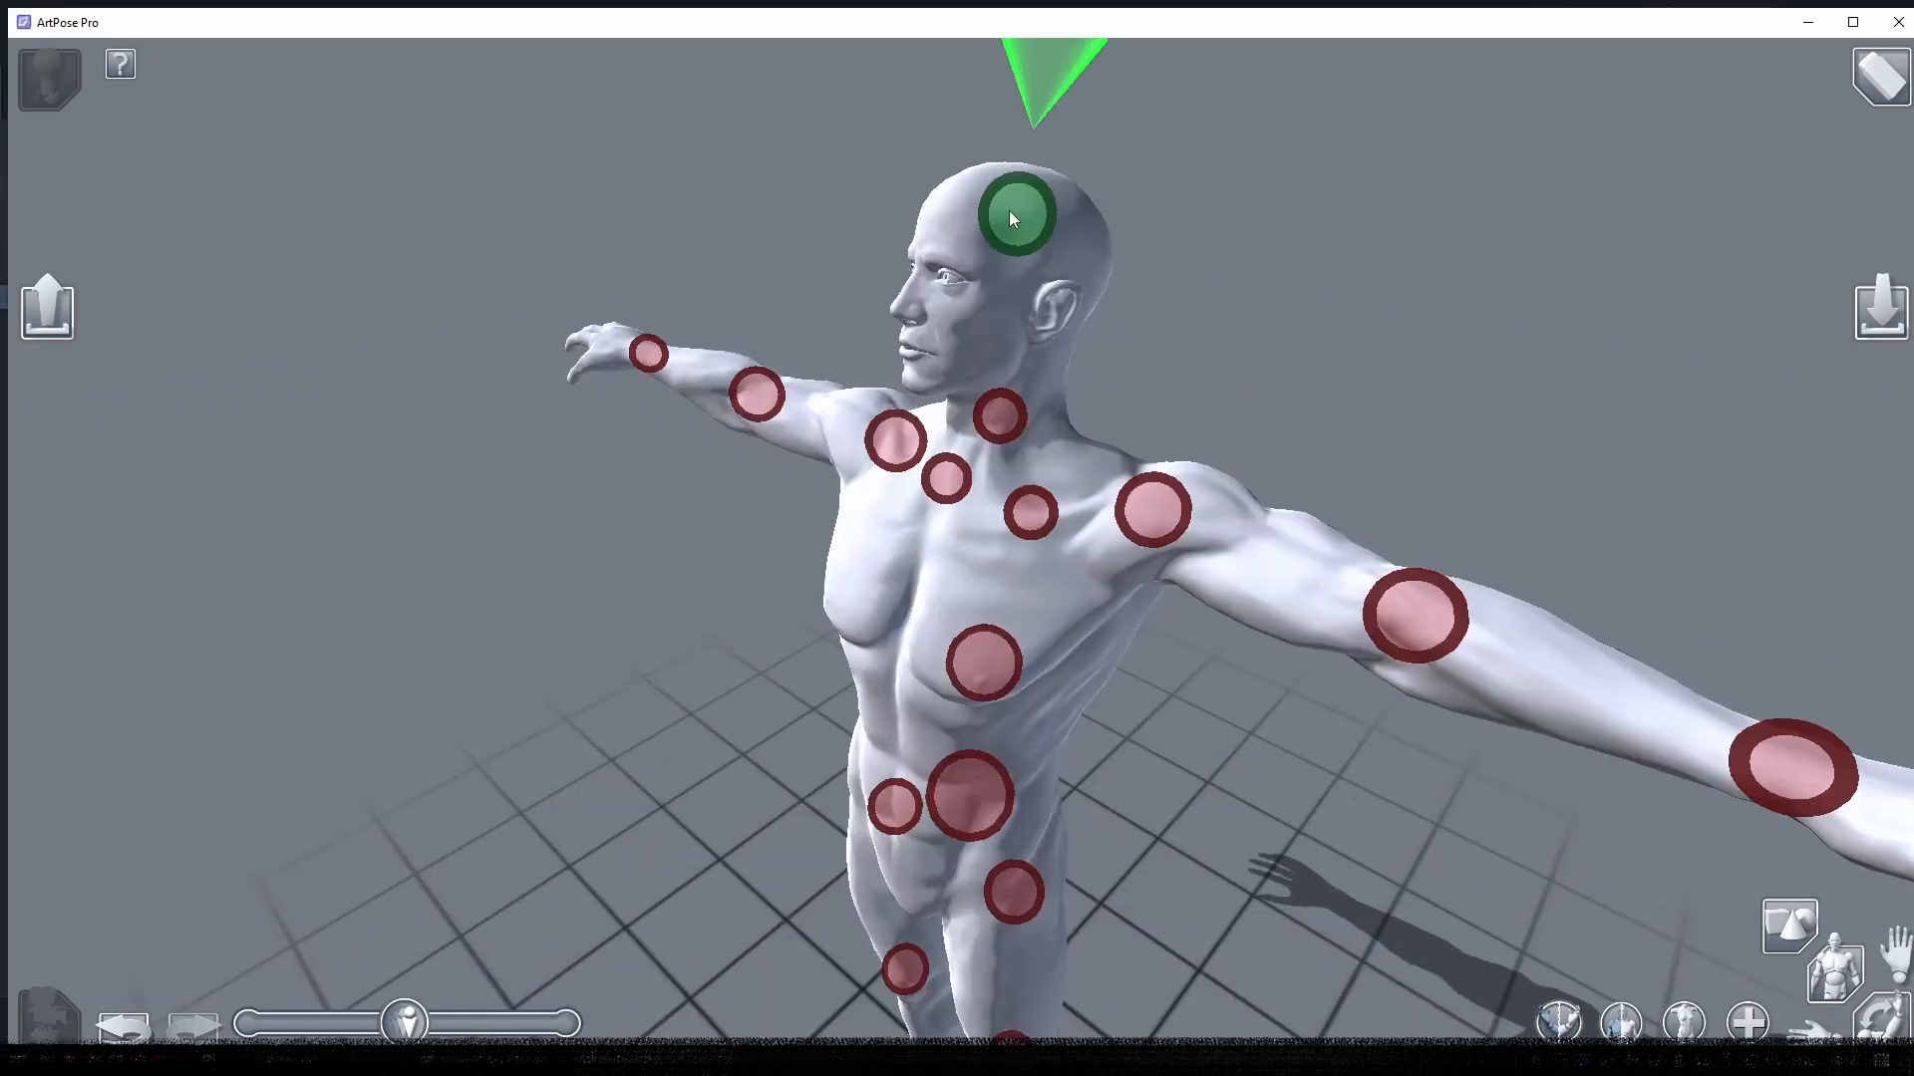
left_click_drag(1008, 211, 1053, 283)
left_click_drag(1004, 412, 867, 423)
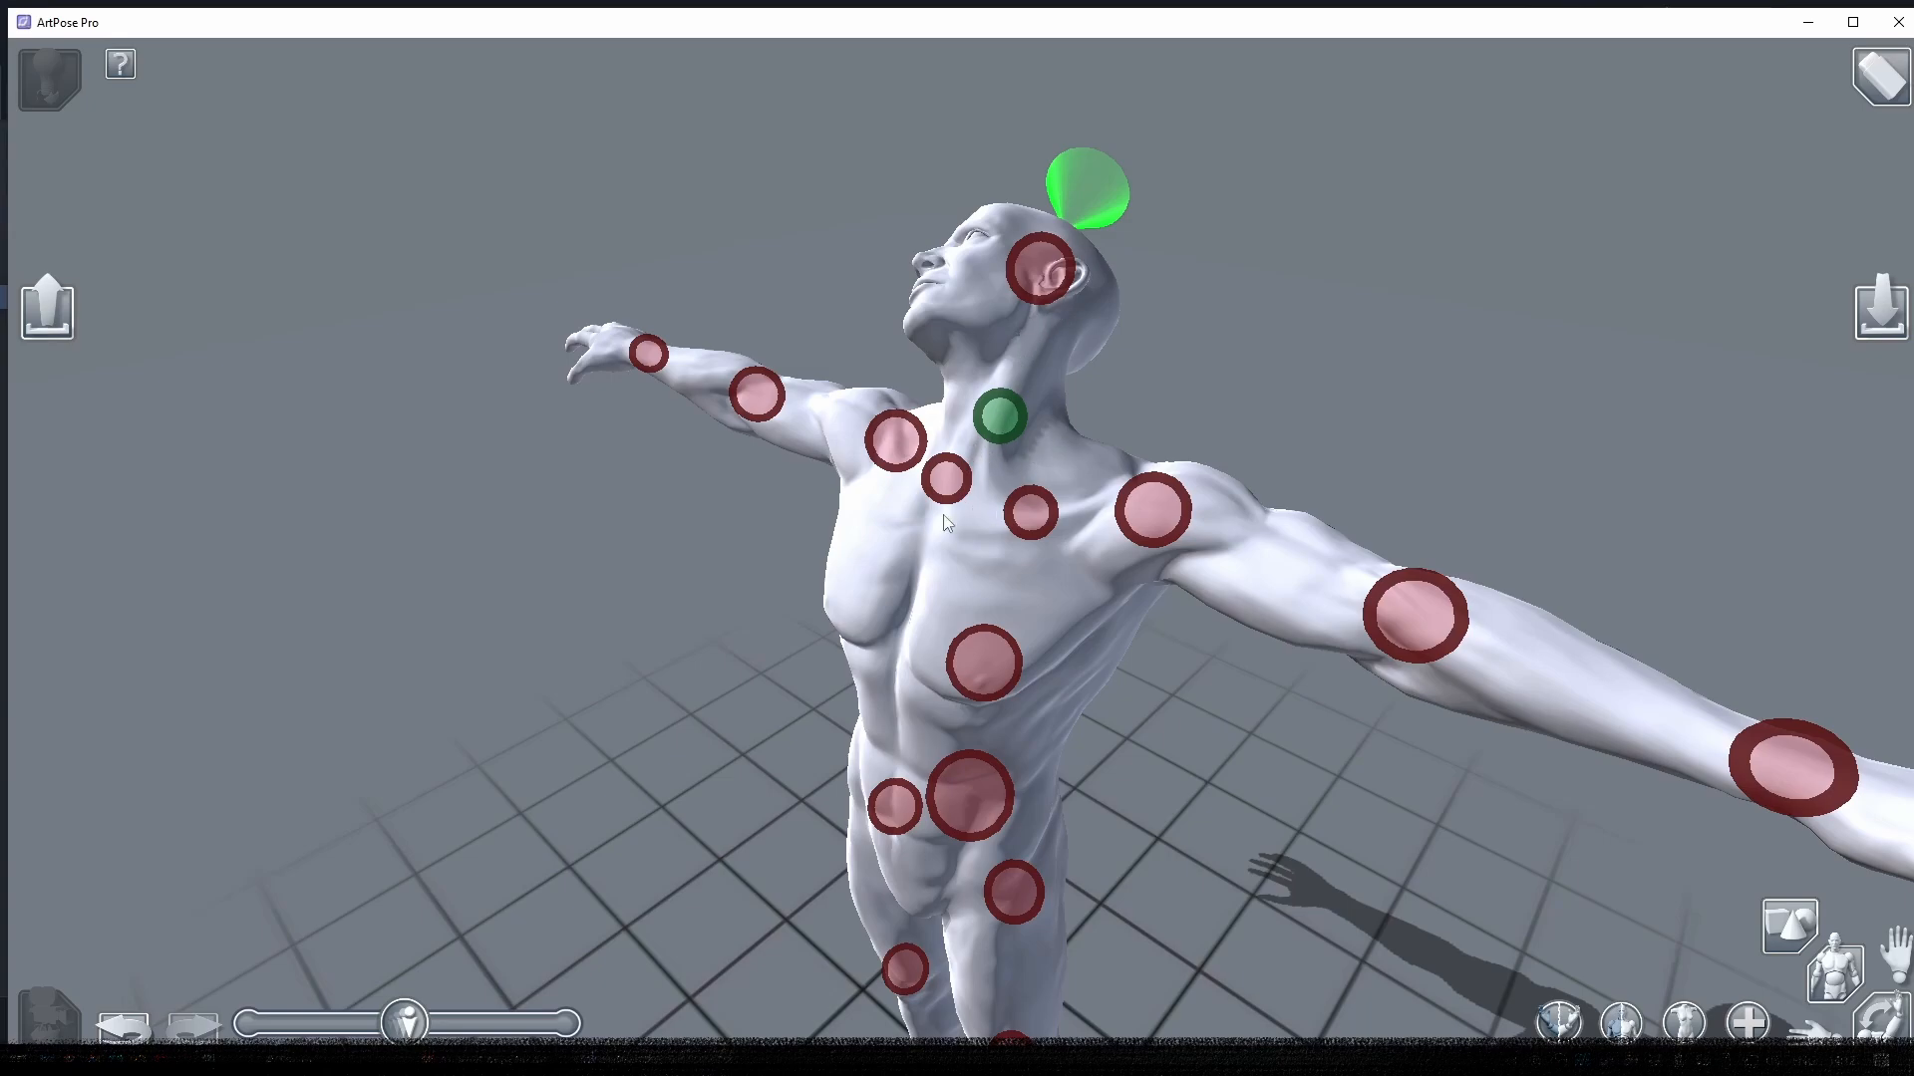
left_click_drag(1007, 416, 0, 416)
left_click(1107, 286)
left_click_drag(1125, 296, 690, 323)
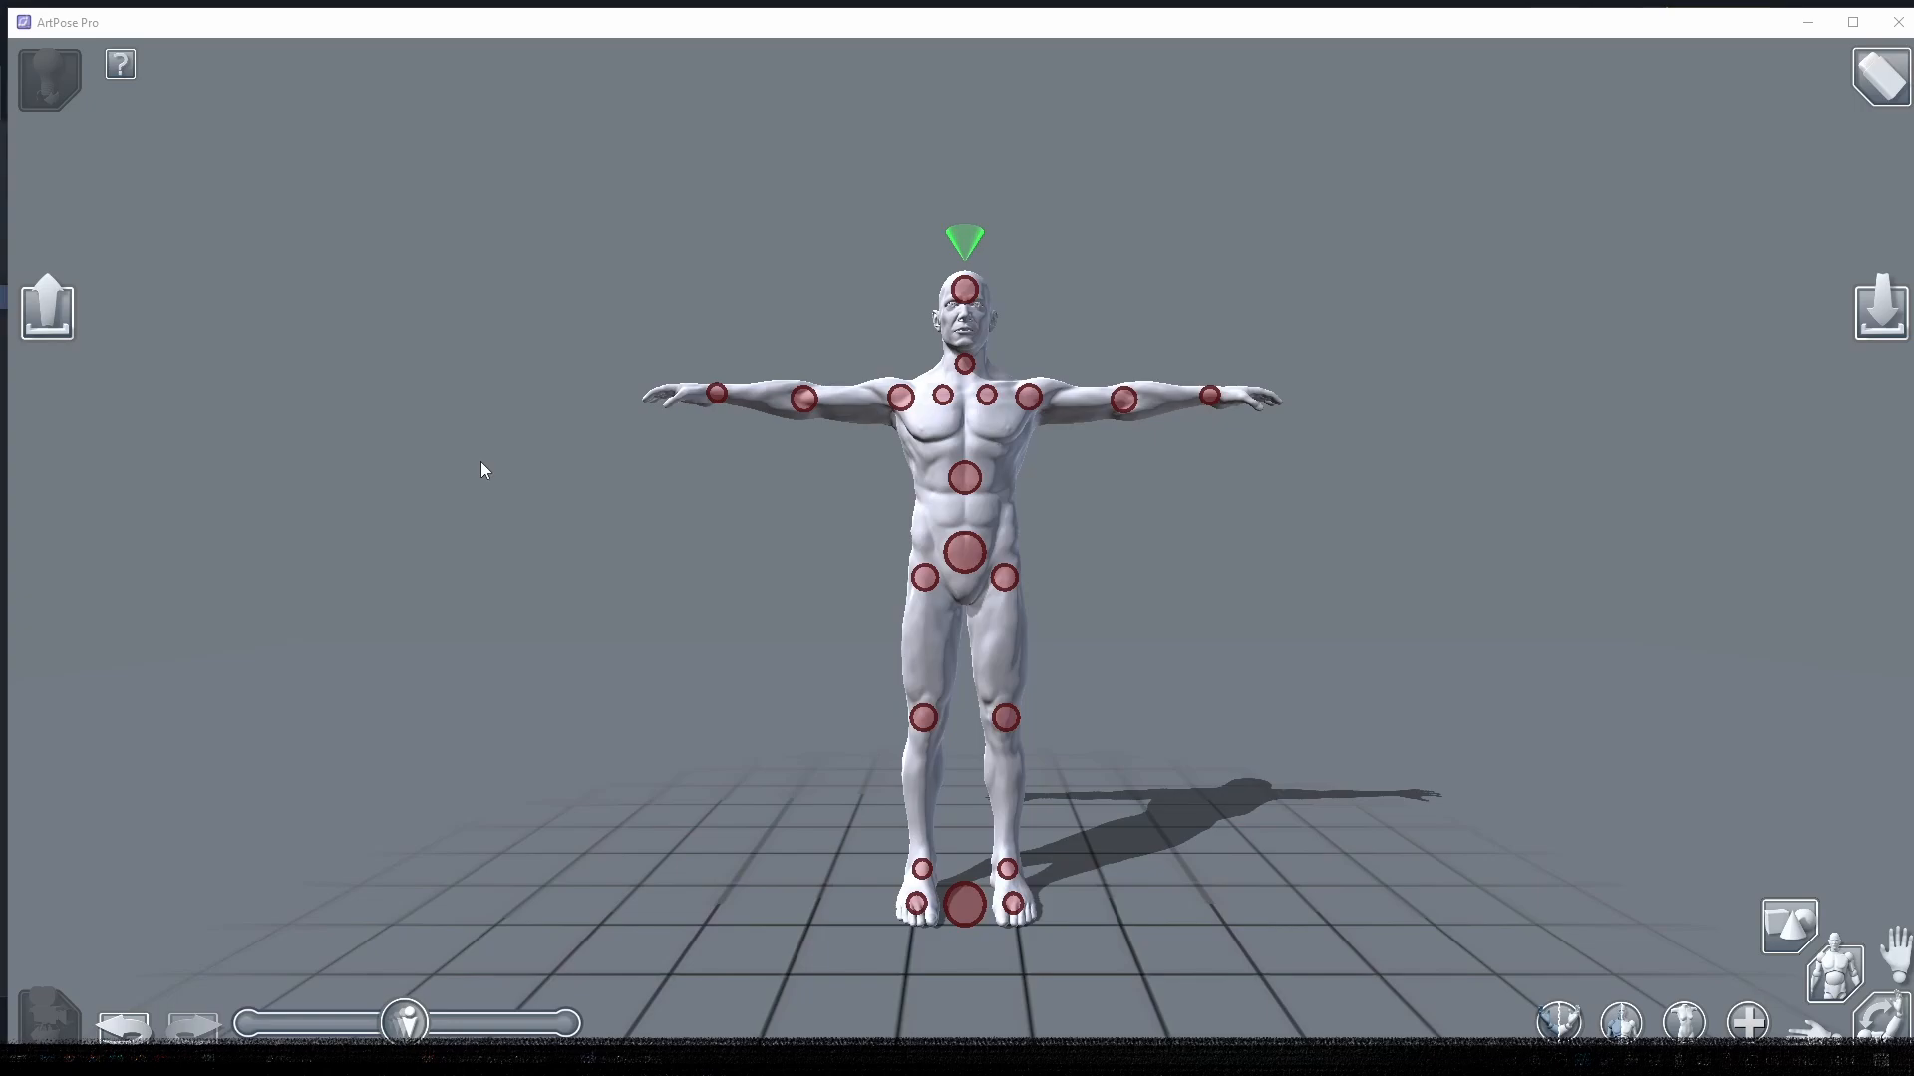
- Switch to the lighting mode and try the short hairstyle on the figure before returning it to bald
left_click(37, 88)
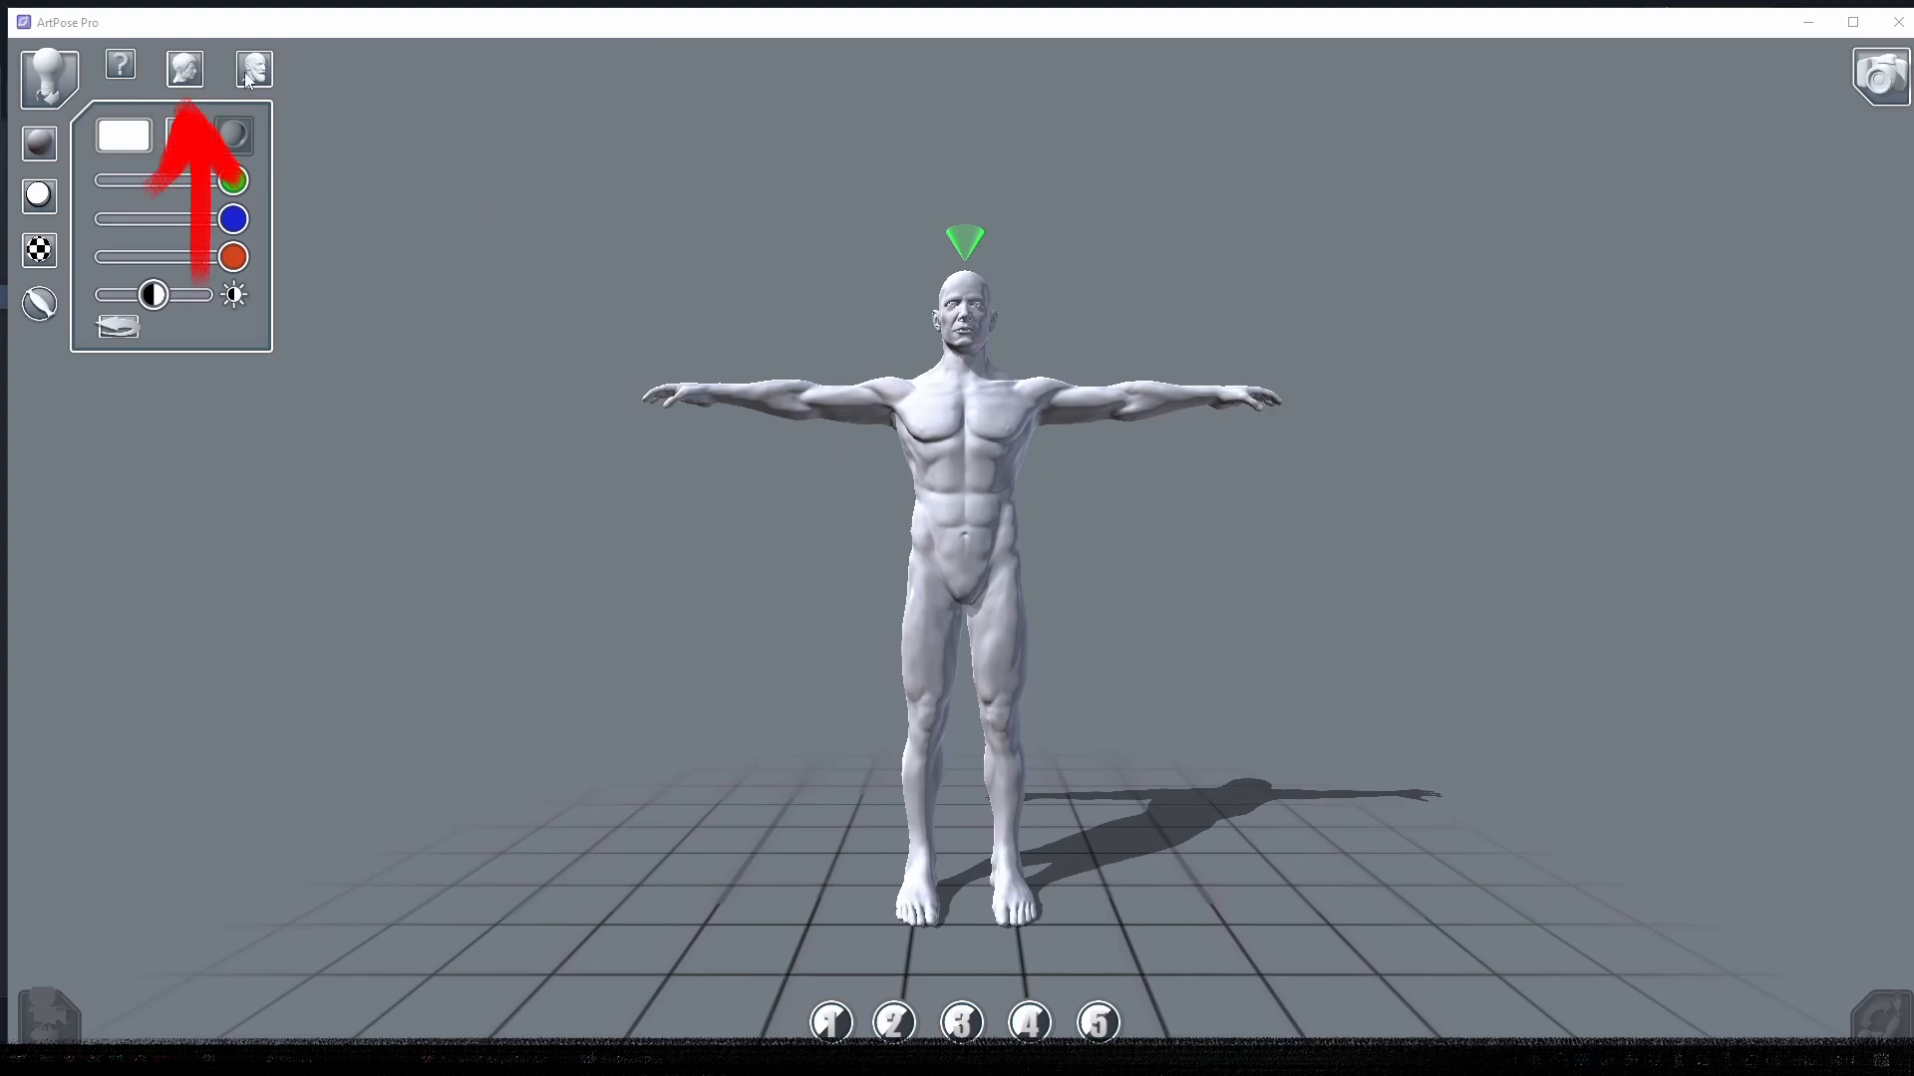
left_click(189, 76)
left_click(190, 77)
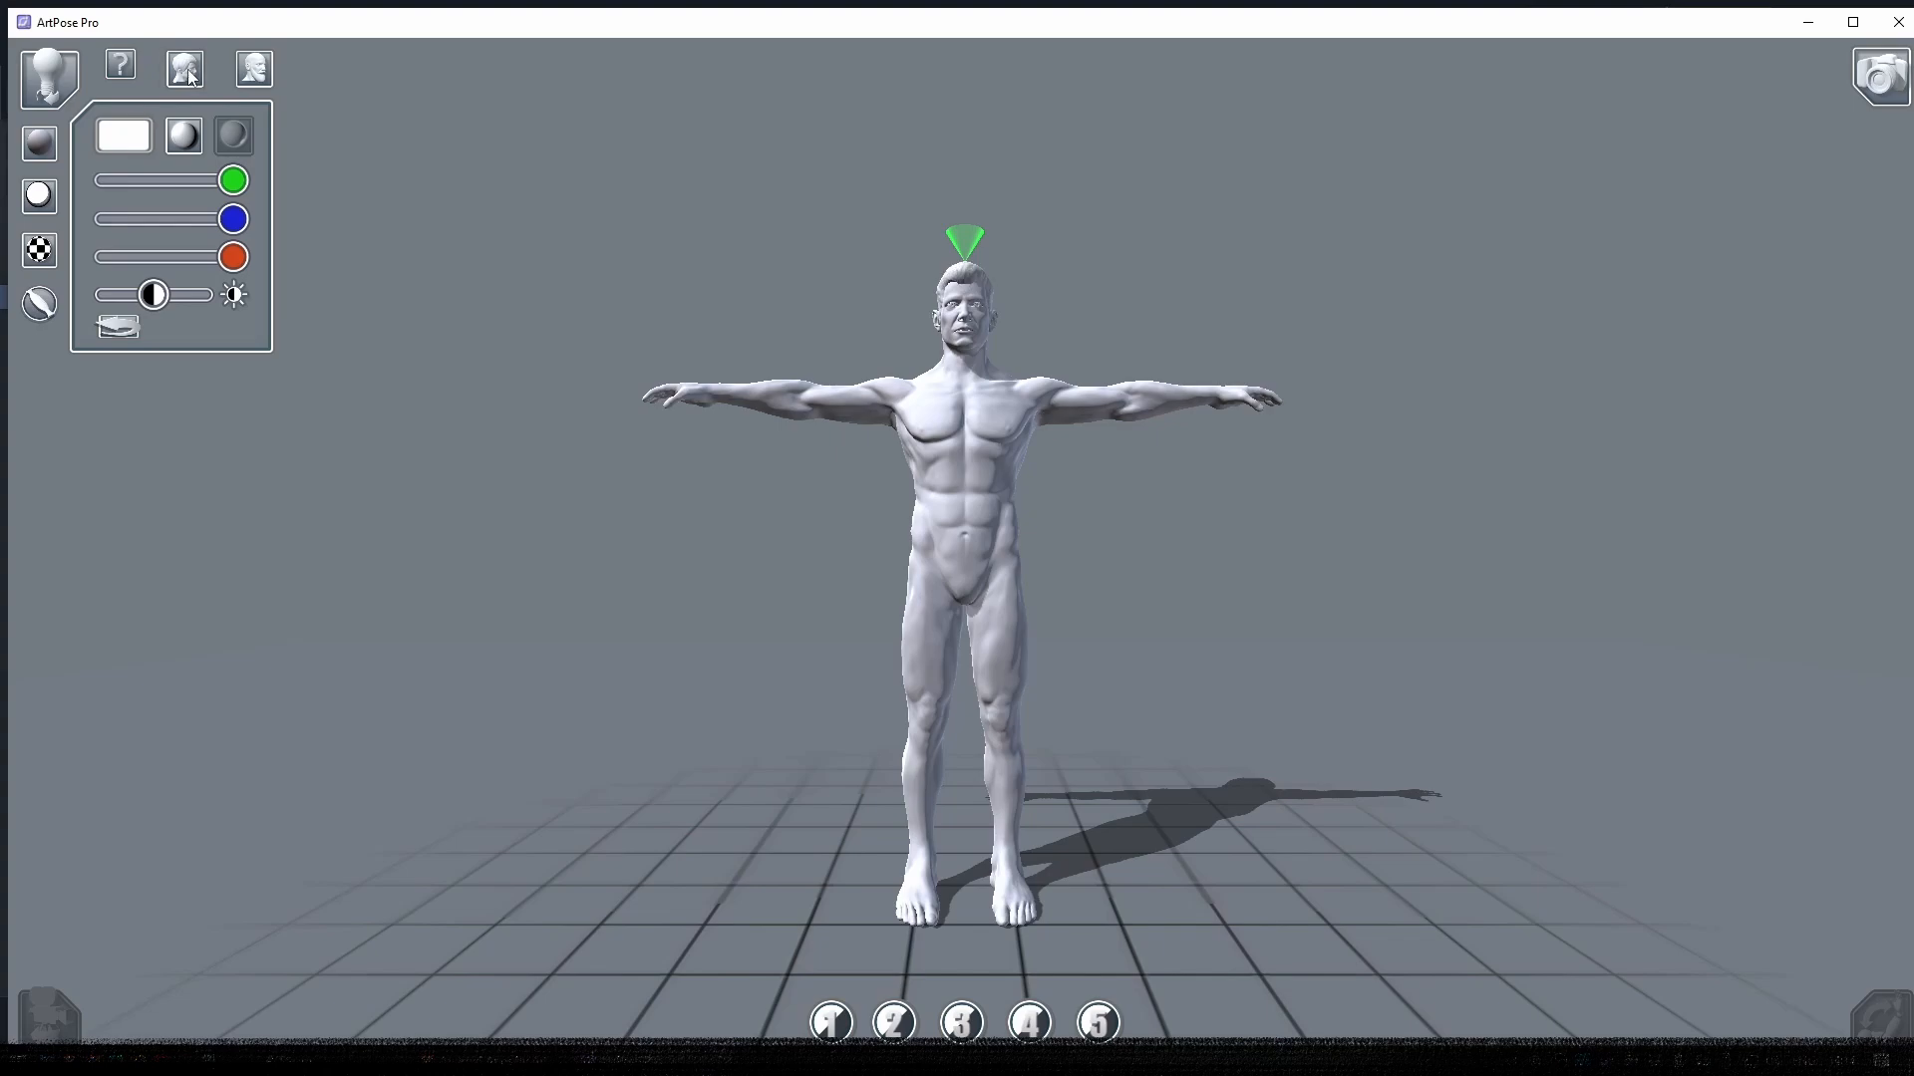
left_click(265, 75)
left_click(265, 75)
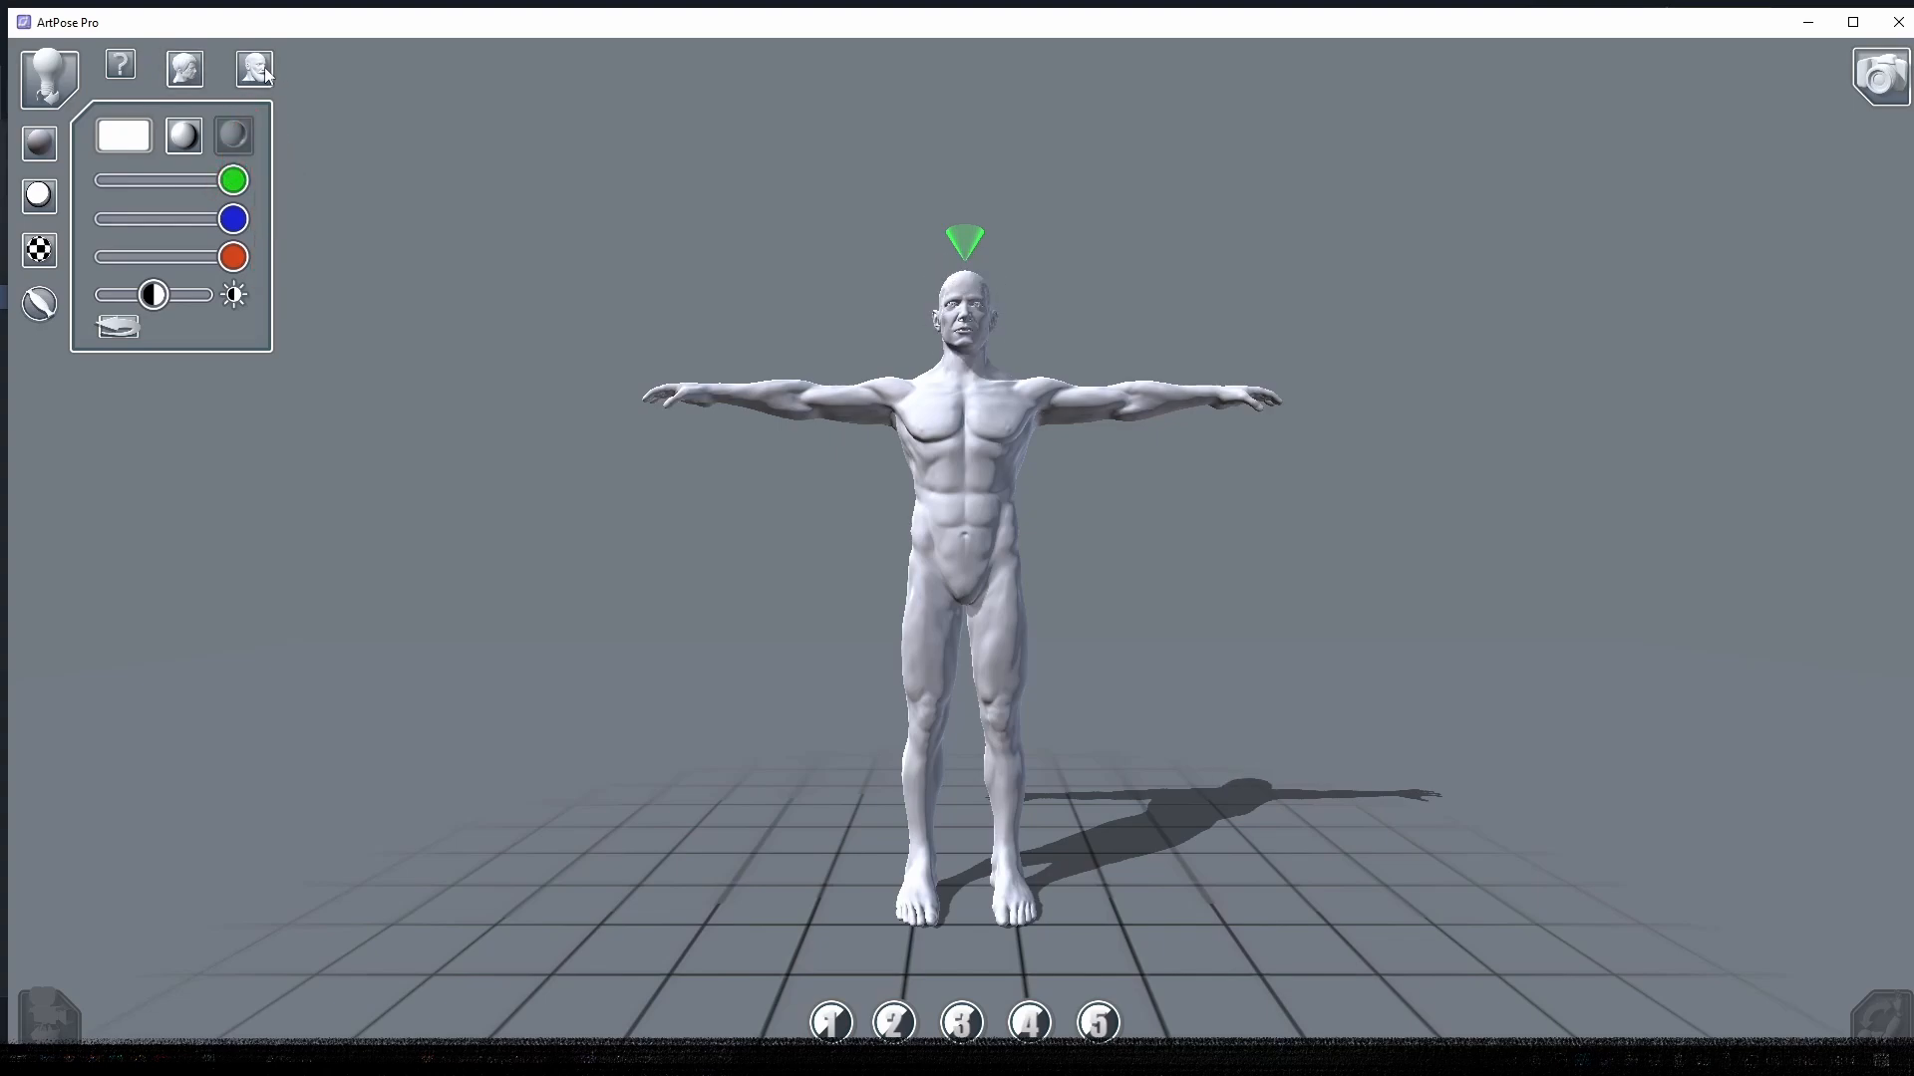
- Preview the figure's muscle anatomy, and its silhouette in white on black and in black on white
left_click(40, 305)
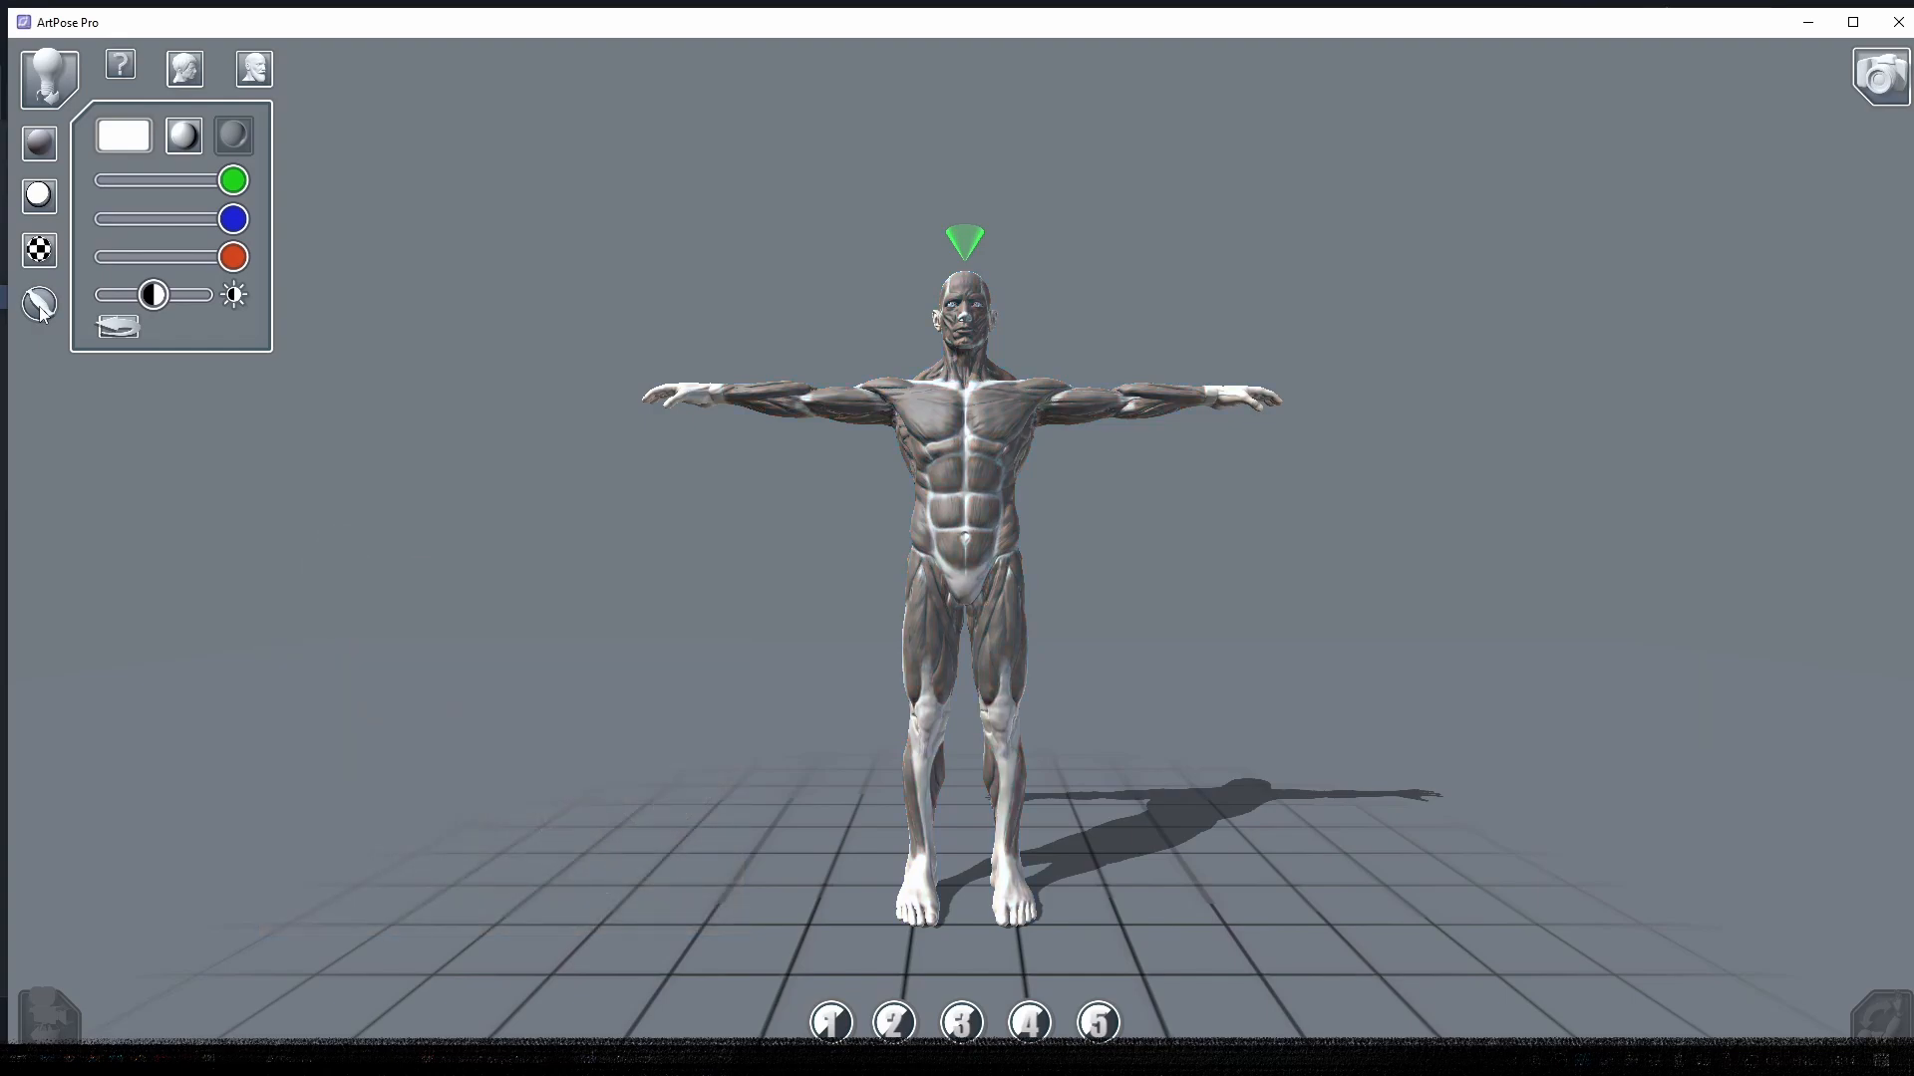
left_click(40, 305)
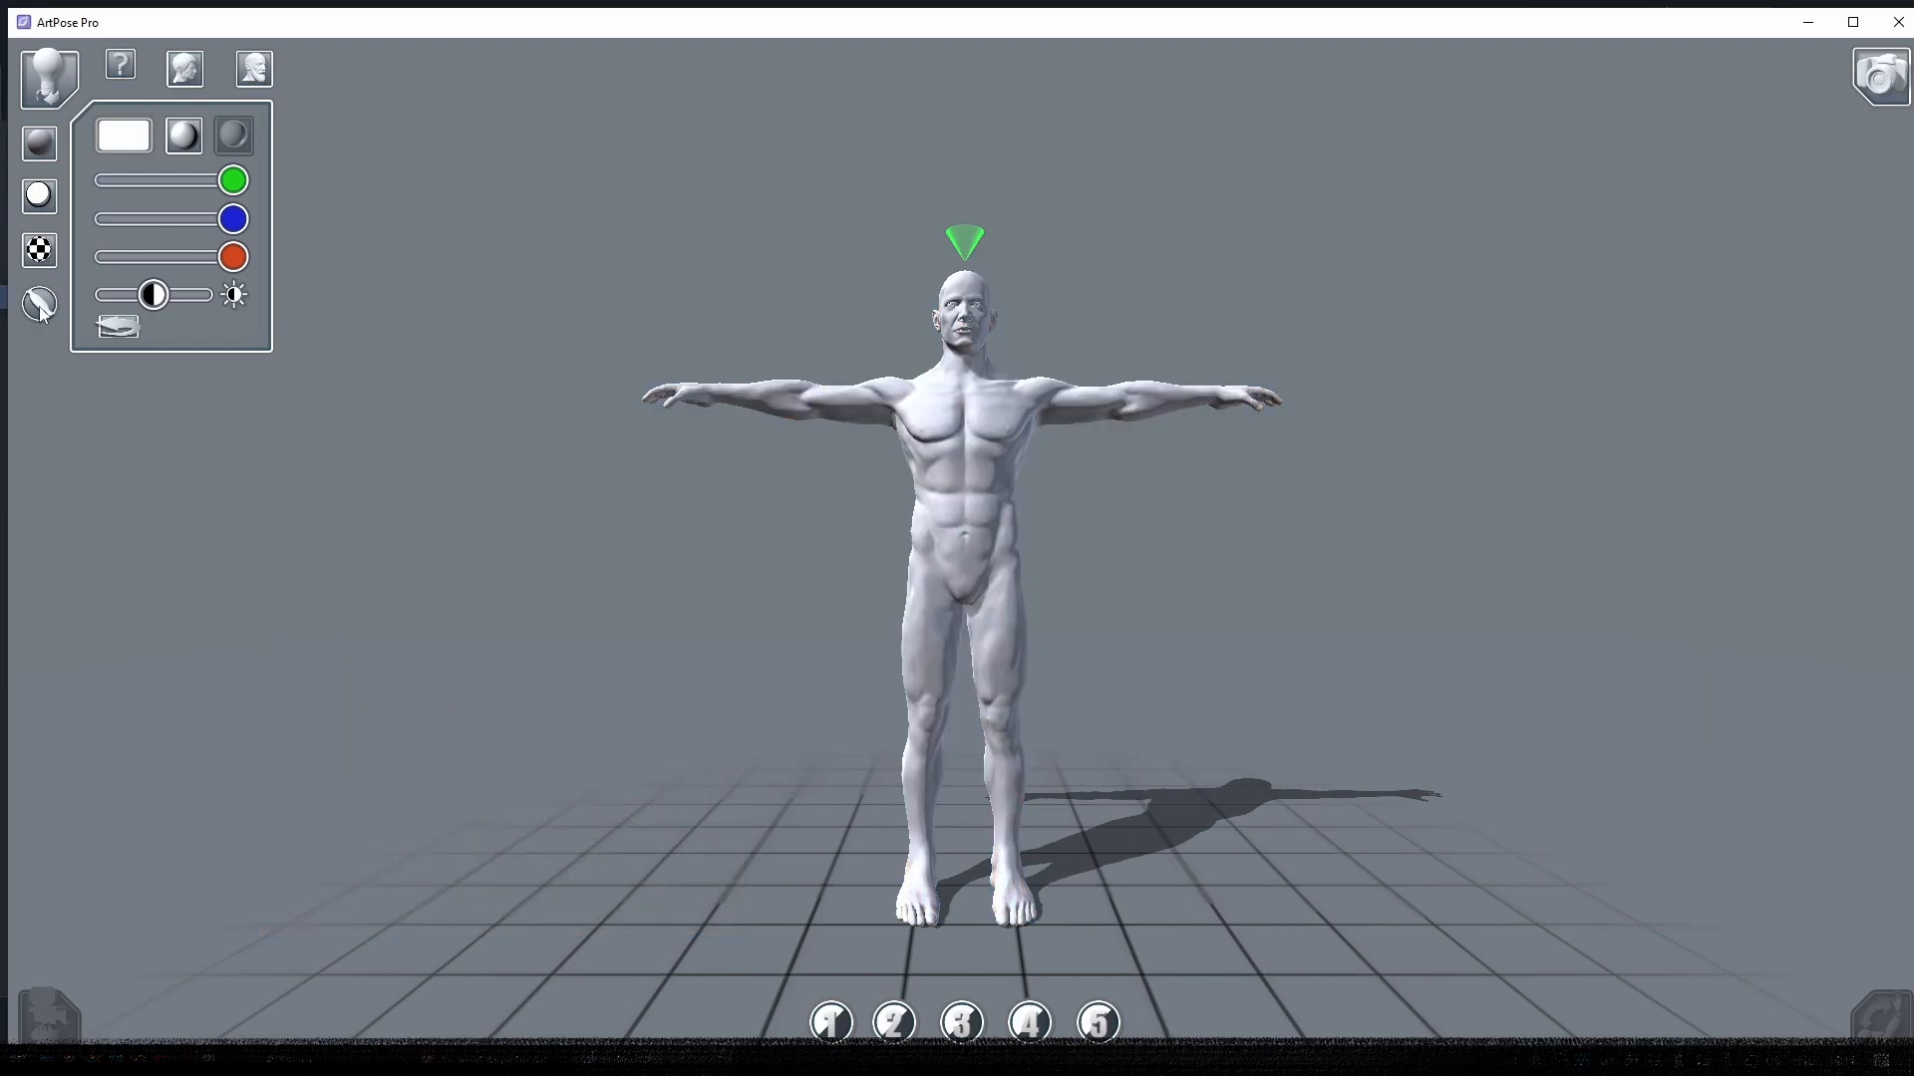
left_click(39, 250)
left_click(39, 251)
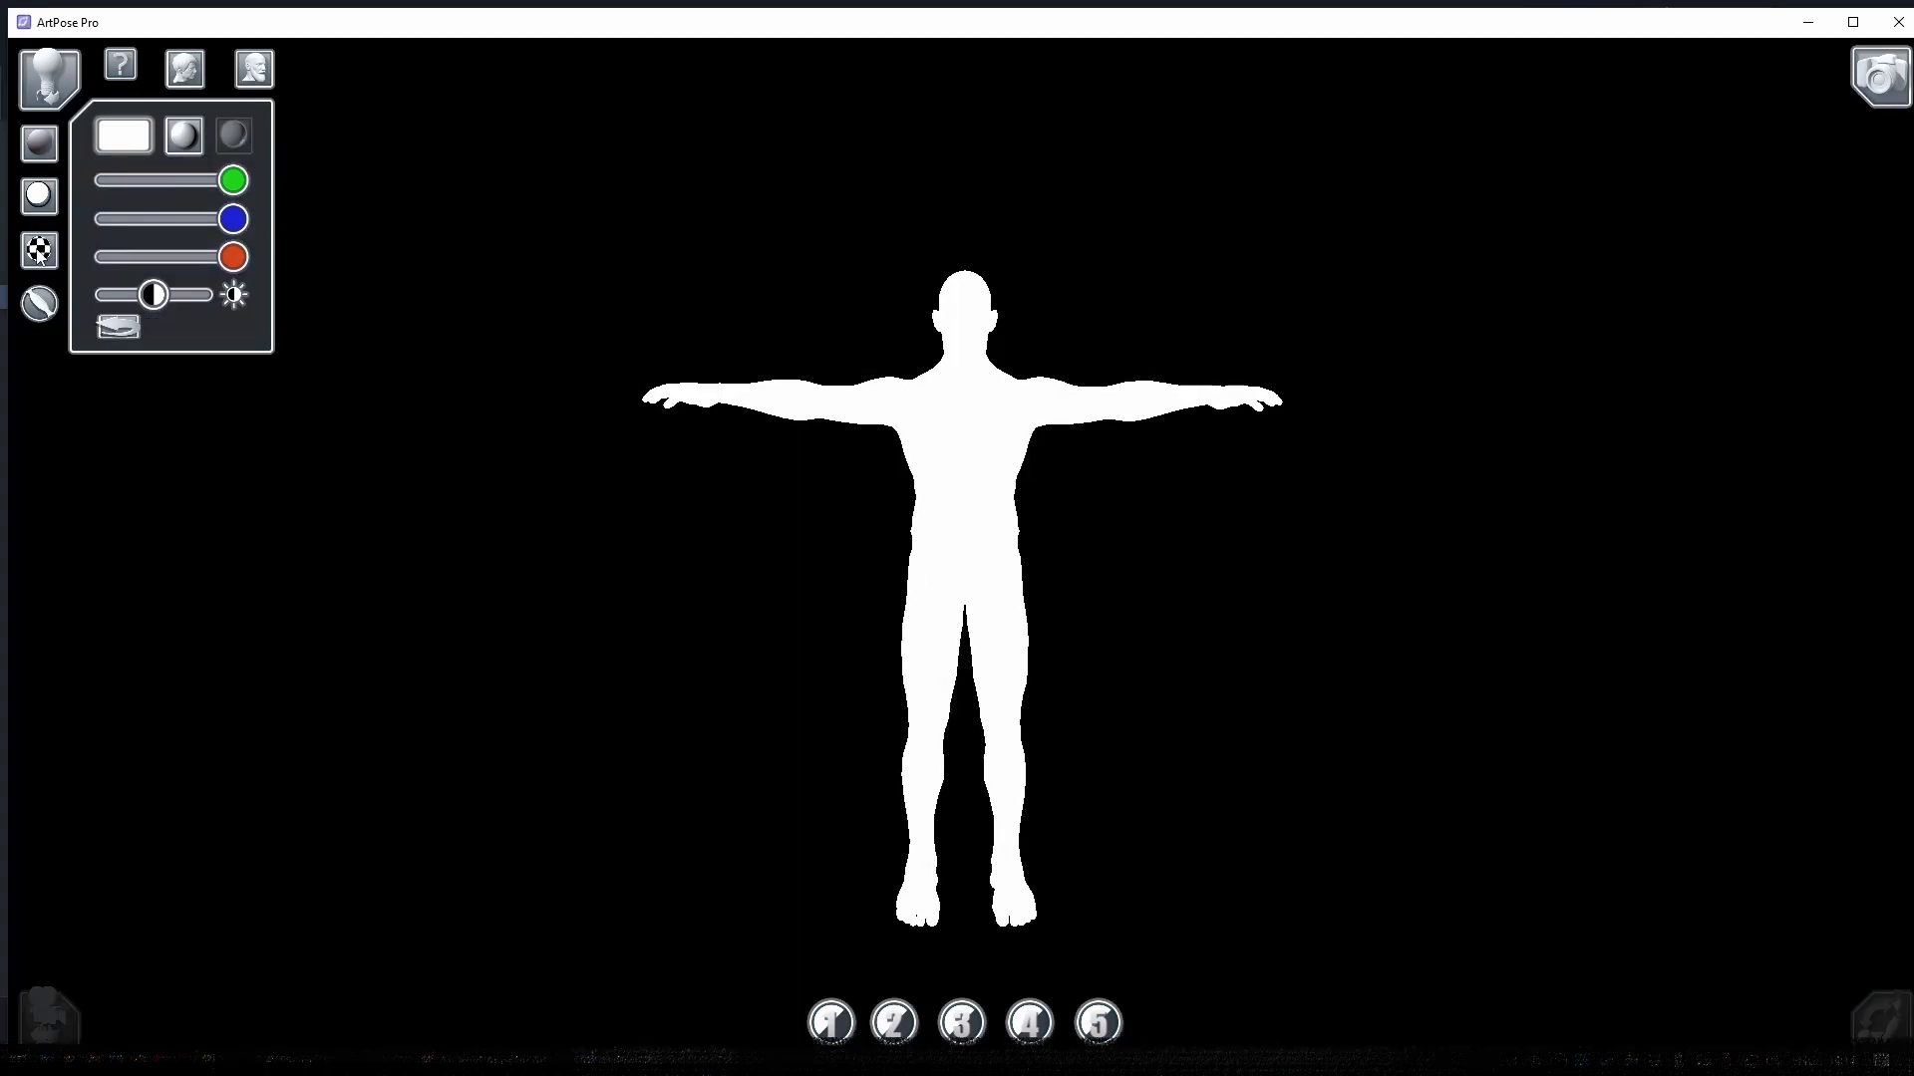
left_click(40, 251)
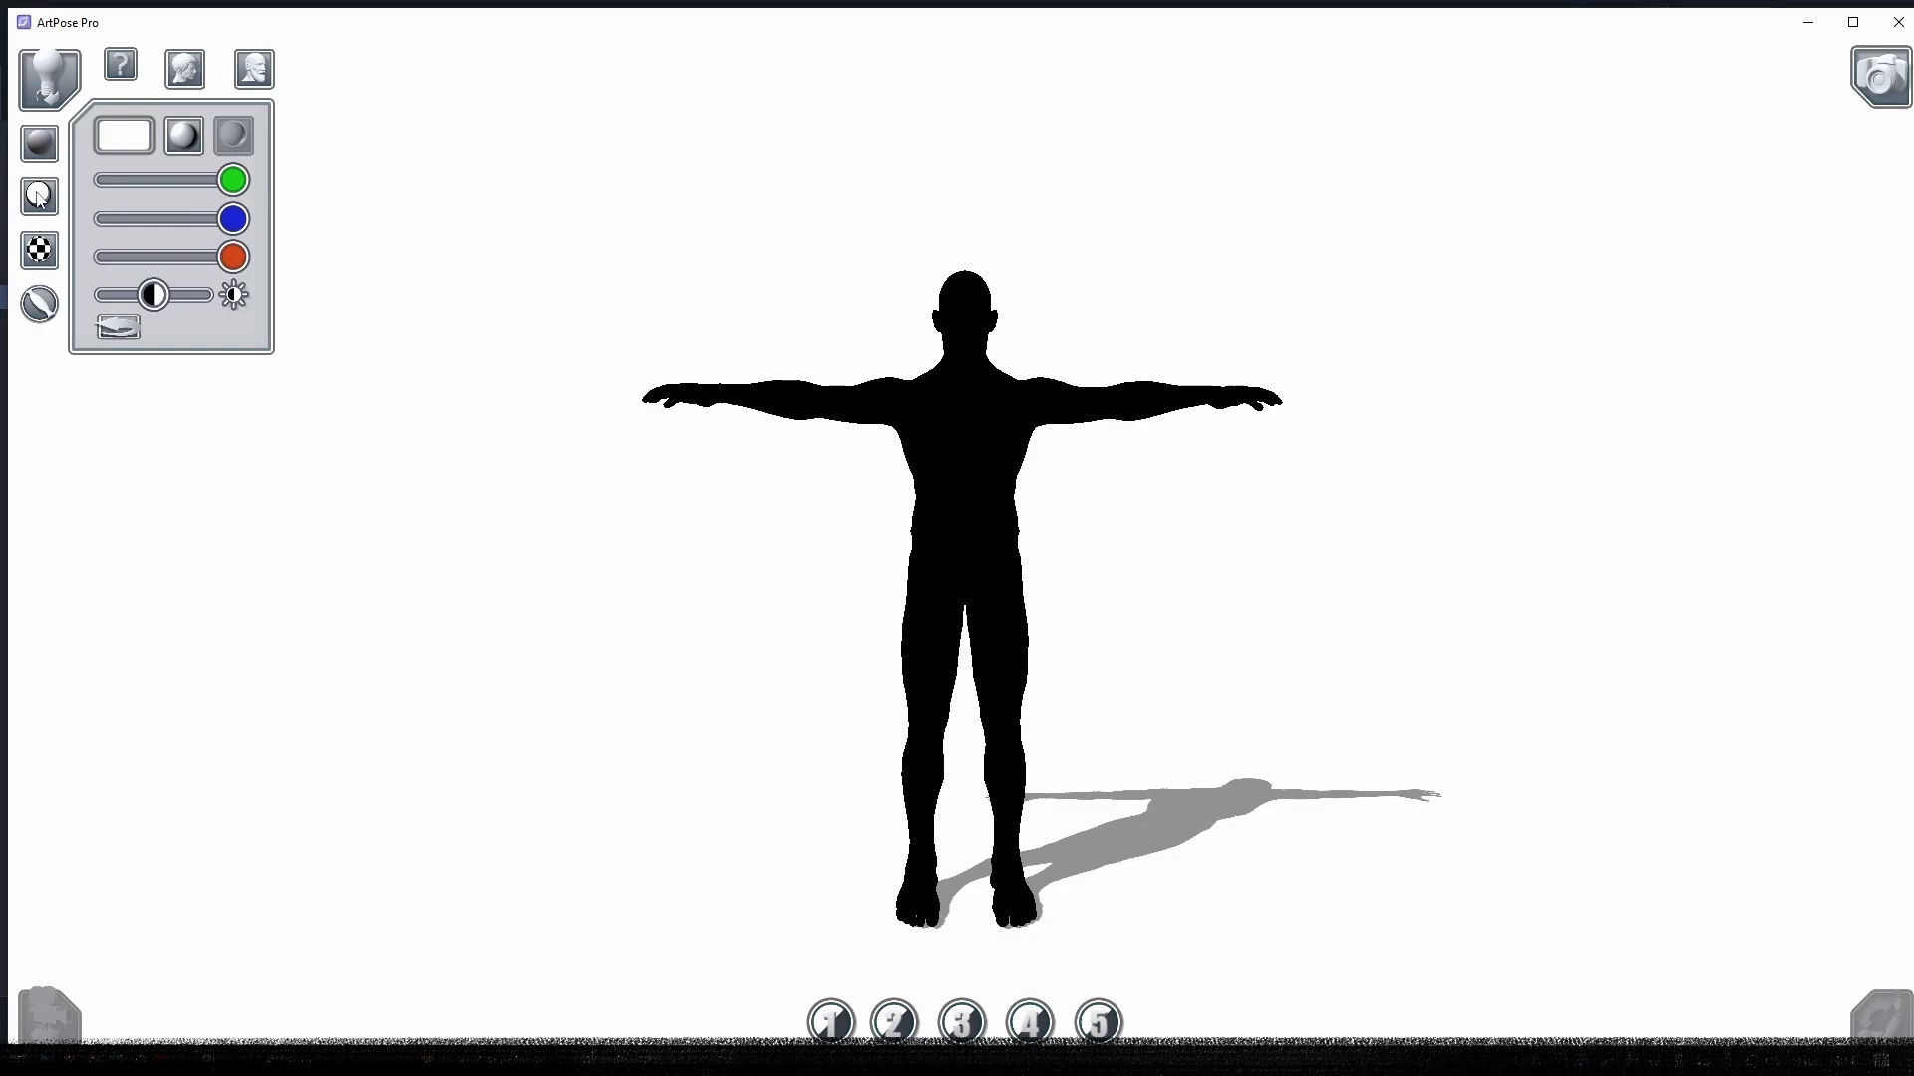
- Apply the high-contrast comic-style shading to the figure, and redirect the light so more of its body falls in shadow
left_click(40, 198)
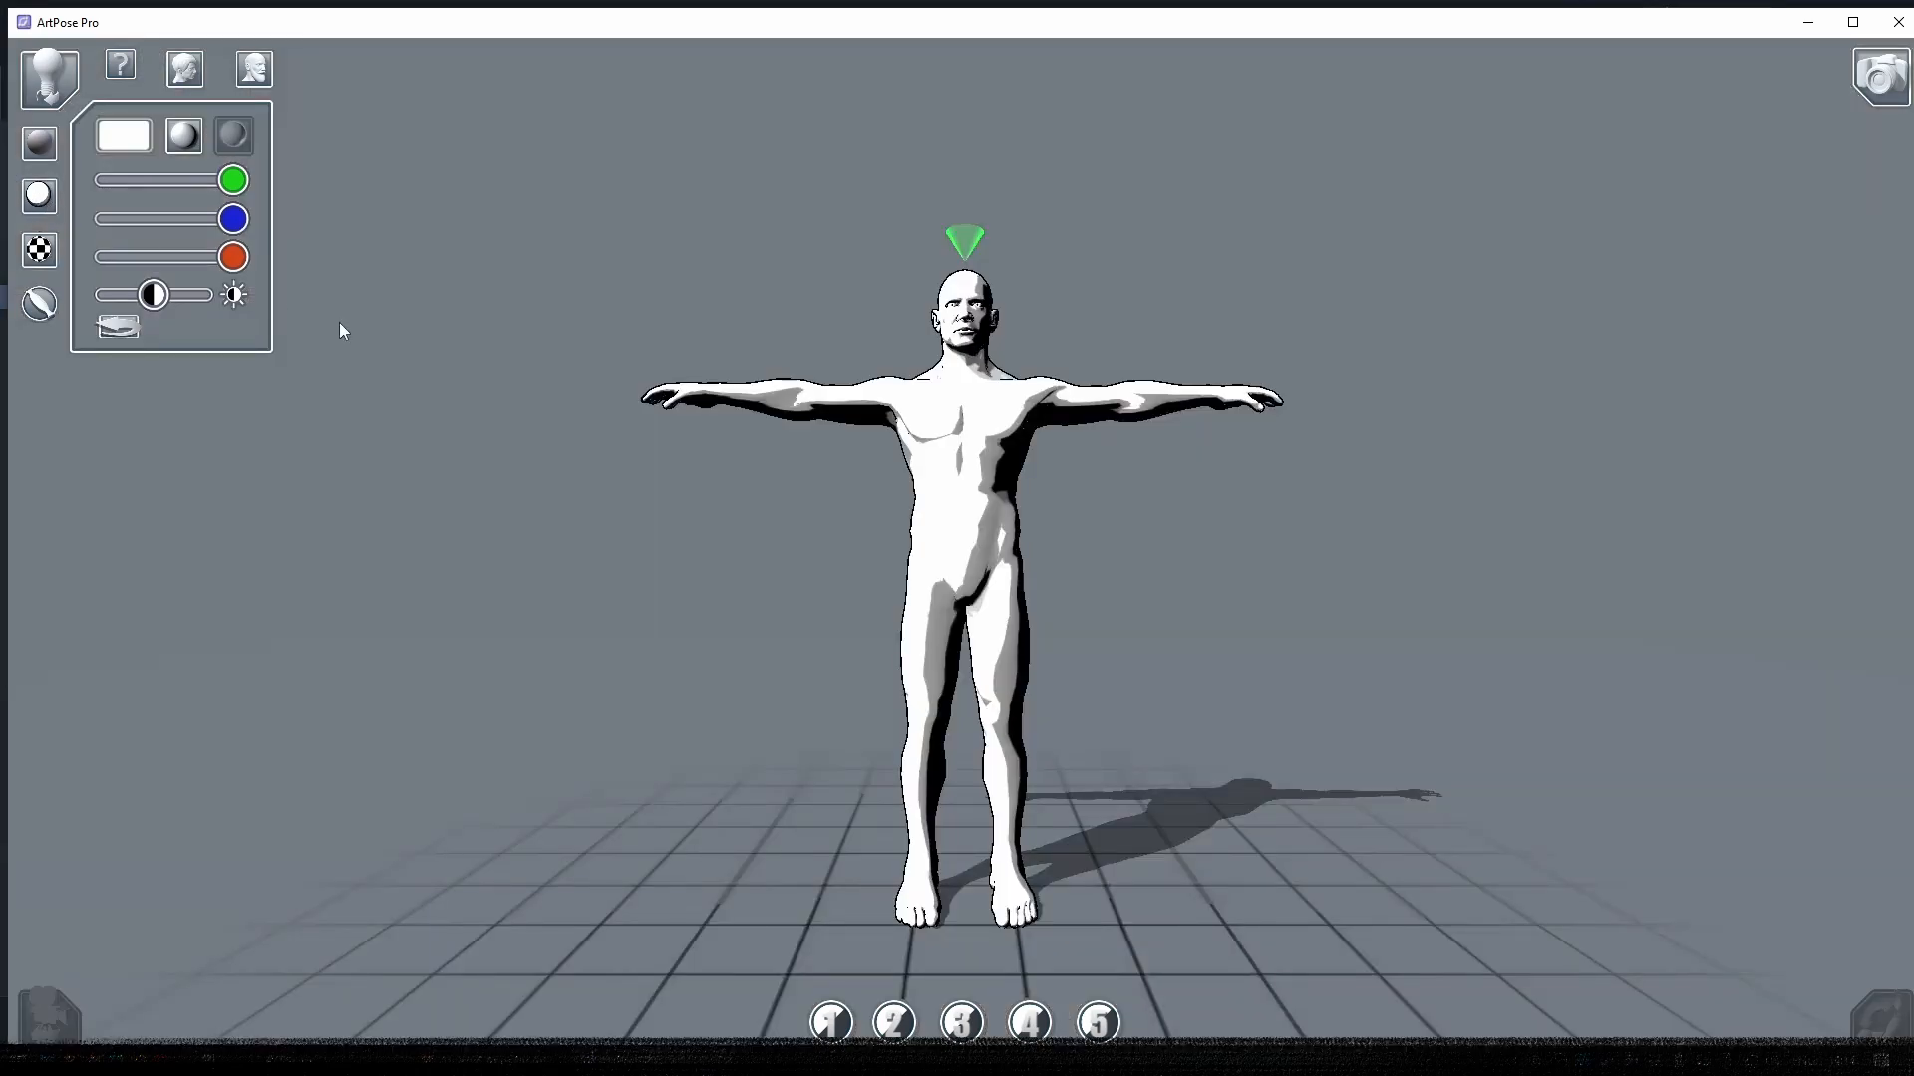
left_click_drag(656, 530, 562, 553)
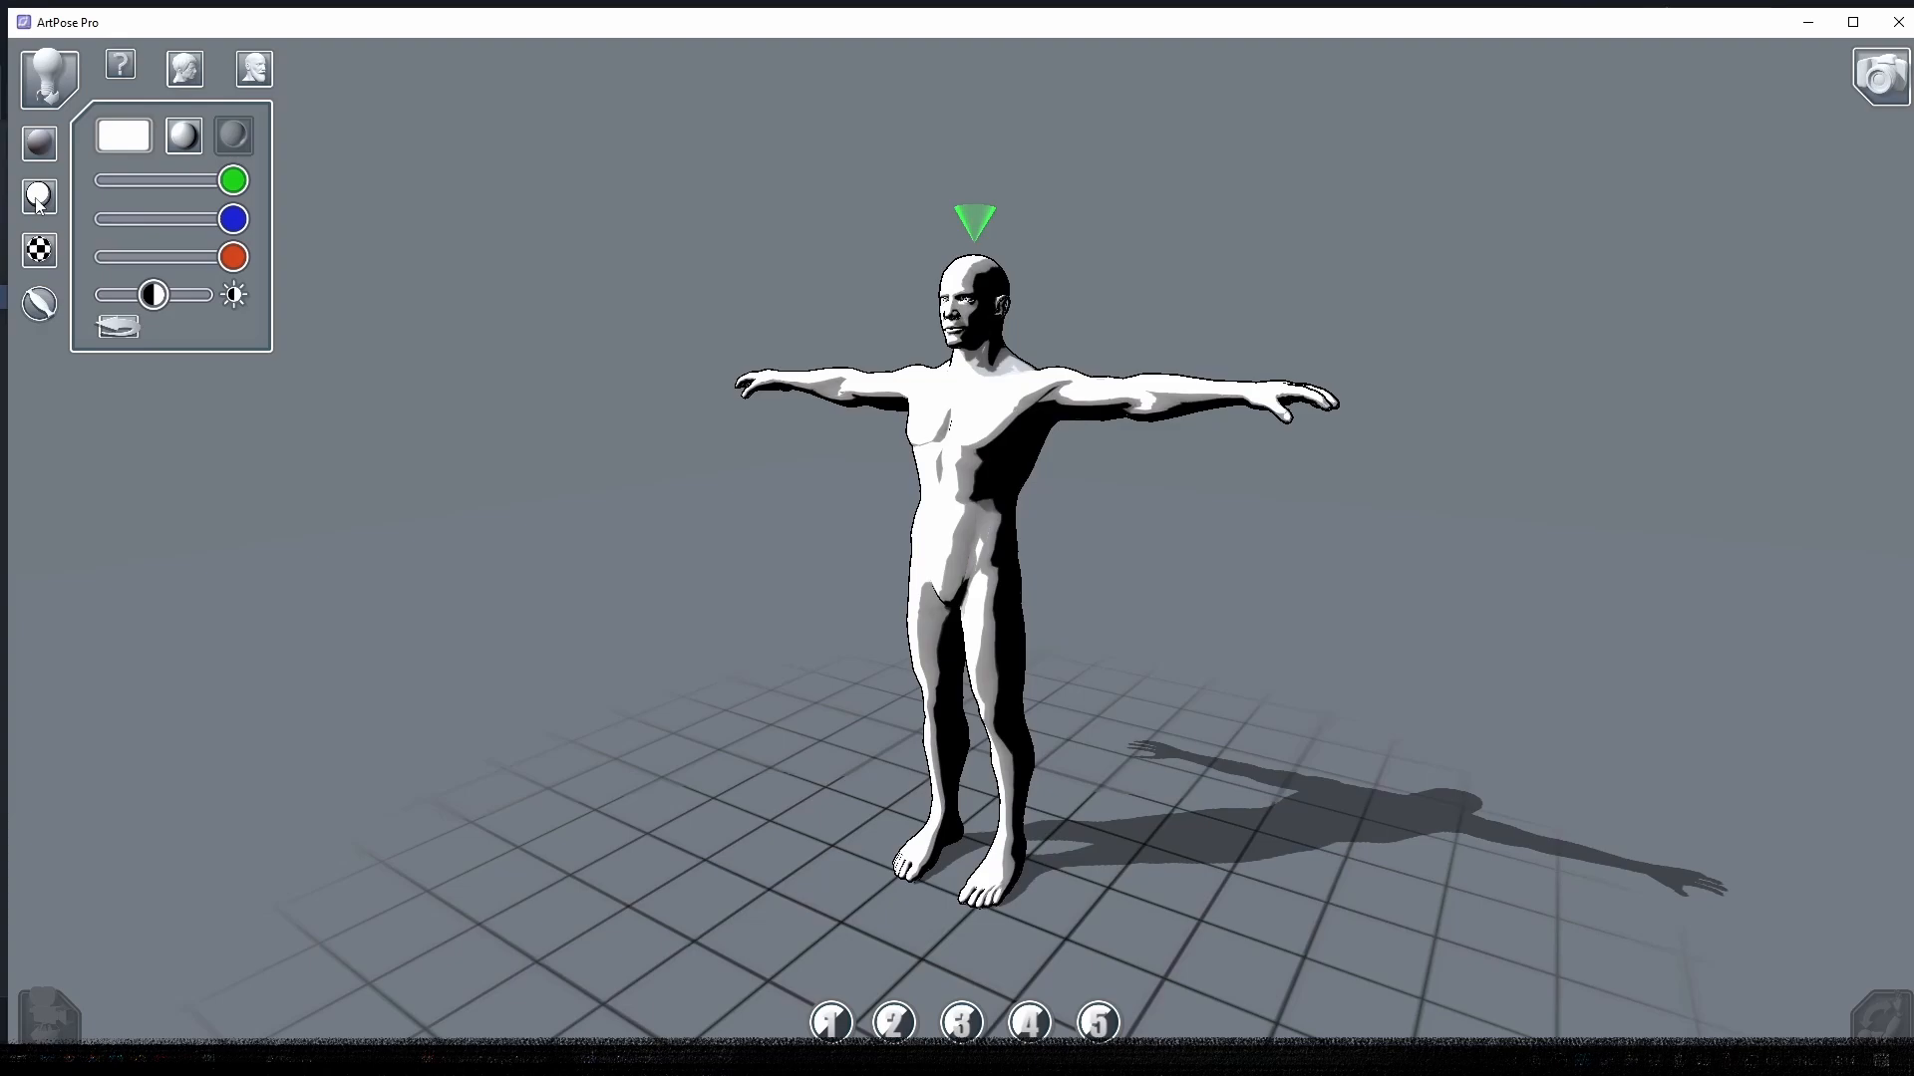
left_click_drag(586, 206, 1022, 842)
mouse_move(546, 466)
left_mouse_down()
mouse_move(744, 227)
mouse_move(787, 379)
mouse_move(735, 423)
left_mouse_up()
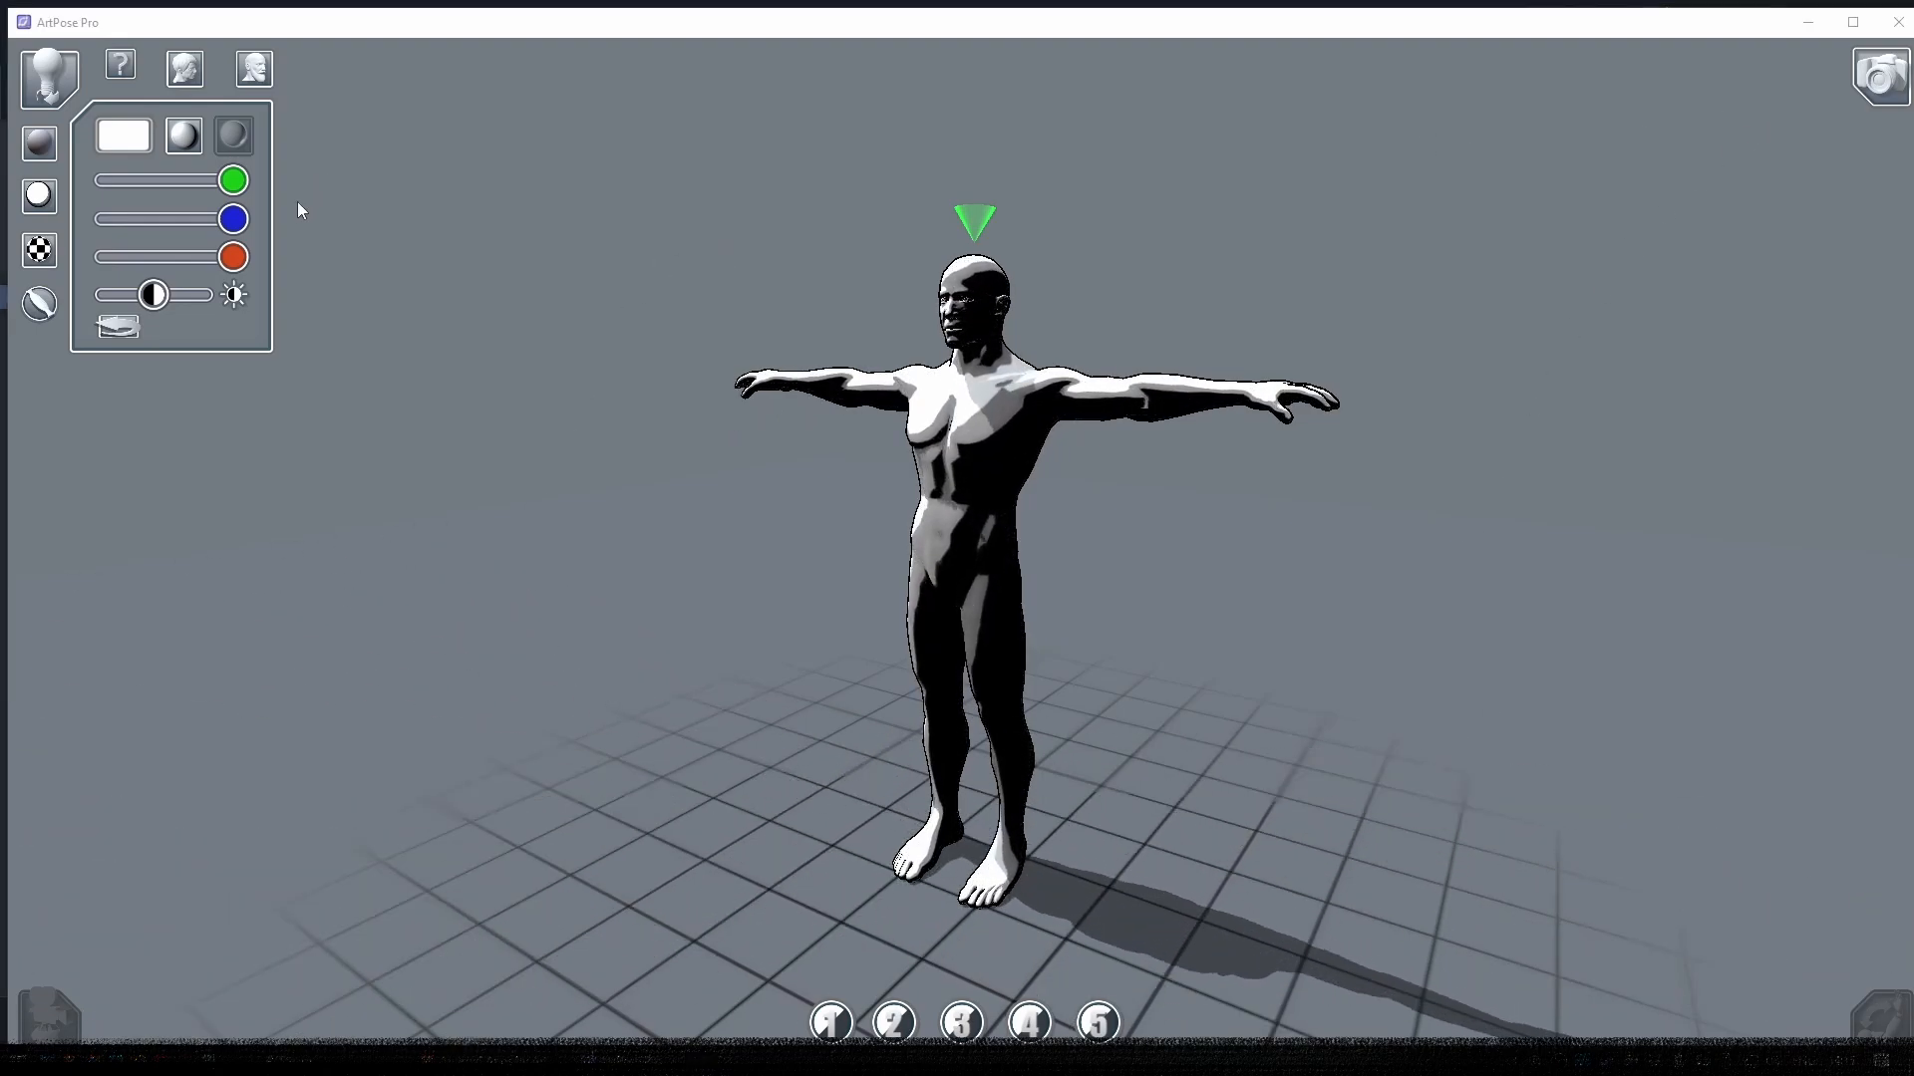
- Tint the main light light cyan and the second light green
left_click_drag(233, 181, 146, 187)
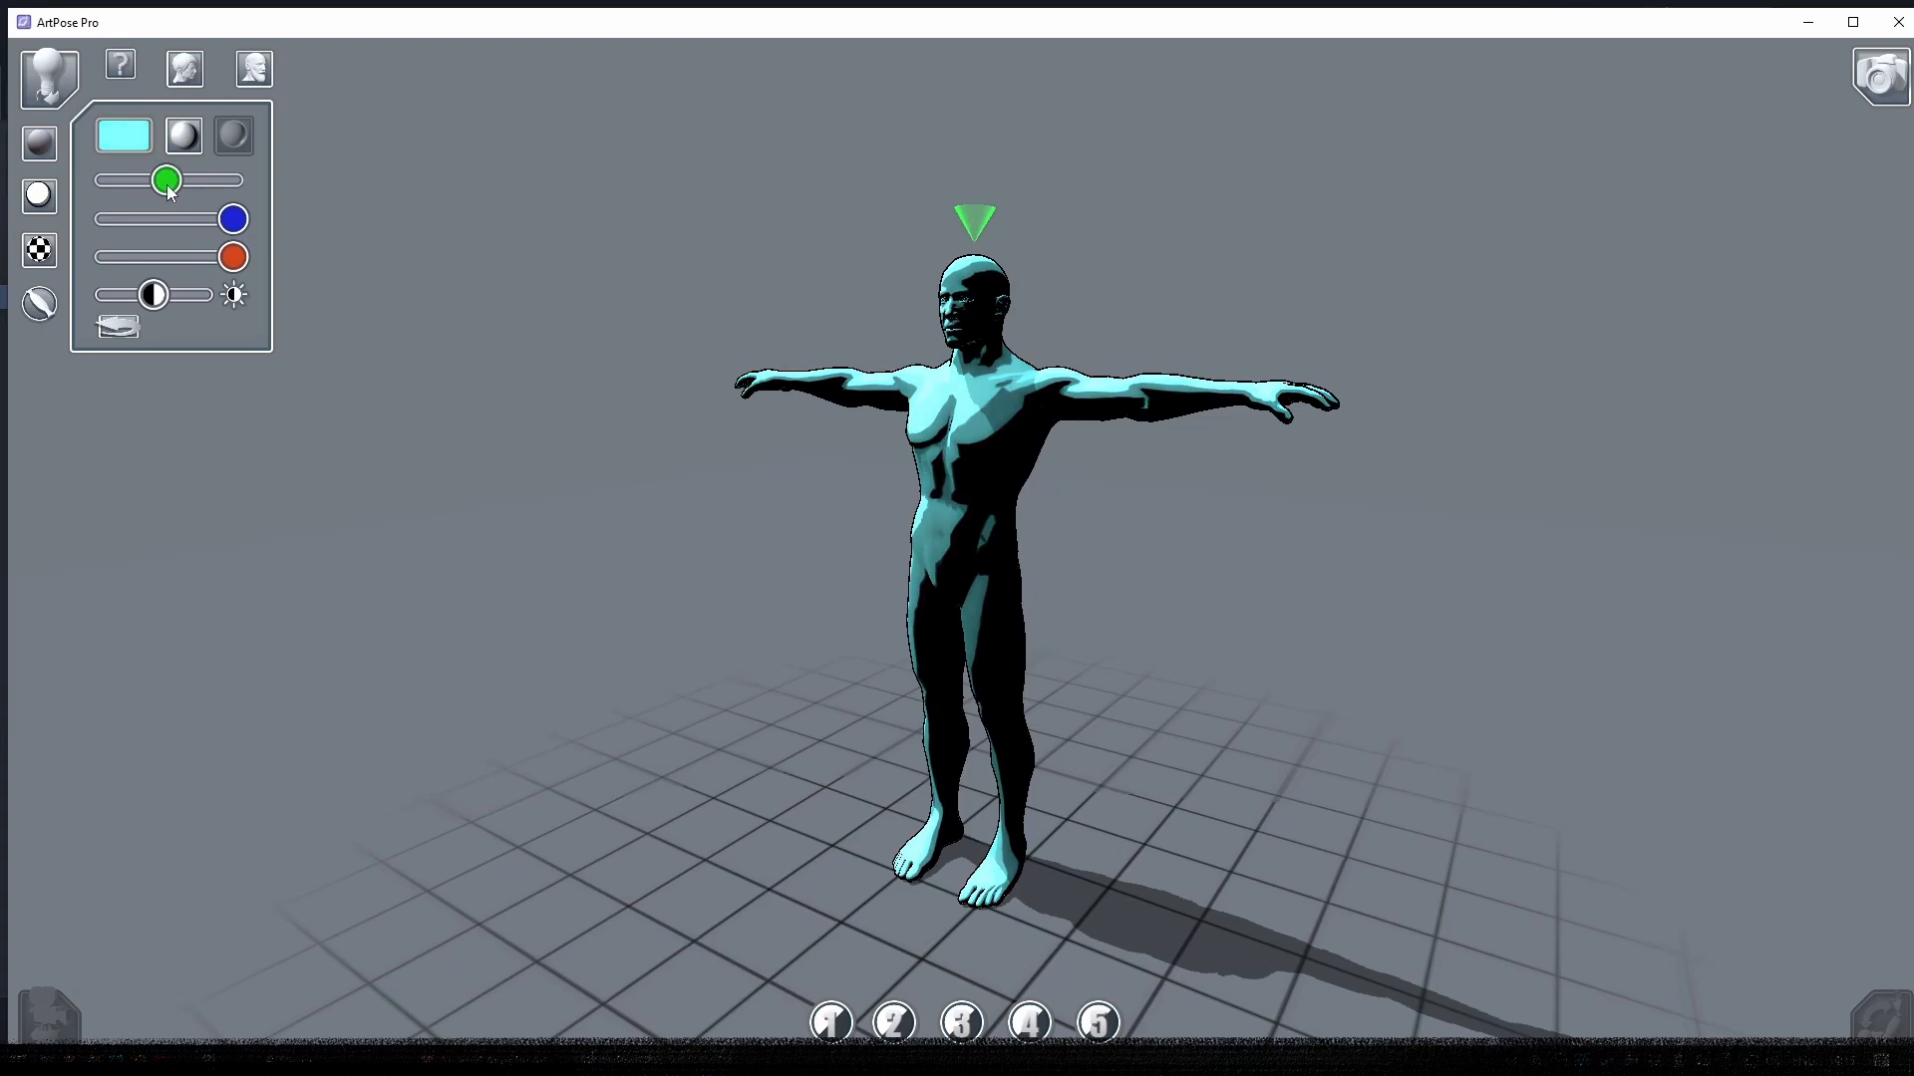
left_click(230, 143)
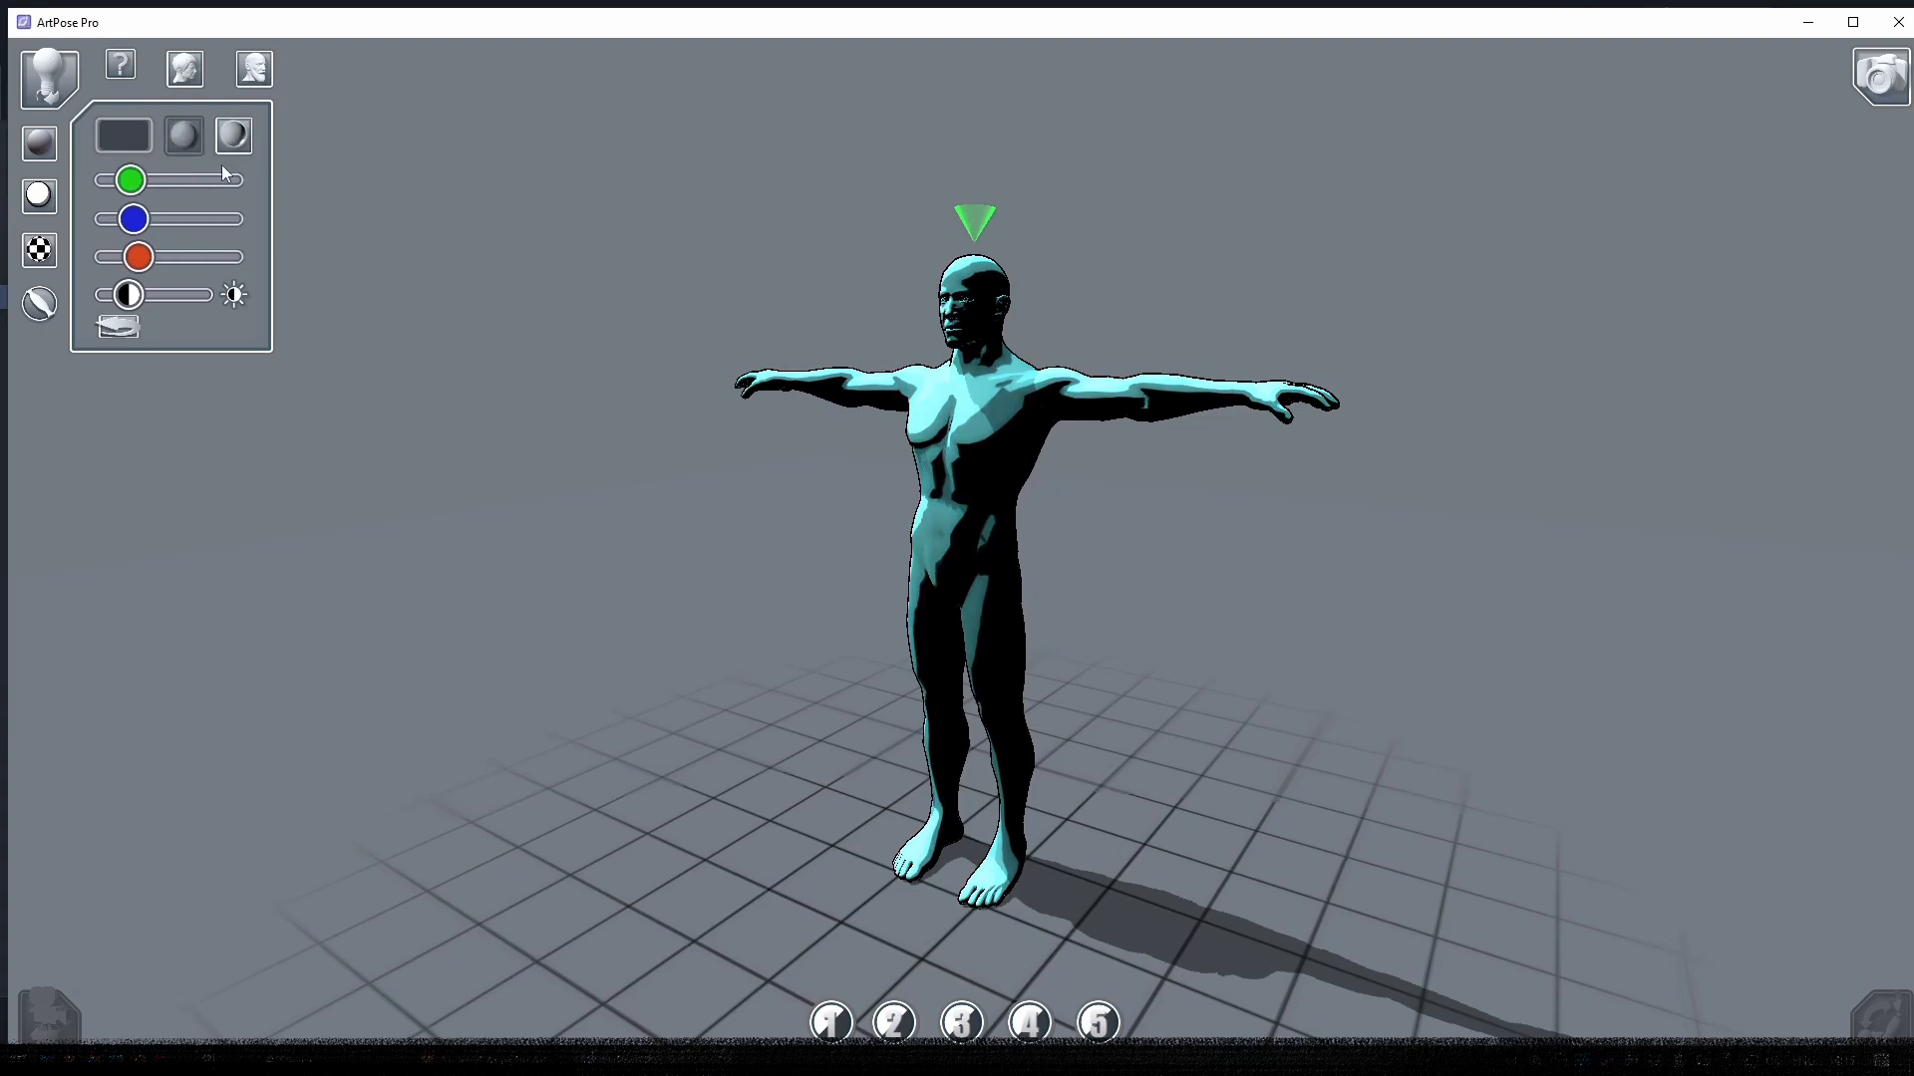
left_click_drag(133, 219, 178, 222)
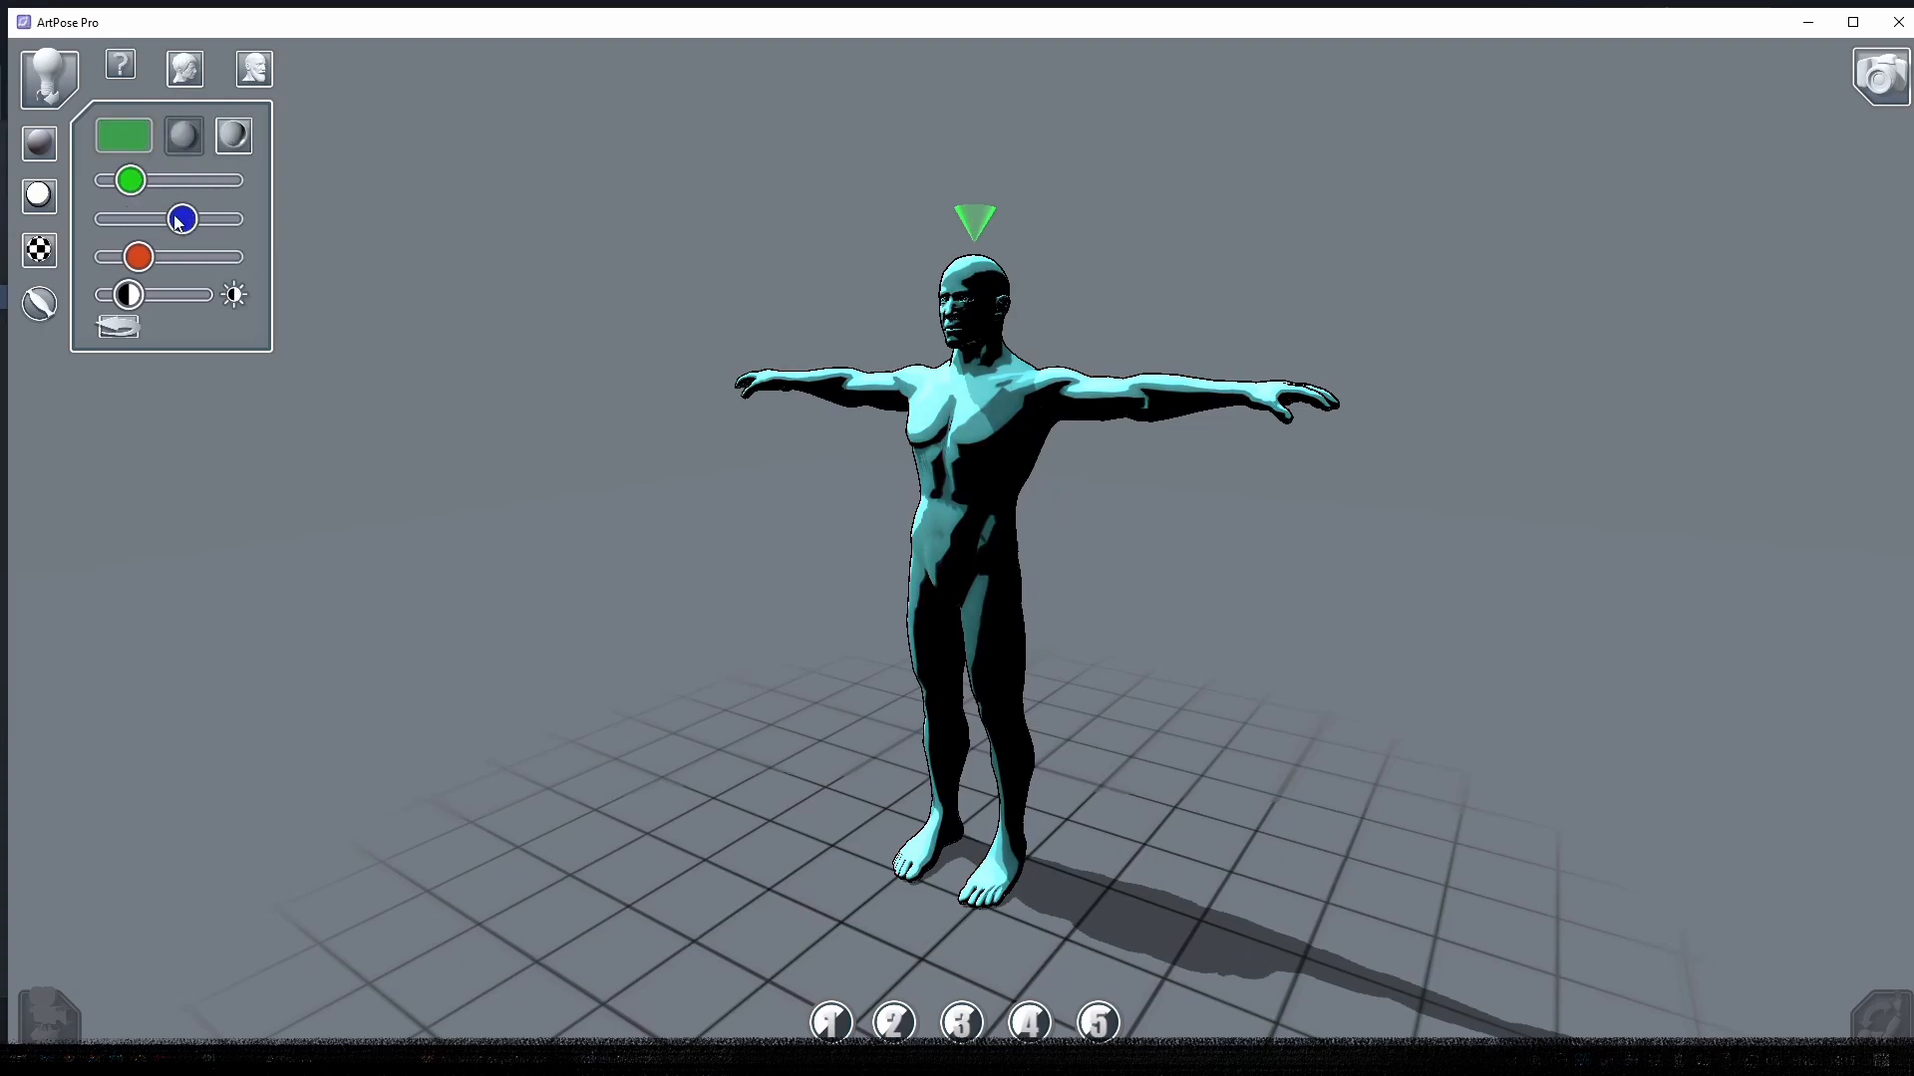
- Return the figure to smooth realistic shading and remove all blue from the second light so it turns dark purple
left_click(38, 147)
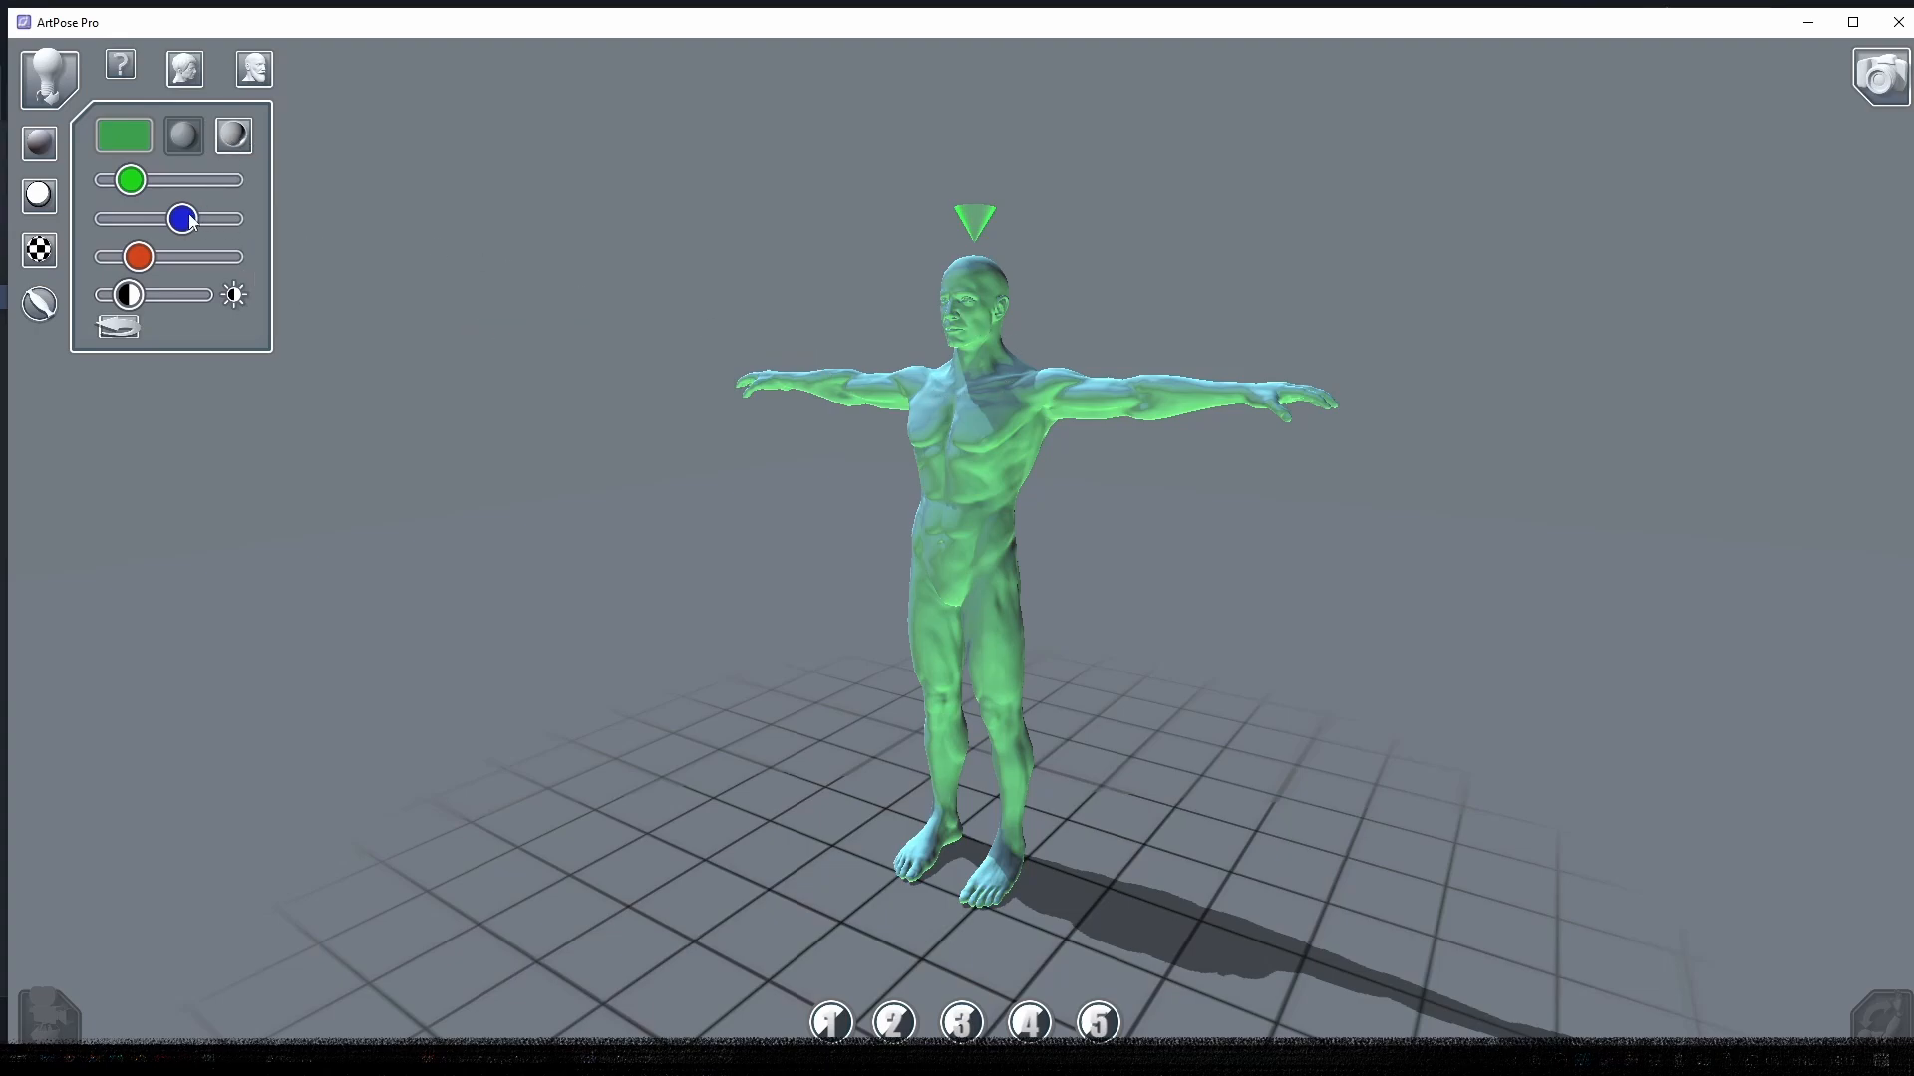
left_click_drag(185, 220, 57, 227)
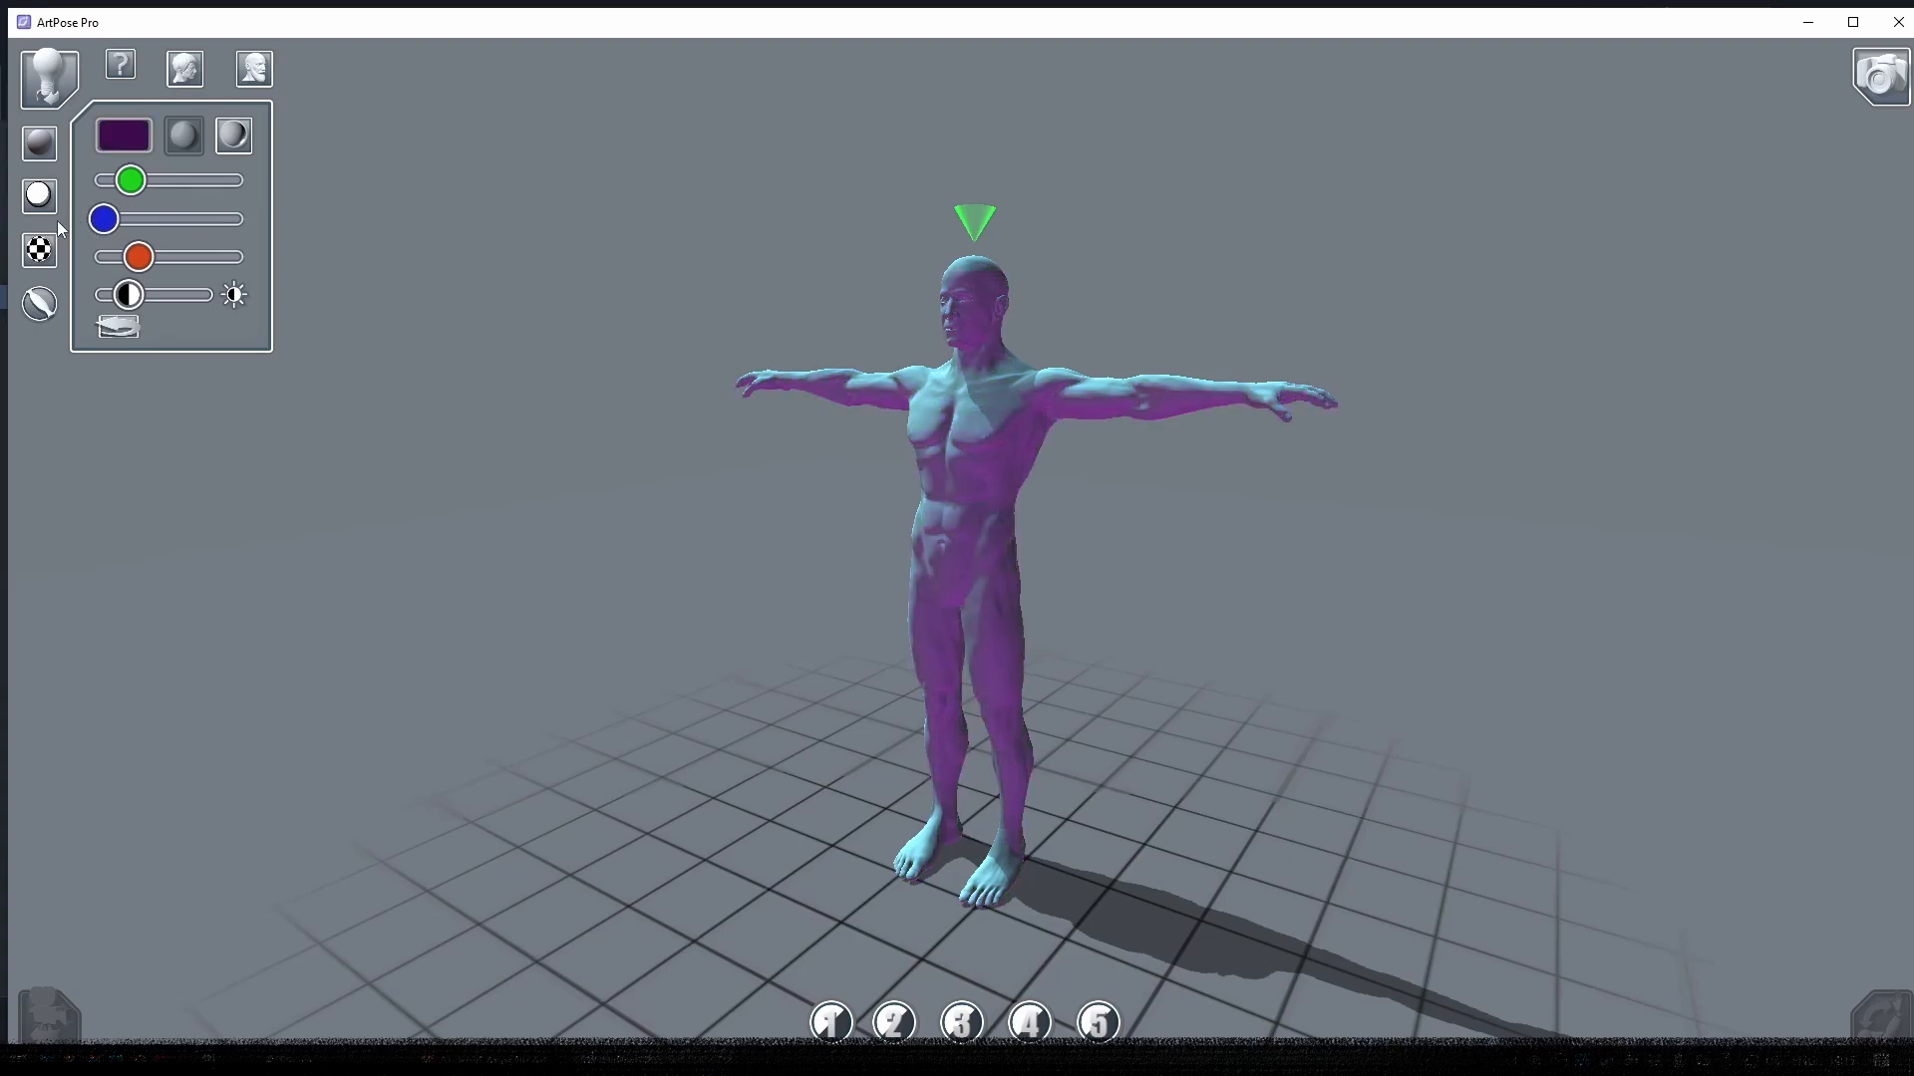
left_click_drag(603, 323, 711, 335)
- Fine-tune the main light's cyan tint with slightly less green and full red, and raise its intensity
left_click(155, 143)
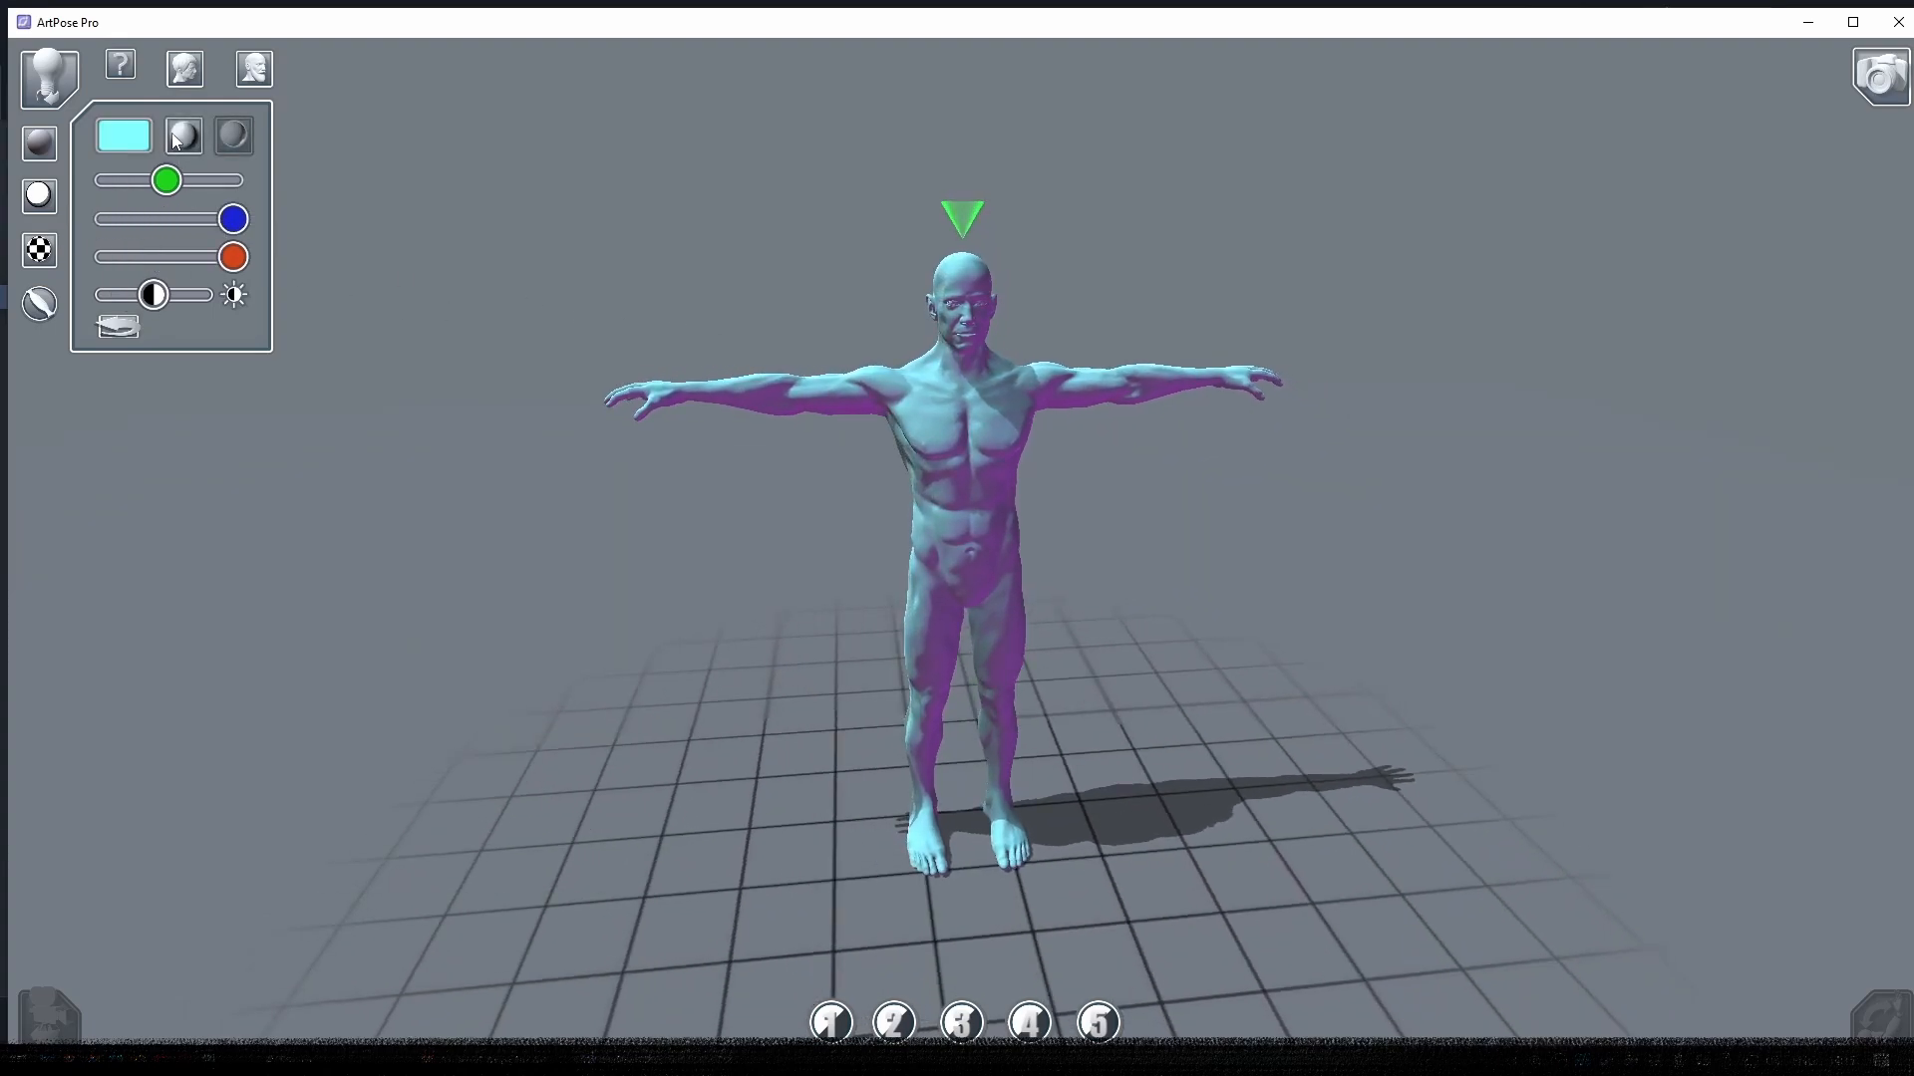
mouse_move(161, 186)
left_mouse_down()
mouse_move(103, 182)
mouse_move(305, 188)
mouse_move(163, 183)
left_mouse_up()
left_click_drag(233, 257, 336, 288)
mouse_move(154, 295)
left_mouse_down()
mouse_move(105, 295)
mouse_move(161, 307)
left_mouse_up()
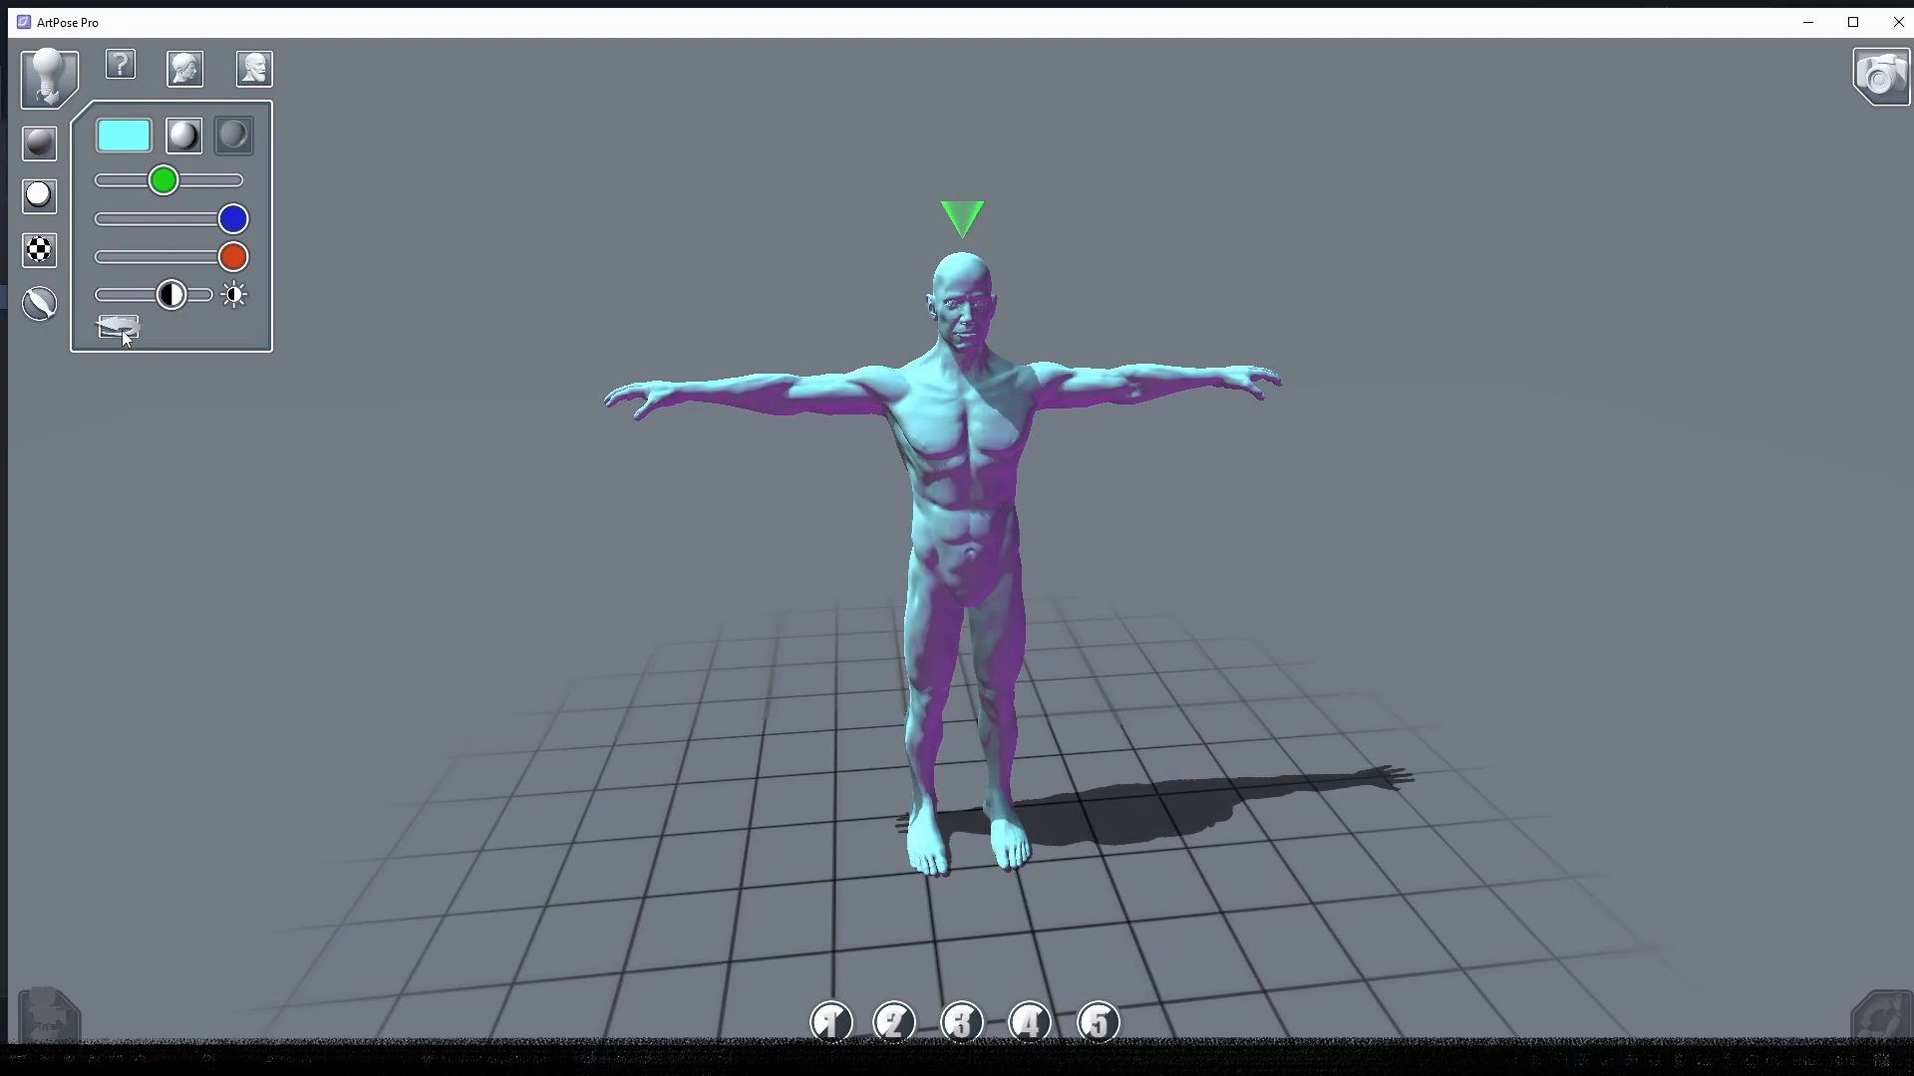
- Reset both the main light and the second light to their default settings
left_click(119, 329)
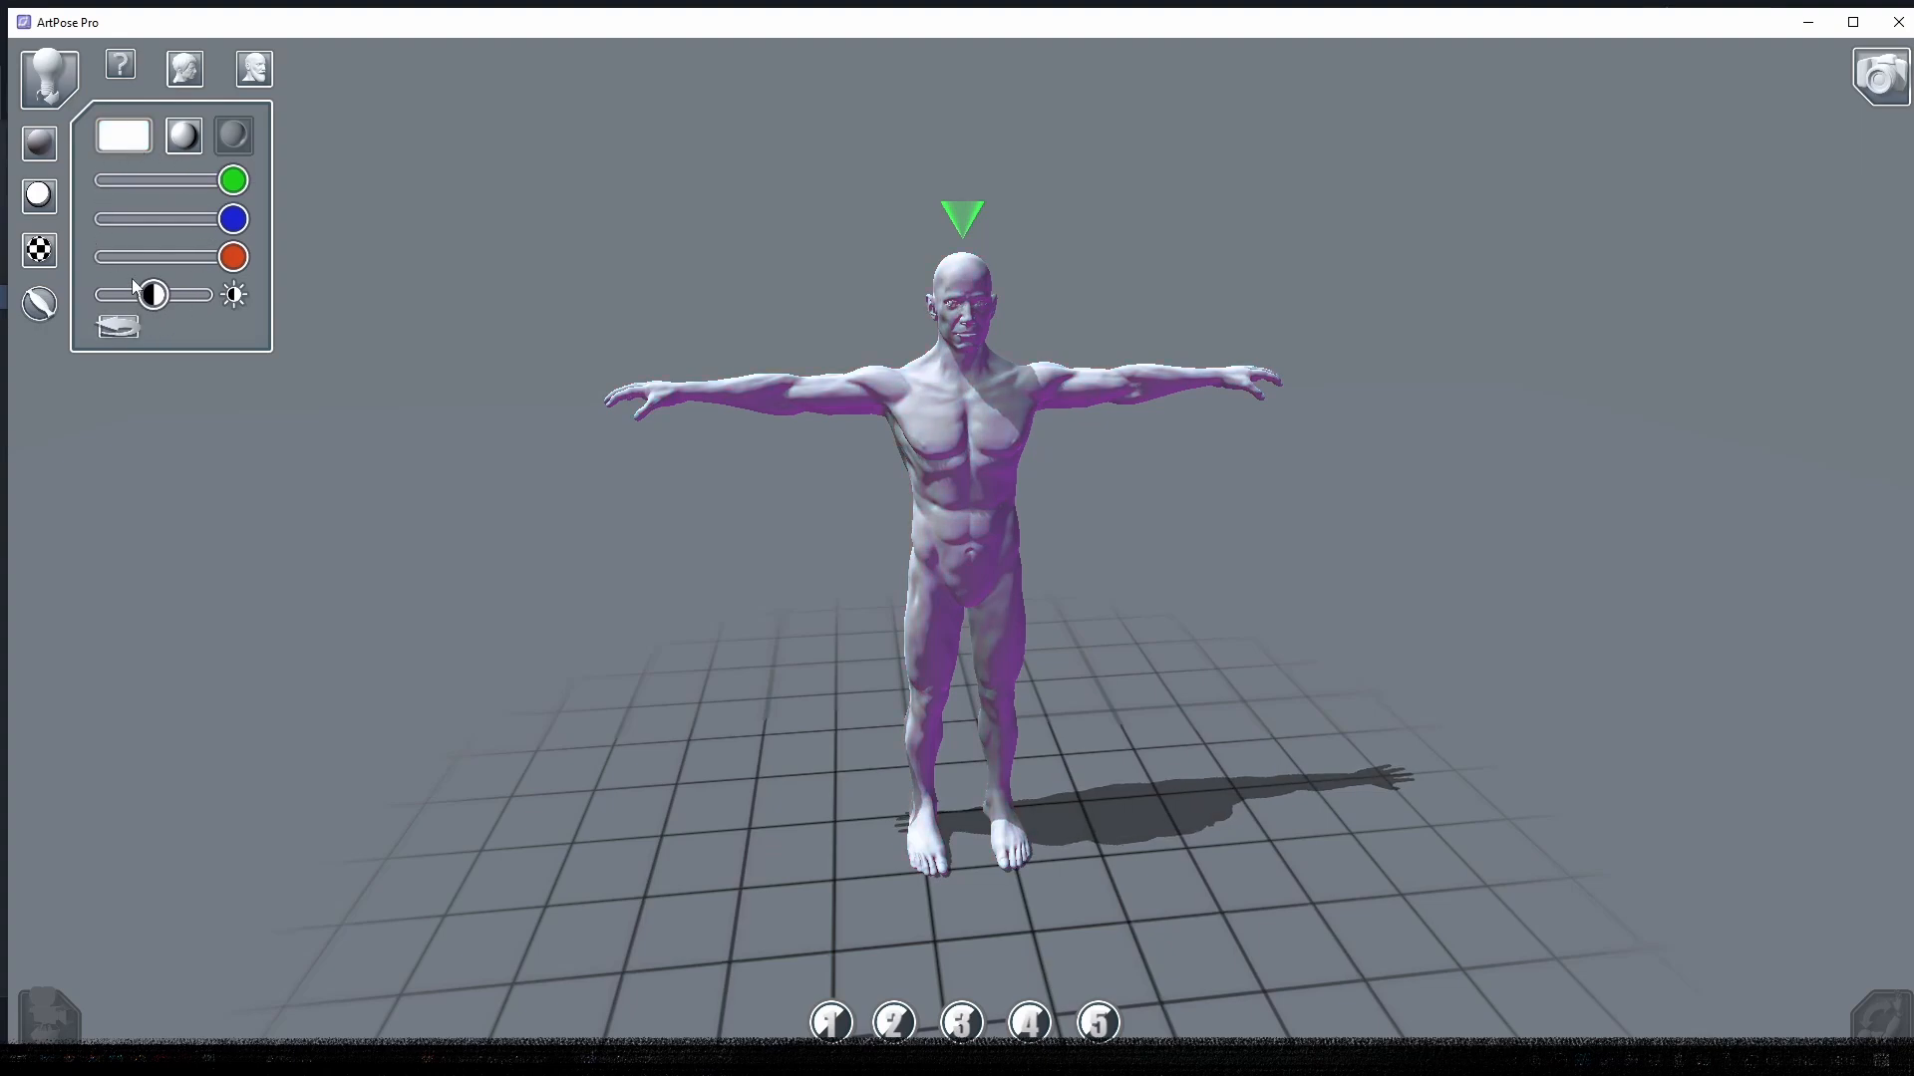
left_click(230, 138)
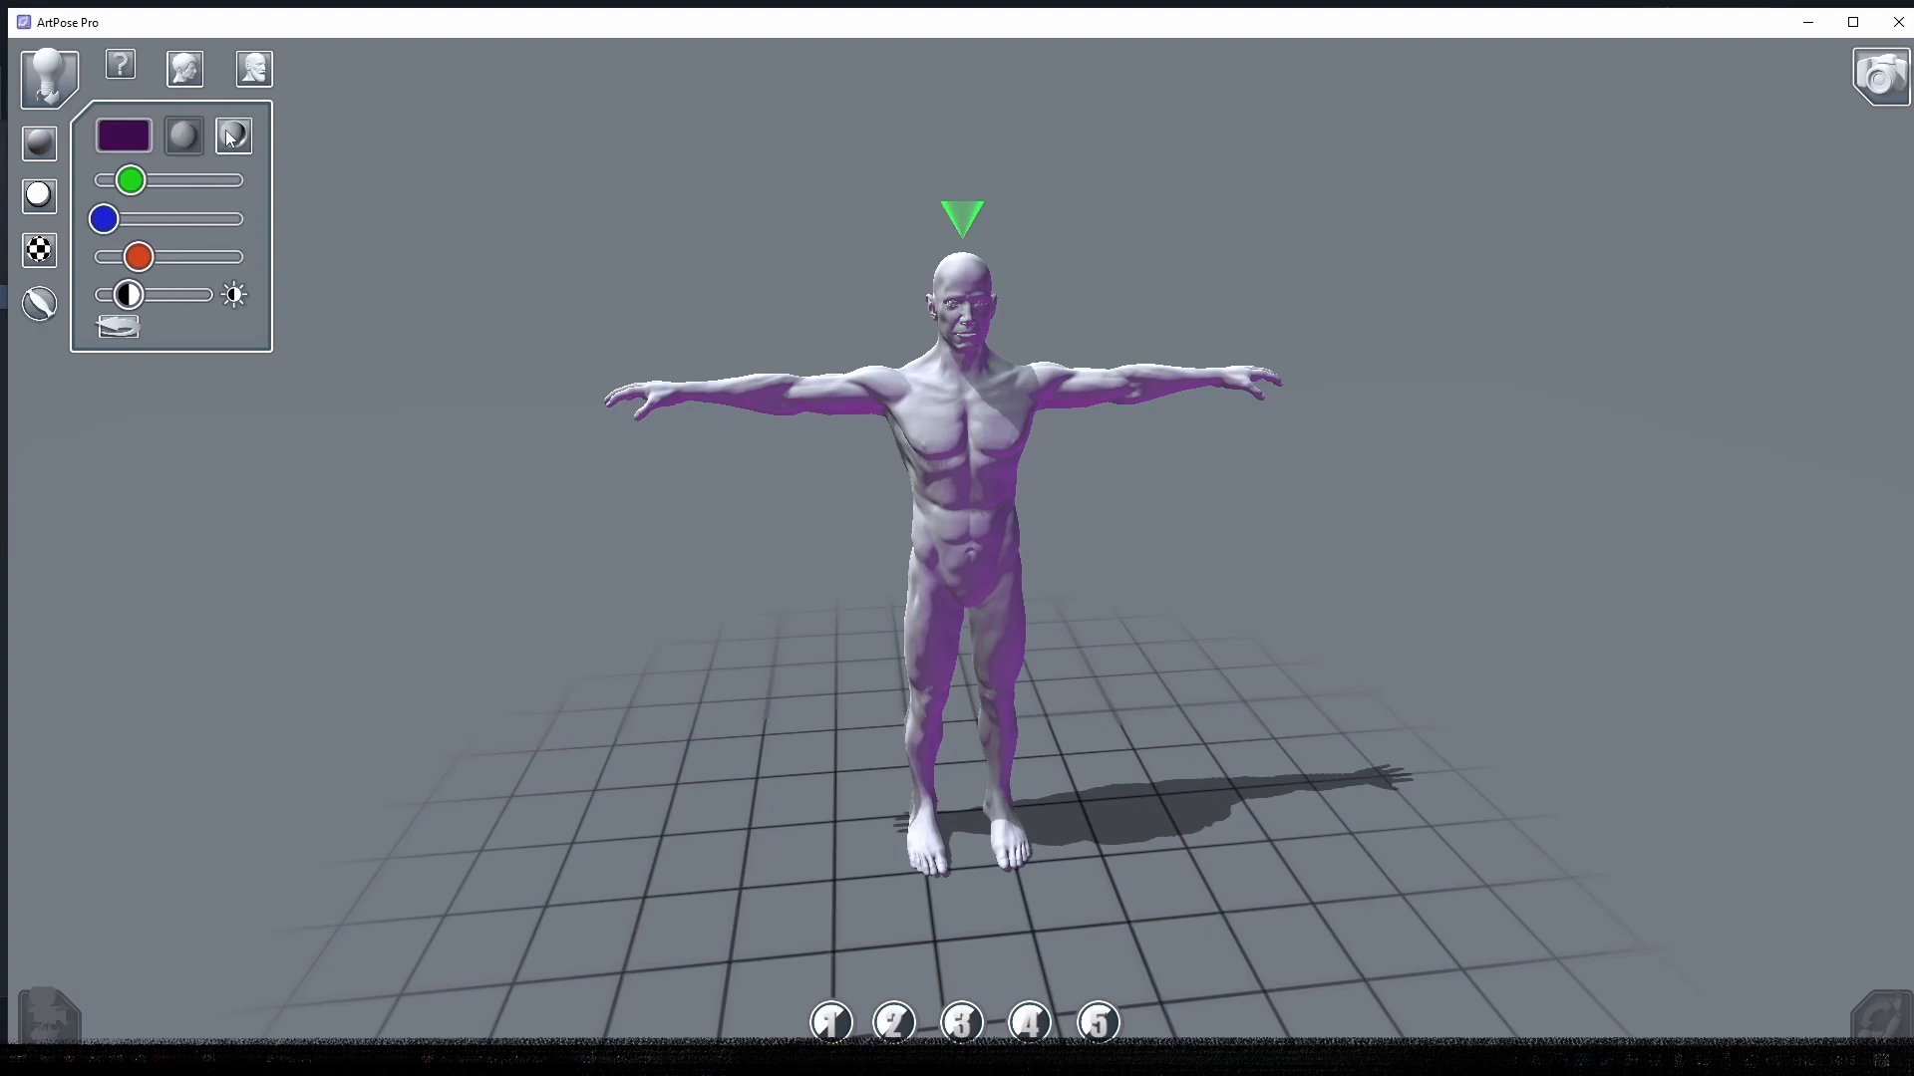
left_click(117, 328)
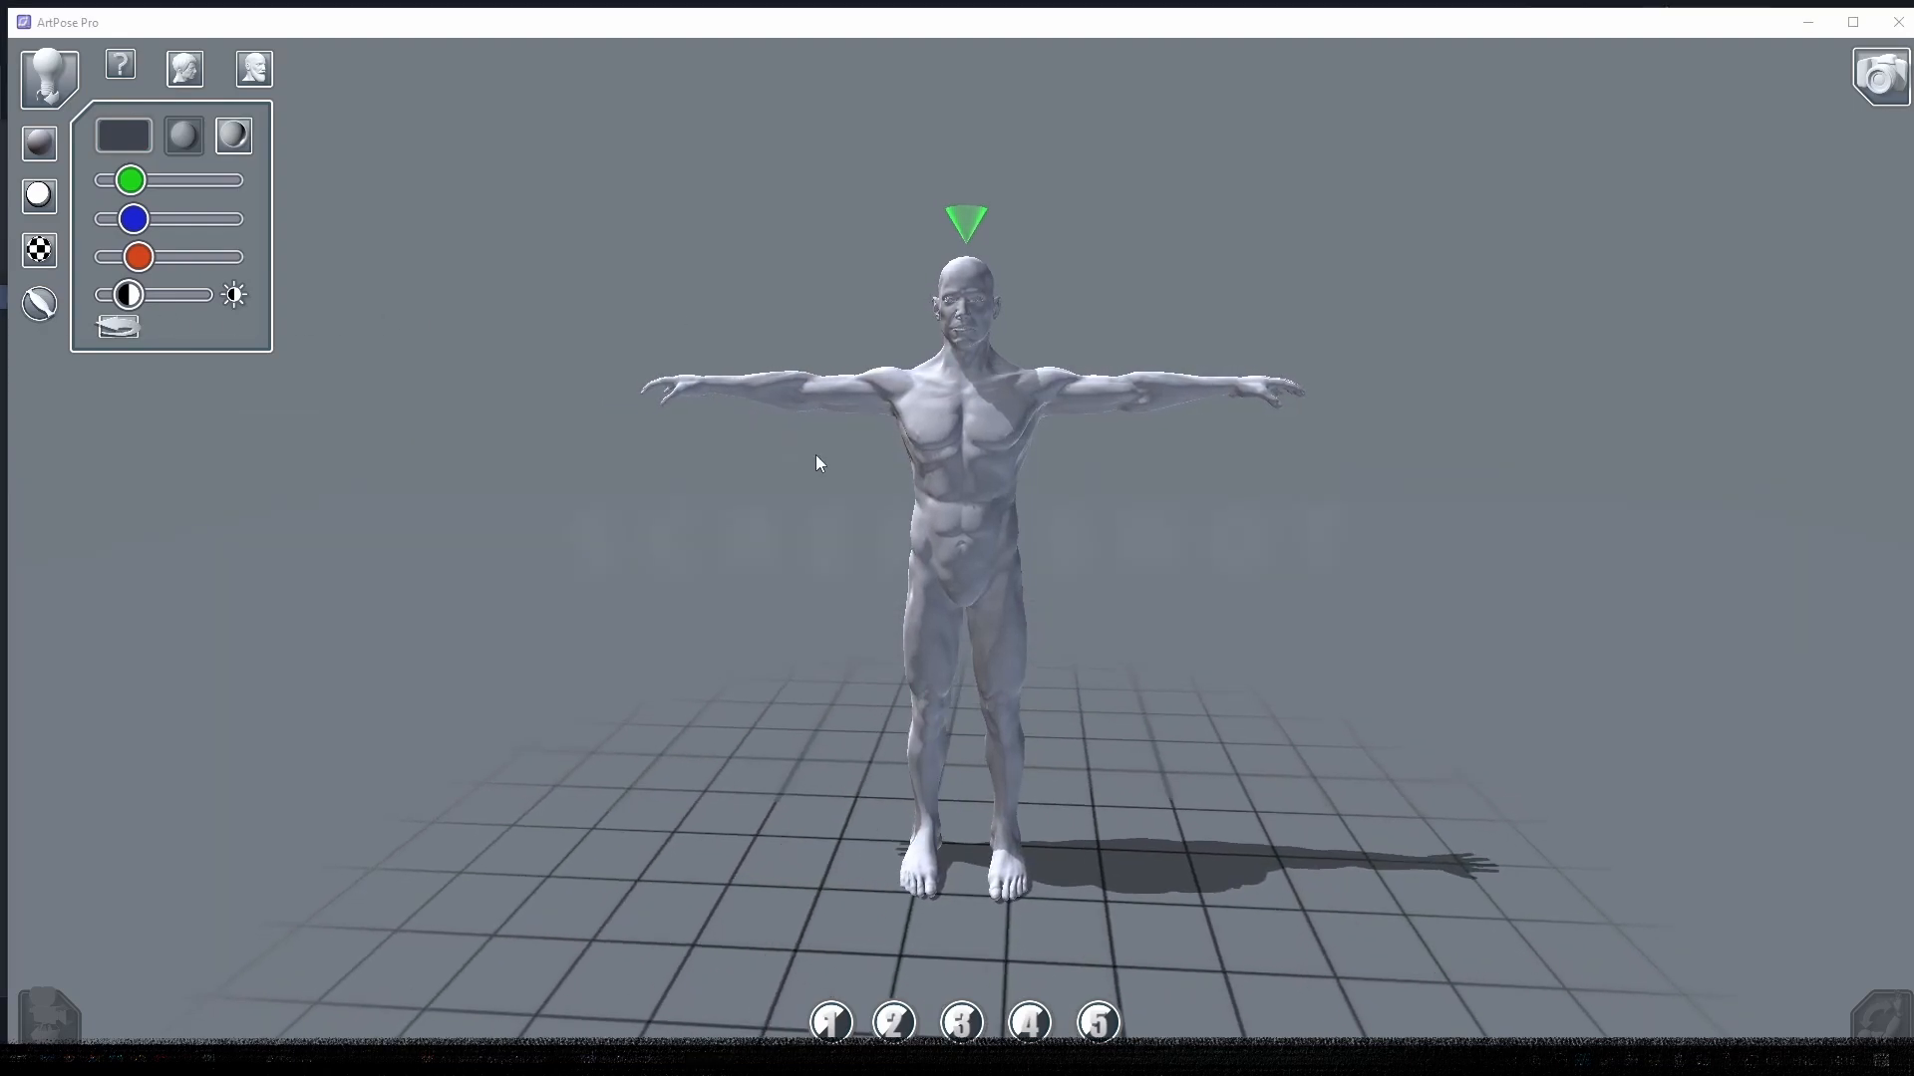
- Start a screenshot of the figure and check its save location, the ArtPose_Screenshots folder inside Pictures, in File Explorer
left_click(1880, 82)
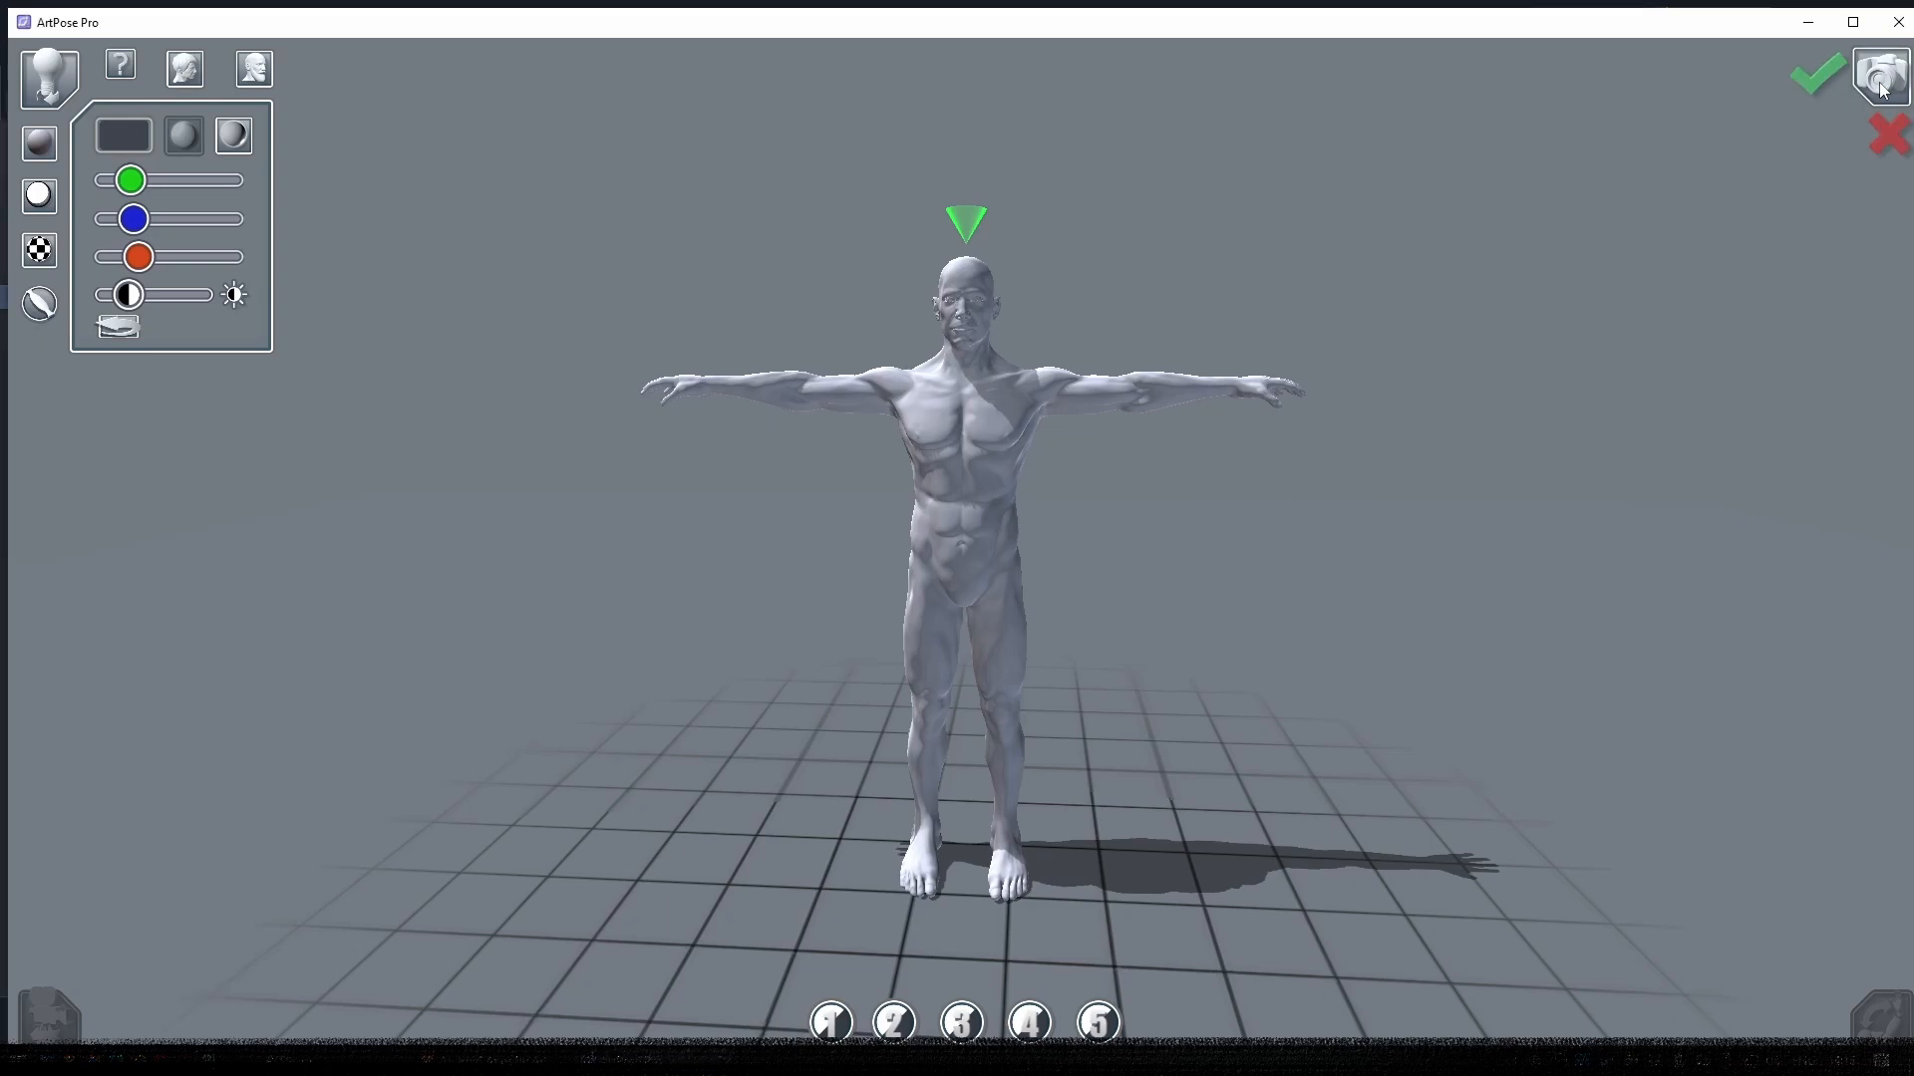
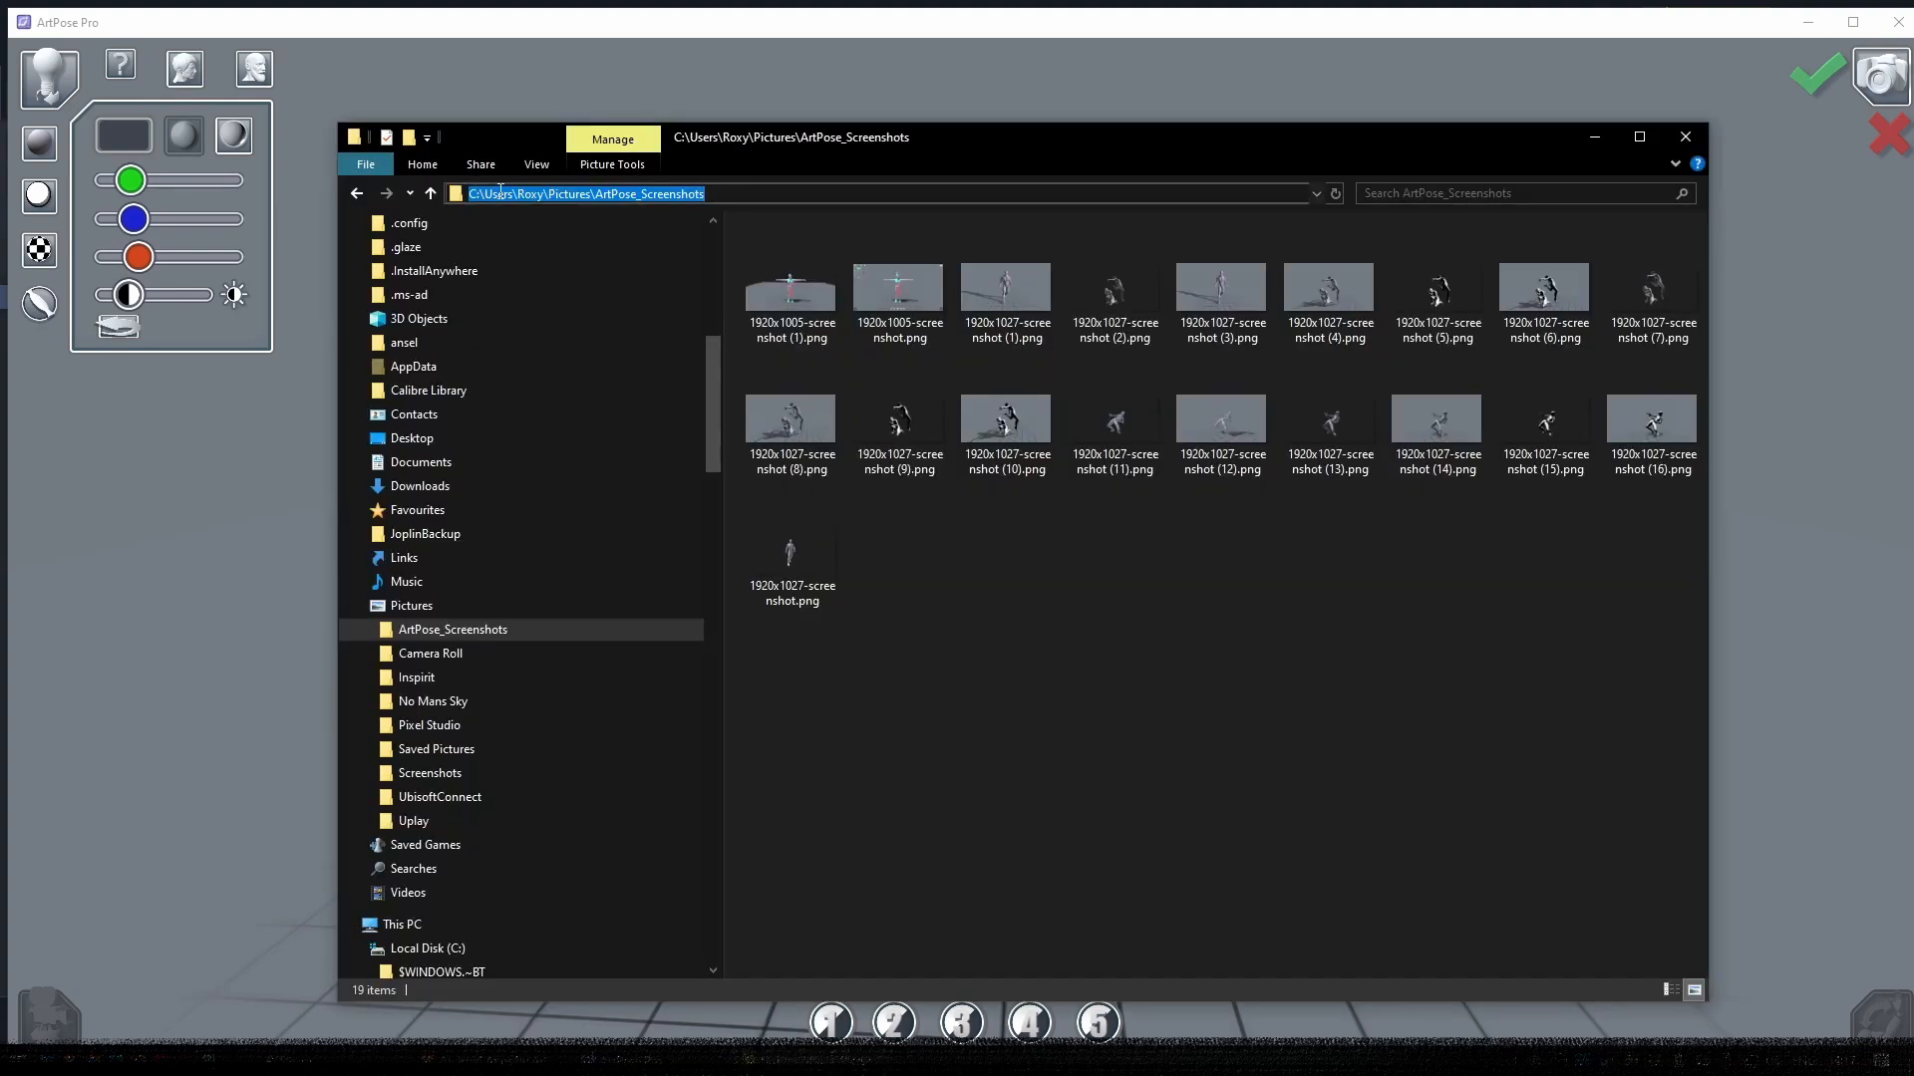
double_click(501, 192)
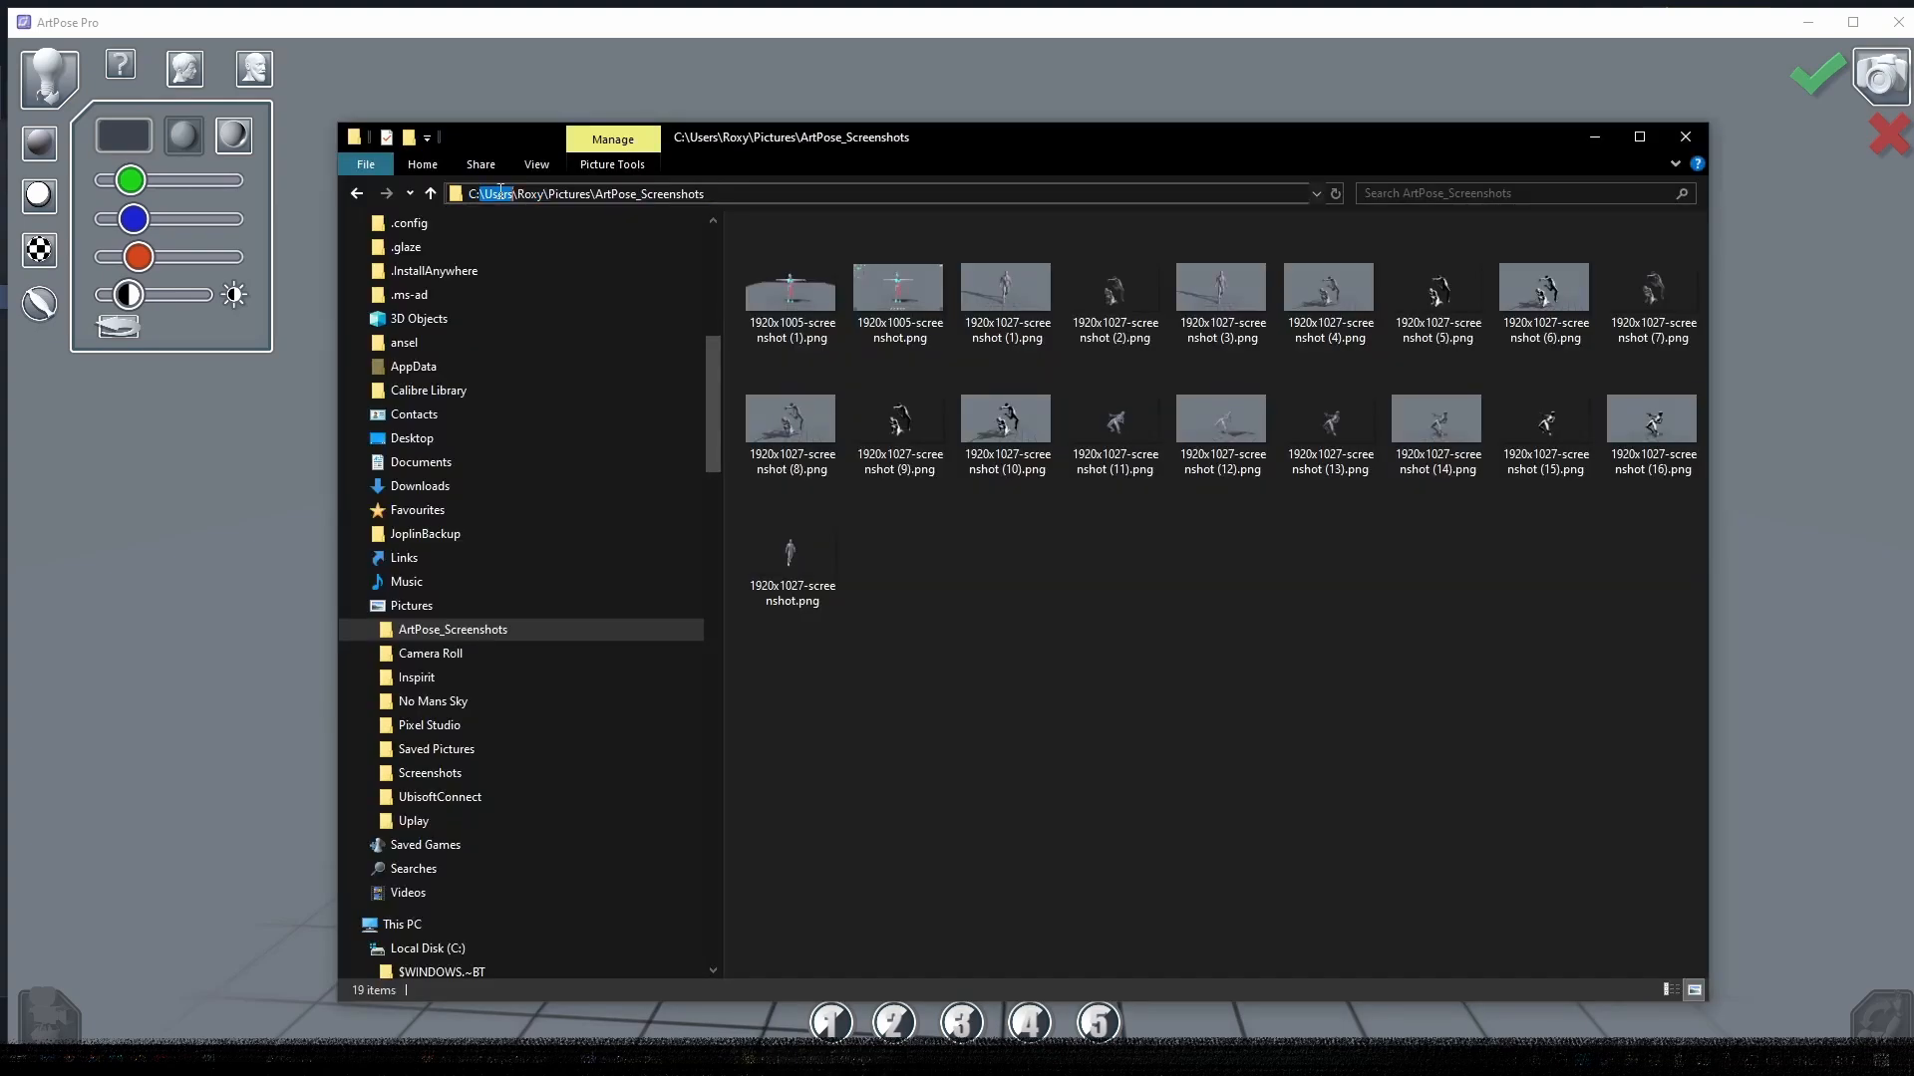
double_click(531, 194)
double_click(568, 194)
left_click_drag(596, 193, 754, 194)
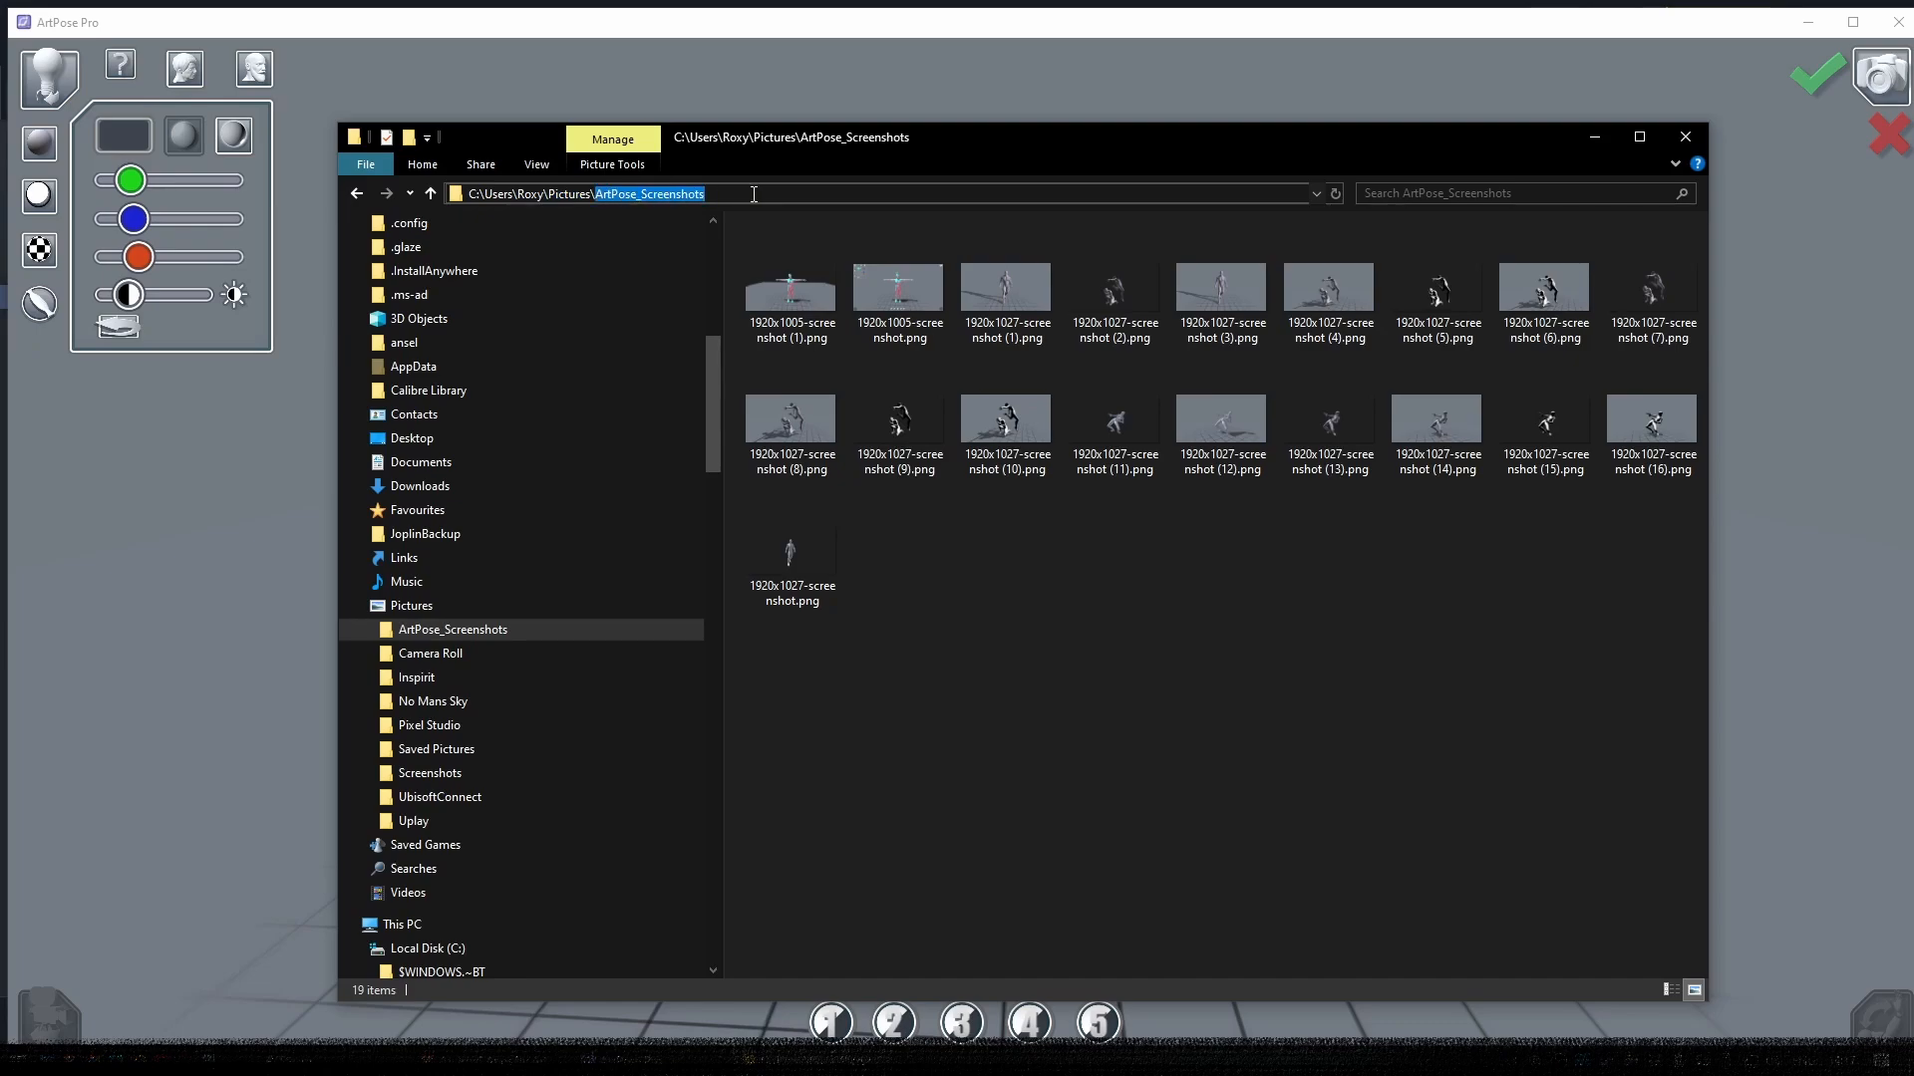
left_click(1070, 583)
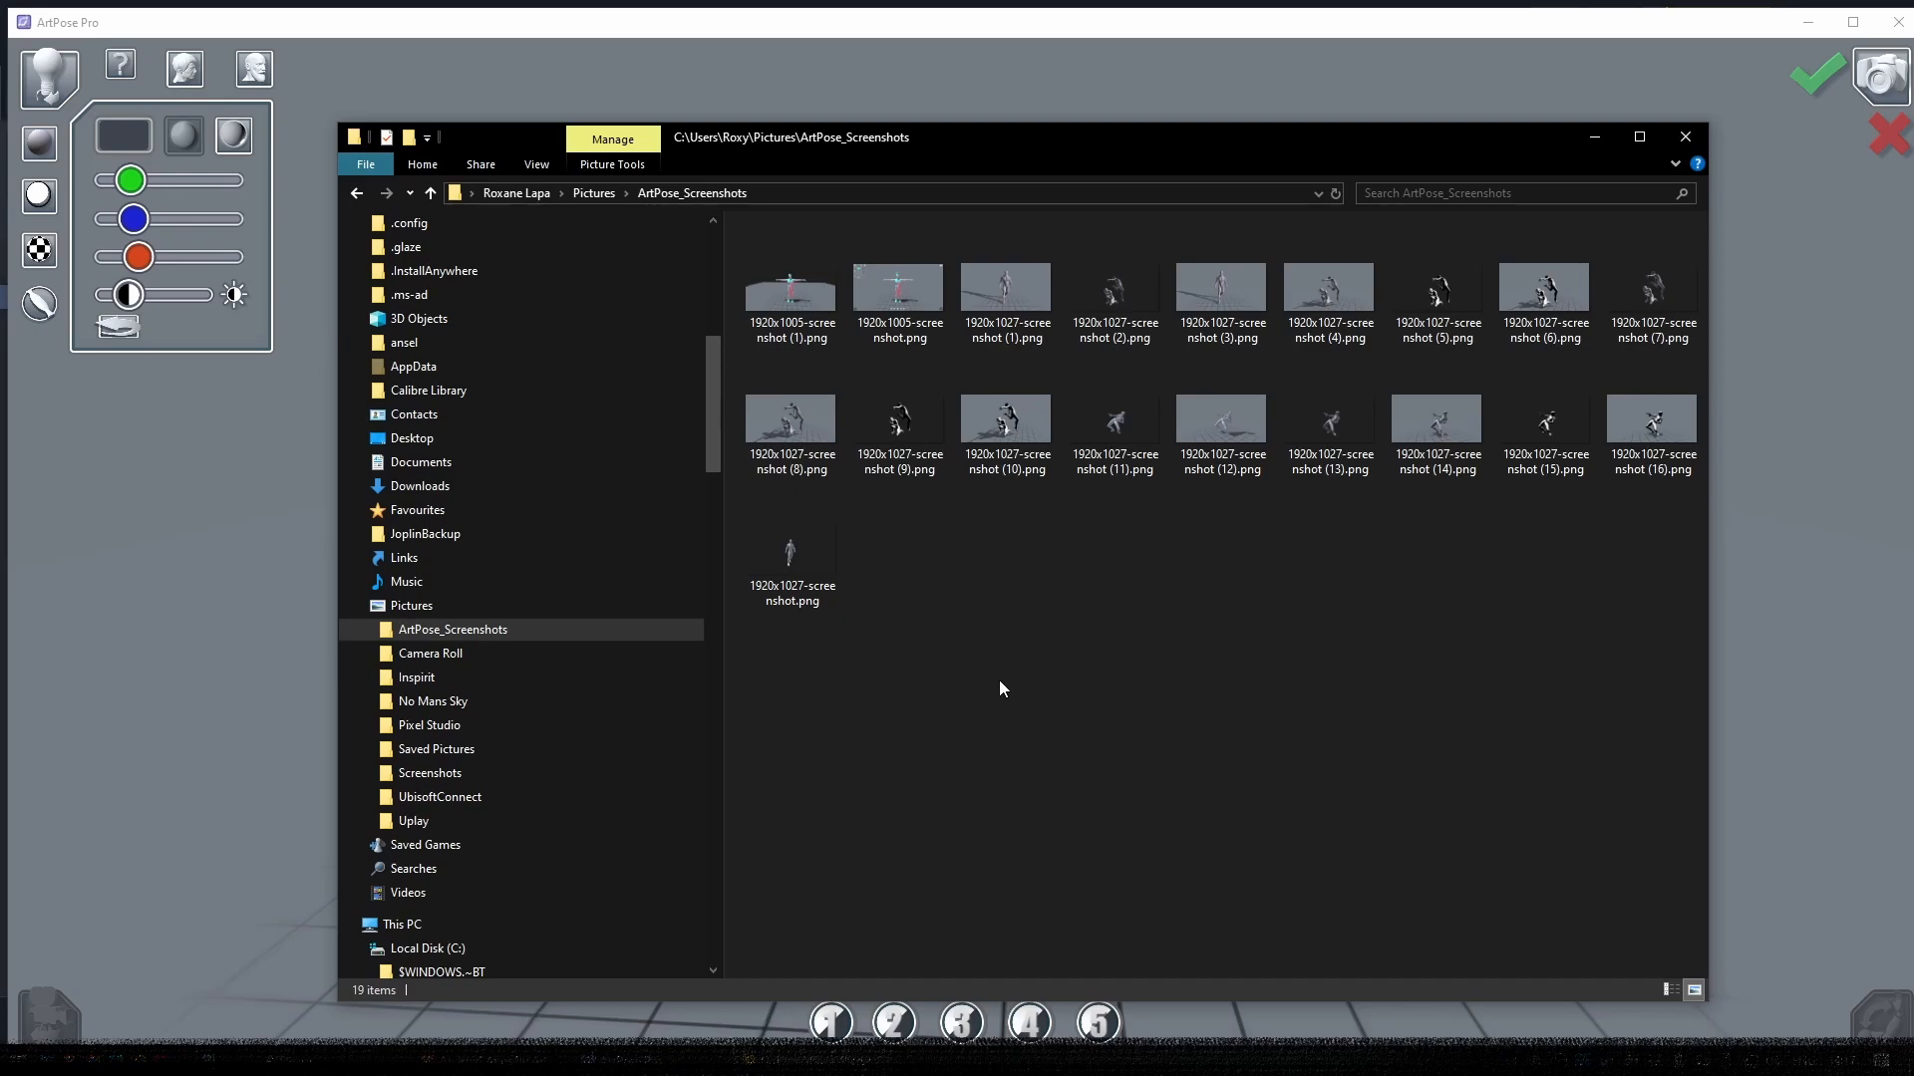
left_click(1684, 136)
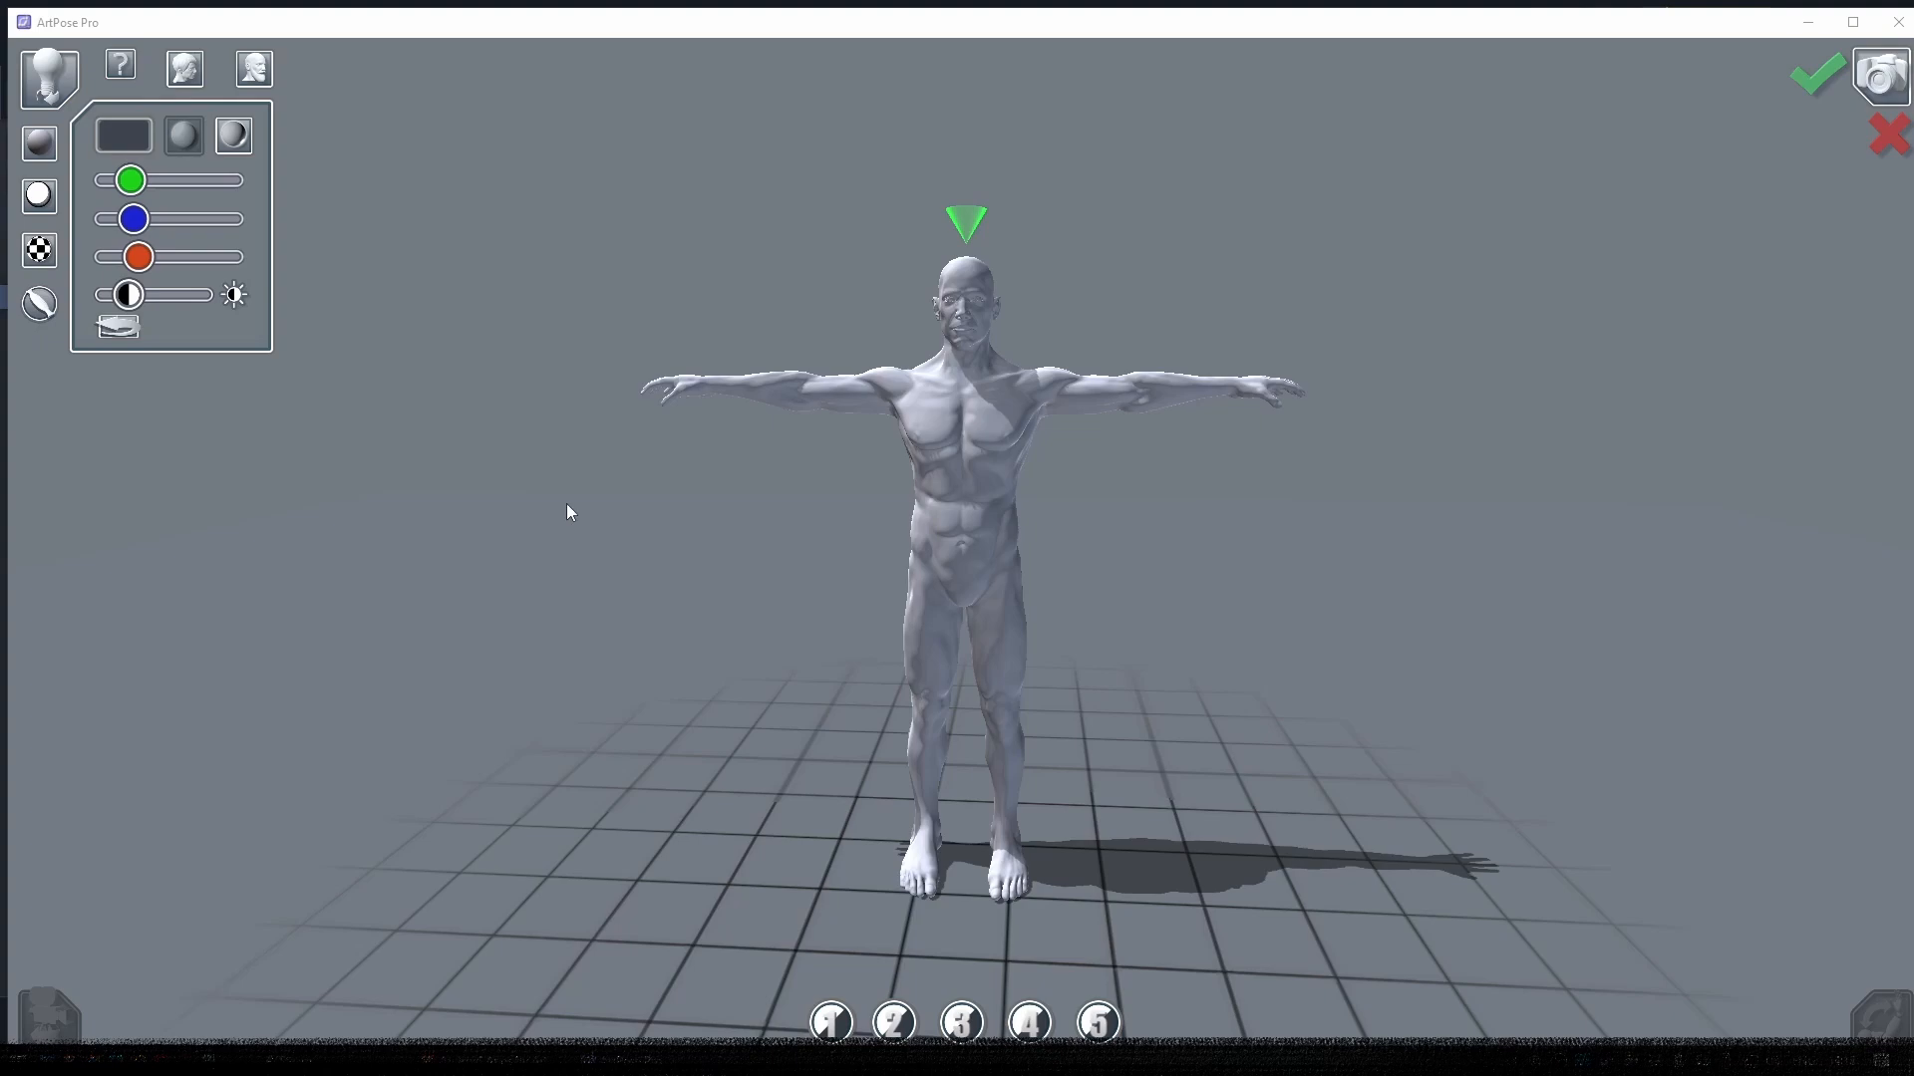
- Switch to Steam and check the posting date of the ArtPose Pro 2.01 announcement in the community hub's news
mouse_move(329, 1061)
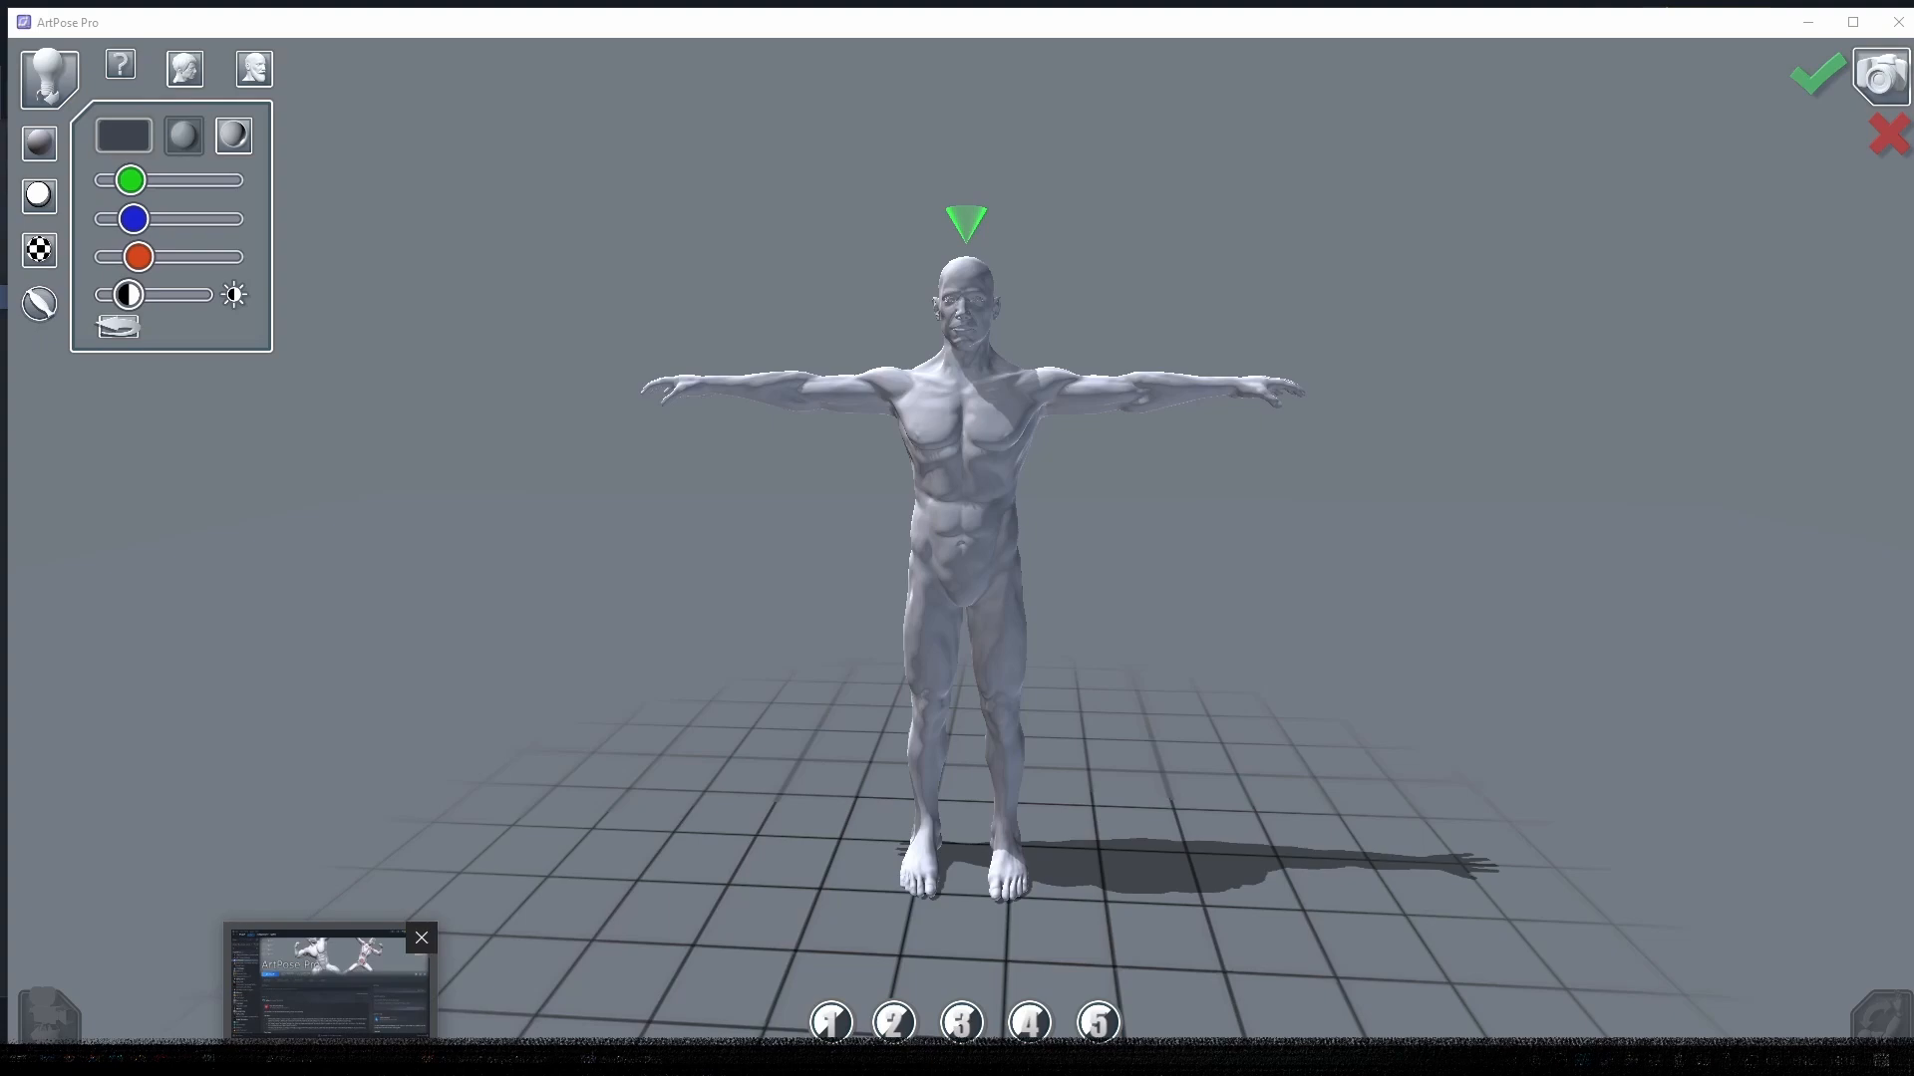
left_click(329, 981)
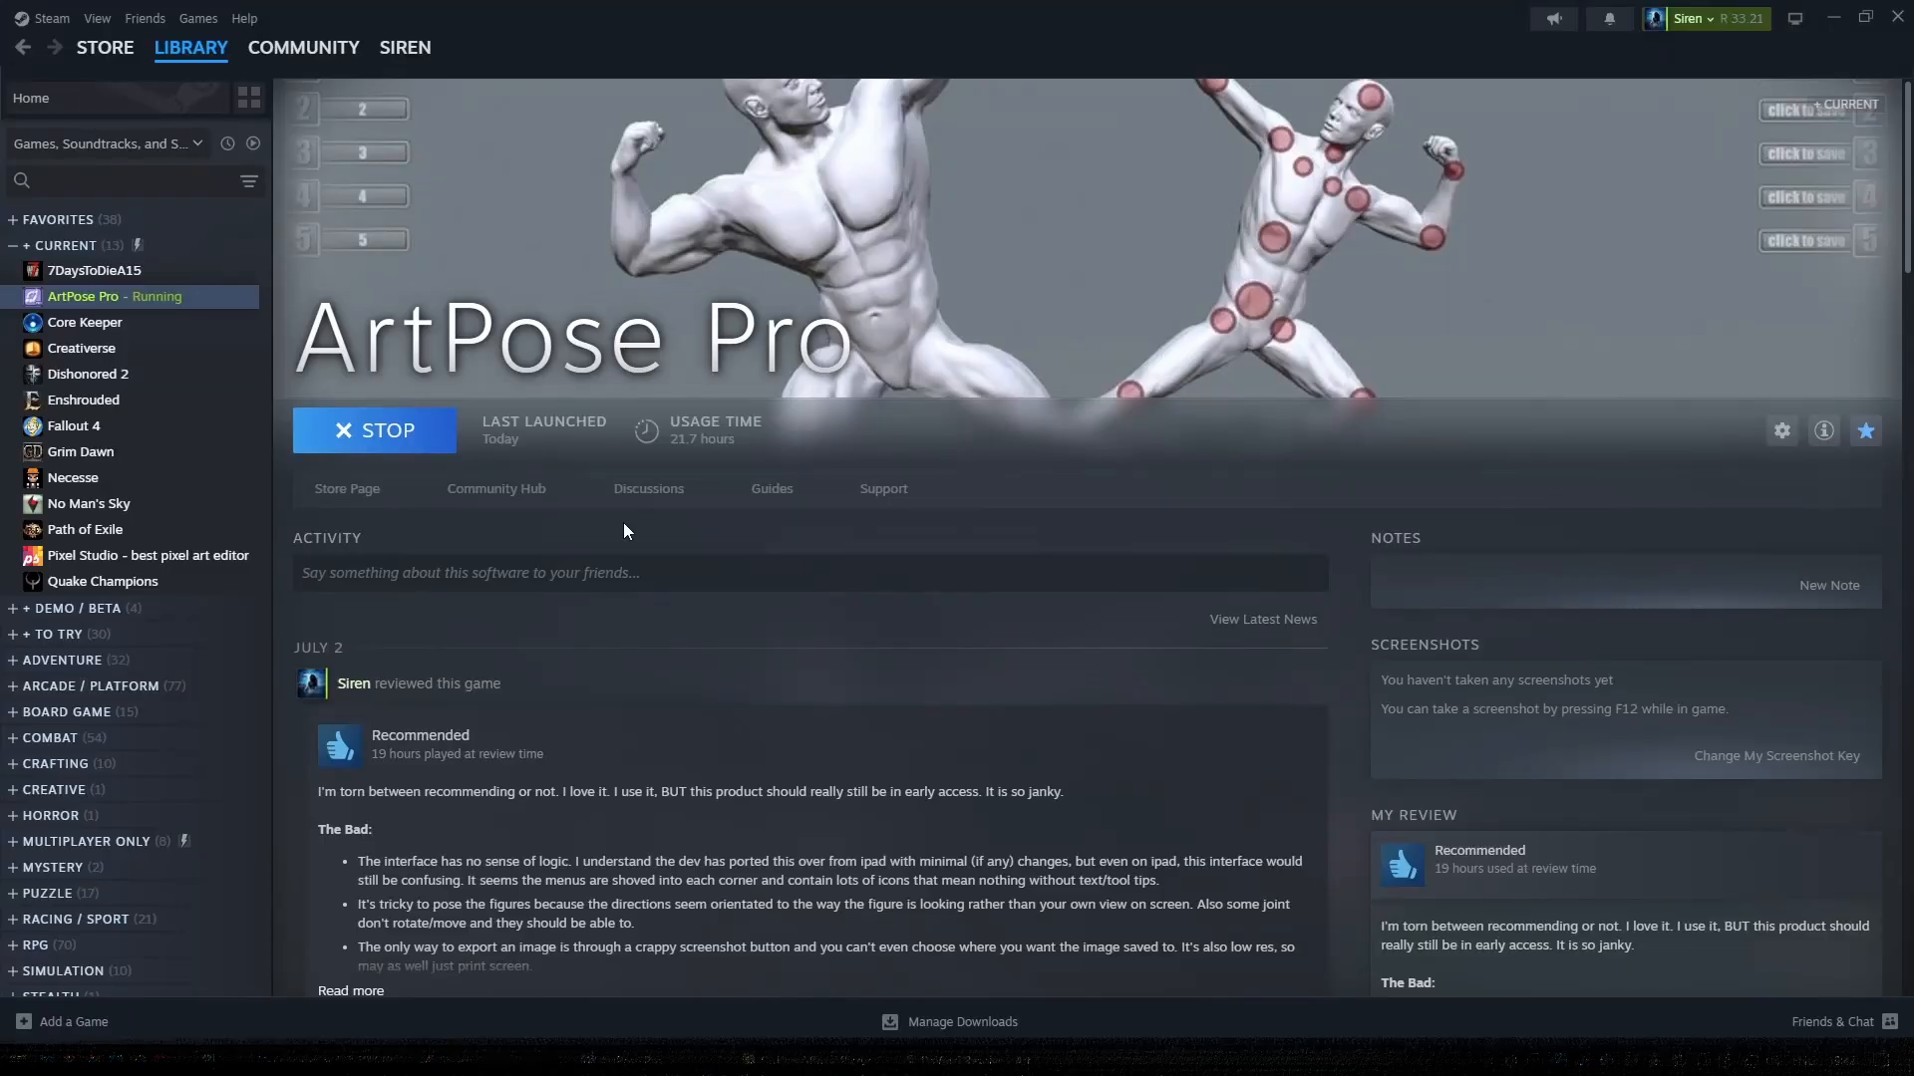
left_click(477, 490)
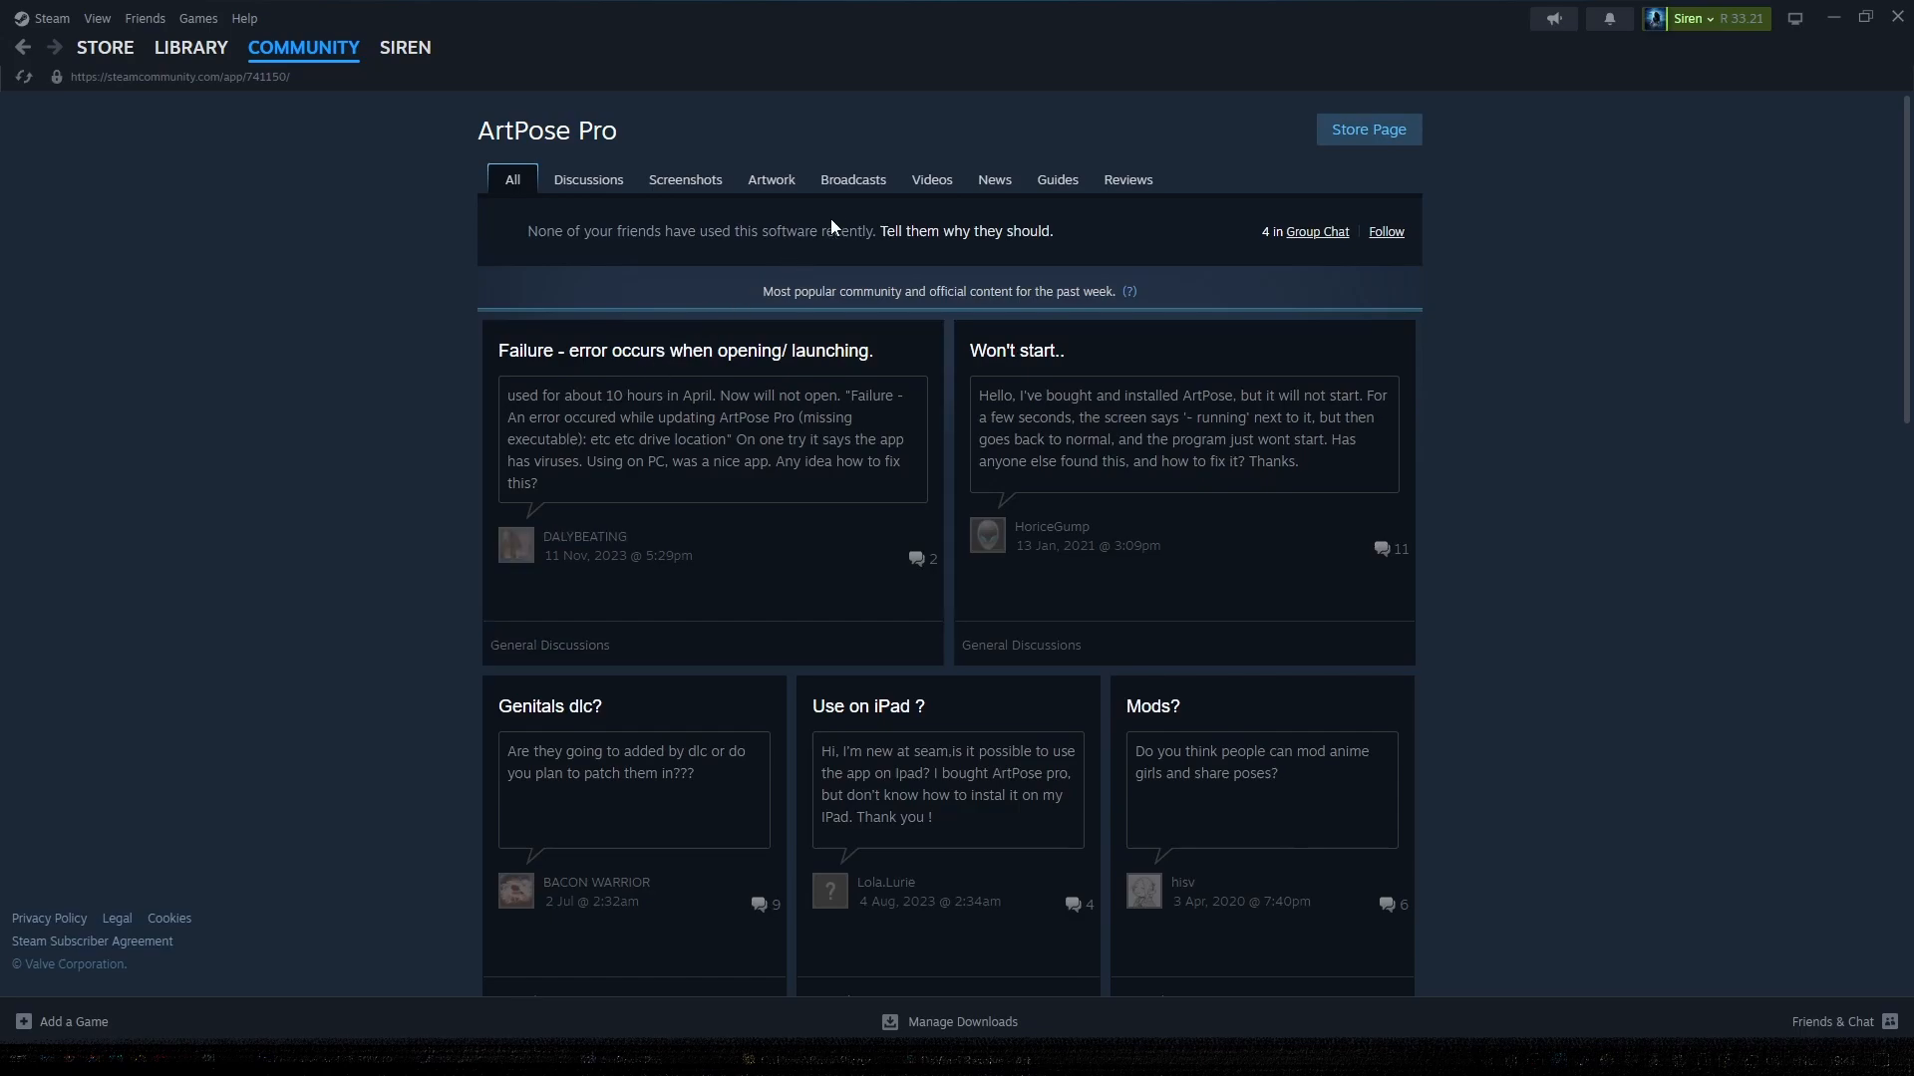
left_click(1010, 187)
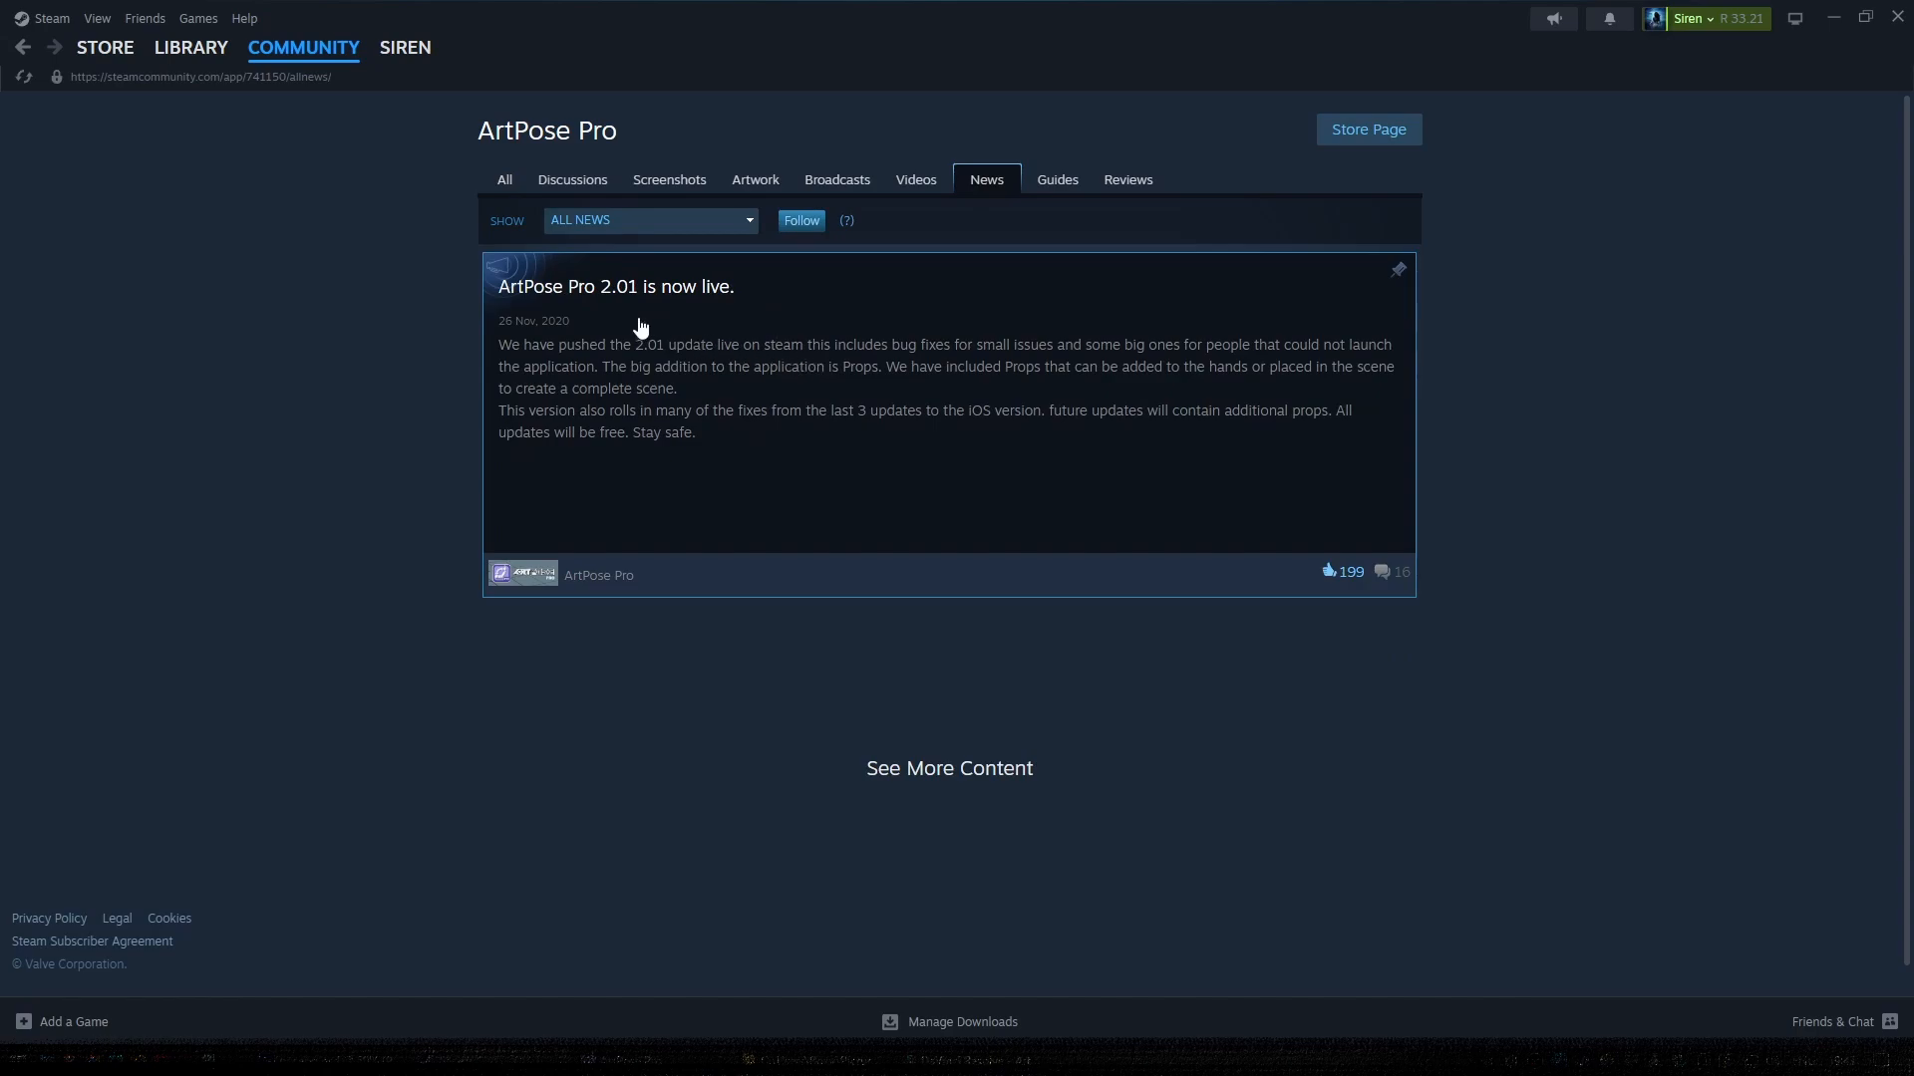
left_click_drag(578, 323, 494, 332)
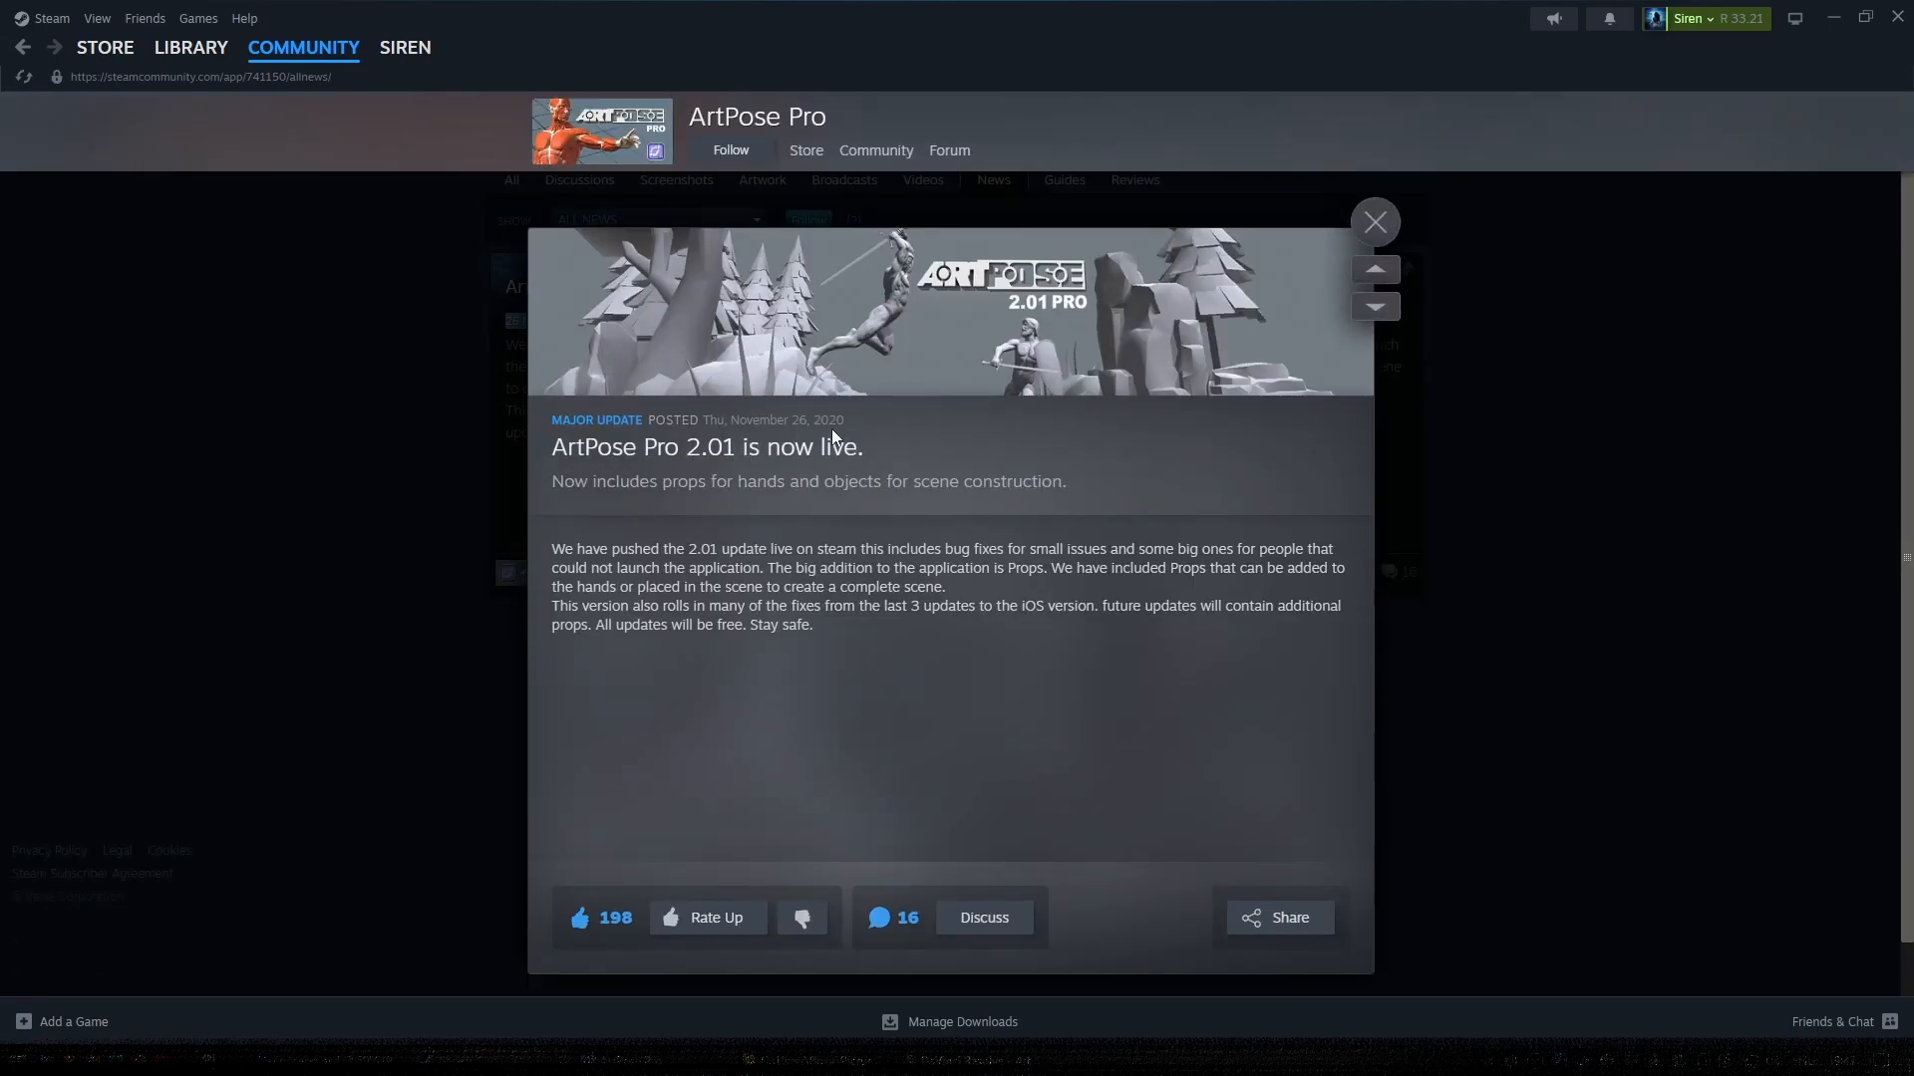
left_click_drag(844, 421, 787, 421)
left_click(329, 1060)
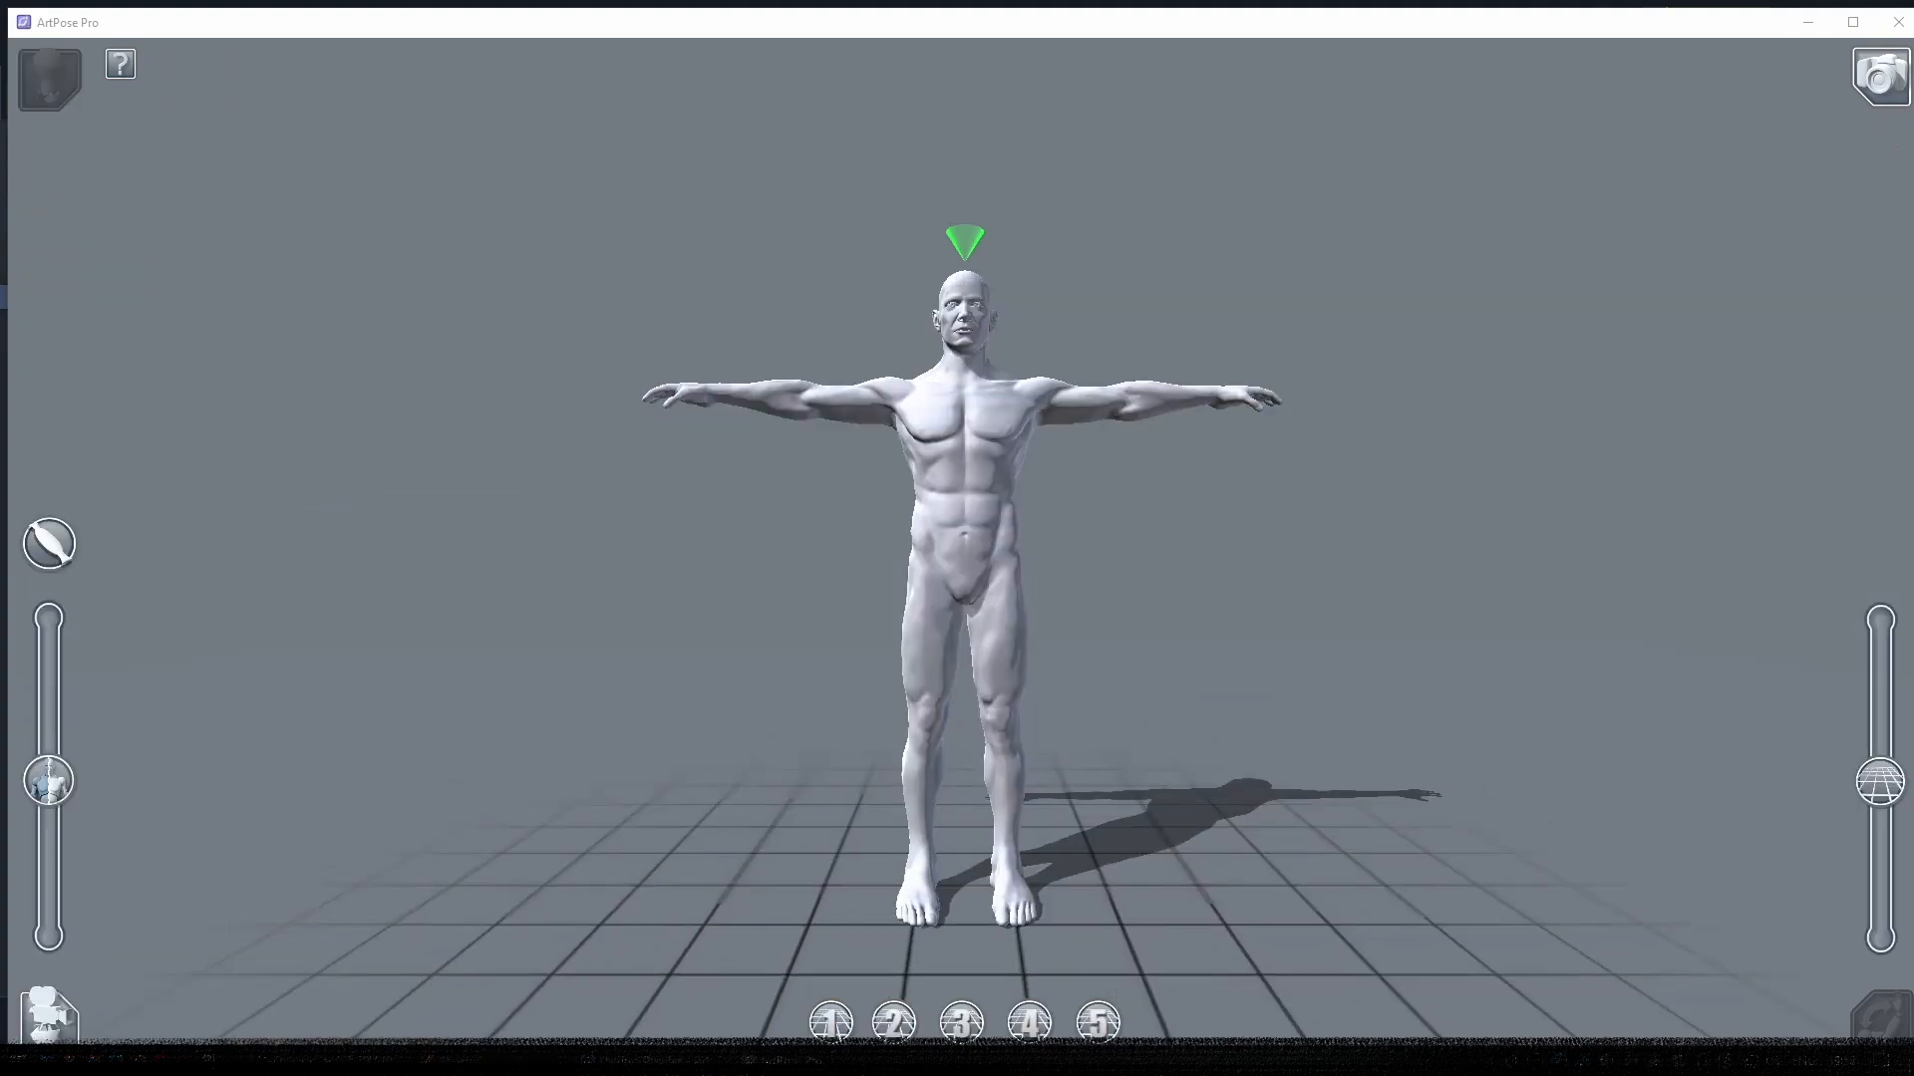
- Enter pose mode in ArtPose Pro and load the saved High Noon pose to view it from another angle
left_click(1882, 1018)
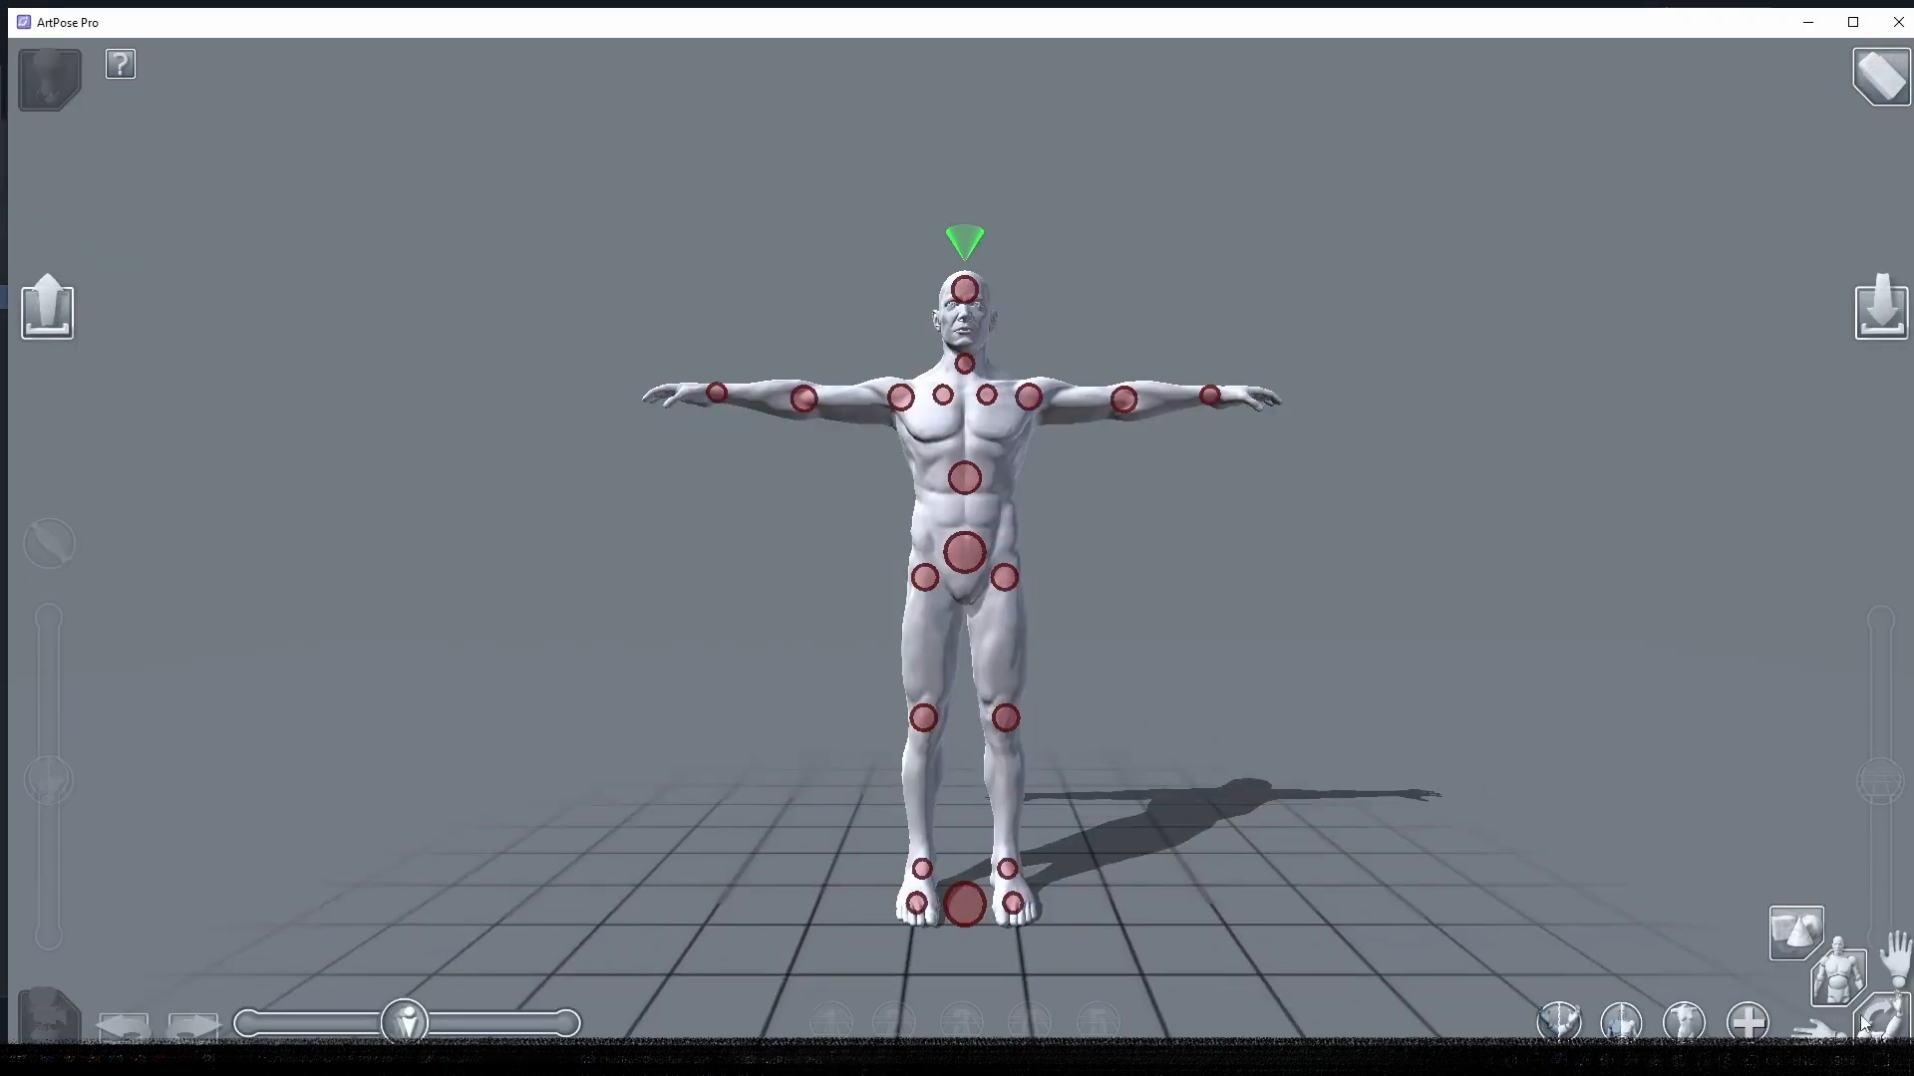
left_click(56, 314)
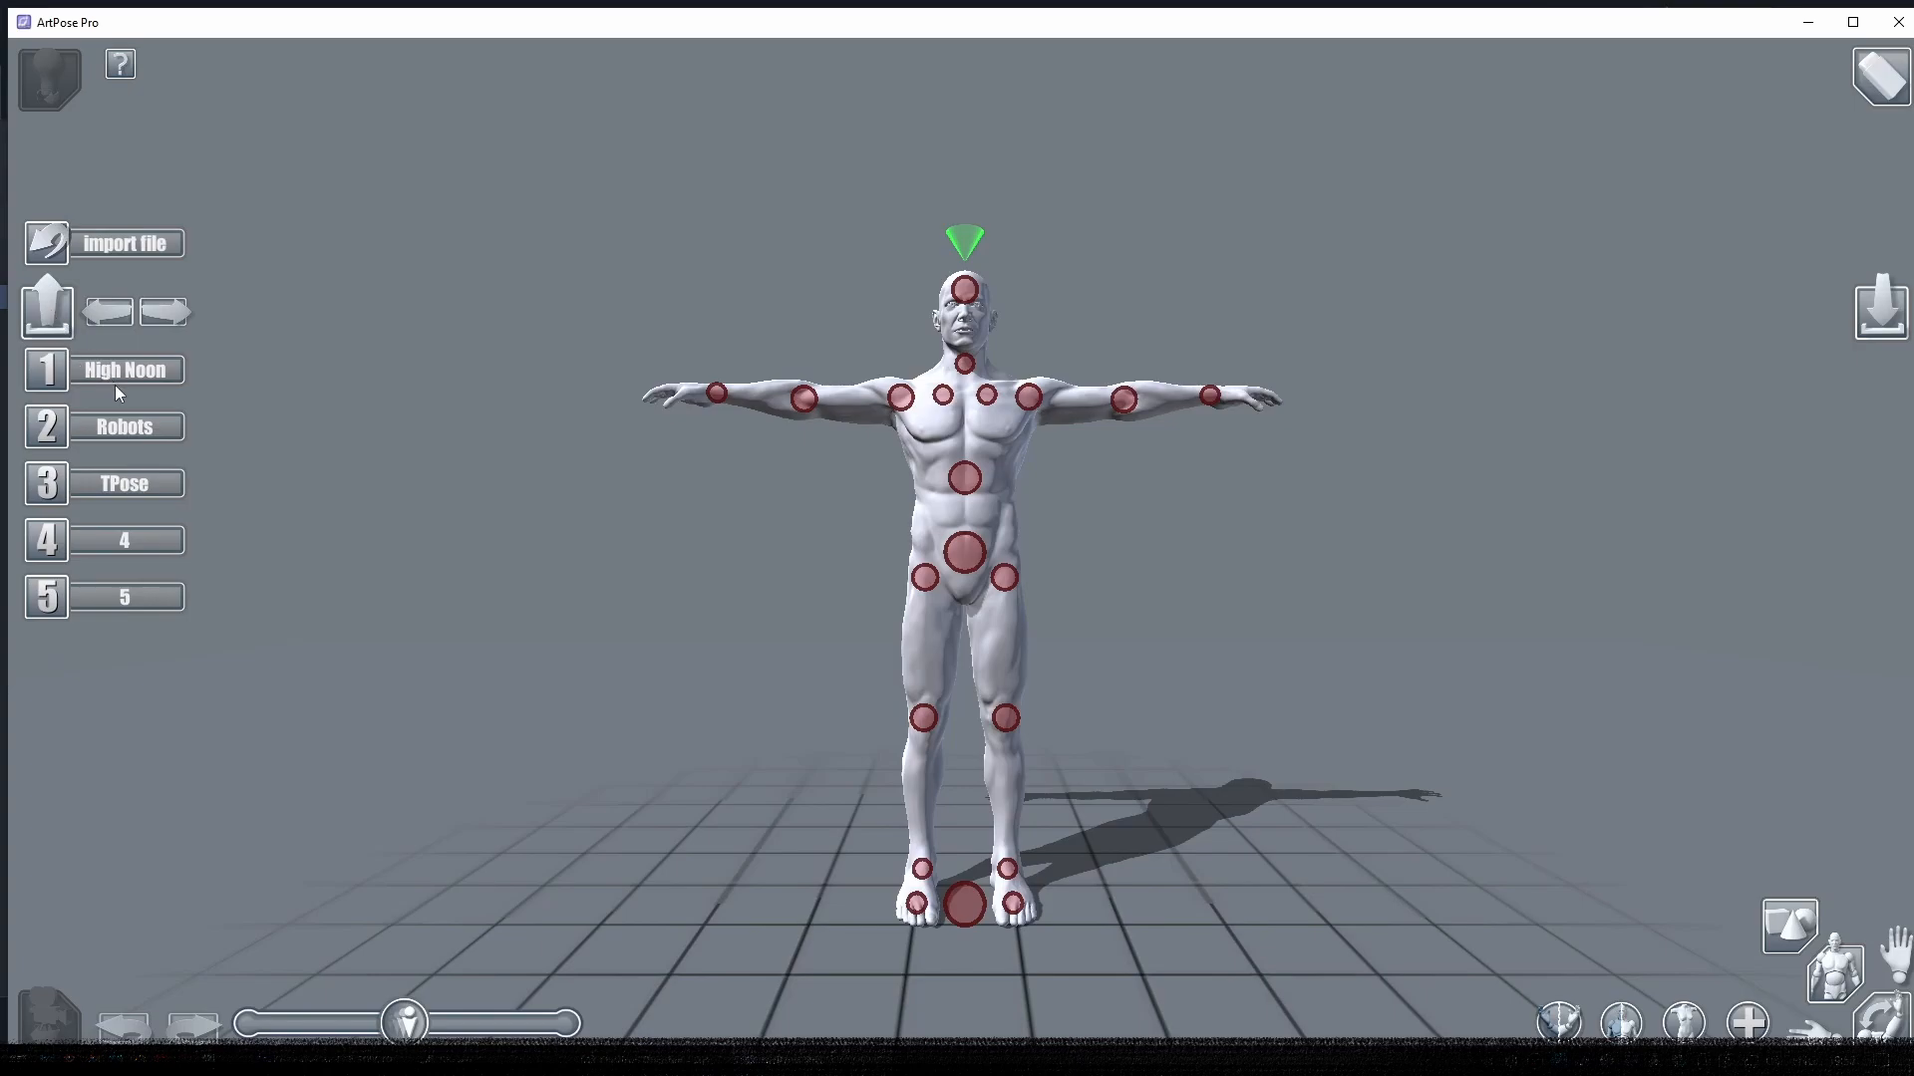
left_click(140, 374)
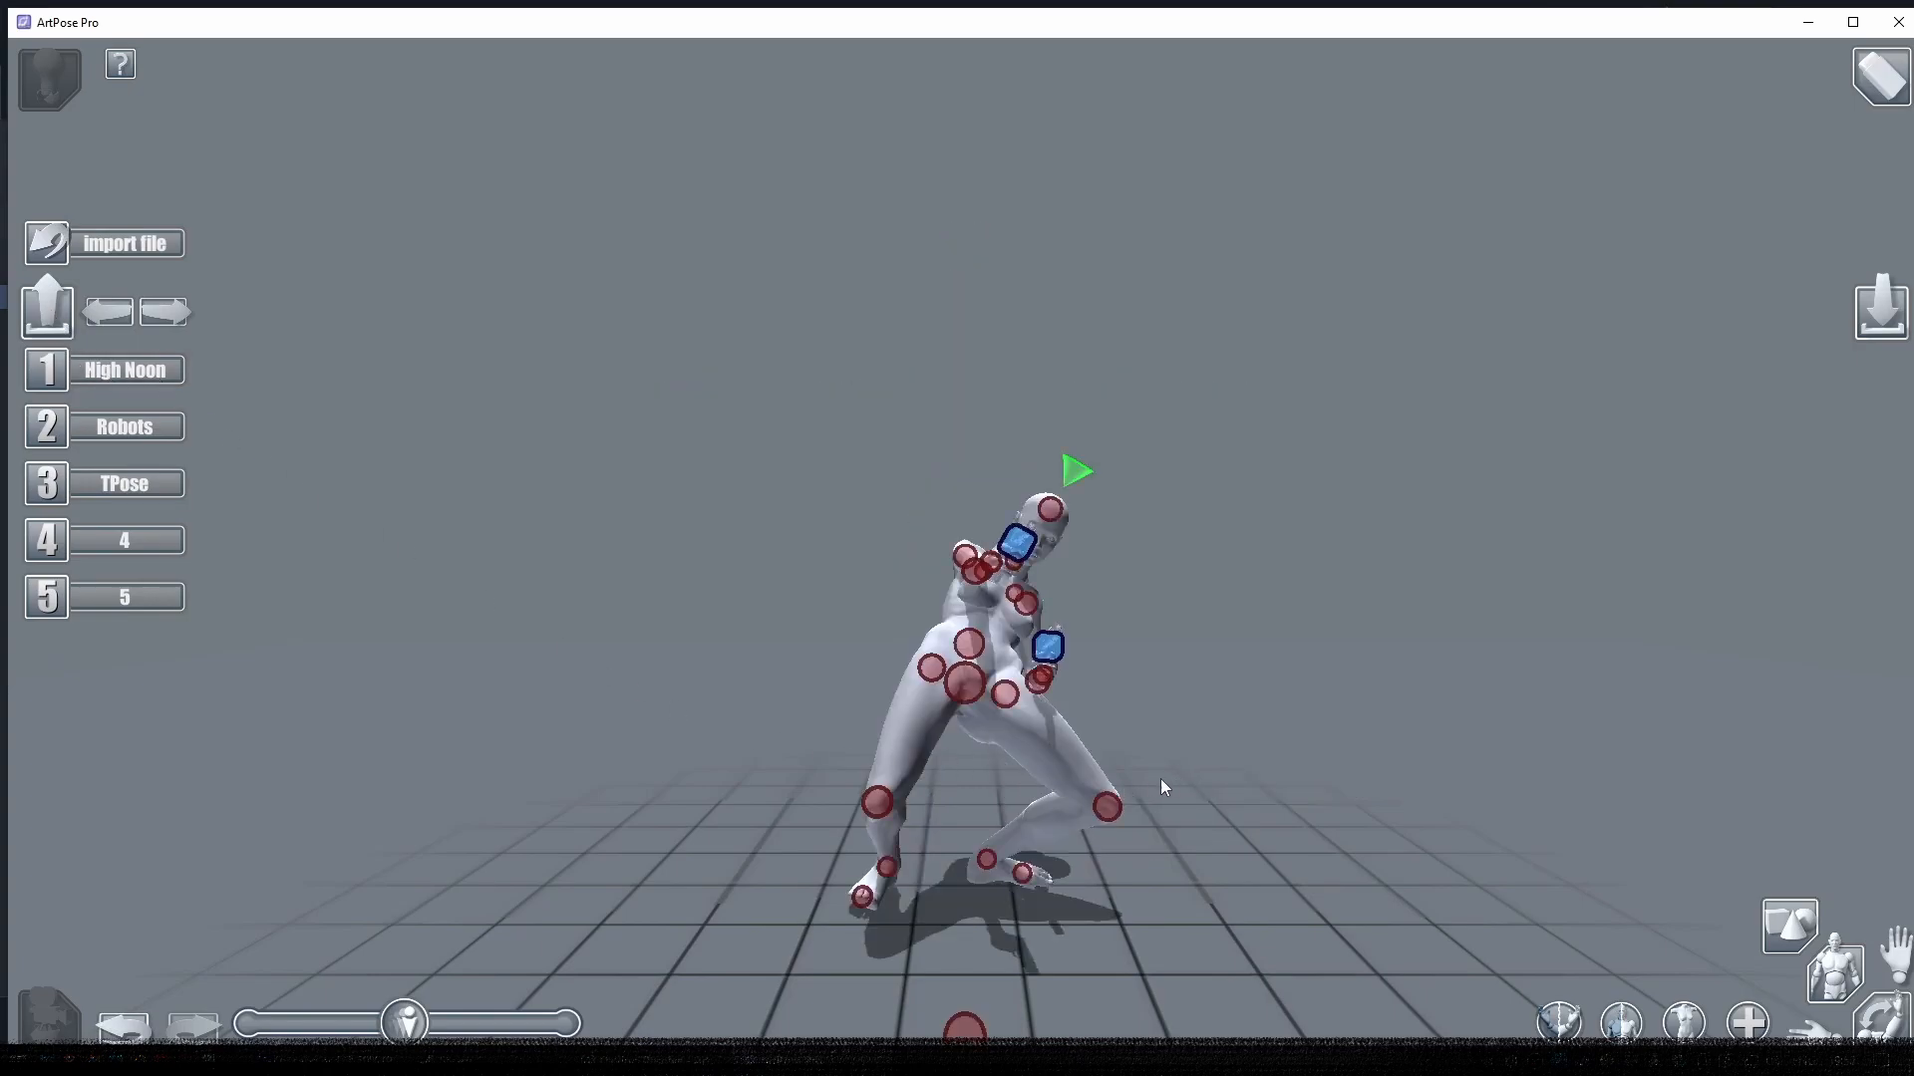
left_click_drag(1071, 760, 855, 727)
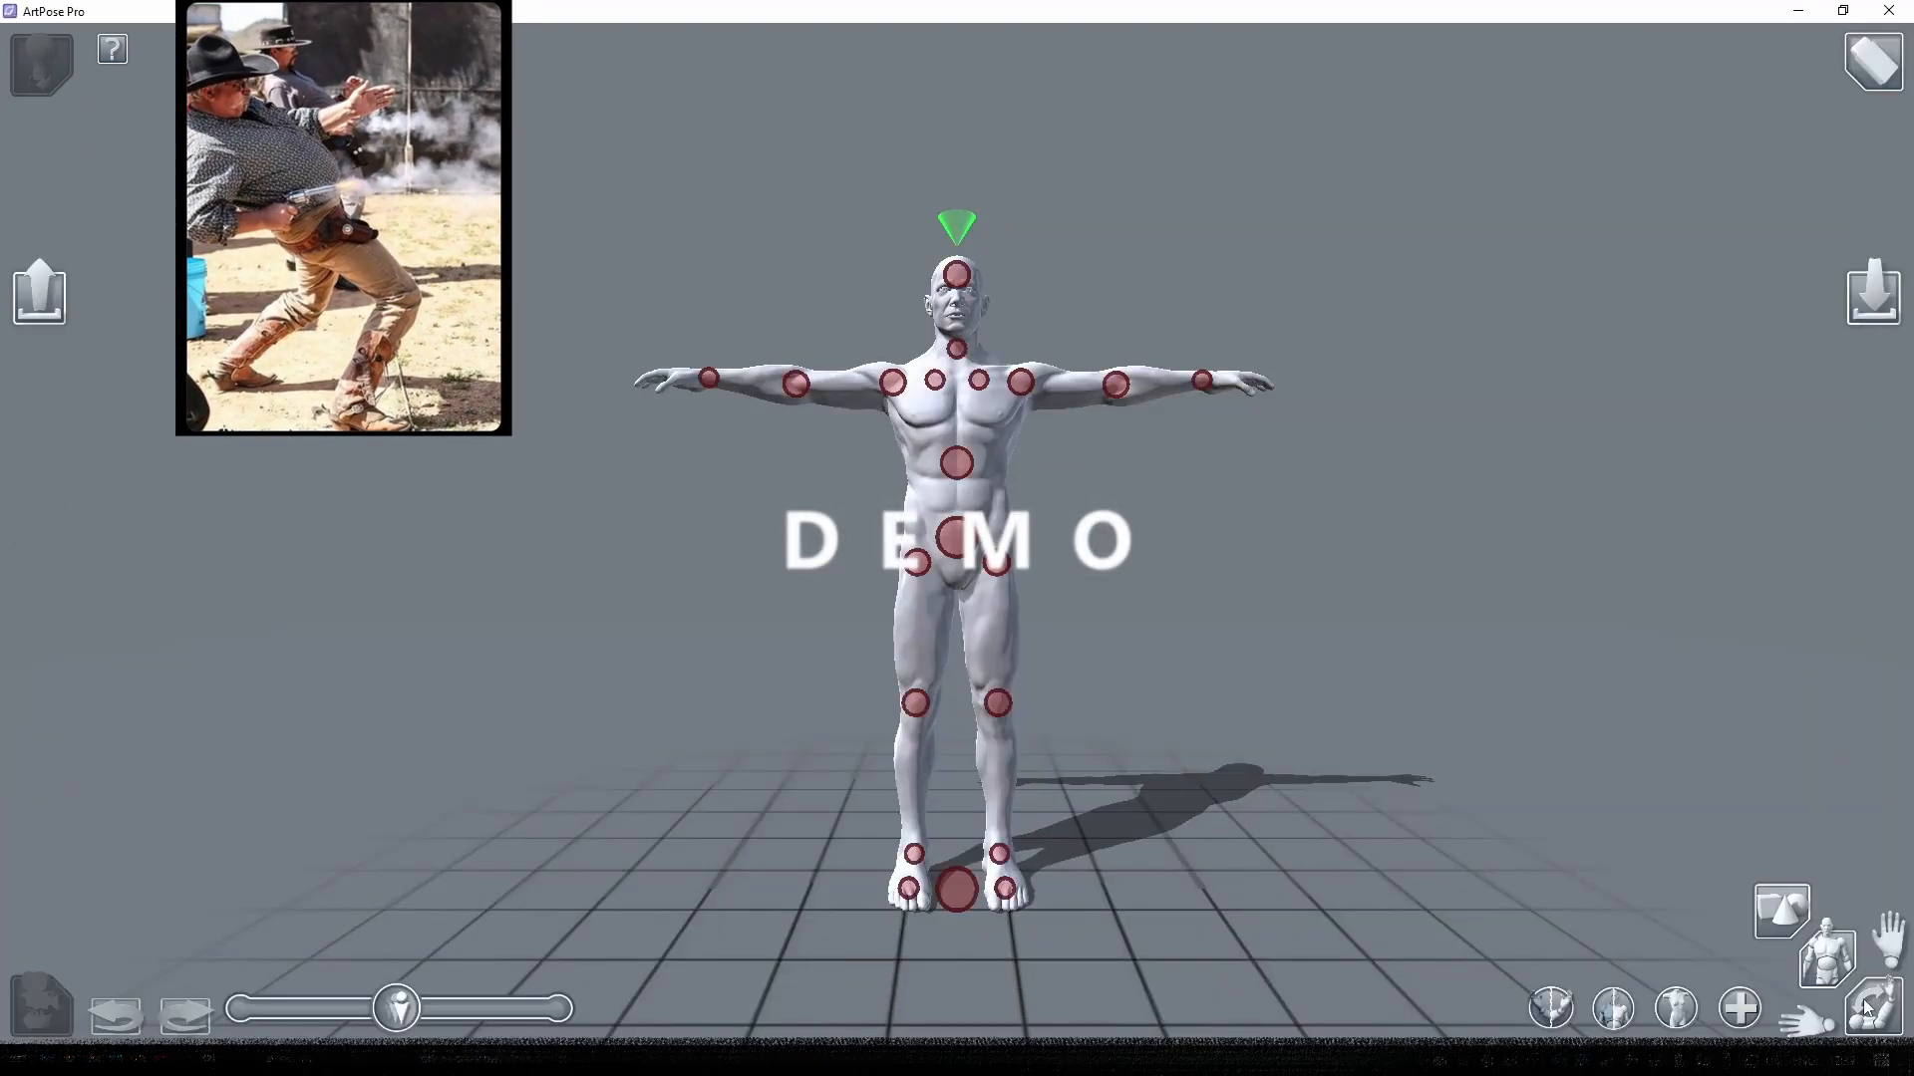
- Switch to the female figure and, in pose mode, raise both thighs forward and bend the knees
mouse_move(33, 767)
left_mouse_down()
mouse_move(33, 613)
mouse_move(33, 767)
left_mouse_up()
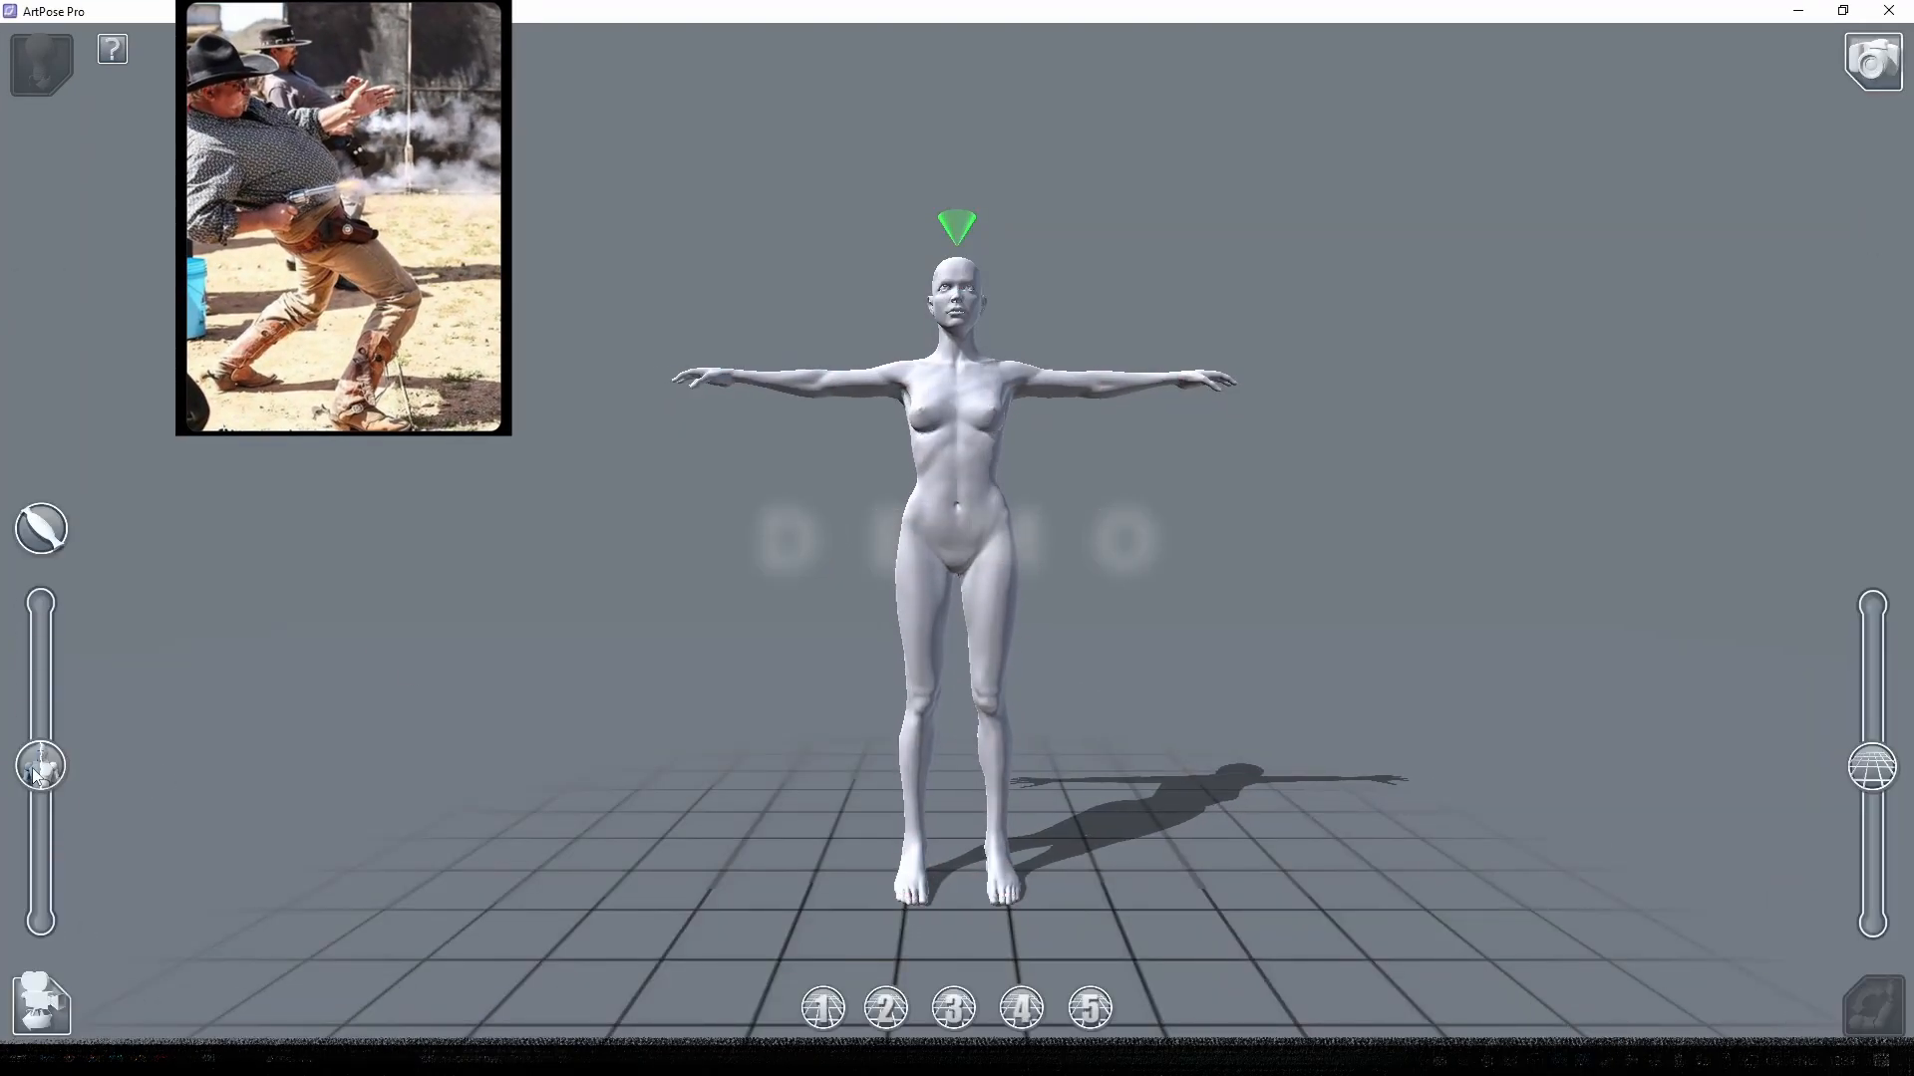
left_click(1880, 1009)
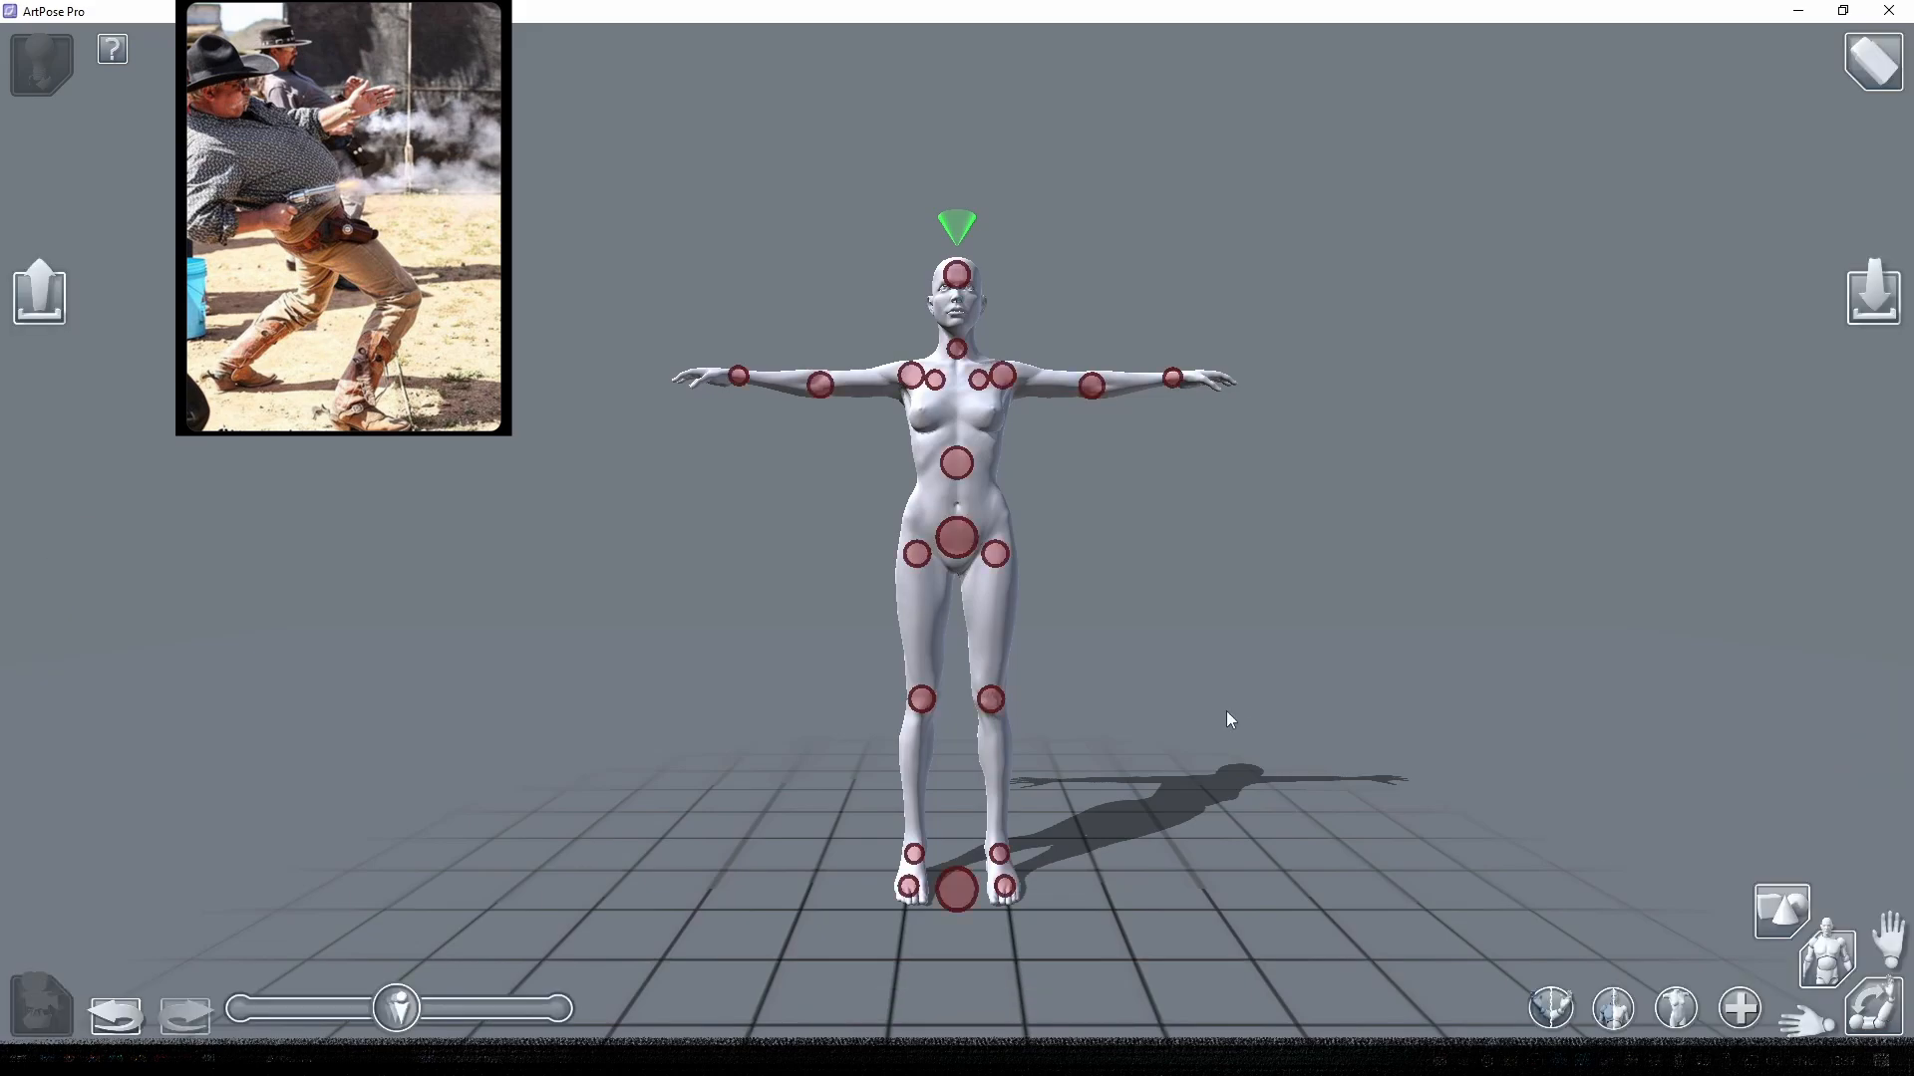
left_click_drag(917, 553, 907, 337)
left_click_drag(994, 554, 996, 337)
left_click_drag(1181, 540, 997, 543)
left_click_drag(867, 573, 919, 724)
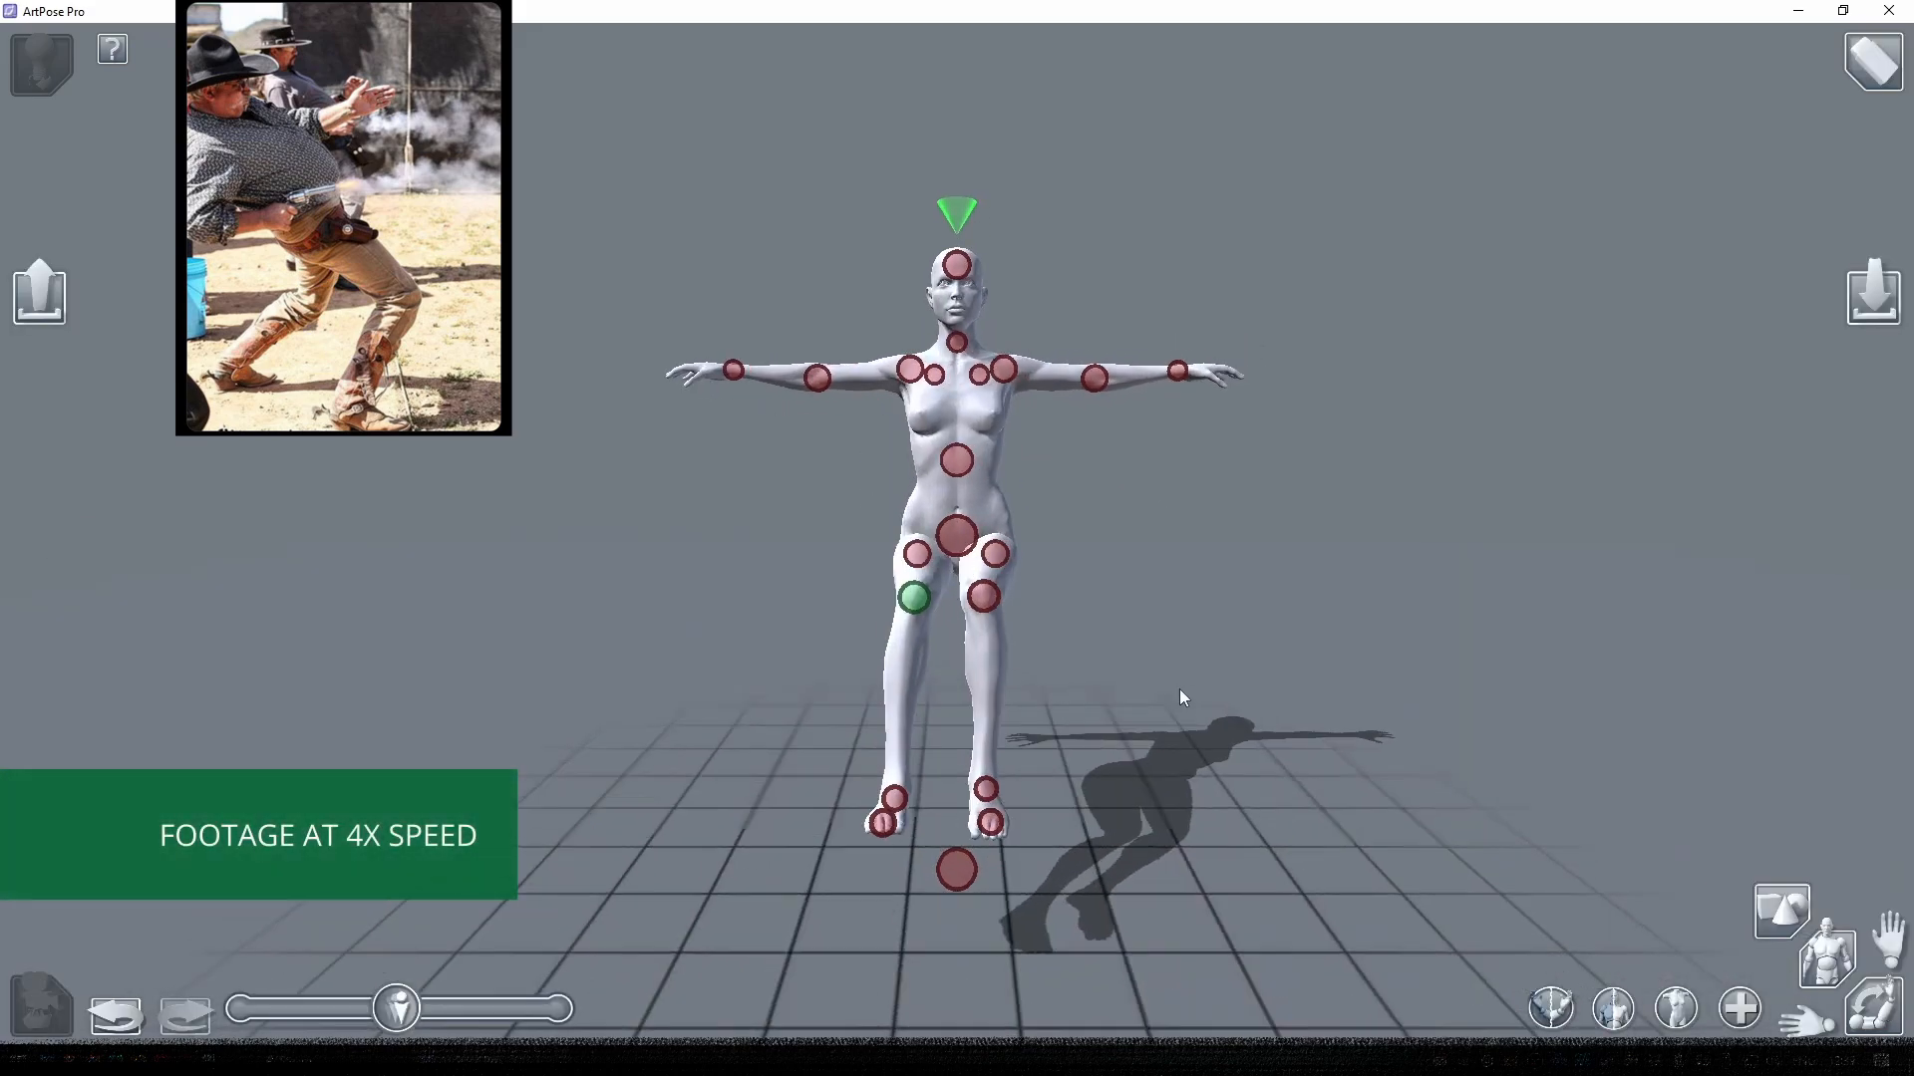
- Spread the figure's right thigh outward and lean the torso back at the spine
left_click_drag(991, 548, 877, 563)
left_click(917, 553)
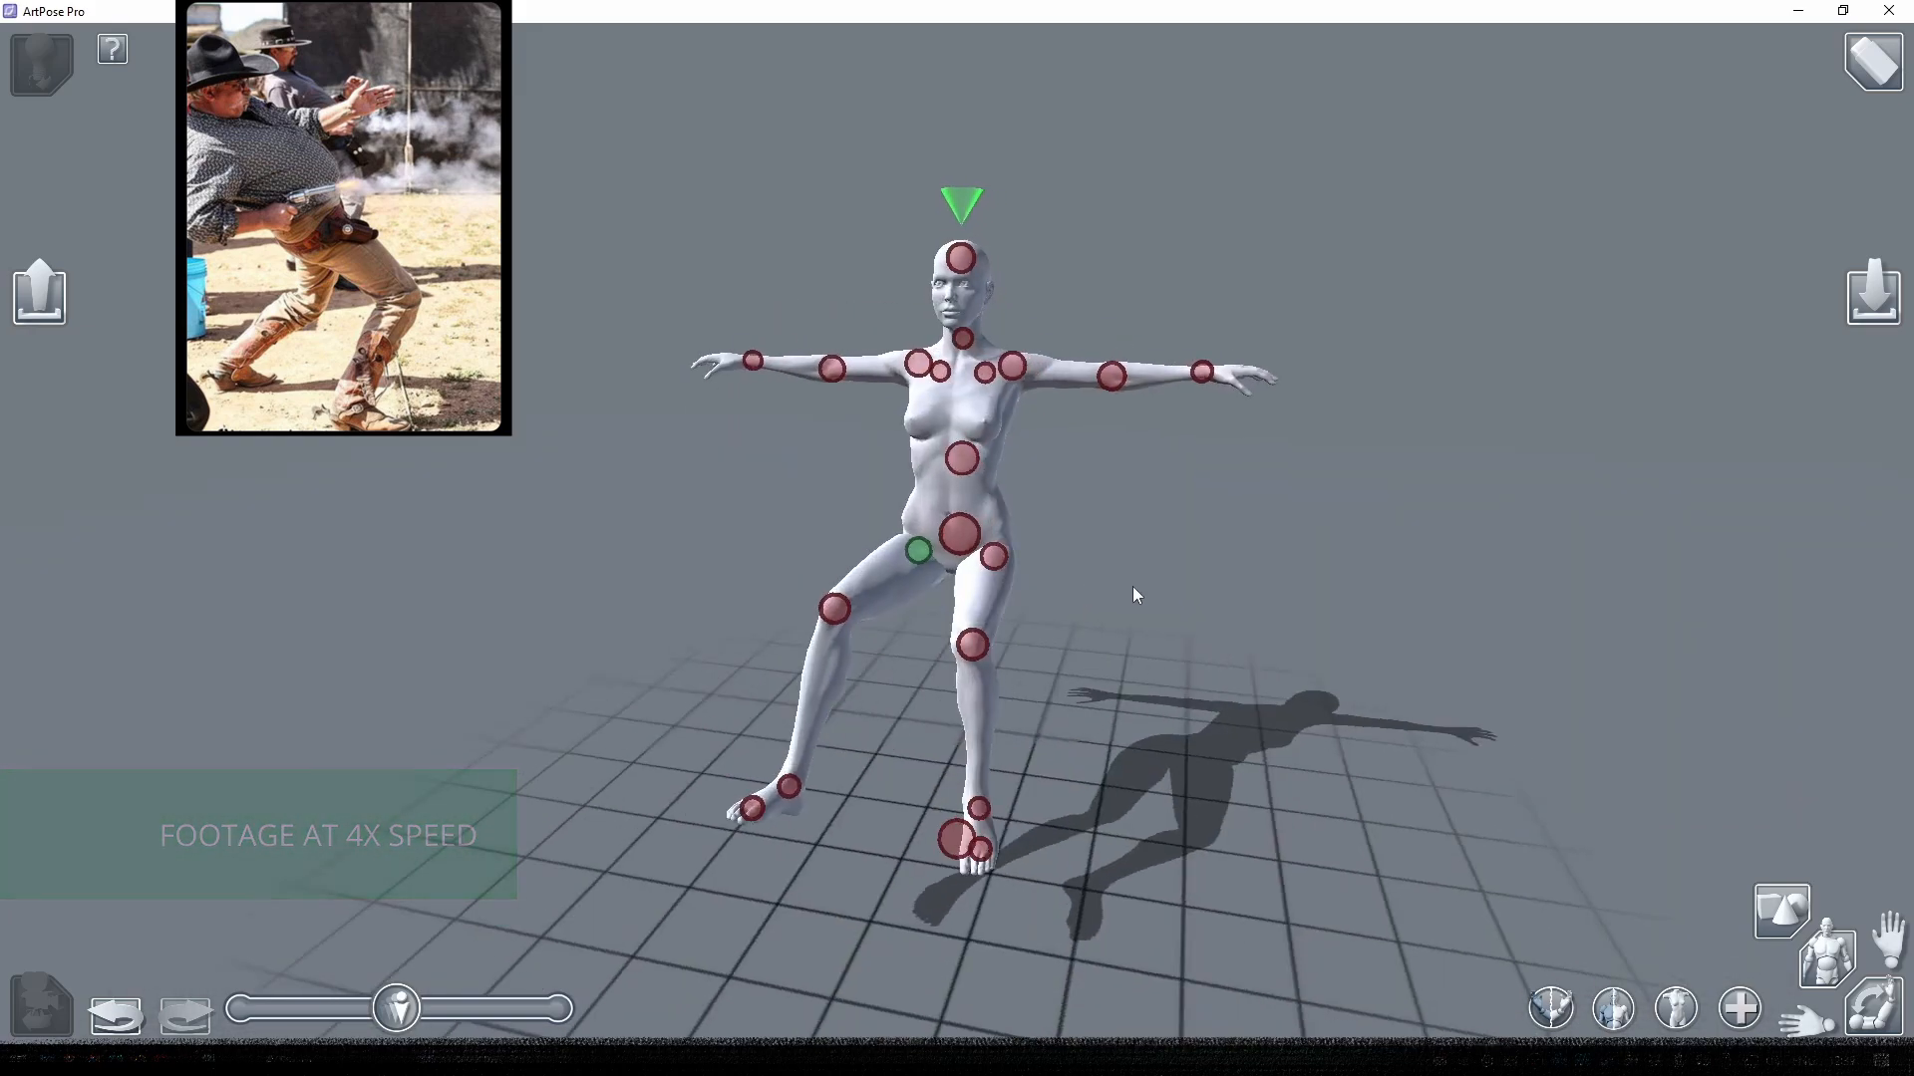
left_click(958, 535)
left_click_drag(965, 467, 982, 399)
left_click_drag(917, 550, 1162, 573)
left_click(1003, 627)
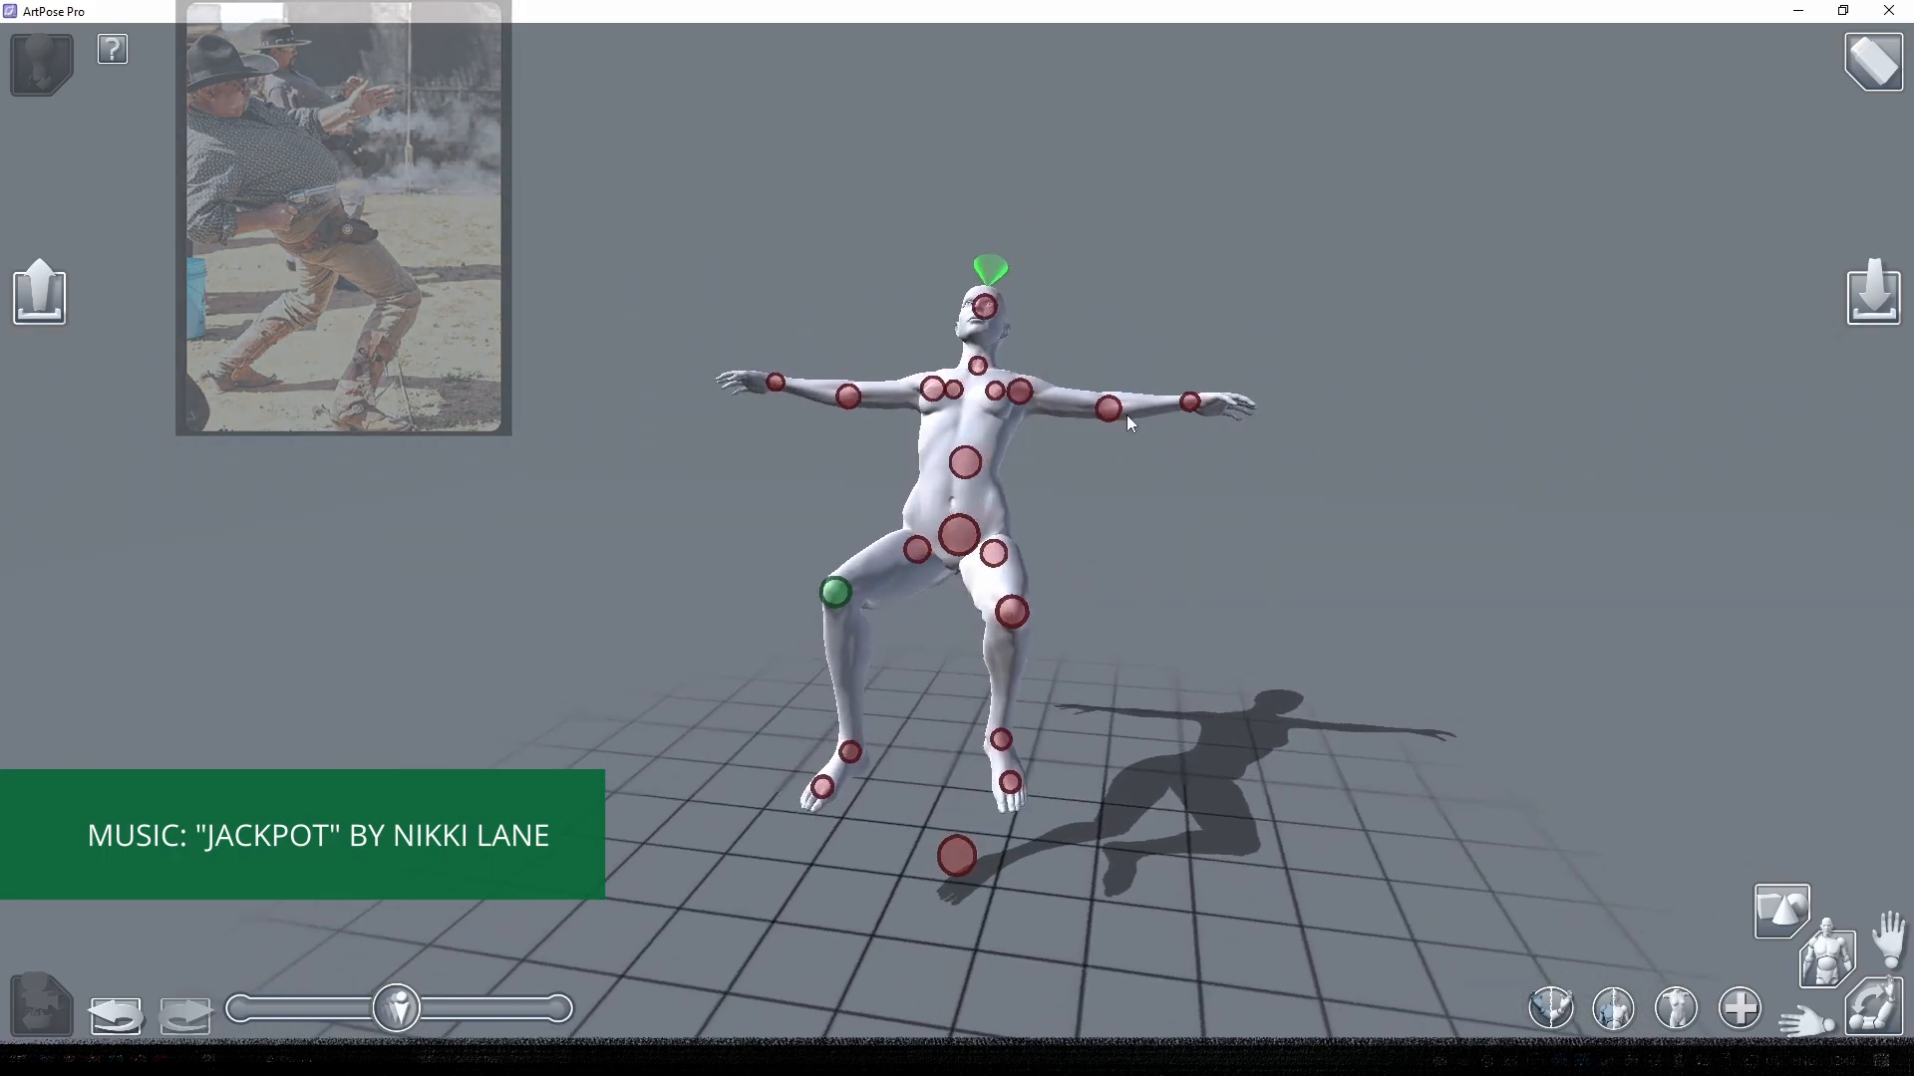
- Lower both arms beside the body with slightly bent elbows and adjust the feet at the ankles
left_click(1109, 409)
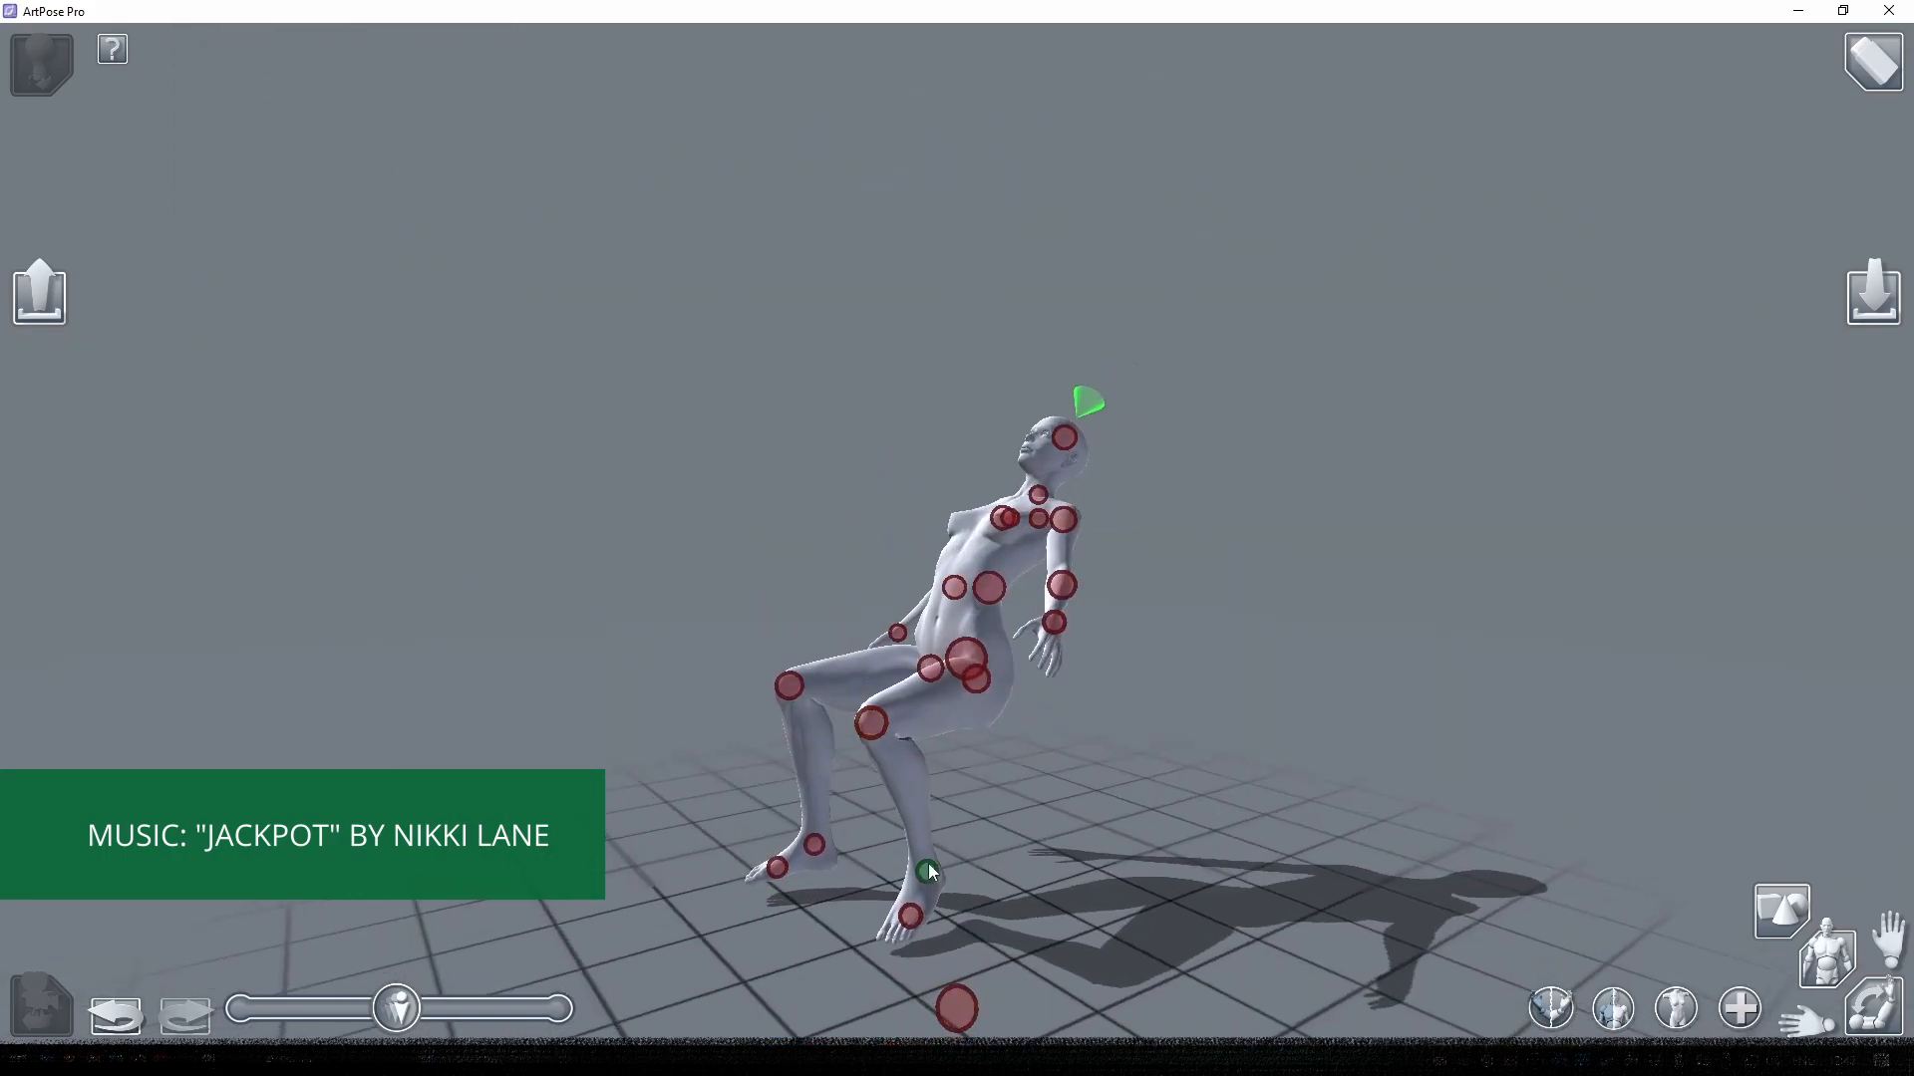
left_click(814, 845)
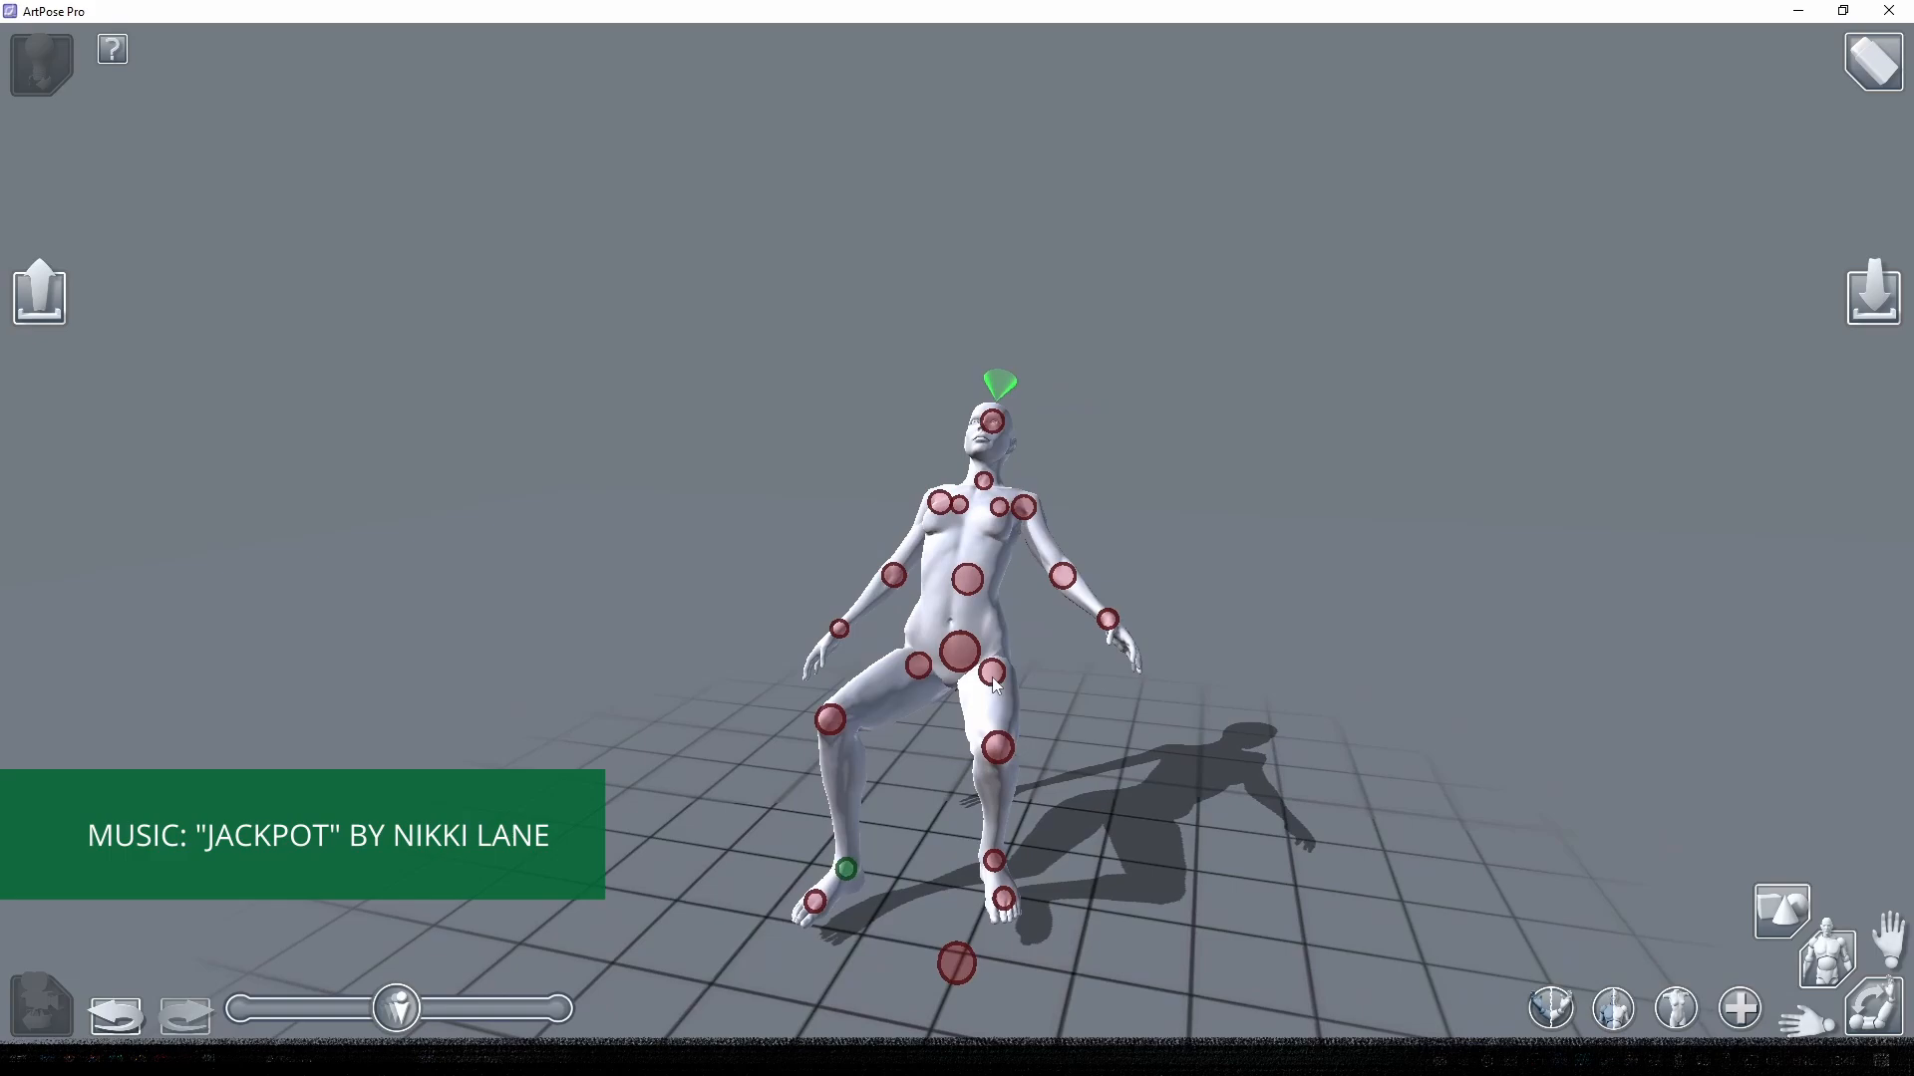
- Spread the figure's left thigh outward and bend the left knee further
left_click(992, 672)
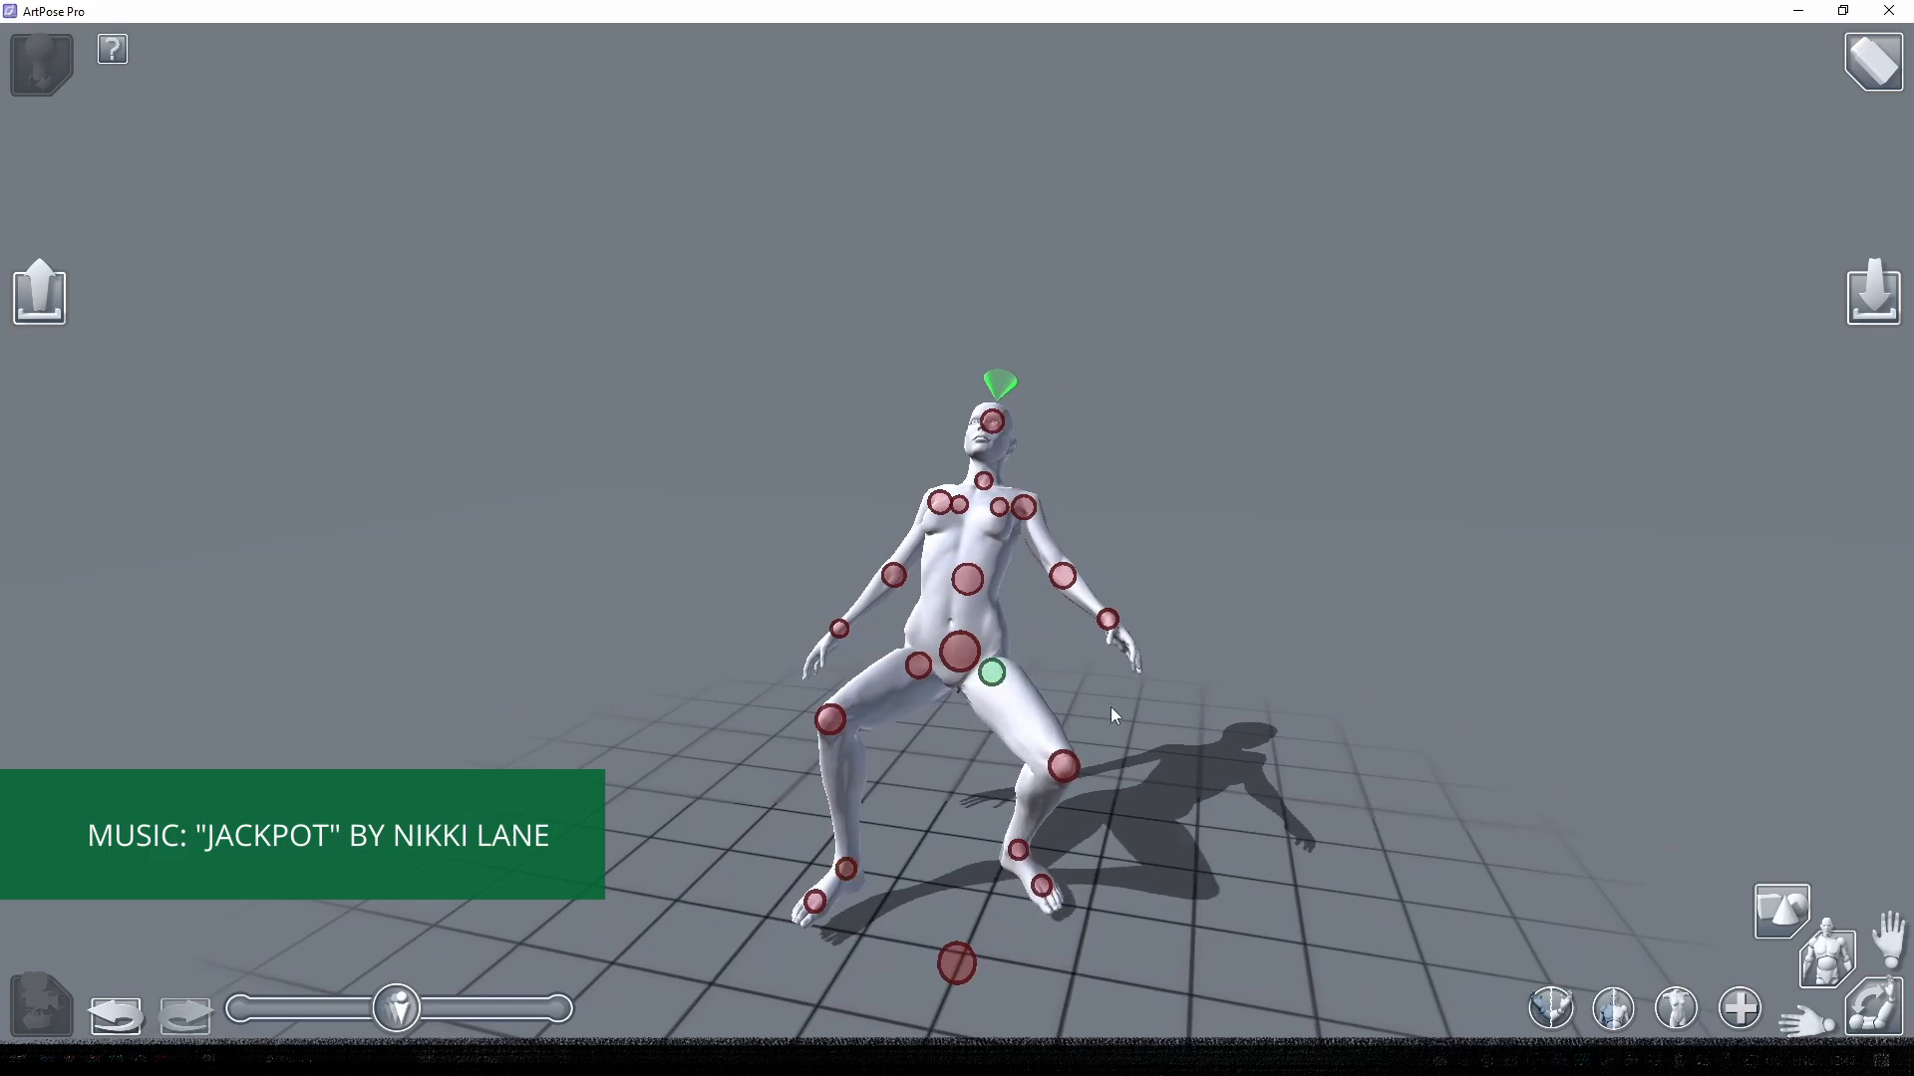
left_click(1063, 766)
left_click_drag(1066, 777, 1055, 769)
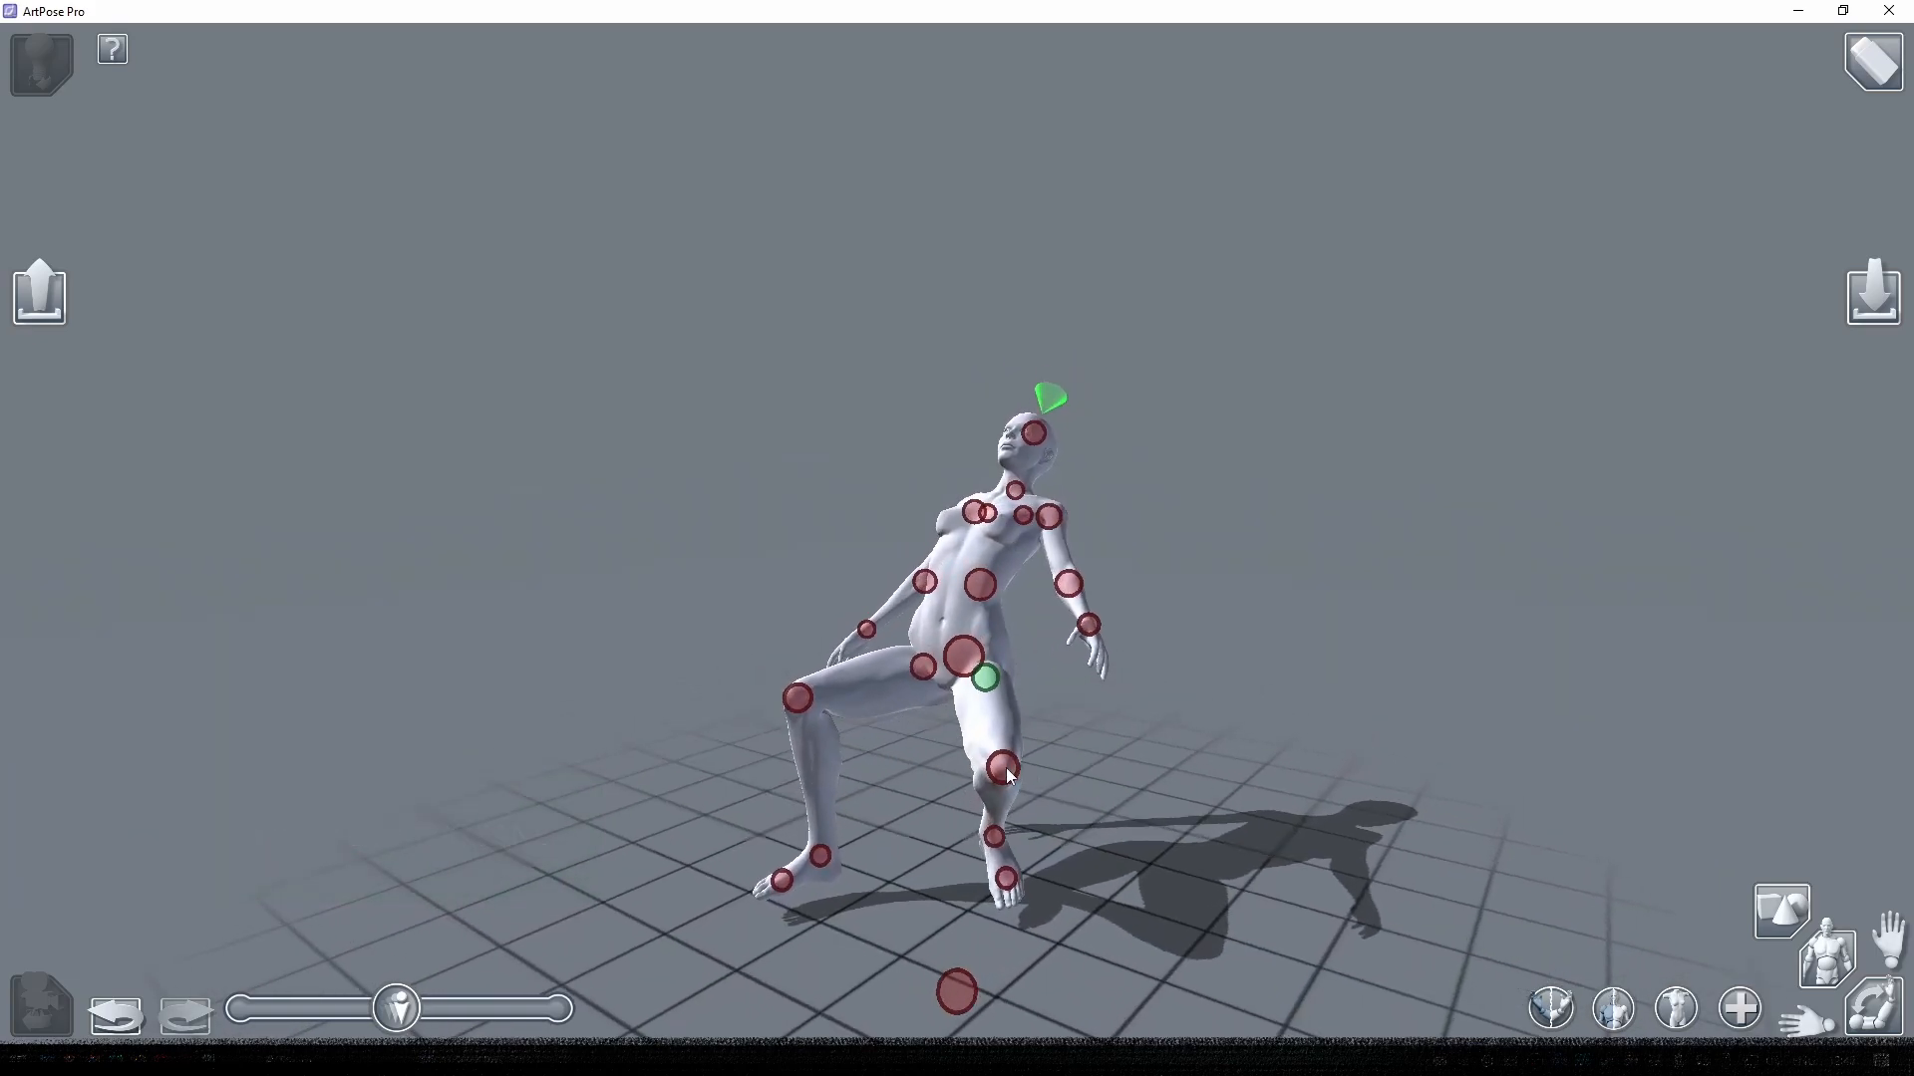
- Lower the figure's right thigh at the hip and bring the leaning torso slightly more upright
left_click_drag(918, 684, 897, 683)
left_click_drag(1109, 859, 1253, 824)
left_click_drag(901, 690, 899, 697)
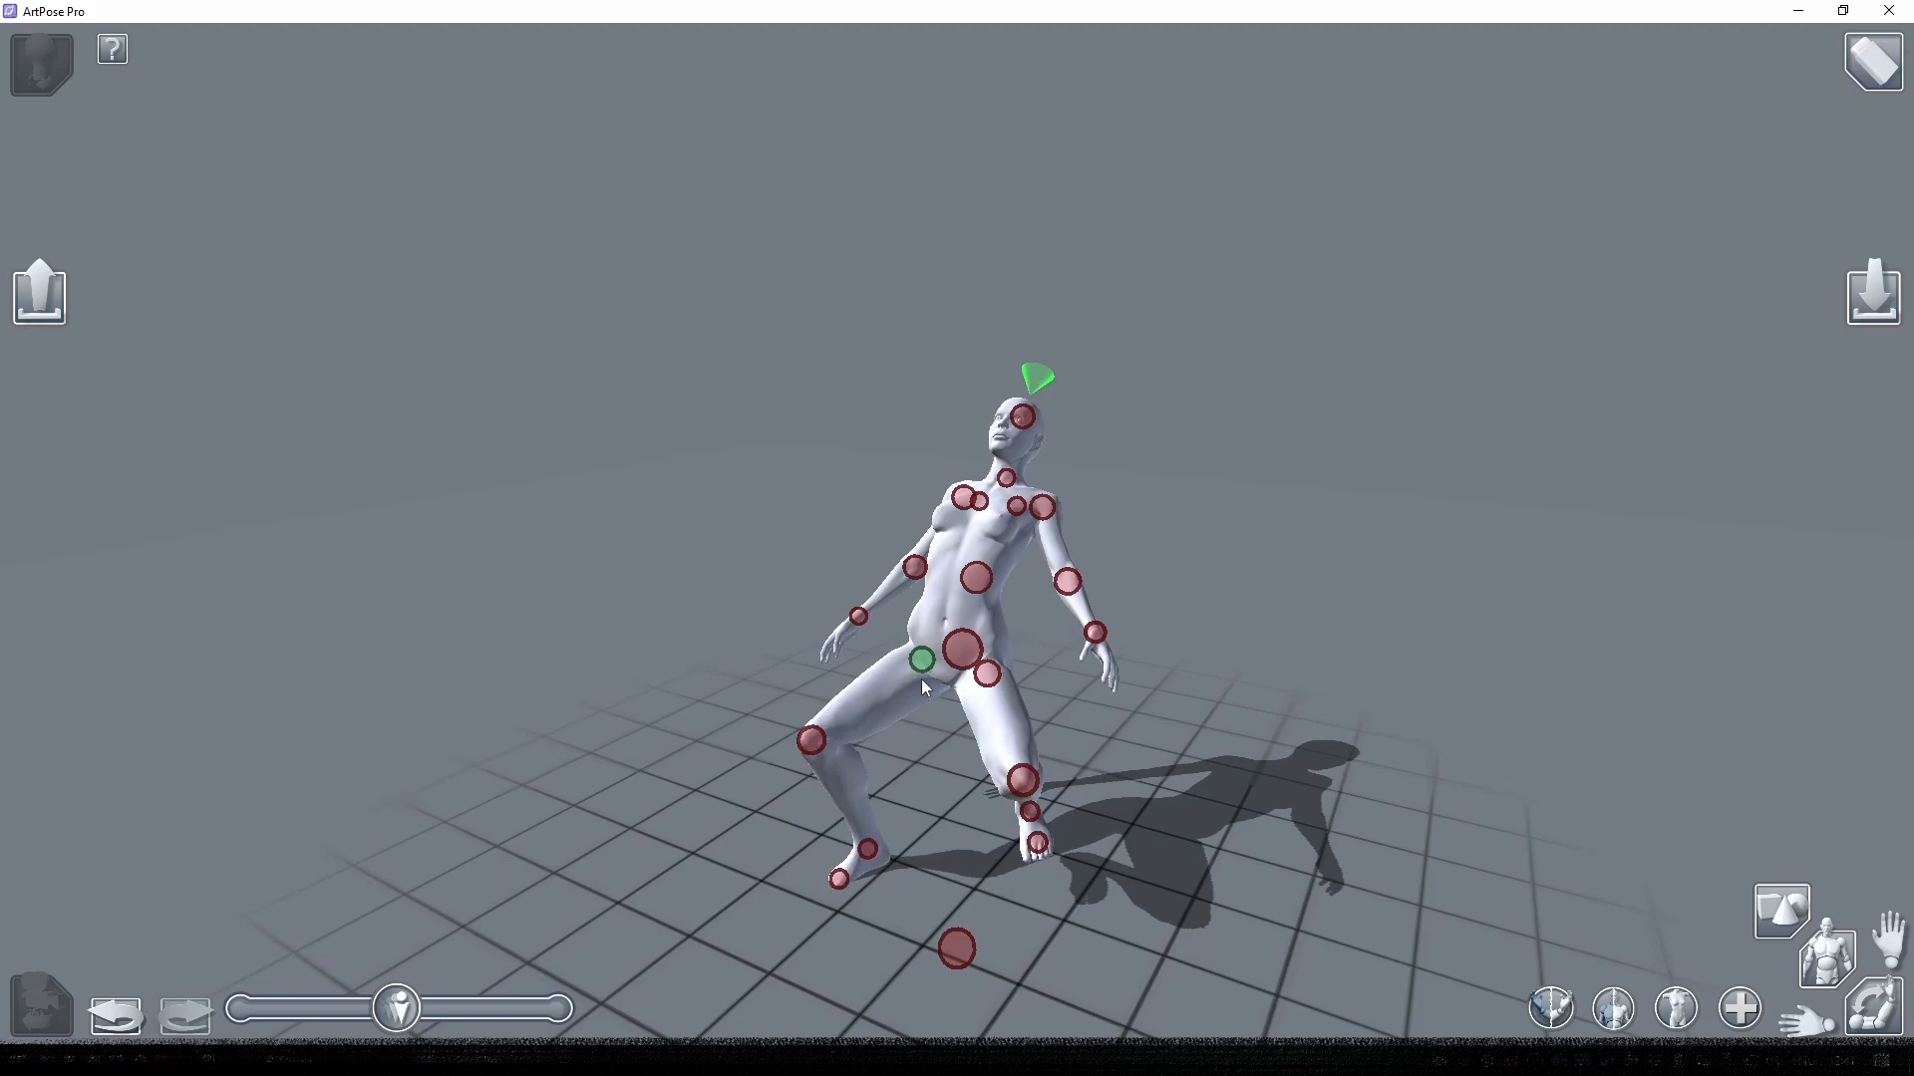
mouse_move(976, 578)
left_mouse_down()
mouse_move(983, 541)
mouse_move(964, 560)
left_mouse_up()
left_click_drag(921, 659, 899, 716)
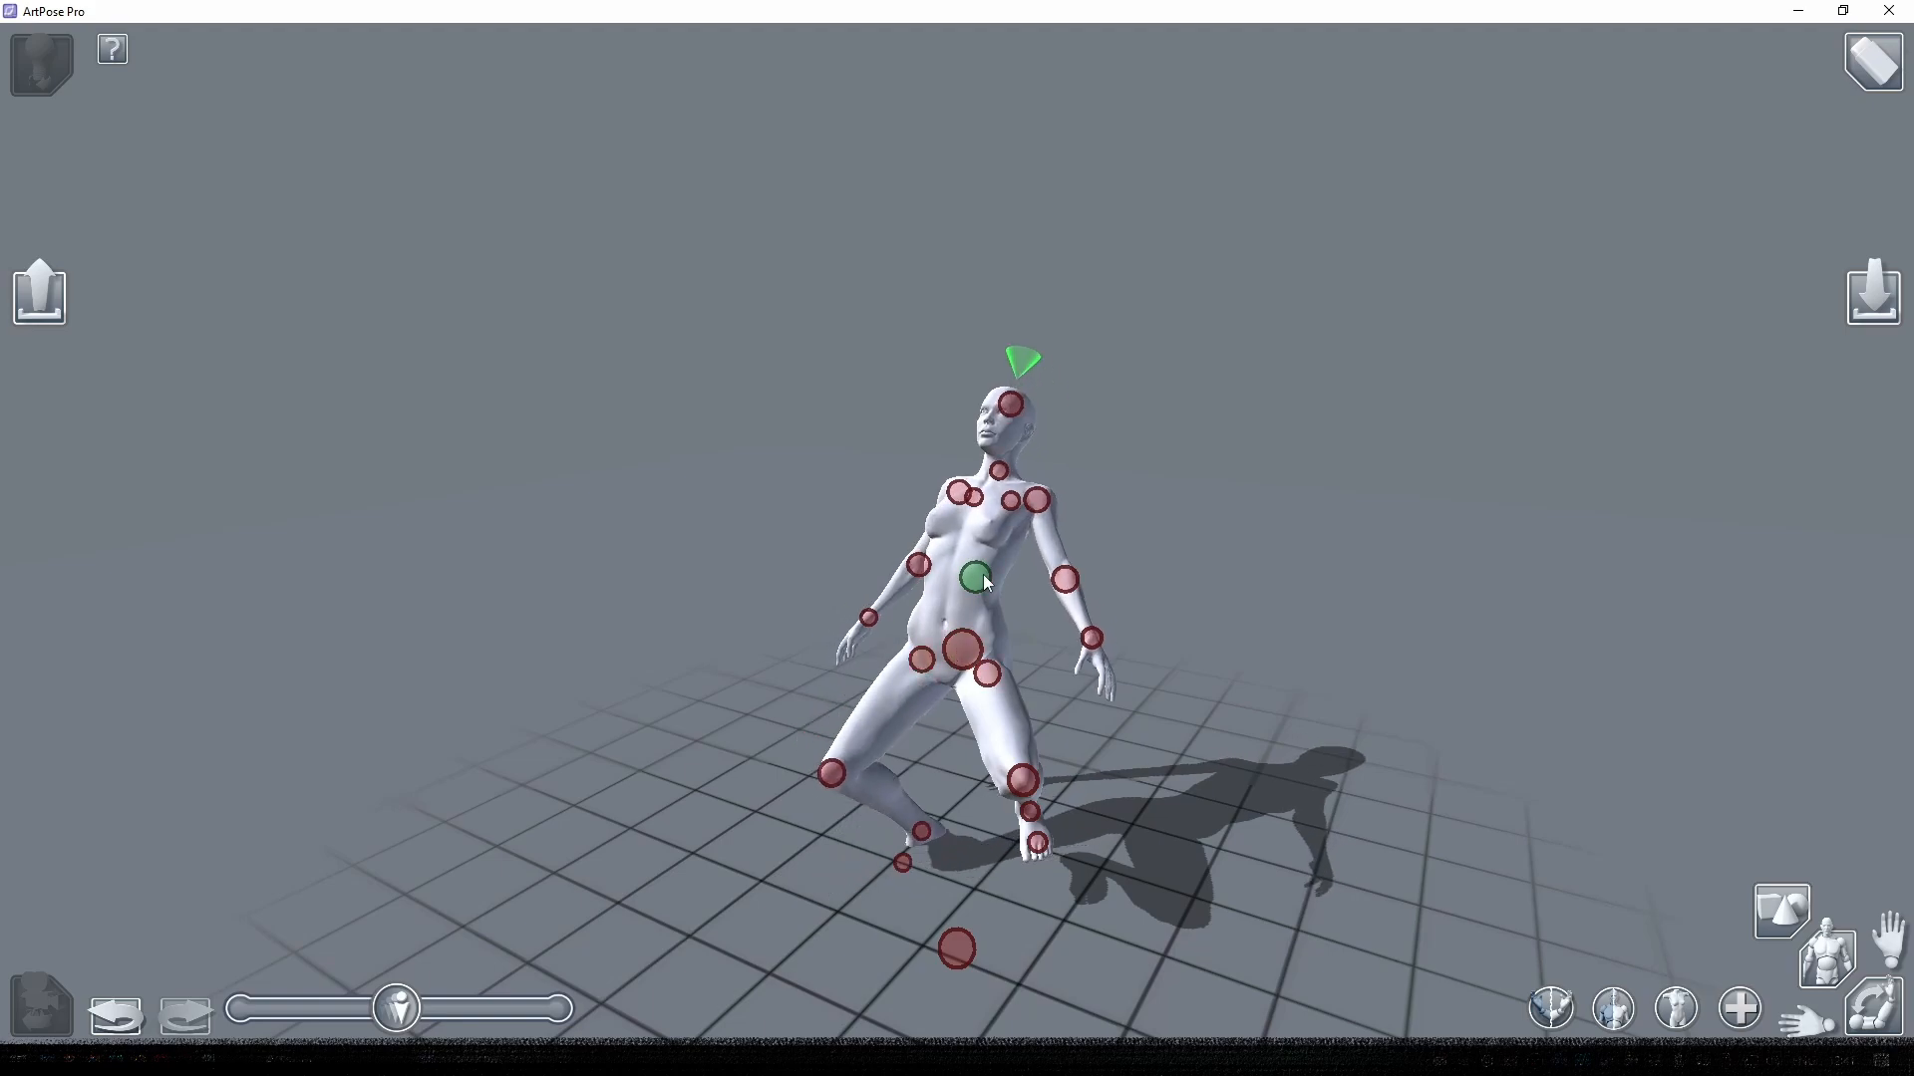
- Swing the figure's left thigh wider out to the side and adjust the pelvis for a broader stance
mouse_move(987, 674)
left_mouse_down()
mouse_move(974, 658)
mouse_move(1007, 681)
left_mouse_up()
left_click_drag(1258, 660, 1326, 638)
left_click_drag(960, 650, 1040, 692)
mouse_move(1296, 690)
left_mouse_down()
mouse_move(1148, 691)
mouse_move(1321, 686)
left_mouse_up()
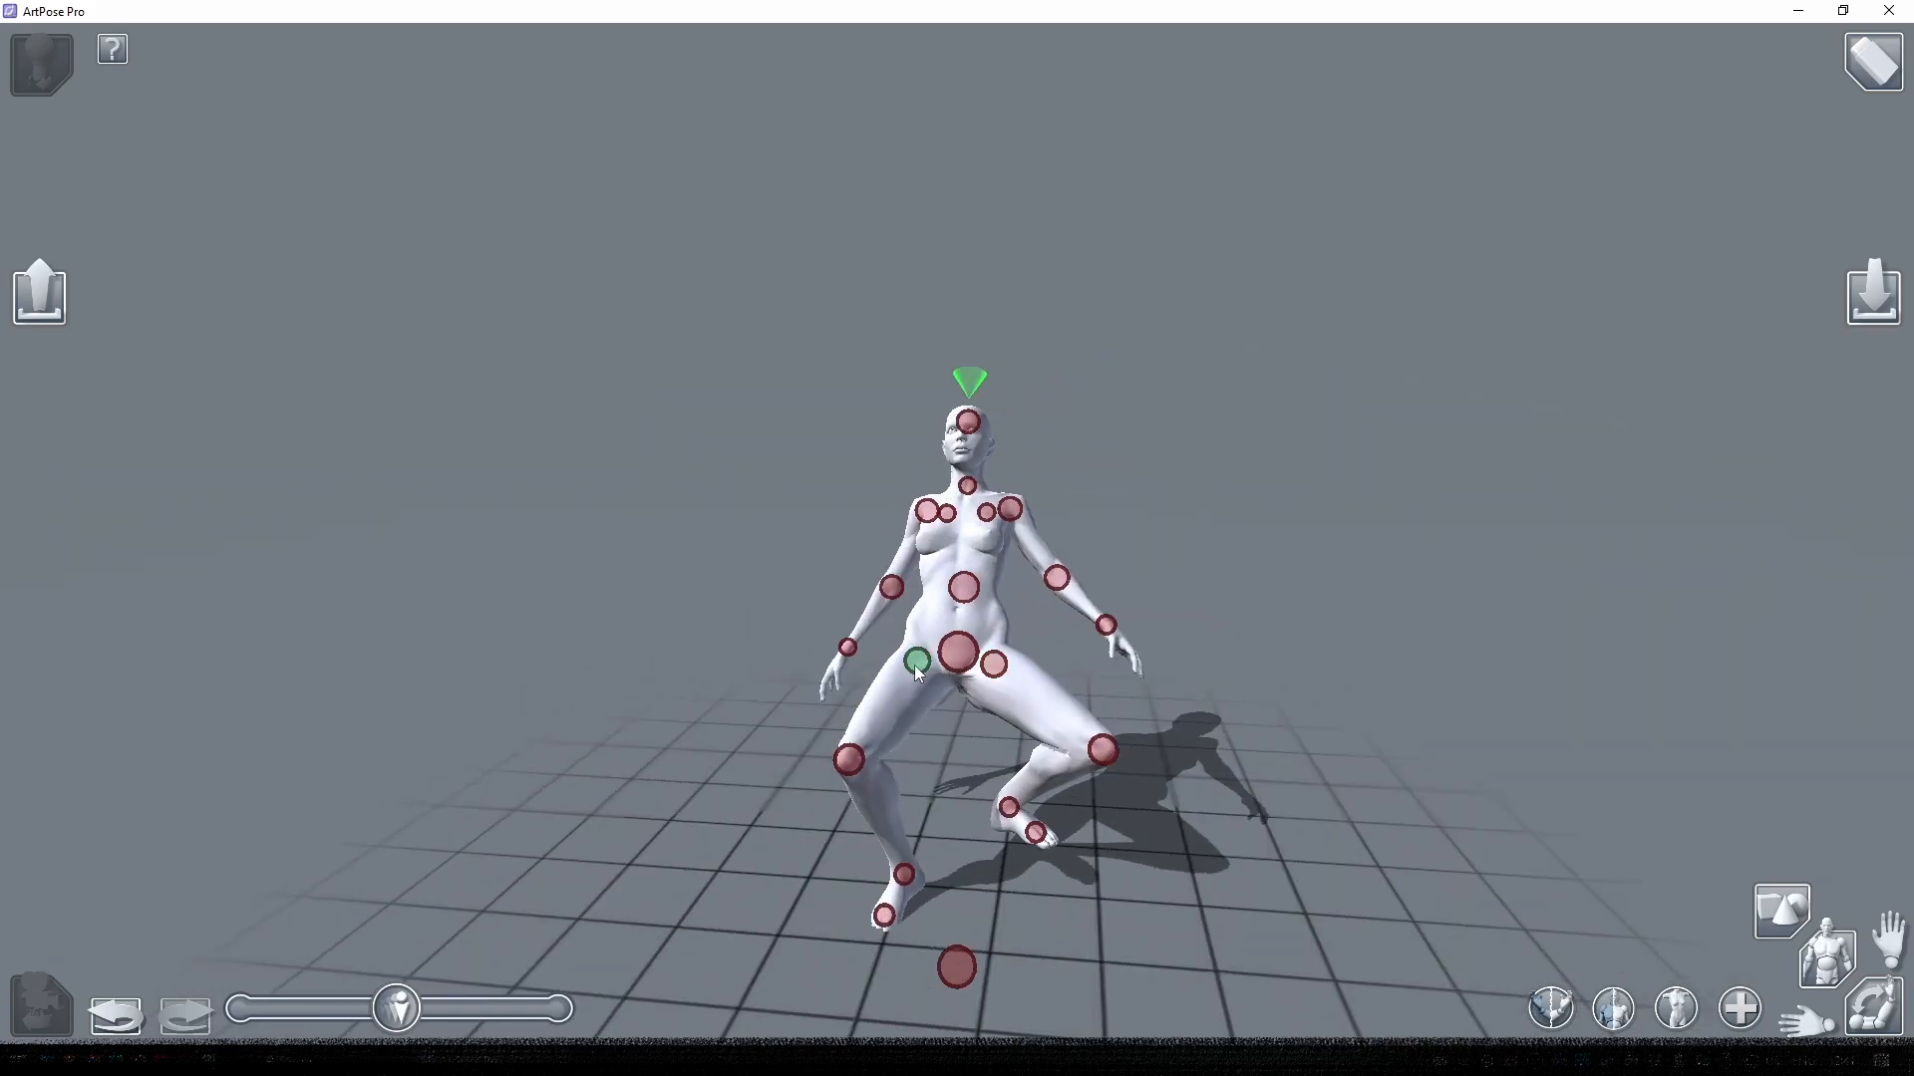
- Adjust the figure's right thigh at the hip and reposition the right lower leg and ankle beneath the leaning body
left_click_drag(919, 674, 909, 687)
left_click_drag(1036, 882, 1296, 887)
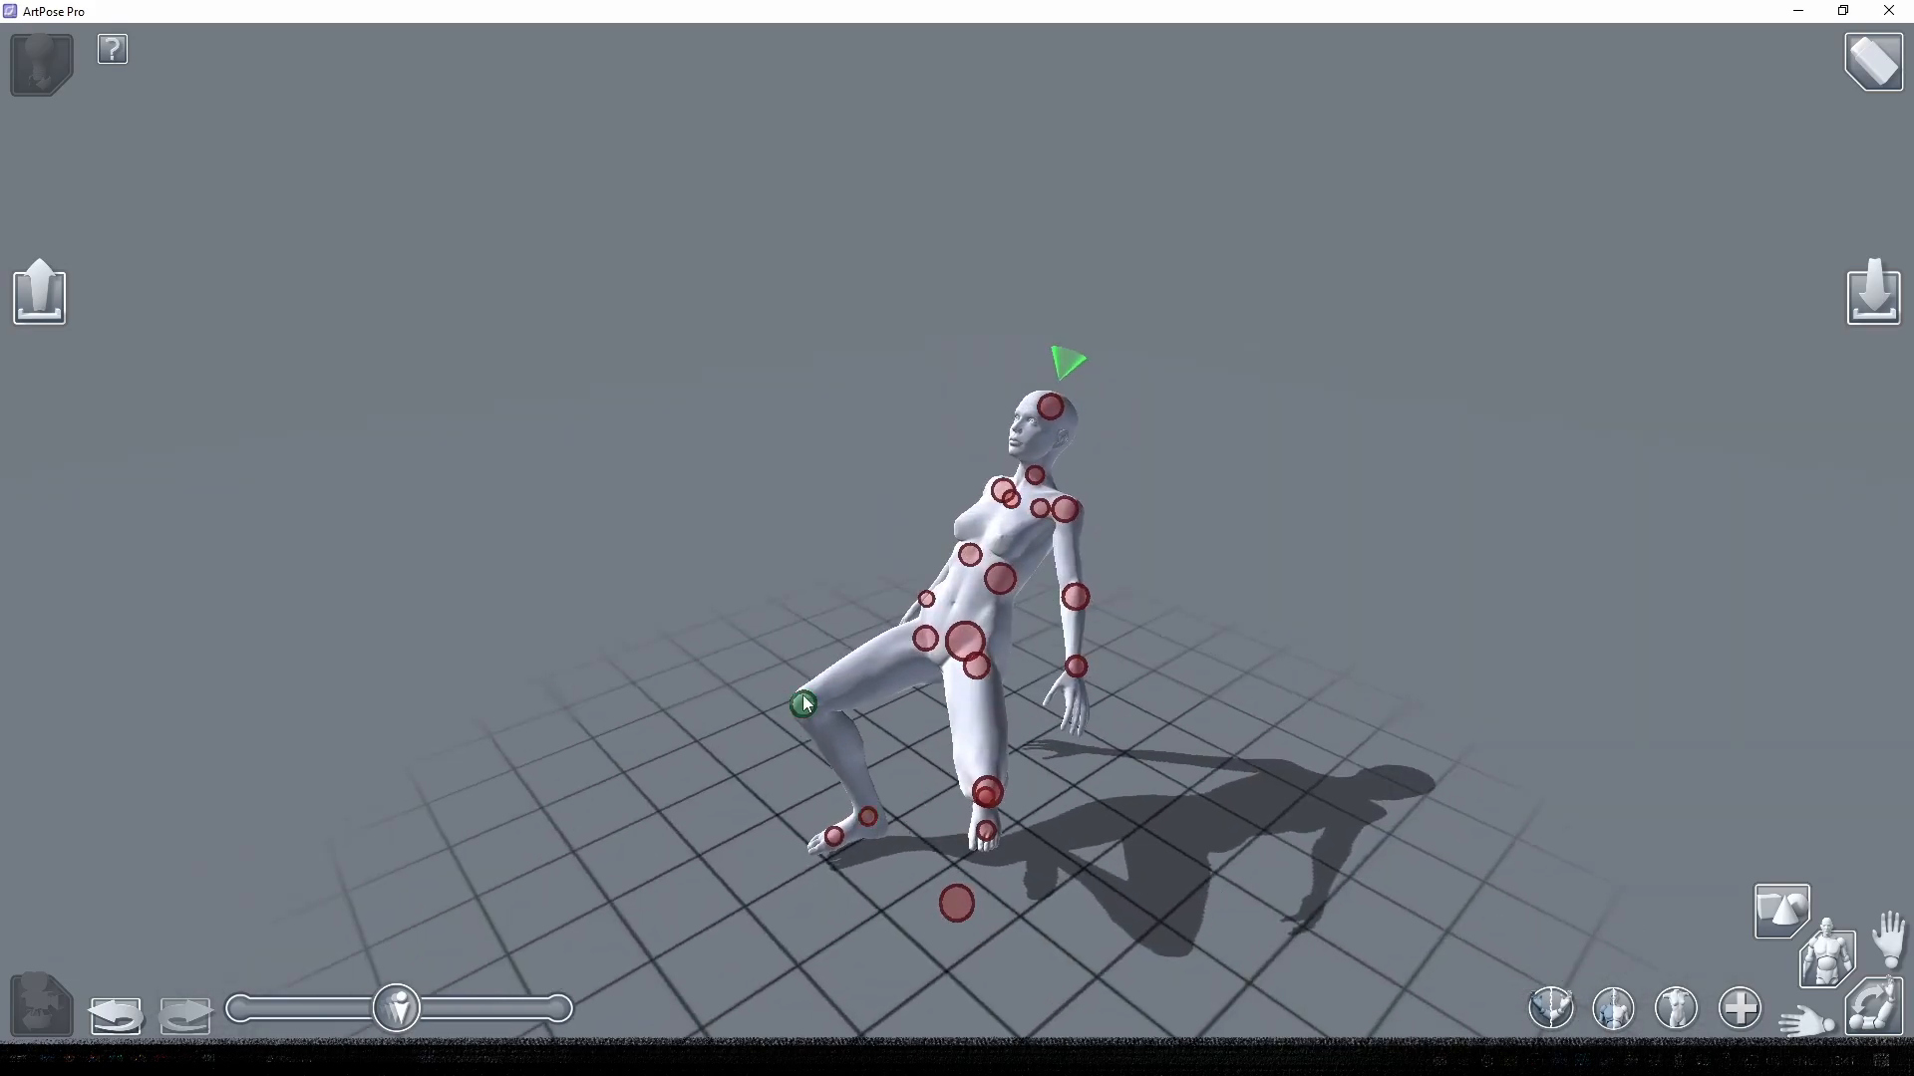
left_click_drag(868, 816, 906, 794)
left_click_drag(1127, 827, 1147, 927)
left_click(957, 903)
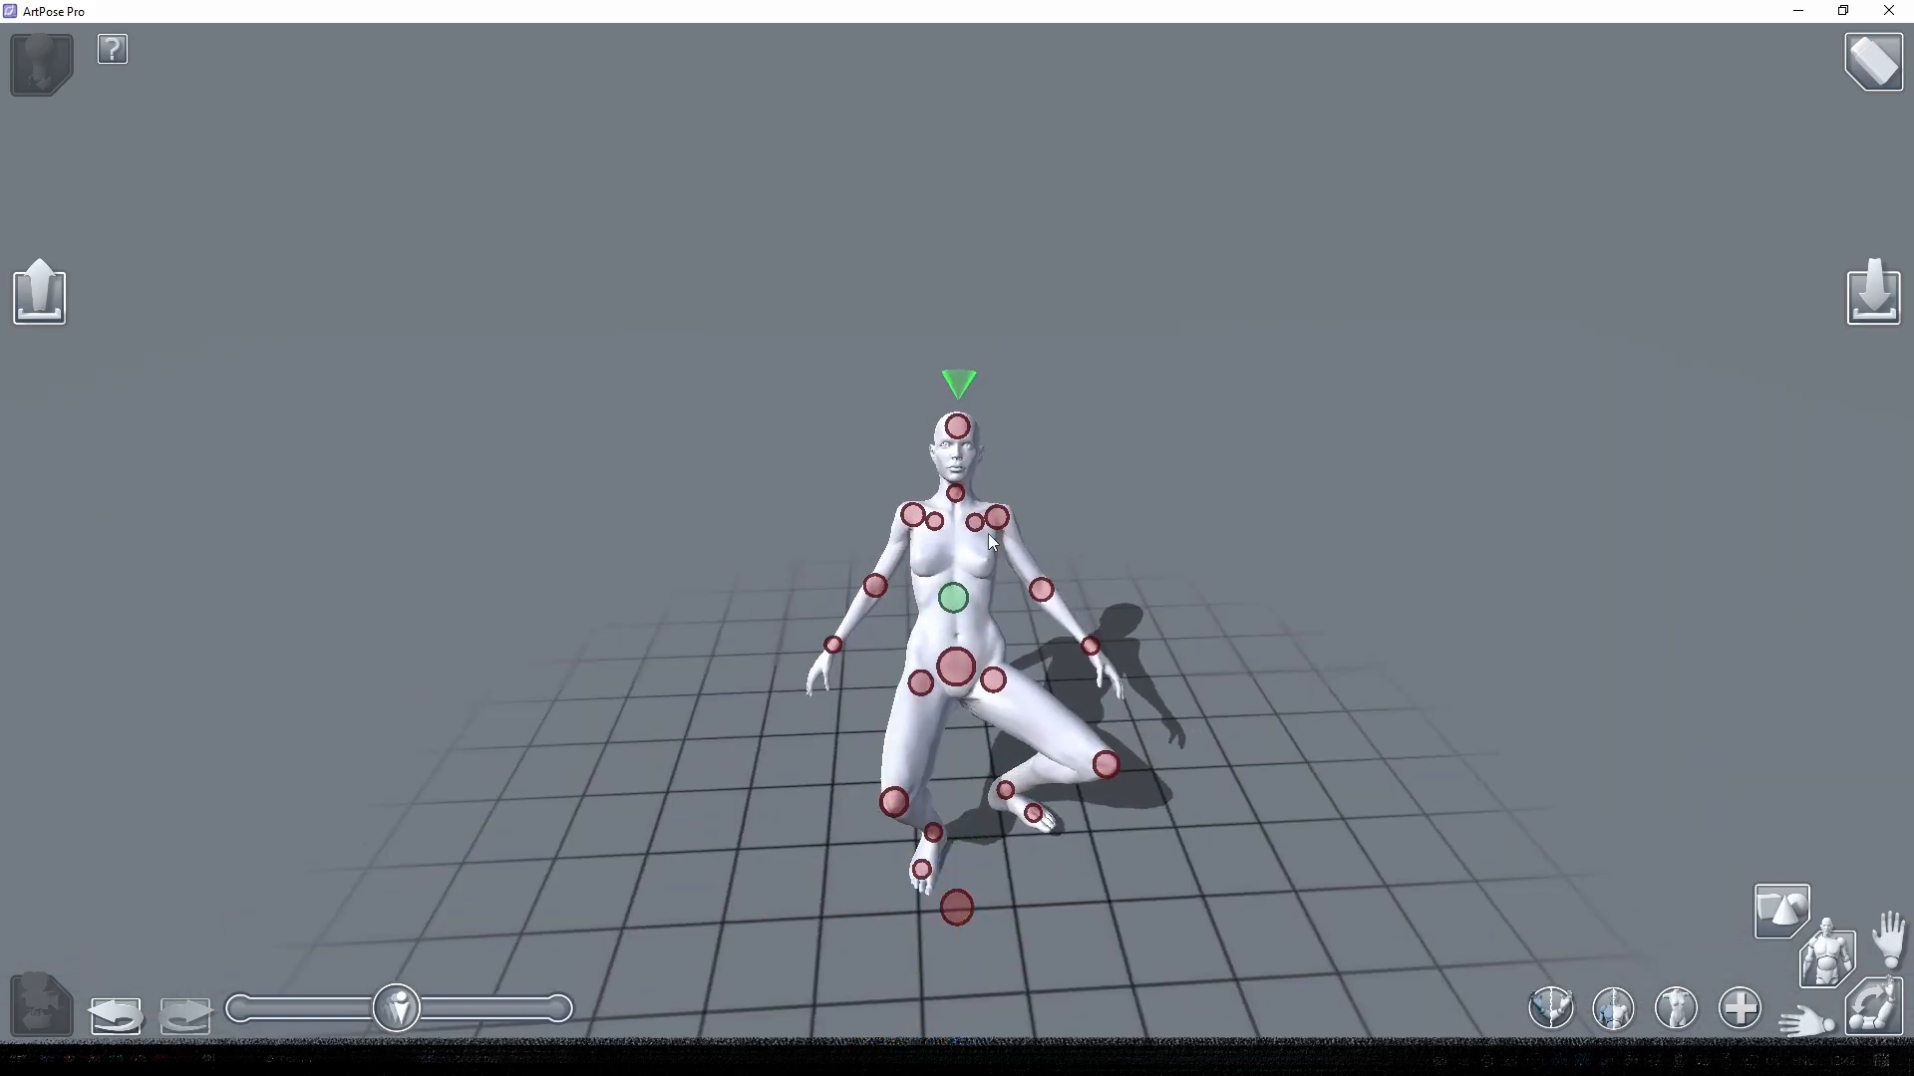
- Raise both arms forward, right one extended and left one bent at the elbow, and put a pistol in each hand
left_click_drag(988, 534, 1098, 604)
left_click_drag(1282, 654, 1000, 598)
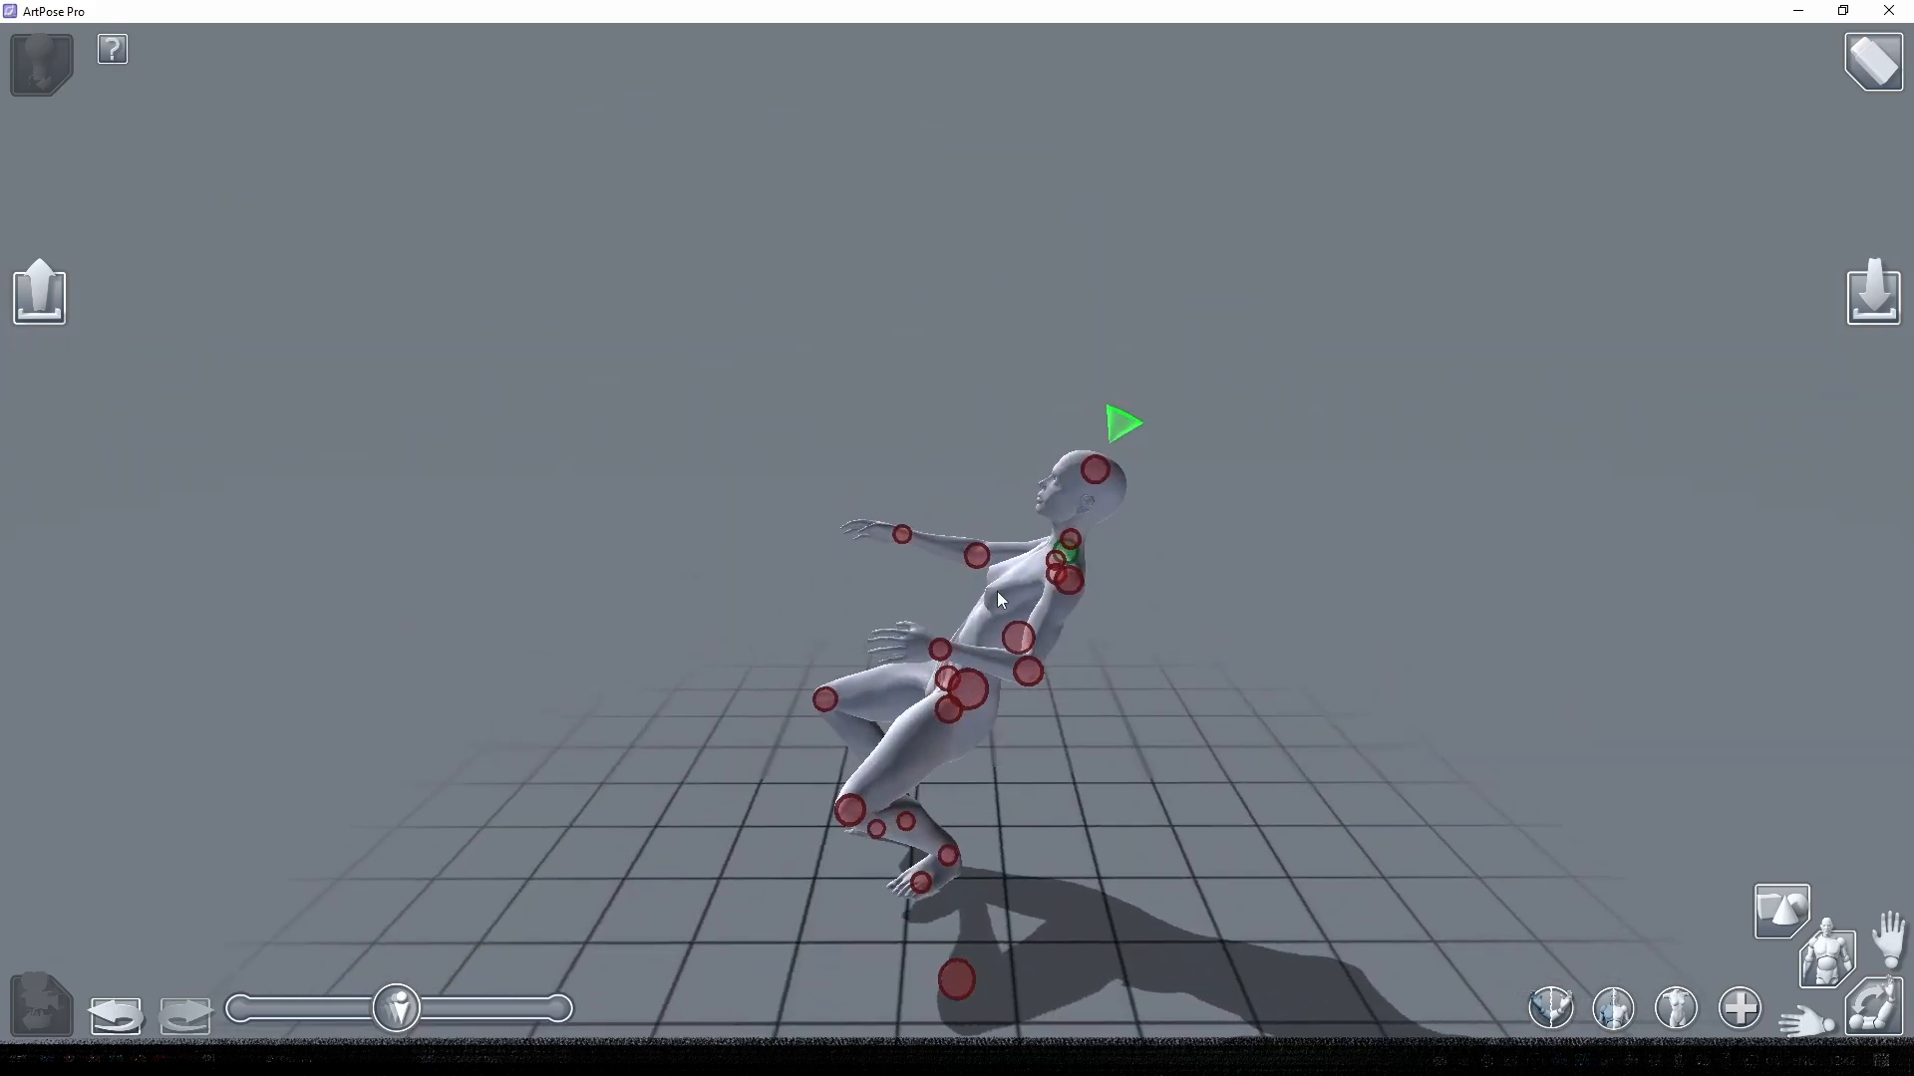
left_click(1874, 62)
left_click(1274, 853)
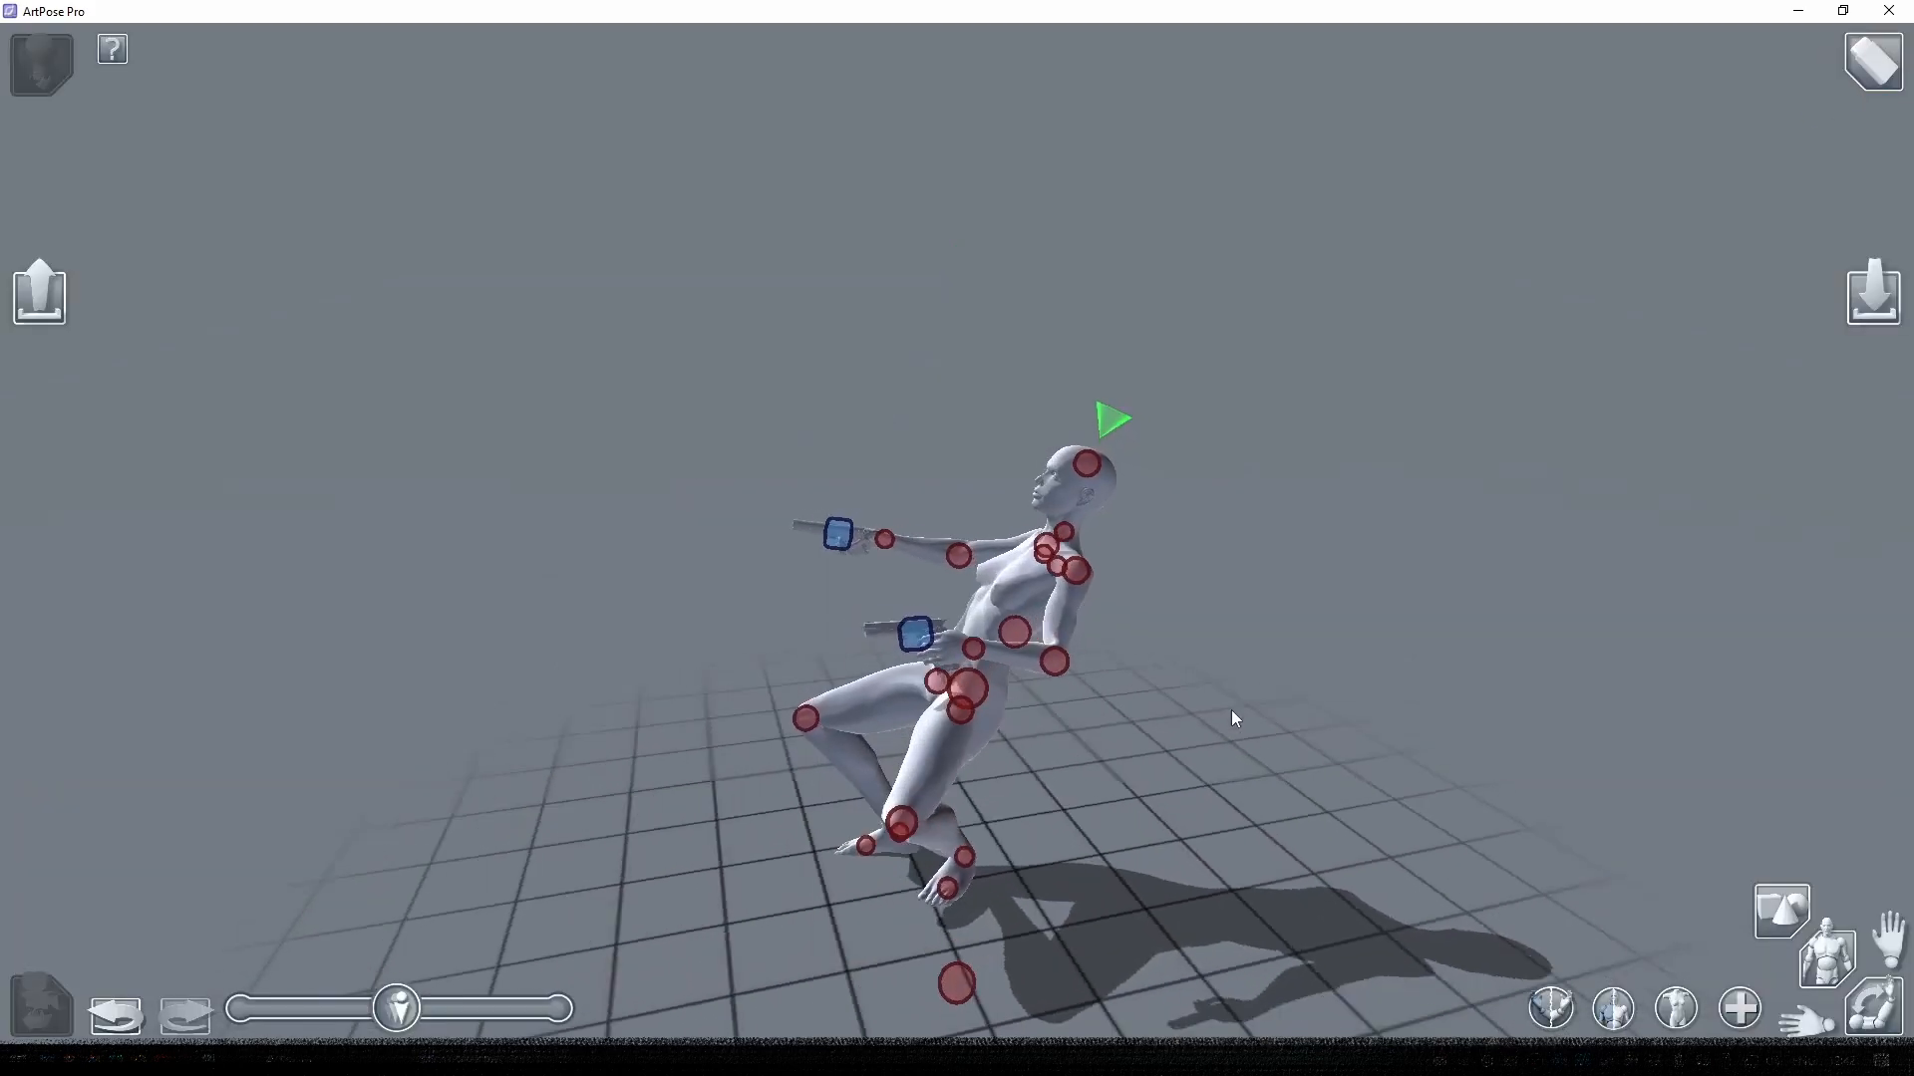
- Lower both bent knees with the feet beneath the hips and adjust the left elbow beside the waist
left_click_drag(1230, 710, 1122, 777)
left_click_drag(993, 702, 1115, 830)
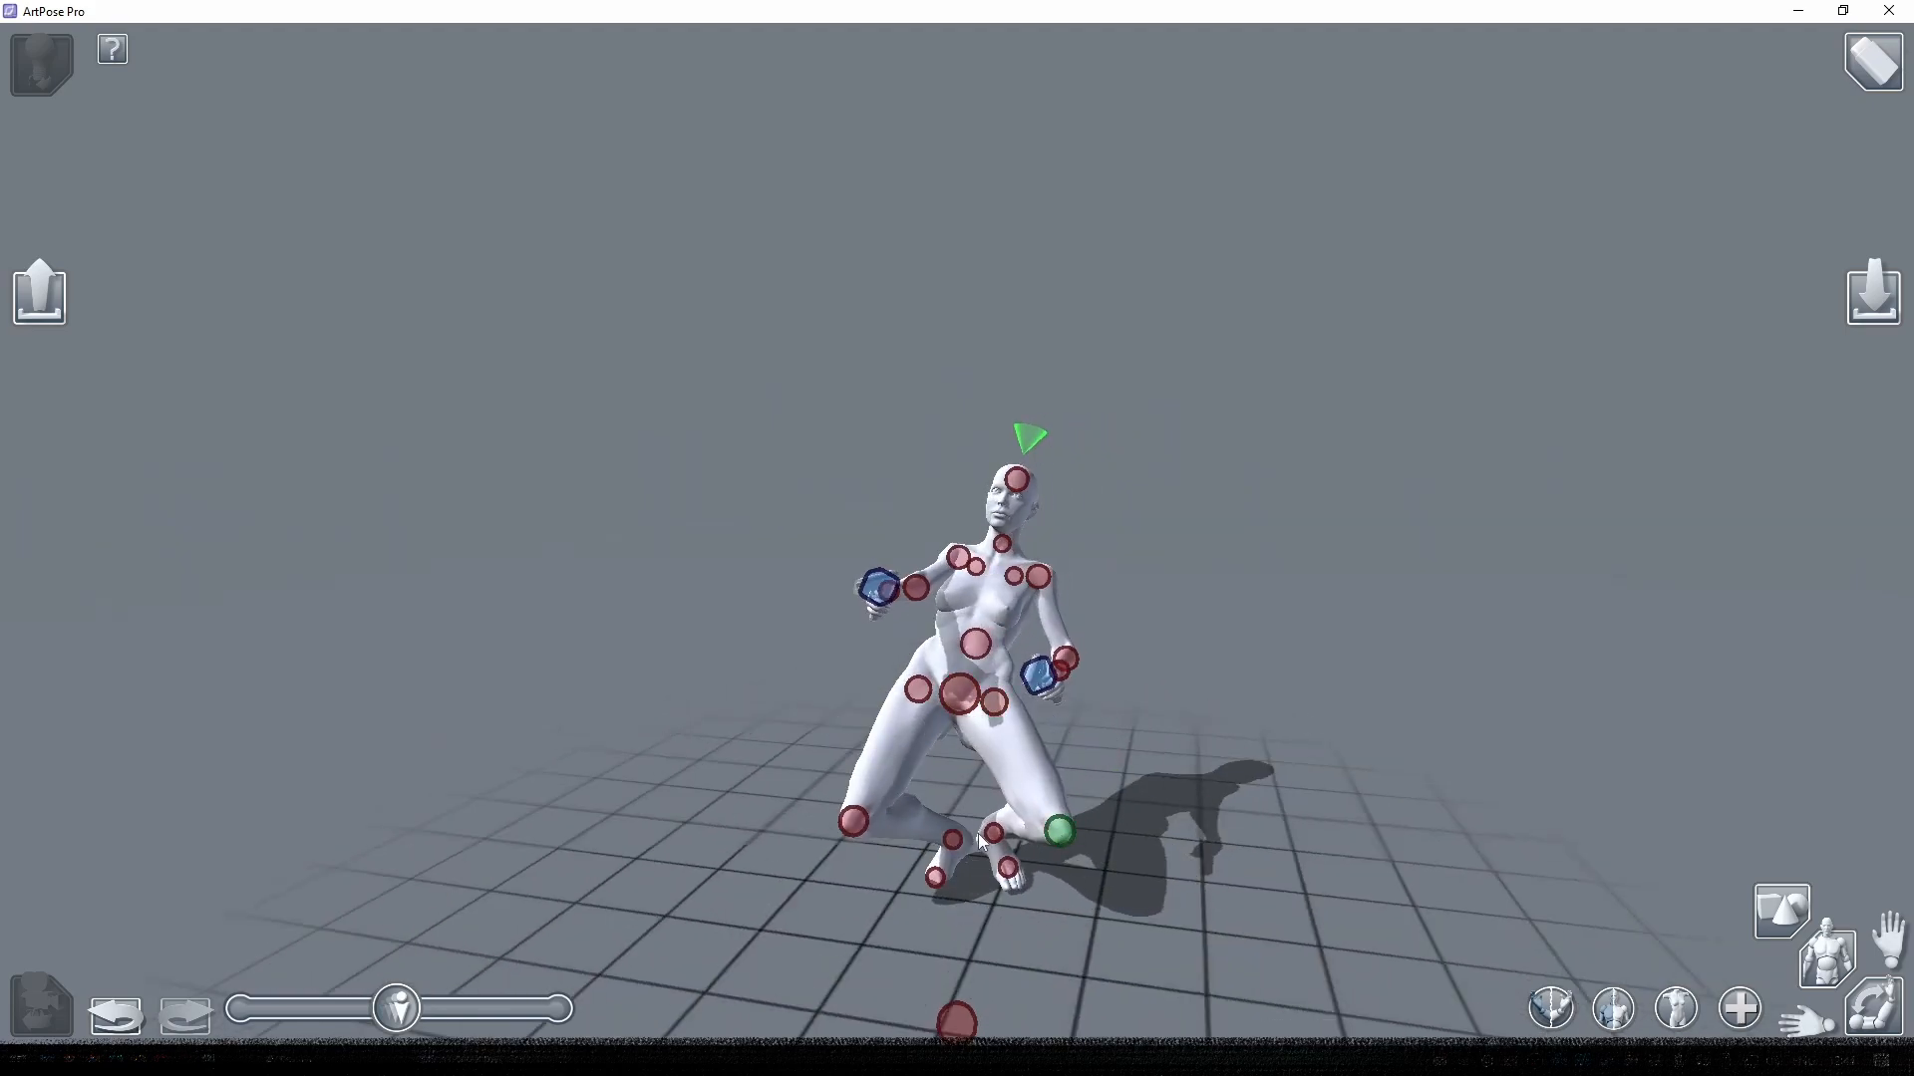
left_click_drag(927, 801, 933, 871)
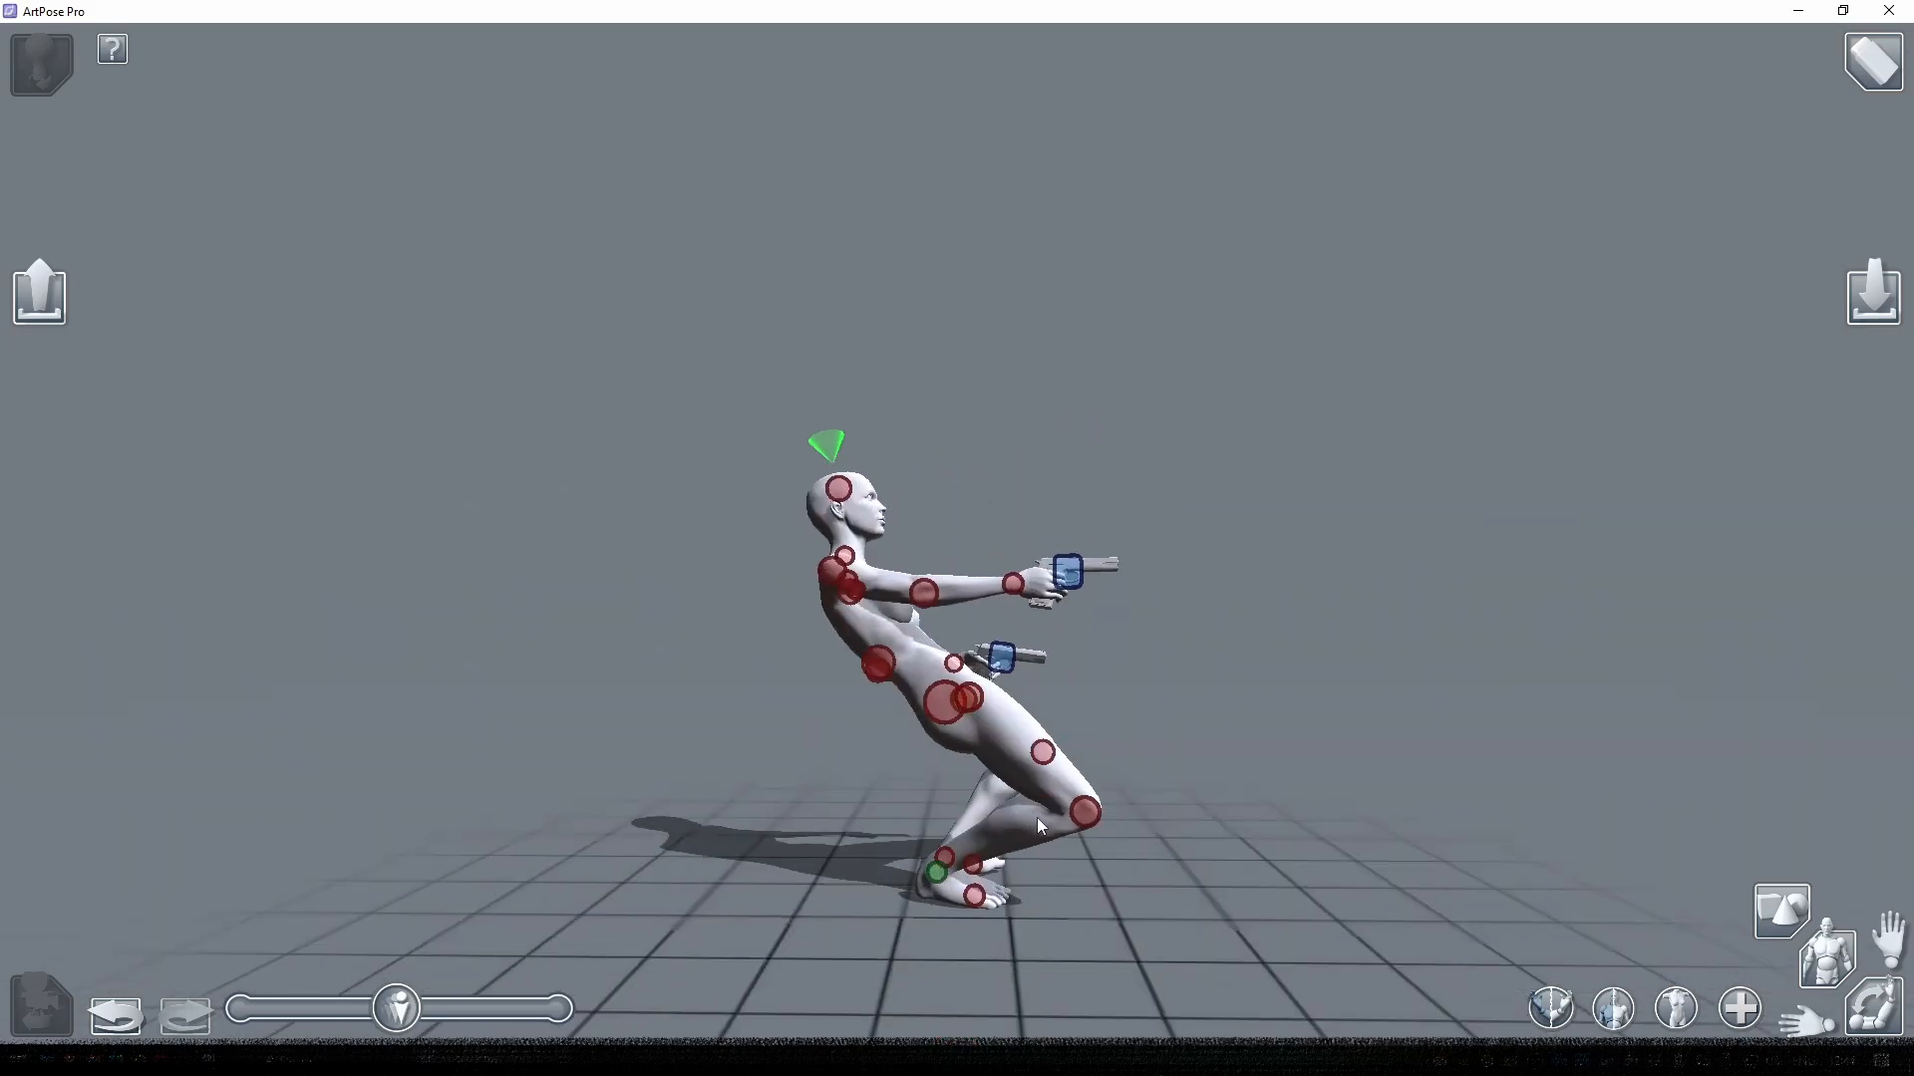
left_click_drag(1036, 825, 964, 775)
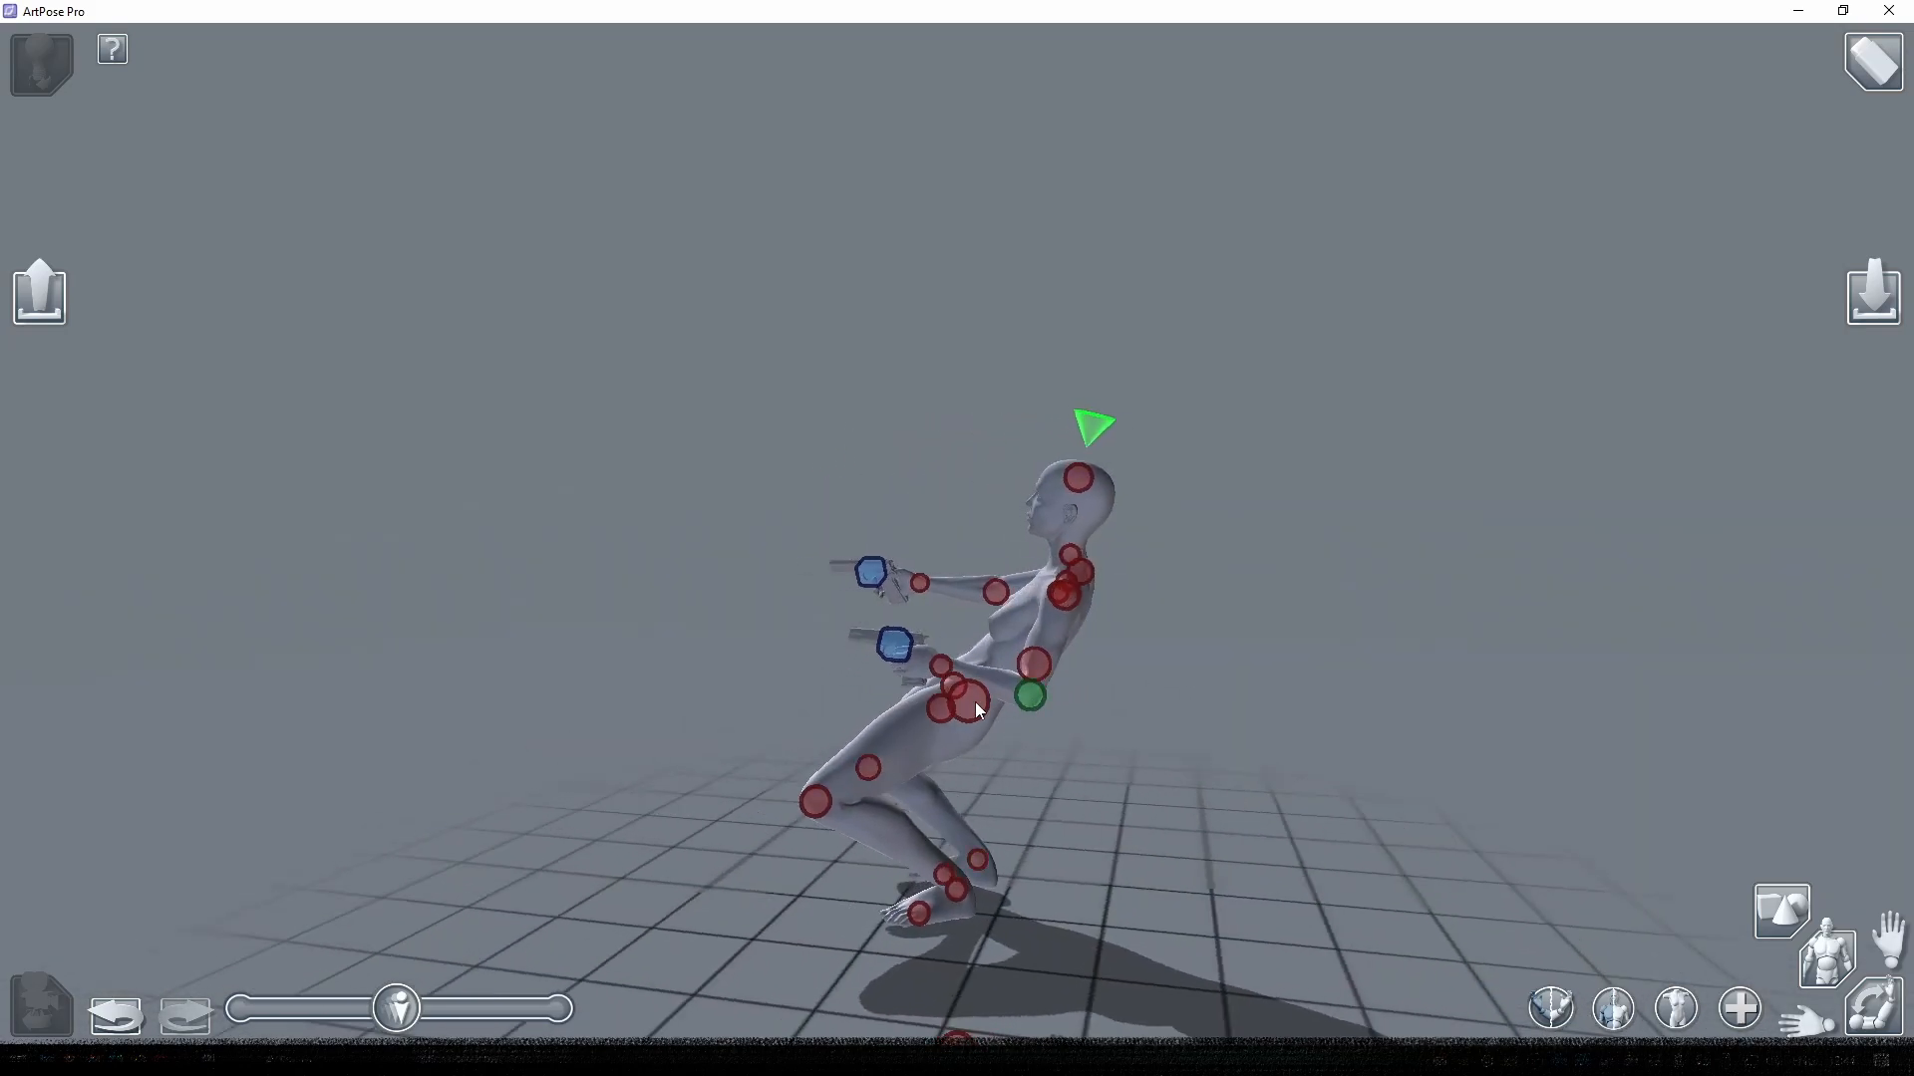
left_click_drag(975, 710, 1241, 825)
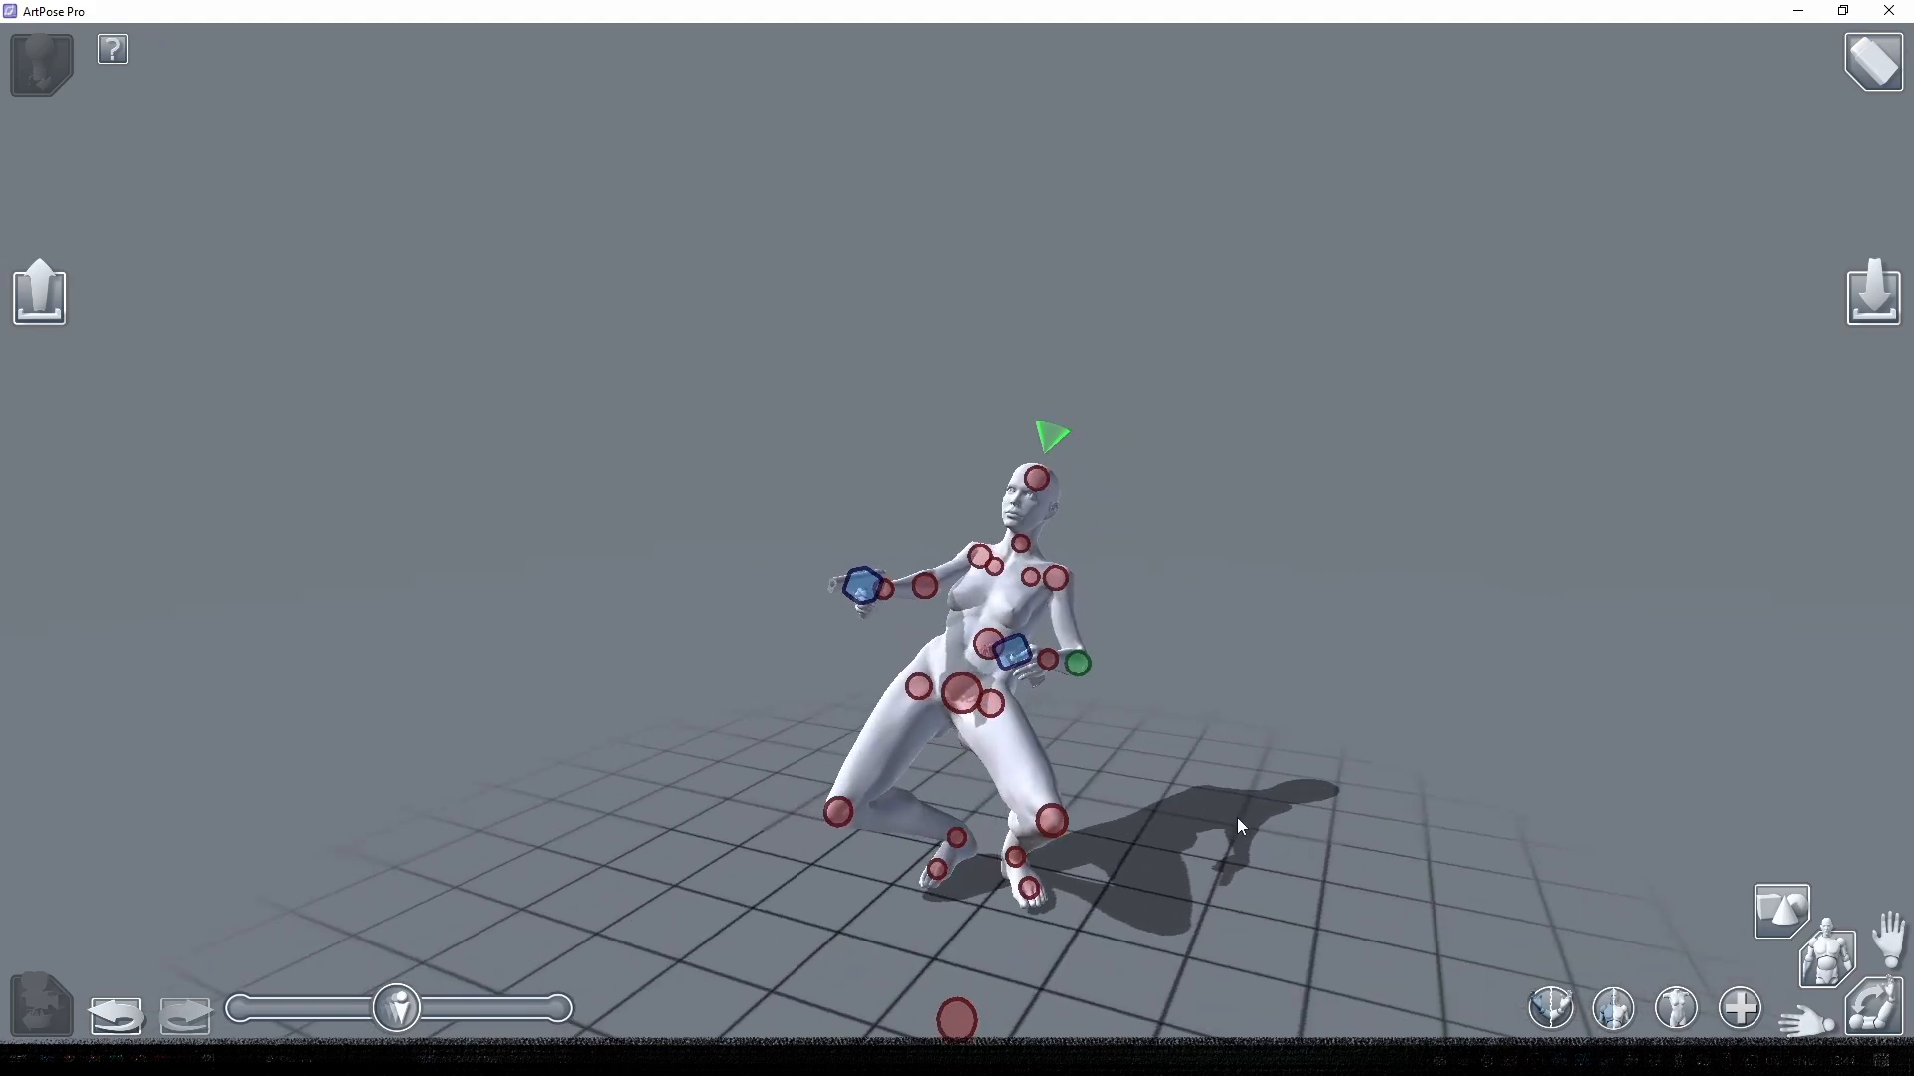
- Swing the figure's right thigh outward at the hip and plant the right foot wider at the ankle
left_click(918, 687)
left_click_drag(937, 840, 851, 819)
left_click(925, 848)
left_click_drag(918, 690, 918, 658)
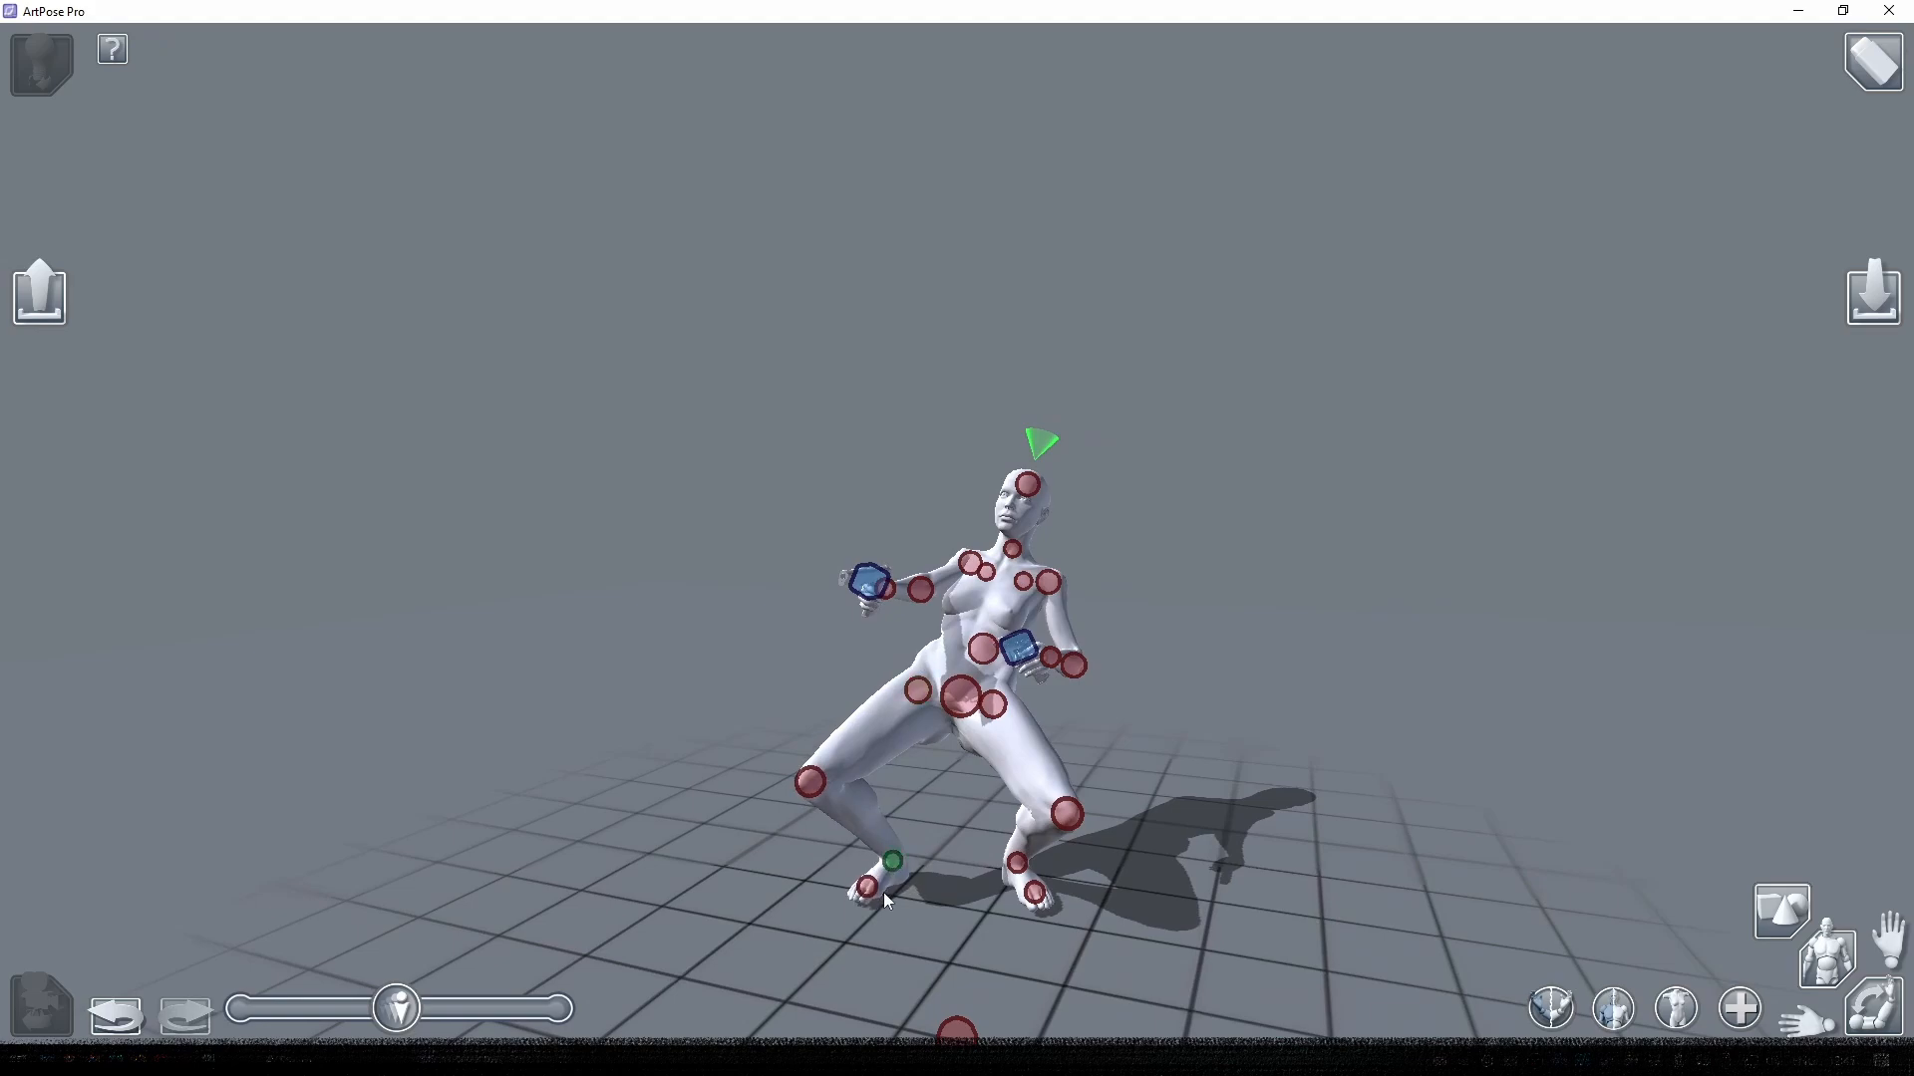
left_click_drag(885, 894, 1196, 877)
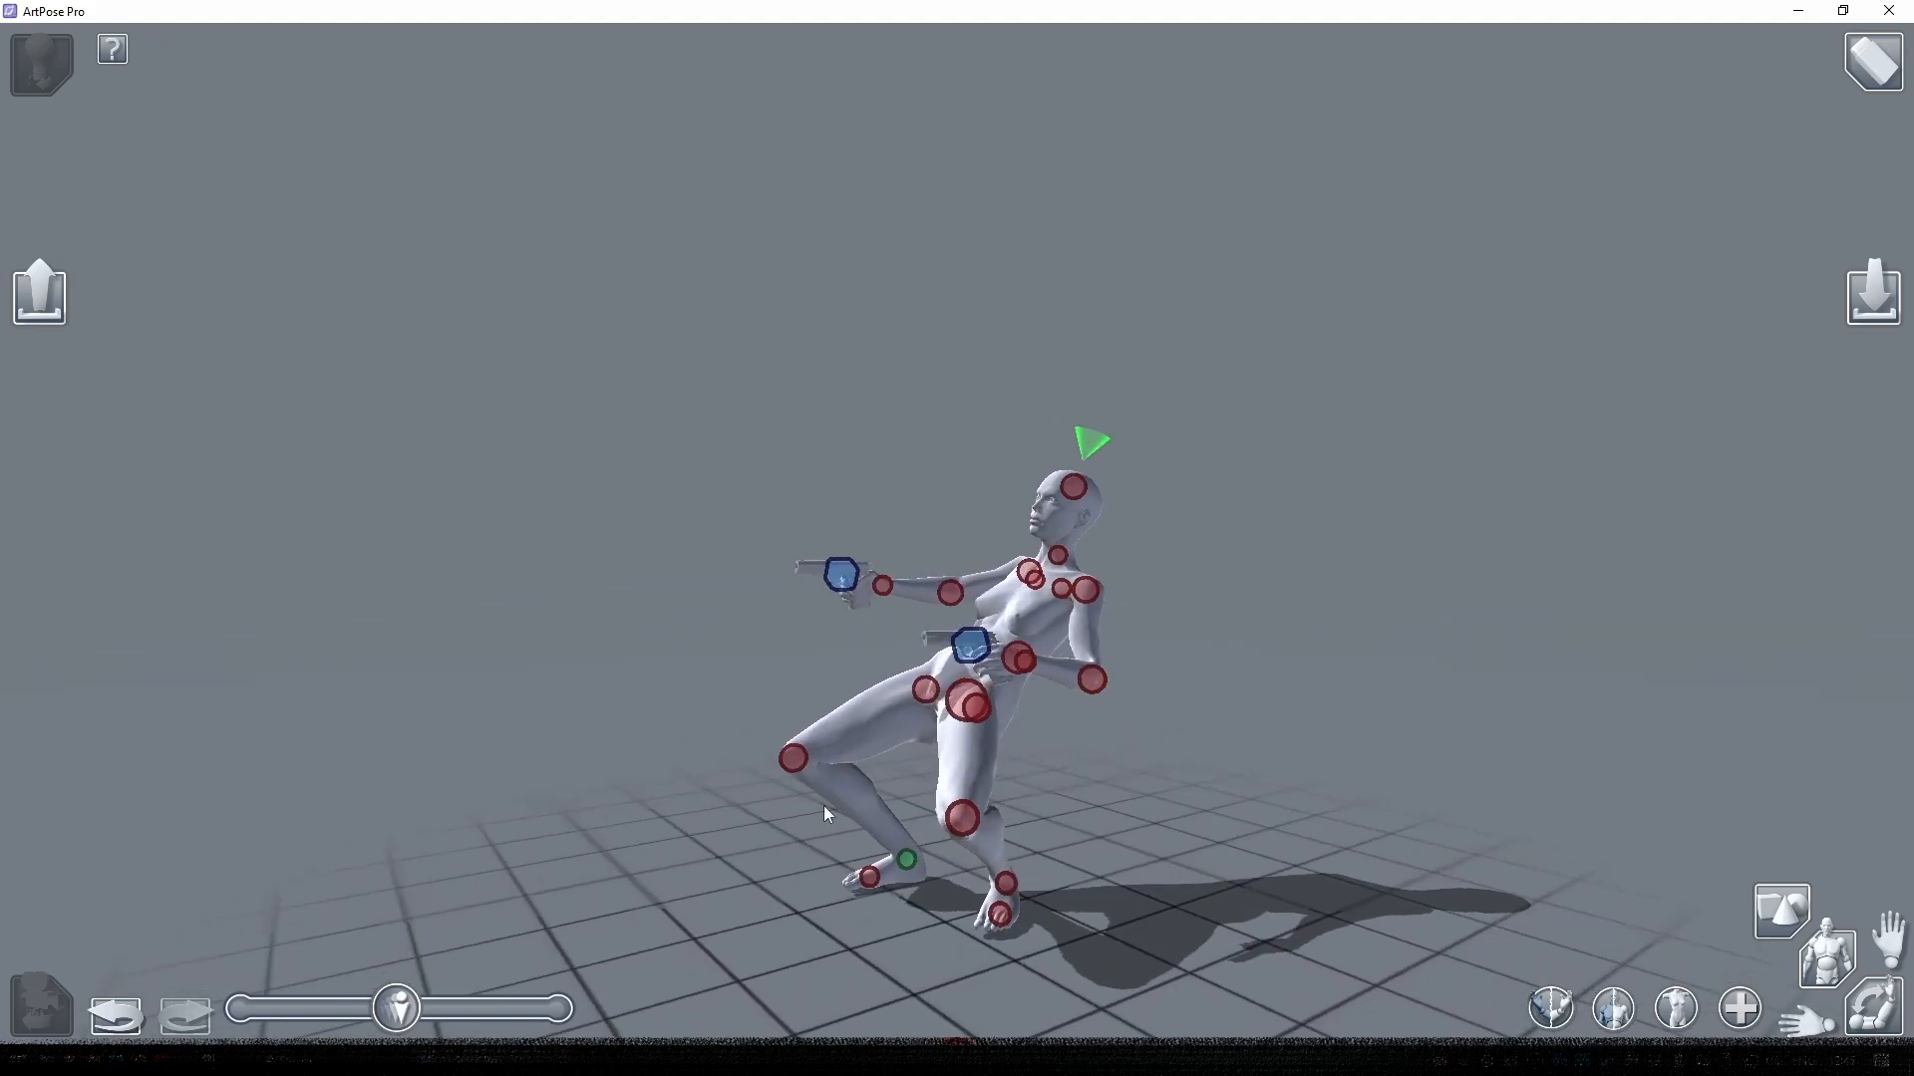
- Lean the figure further backward and turn the left thigh and foot outward
left_click_drag(1226, 688, 909, 692)
left_click_drag(1166, 753, 1152, 794)
left_click_drag(993, 689, 1082, 691)
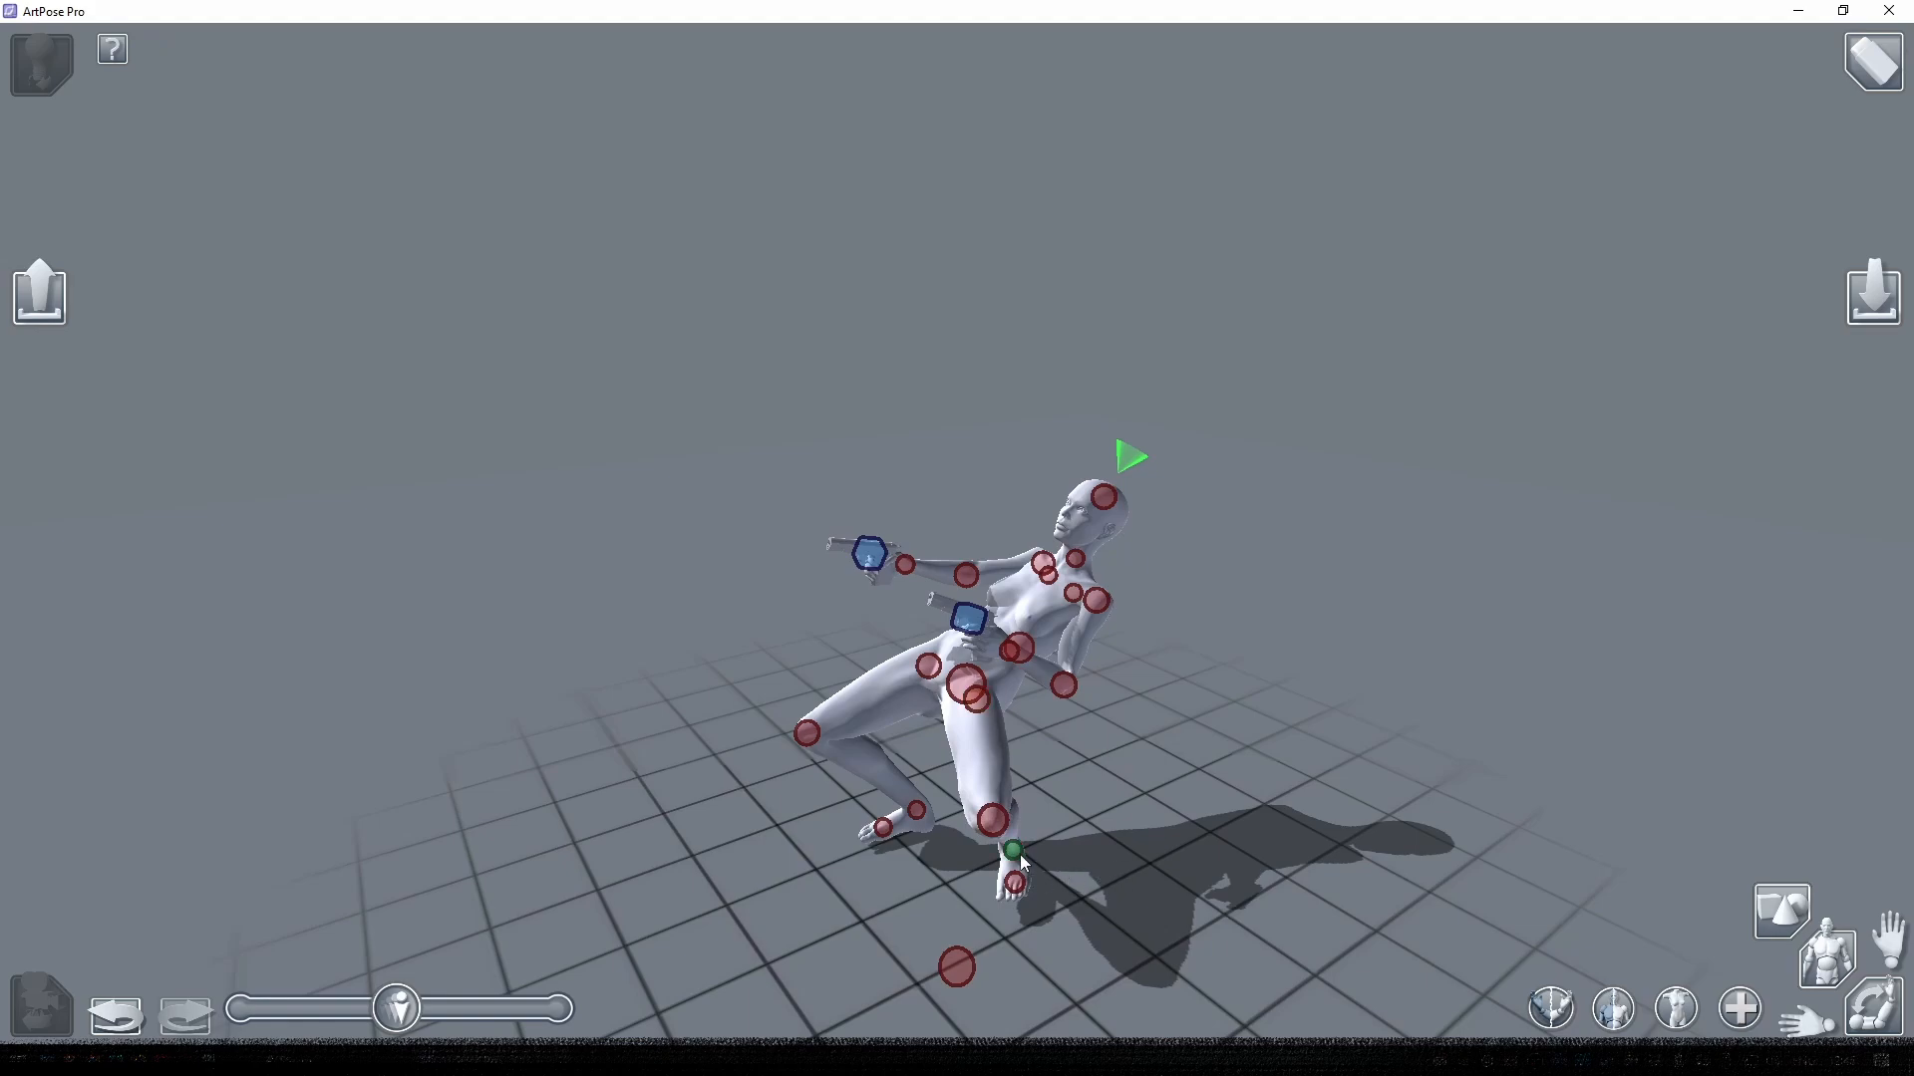
left_click_drag(970, 695, 994, 744)
left_click_drag(1024, 852, 1021, 890)
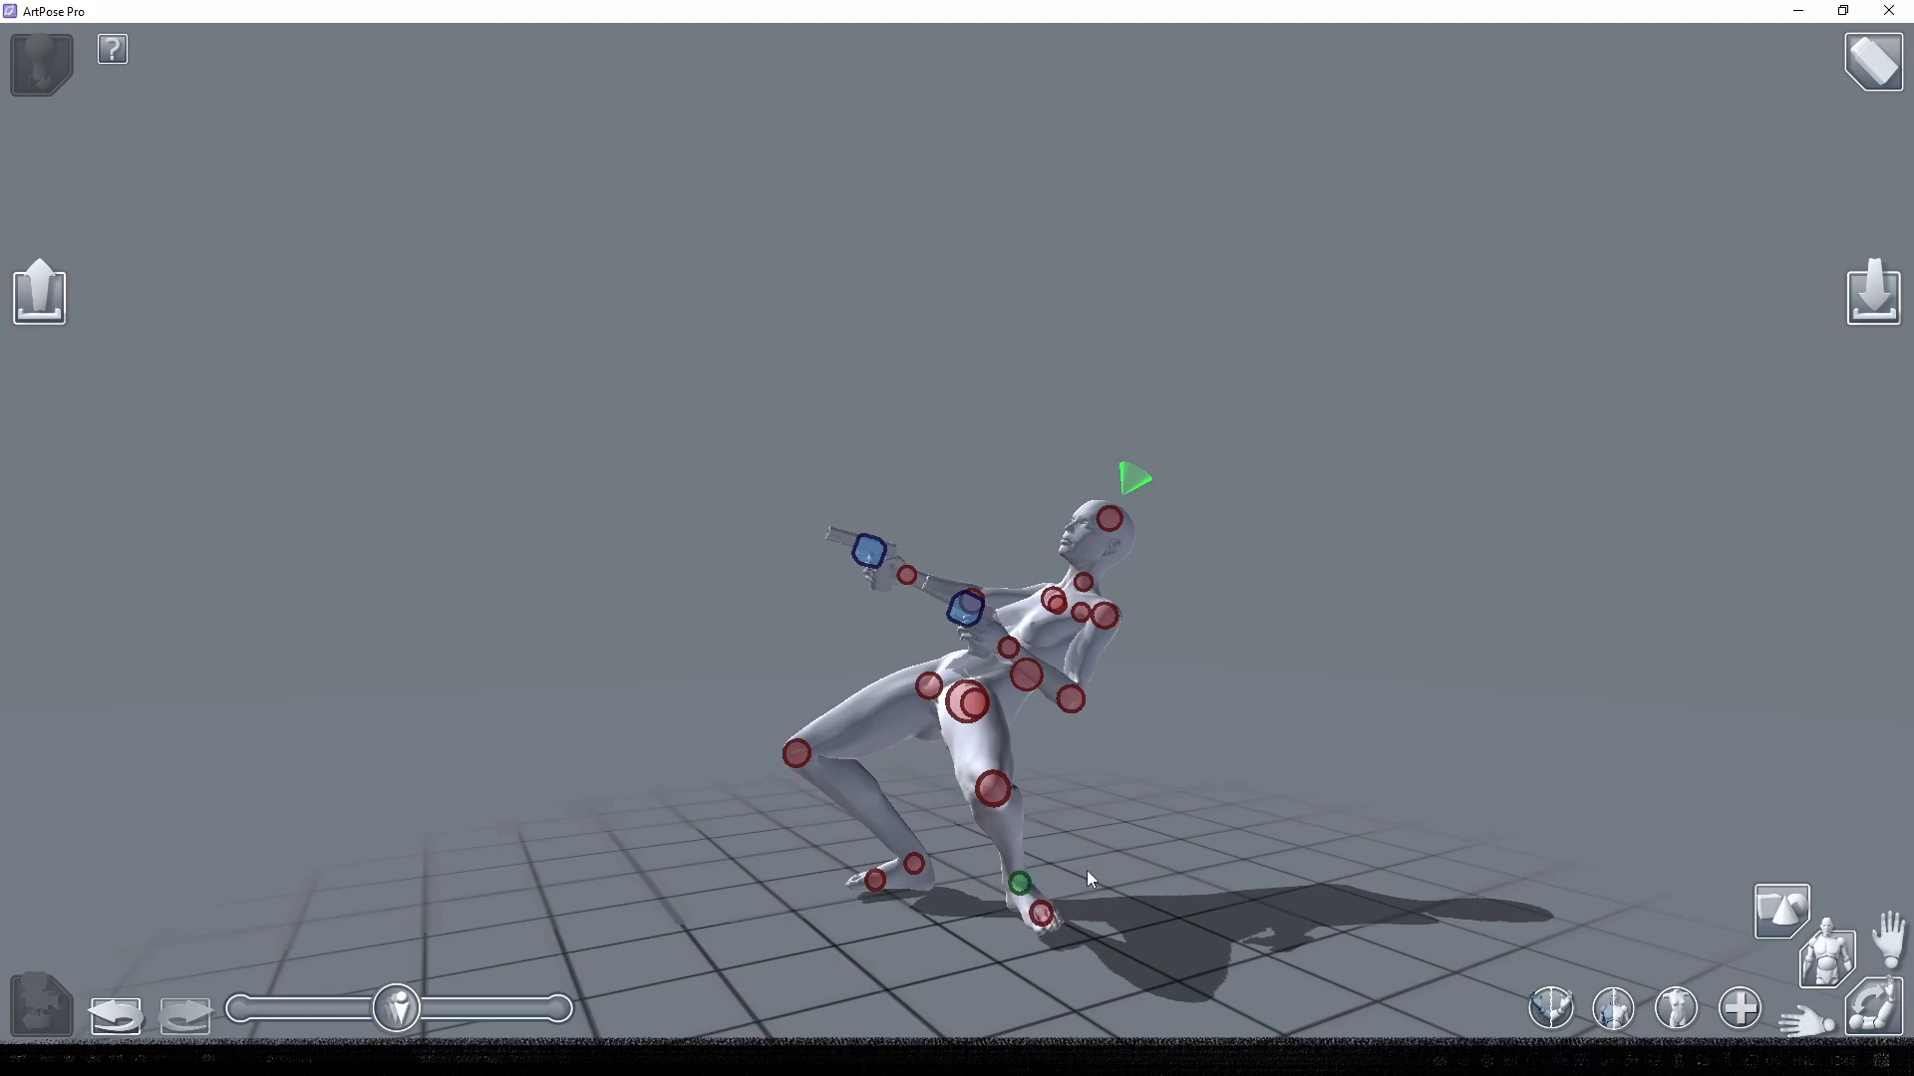
mouse_move(1087, 870)
left_mouse_down()
mouse_move(1150, 889)
mouse_move(1114, 879)
left_mouse_up()
- Adjust the left shoulder and elbow, and angle the hands so both pistols aim forward
left_click_drag(1071, 702, 1116, 775)
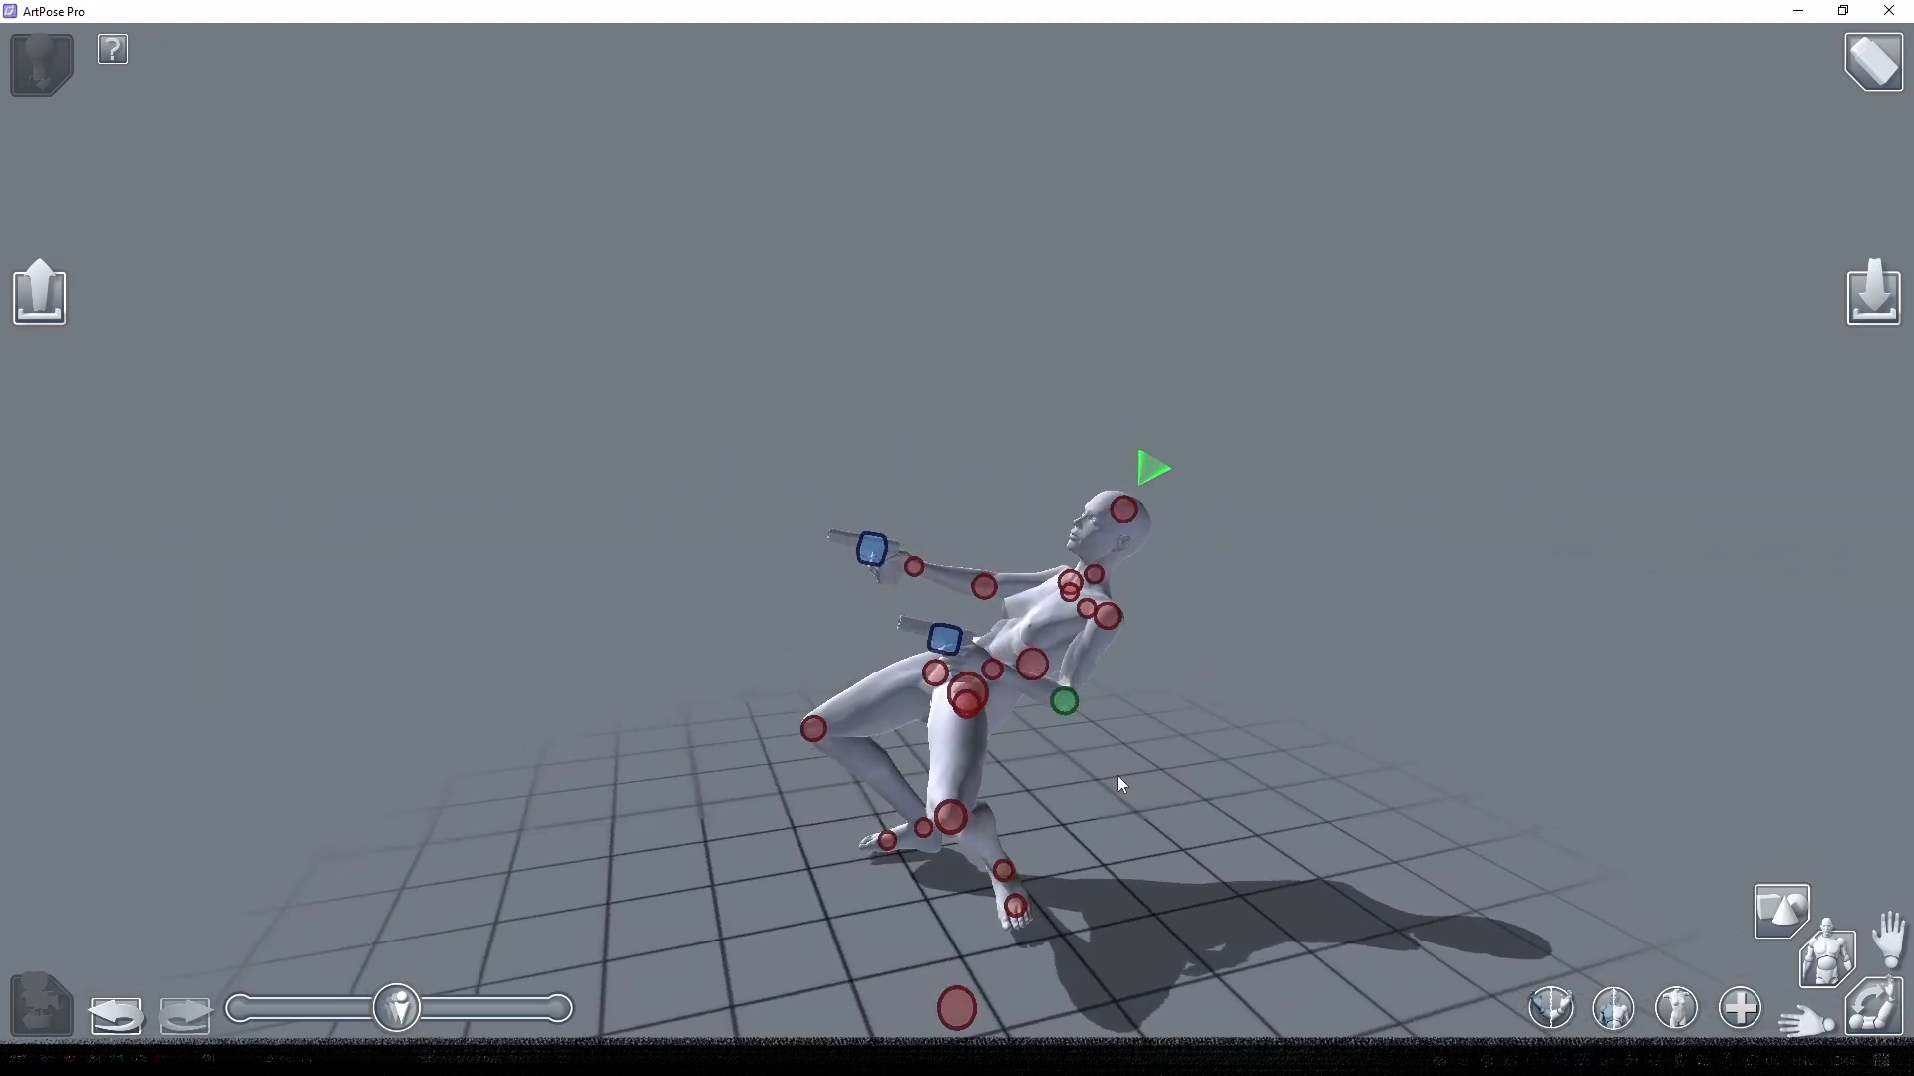
left_click(1108, 616)
left_click_drag(1156, 698, 1204, 755)
left_click_drag(1068, 688, 1042, 719)
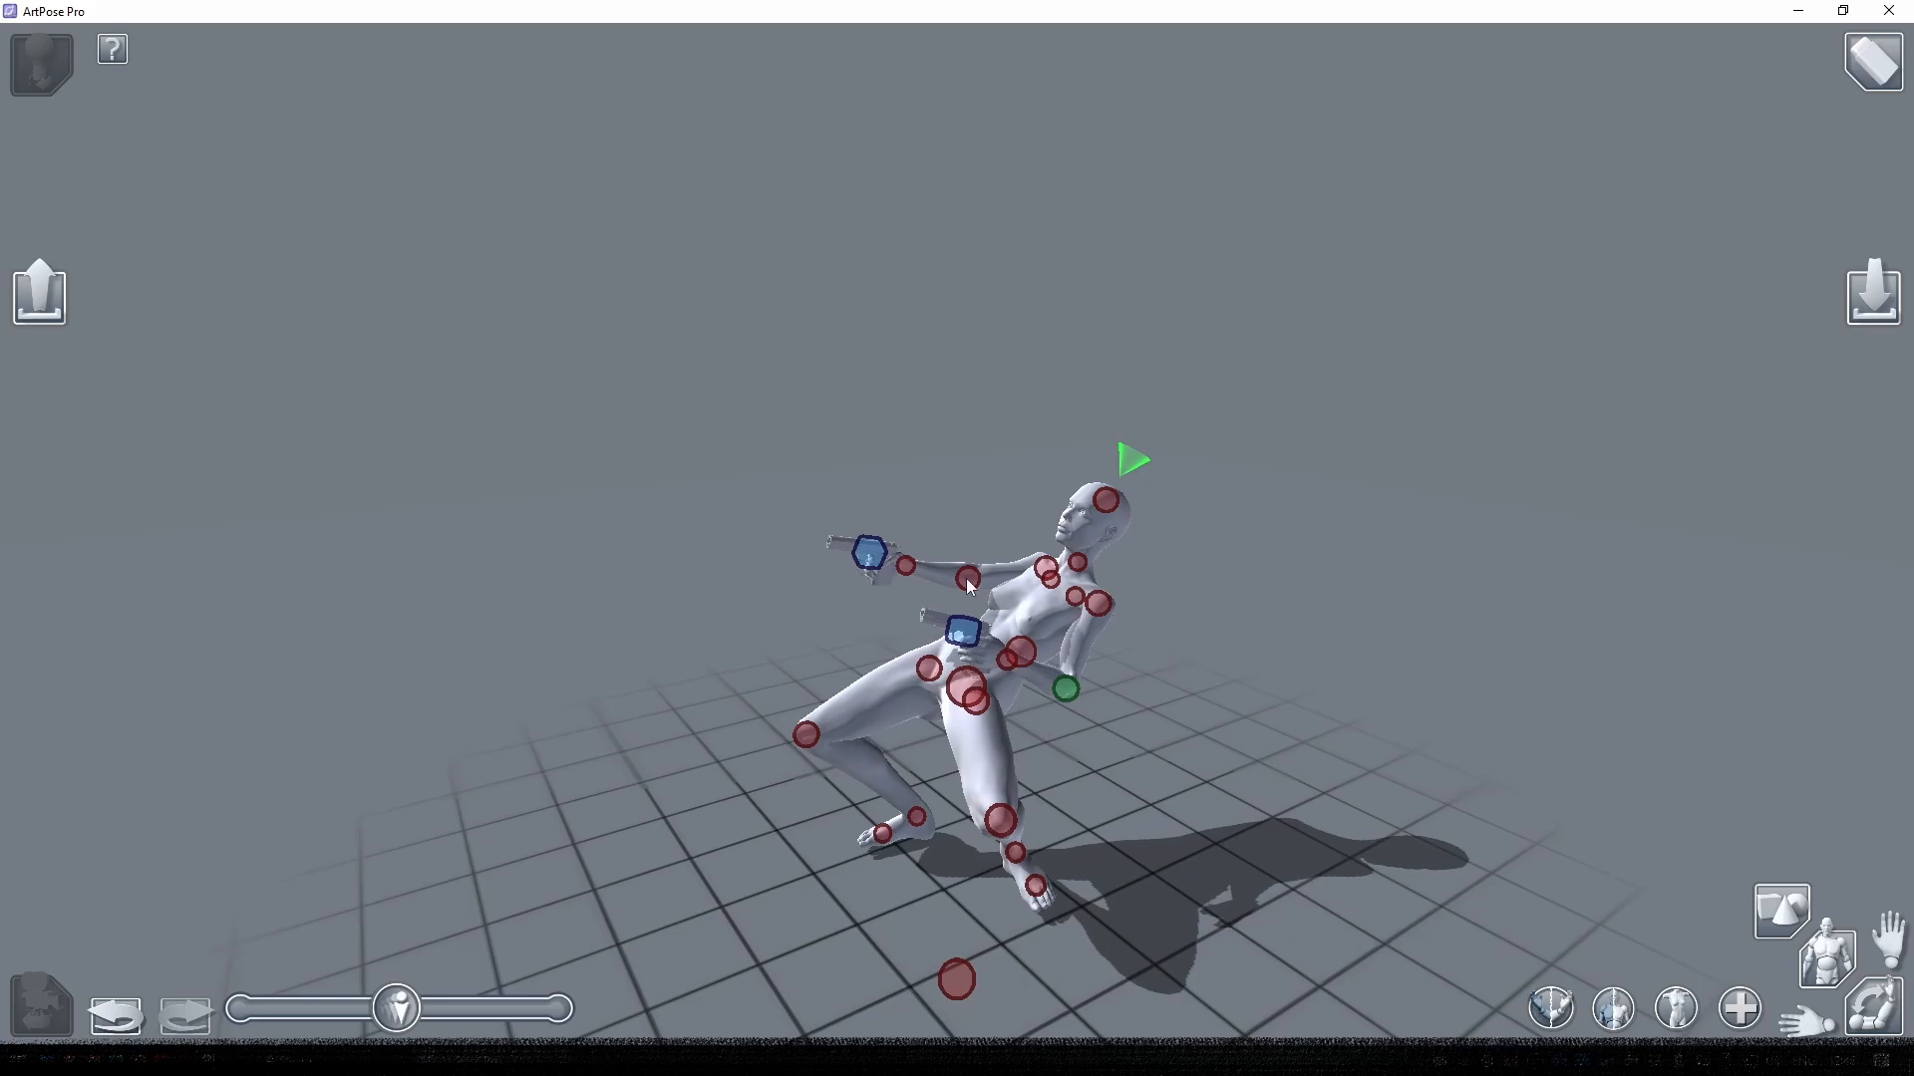
left_click_drag(1251, 691, 1410, 702)
left_click_drag(961, 632, 981, 640)
mouse_move(1236, 666)
left_mouse_down()
mouse_move(1069, 651)
mouse_move(1231, 668)
left_mouse_up()
left_click_drag(953, 634, 1008, 623)
left_click_drag(1196, 656, 1052, 636)
- Turn the head at the neck toward the aiming direction and lower the extended right arm slightly at the shoulder
left_click(1078, 569)
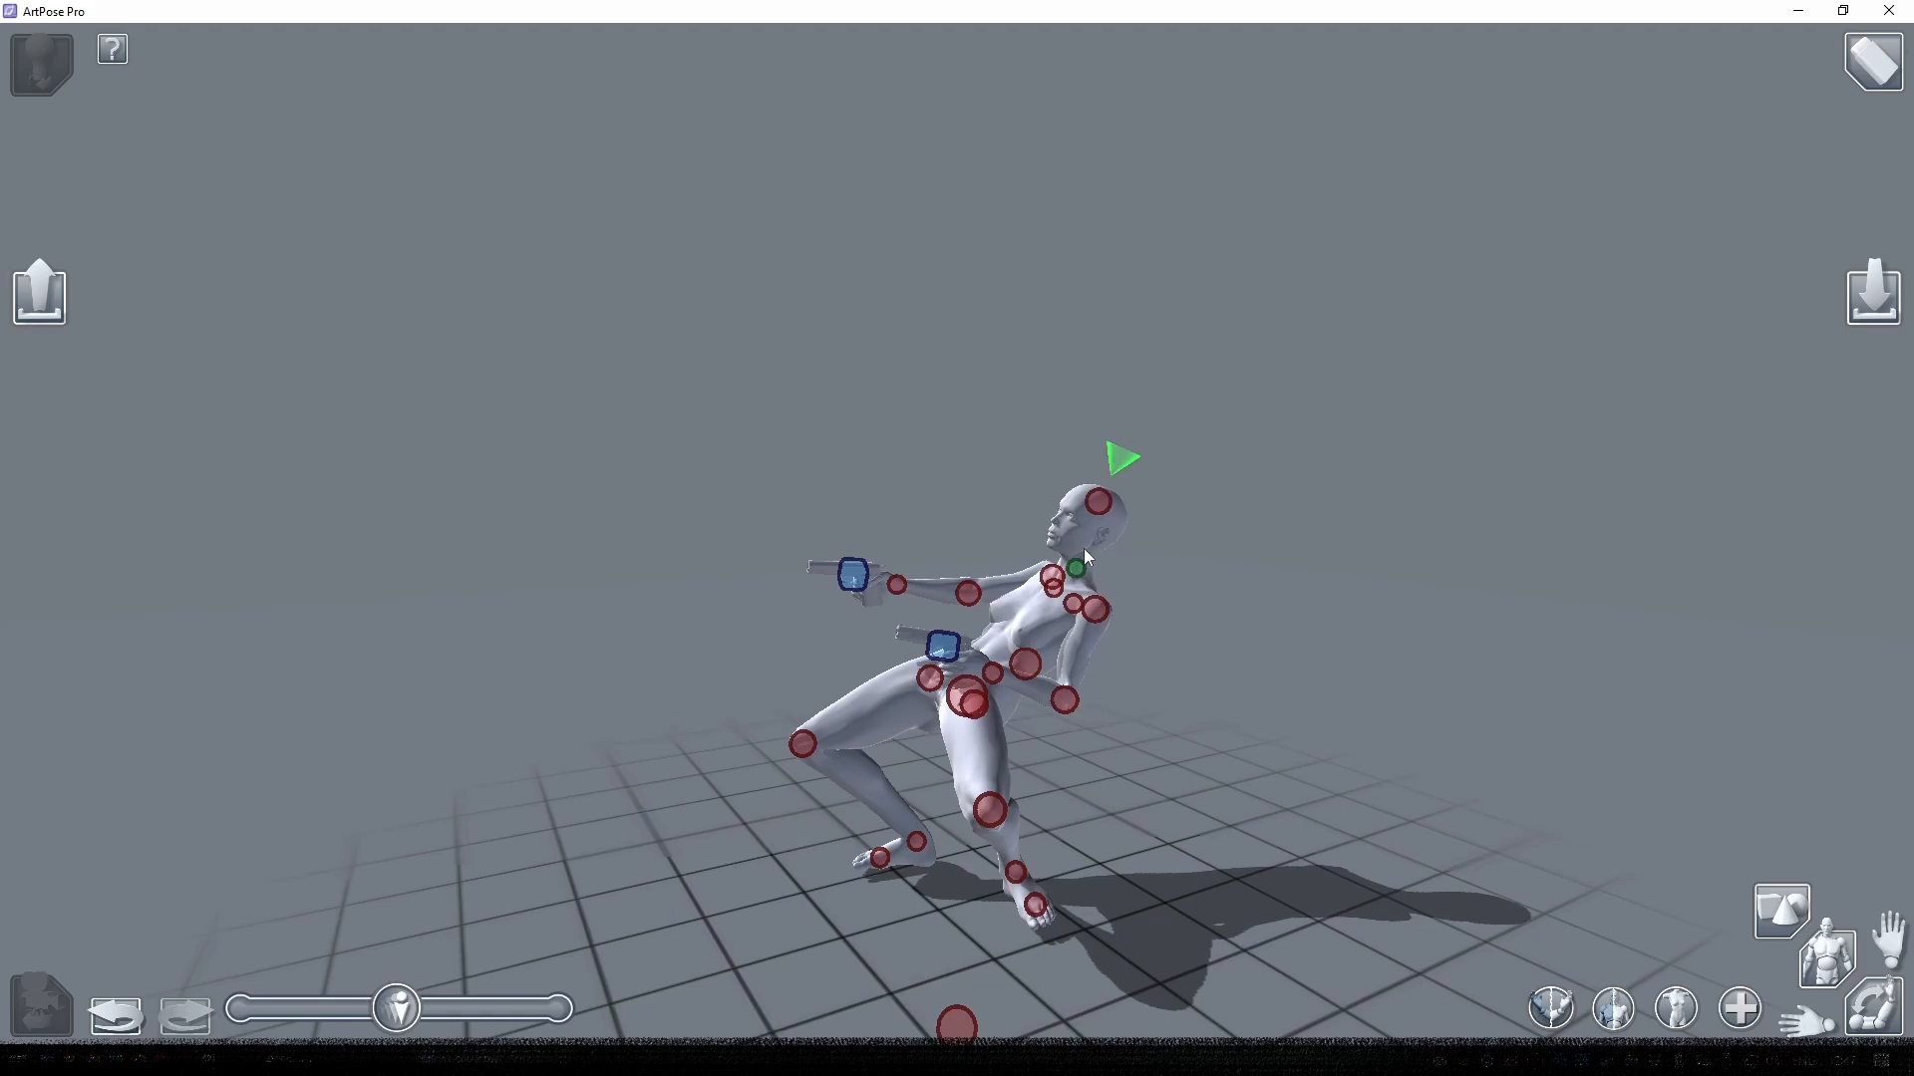
left_click_drag(1136, 547, 1353, 573)
left_click_drag(929, 586, 949, 603)
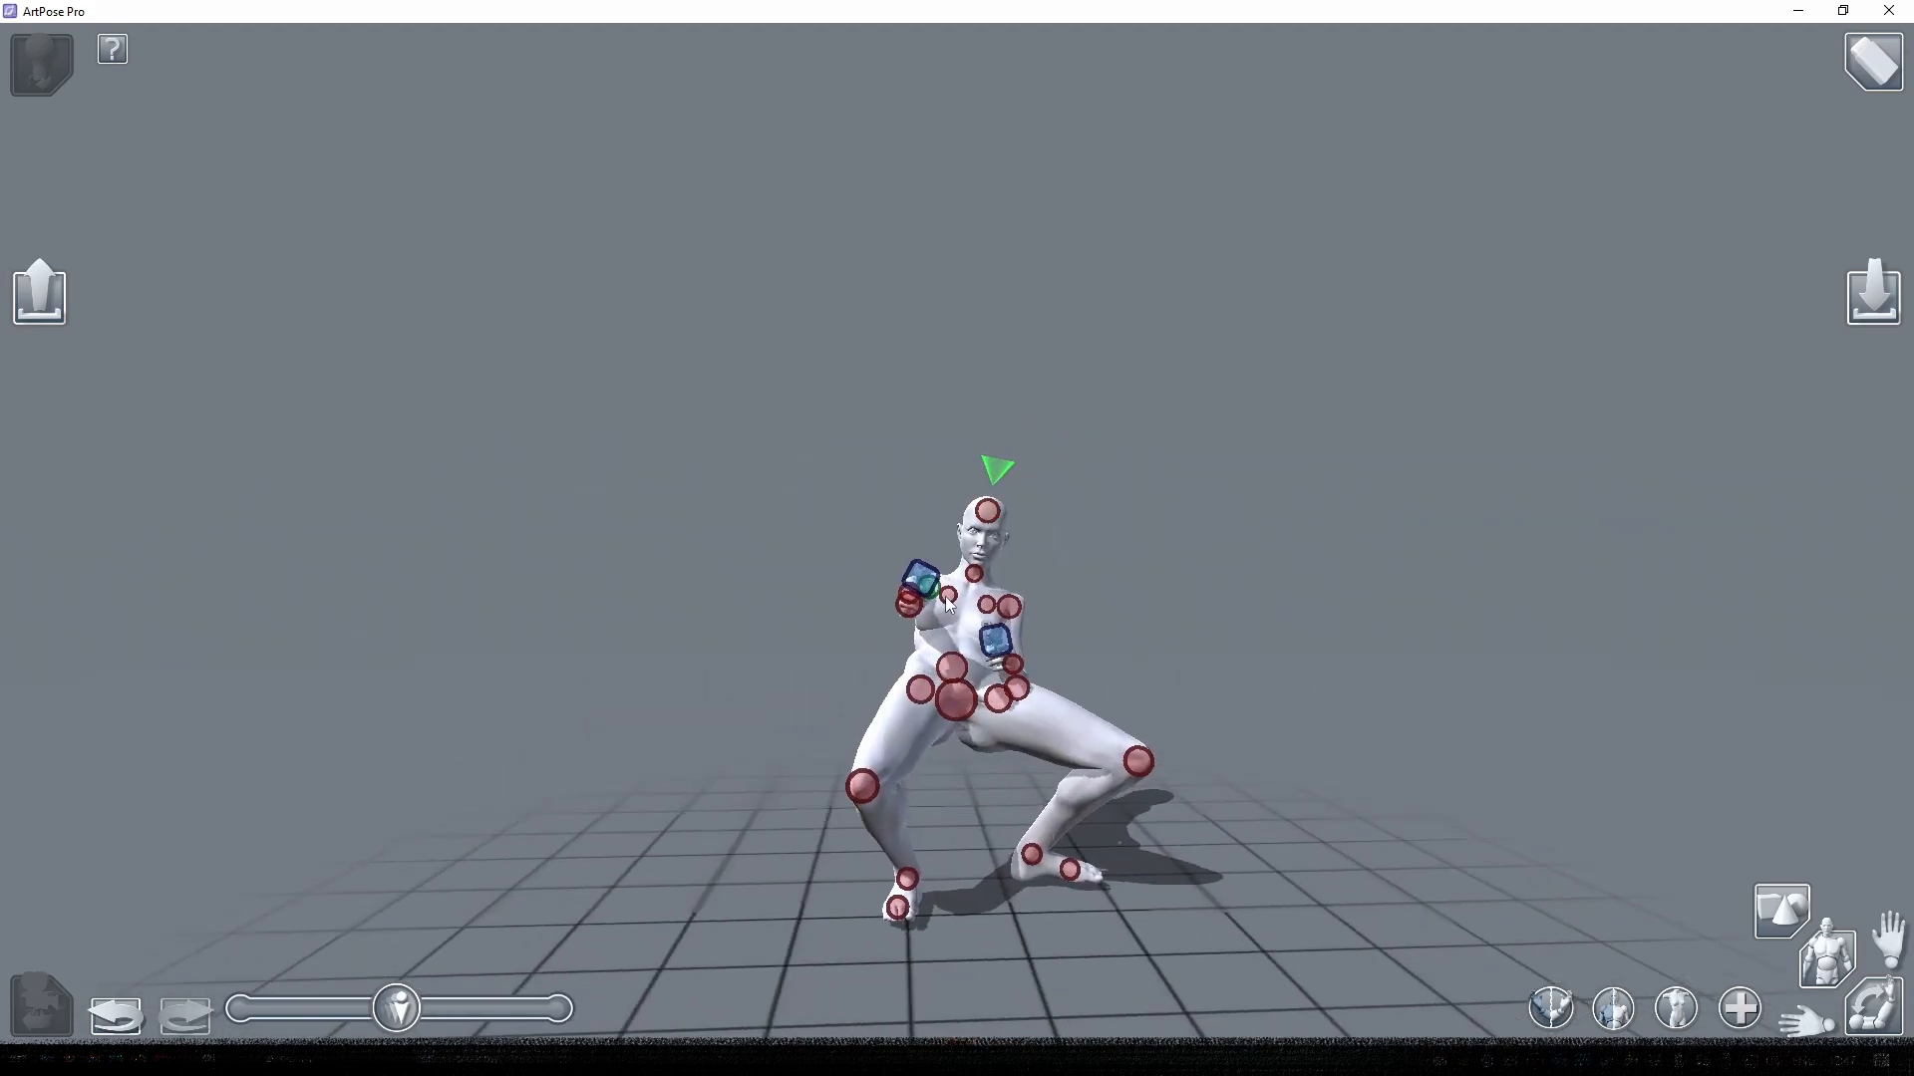
left_click_drag(1202, 610, 992, 693)
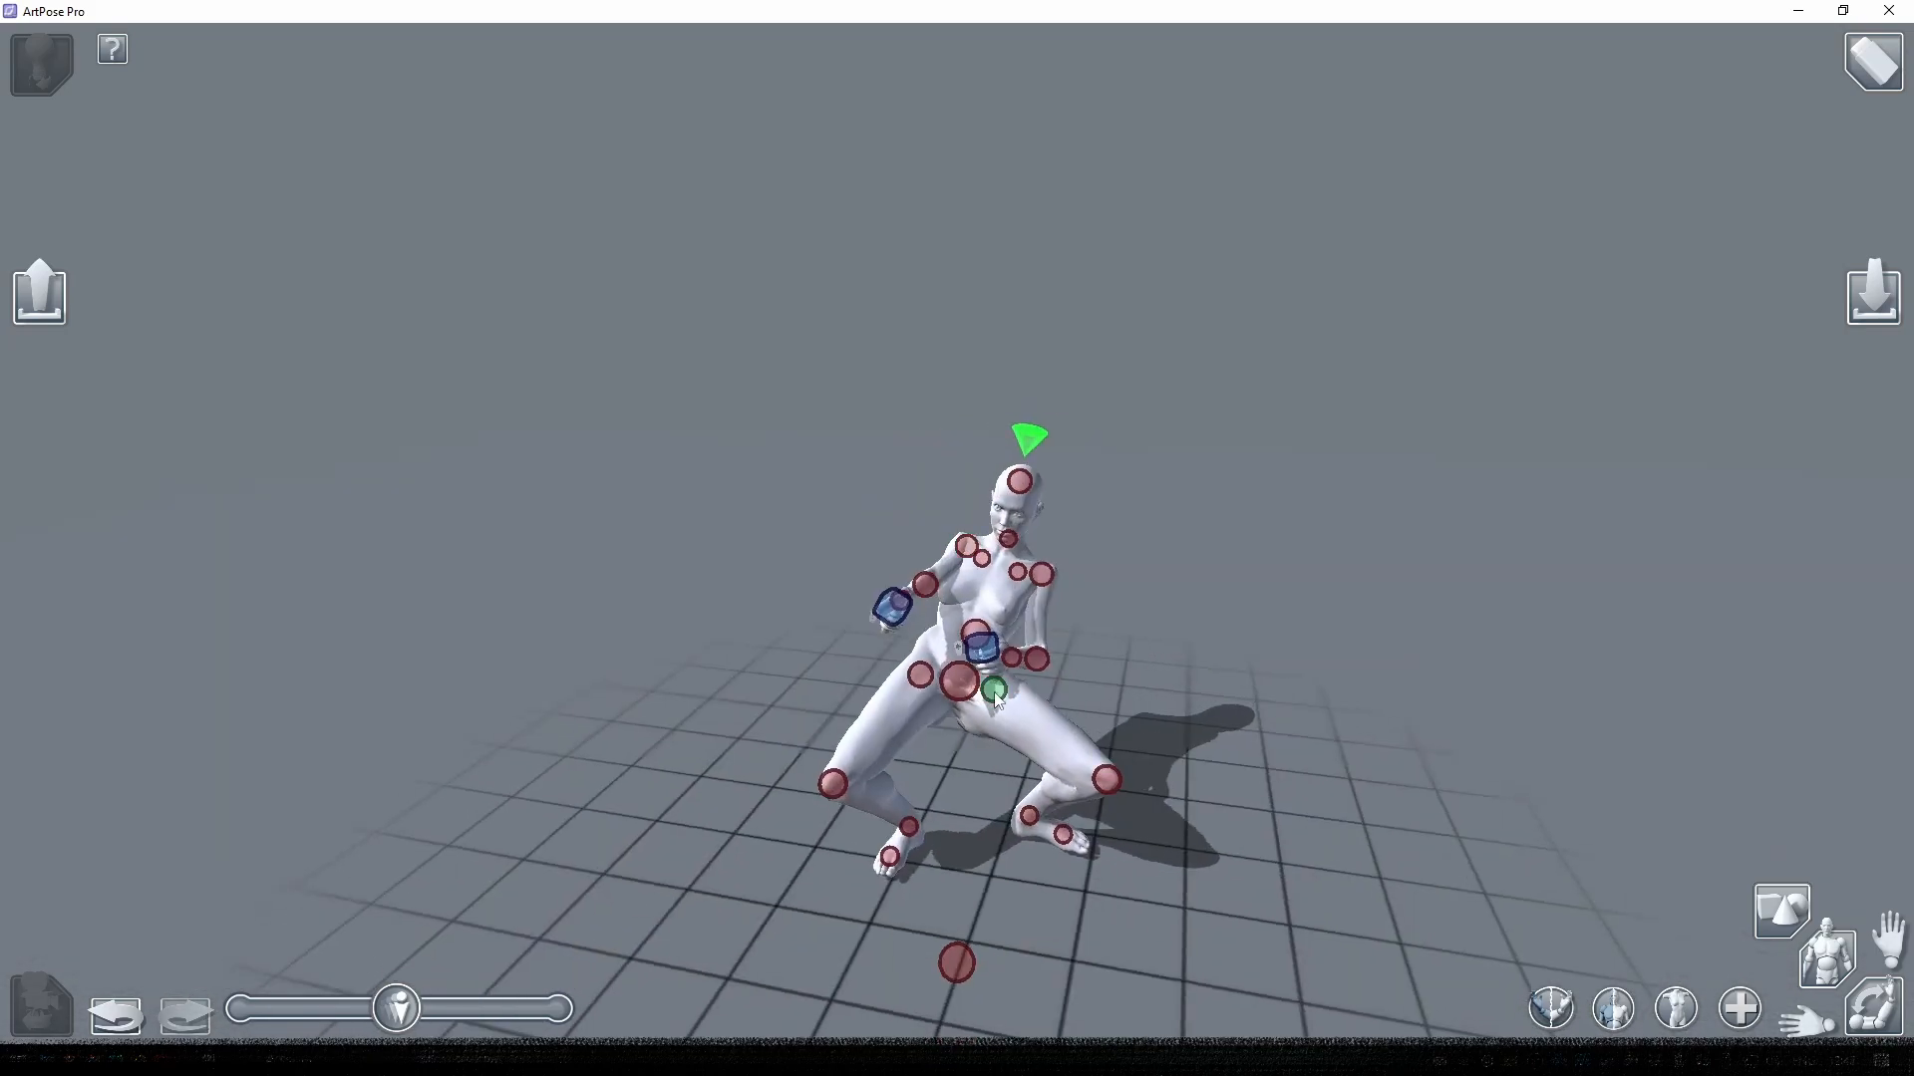
left_click_drag(1286, 654, 1457, 619)
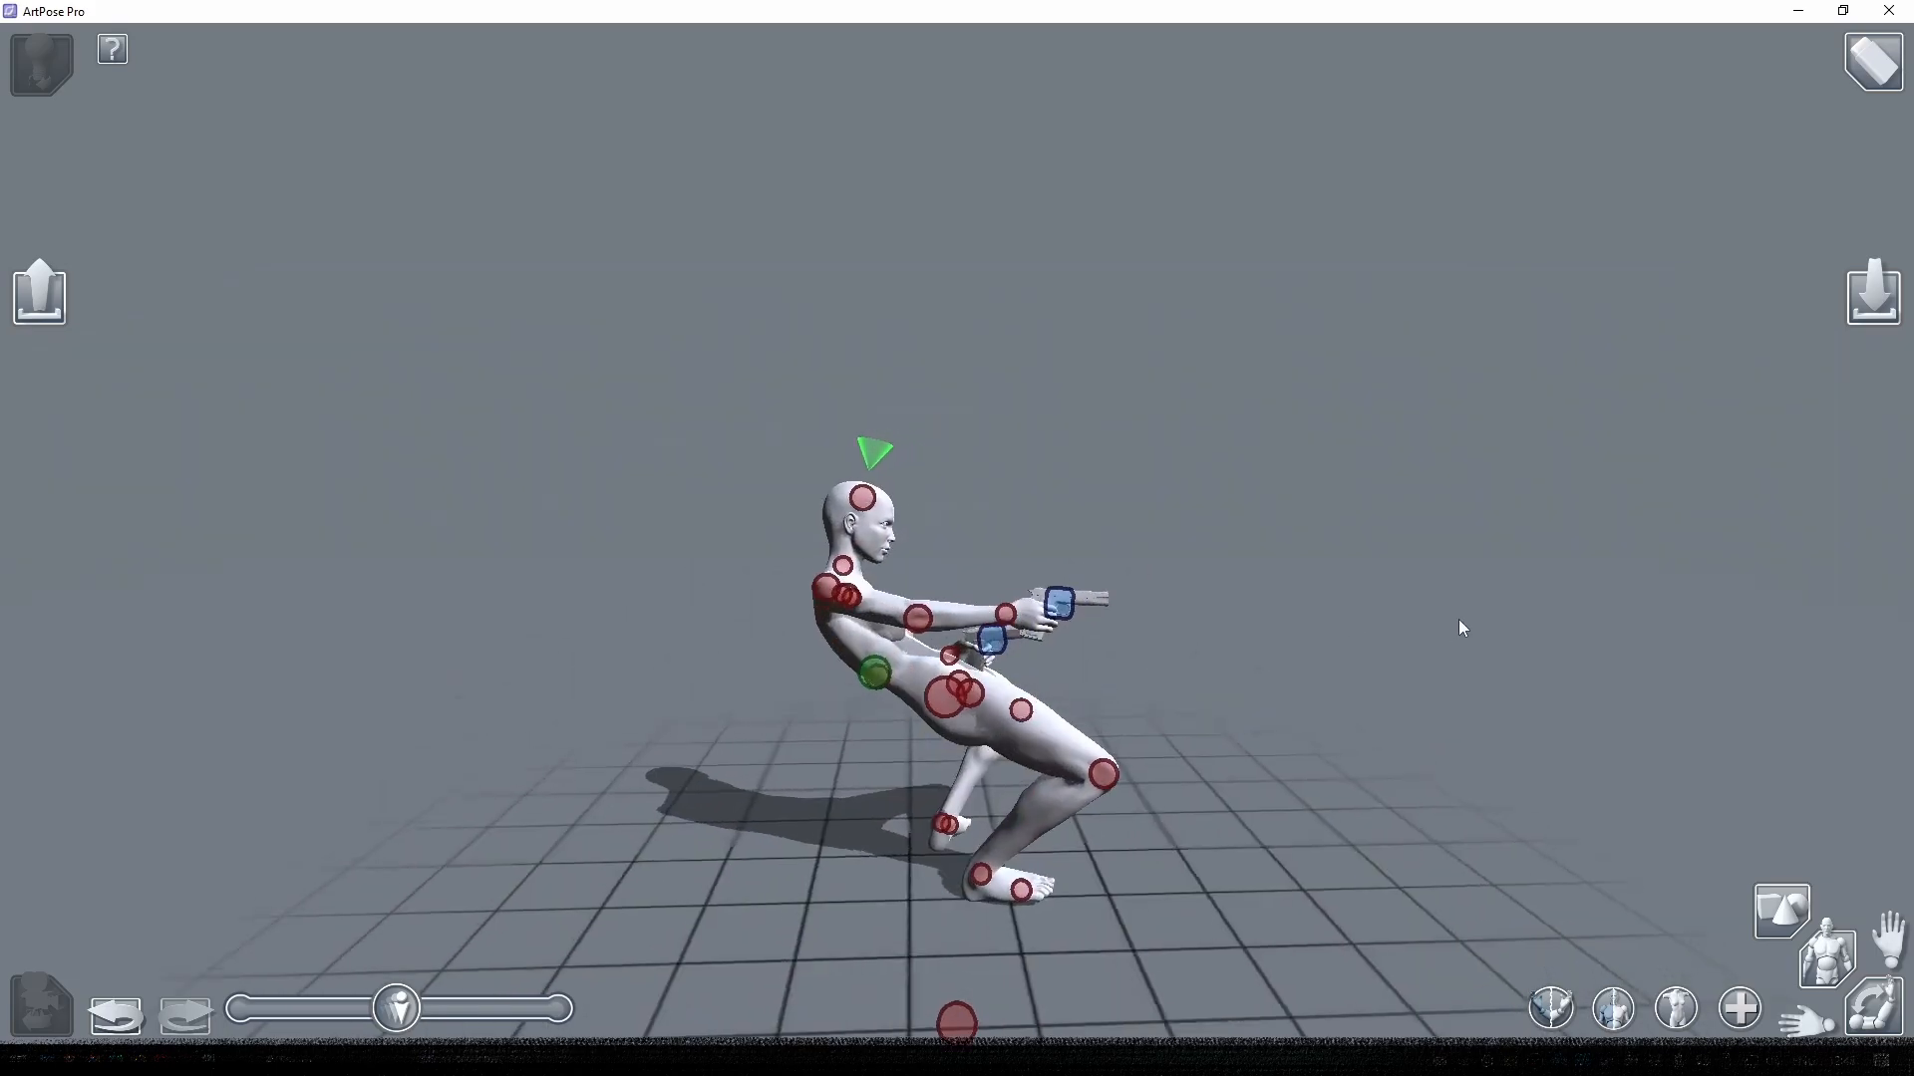
- Rotate the figure's left thigh at the hip and refine the left knee and right foot
left_click_drag(1241, 742, 558, 845)
left_click_drag(781, 877, 1136, 883)
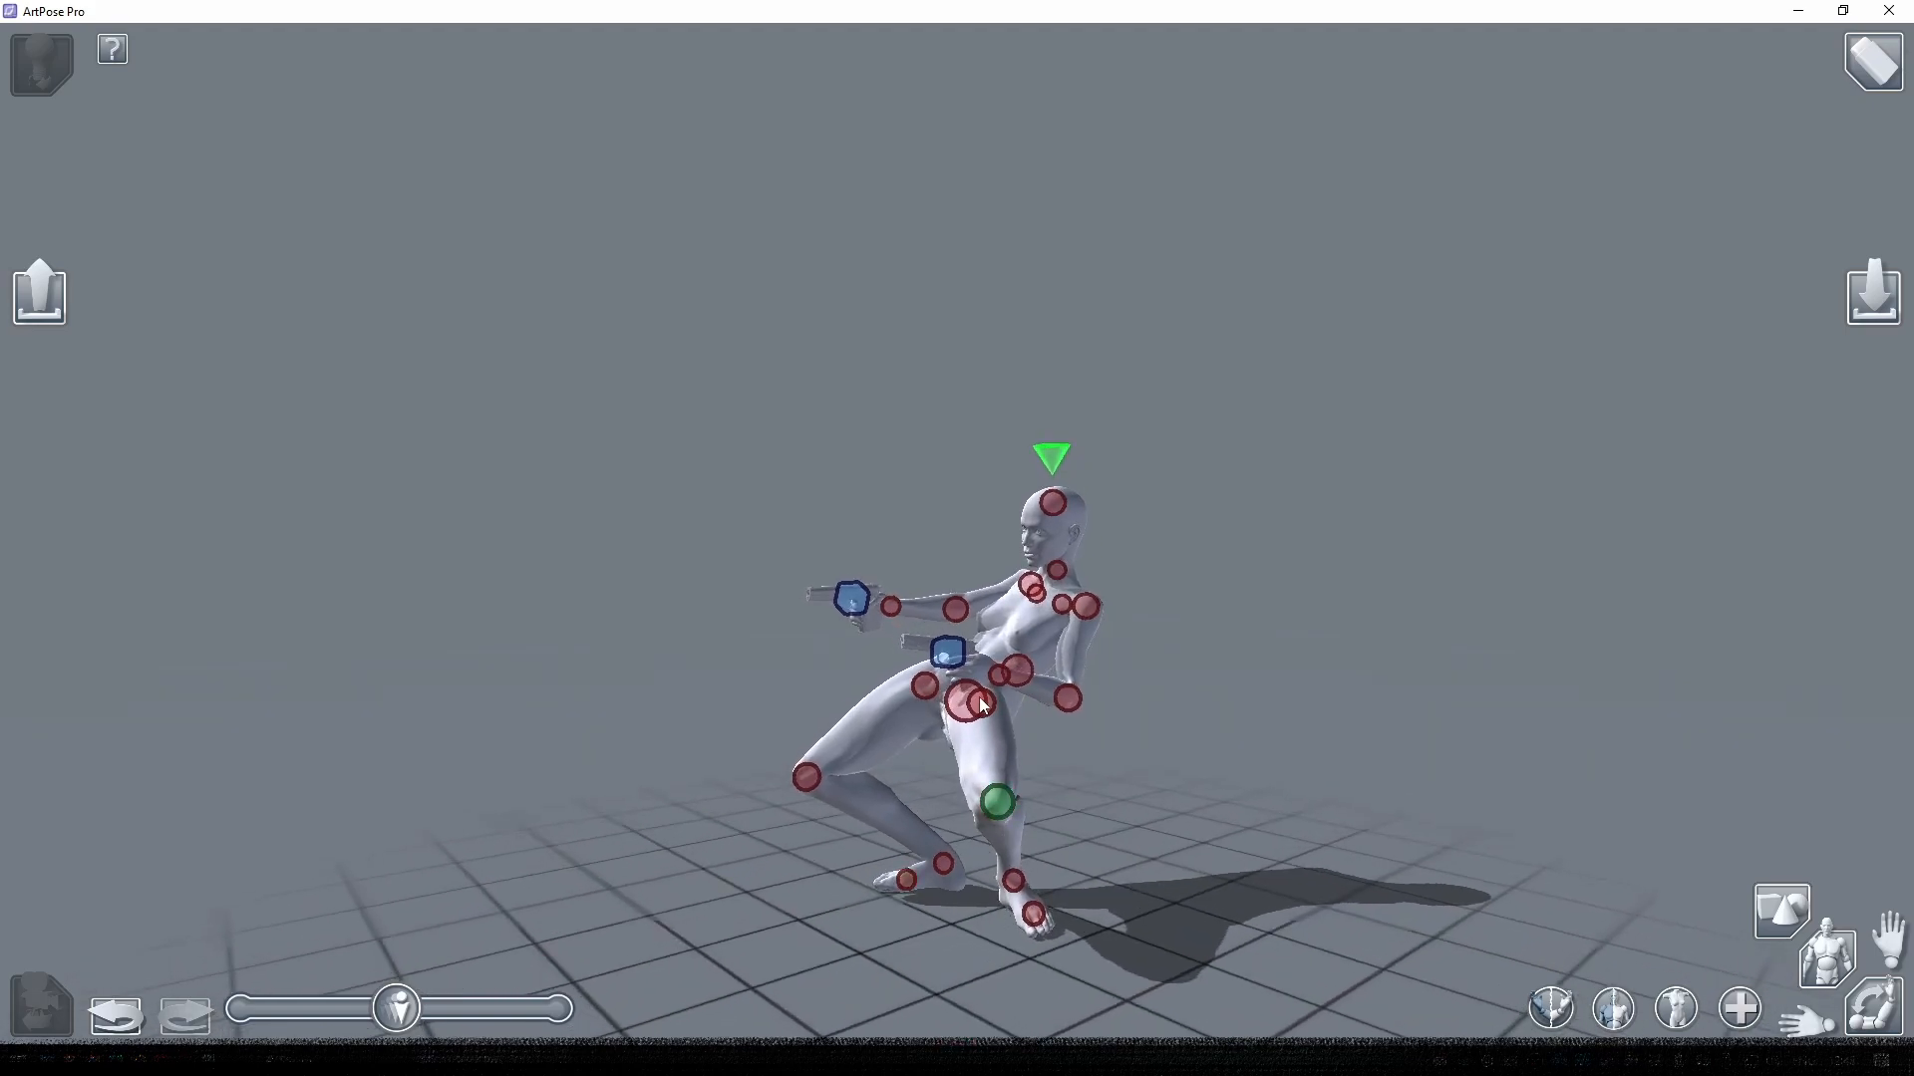
left_click_drag(968, 706, 946, 712)
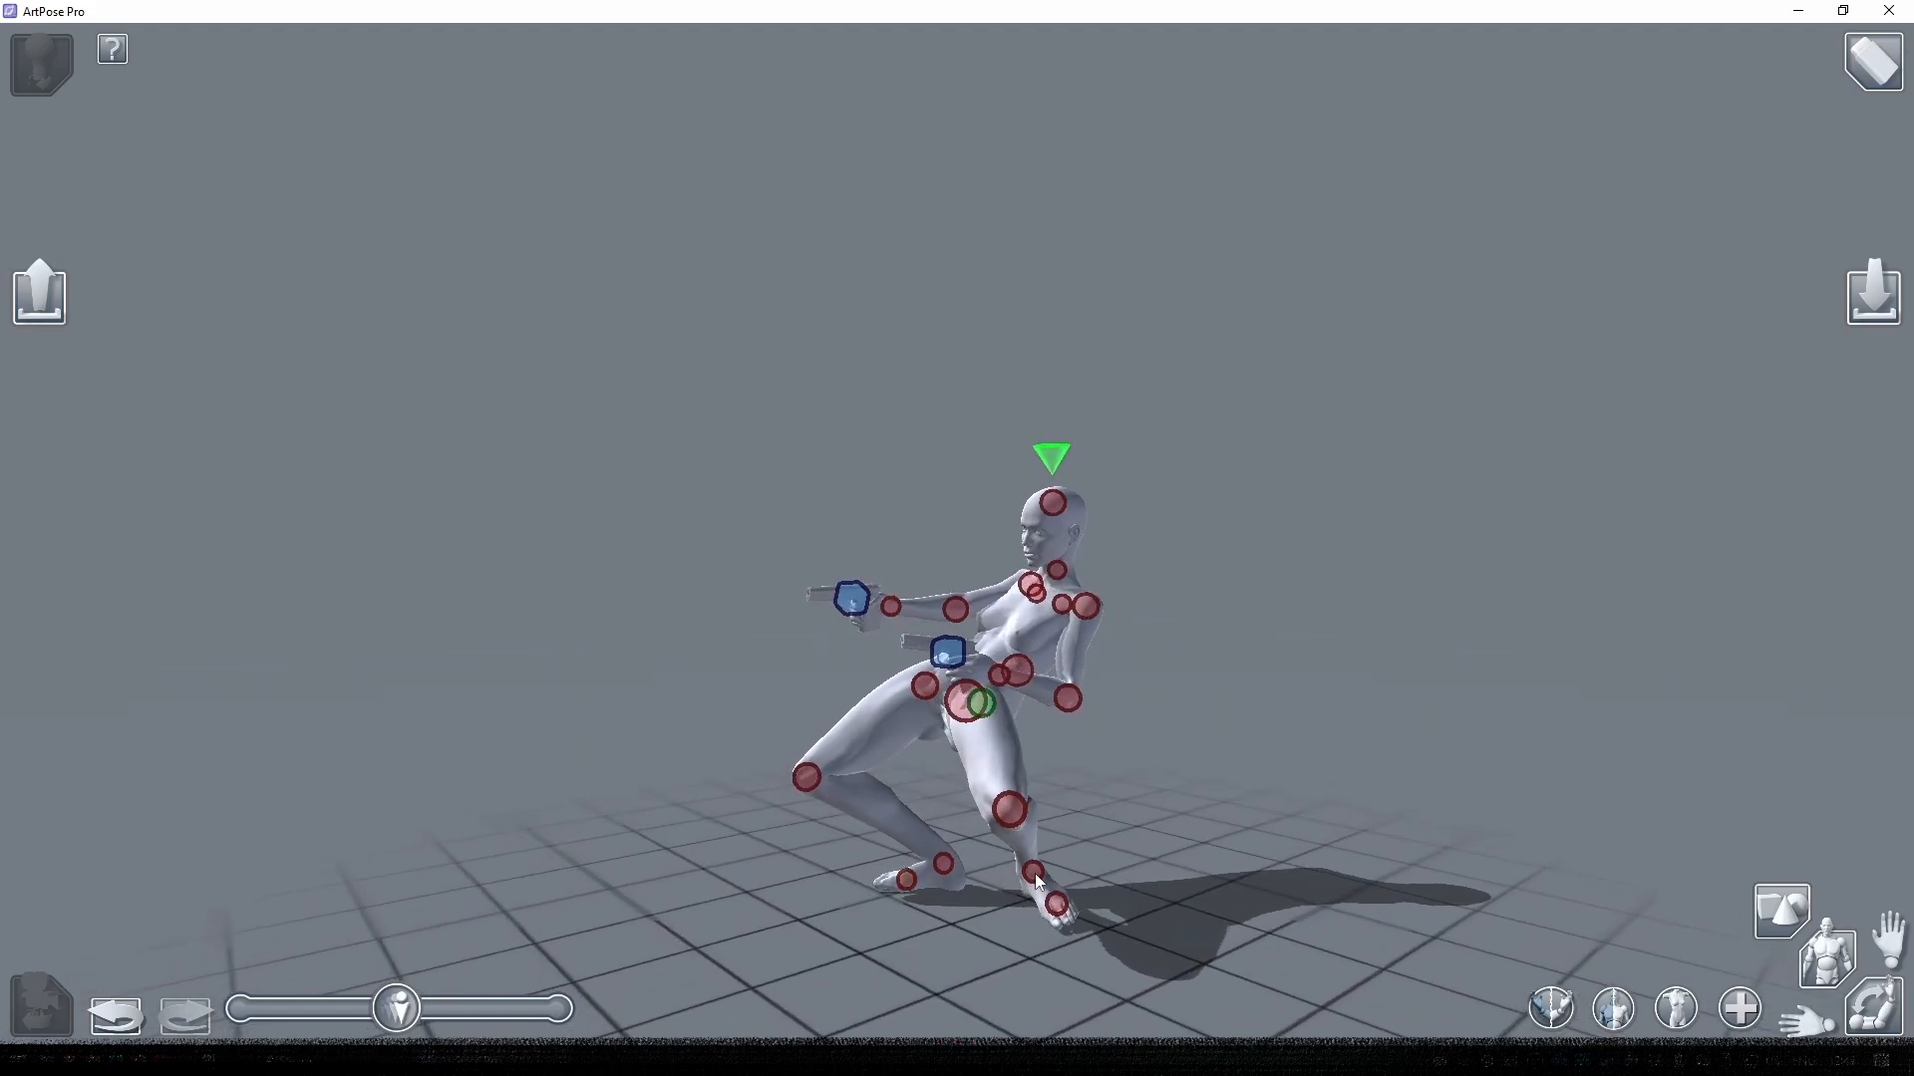
mouse_move(1106, 827)
left_mouse_down()
mouse_move(985, 826)
mouse_move(923, 895)
mouse_move(842, 894)
mouse_move(918, 888)
mouse_move(923, 905)
mouse_move(877, 887)
left_mouse_up()
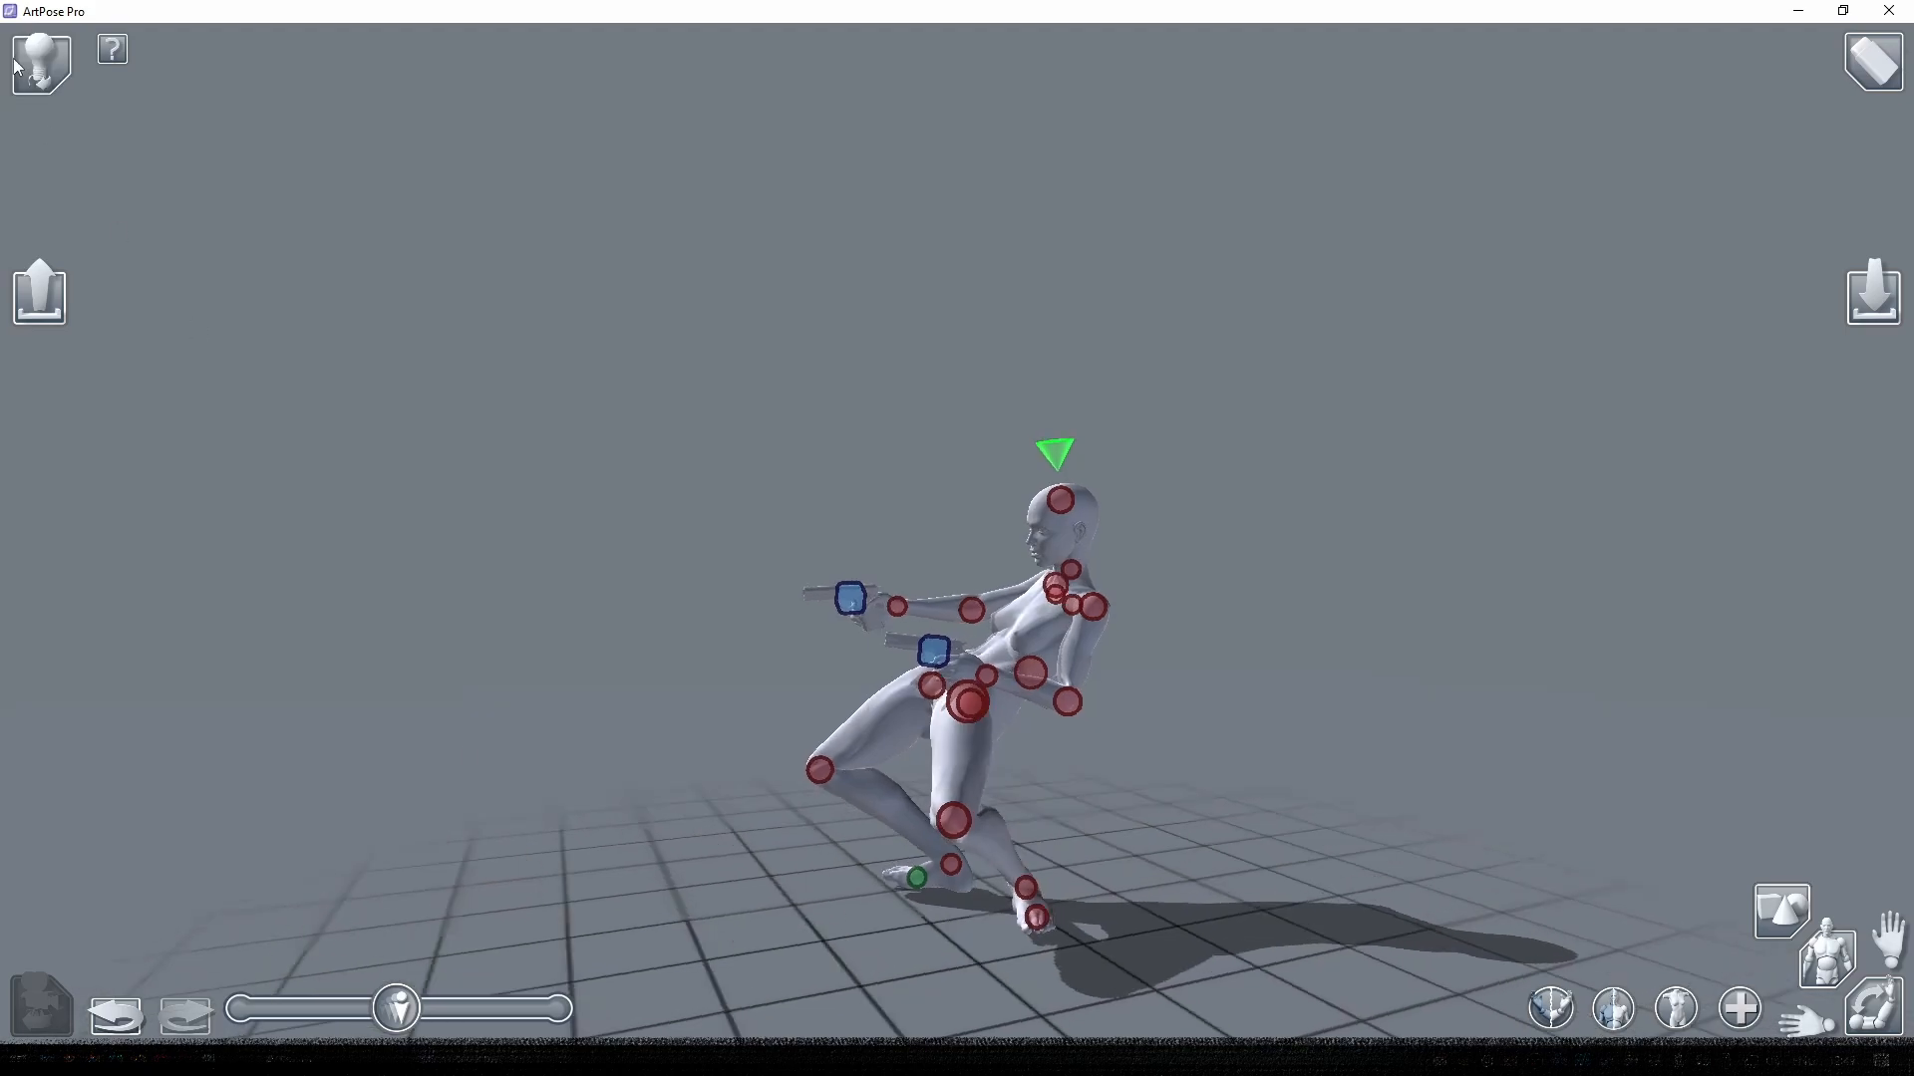
- Move the light high above the figure so its shadow falls around the feet, and return to pose editing
left_click(41, 64)
left_click_drag(498, 486, 923, 22)
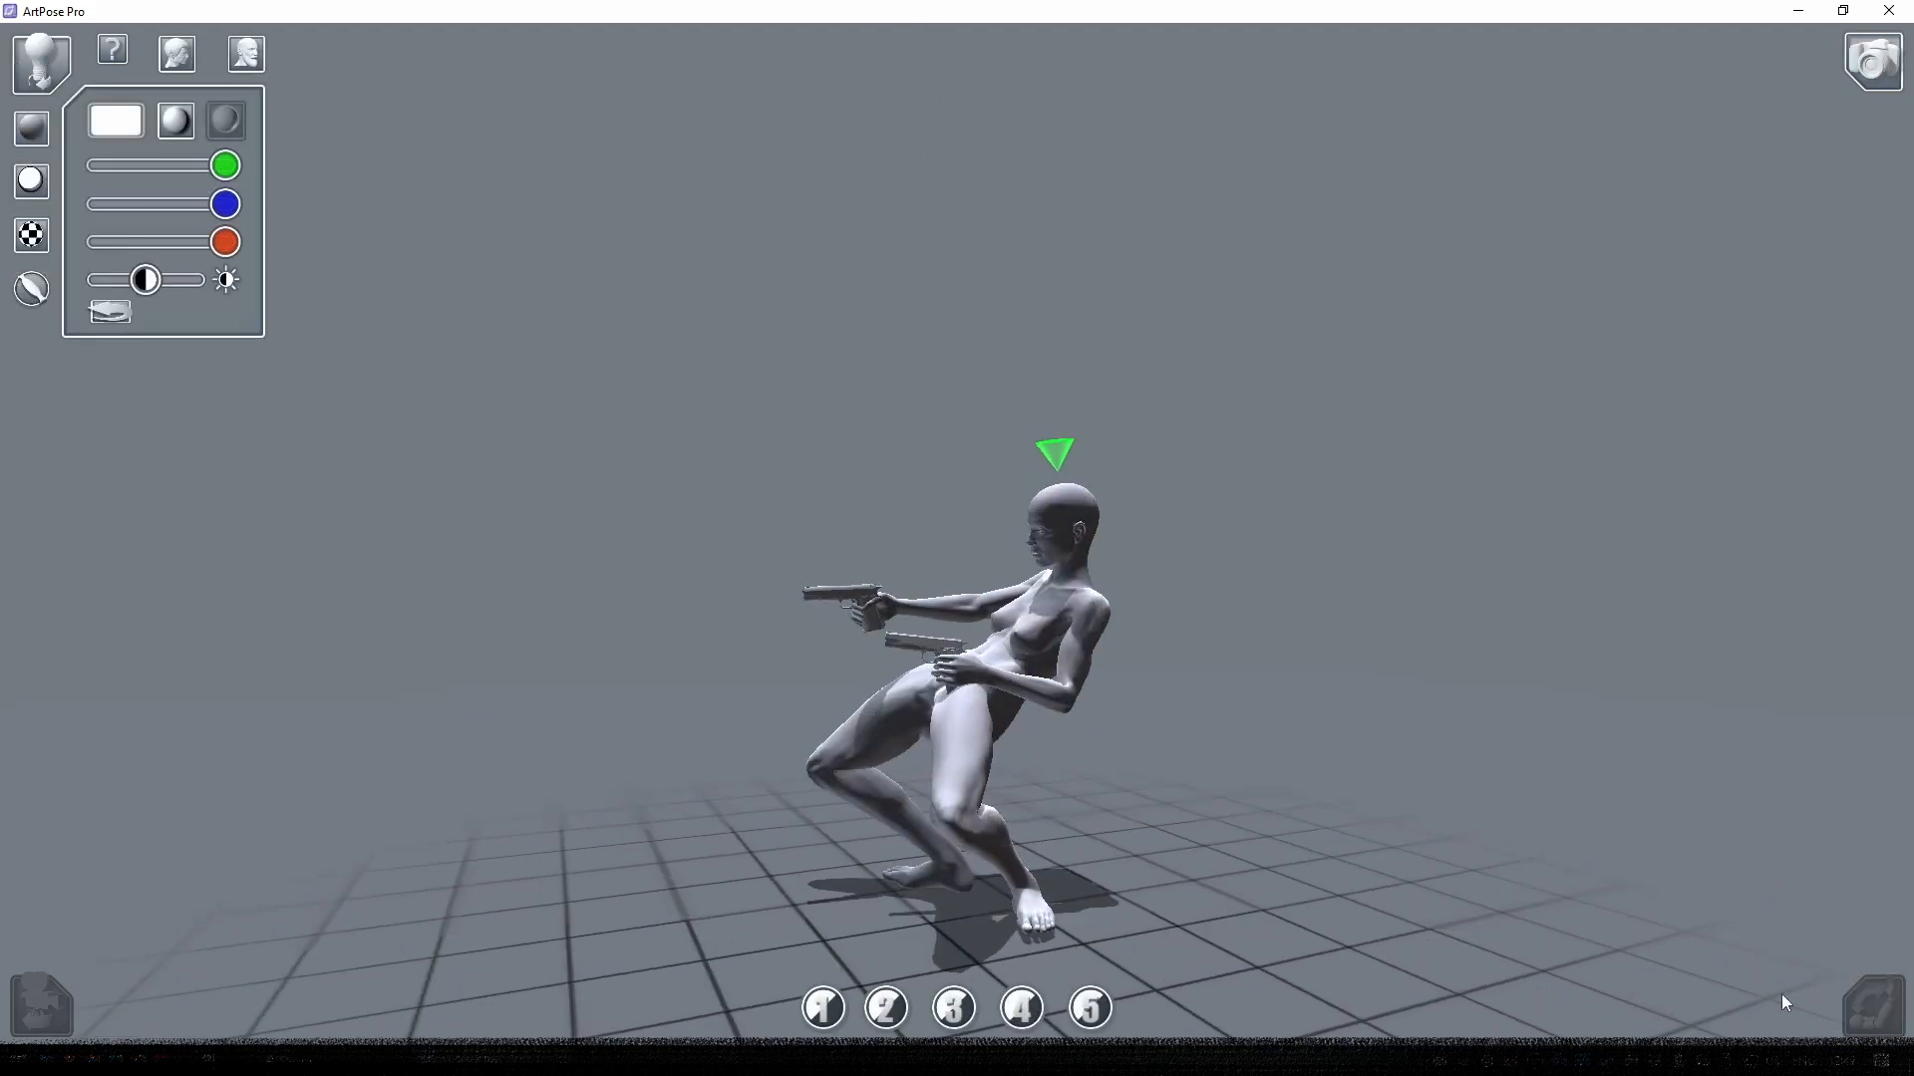
left_click(1871, 1006)
- Refine the left arm at the shoulder and elbow and adjust the head at the neck
left_click_drag(1088, 613, 1146, 618)
mouse_move(1088, 707)
left_mouse_down()
mouse_move(1091, 727)
mouse_move(996, 742)
mouse_move(1346, 761)
mouse_move(1076, 724)
left_mouse_up()
left_click_drag(1076, 616, 999, 611)
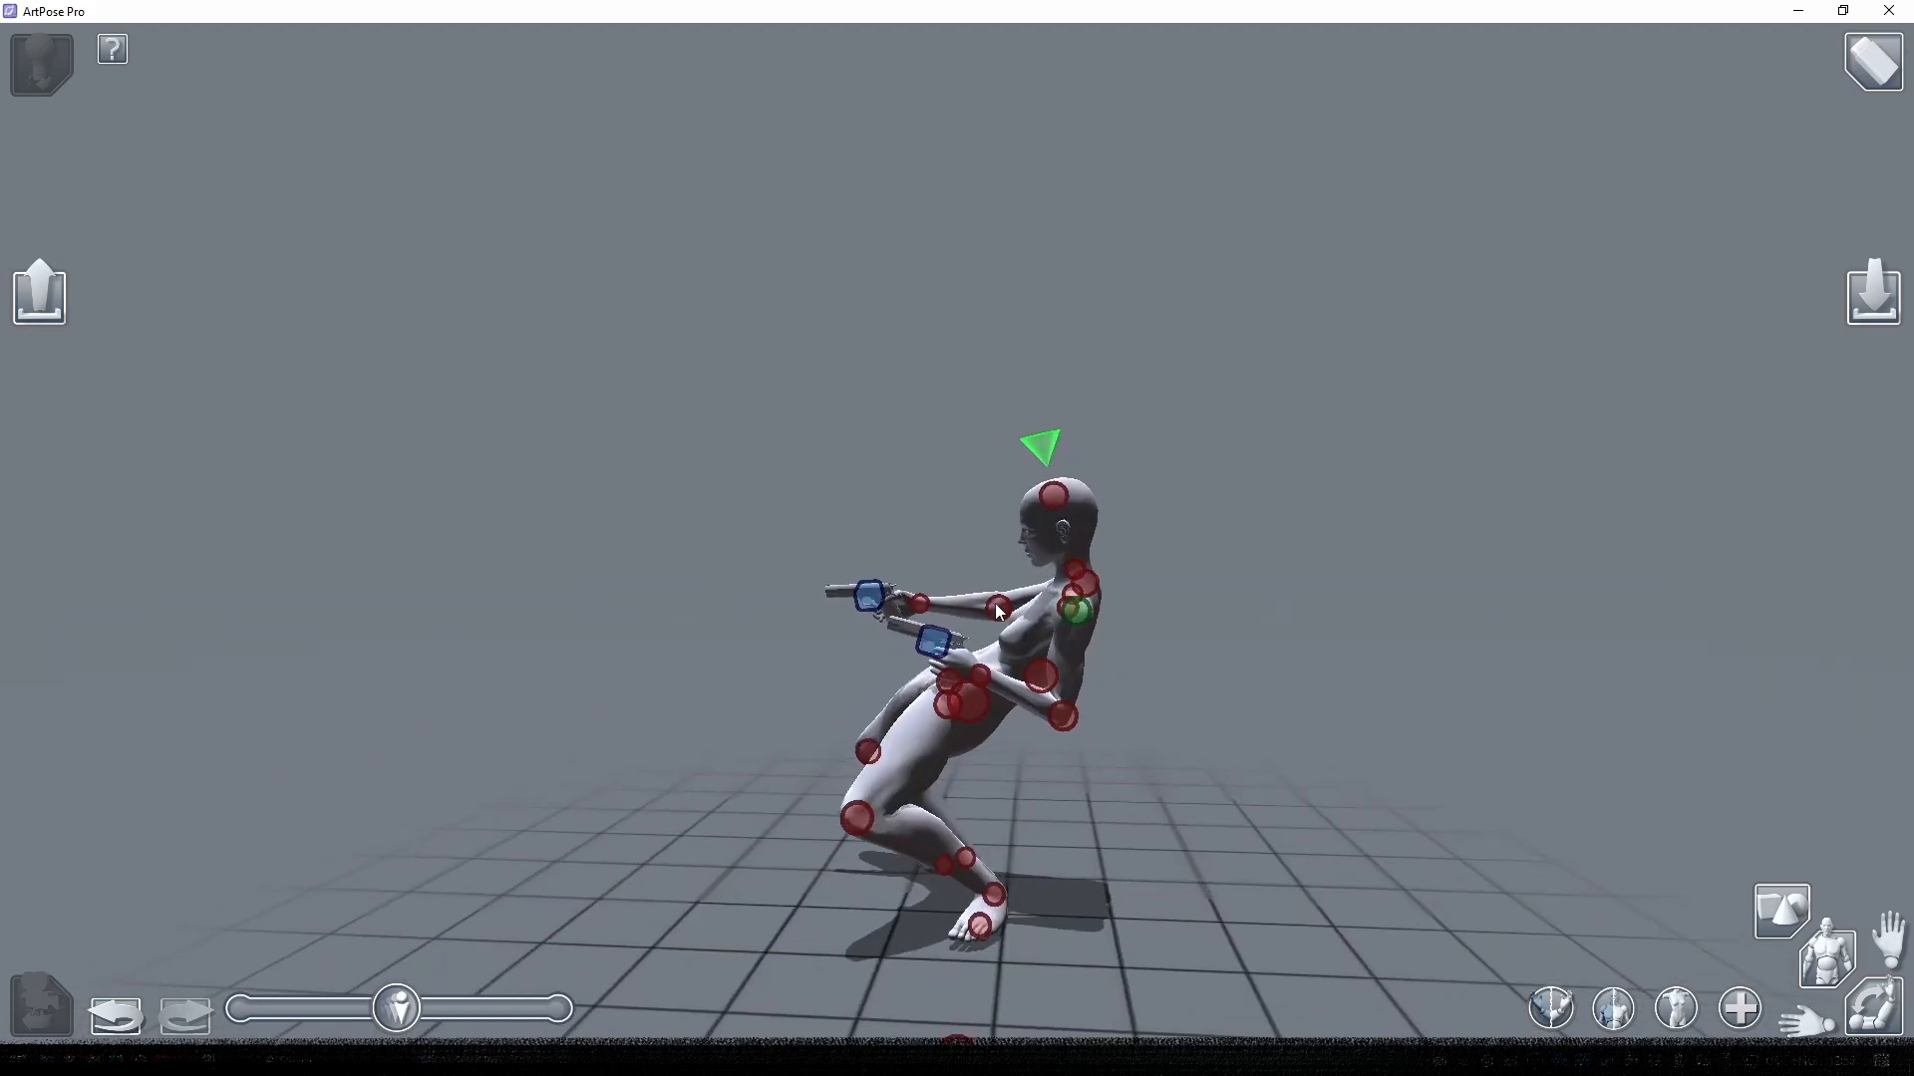
left_click_drag(1146, 718, 999, 562)
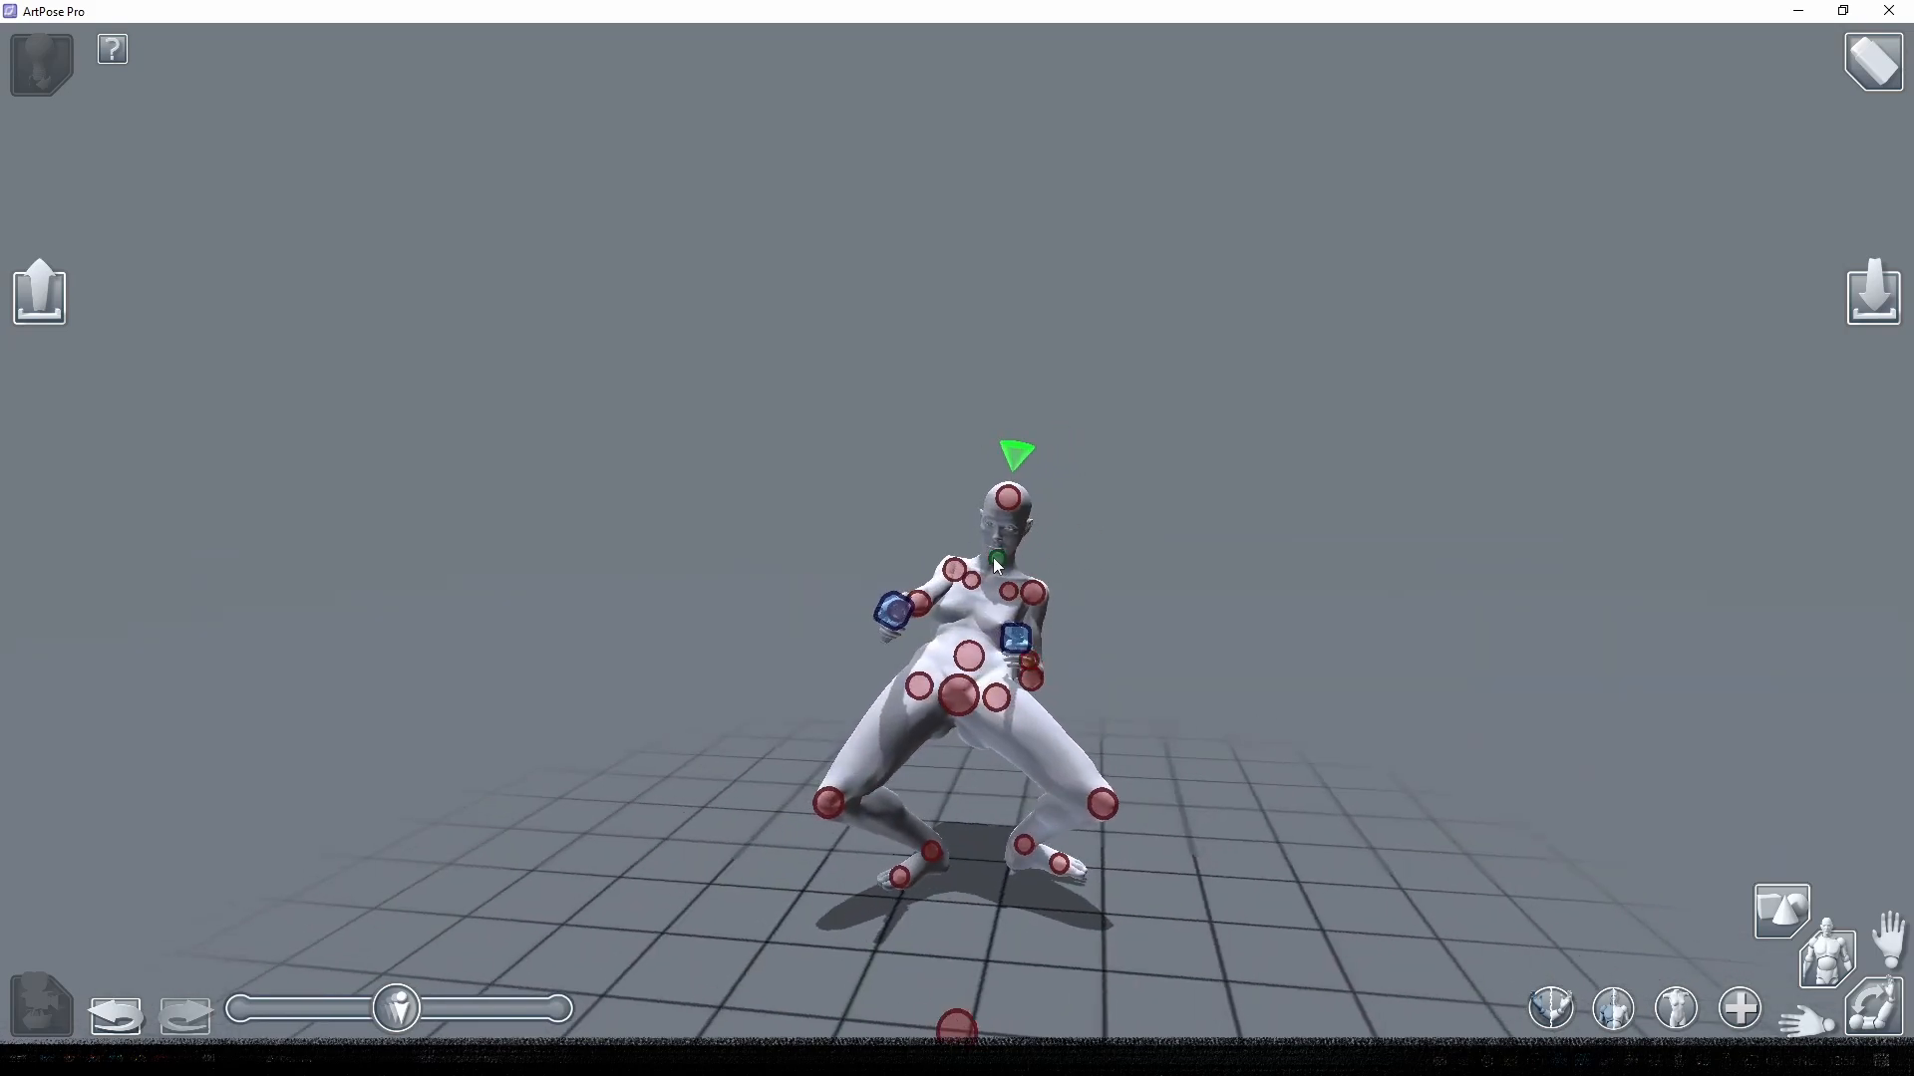
left_click_drag(1483, 688, 1218, 738)
- Rotate the figure's left thigh and bend the left knee further, correcting the left ankle
left_click_drag(980, 703, 1000, 698)
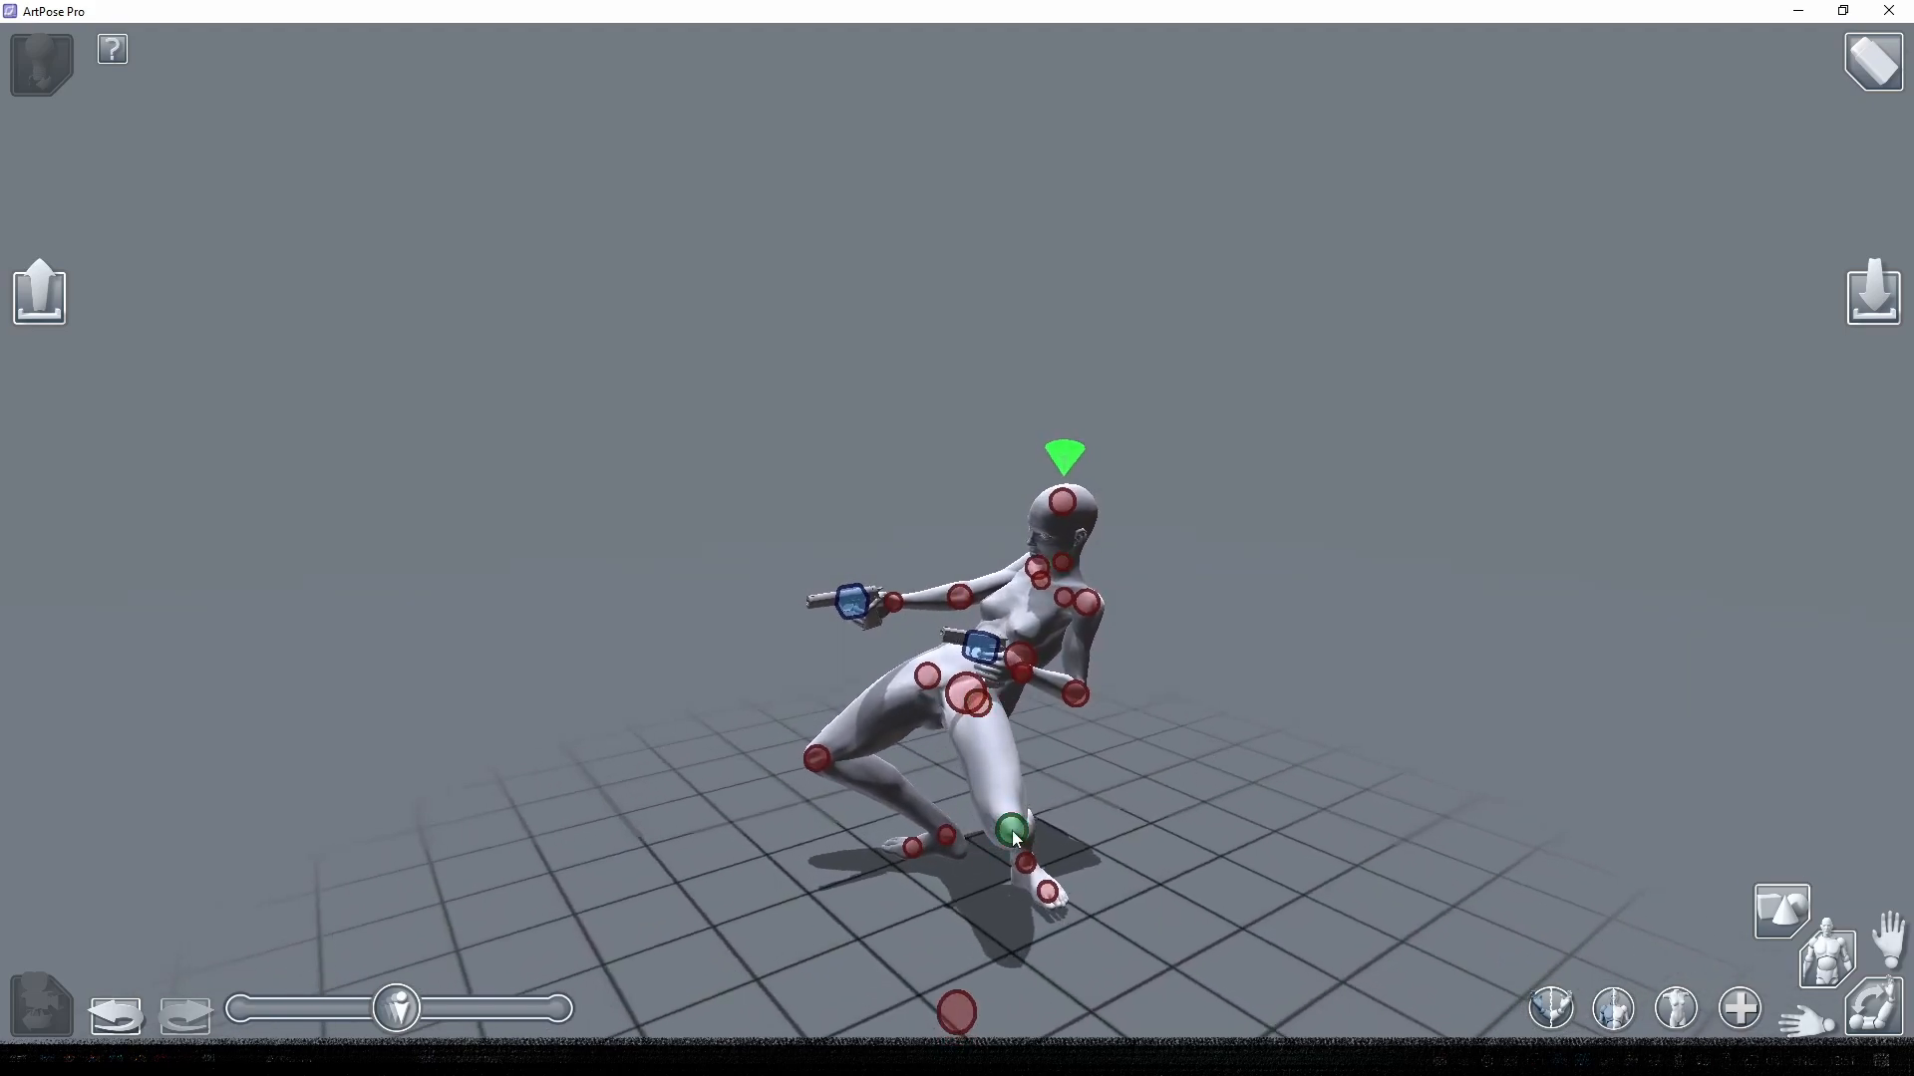
left_click_drag(1107, 898, 847, 877)
left_click(1001, 888)
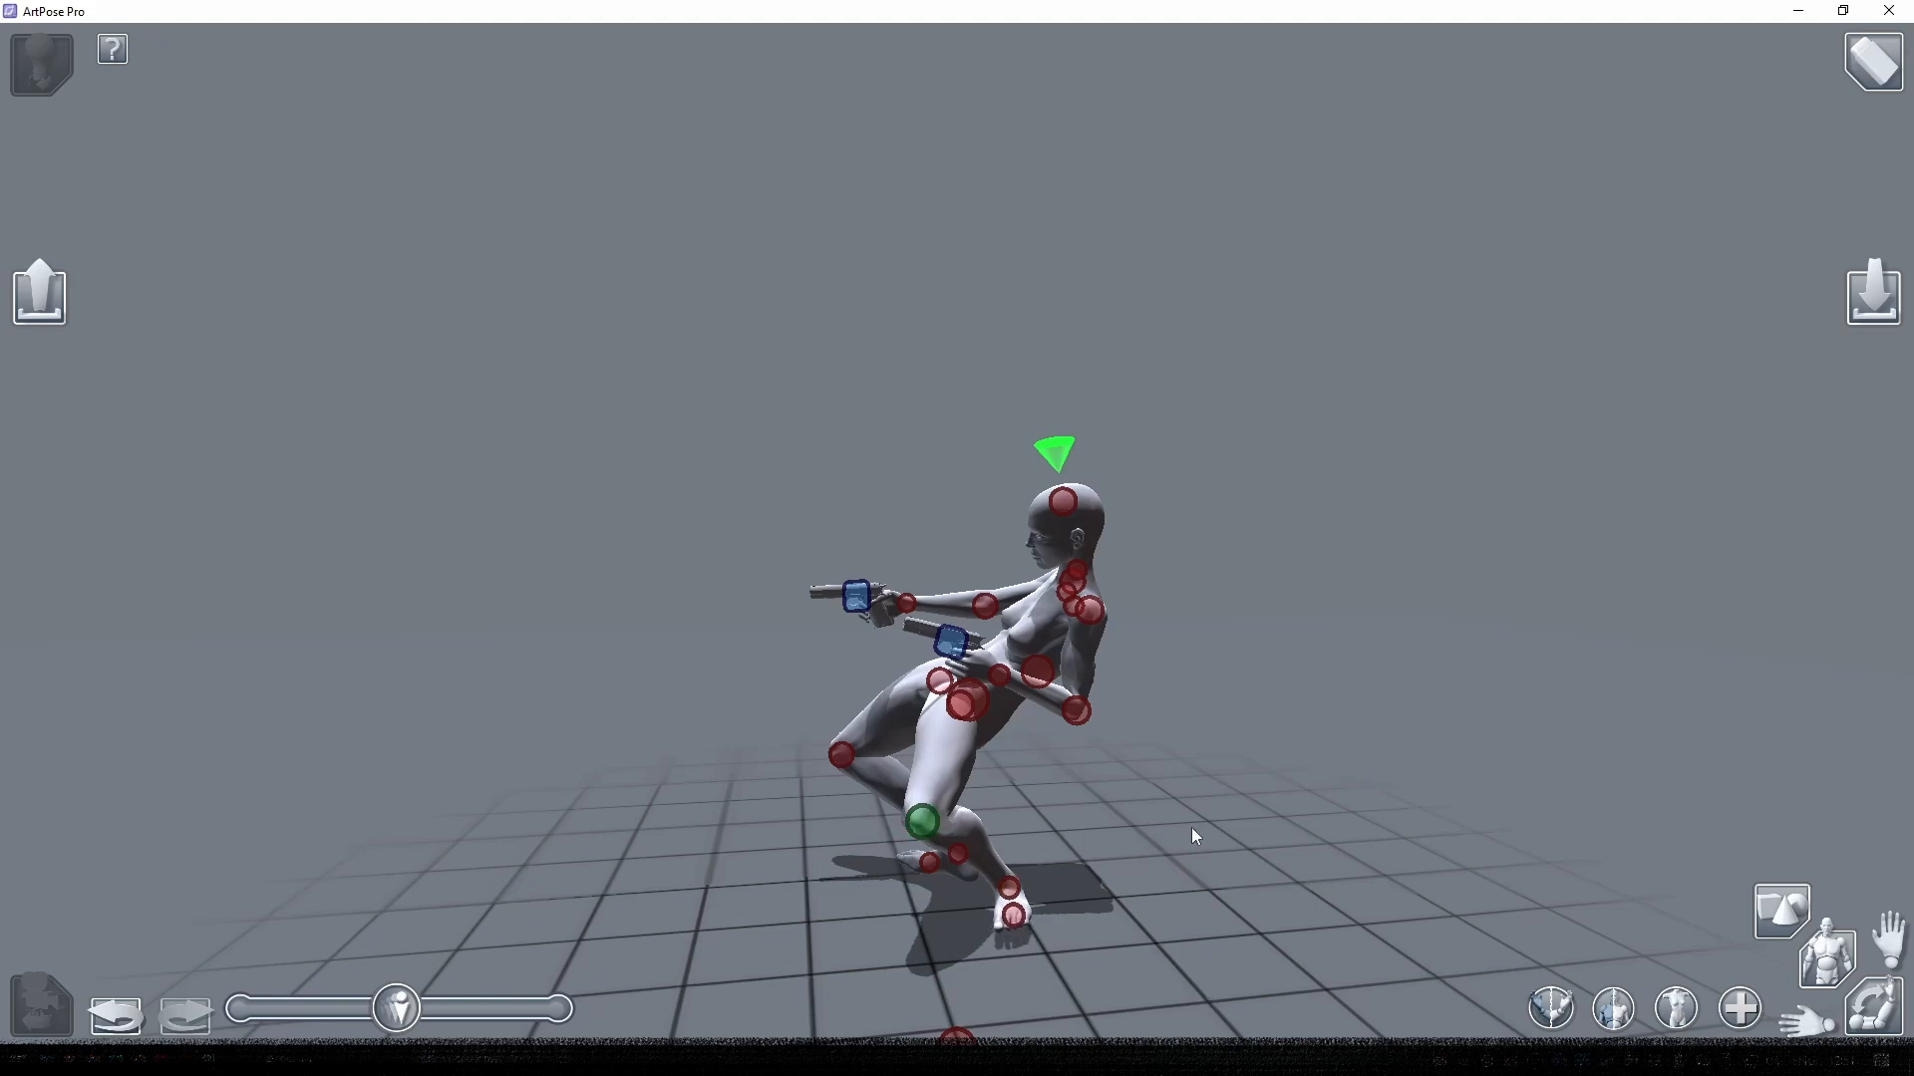
left_click_drag(1010, 888, 919, 882)
left_click_drag(840, 815, 738, 852)
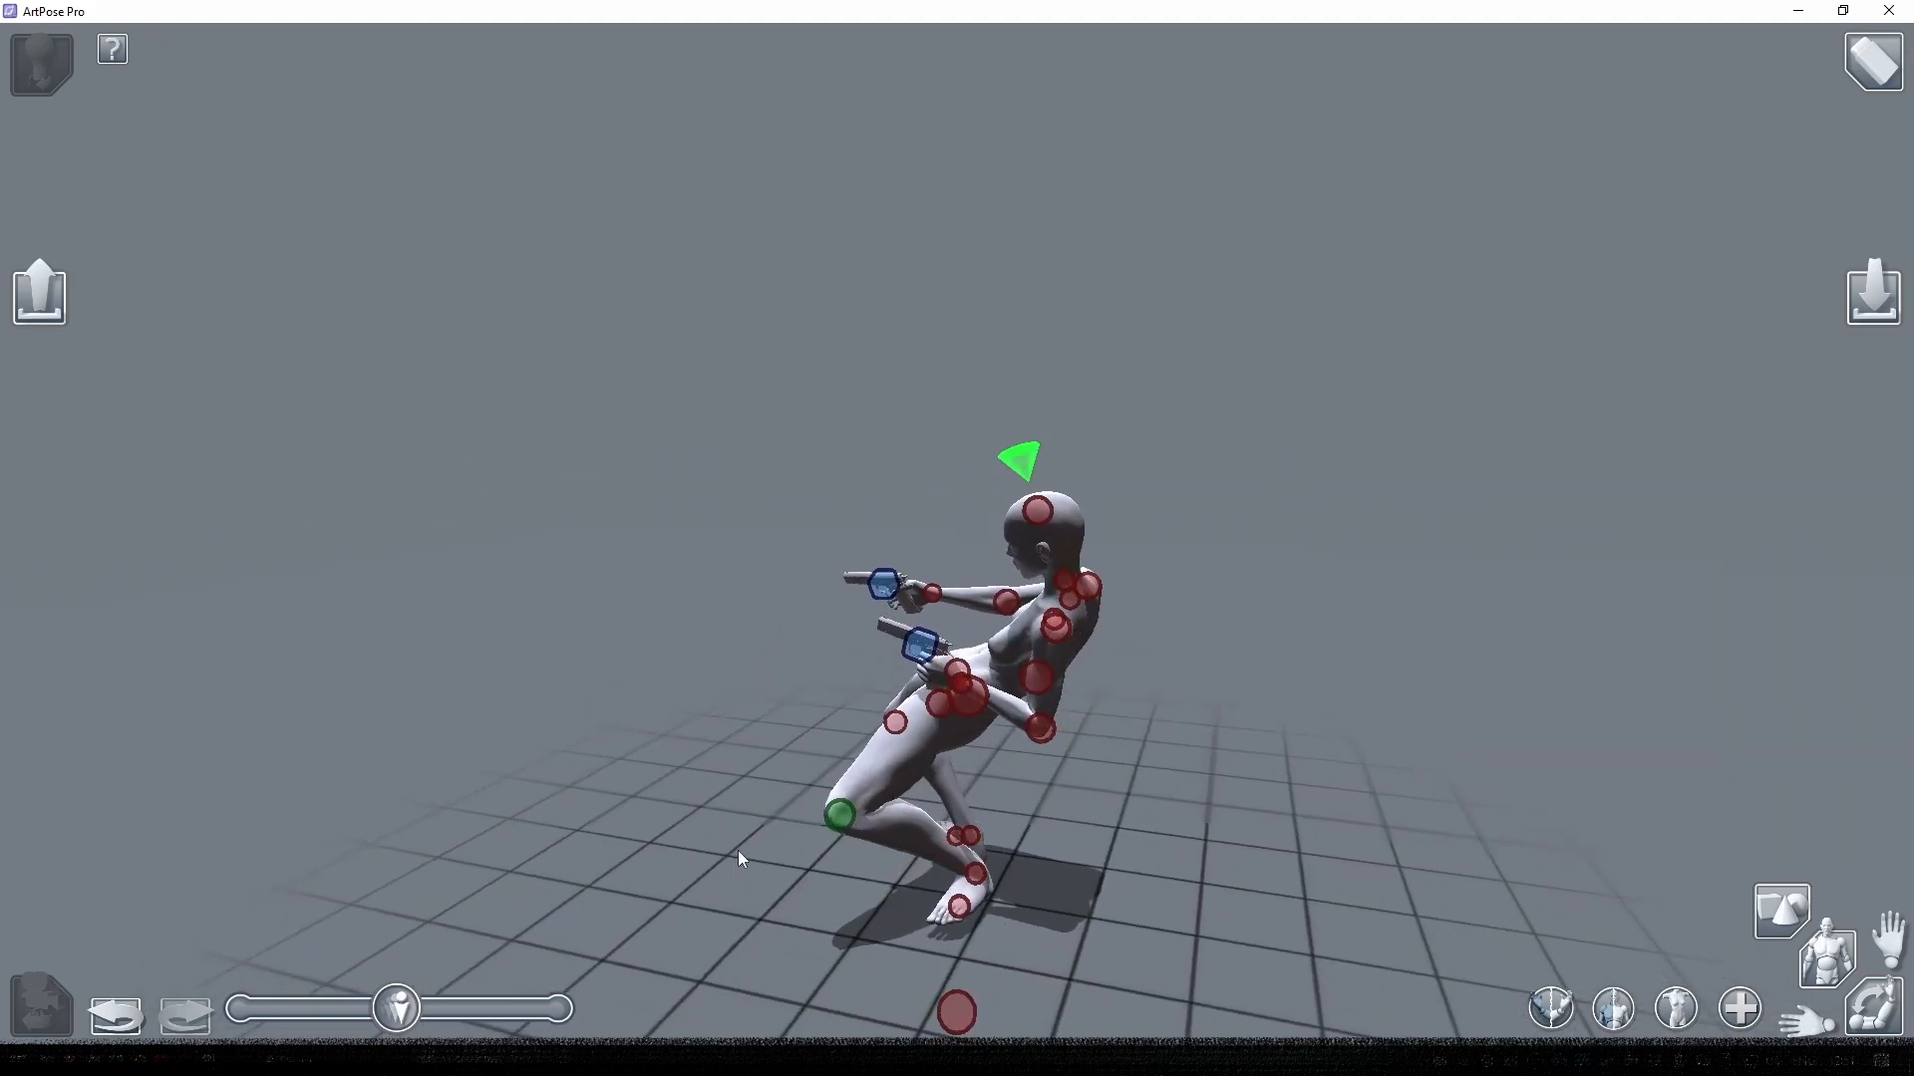
- Fine-tune the left thigh at the hip together with the left knee and ankle to place the front foot
mouse_move(939, 704)
left_mouse_down()
mouse_move(941, 726)
mouse_move(922, 711)
left_mouse_up()
left_click_drag(984, 859, 1116, 842)
left_click_drag(978, 704, 978, 718)
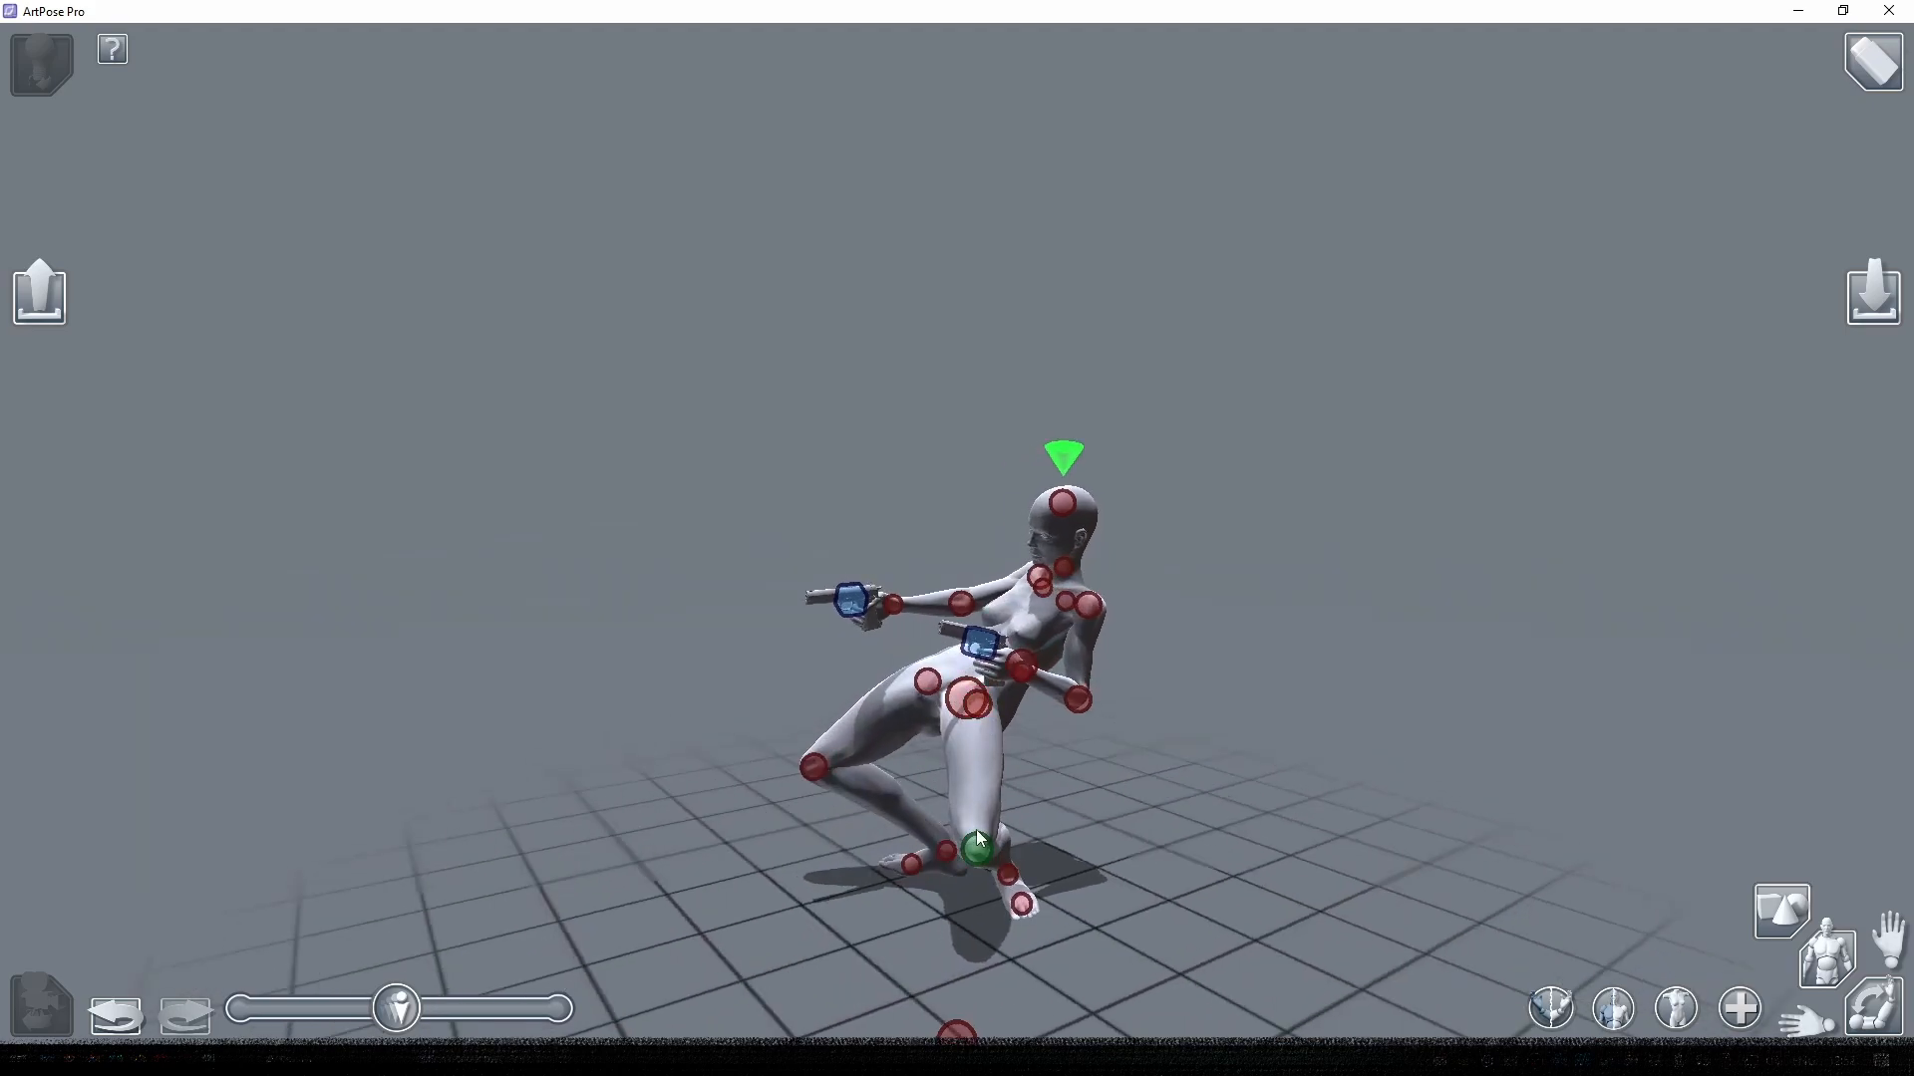
left_click_drag(977, 829, 977, 828)
left_click_drag(978, 703, 978, 689)
left_click_drag(1007, 888, 1133, 859)
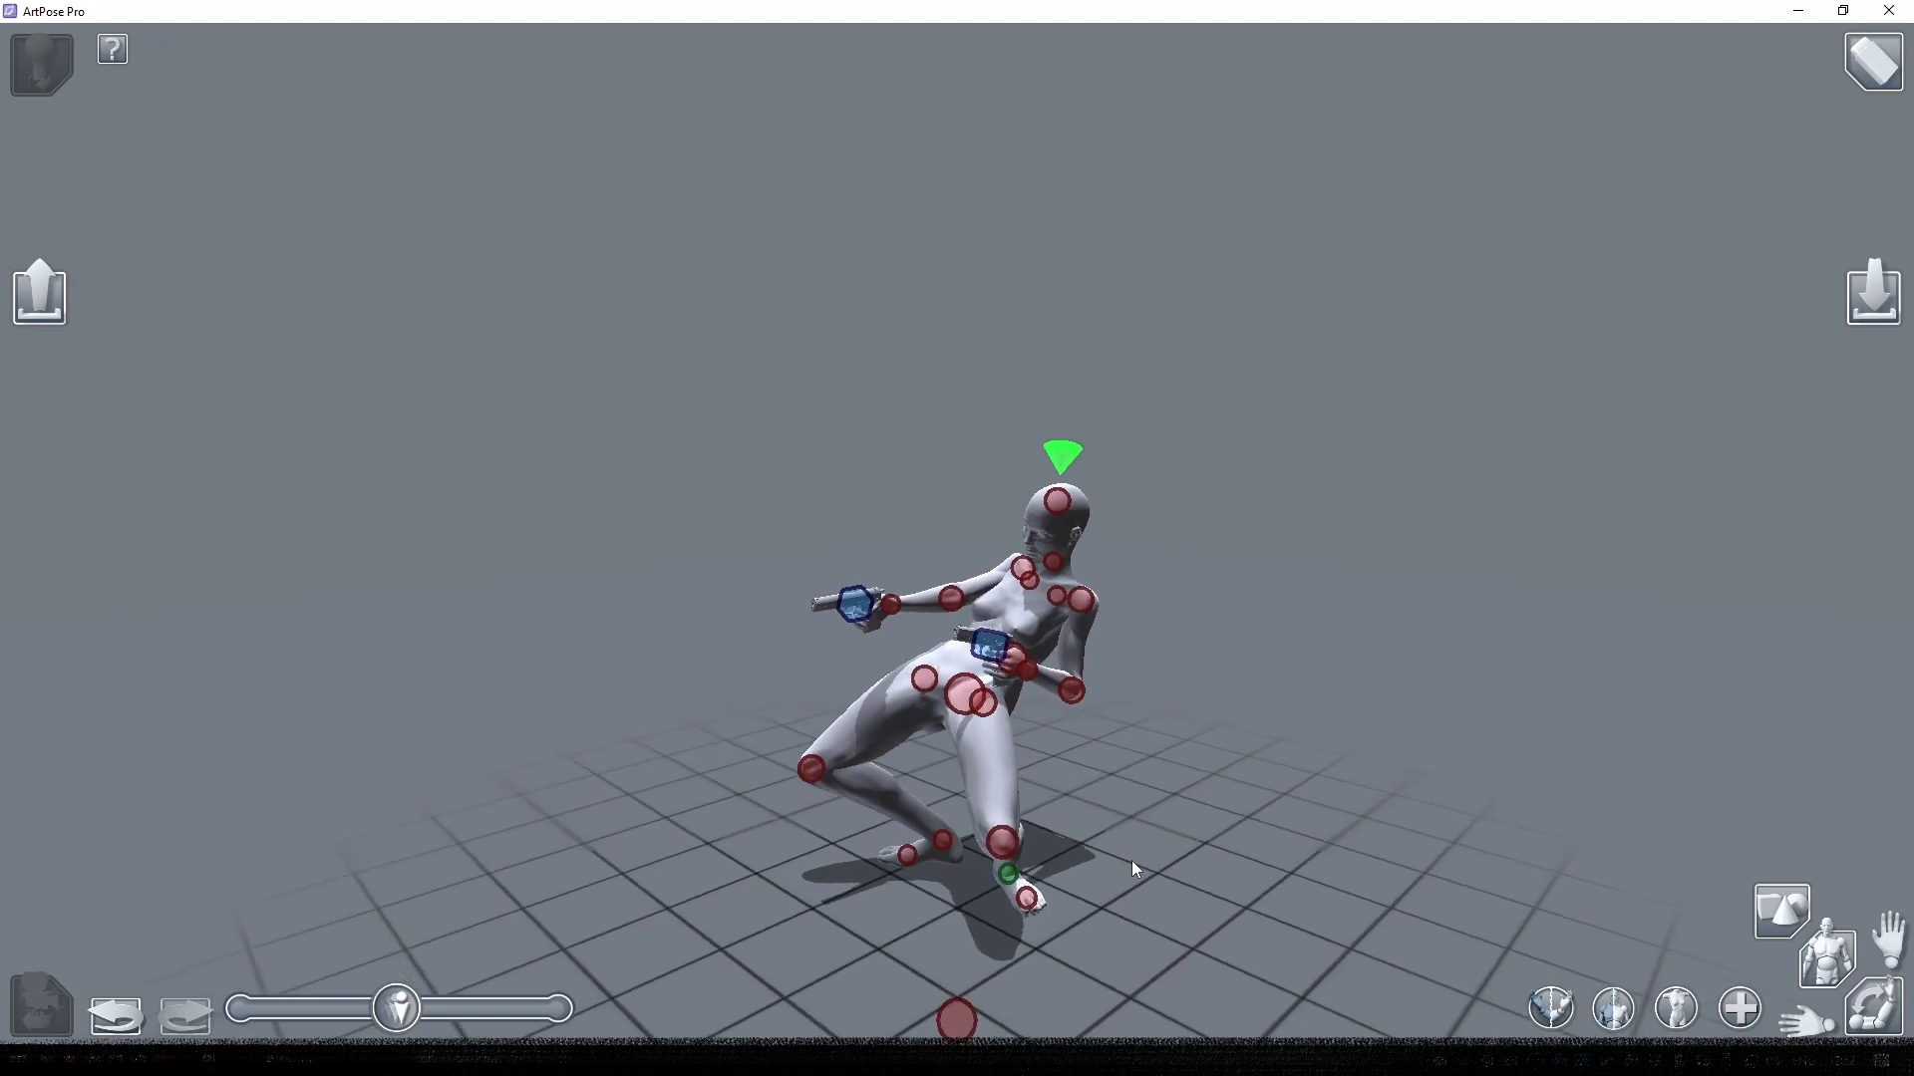
- Check the stance from behind and make small corrections to the left hip, knee and ankle
left_click_drag(979, 710, 981, 707)
left_click_drag(1092, 843, 962, 803)
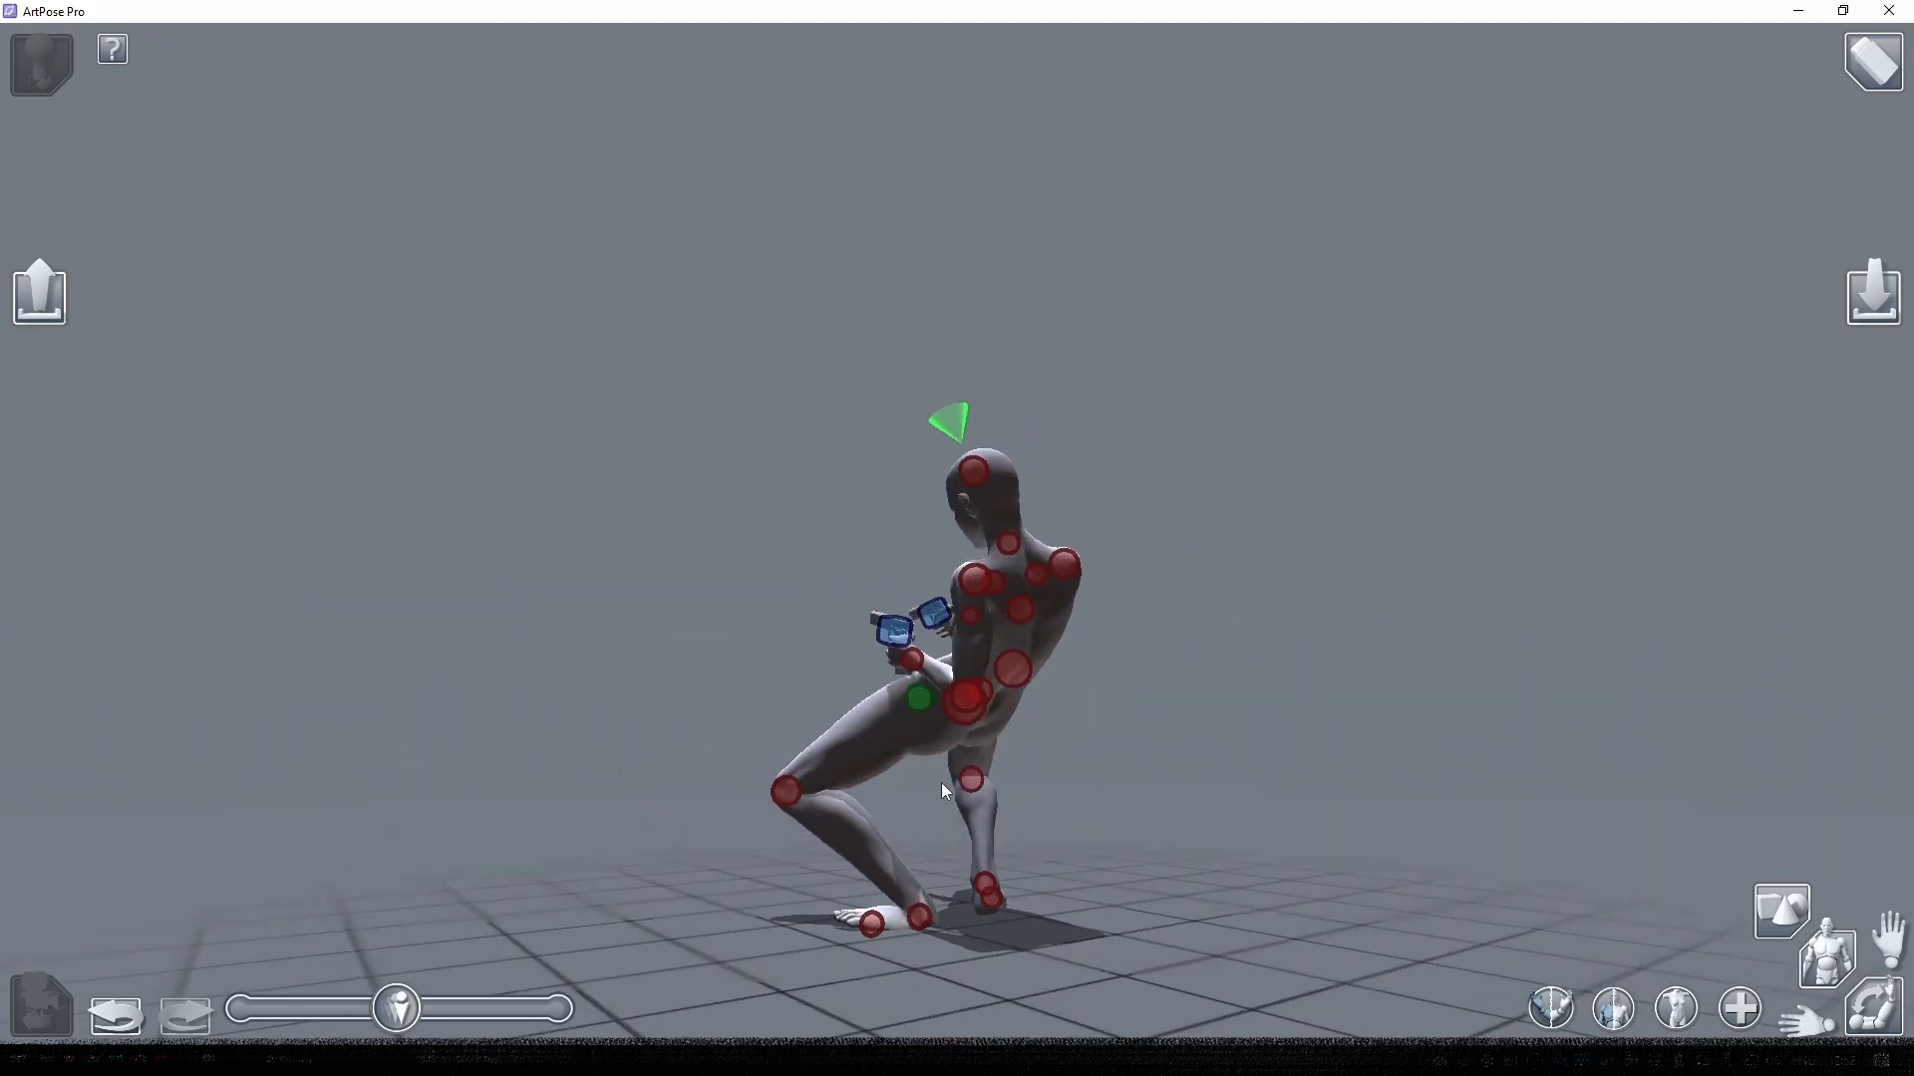
left_click_drag(919, 702, 909, 704)
left_click_drag(931, 909, 927, 907)
left_click_drag(789, 799, 793, 801)
mouse_move(955, 907)
left_mouse_down()
mouse_move(674, 875)
mouse_move(866, 879)
left_mouse_up()
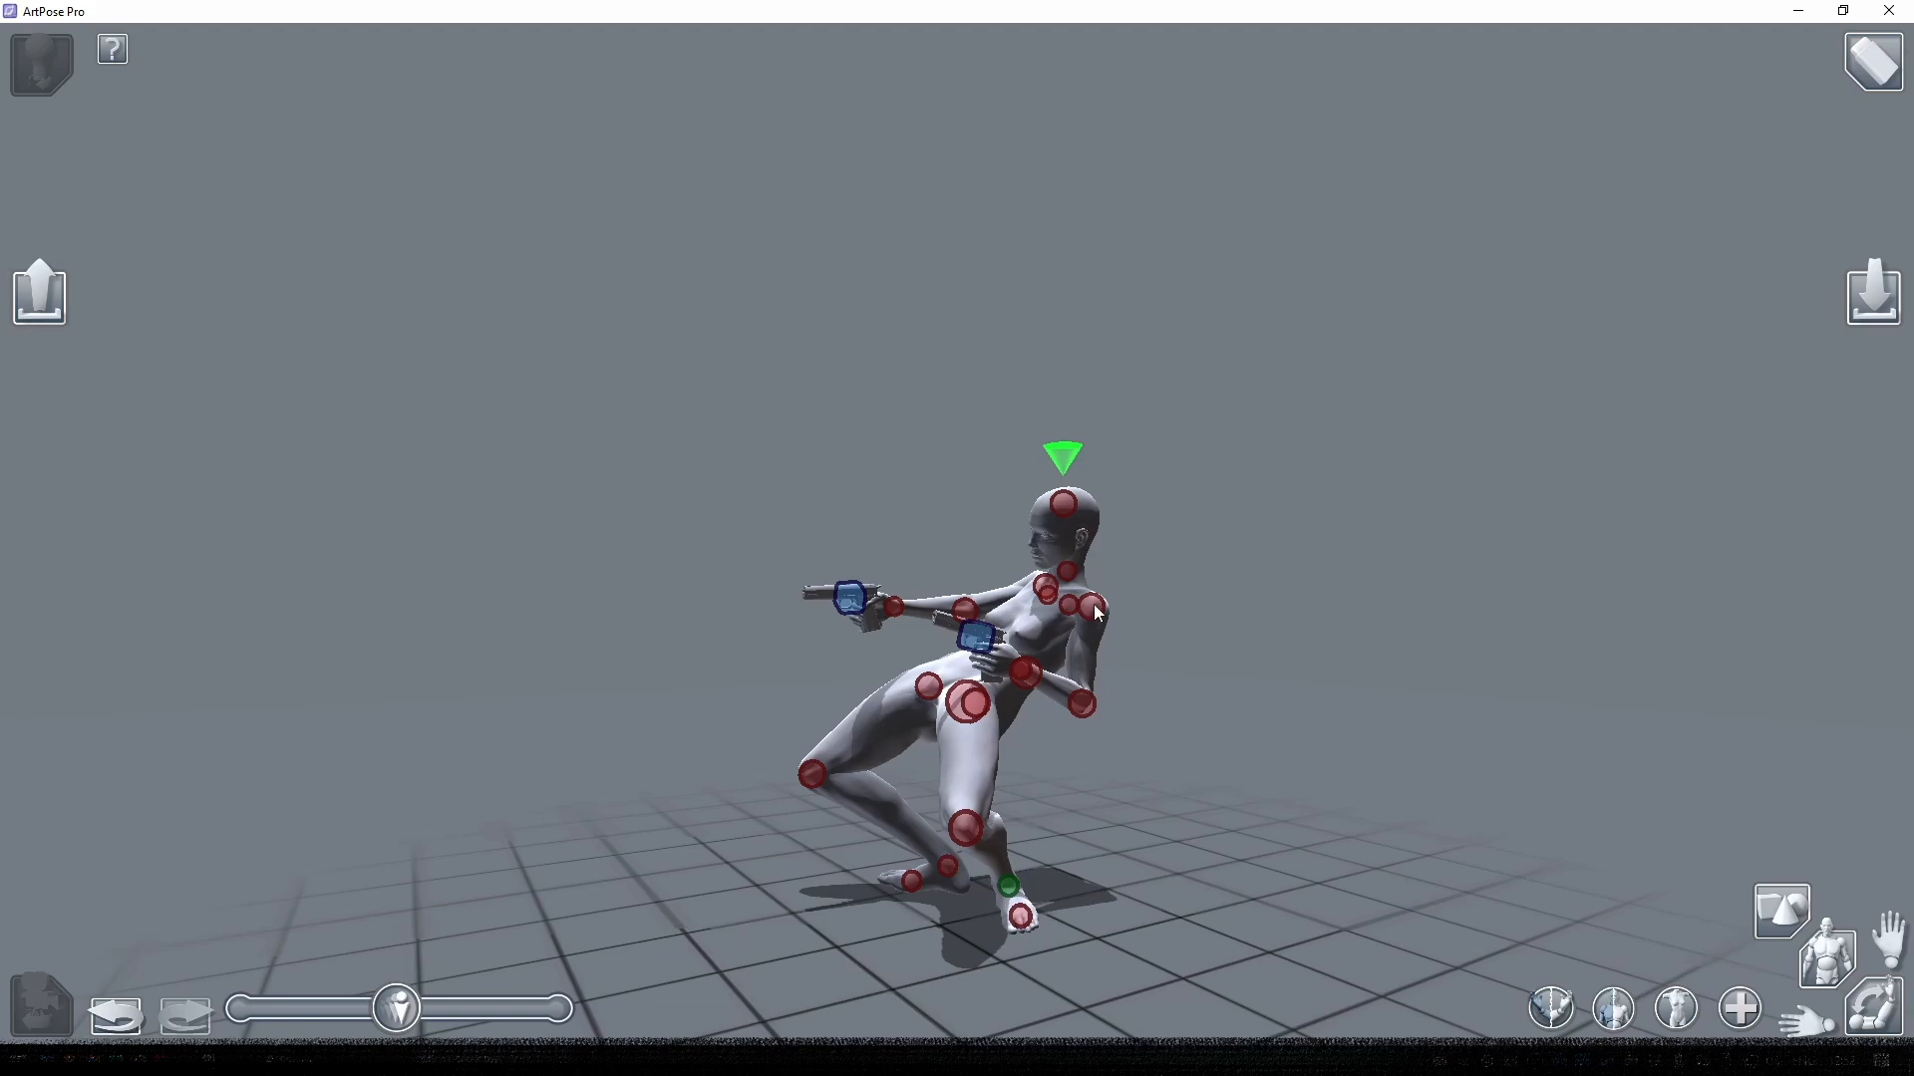
- Adjust the figure's torso slightly at the waist
left_click_drag(1094, 605, 1395, 749)
left_click_drag(950, 612, 1004, 614)
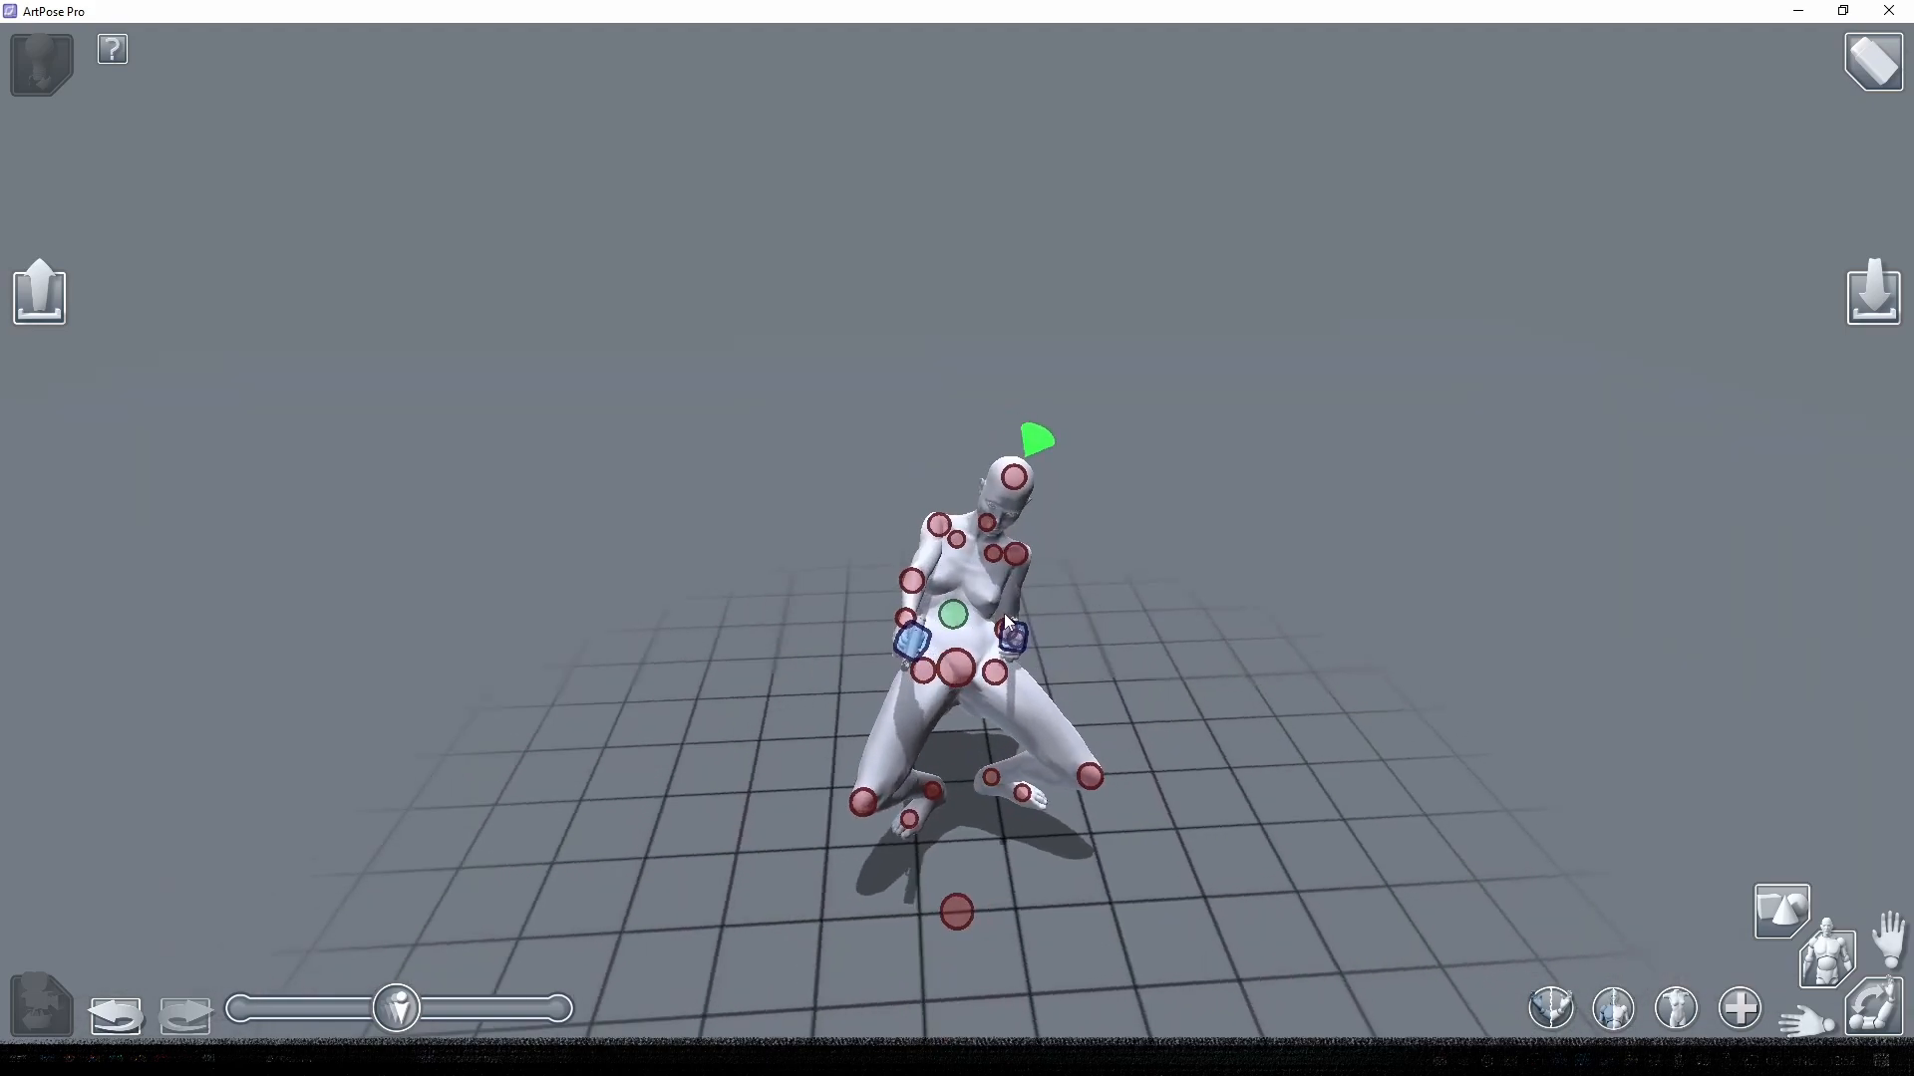
left_click_drag(1381, 742, 1093, 610)
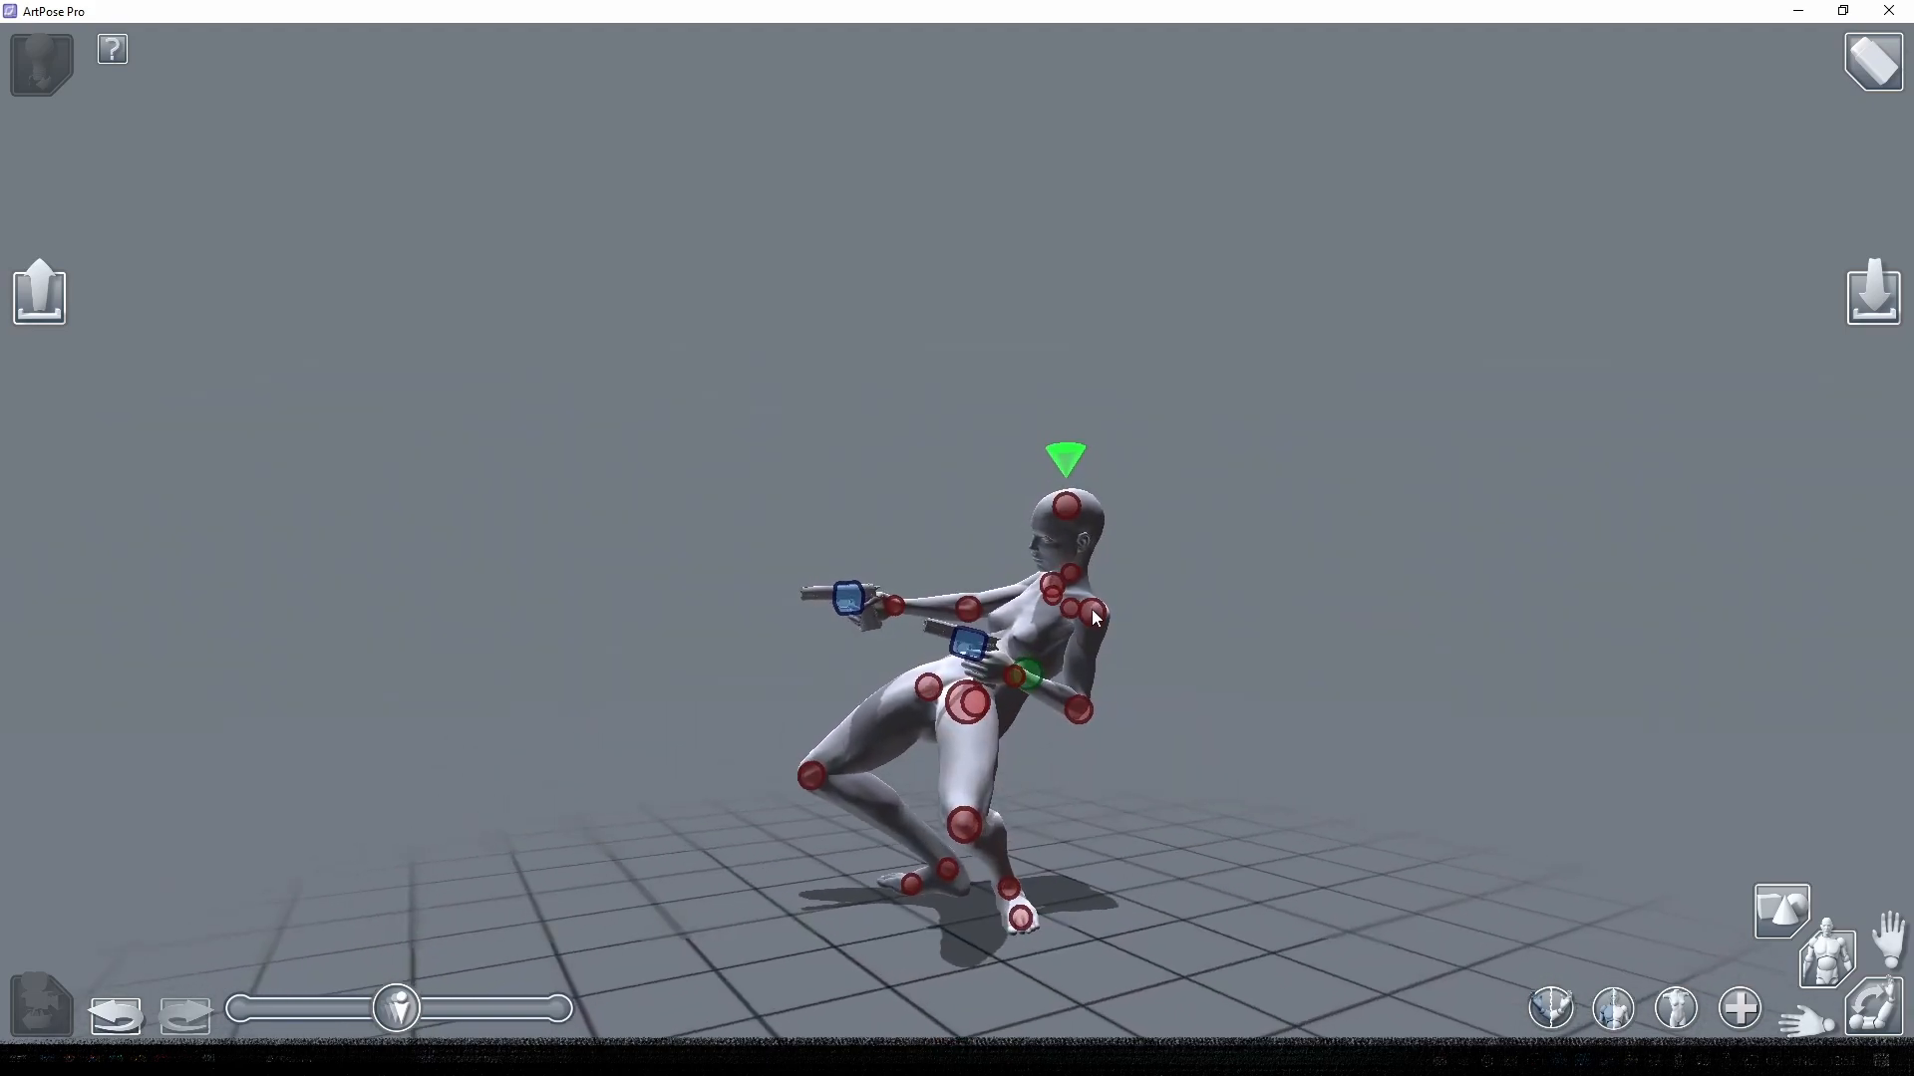
- Hide the joint handles by switching to camera mode and frame the armed figure larger and higher in the view
left_click(43, 76)
left_click_drag(1206, 862, 1270, 823)
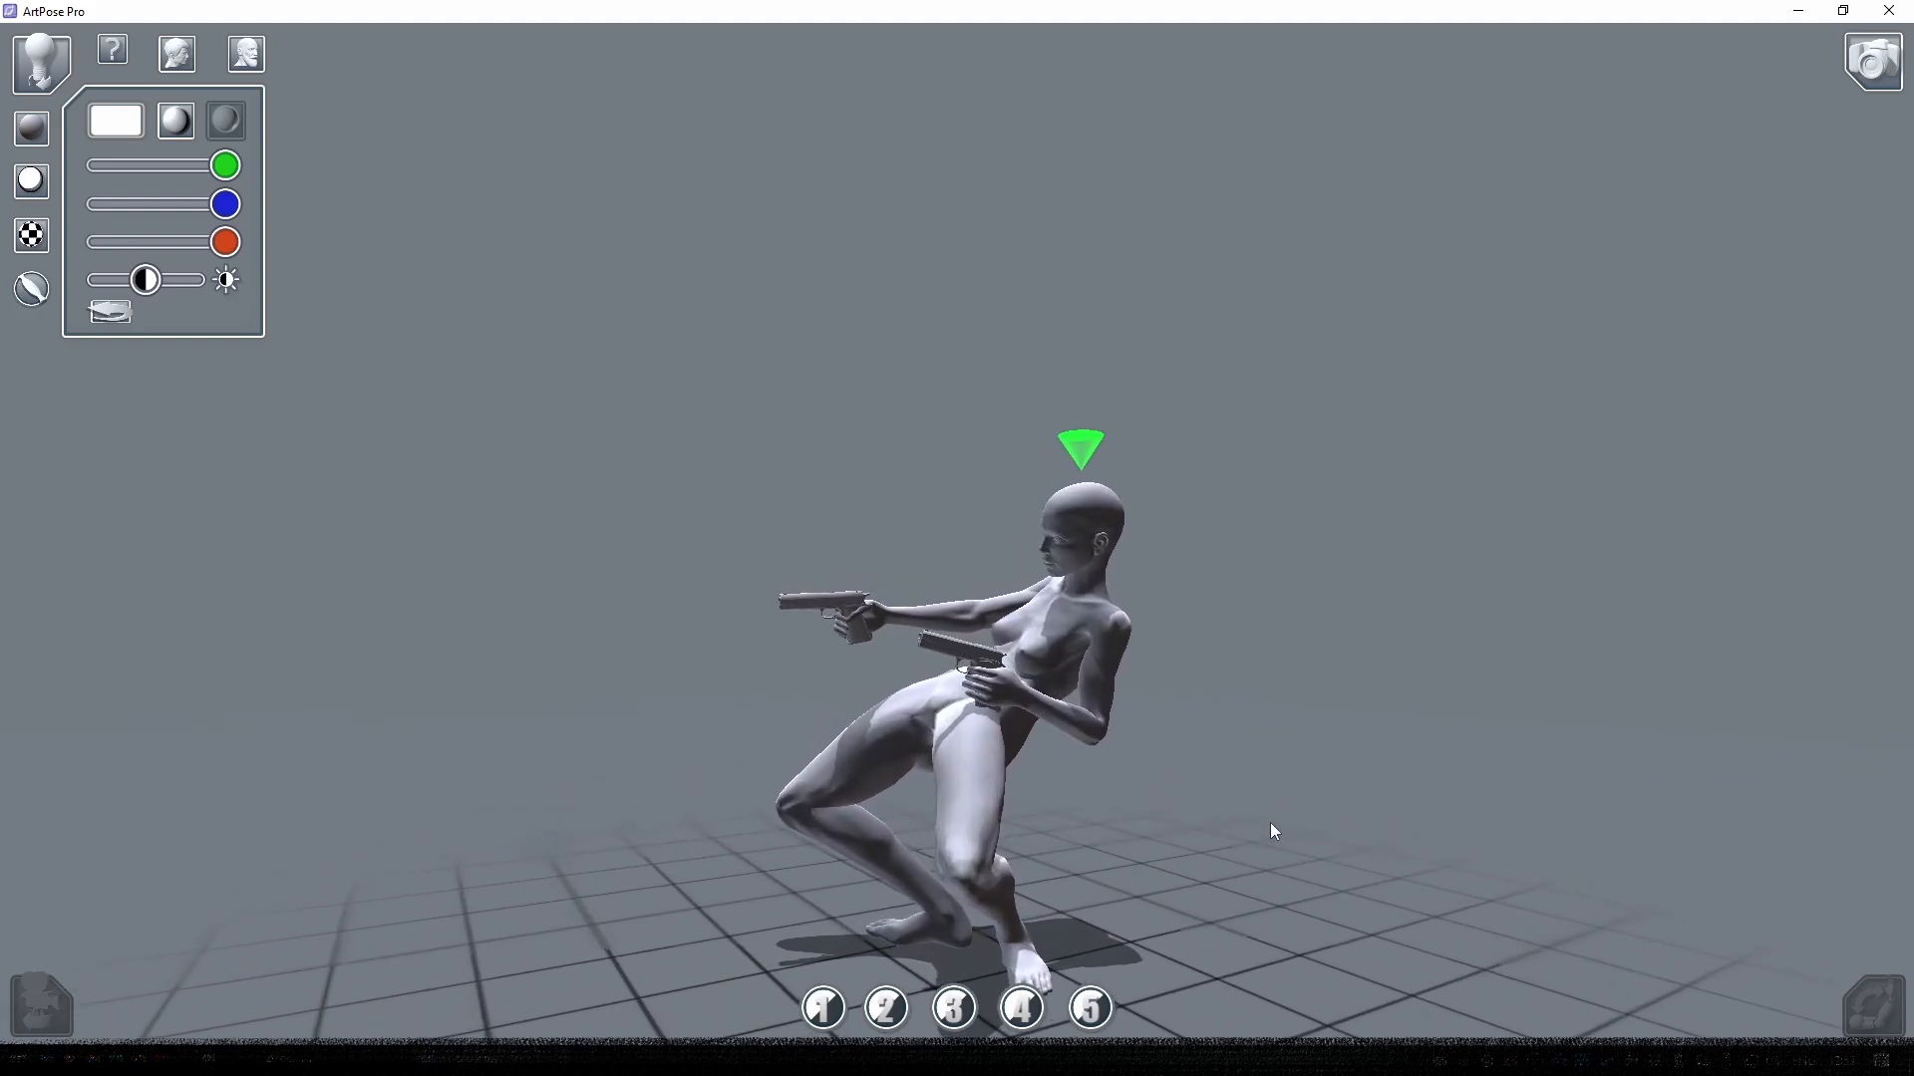
left_click(41, 1005)
right_click_drag(1296, 737, 1301, 618)
left_click_drag(1280, 659, 1281, 668)
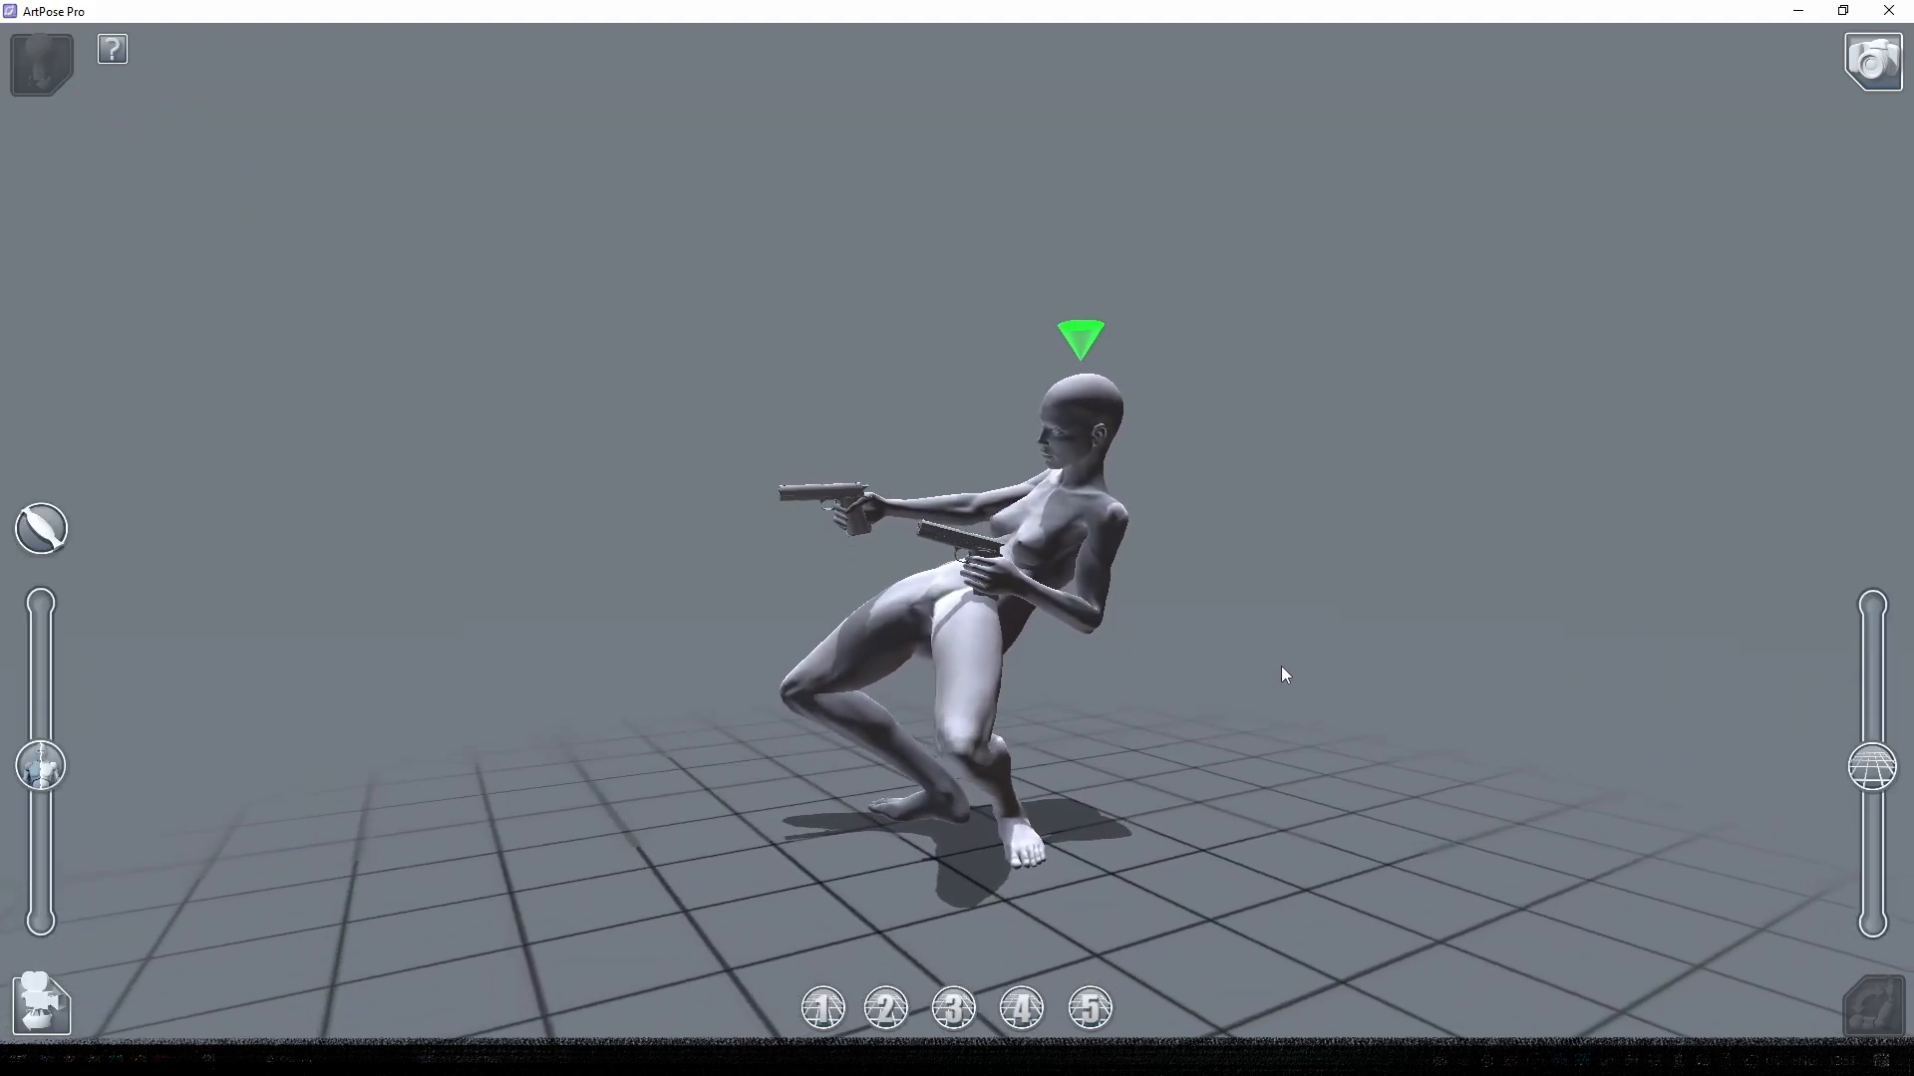
- Fine-tune the bent arm at the elbow and the outstretched arm at the wrist so its pistol tilts slightly upward
left_click(1873, 1006)
left_click_drag(1092, 618, 1091, 532)
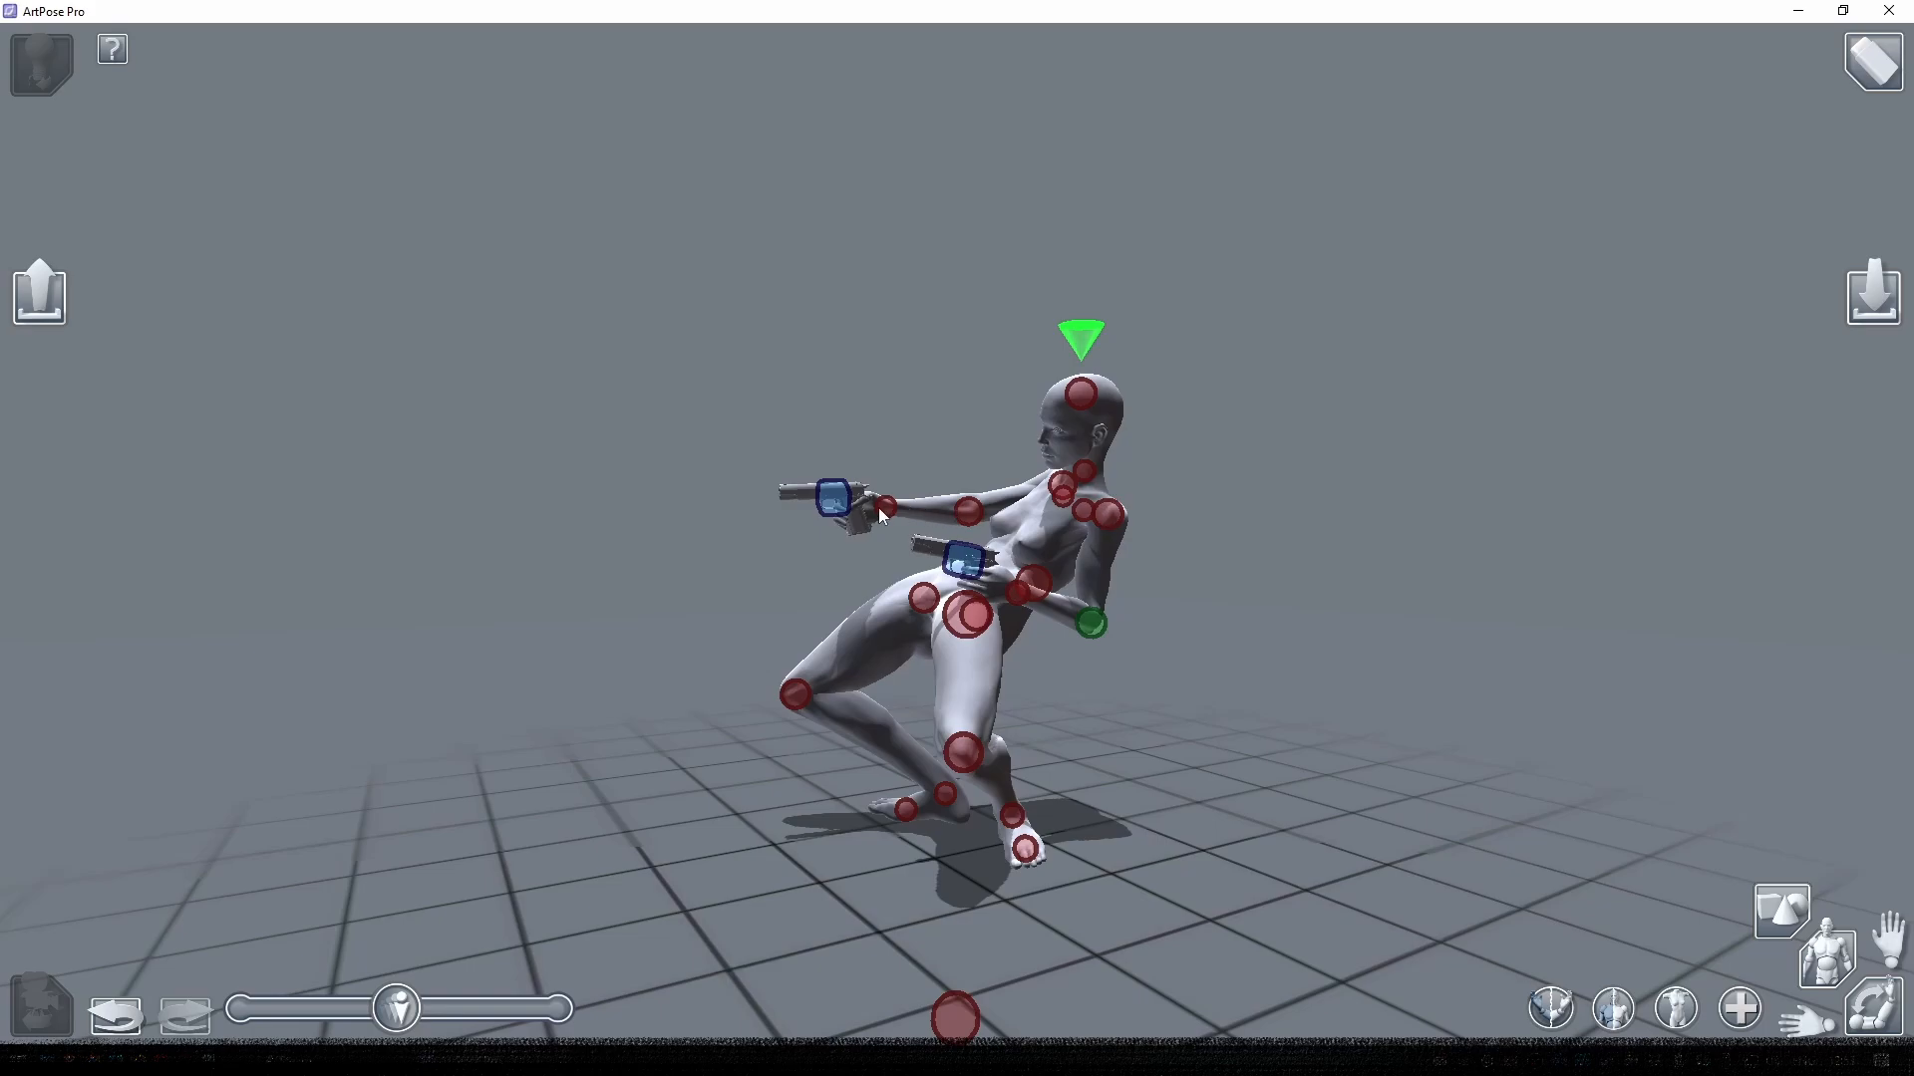
left_click_drag(921, 506, 902, 500)
mouse_move(1341, 696)
left_mouse_down()
mouse_move(1527, 698)
mouse_move(1348, 693)
mouse_move(1372, 704)
left_mouse_up()
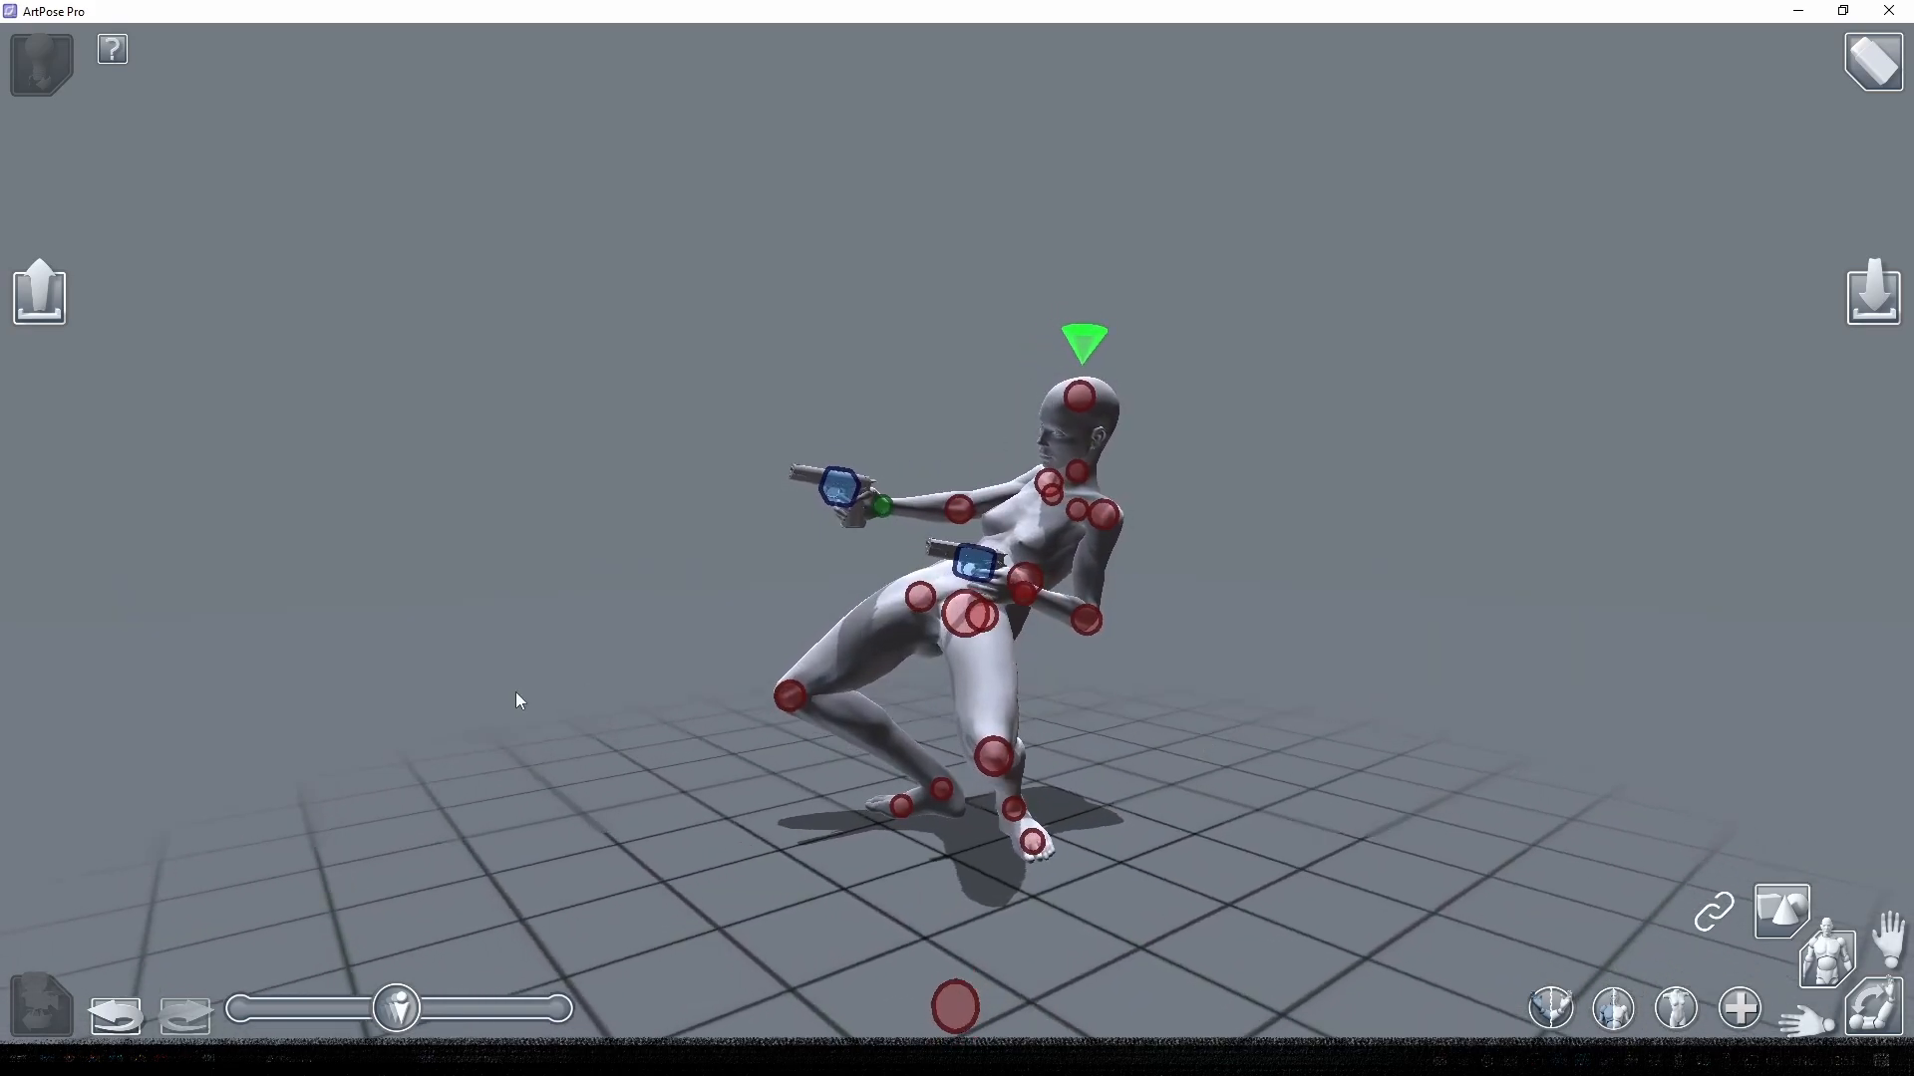
- Switch the figure to high-contrast black-and-white cel shading in the lighting mode and adjust the light slightly
left_click(42, 64)
mouse_move(1084, 82)
left_mouse_down()
mouse_move(1080, 111)
mouse_move(1086, 74)
left_mouse_up()
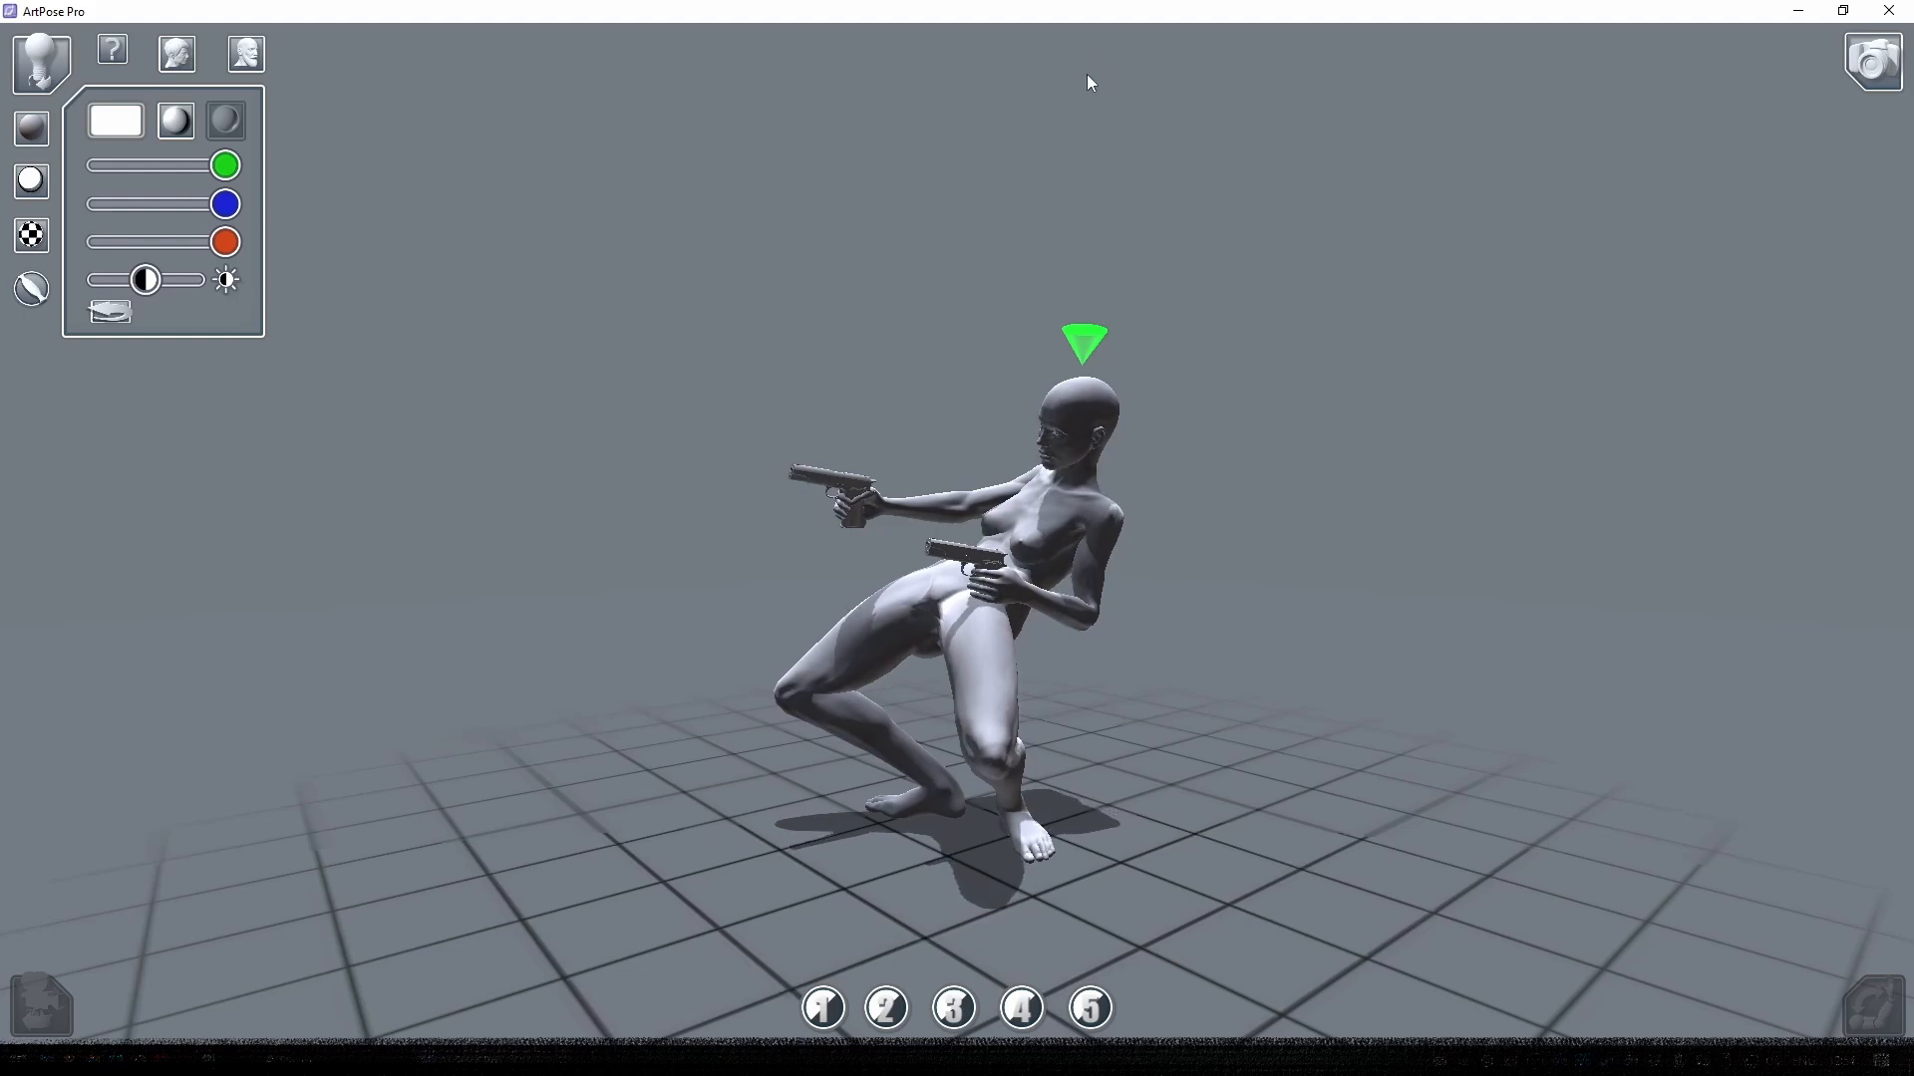
left_click(31, 190)
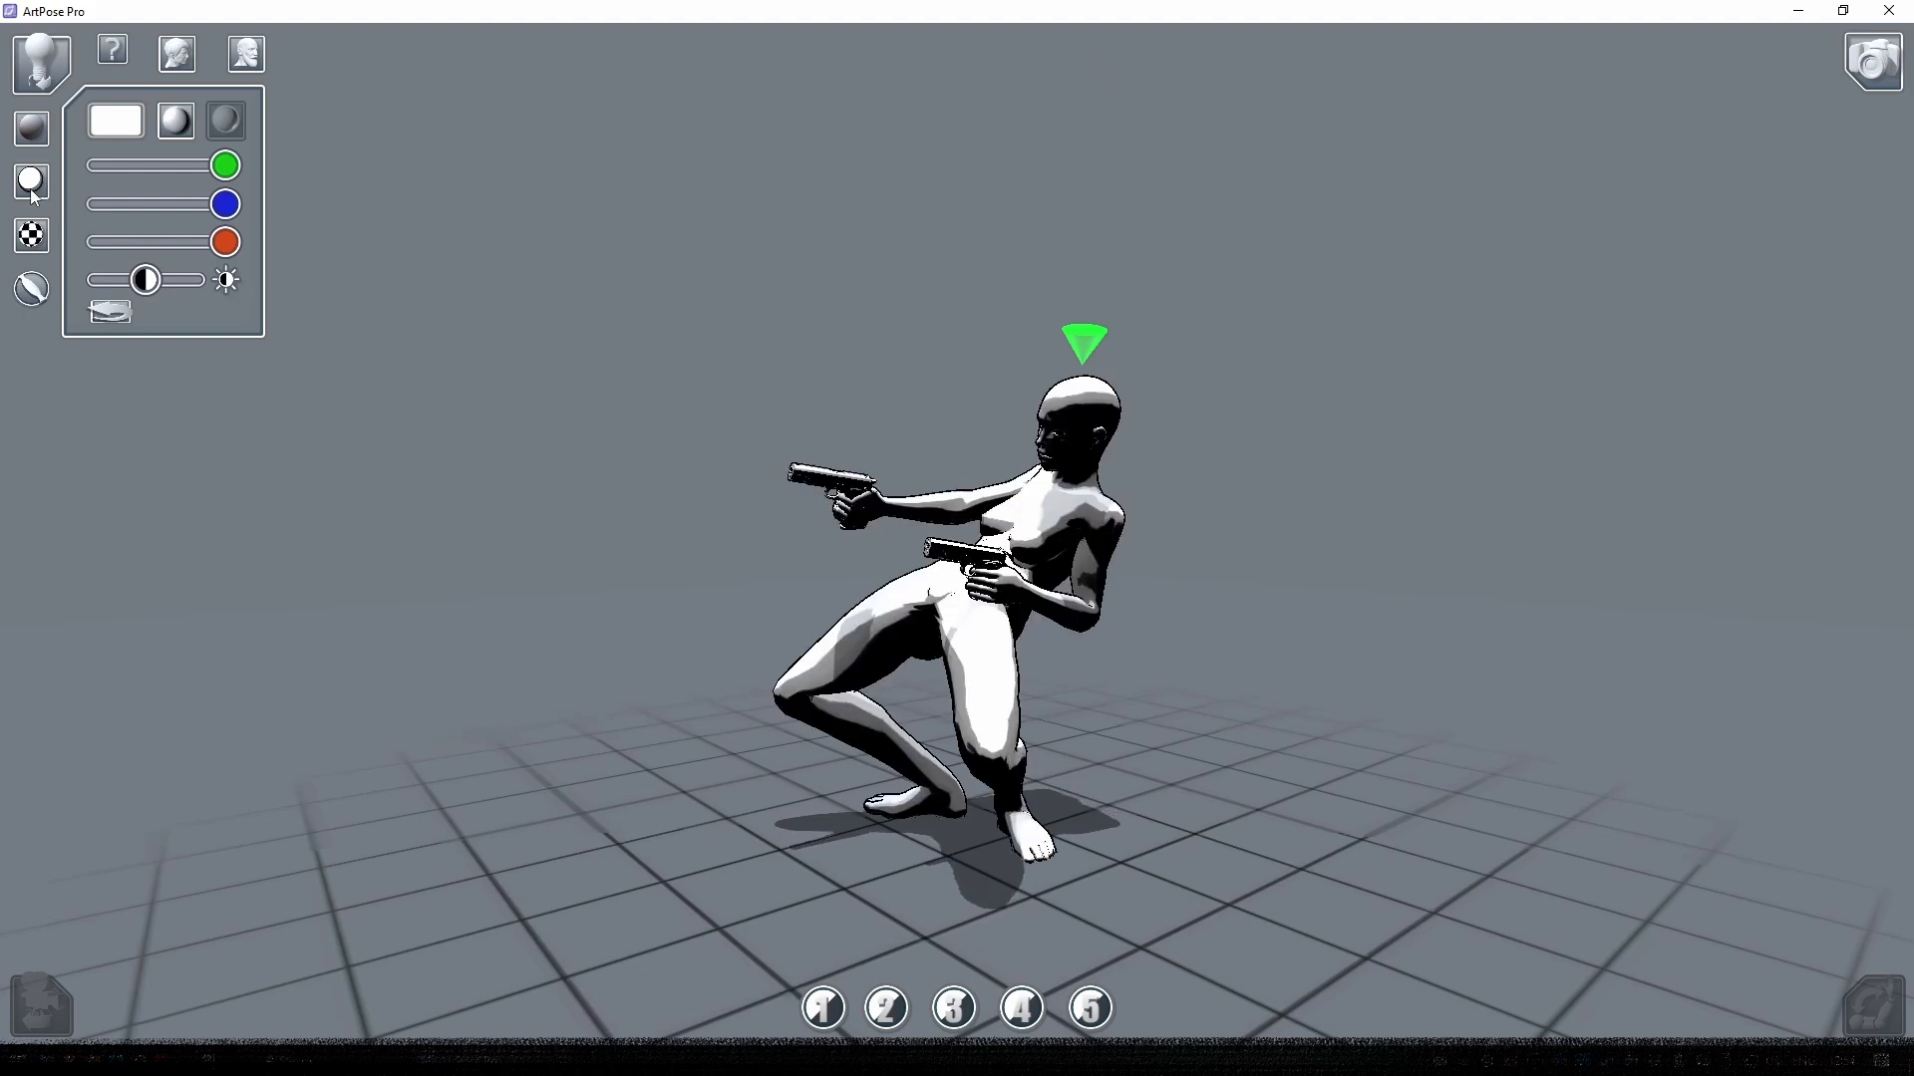
left_click_drag(606, 251, 619, 295)
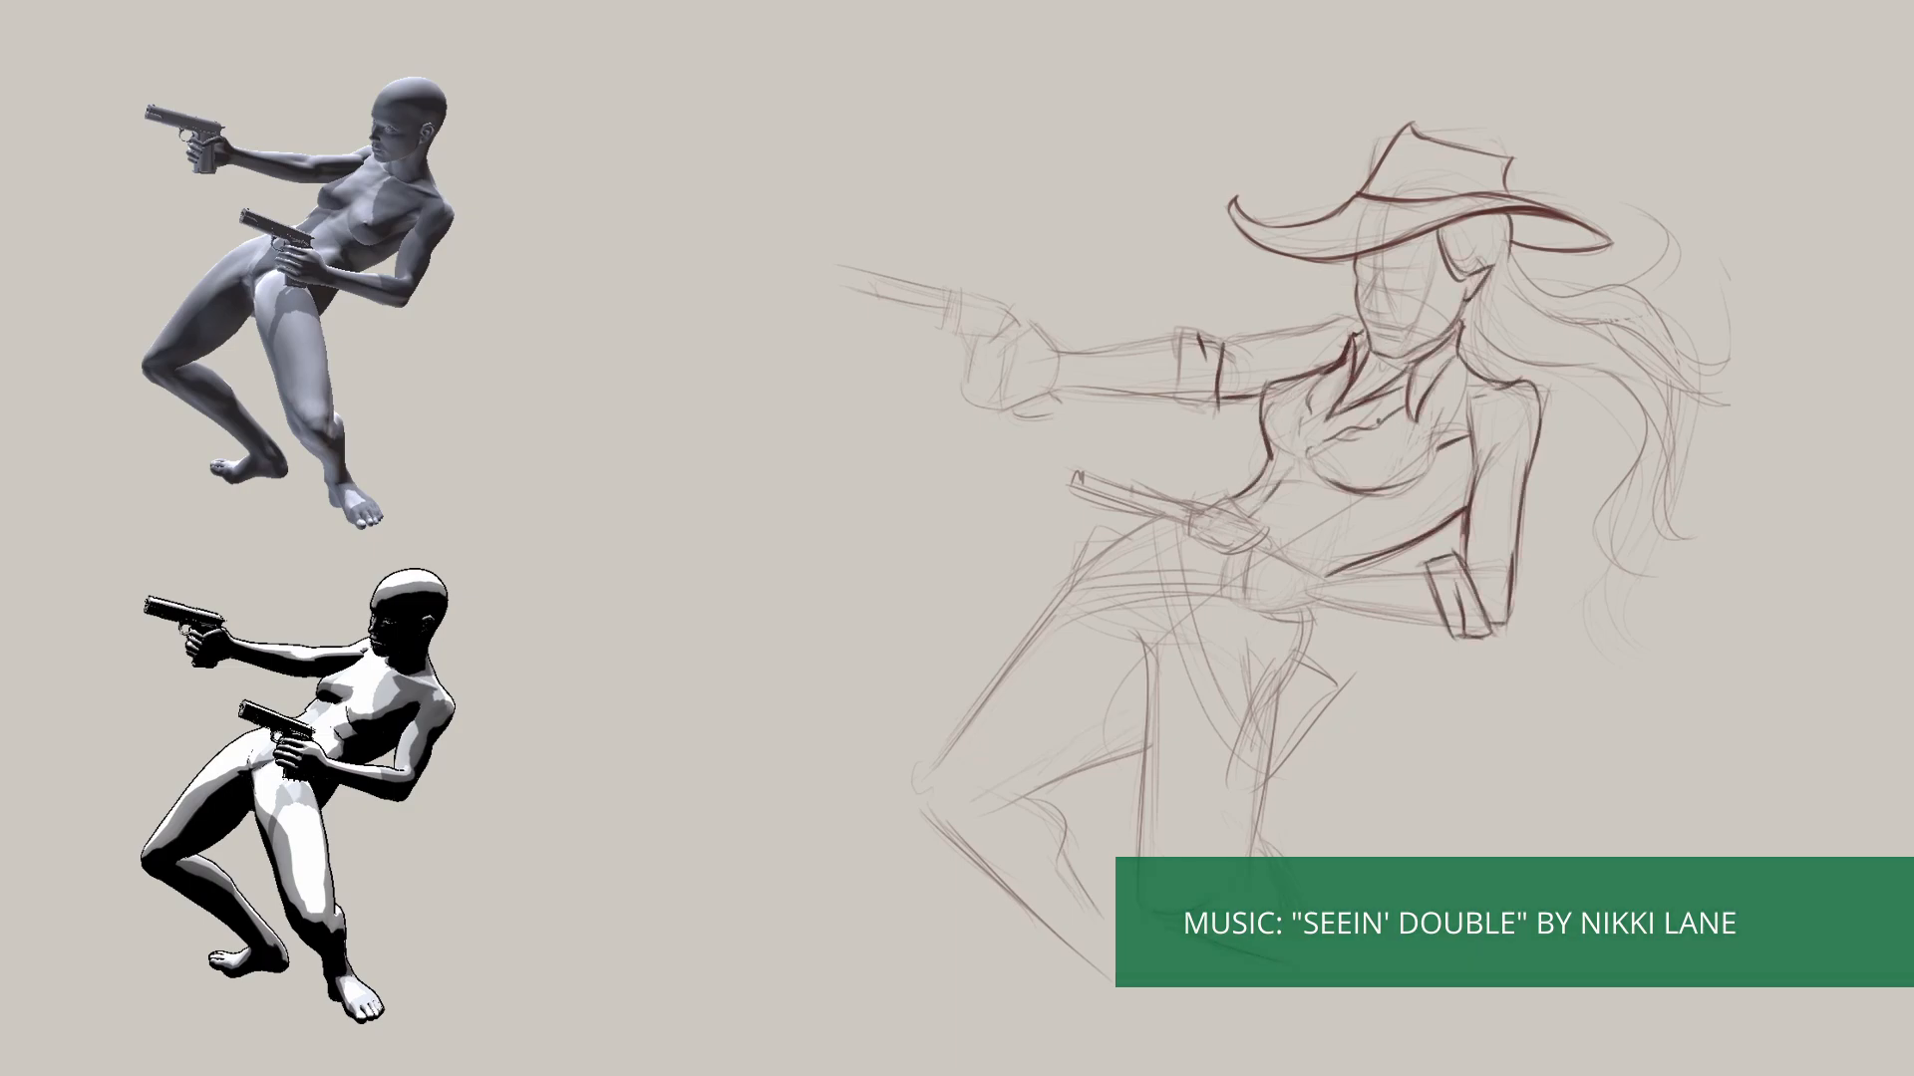
- In the drawing app, line the cowgirl's gun belt around the hips and the holsters on both sides
left_click_drag(1292, 652, 1334, 690)
left_click_drag(1147, 523, 1067, 592)
left_click_drag(1158, 584, 1250, 695)
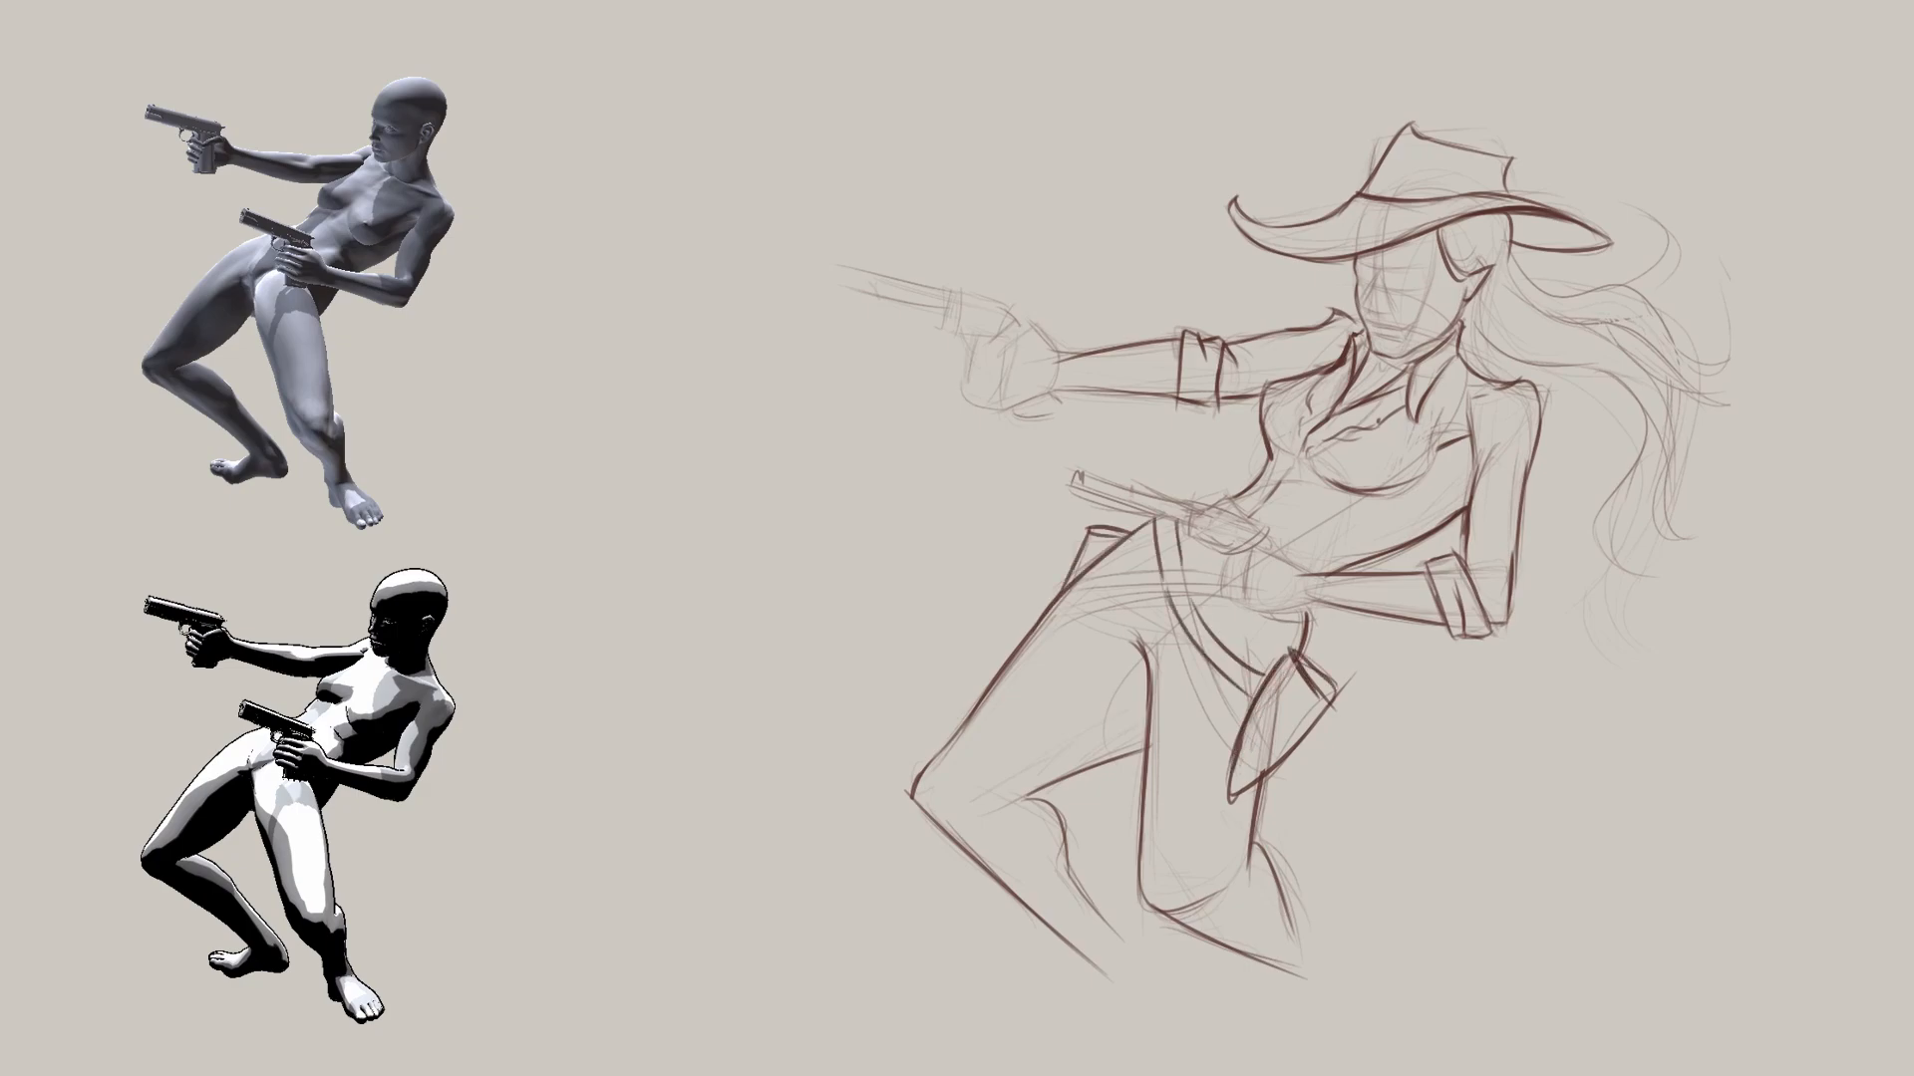
left_click_drag(1093, 569, 1218, 557)
left_click_drag(1080, 586, 1202, 572)
left_click_drag(1178, 587, 1262, 672)
left_click_drag(1090, 528, 1065, 586)
- Draw the hand of the outstretched arm with its fingers wrapped around the revolver's grip
left_click_drag(1035, 369, 1061, 405)
left_click_drag(1018, 341, 1045, 371)
left_click_drag(967, 350, 1015, 357)
left_click_drag(965, 351, 971, 367)
left_click_drag(969, 365, 1013, 375)
left_click_drag(971, 378, 1011, 386)
mouse_move(975, 387)
left_mouse_down()
mouse_move(1033, 400)
mouse_move(1014, 361)
left_mouse_up()
left_click_drag(956, 368, 966, 385)
left_click_drag(965, 382, 1028, 375)
left_click_drag(982, 398, 1036, 389)
left_click_drag(1004, 401, 1019, 417)
- Draw the raised revolver's cylinder, frame and long barrel, and place a copy of it in the hand at the hip
left_click_drag(911, 285, 957, 292)
left_click_drag(911, 285, 905, 312)
left_click_drag(905, 312, 963, 339)
left_click_drag(784, 257, 911, 290)
left_click_drag(785, 258, 784, 273)
mouse_move(785, 275)
left_mouse_down()
mouse_move(905, 306)
mouse_move(971, 362)
left_mouse_up()
left_click_drag(950, 307, 948, 339)
left_click_drag(952, 310, 1005, 330)
left_click_drag(1019, 341, 1062, 404)
key("ctrl+v")
mouse_move(1230, 571)
left_mouse_down()
mouse_move(1233, 605)
mouse_move(1312, 629)
left_mouse_up()
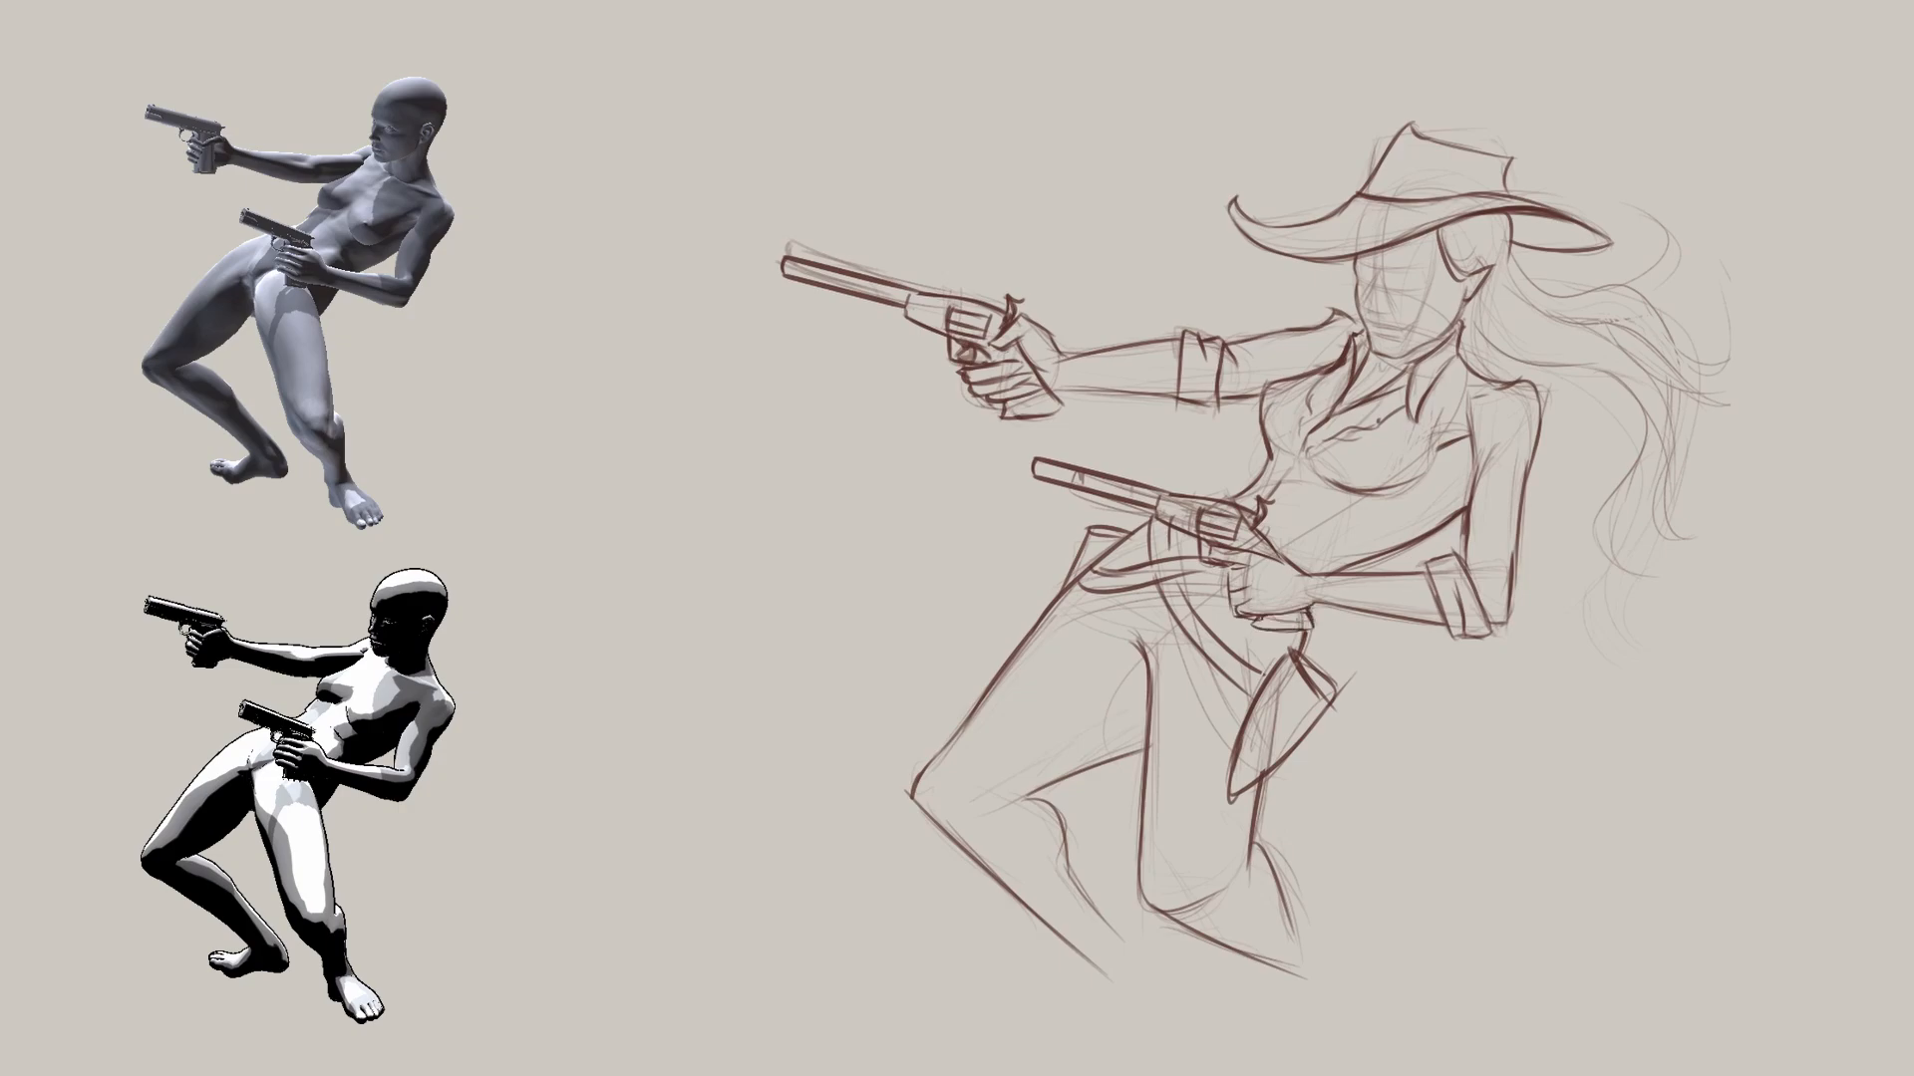
- Draw a wider muzzle section on the raised revolver's barrel and paste a copy onto the lower revolver
left_click_drag(785, 252, 850, 269)
left_click_drag(850, 269, 846, 296)
left_click_drag(783, 285, 846, 296)
key("ctrl+v")
- Line the mouth and draw long wavy strands of hair streaming out behind the head and hat
left_click_drag(1368, 324, 1395, 332)
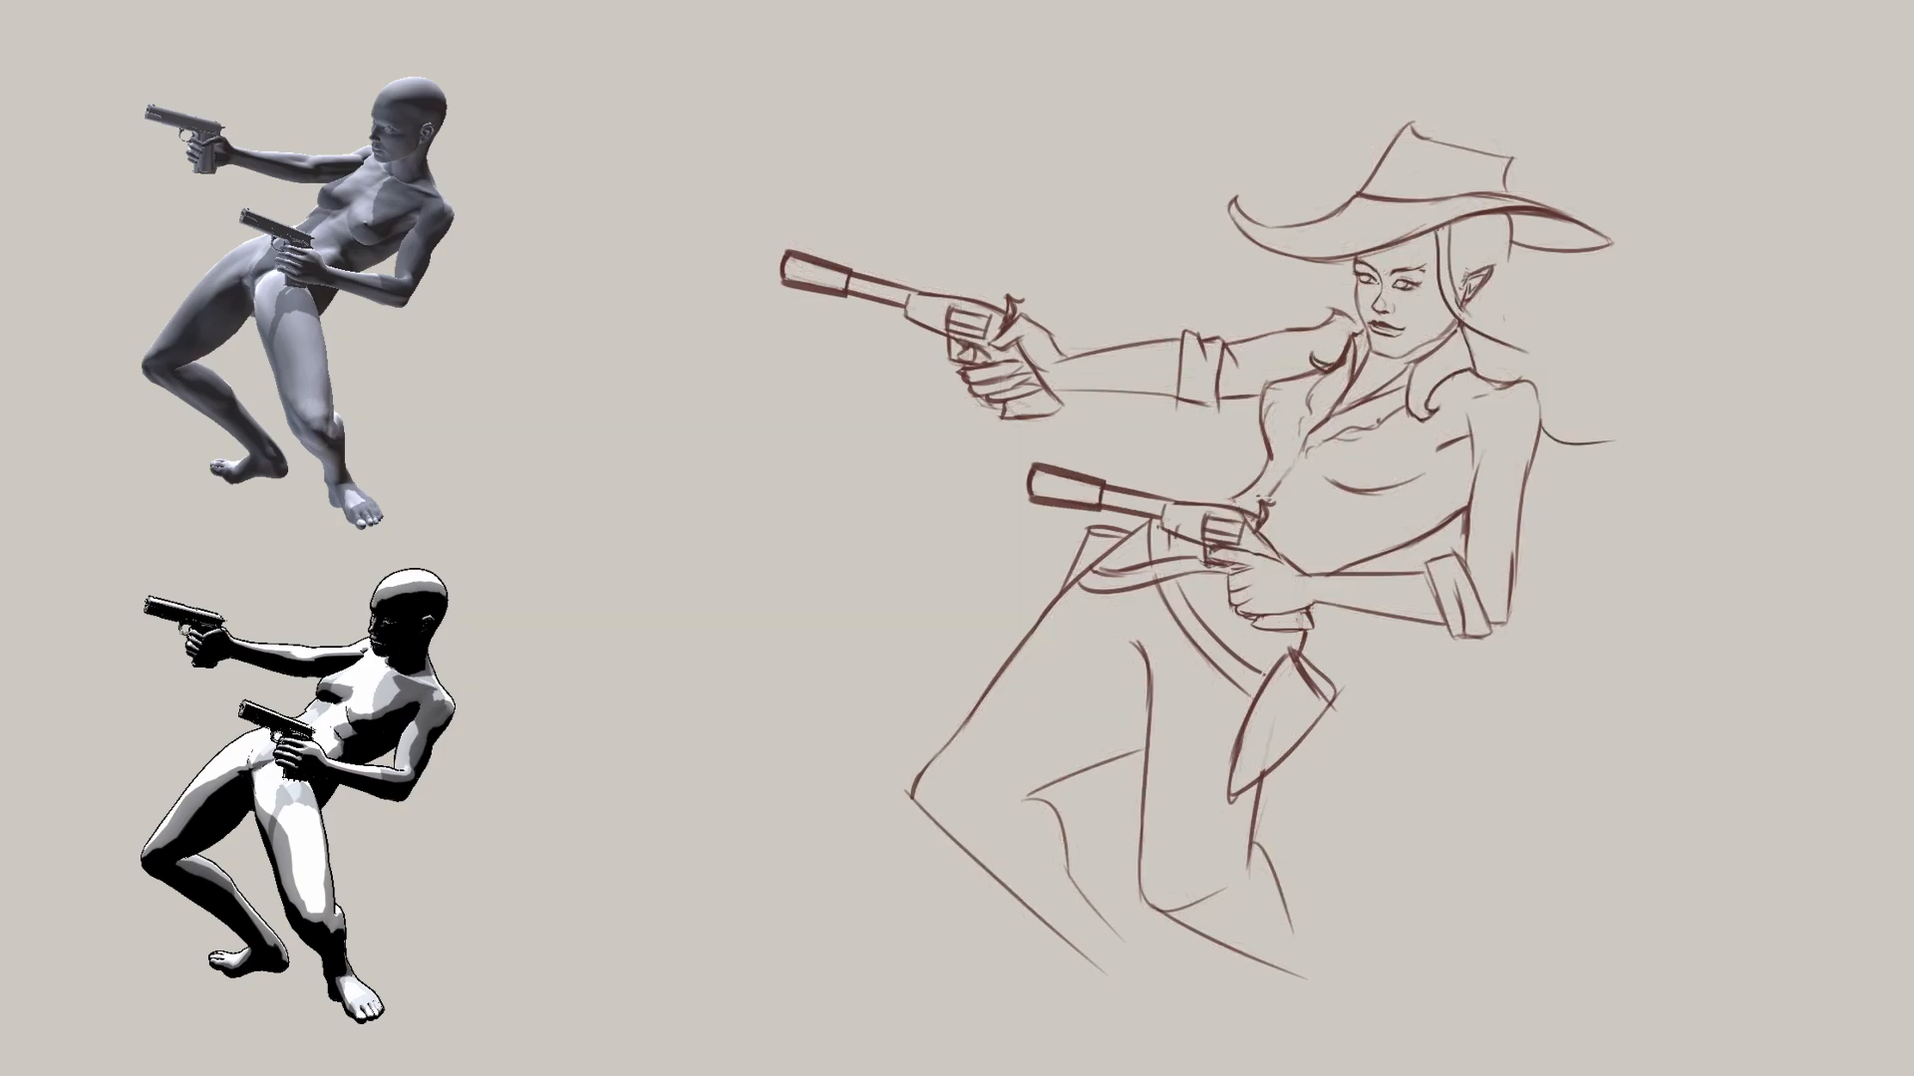
mouse_move(1510, 219)
left_mouse_down()
mouse_move(1511, 327)
mouse_move(1663, 235)
left_mouse_up()
mouse_move(1505, 334)
left_mouse_down()
mouse_move(1724, 168)
mouse_move(1630, 439)
left_mouse_up()
left_click_drag(1659, 214, 1784, 211)
left_click_drag(1556, 371, 1742, 241)
left_click_drag(1470, 319, 1643, 448)
left_click_drag(1616, 240, 1589, 135)
left_click_drag(1476, 317, 1766, 183)
left_click_drag(1595, 381, 1687, 215)
mouse_move(1503, 335)
left_mouse_down()
mouse_move(1698, 459)
mouse_move(1686, 221)
left_mouse_up()
left_click_drag(1537, 355, 1687, 234)
left_click_drag(1743, 158, 1794, 211)
left_click_drag(1507, 329, 1774, 165)
mouse_move(1598, 269)
left_mouse_down()
mouse_move(1551, 143)
mouse_move(1632, 242)
left_mouse_up()
left_click_drag(1615, 122, 1634, 260)
mouse_move(1540, 399)
left_mouse_down()
mouse_move(1634, 411)
mouse_move(1624, 462)
left_mouse_up()
left_click_drag(1460, 315, 1522, 355)
left_click_drag(1612, 304, 1784, 184)
mouse_move(1510, 324)
left_mouse_down()
mouse_move(1636, 285)
mouse_move(1725, 199)
left_mouse_up()
left_click_drag(1550, 165, 1652, 249)
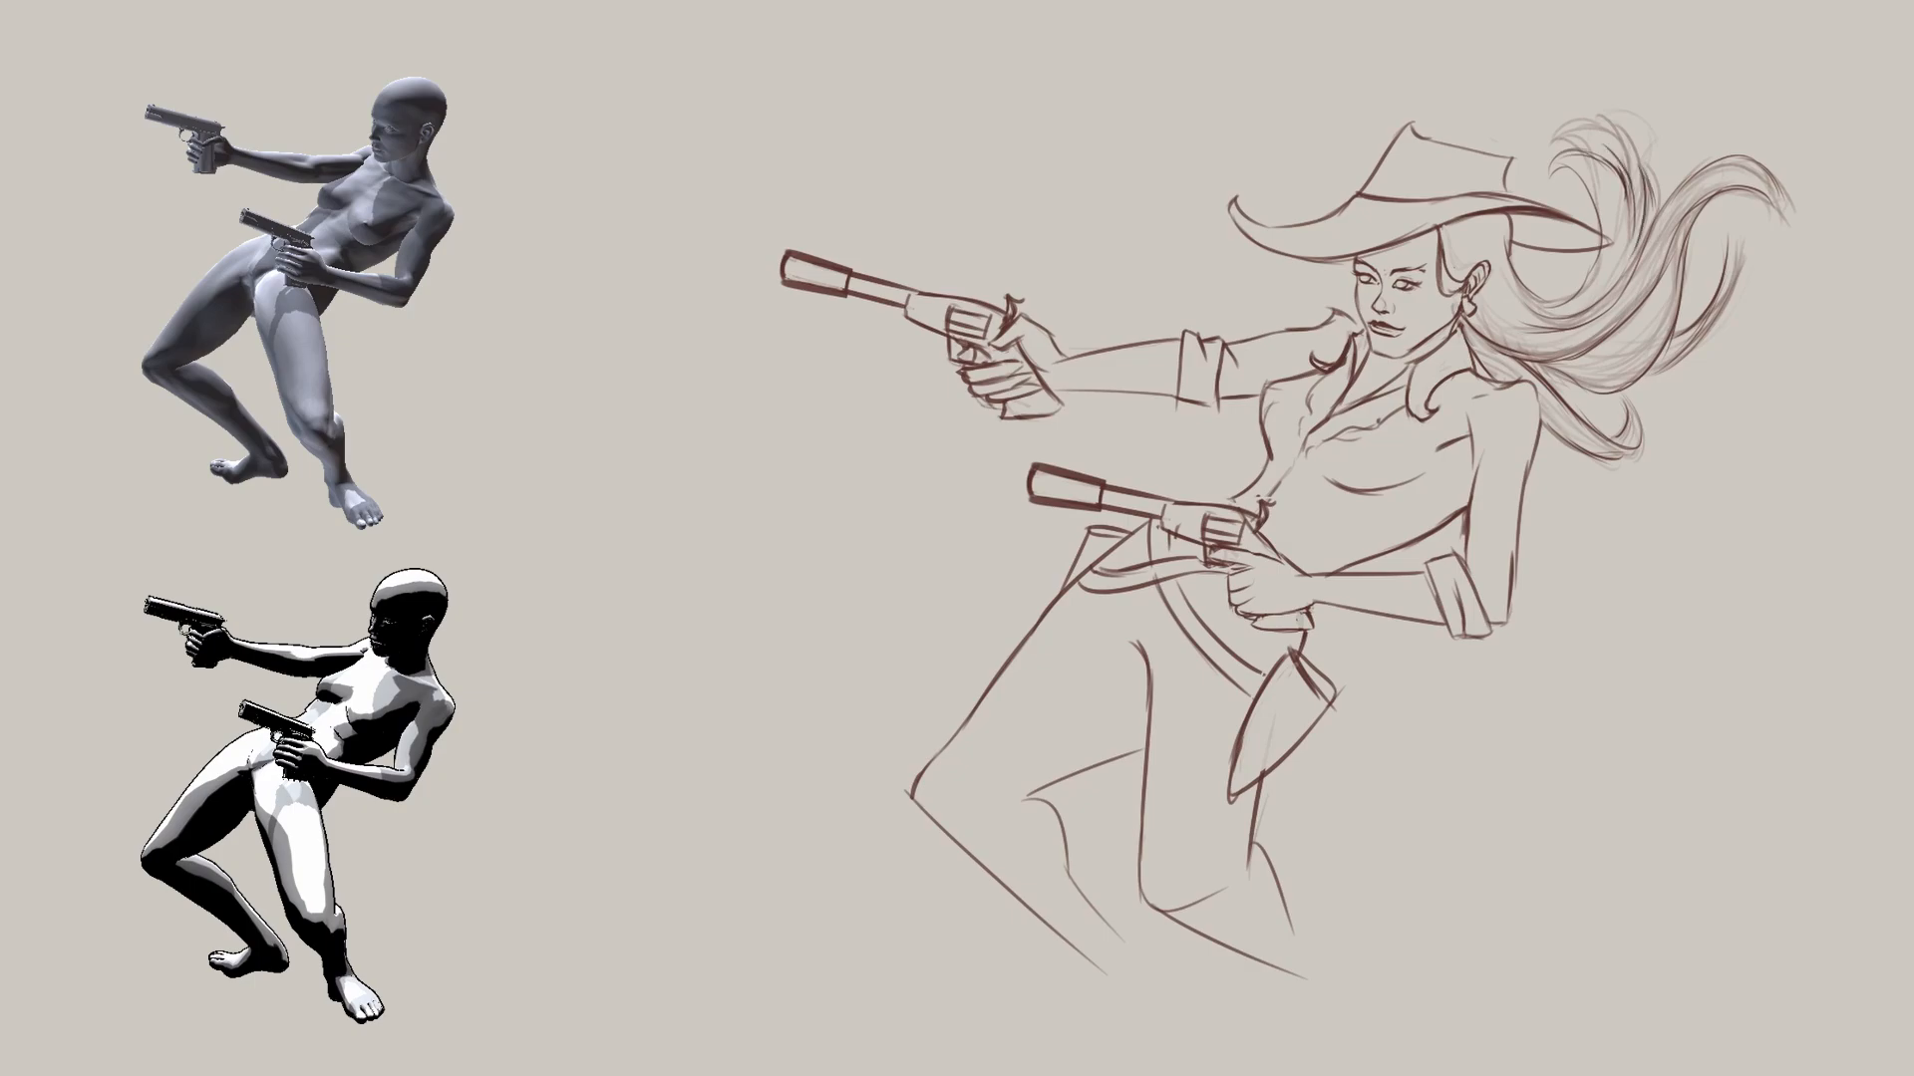
left_click_drag(1586, 139, 1640, 267)
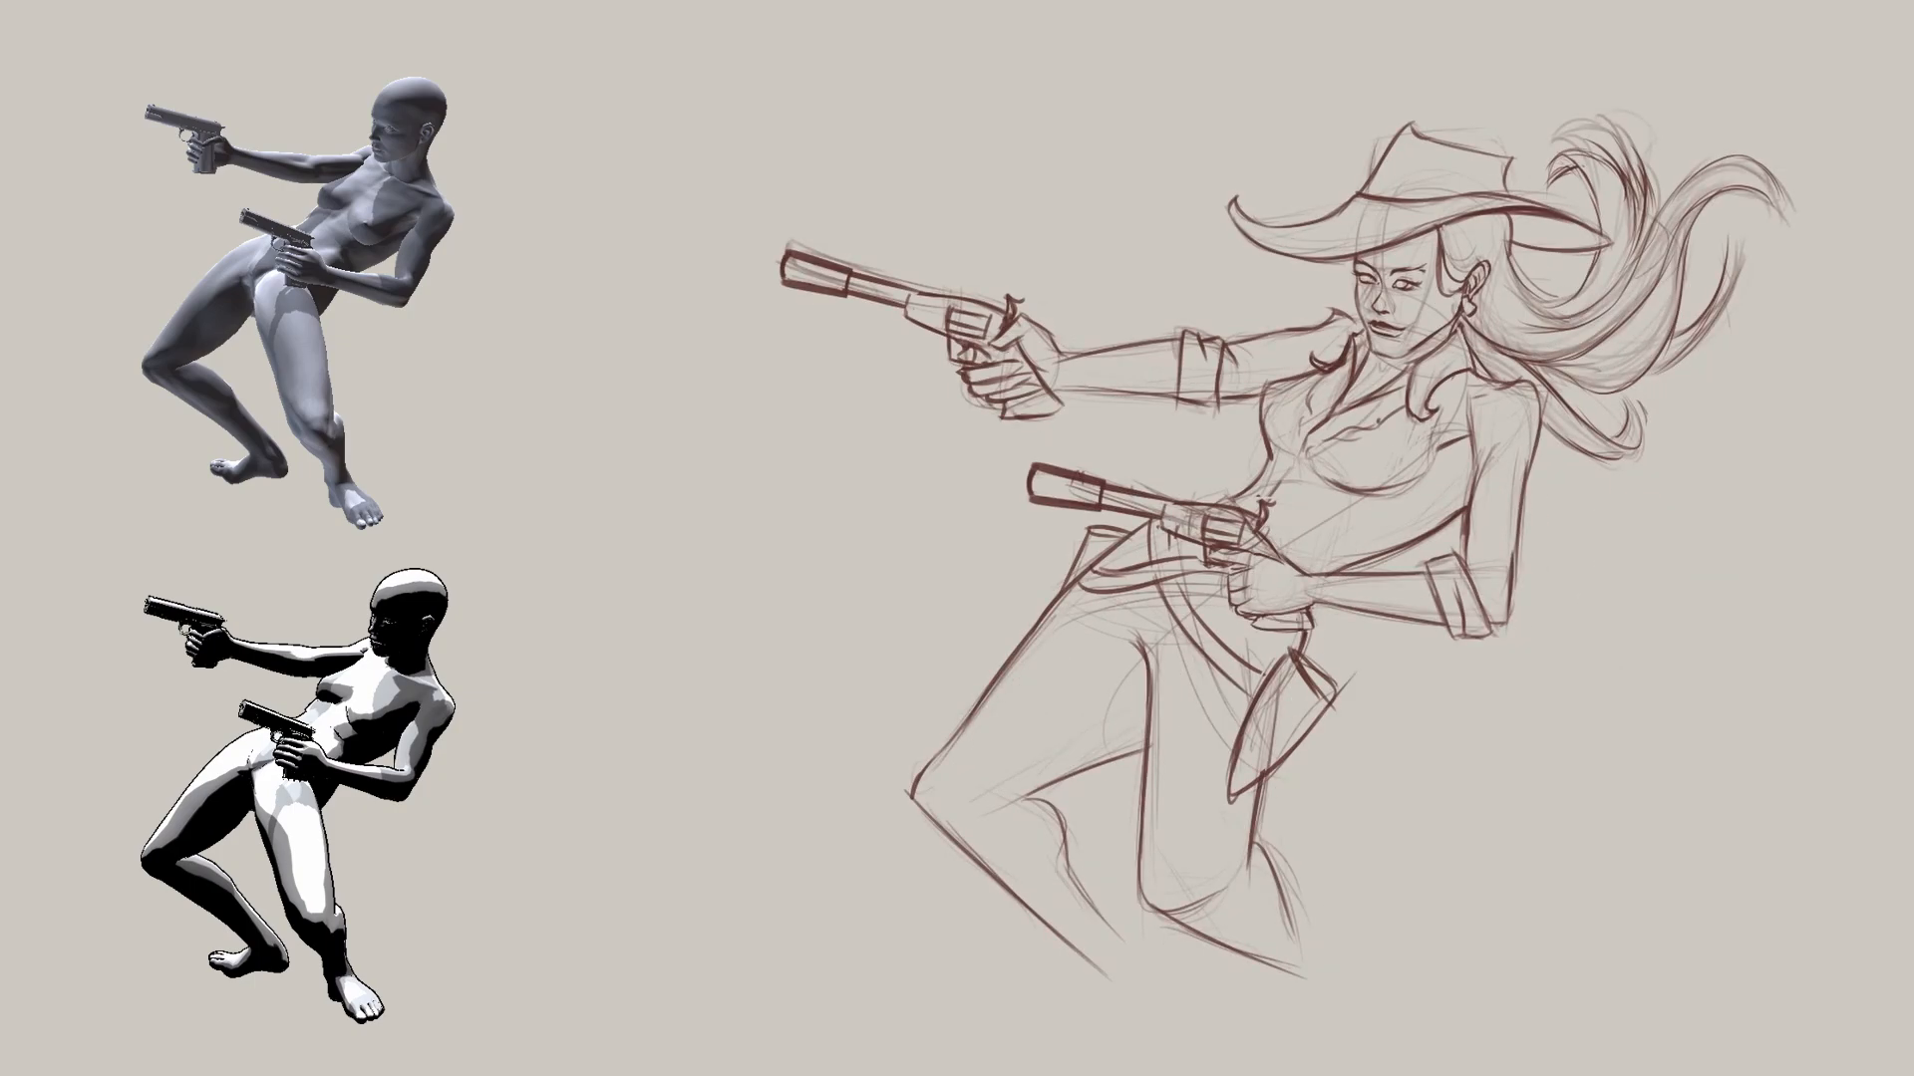
- Complete the lower legs by drawing the ankles and both feet below the trousers
left_click_drag(1112, 923, 1158, 978)
mouse_move(945, 996)
left_mouse_down()
mouse_move(1100, 1007)
mouse_move(925, 969)
left_mouse_up()
left_click_drag(1285, 598, 1286, 565)
left_click_drag(1308, 934, 1416, 1016)
left_click_drag(1328, 1040, 1415, 1028)
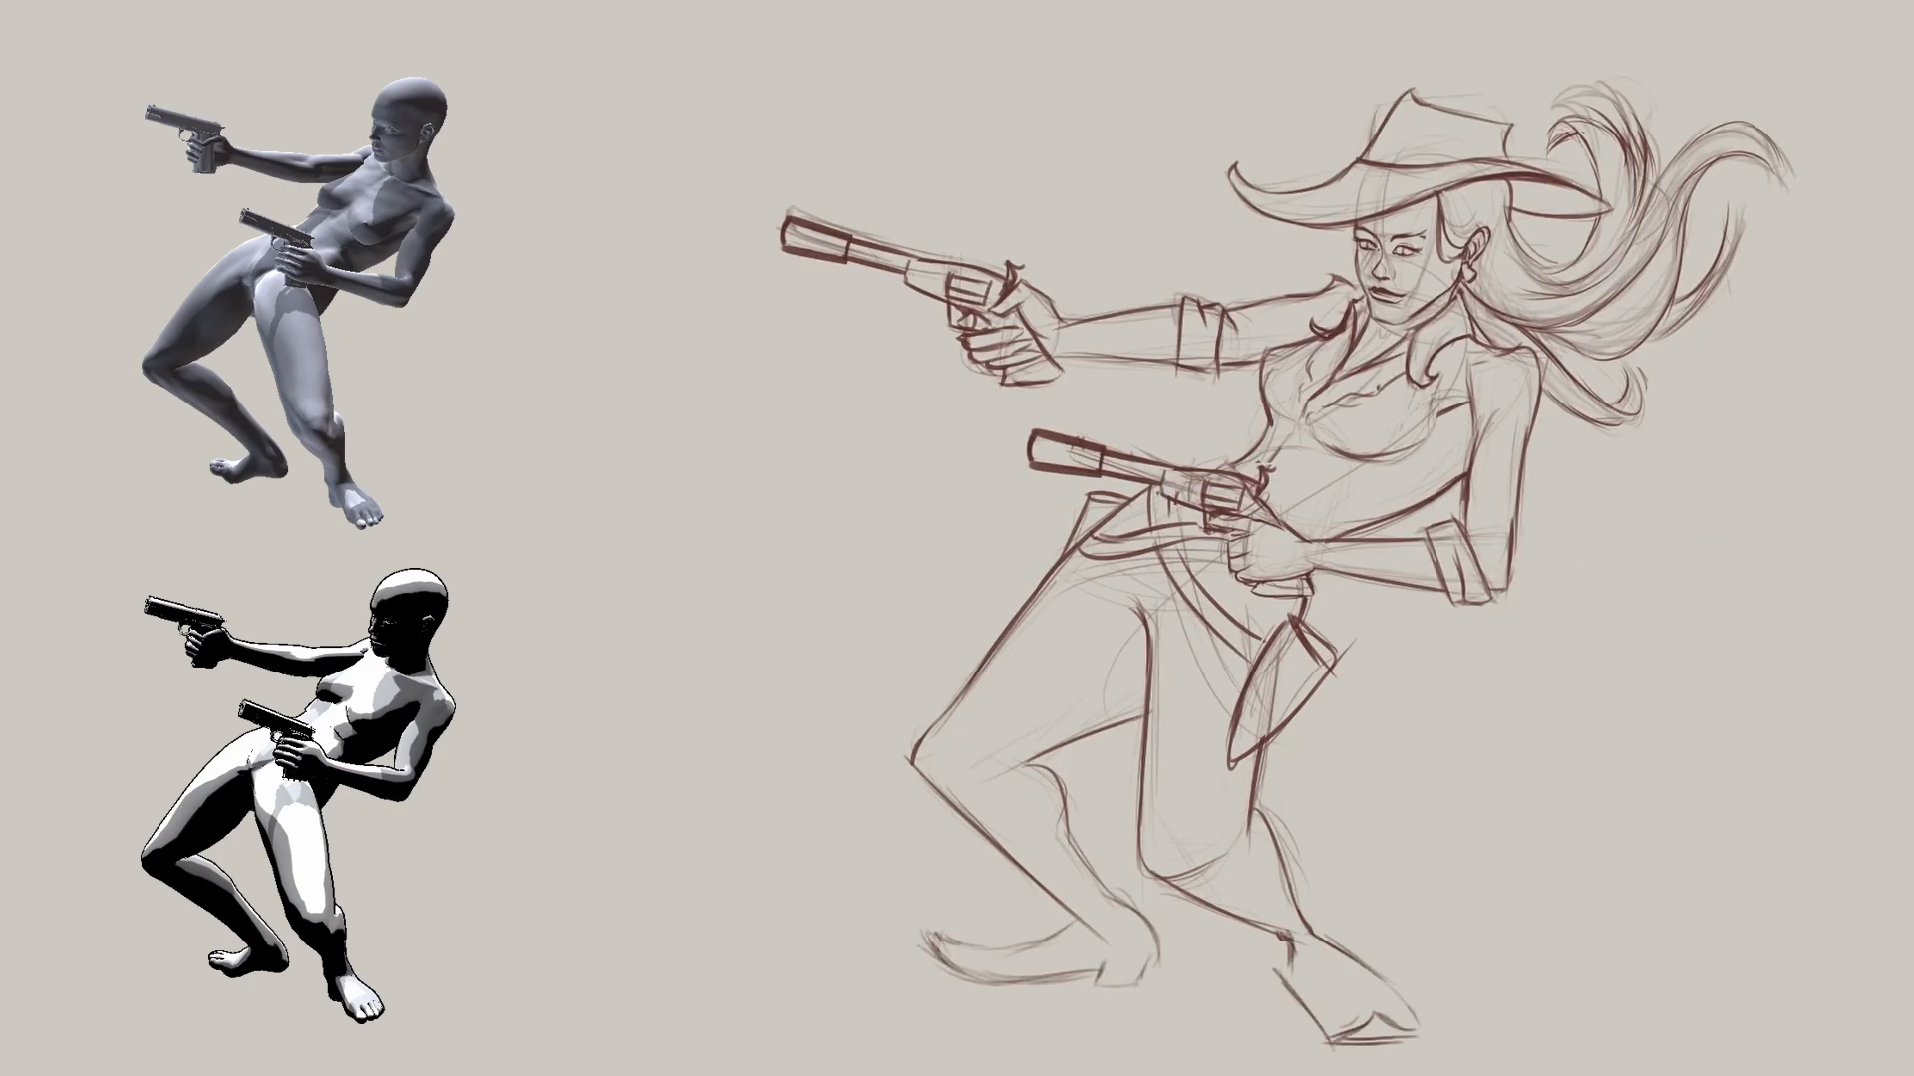